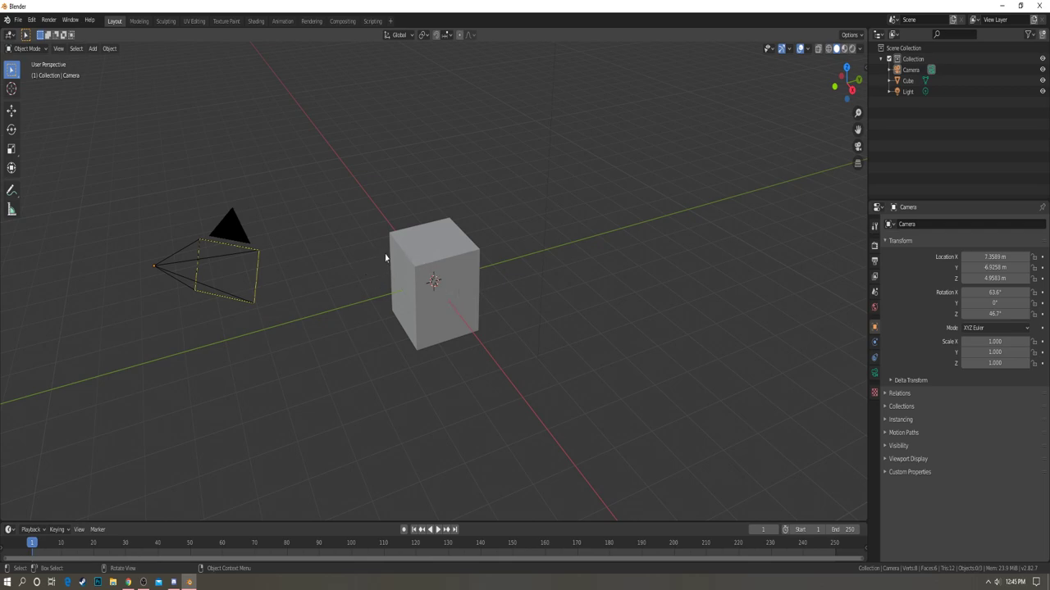
- Delete the default camera and light, and view the scene from the right in orthographic projection
scroll(459, 326, down, 3)
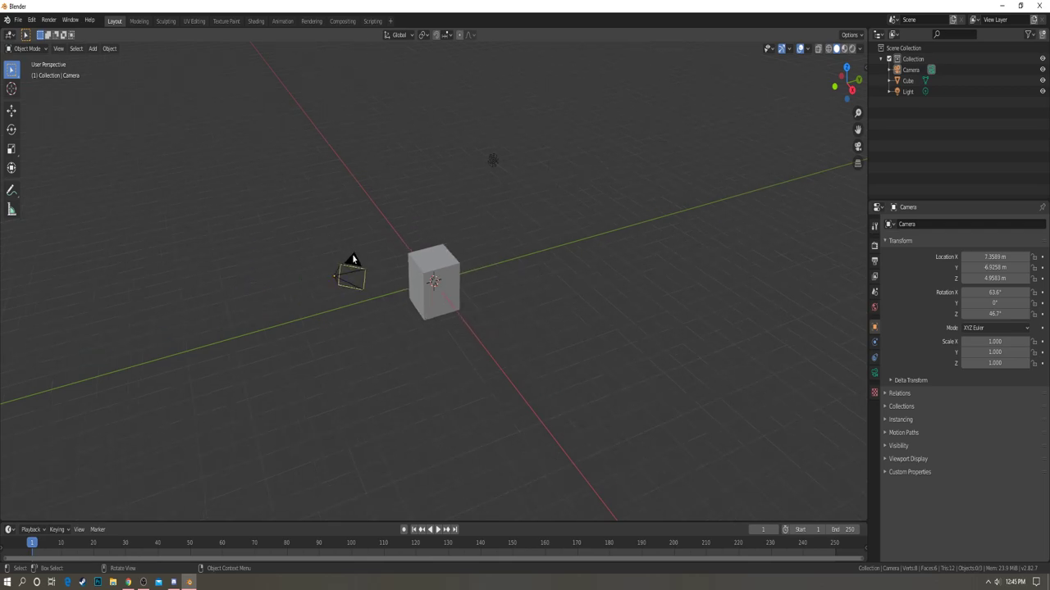
key(x)
click(349, 261)
key(Delete)
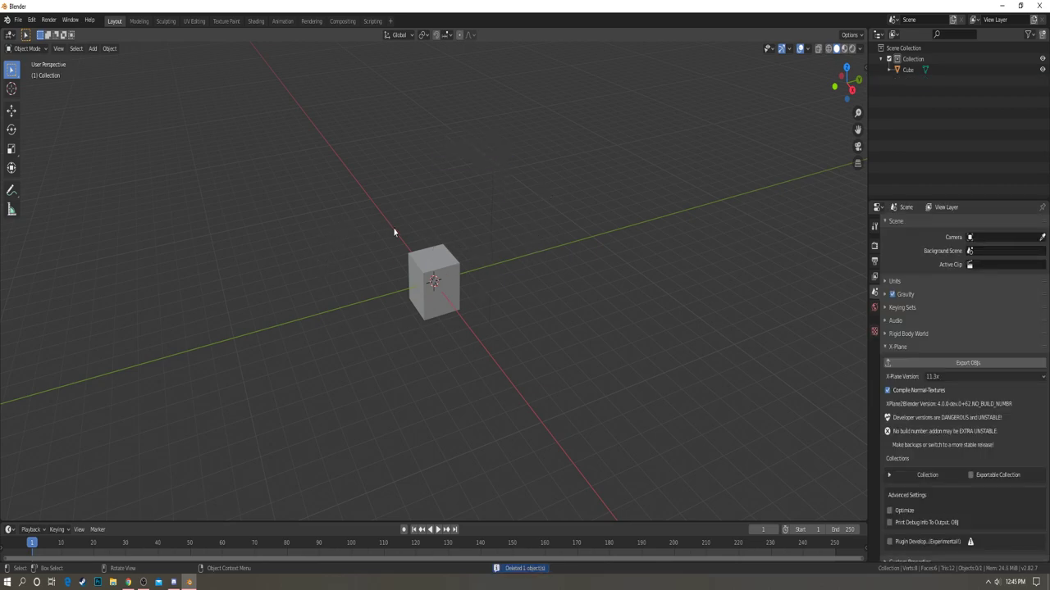
key(KP_3)
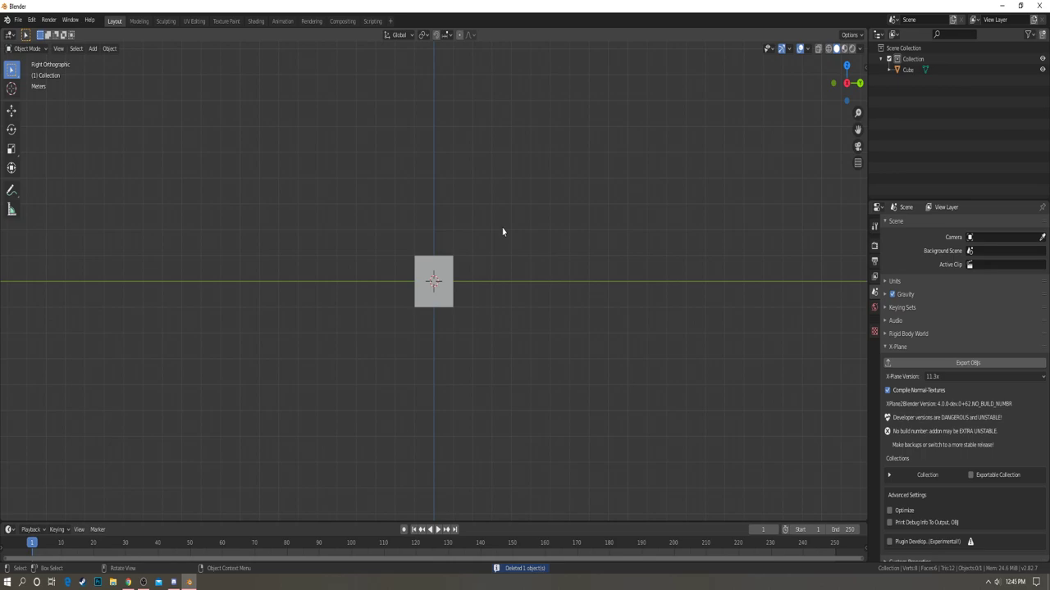
scroll(435, 234, up, 3)
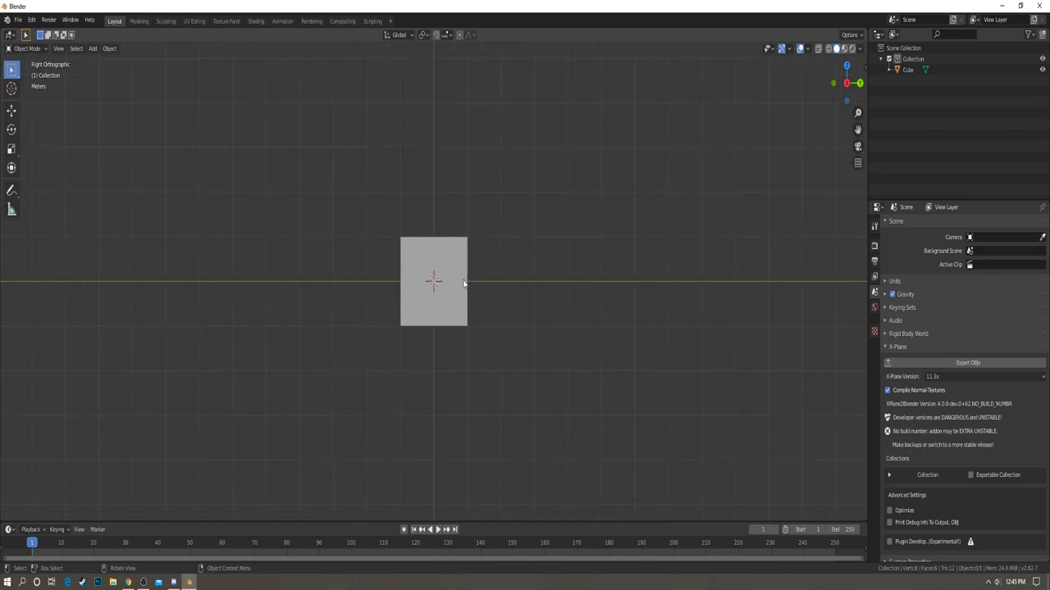
- Switch to Chrome and open the Wikimedia Commons A330-300v1.0.png drawing from the A330 diagram image results
drag(1049, 80, 913, 80)
double_click(913, 80)
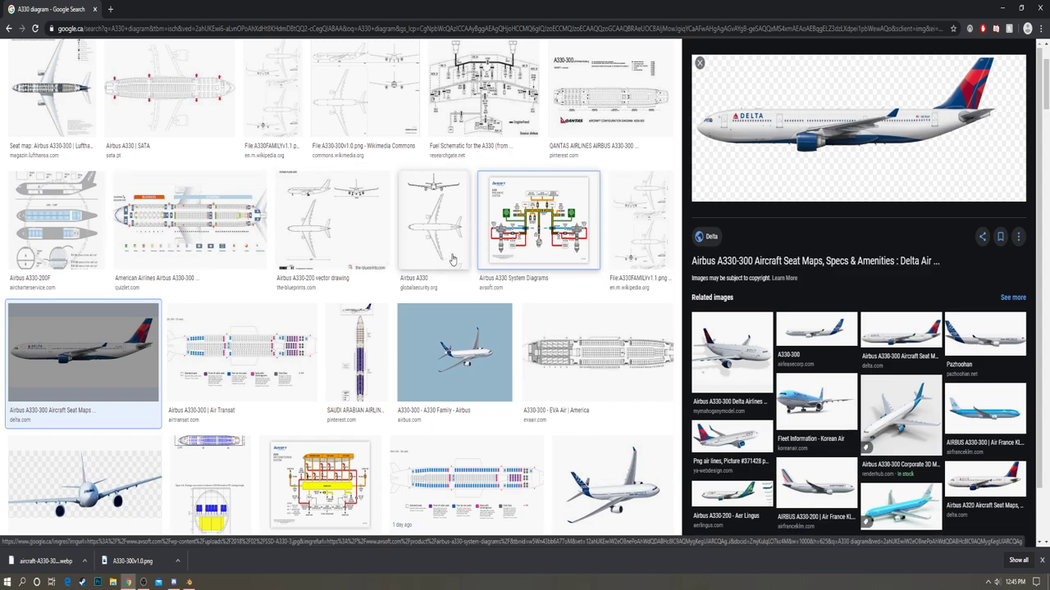
scroll(401, 236, up, 3)
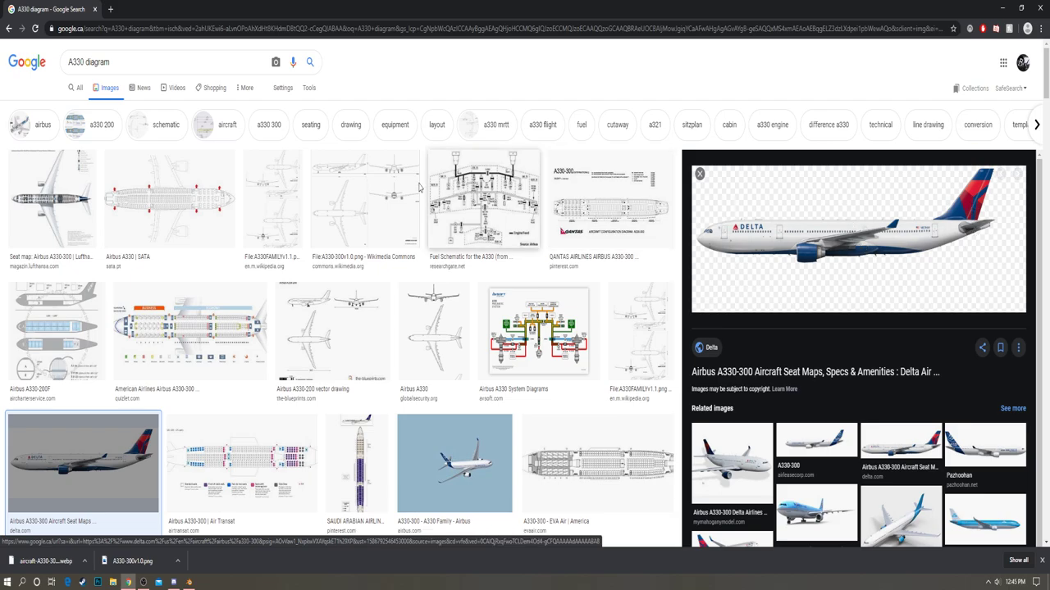
click(364, 206)
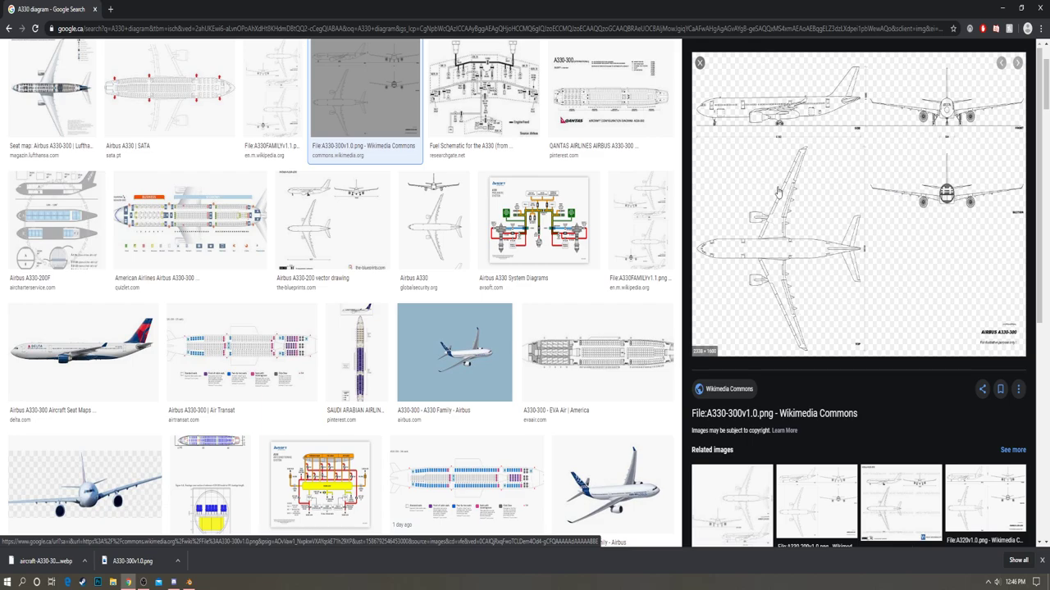
- Switch back to Blender and delete the default cube
key(alt+Tab)
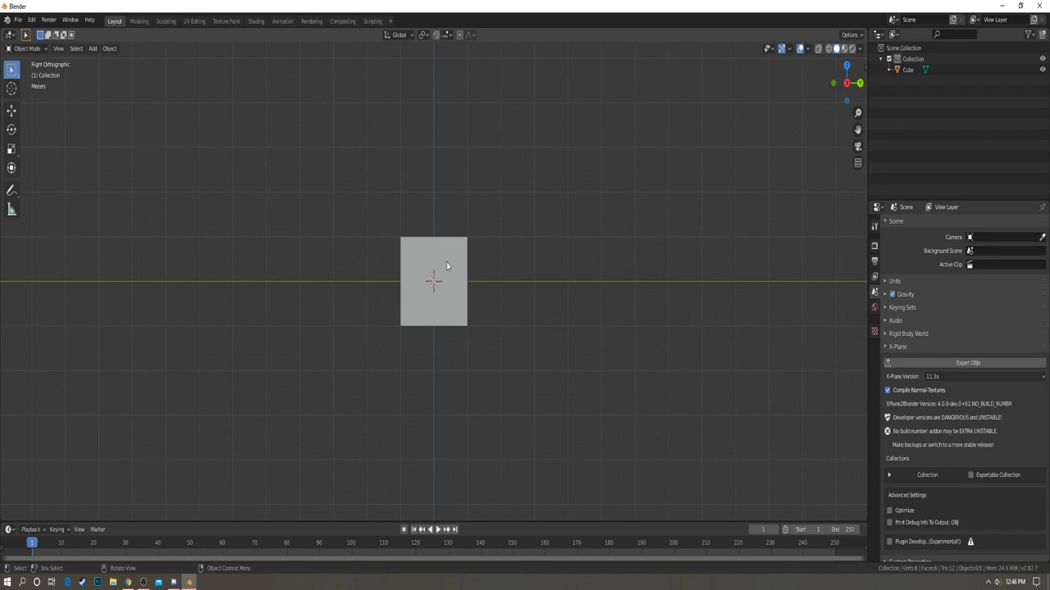
click(446, 267)
key(x)
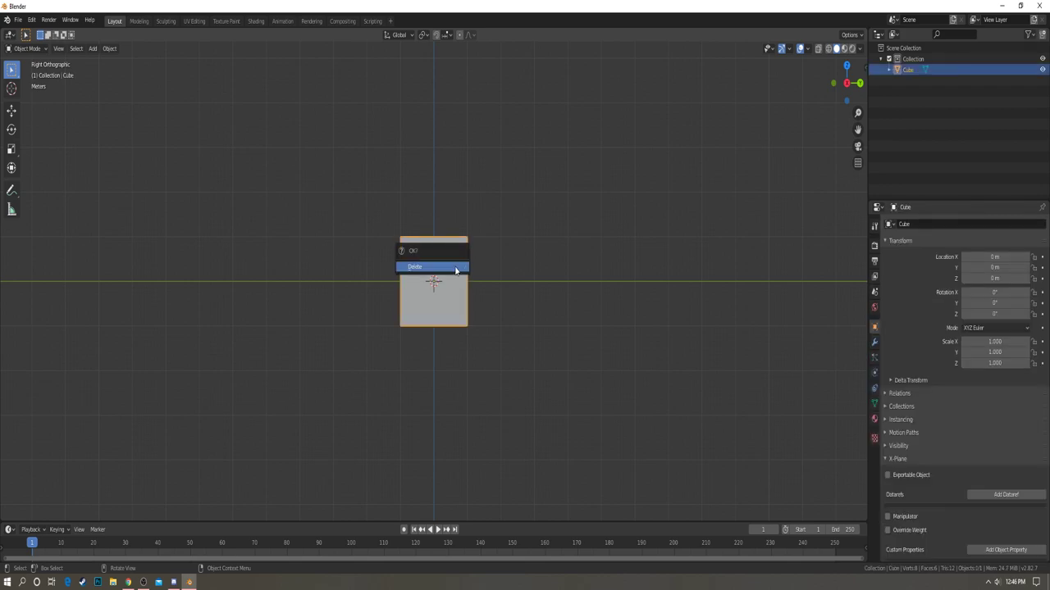
click(447, 265)
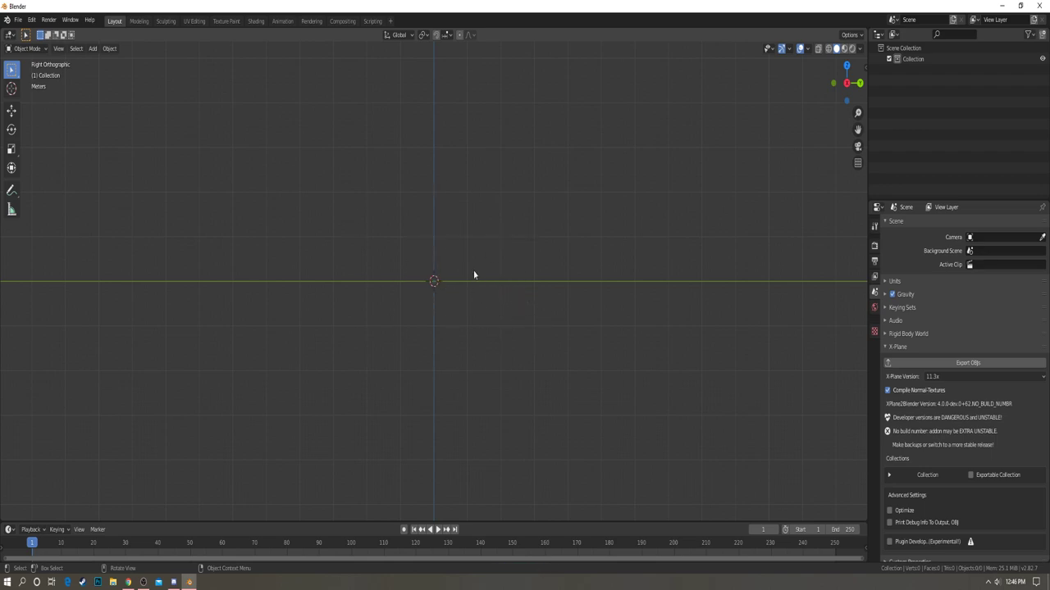
- Add a mesh cylinder at the origin and rotate it 90° in the right view so it lies along the Y axis
key(shift+a)
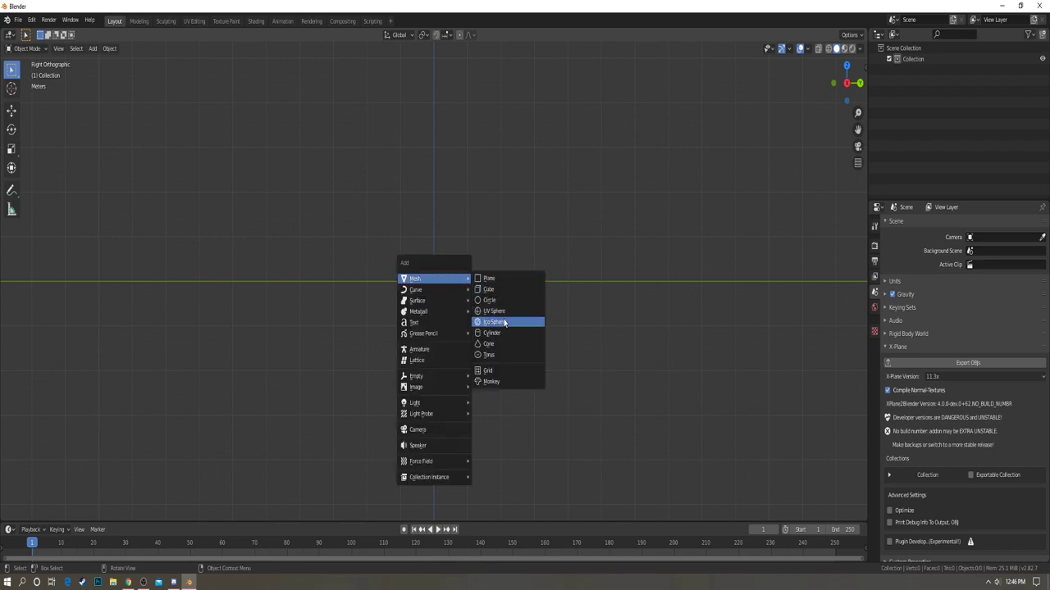
click(501, 334)
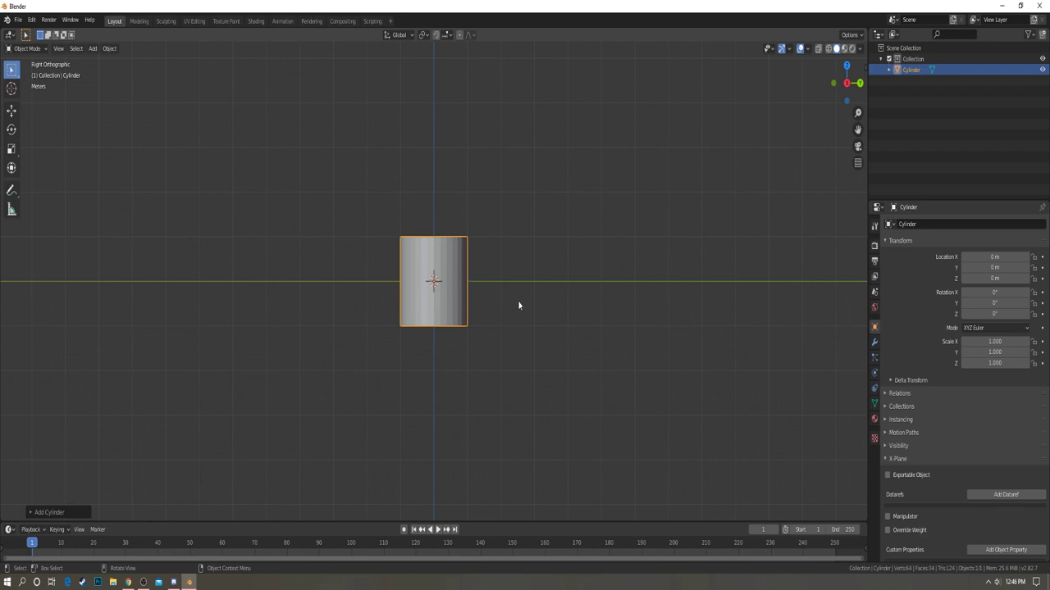
text(r)
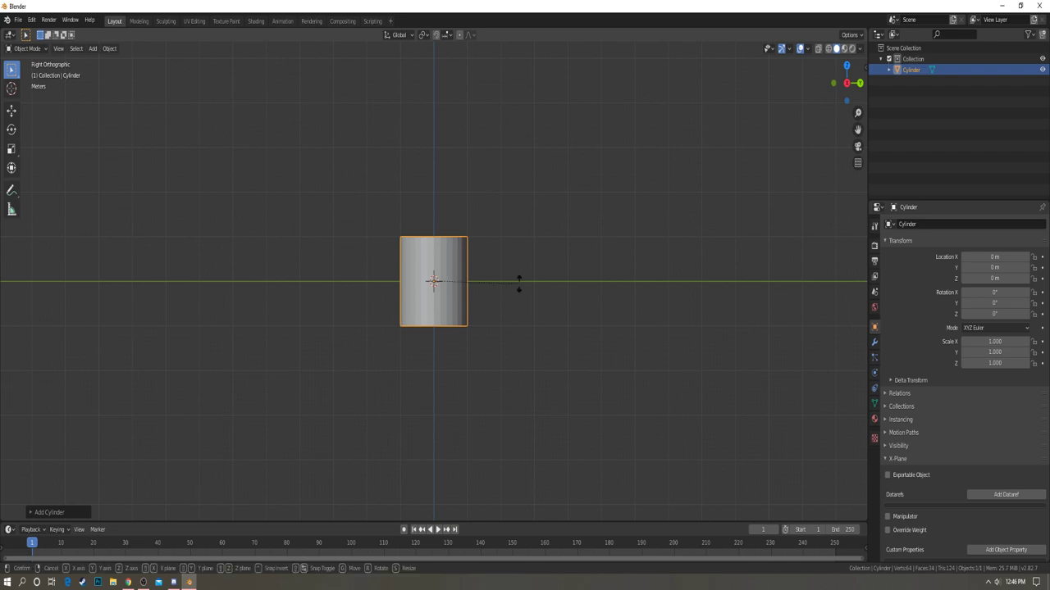
text(90)
key(Return)
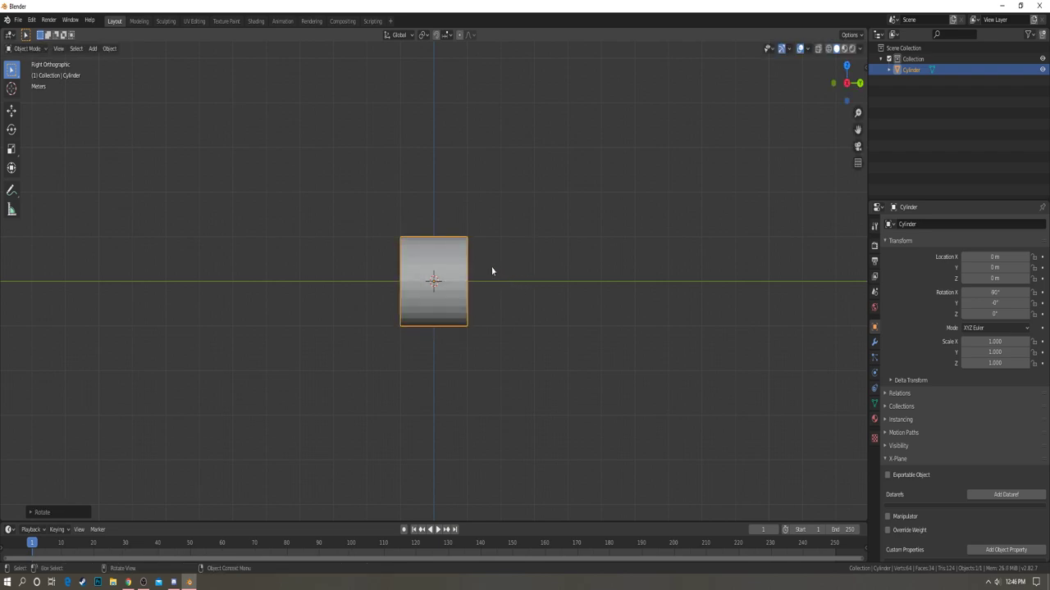
middle_drag(492, 260, 476, 295)
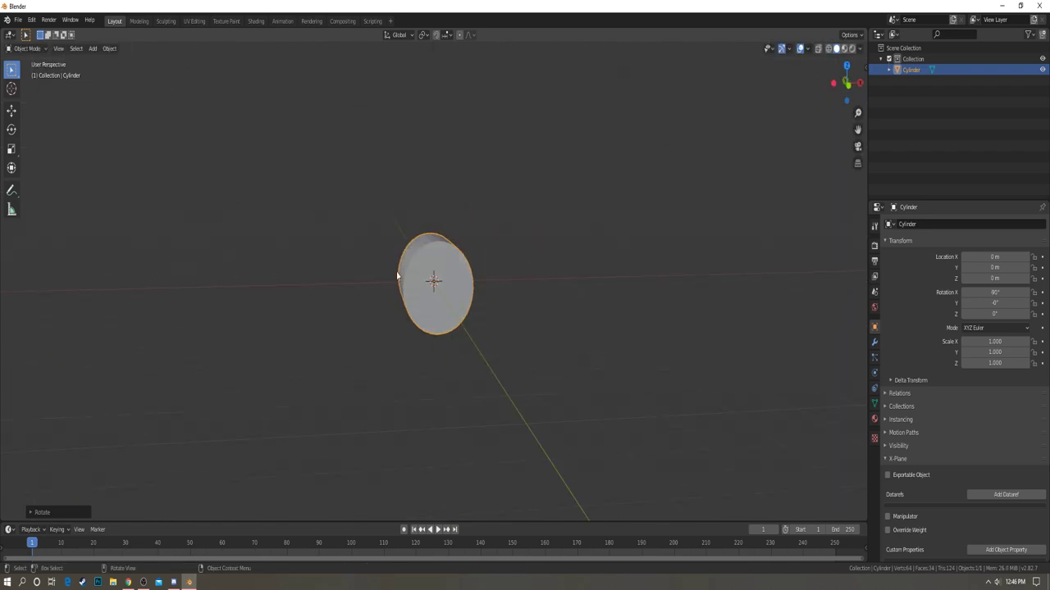
middle_drag(398, 277, 145, 310)
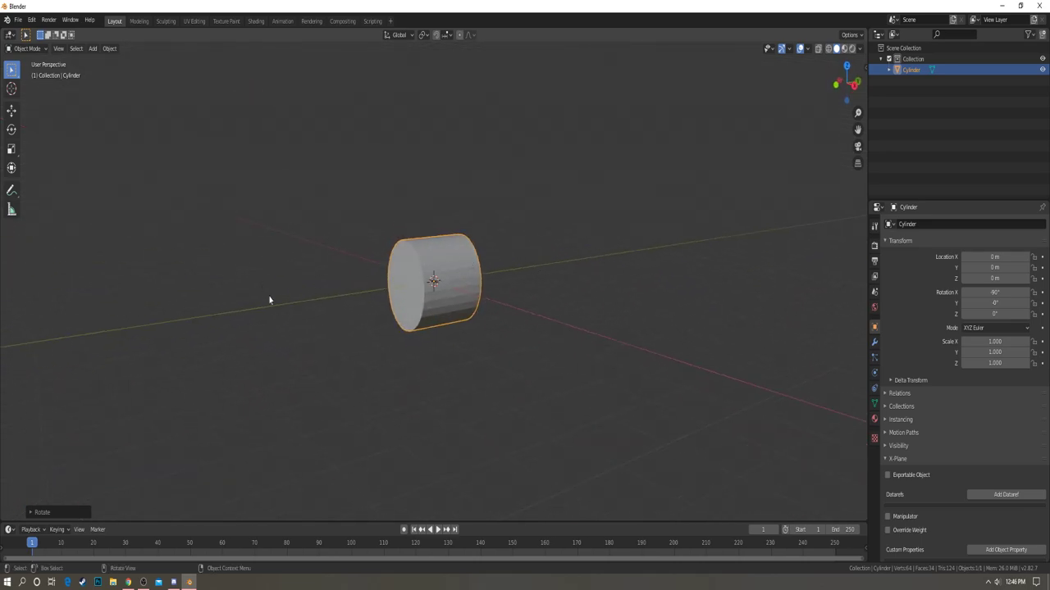
key(KP_3)
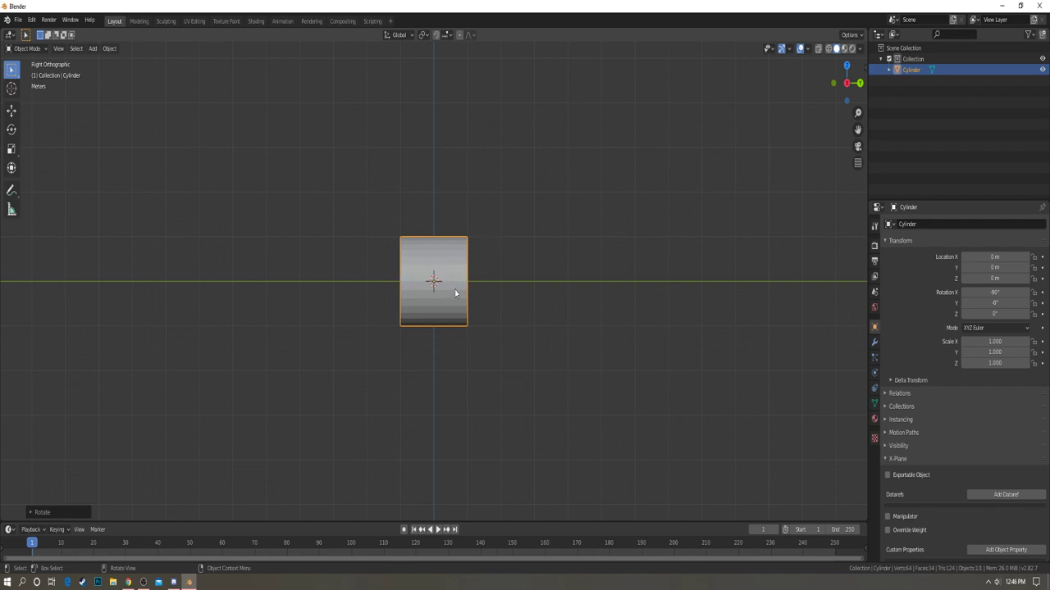
- Switch to Chrome and search for "a330 dimensions" in a new tab
key(alt+Tab)
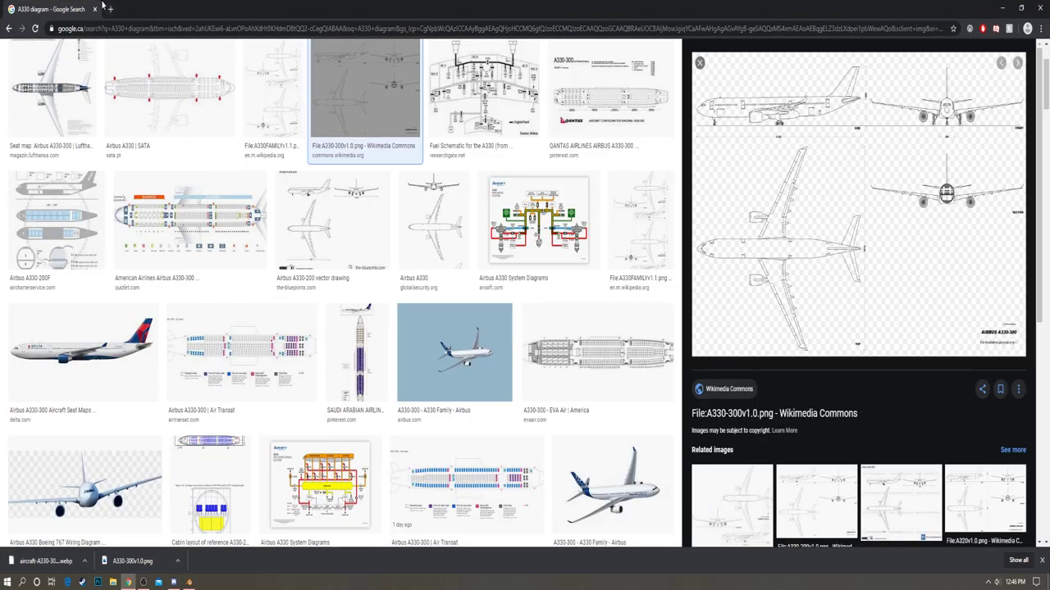
click(110, 9)
text(a)
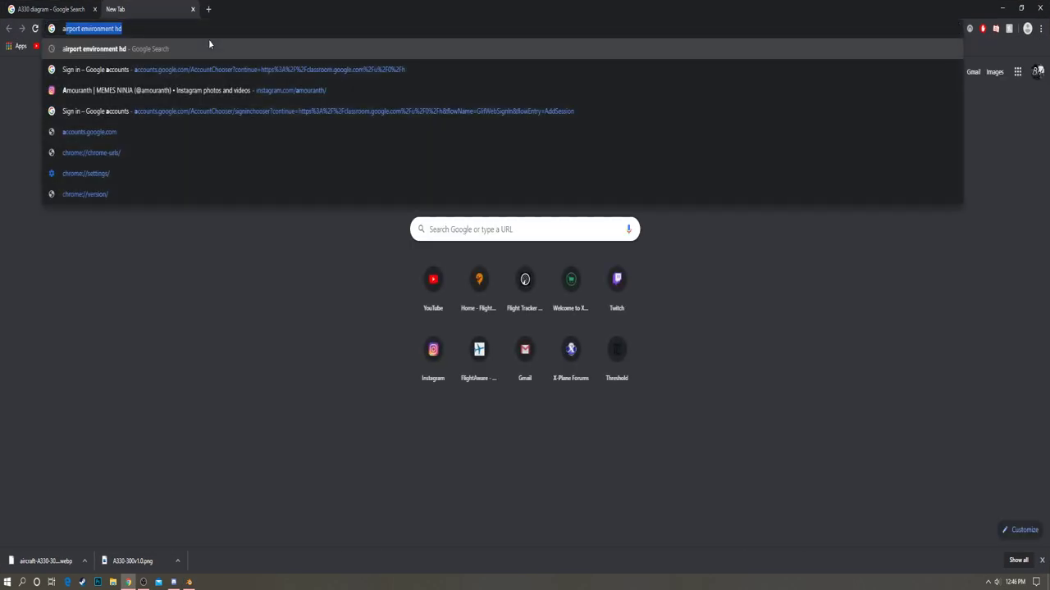
text(330 dimen)
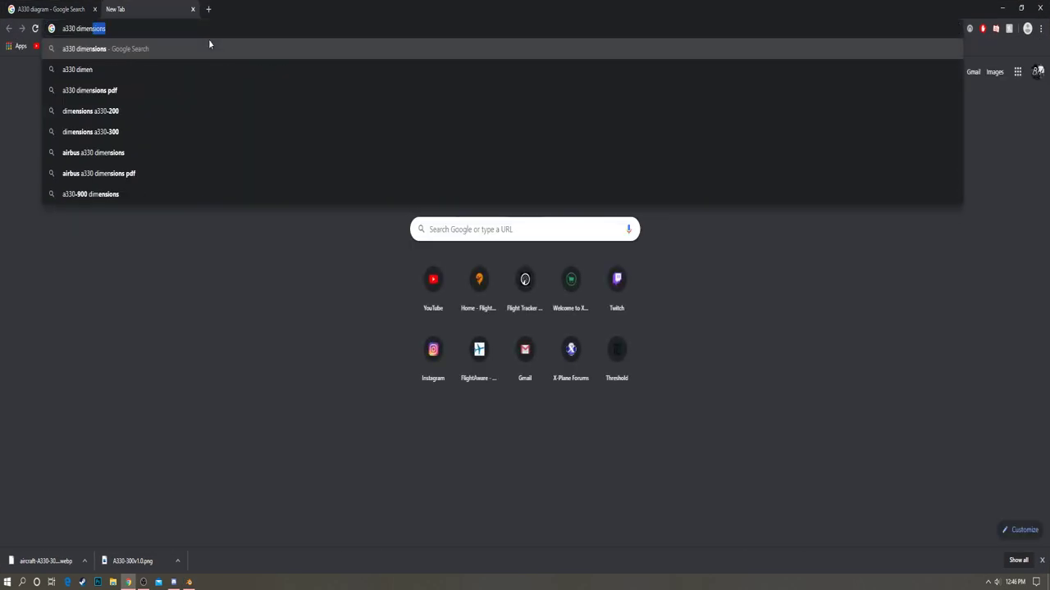
text(sions)
key(Return)
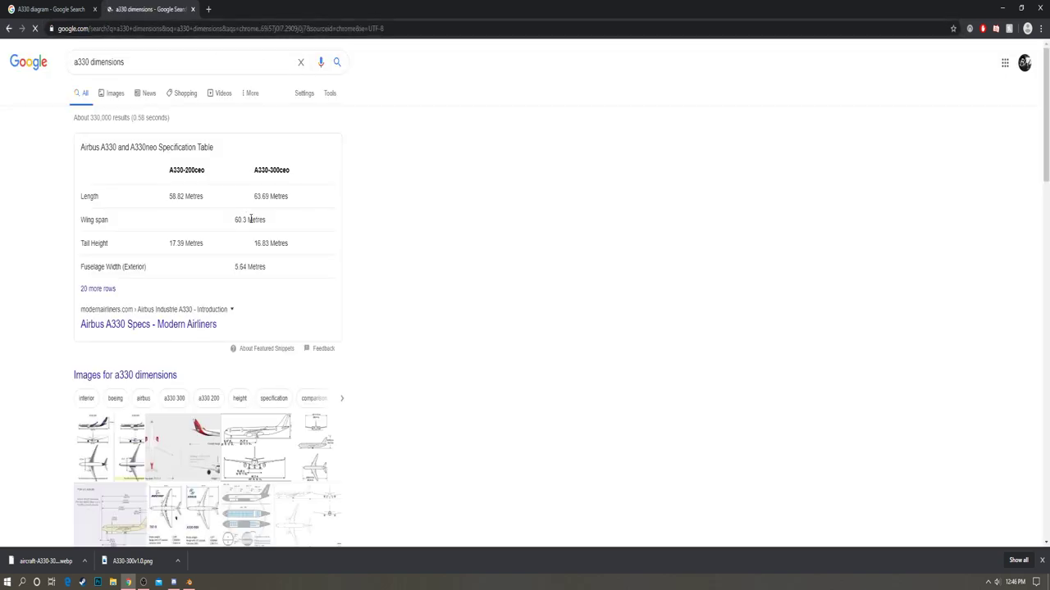
- Open the Airbus A330 Wikipedia article from the results and examine the aircraft's length and fuselage size in its Specifications table
scroll(373, 226, down, 1)
scroll(205, 246, down, 5)
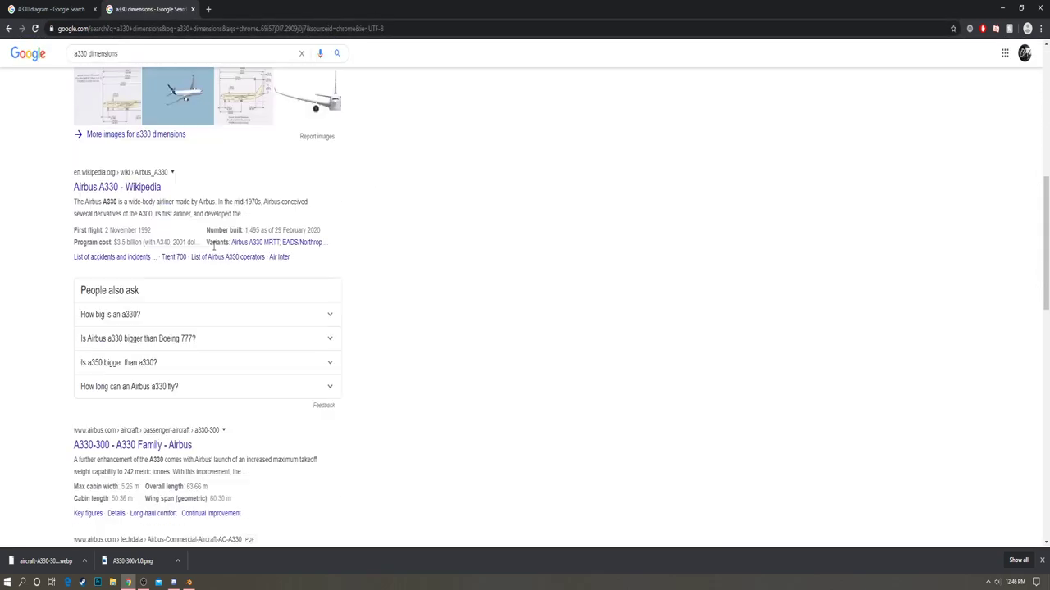
click(117, 187)
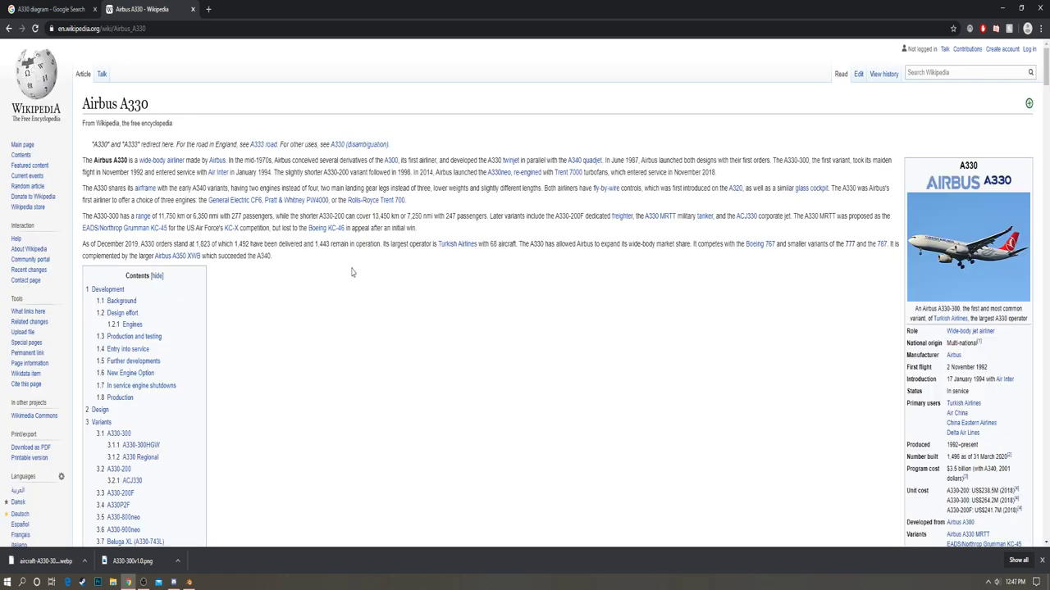
scroll(307, 244, down, 15)
scroll(312, 244, down, 20)
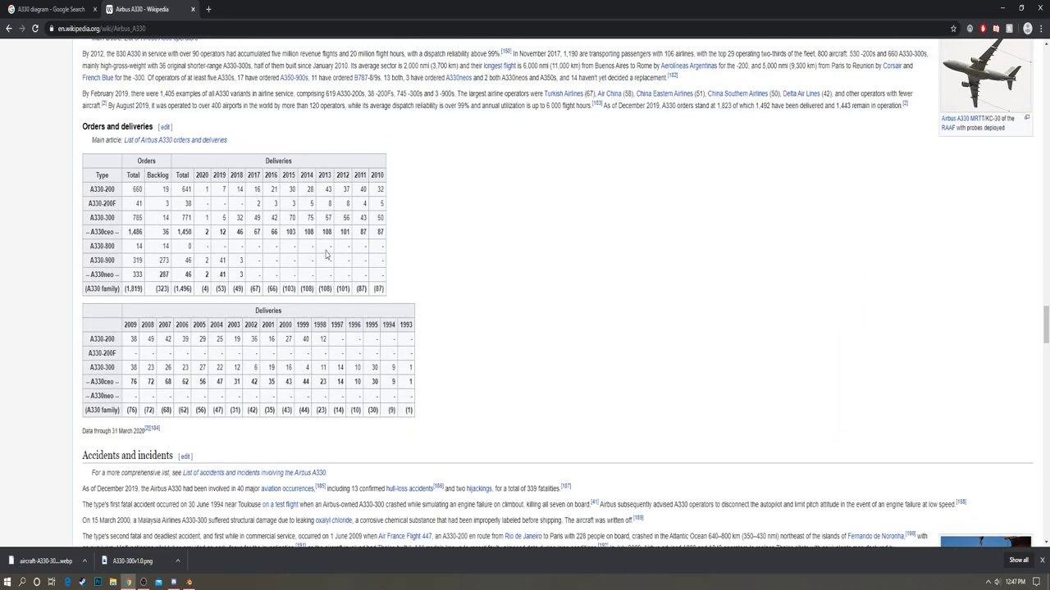
scroll(325, 255, down, 8)
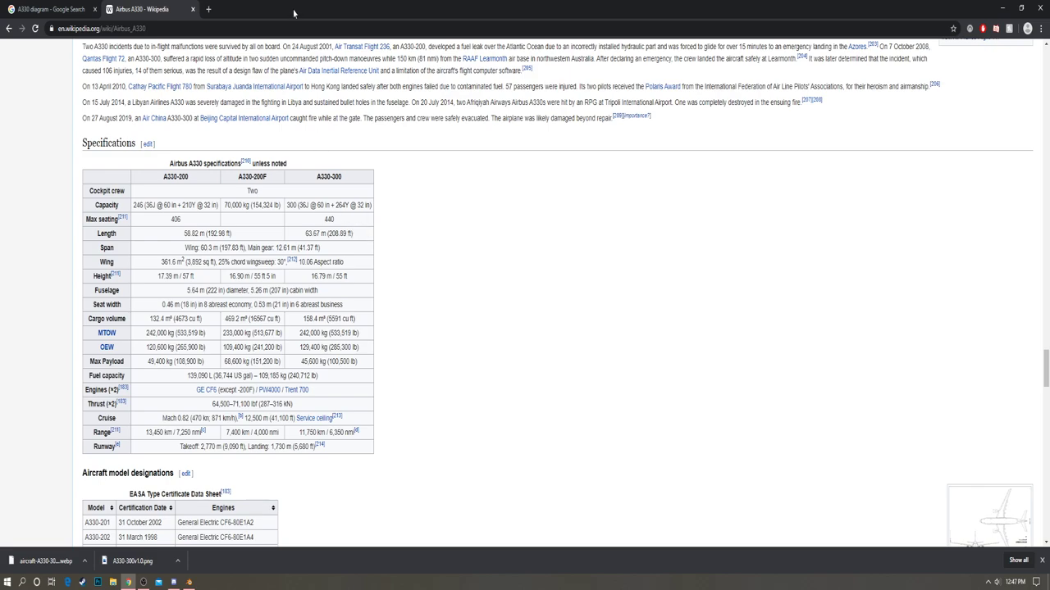
- Return to Blender and display the cylinder's transform values and dimensions beside the viewport
click(1002, 8)
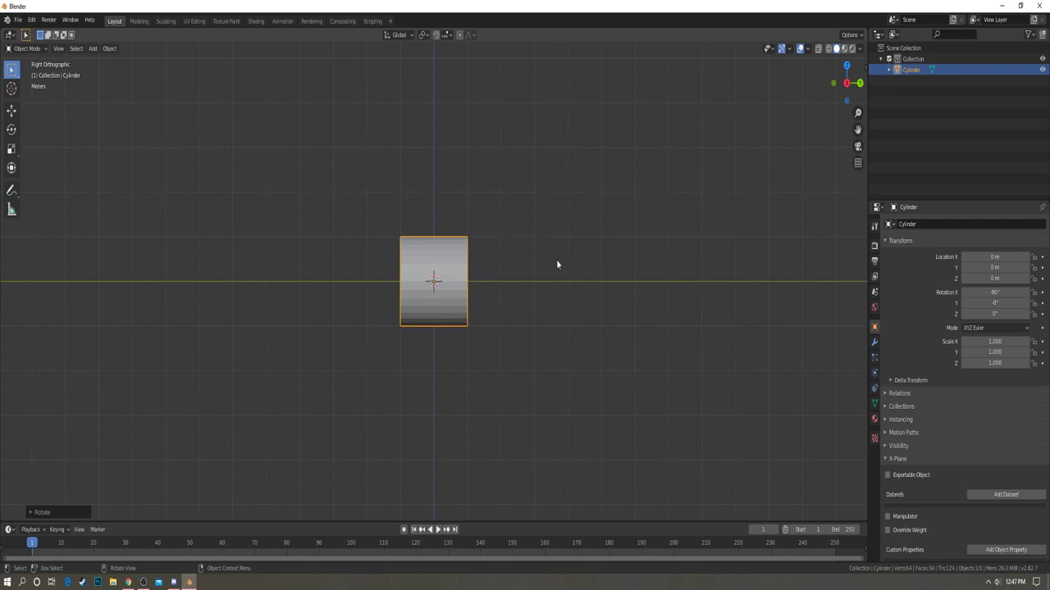
key(n)
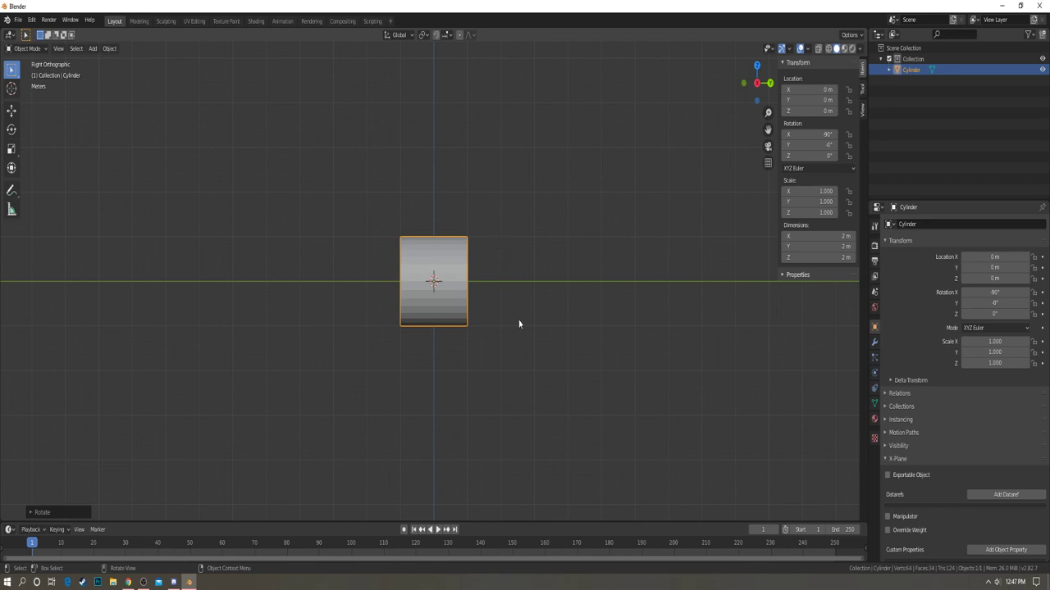
key(s)
key(y)
right_click(565, 338)
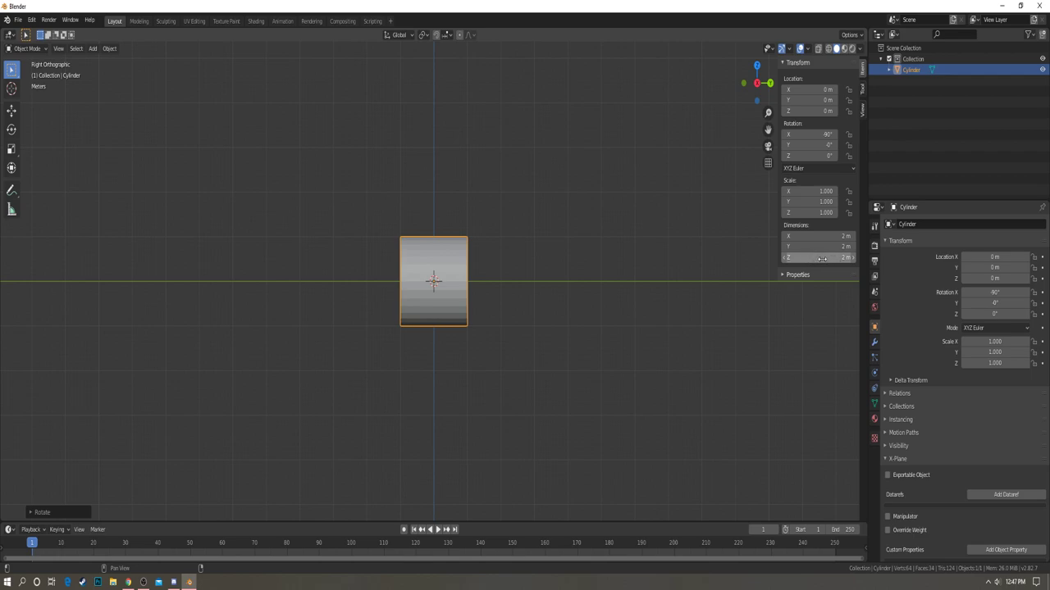
- Set the cylinder's Z dimension to 63.67 m to match the A330-300's overall length
click(824, 258)
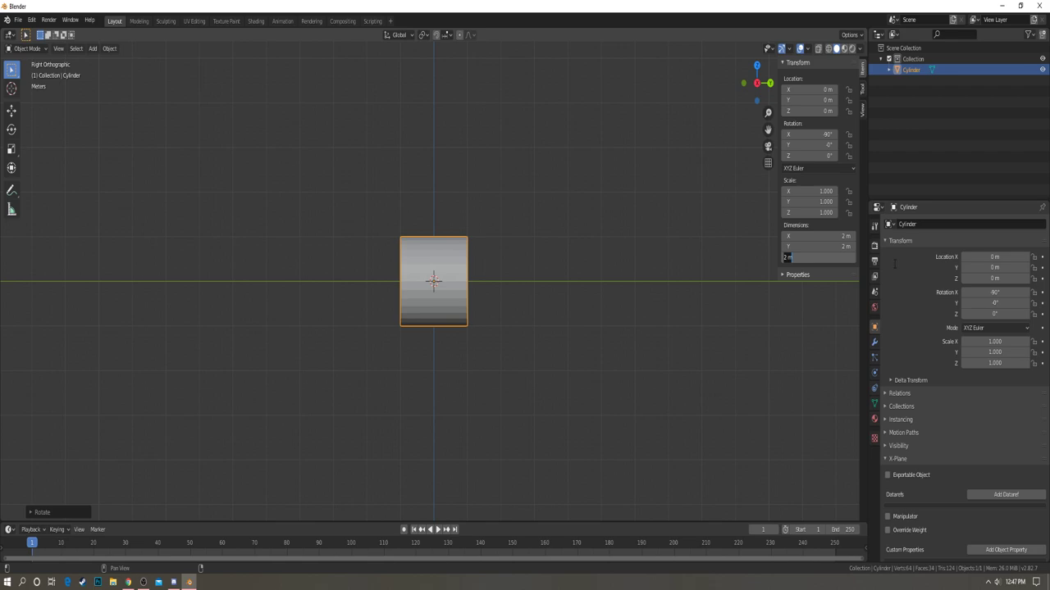
click(804, 257)
text(20)
text(*3.16)
key(Return)
scroll(506, 312, down, 6)
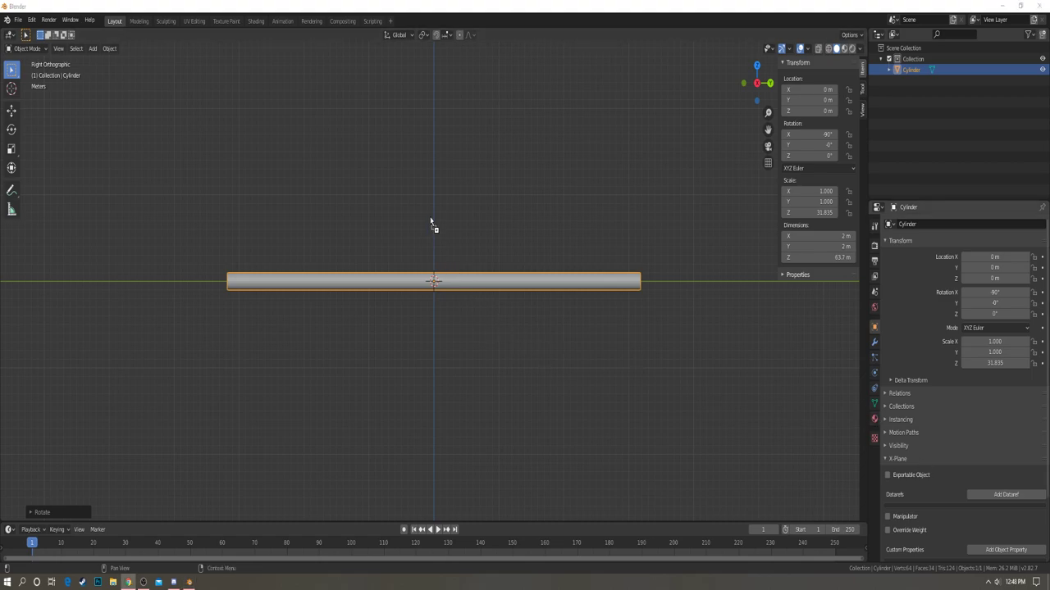
- Place the A330-300 drawing as a reference image above the cylinder in the right view and scale it to about 8.4
drag(431, 223, 430, 217)
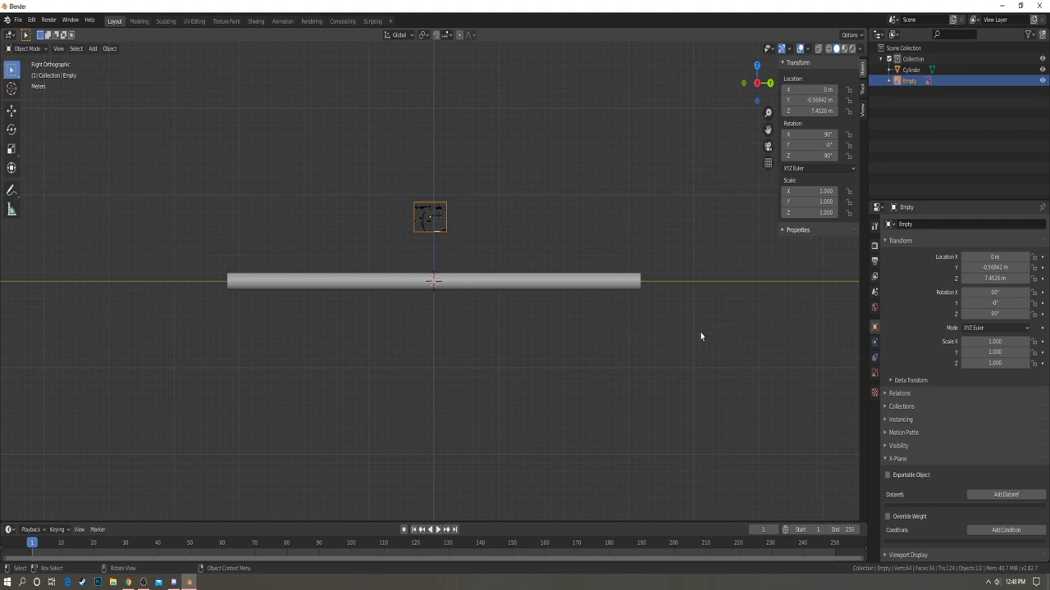
scroll(611, 277, up, 3)
key(s)
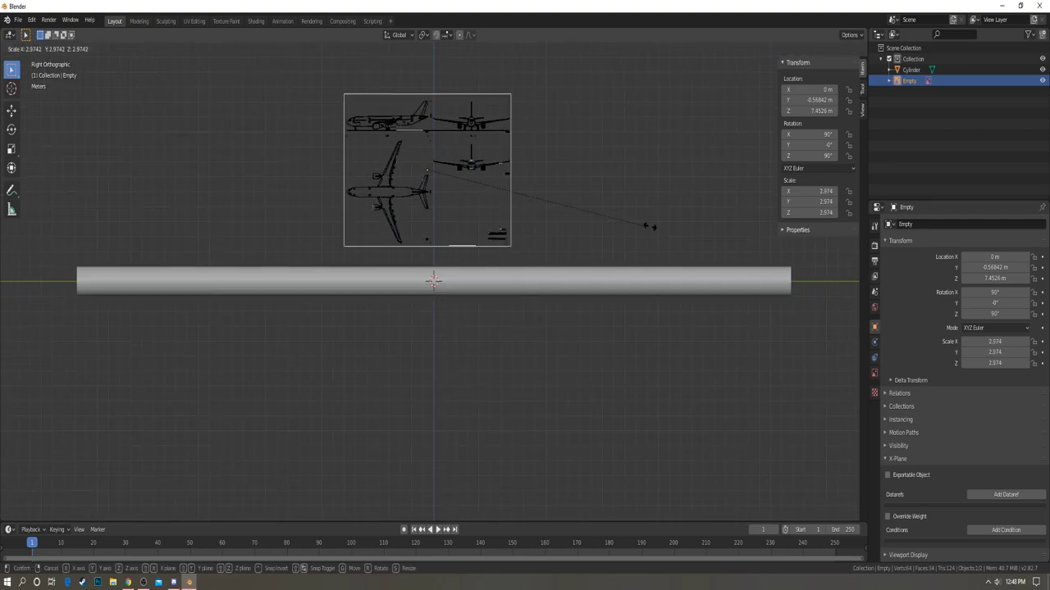
click(187, 264)
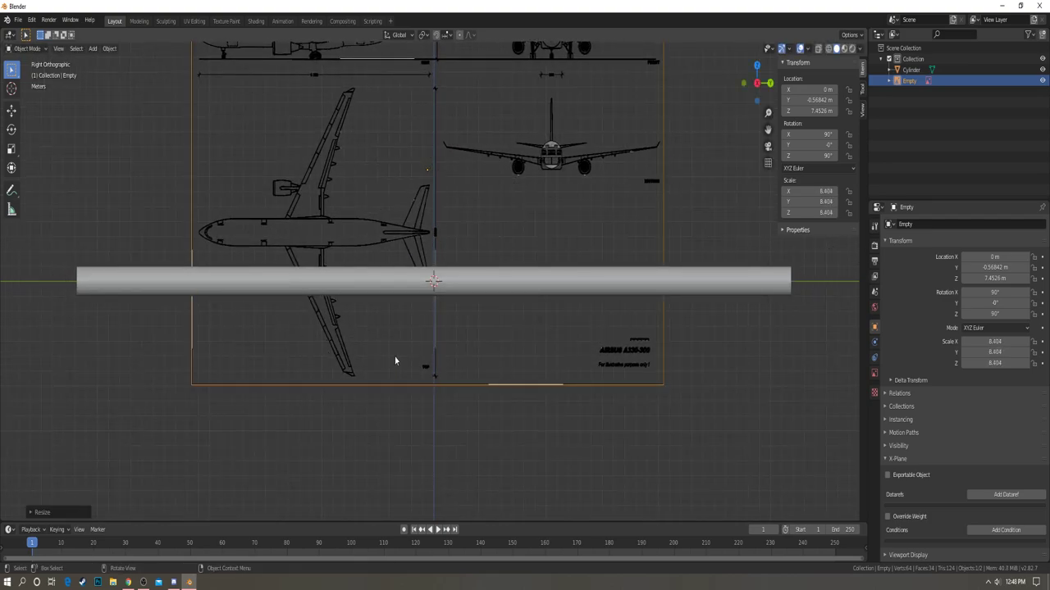
- Enlarge the reference image to a scale of about 32 and move it so the aircraft's side view lies over the cylinder
scroll(404, 363, down, 3)
key(s)
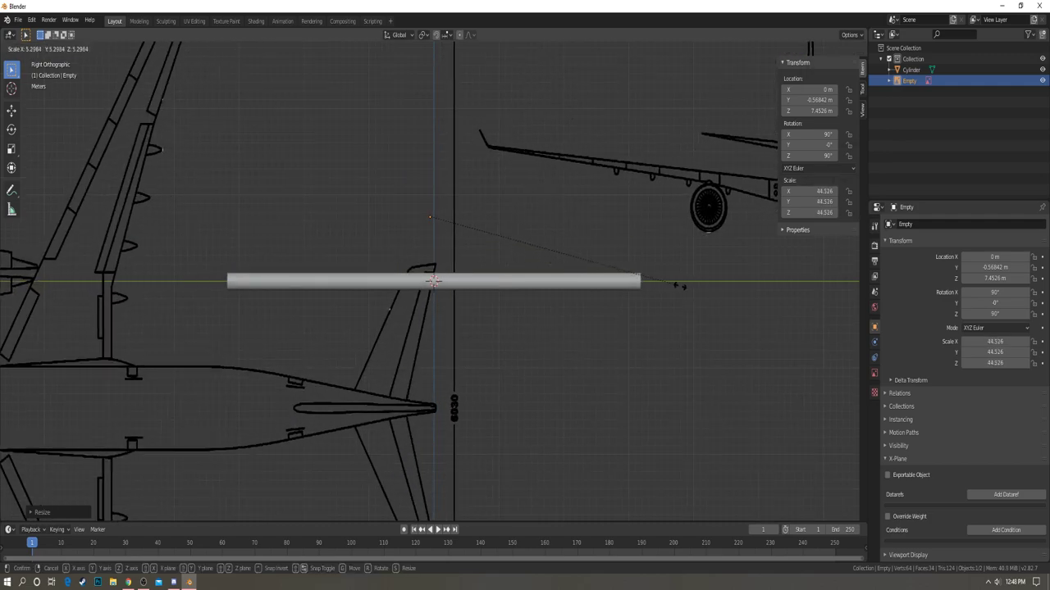
click(544, 246)
key(g)
click(701, 490)
key(s)
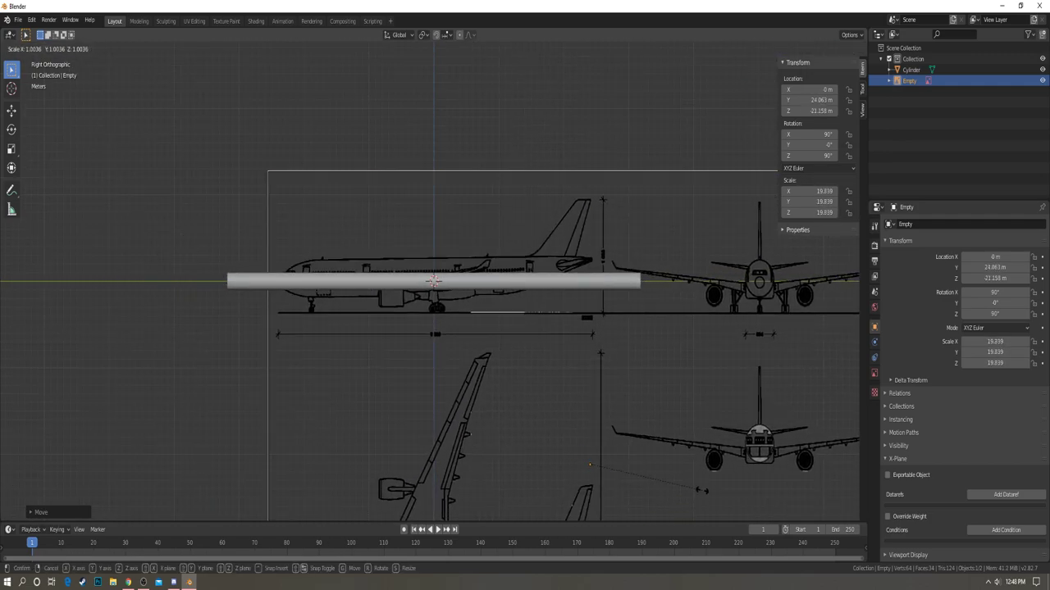
click(632, 431)
key(g)
click(746, 49)
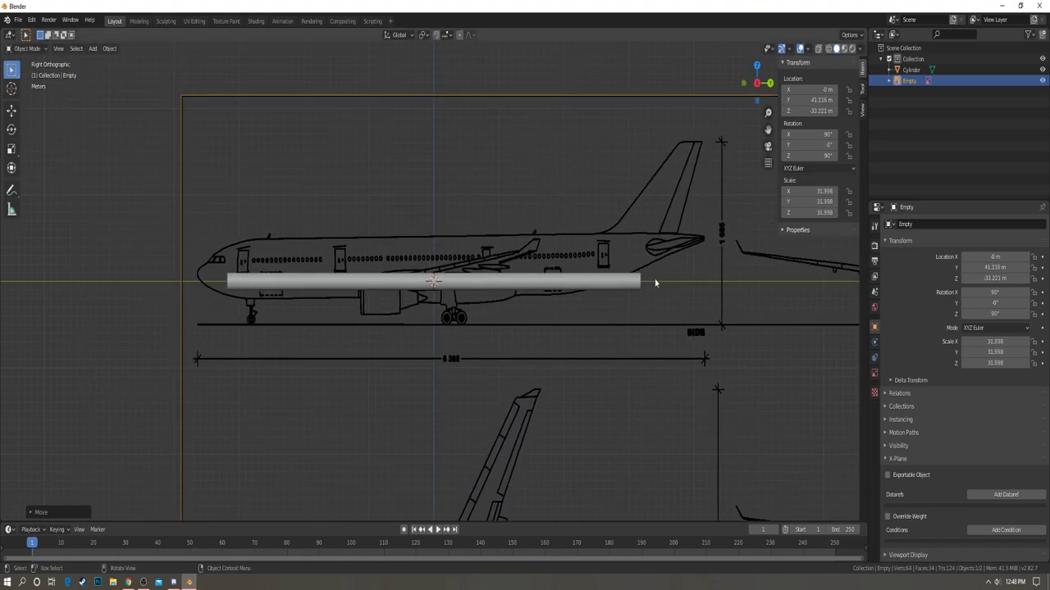
- Reduce the reference image to a scale of about 26.46 and move it so the side view's nose meets the cylinder's front end
key(s)
right_click(556, 238)
key(s)
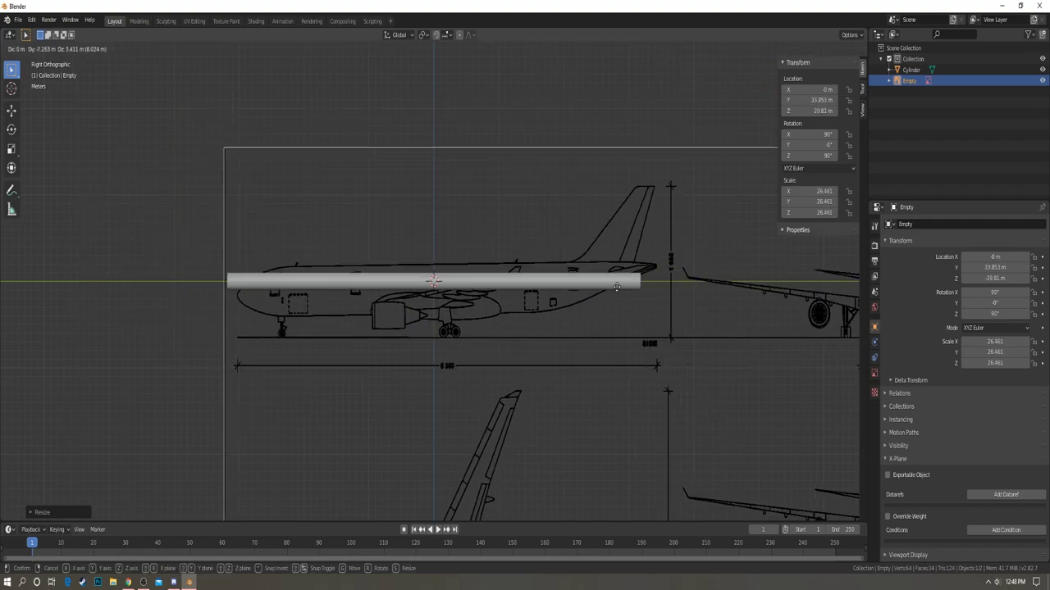
click(678, 294)
- Show the scene in wireframe and hide the transform sidebar to compare the drawing with the cylinder's ends
key(z)
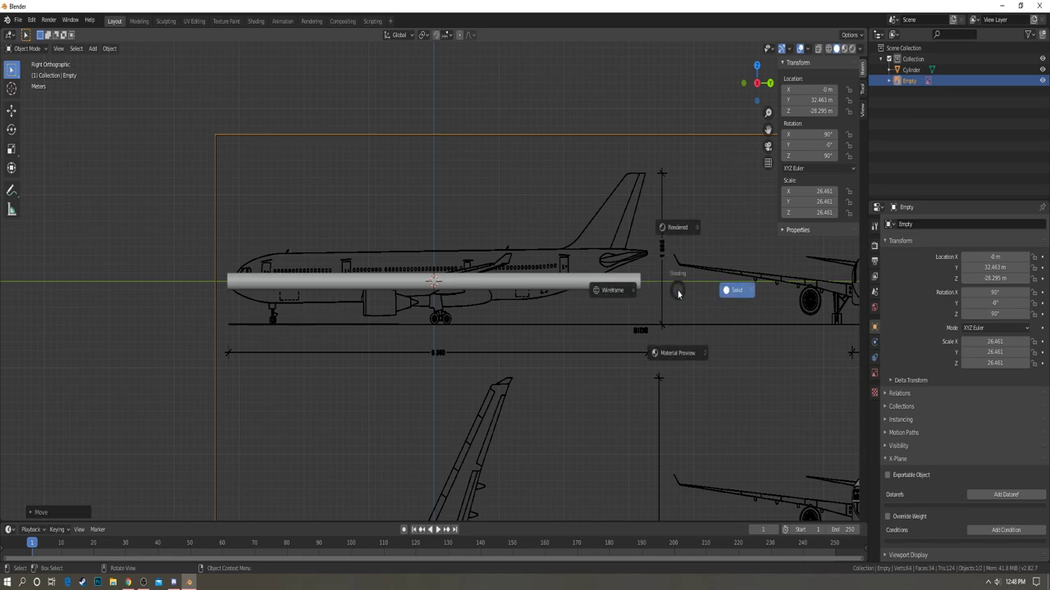
right_click(682, 301)
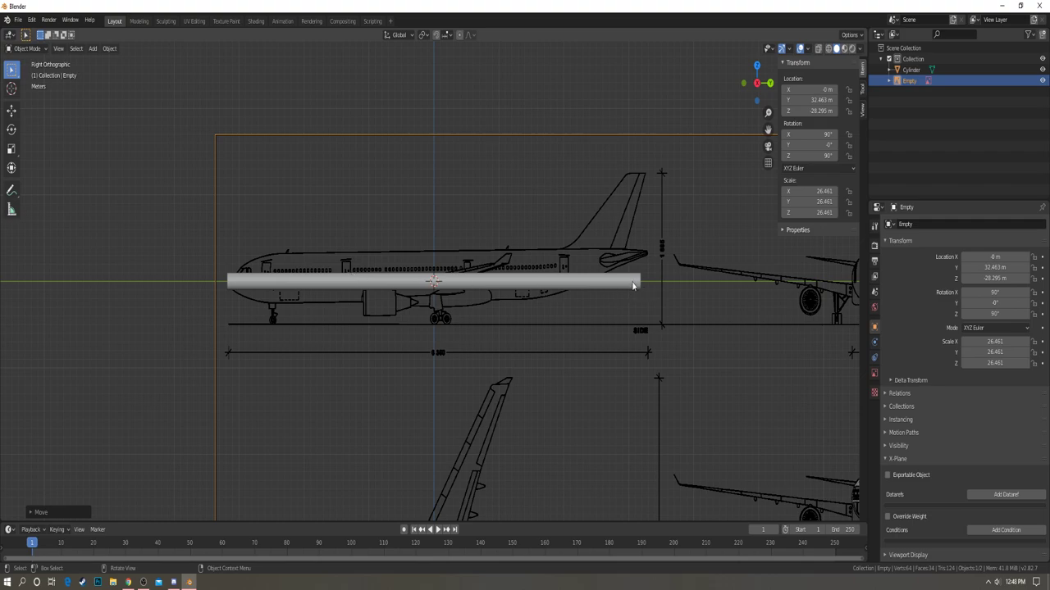
key(shift+z)
scroll(563, 292, up, 3)
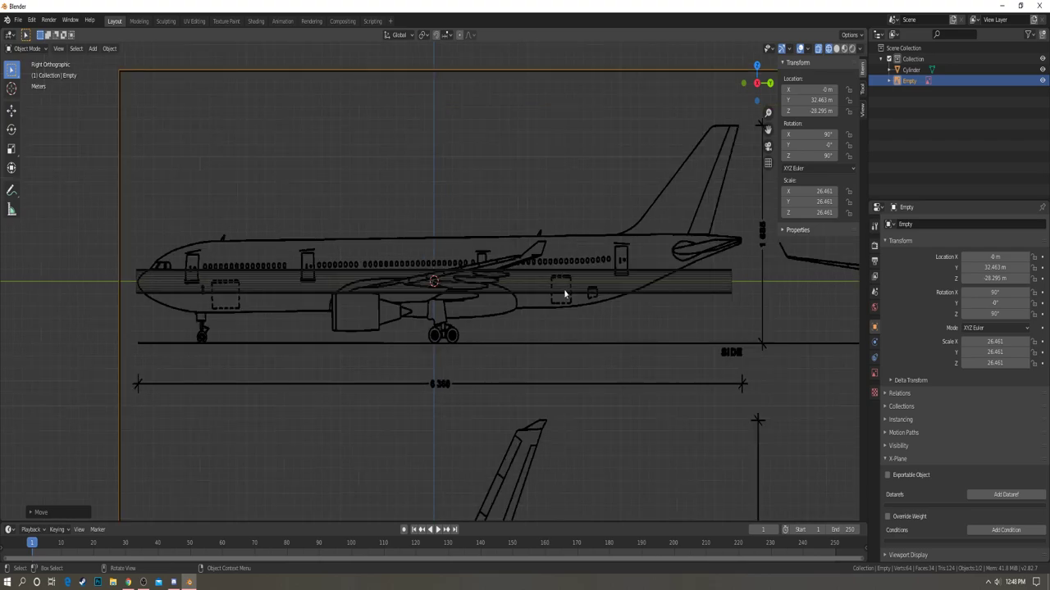
scroll(719, 361, down, 1)
key(n)
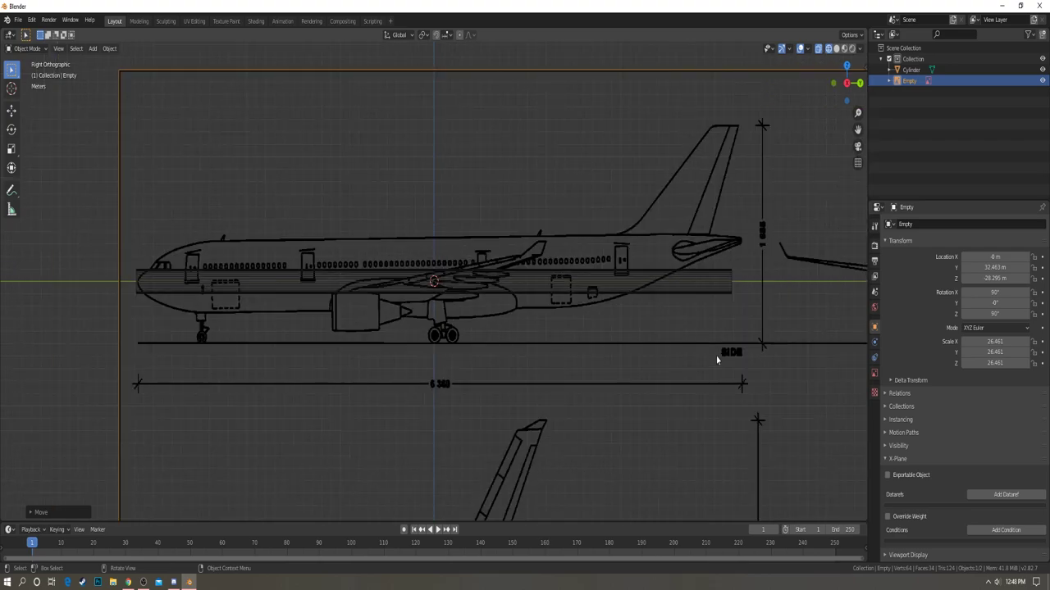
- Fine-tune the reference image to a scale of about 26.12 and shift it so nose and tail match the cylinder's ends
key(s)
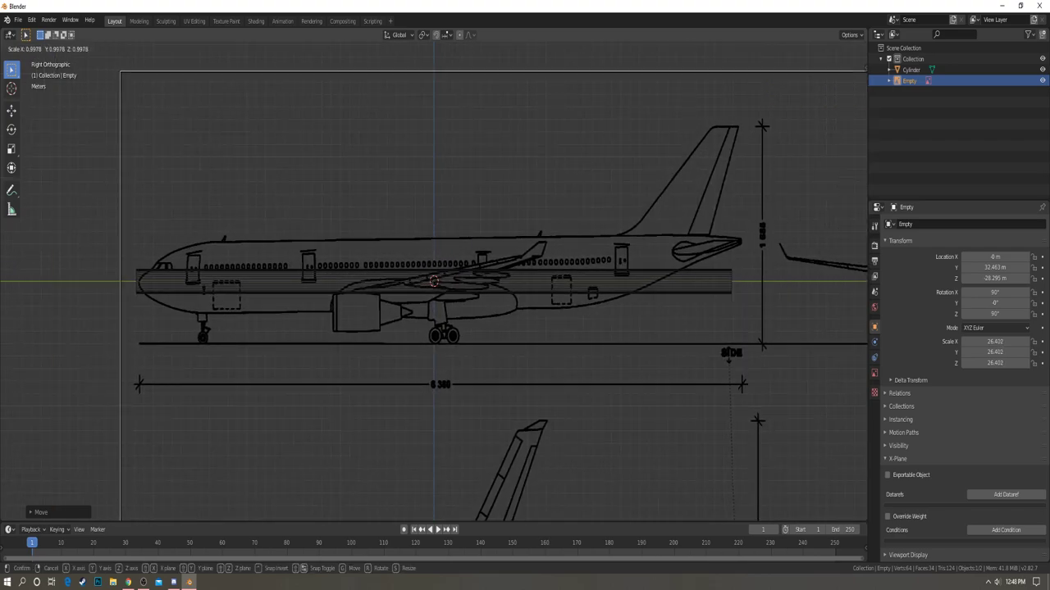
click(741, 361)
key(g)
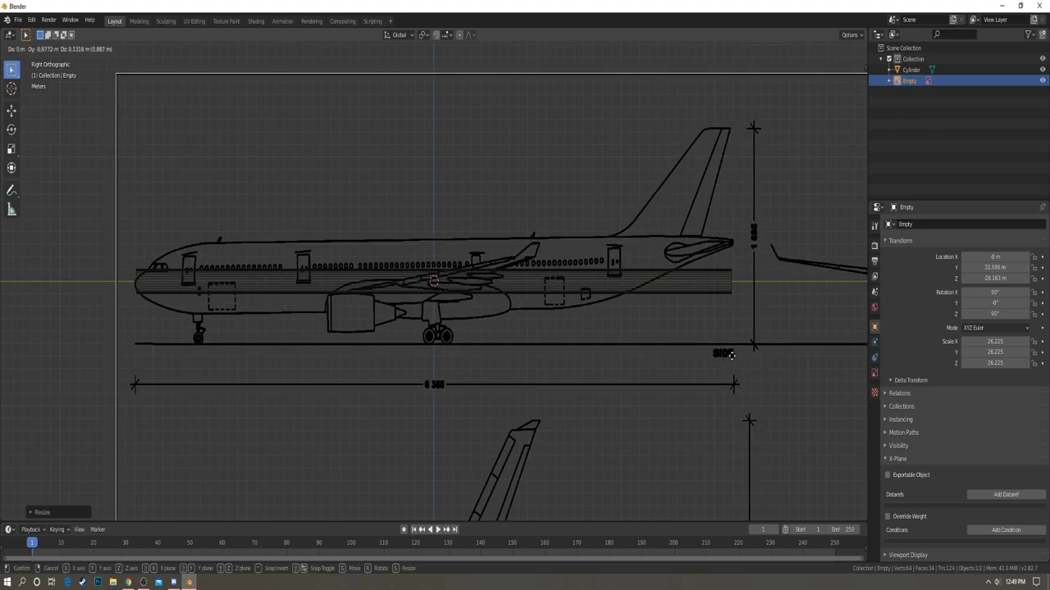
click(733, 359)
key(s)
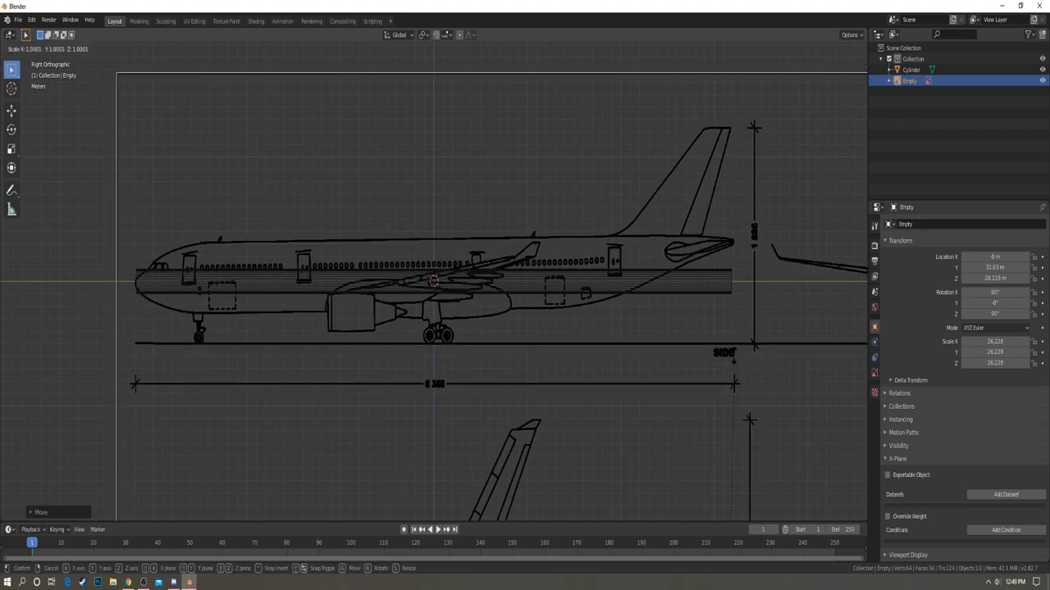
click(727, 355)
key(g)
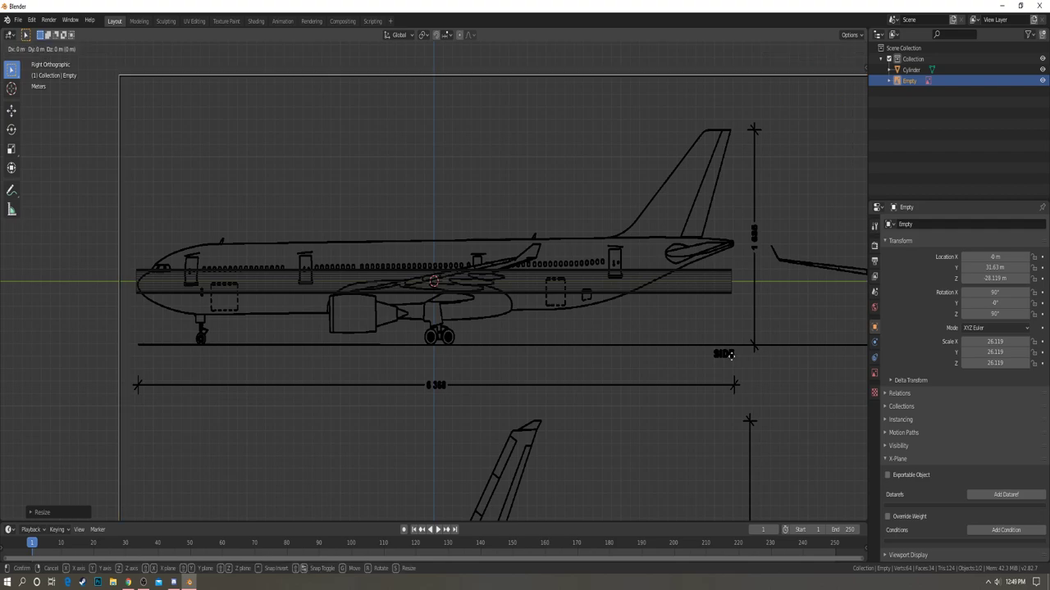
click(728, 355)
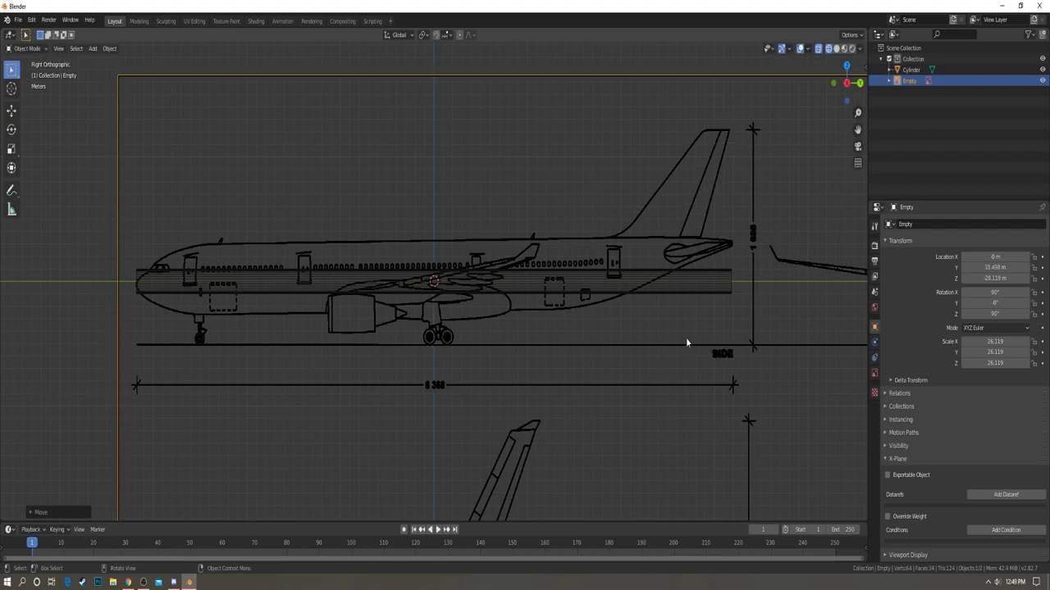
- Scale the cylinder up uniformly to an X and Y scale of about 2.89, approximating the fuselage height in the side view
click(593, 282)
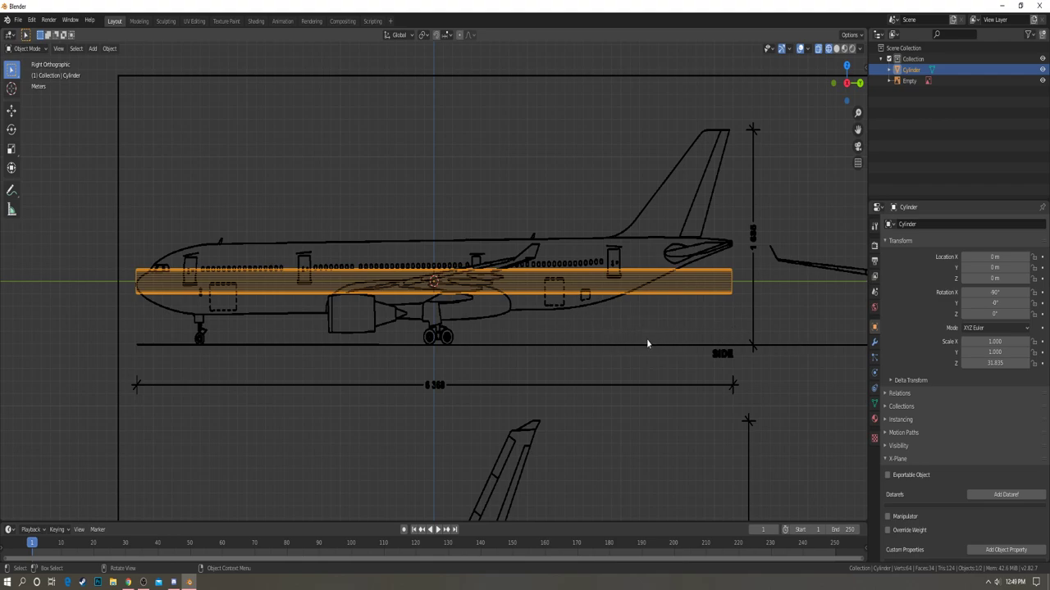
key(s)
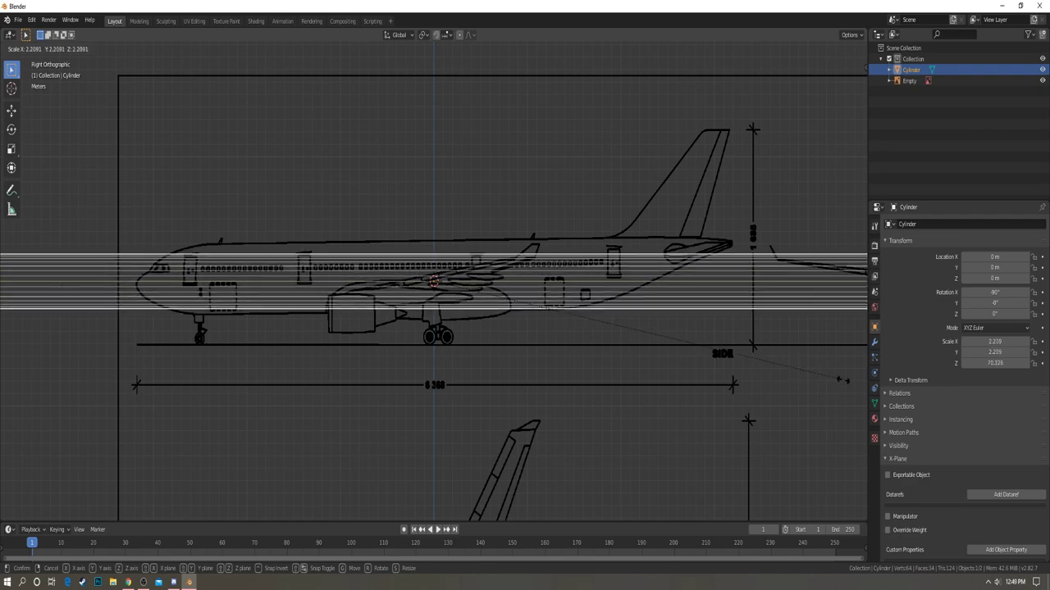
click(91, 408)
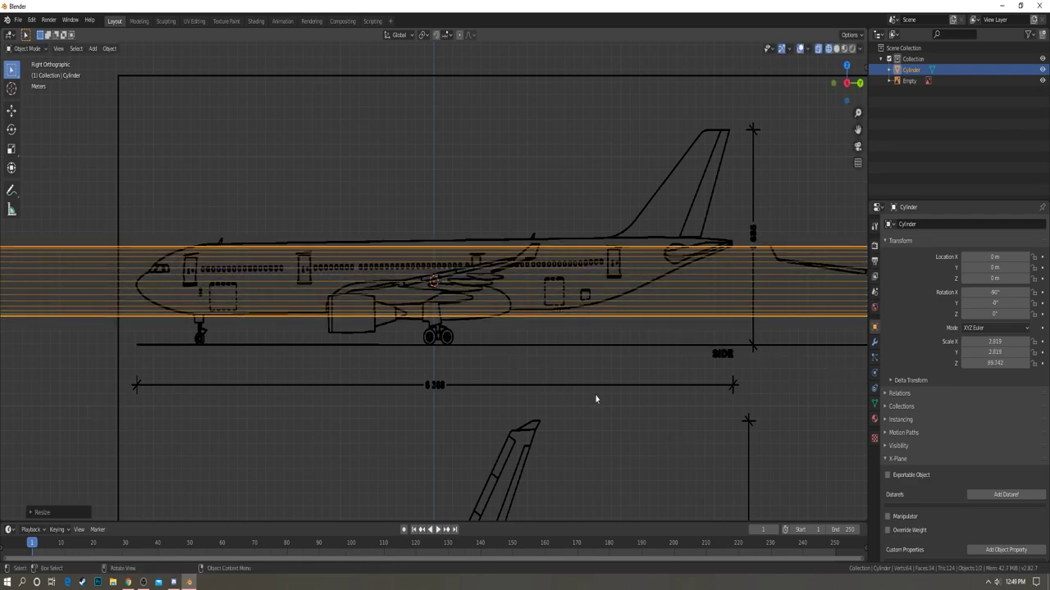
key(s)
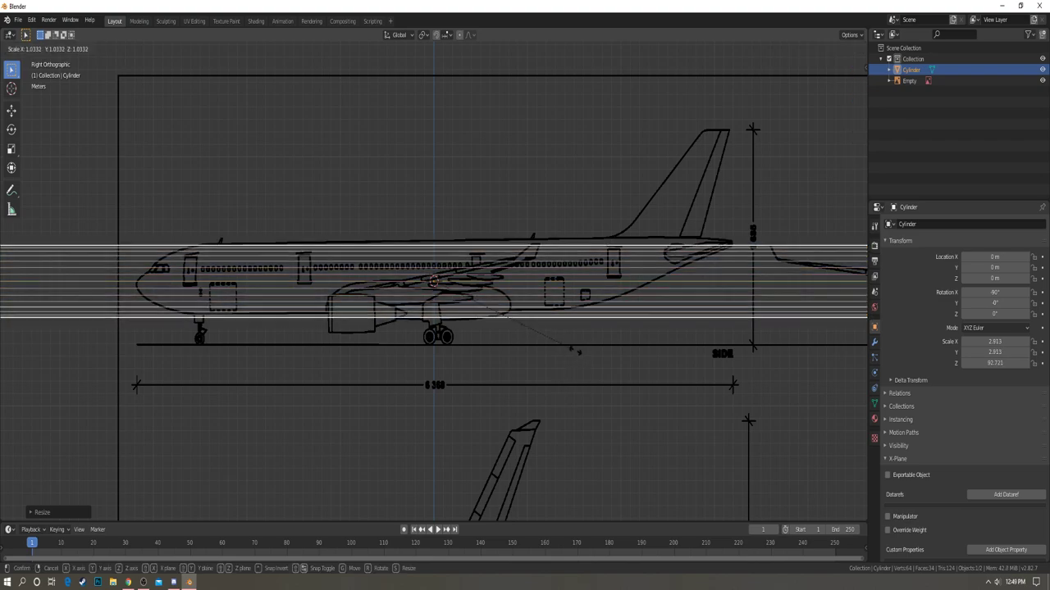
click(575, 352)
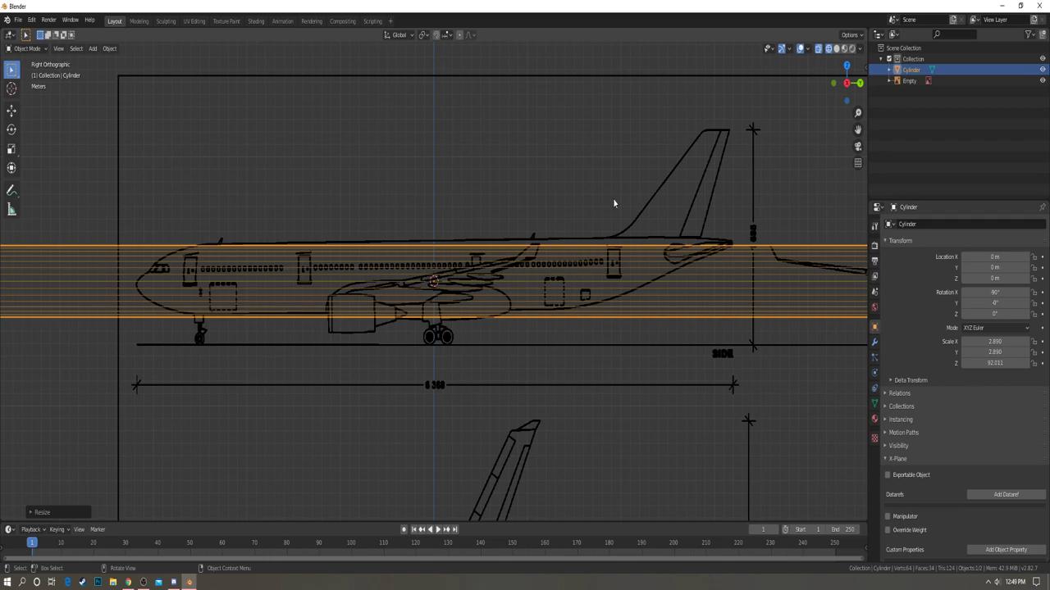
- Rotate the reference image by about 0.65° and lower it about 0.79 m along Z to align the fuselage with the cylinder
click(424, 76)
key(r)
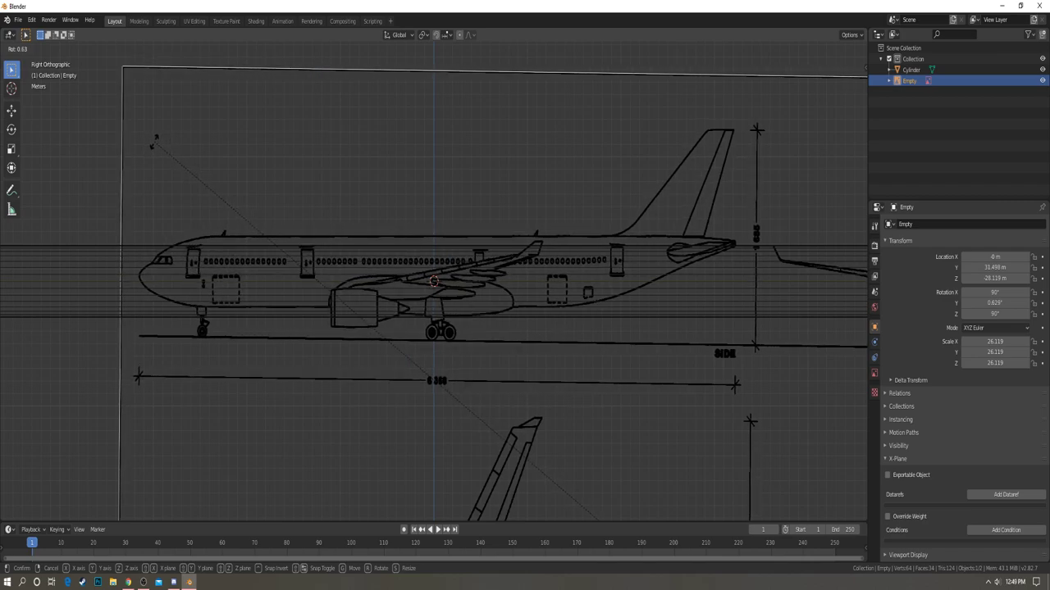
click(154, 141)
key(g)
key(z)
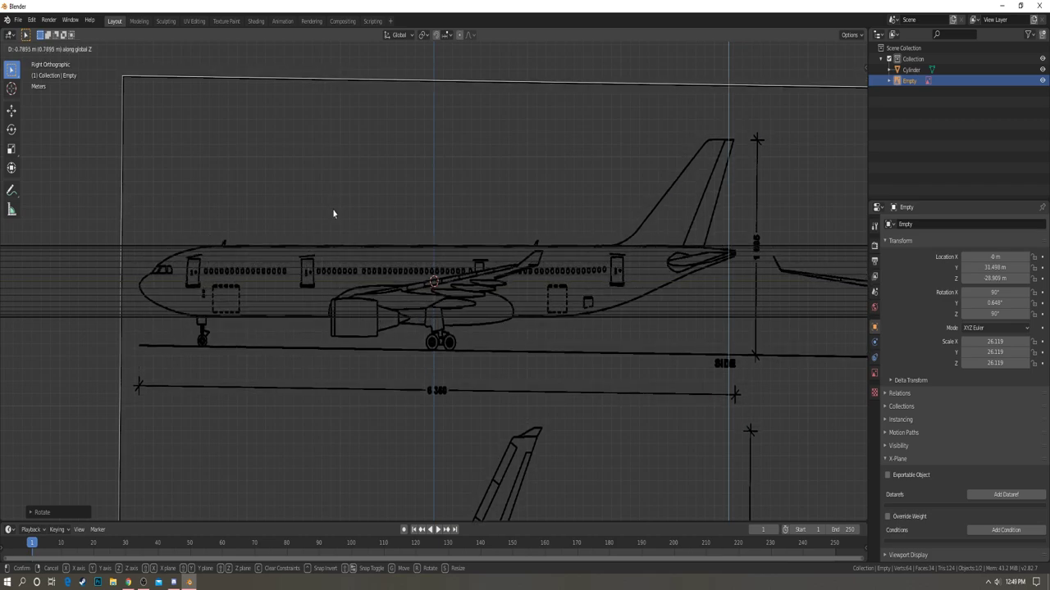
click(331, 213)
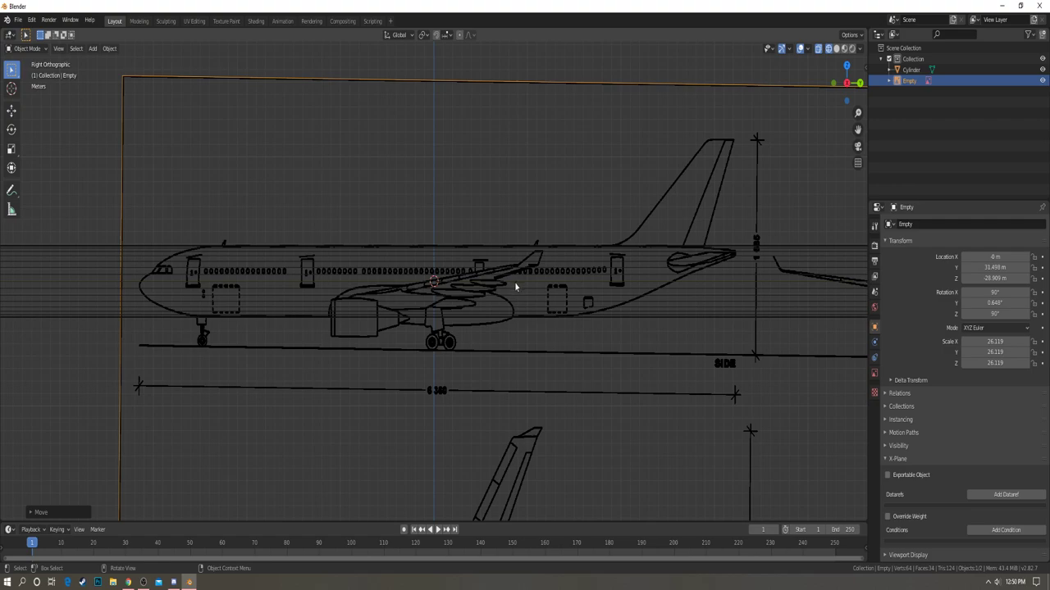
key(g)
key(y)
key(Escape)
key(g)
key(z)
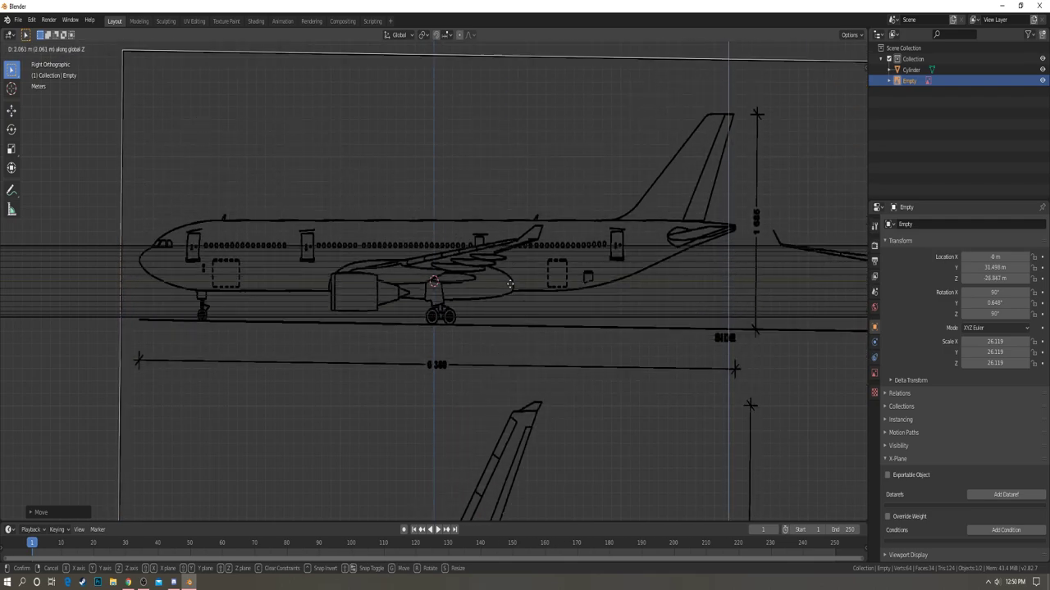
key(Escape)
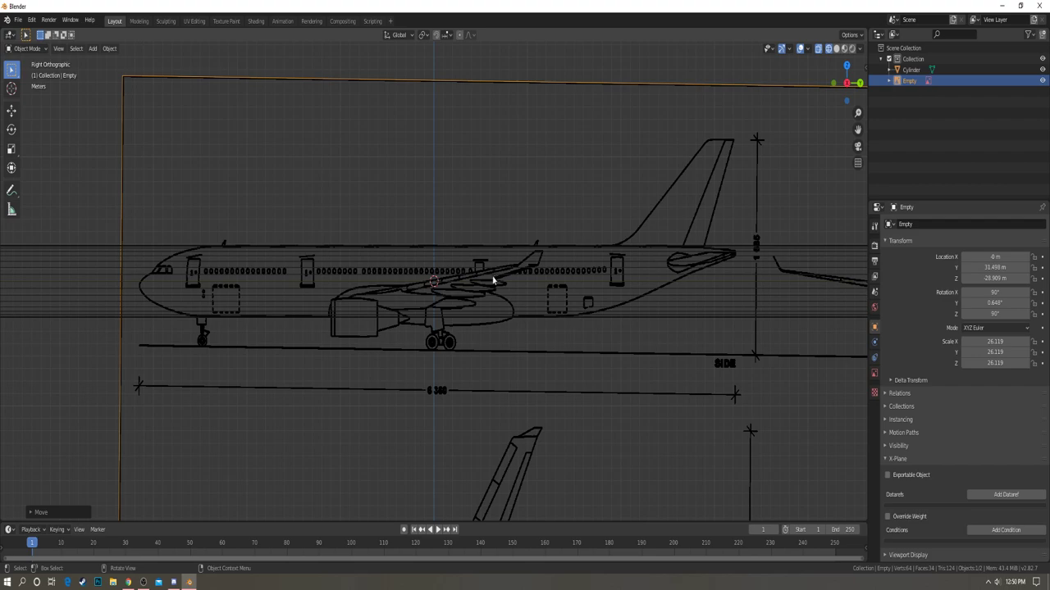
scroll(492, 274, down, 5)
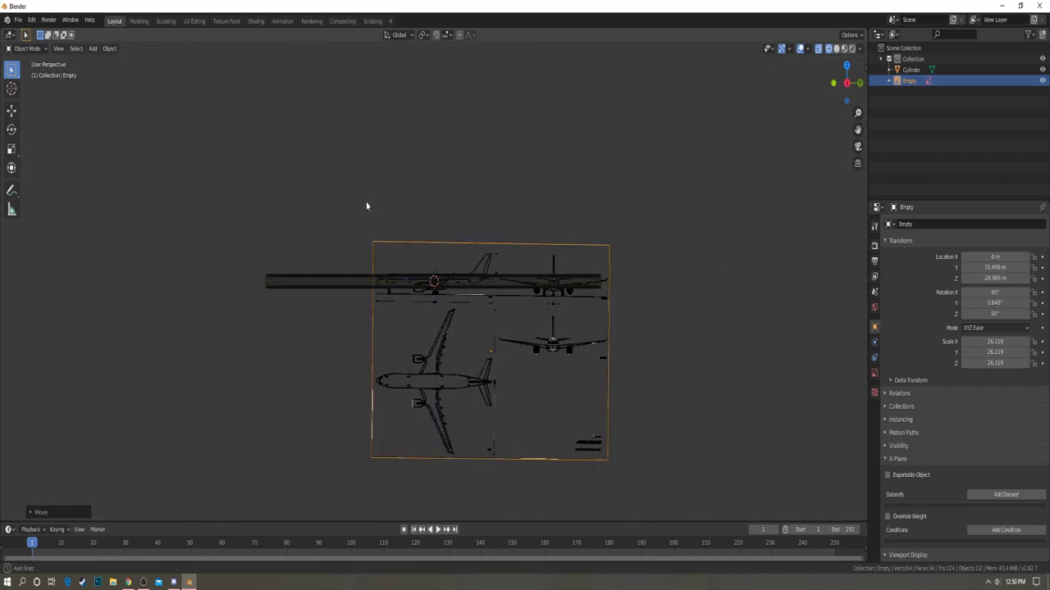
middle_drag(365, 206, 484, 246)
key(g)
key(x)
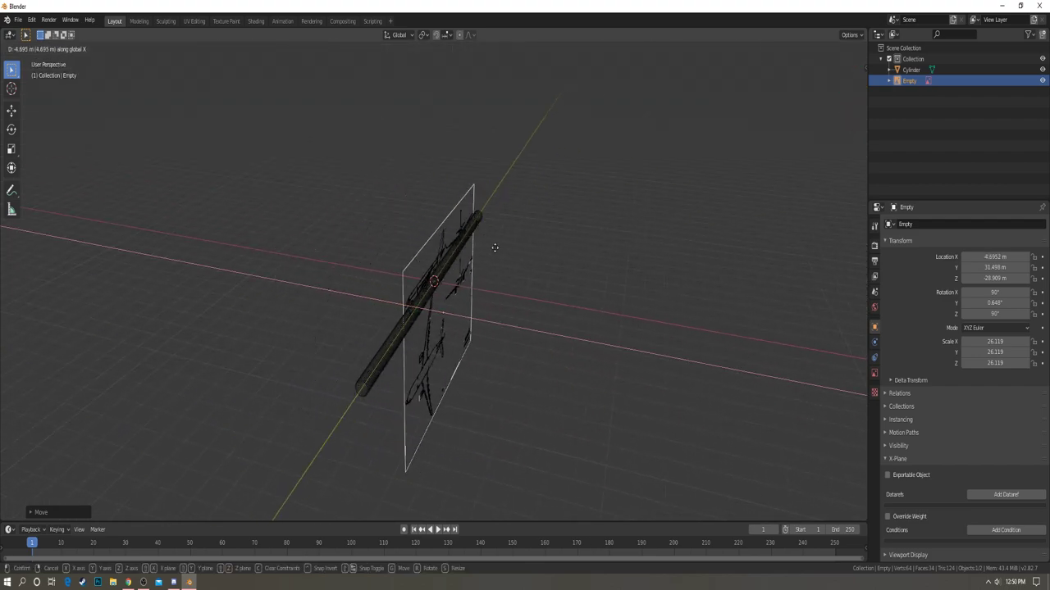
key(Escape)
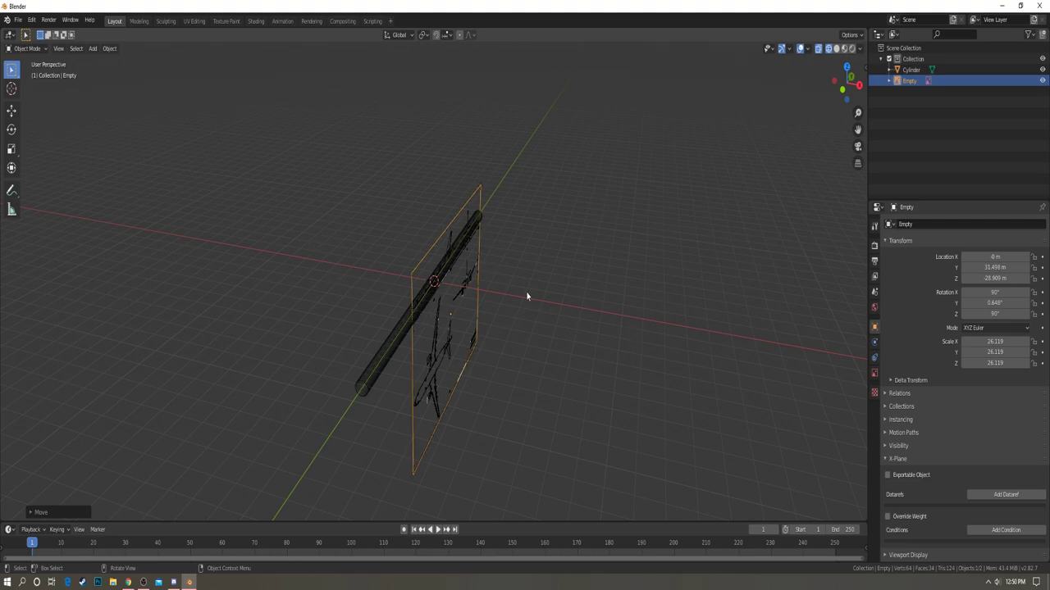
key(KP_3)
- Scale the cylinder down slightly to an X and Y scale of about 2.83 to fit the fuselage outline
scroll(527, 281, up, 5)
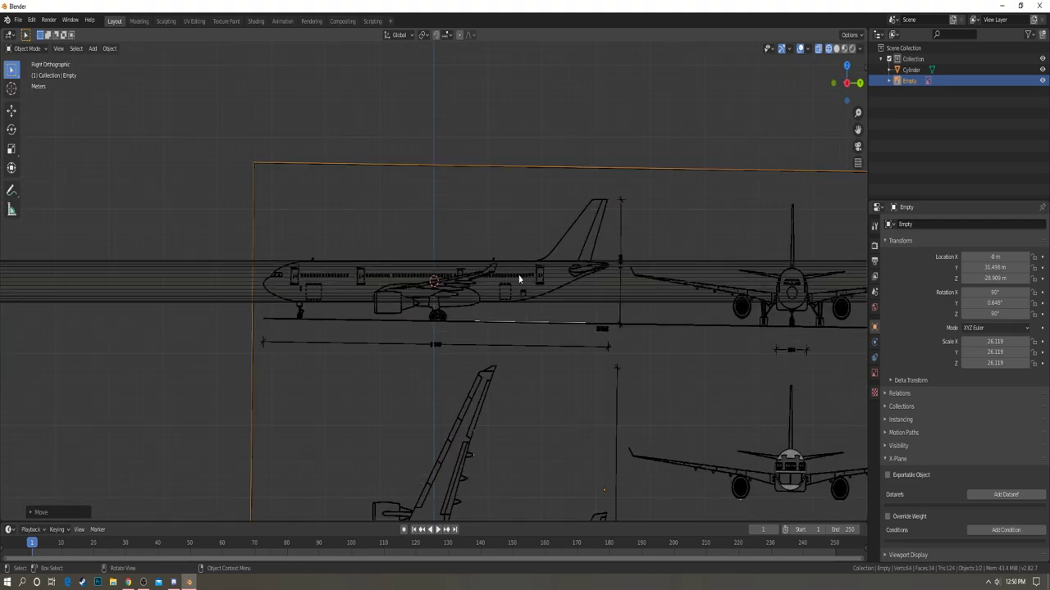
scroll(518, 291, up, 5)
click(444, 232)
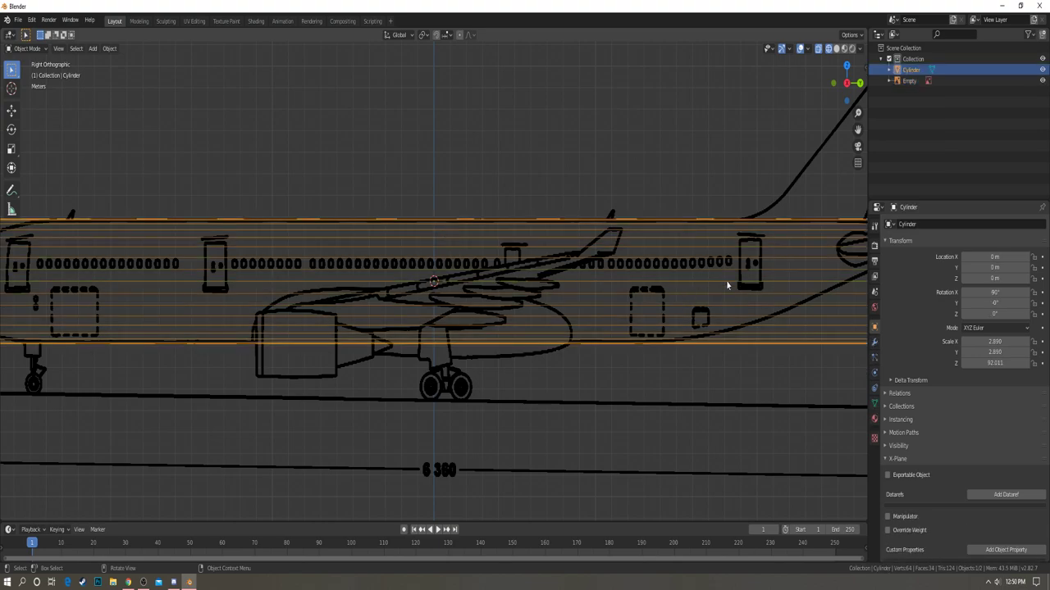
key(s)
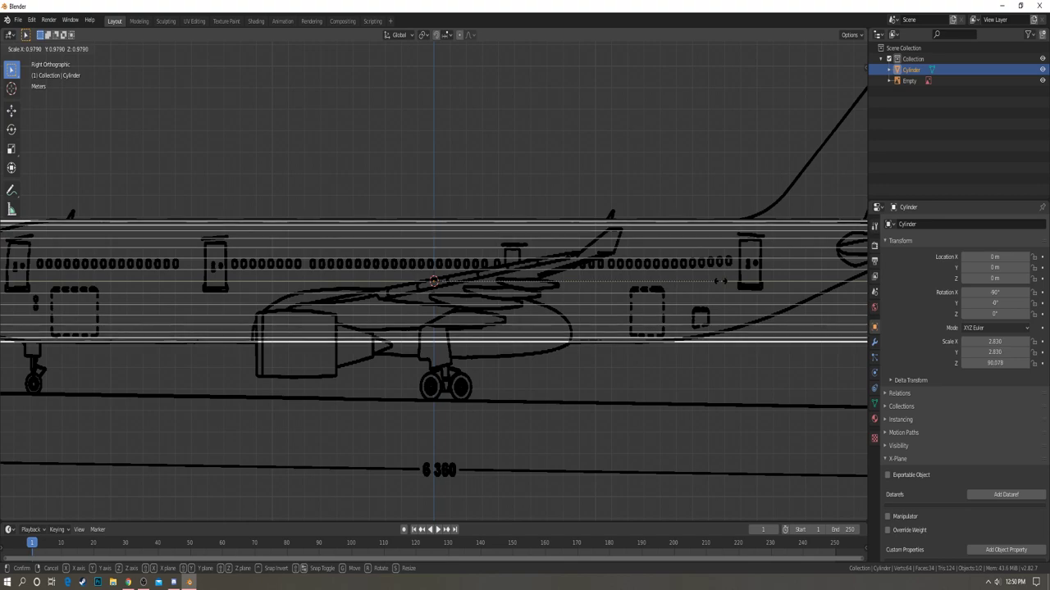
click(717, 283)
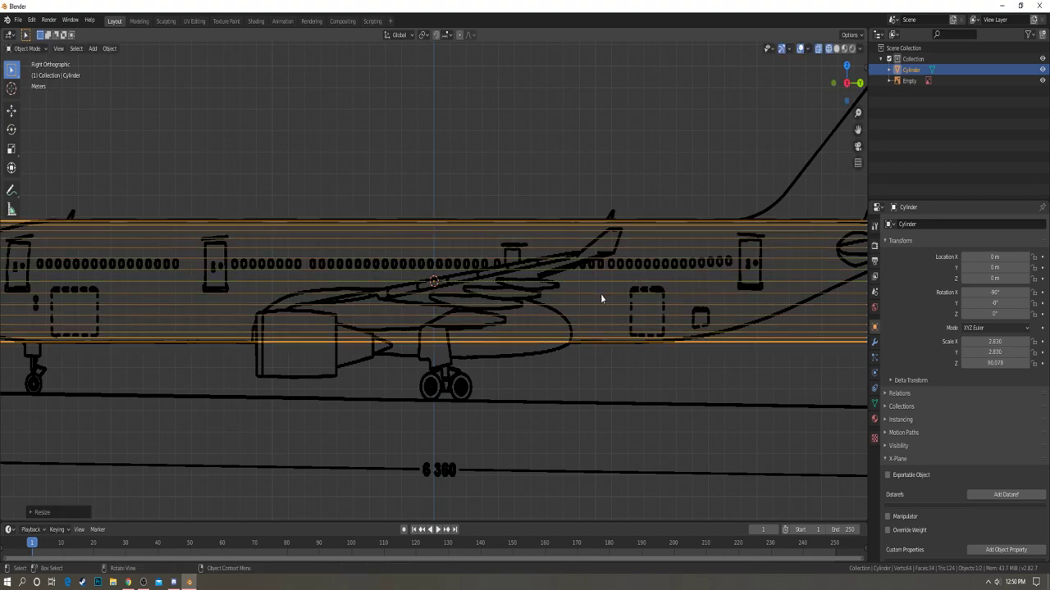
- Set the cylinder's Z dimension to about 63.7 m so its length matches the fuselage in the side view
scroll(602, 299, down, 5)
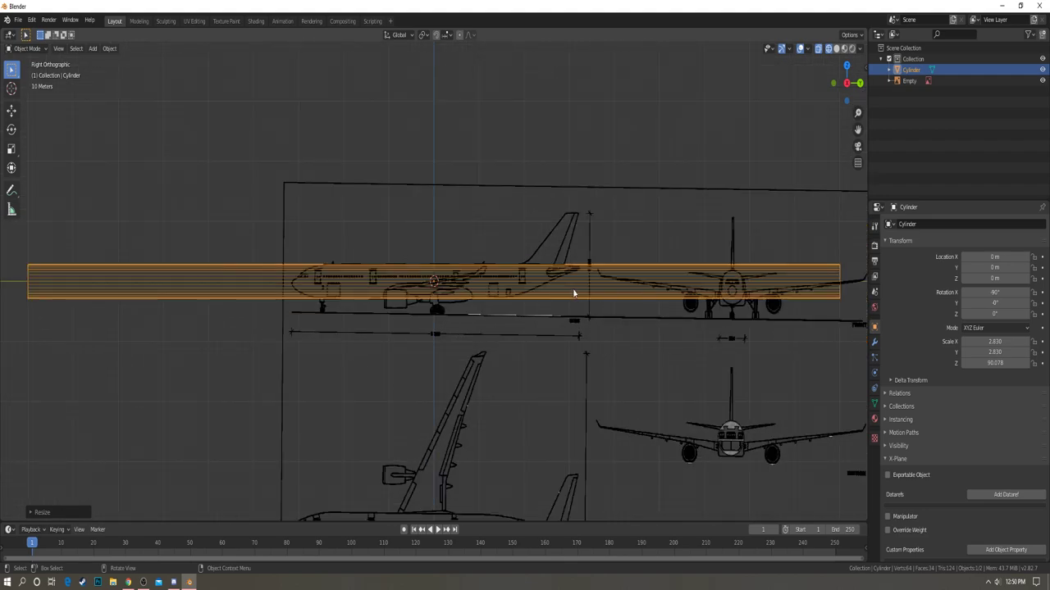
scroll(548, 281, up, 5)
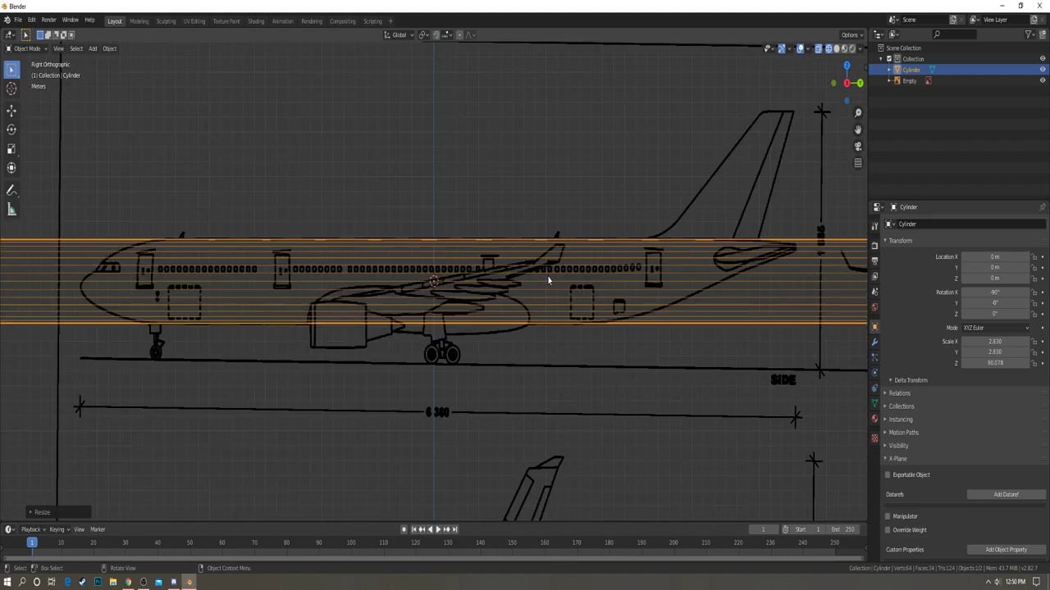
scroll(548, 280, down, 5)
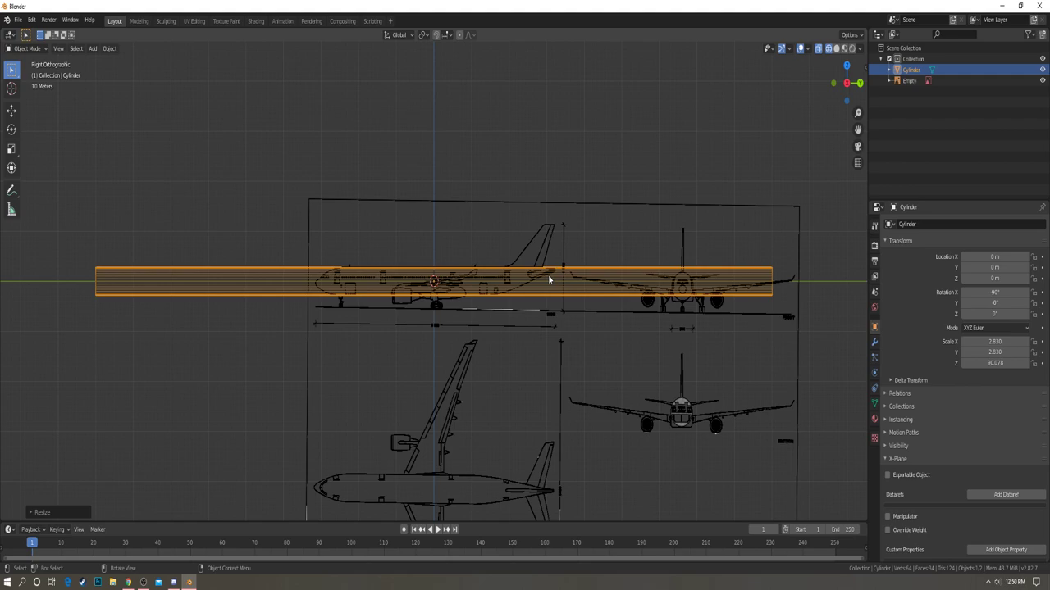
key(n)
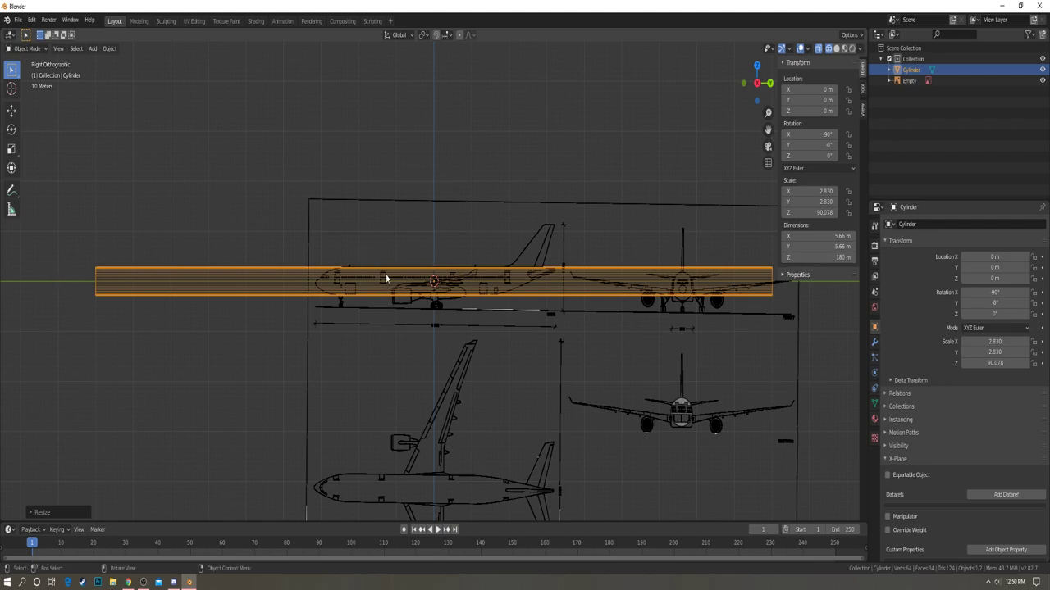
click(816, 257)
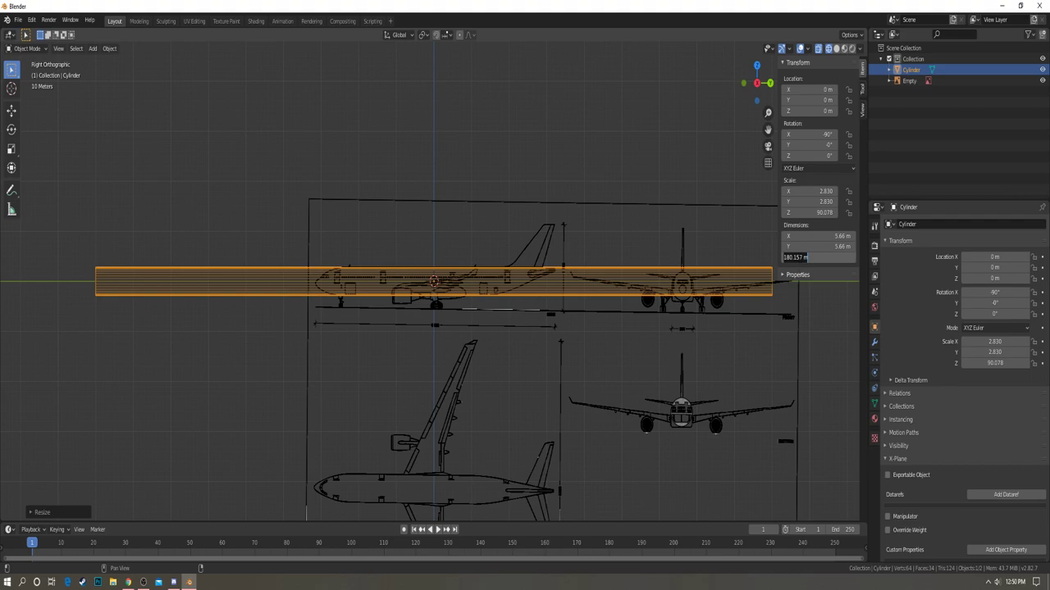
text(208.89)
key(Return)
scroll(480, 241, up, 4)
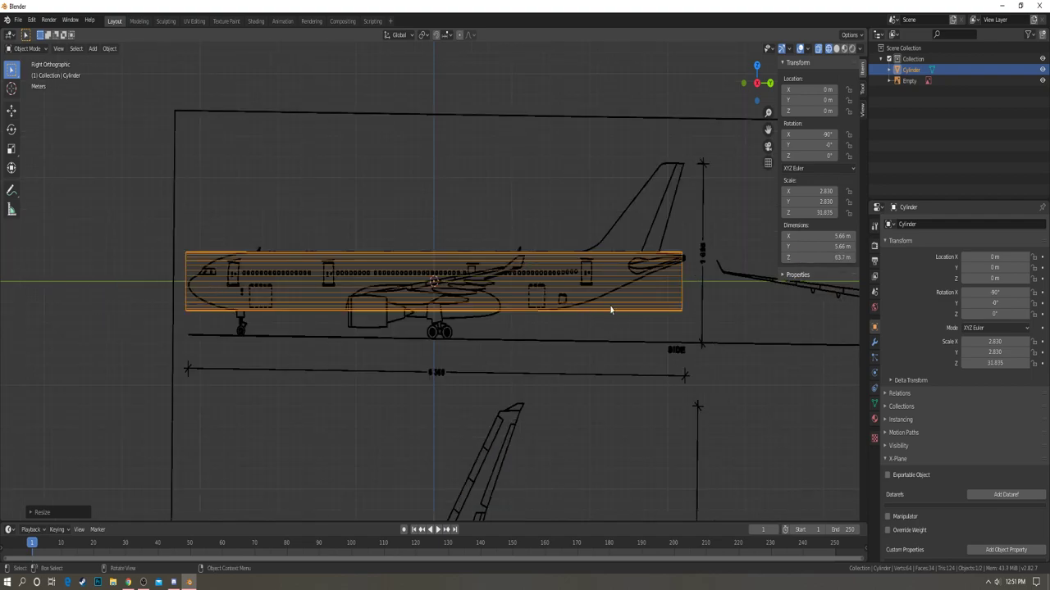
- Shift the reference image along Y to about 31.13 m so the aircraft's nose and tail meet the cylinder's ends
click(443, 117)
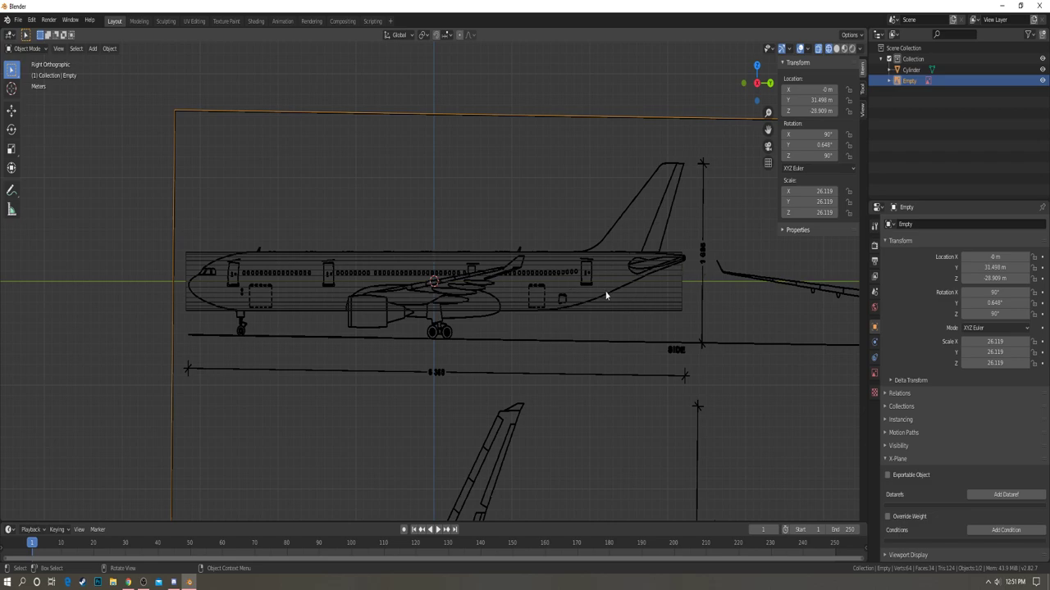
key(g)
key(y)
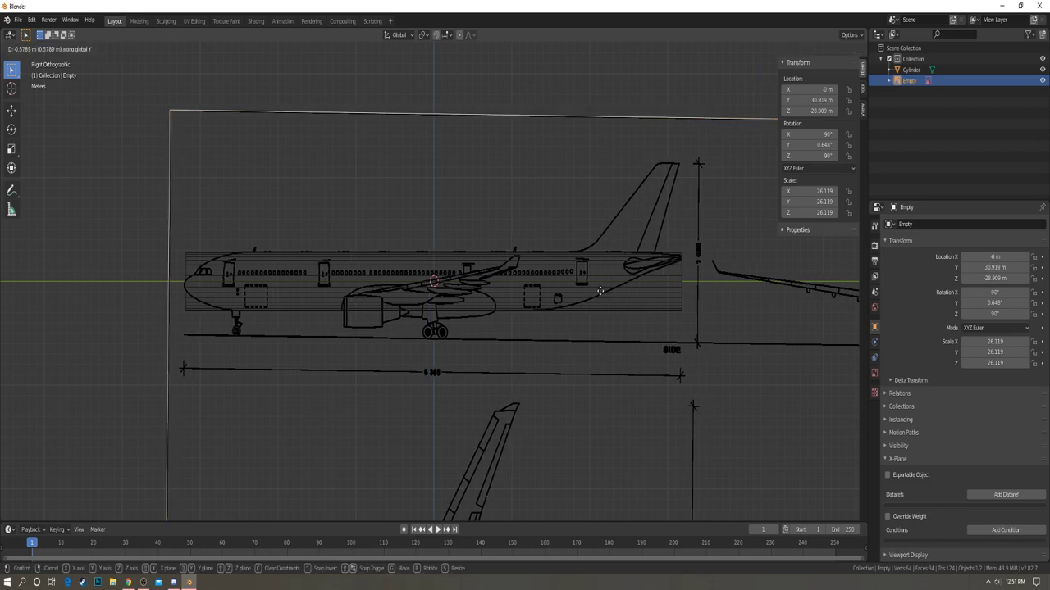
click(601, 291)
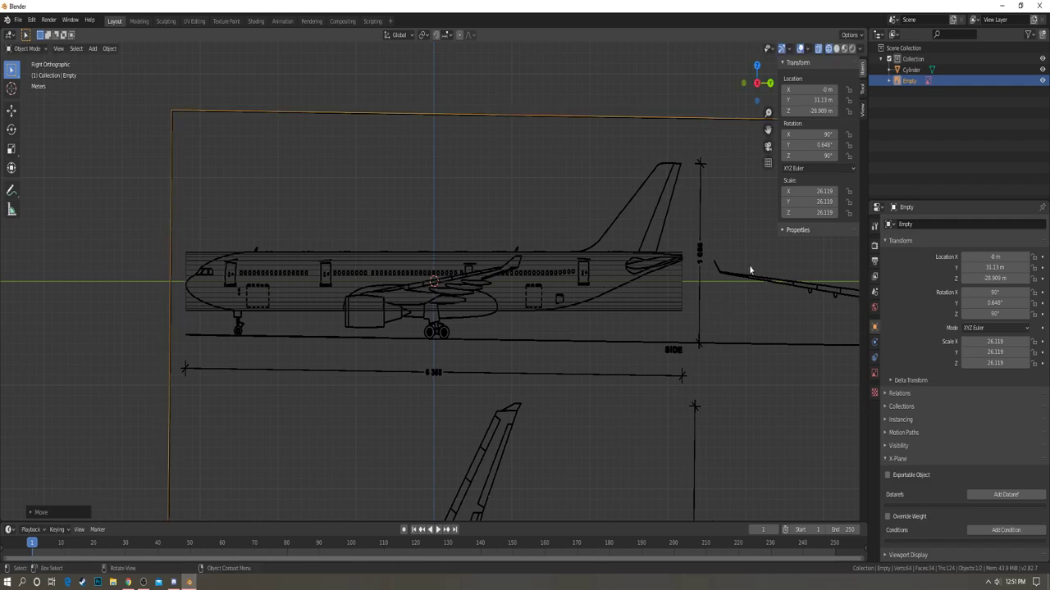
click(470, 260)
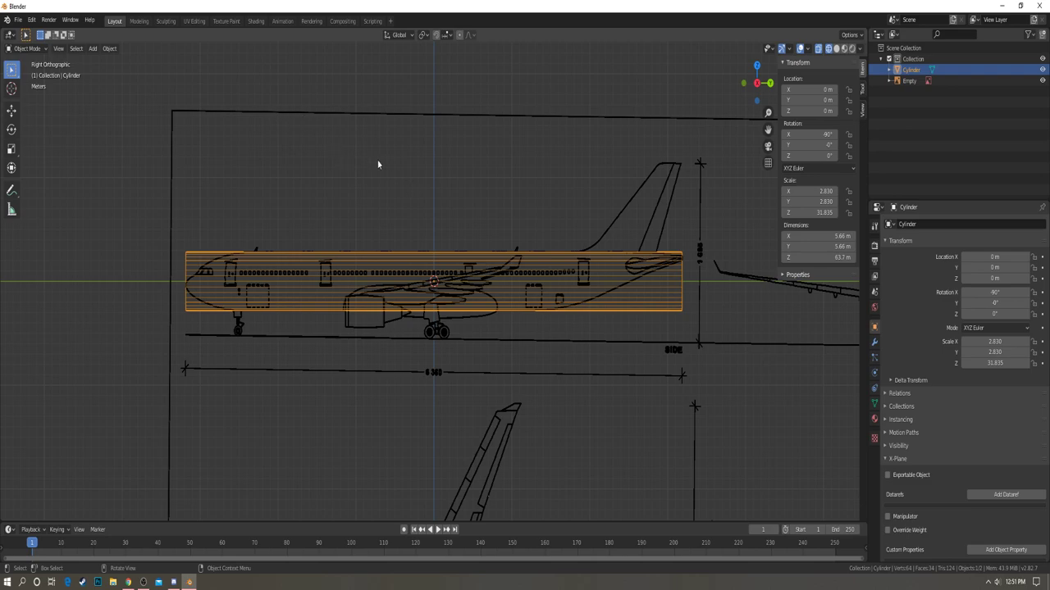
- Duplicate the reference image and move the copy along X to about 22.6 m, beside the cylinder
click(426, 170)
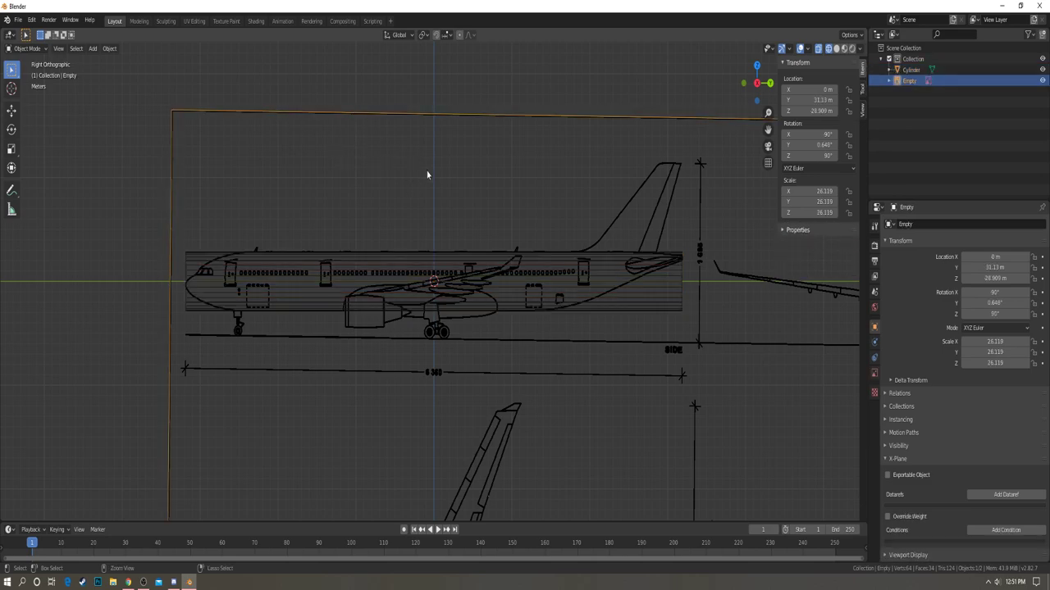
key(ctrl+c)
key(ctrl+v)
scroll(423, 172, down, 1)
middle_drag(424, 172, 528, 258)
key(g)
key(x)
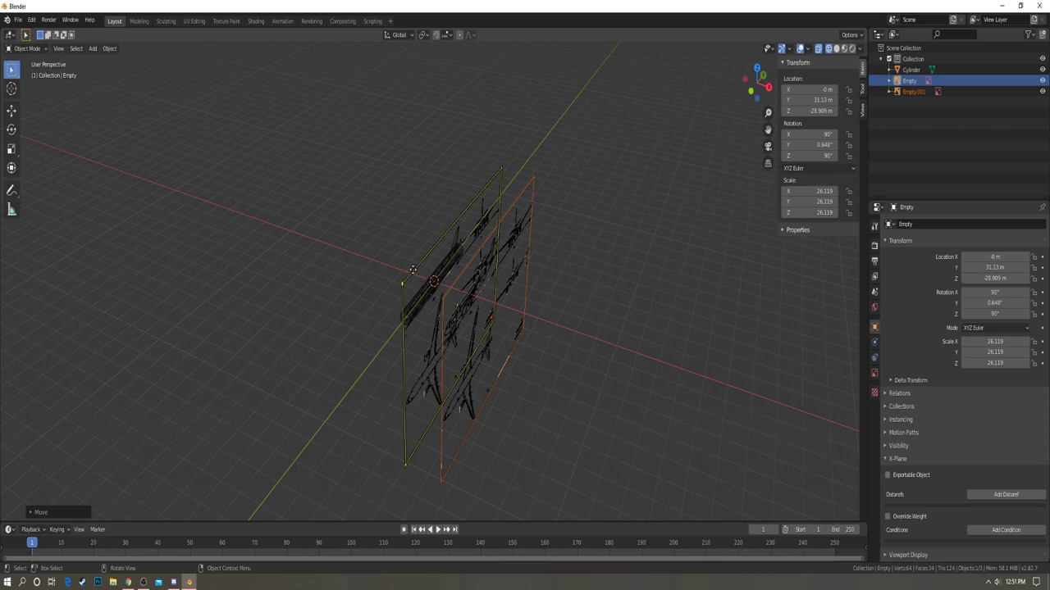
- Move the original reference image about 59 m in the negative X direction, to the opposite side of the cylinder
click(498, 285)
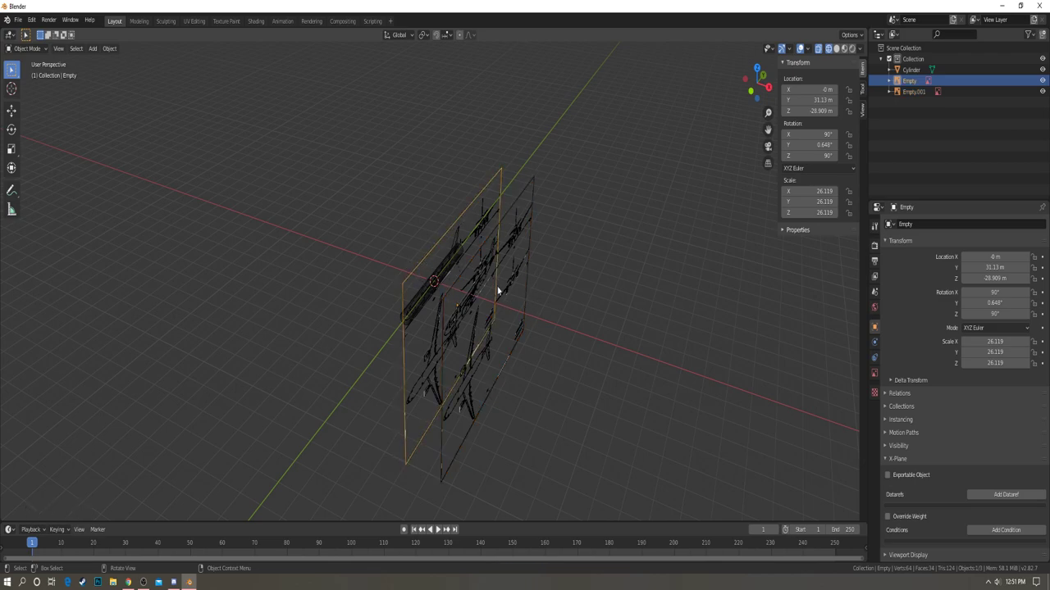
key(g)
click(482, 270)
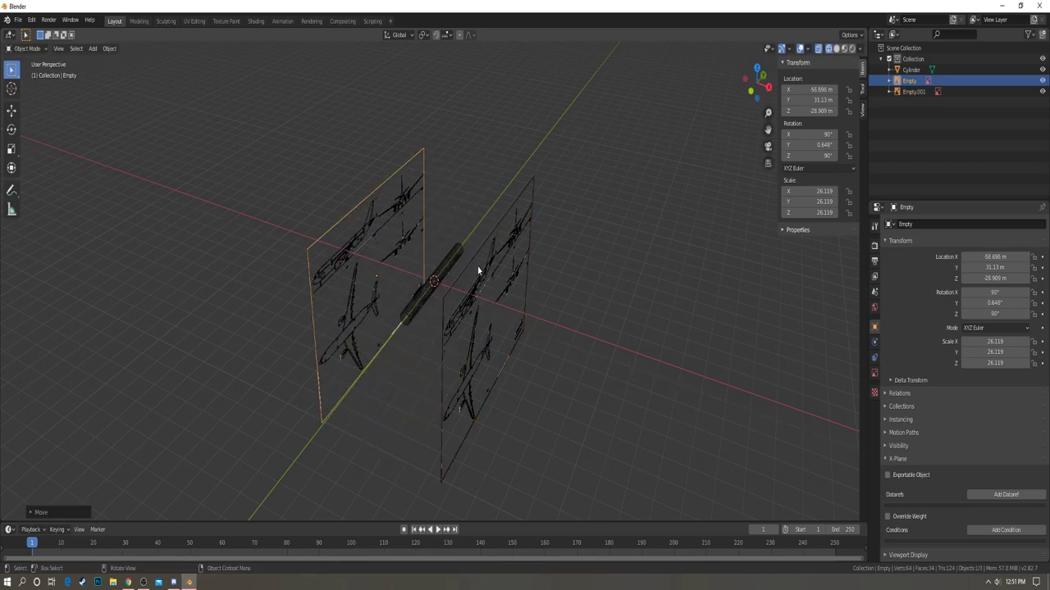
- Reset the duplicated reference image's Y rotation to 0°
click(481, 258)
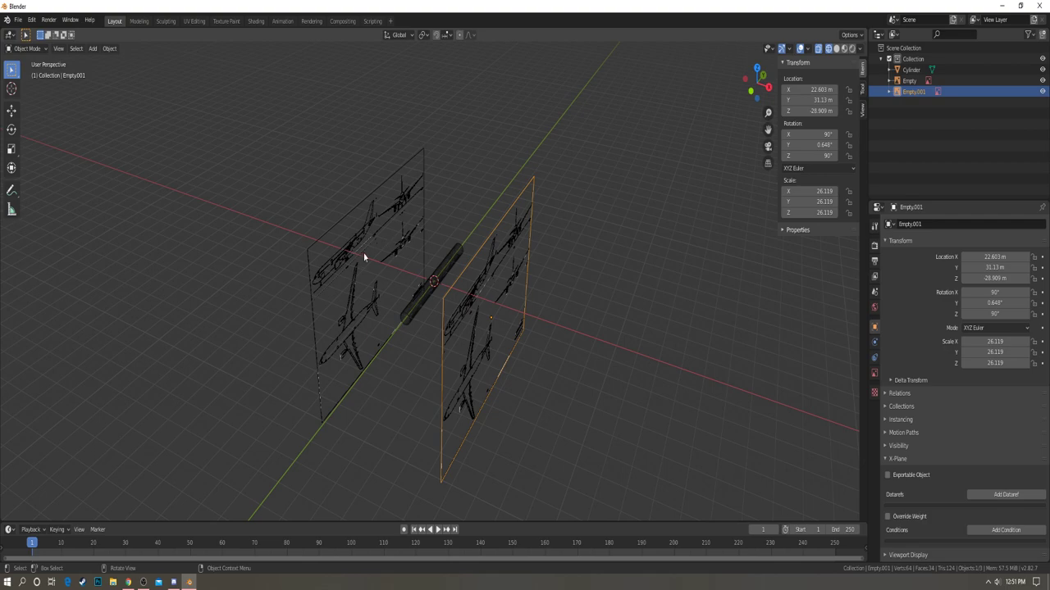
click(820, 145)
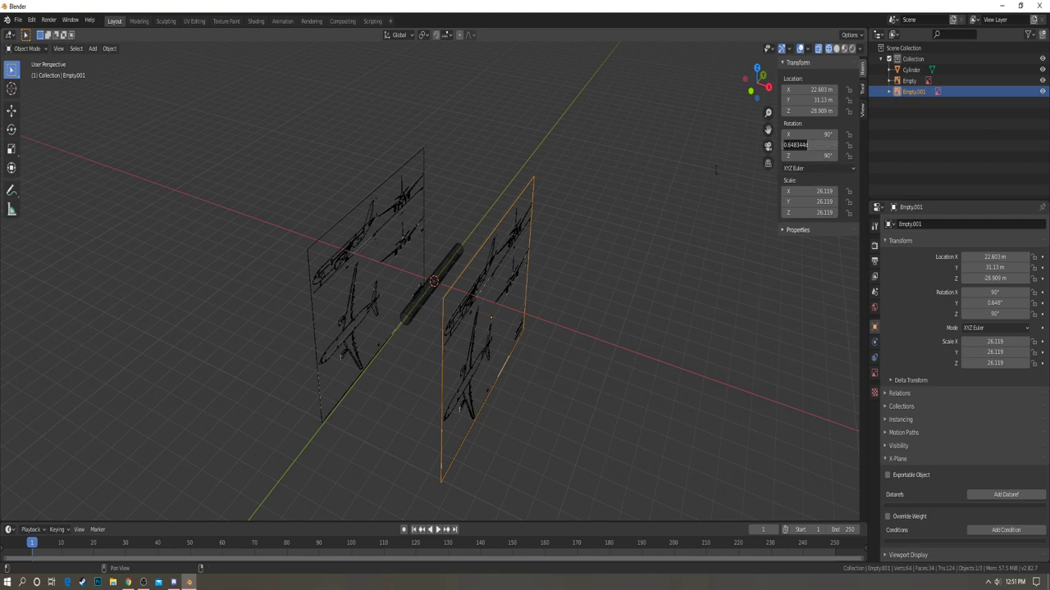
text(0)
key(Return)
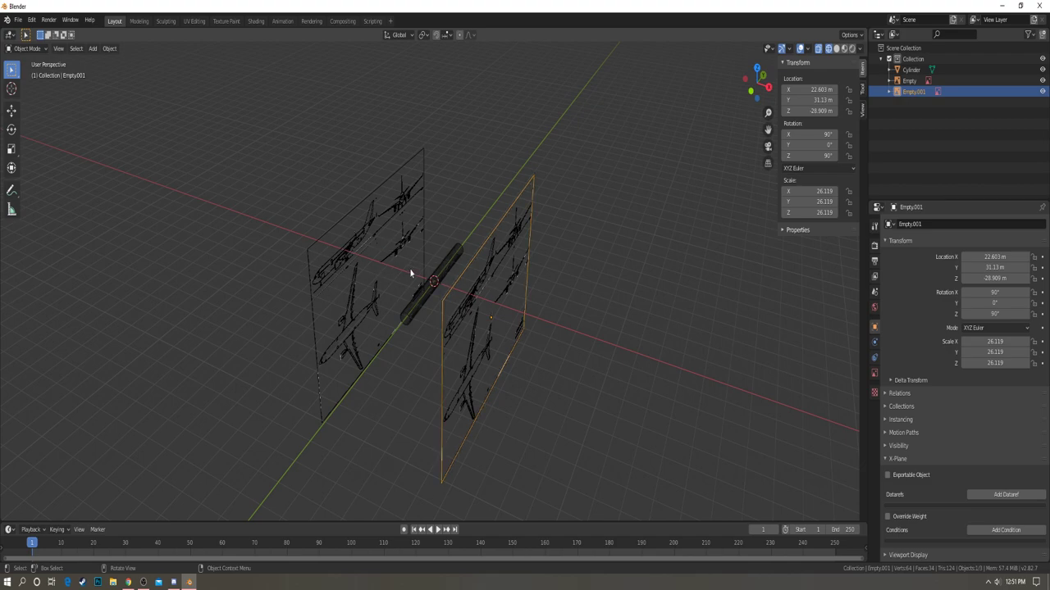
- Rotate the duplicated reference image by 90° in top view so that it faces the front
key(KP_7)
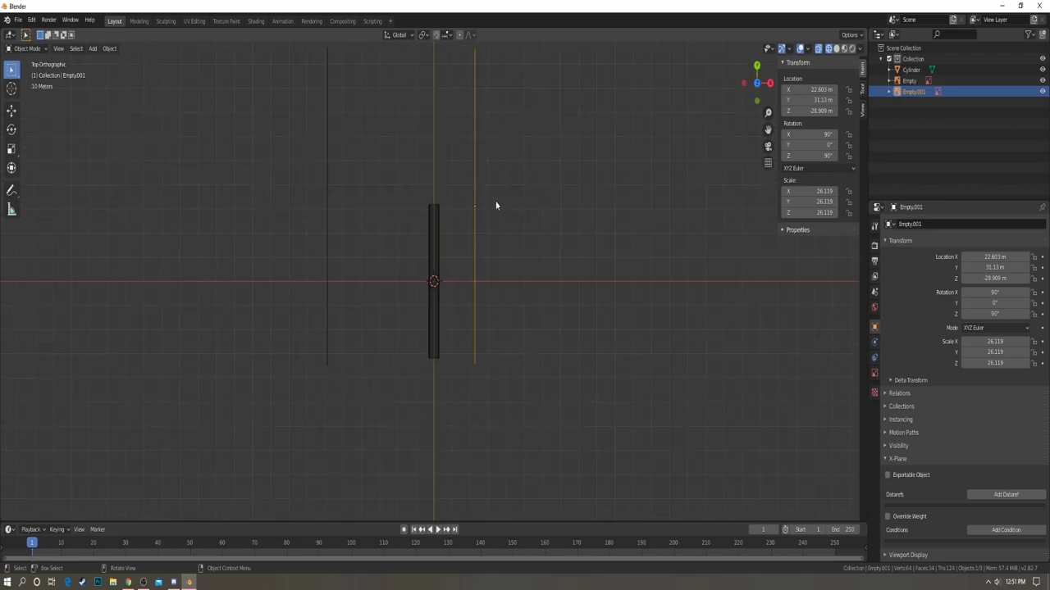
shift+middle_drag(496, 205, 529, 313)
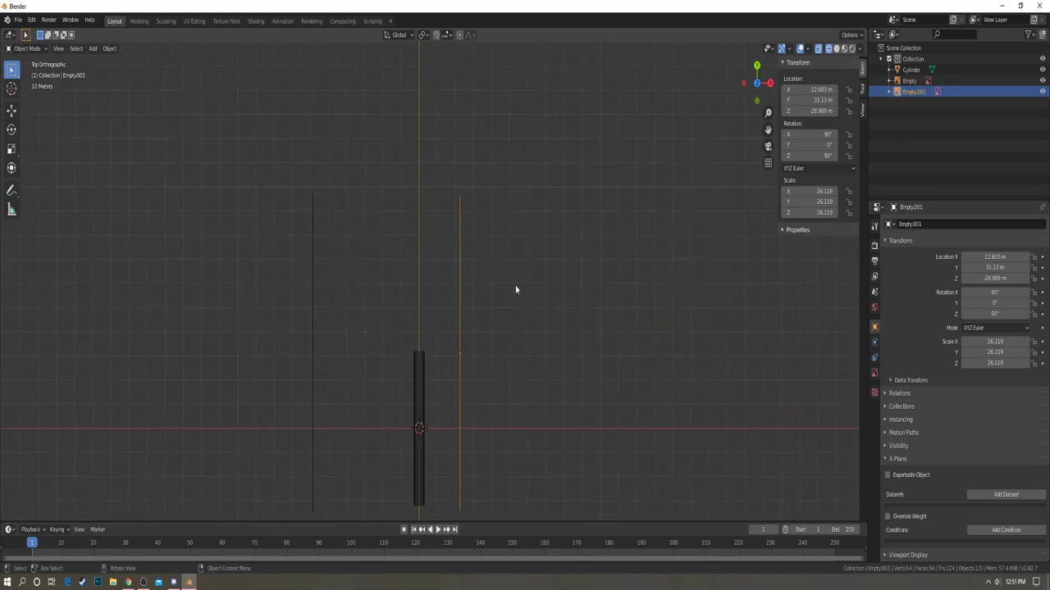
shift+middle_drag(501, 270, 506, 228)
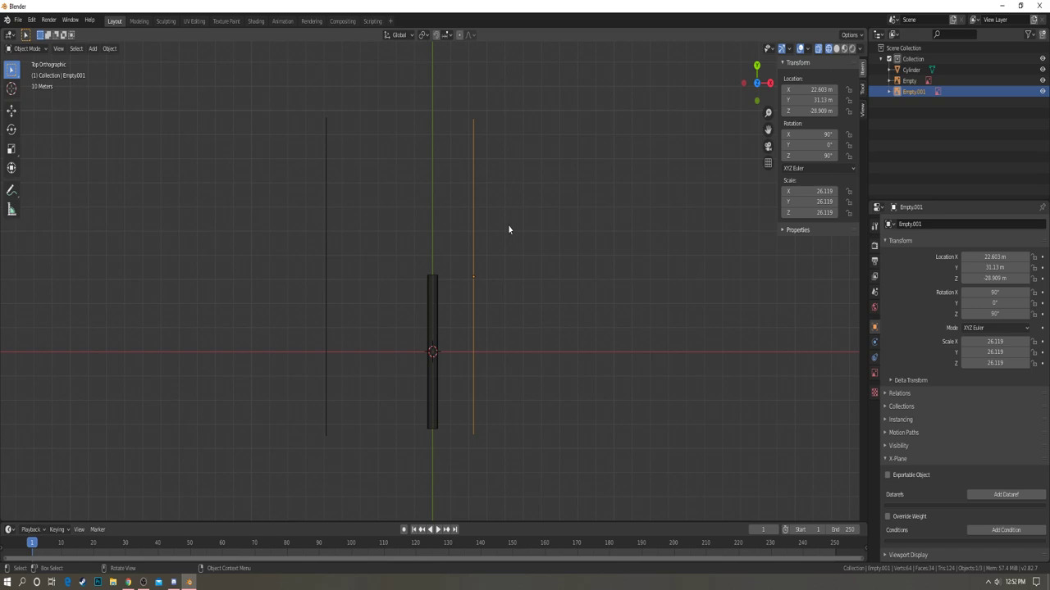
key(r)
key(9)
key(0)
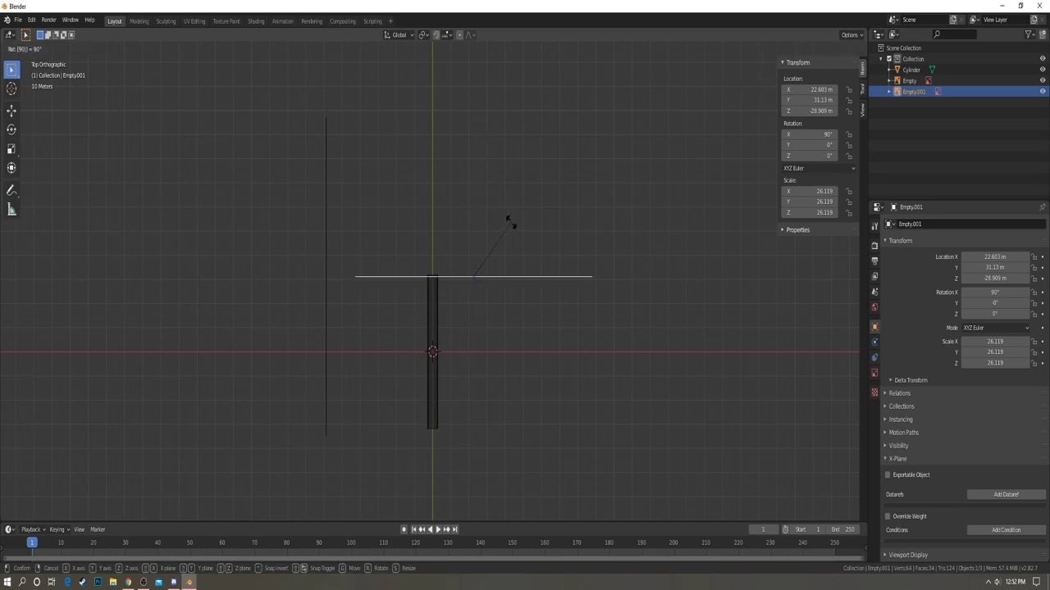
key(Return)
- Move the duplicated image along X to about -33.75 m, roughly placing its front-view drawing on the cylinder
key(KP_1)
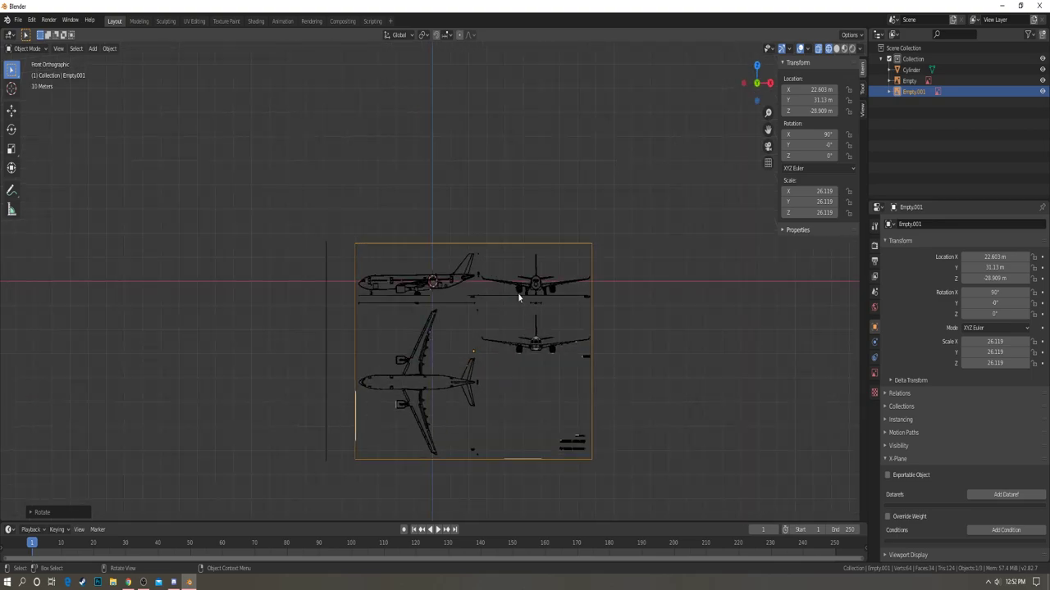
key(g)
key(x)
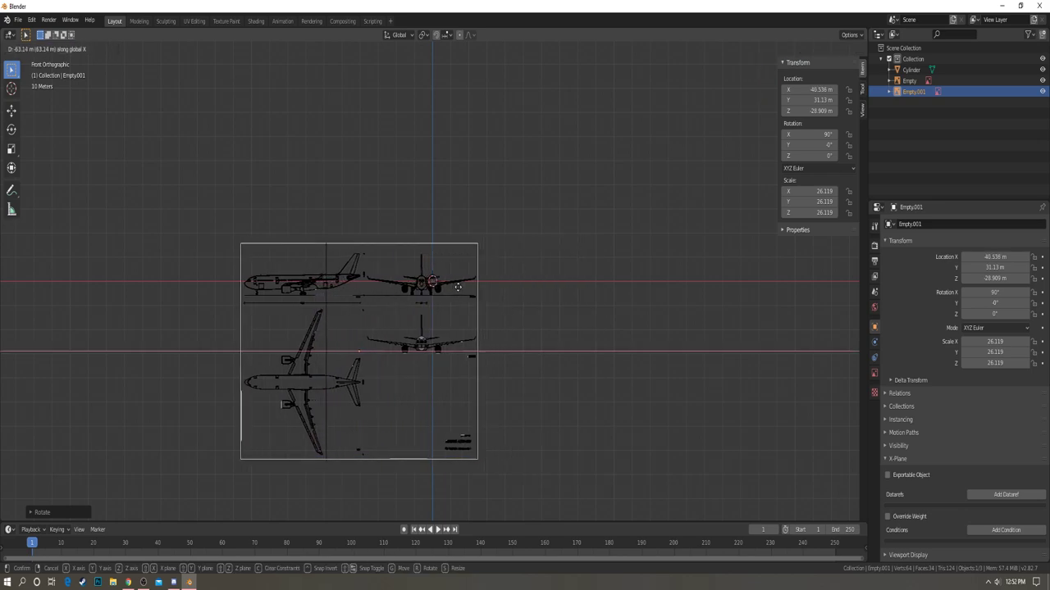
click(471, 290)
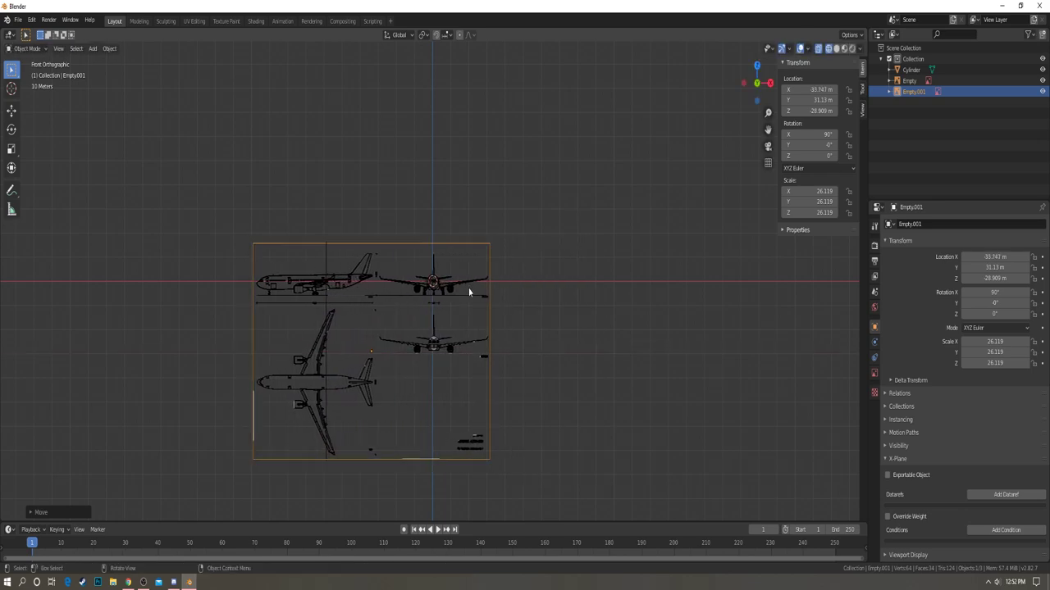
- Fine-tune the duplicated image to about -34.38 m in X and -28.34 m in Z to center the front-view fuselage on the origin
scroll(483, 366, up, 7)
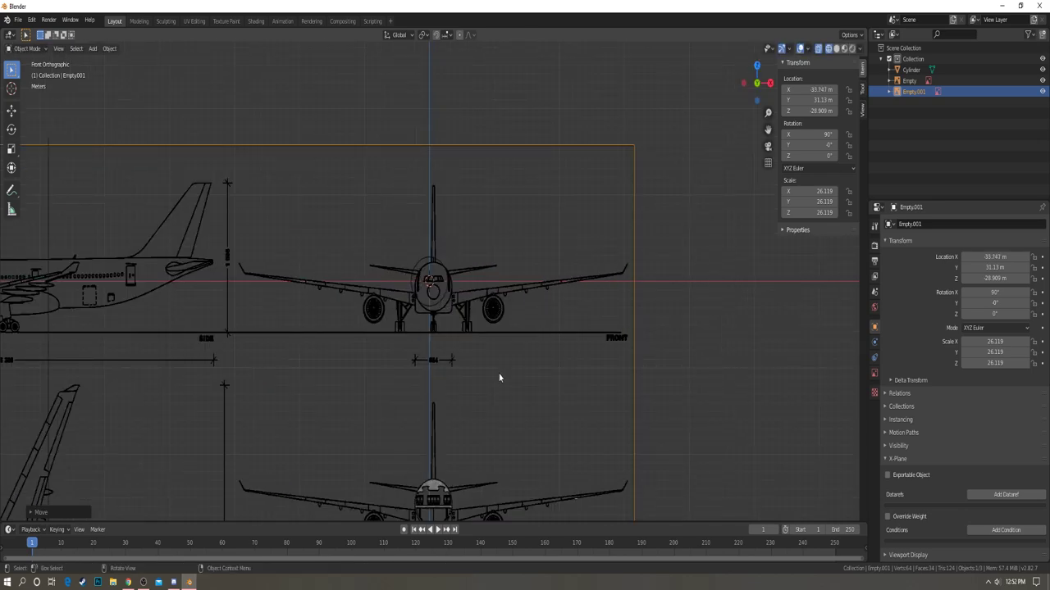
key(g)
key(x)
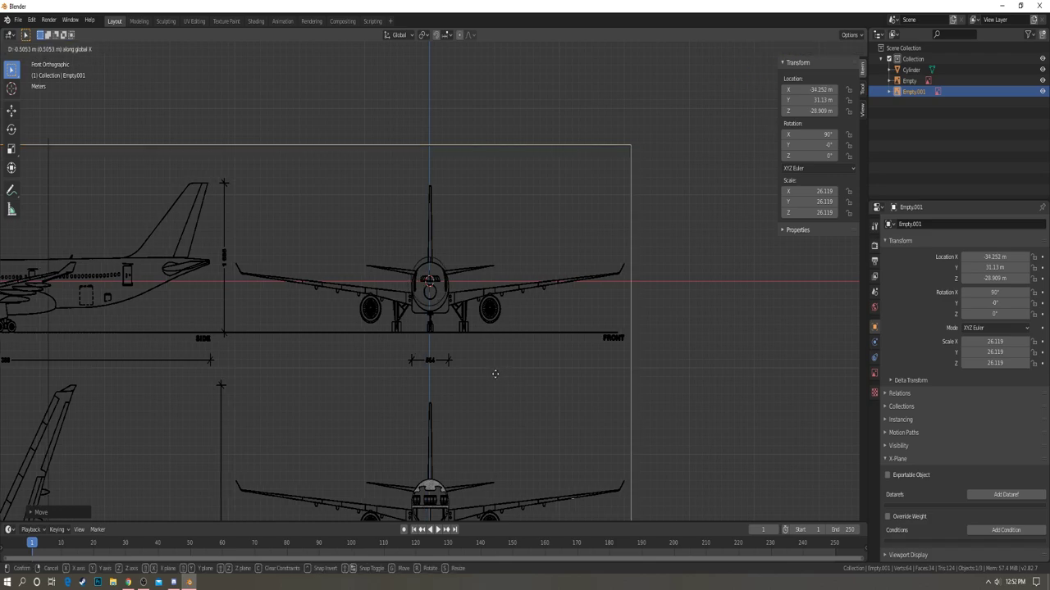
scroll(494, 374, up, 8)
key(z)
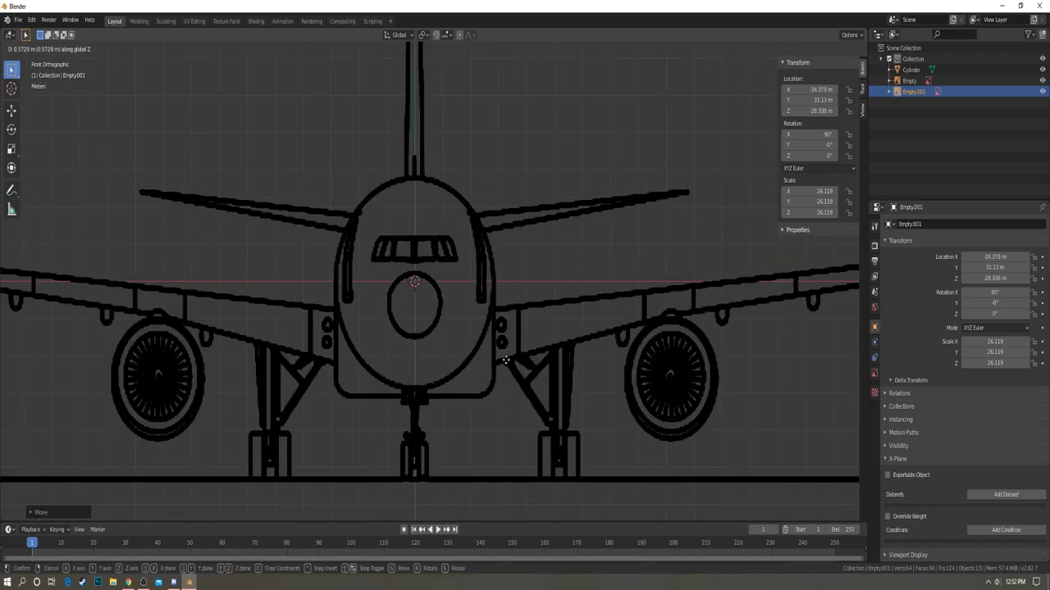
click(506, 361)
- Compare the cylinder with the front-view fuselage and nudge the duplicated image up slightly along Z to fit the outline
click(496, 280)
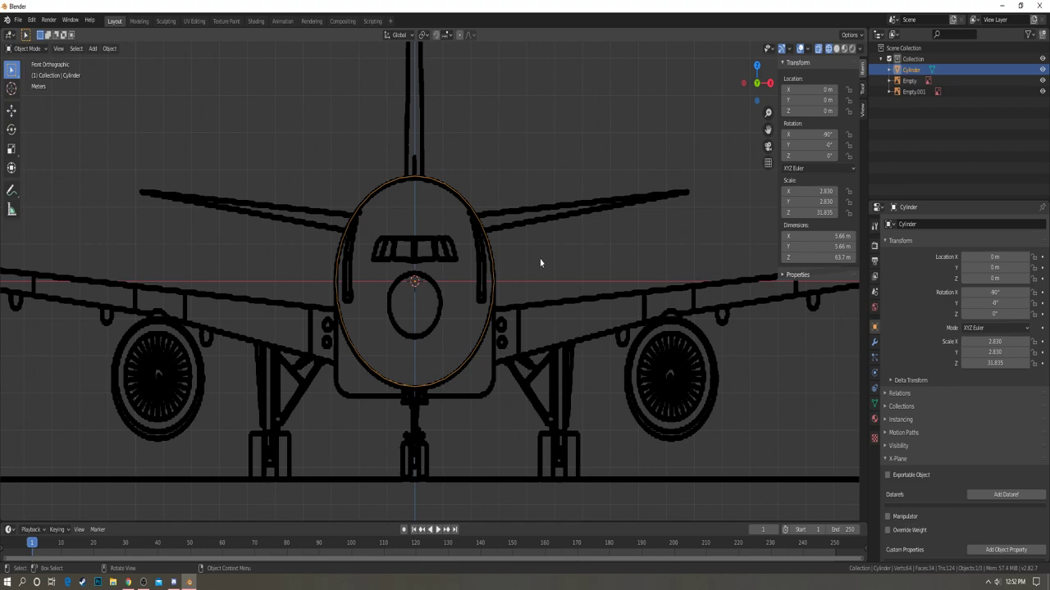
click(574, 293)
key(g)
key(z)
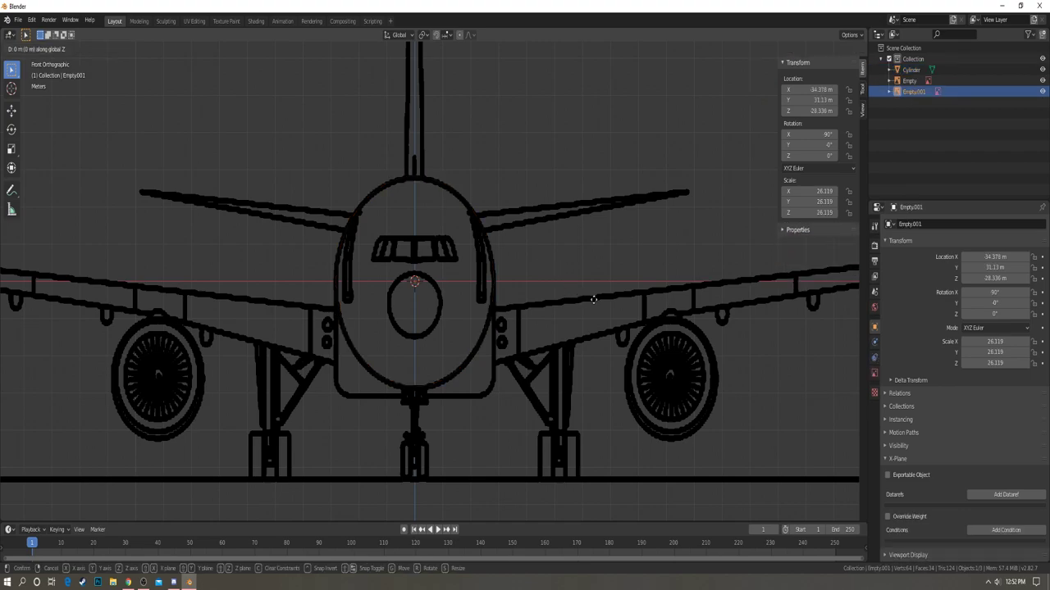
key(Escape)
- Select the cylinder and open its mesh for editing
click(480, 218)
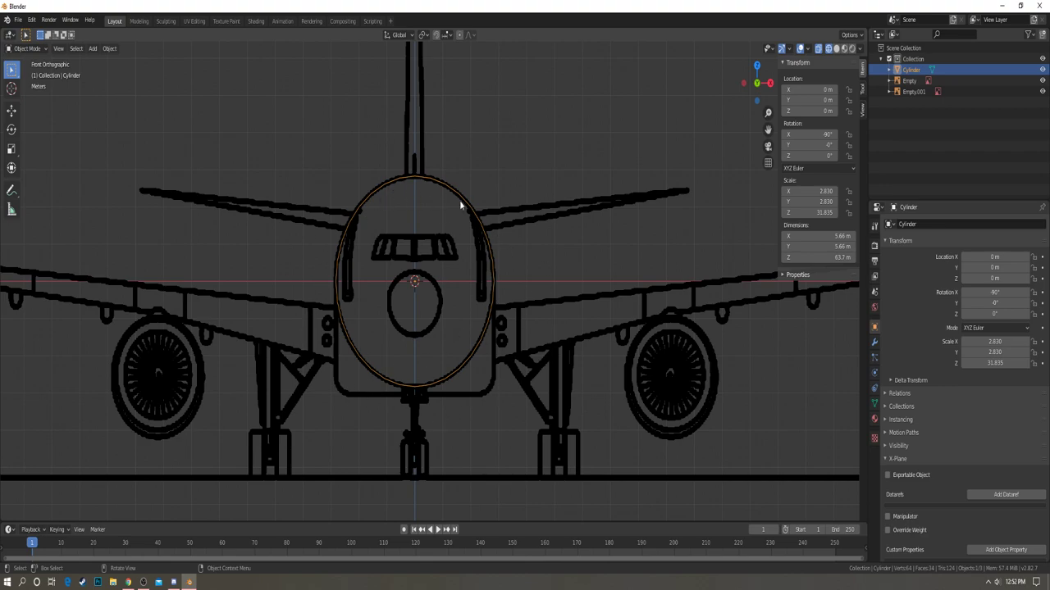
scroll(461, 206, up, 2)
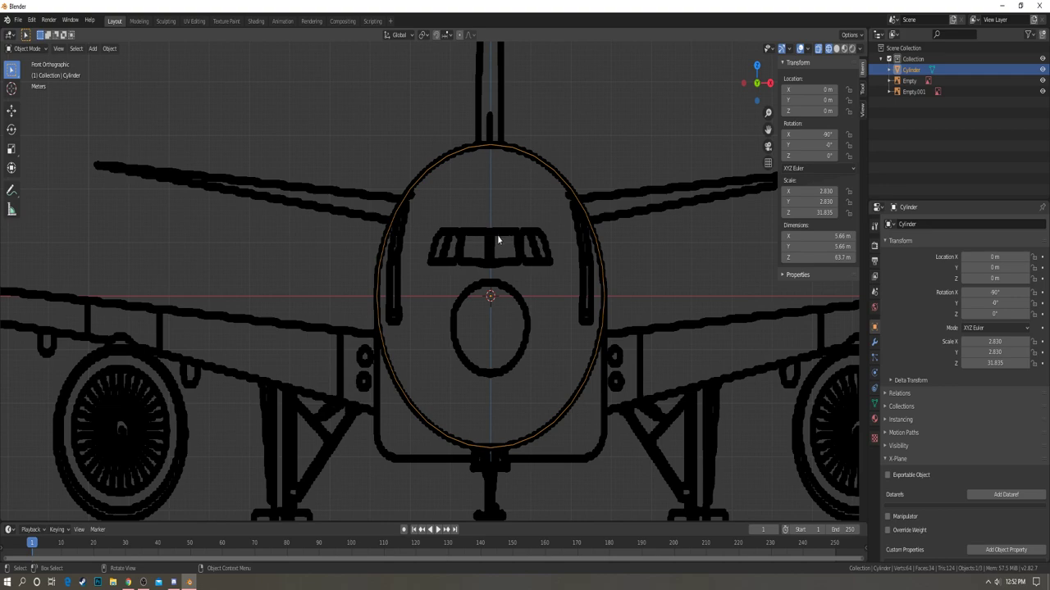
key(Tab)
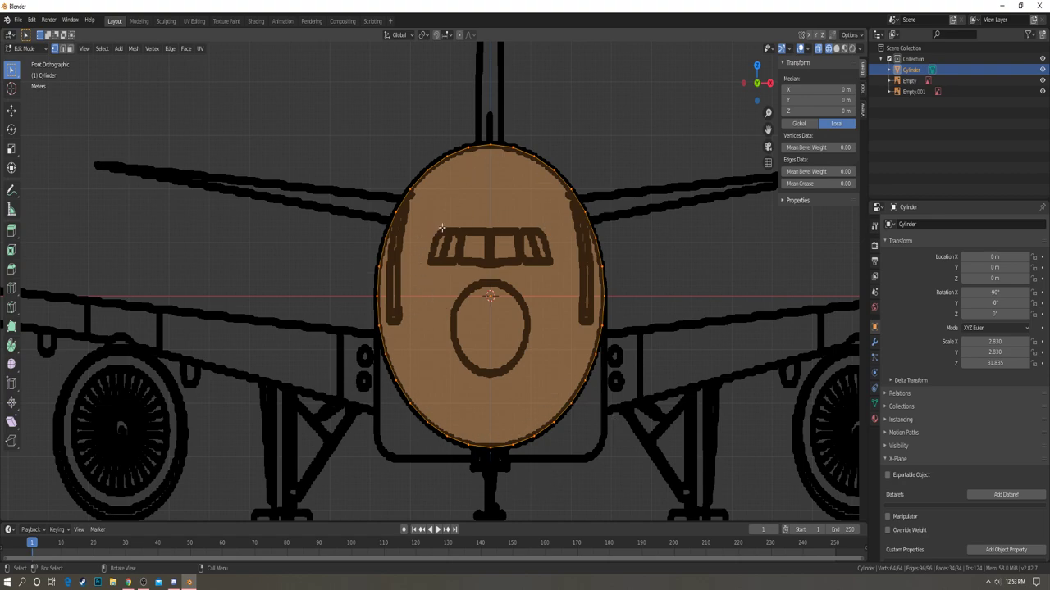
- Try widening the upper side vertices beside the wing-root outline by scaling them about 1.047 along X
click(487, 220)
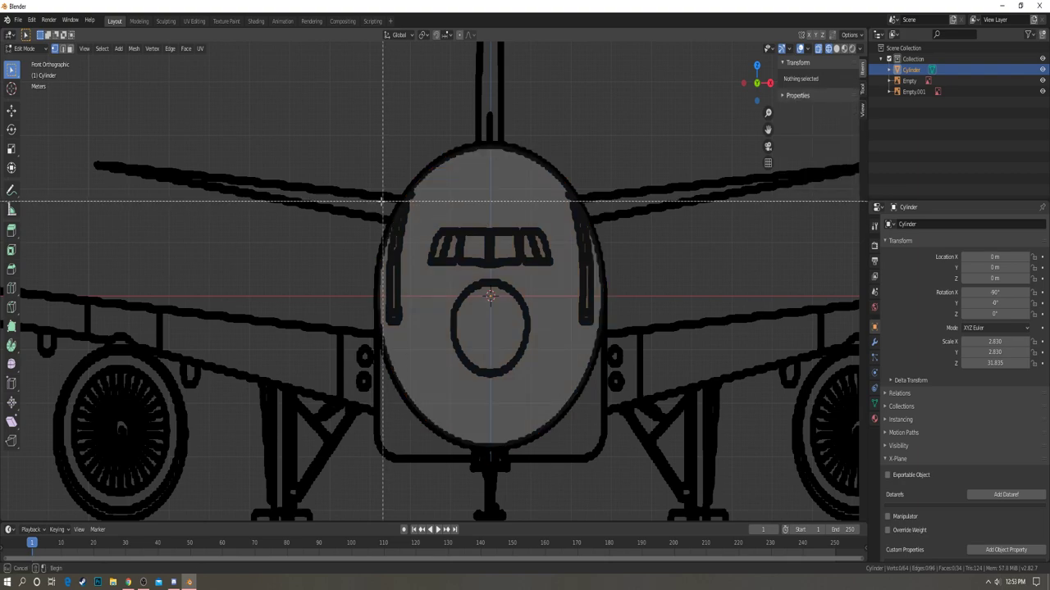
drag(375, 200, 634, 241)
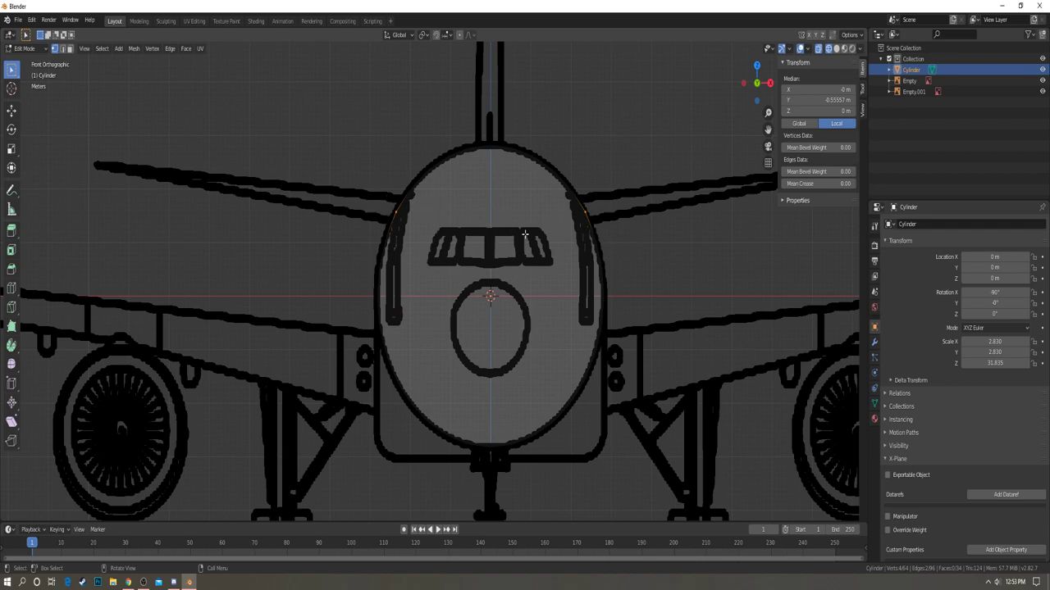
key(s)
key(x)
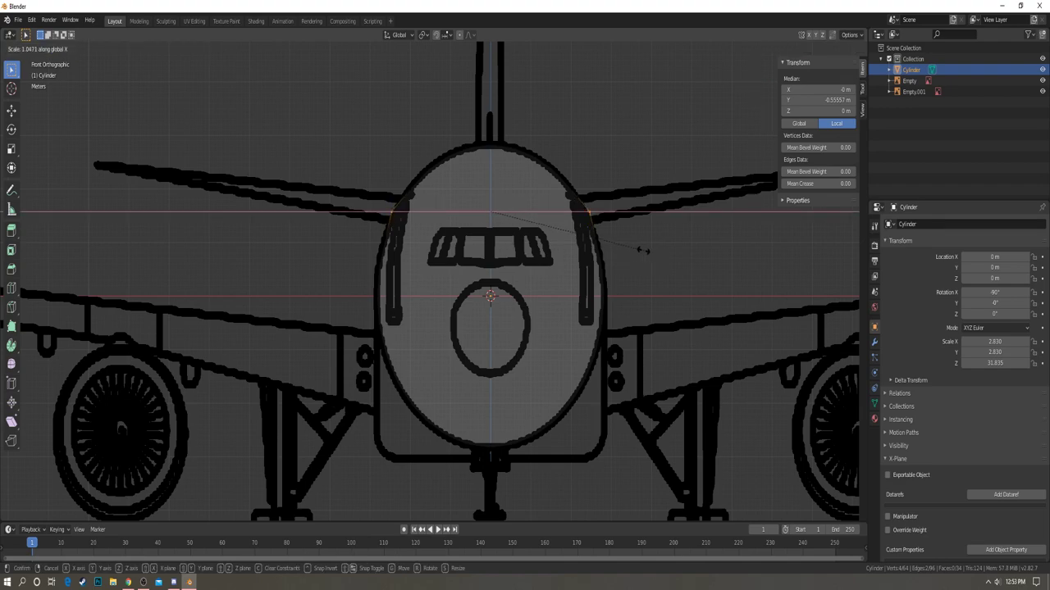
click(643, 250)
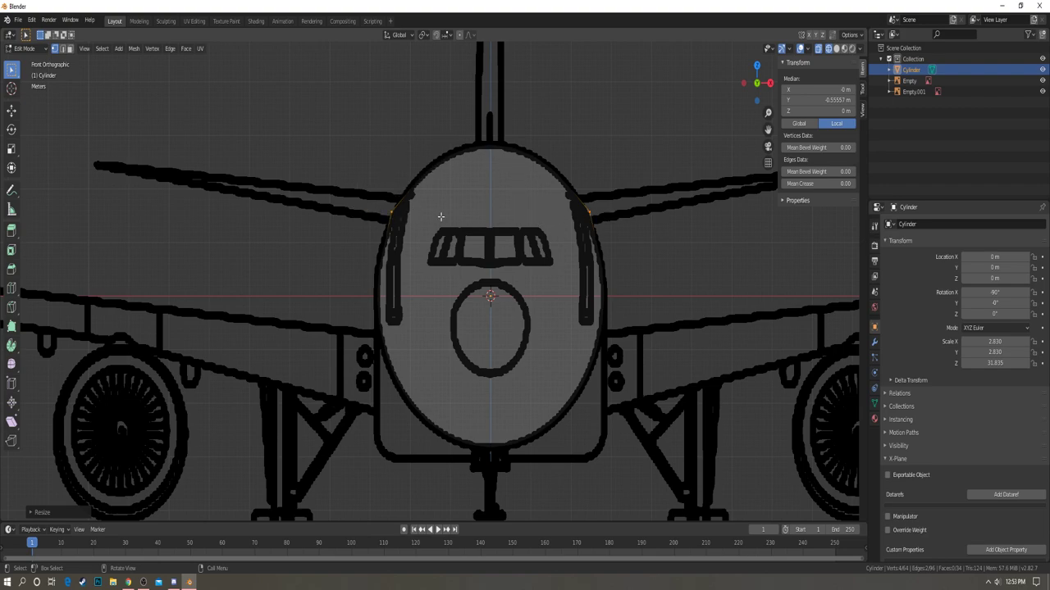
- Try scaling the next higher vertex pairs by about 1.04 along X to reach the fuselage outline
key(b)
drag(386, 180, 632, 209)
key(s)
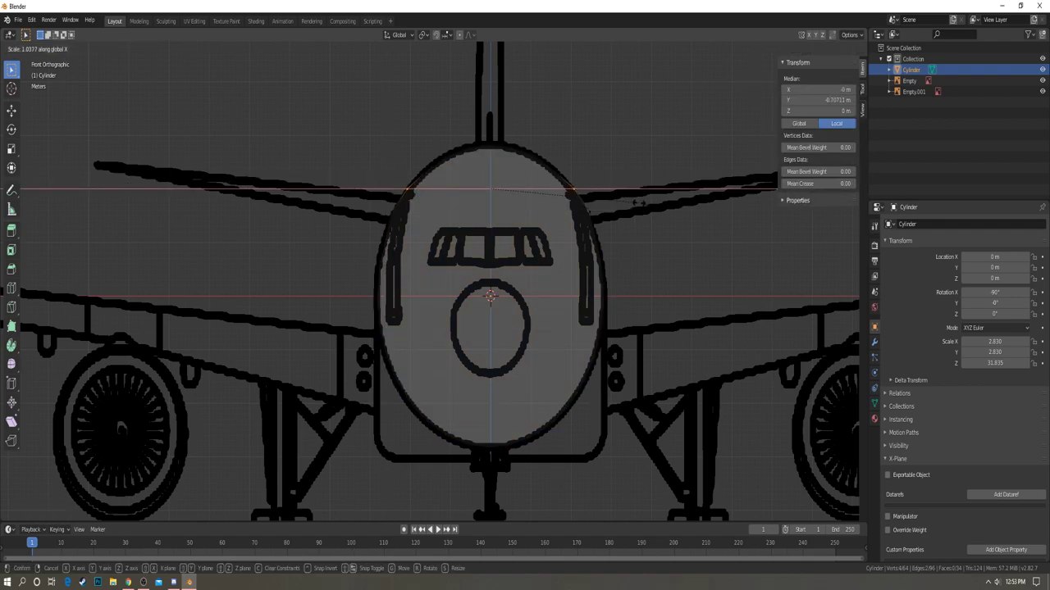
key(Escape)
- Try widening the third row of upper vertices along X to follow the curved fuselage outline
key(alt+a)
key(b)
drag(412, 166, 618, 201)
key(s)
key(x)
click(623, 199)
key(a)
key(a)
key(b)
drag(412, 165, 579, 187)
key(s)
key(x)
click(585, 182)
- Try widening the vertices just below the crown of the cross-section along X to meet the outline
key(alt+a)
key(b)
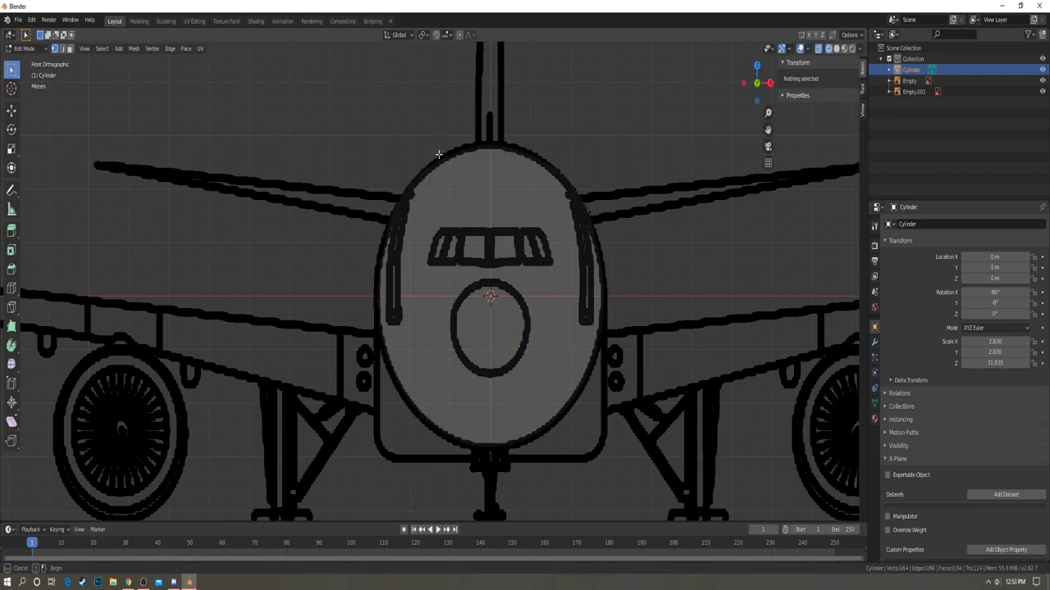
drag(437, 152, 562, 172)
key(alt+a)
key(b)
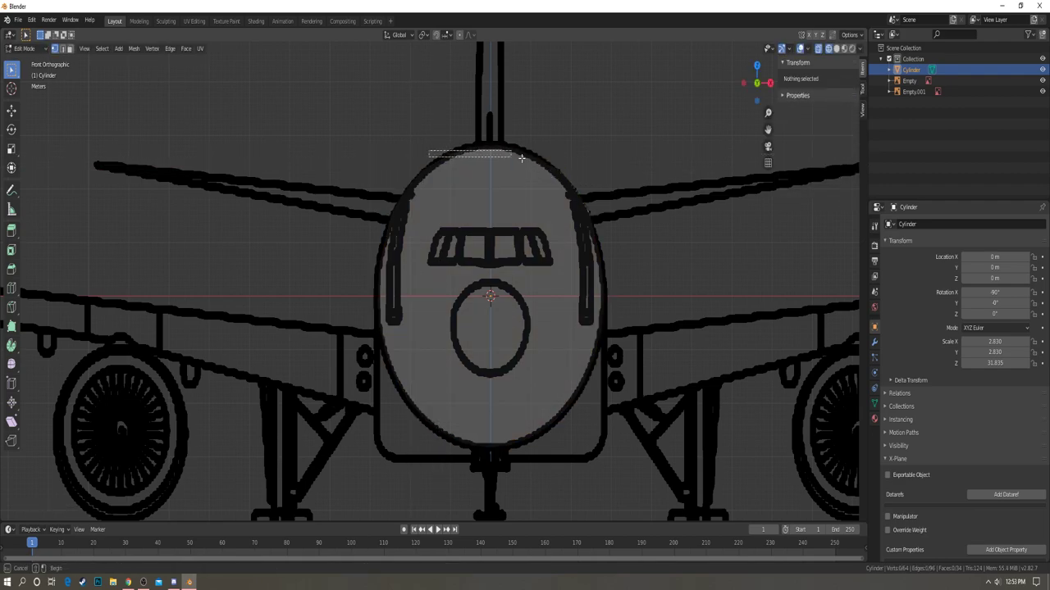
drag(430, 150, 558, 167)
key(s)
key(x)
click(562, 163)
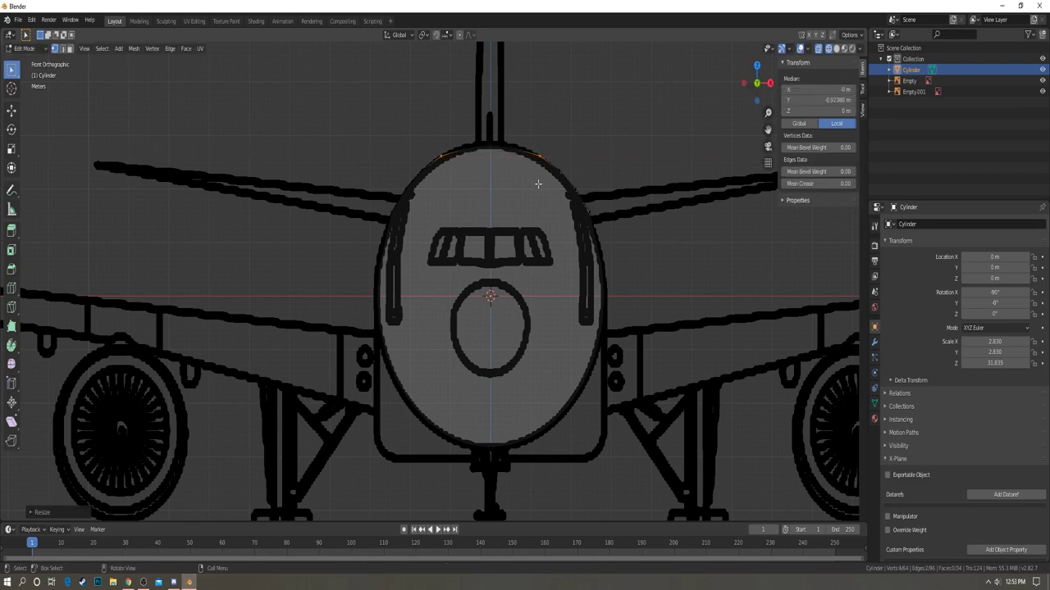
- Check the reshaped cross-section in solid shading and undo all the vertex scaling along X
key(z)
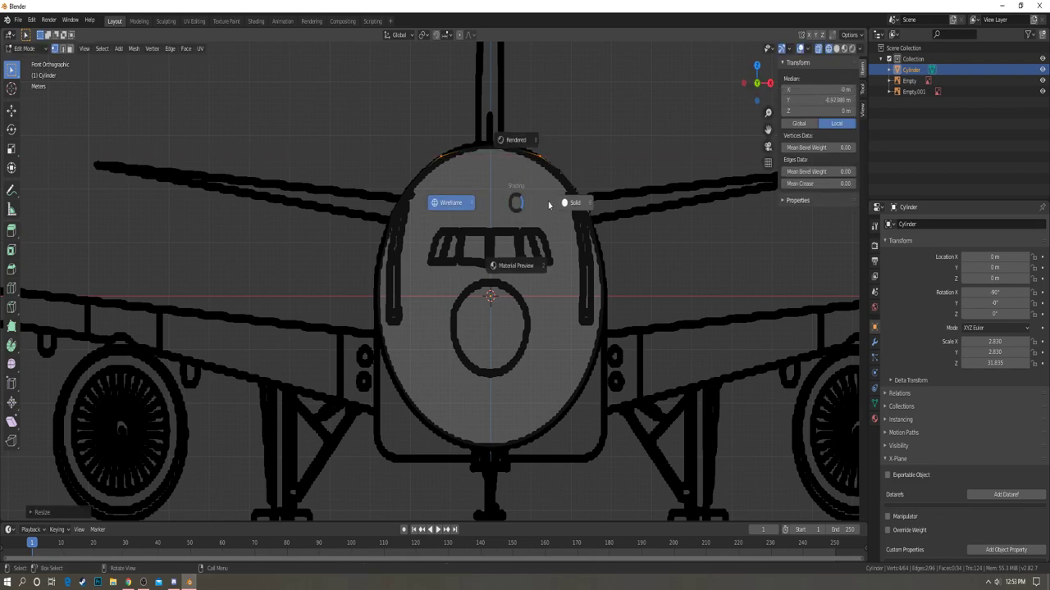
click(552, 203)
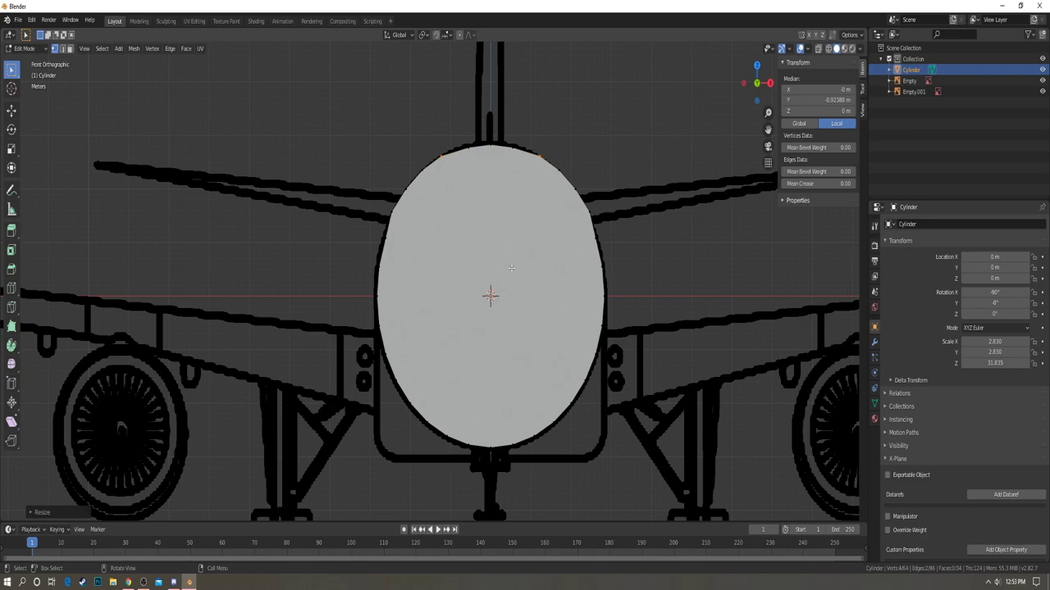
key(ctrl+KP_Add)
key(ctrl+KP_Add)
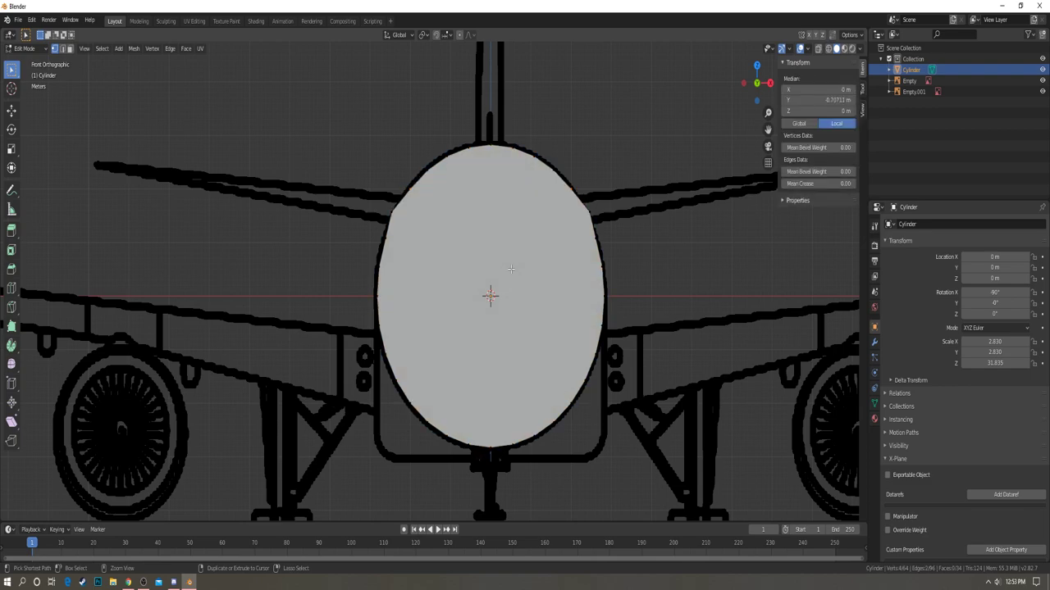
key(ctrl+z)
key(ctrl+z)
key(ctrl+z)
key(ctrl+z)
key(a)
key(a)
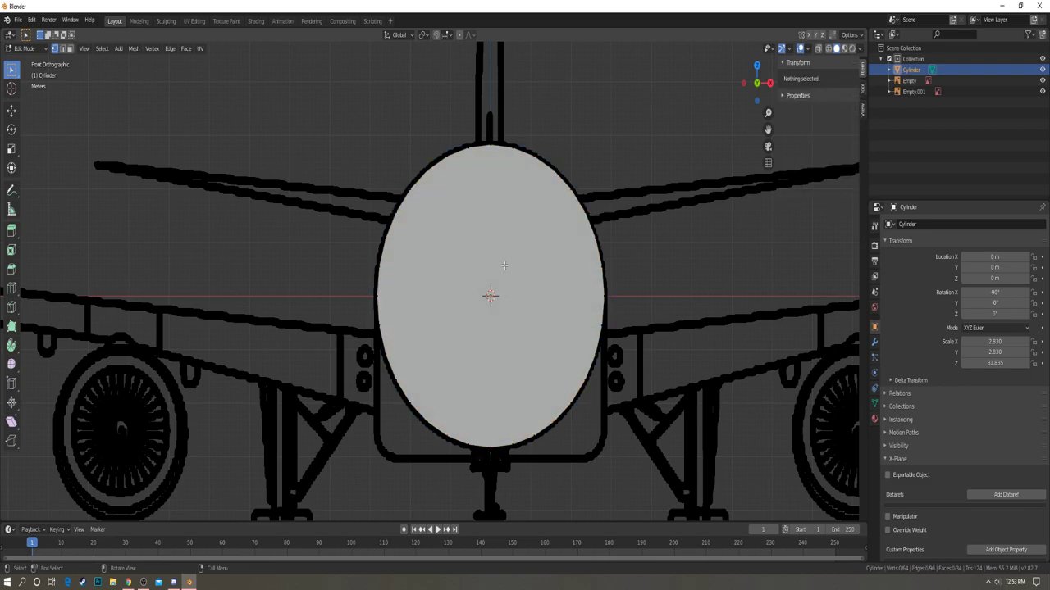
key(ctrl+z)
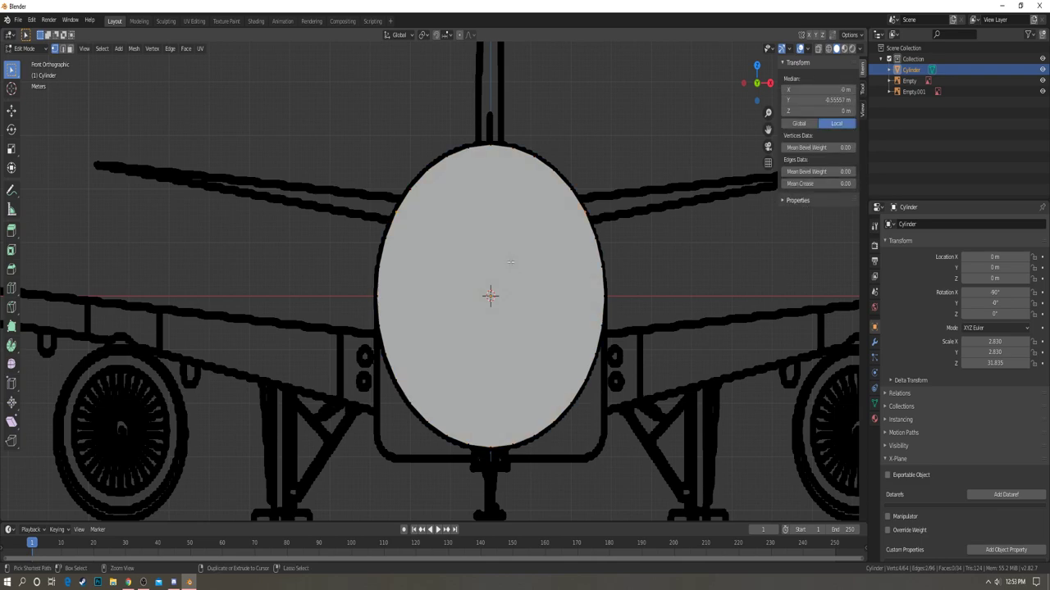
key(ctrl+z)
key(ctrl+z)
key(ctrl+z)
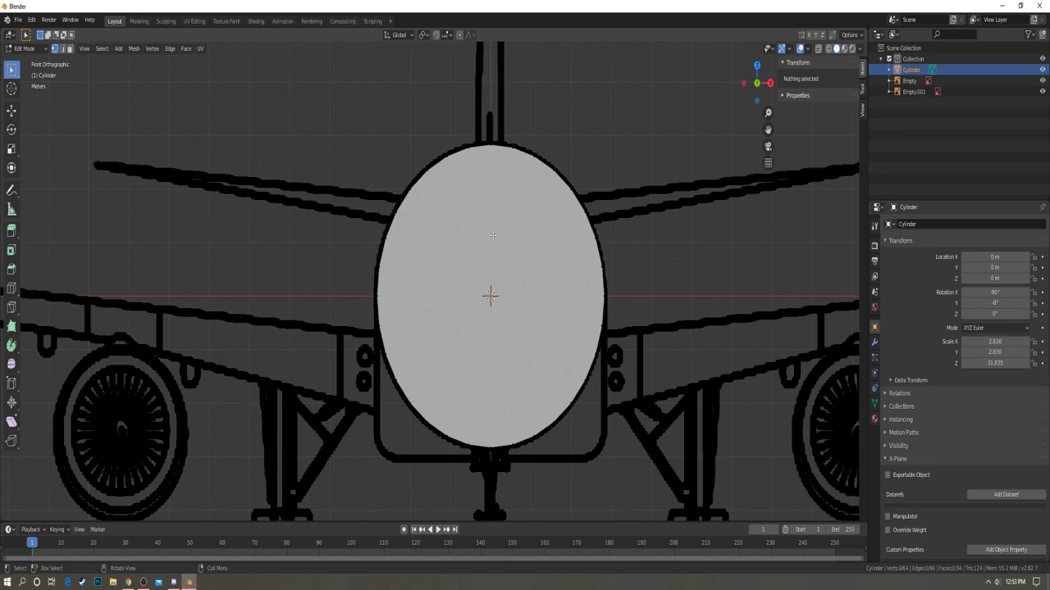
- Show the cylinder from the right side in wireframe shading so the nose drawing is visible through it
key(KP_3)
scroll(509, 239, down, 8)
scroll(478, 247, up, 3)
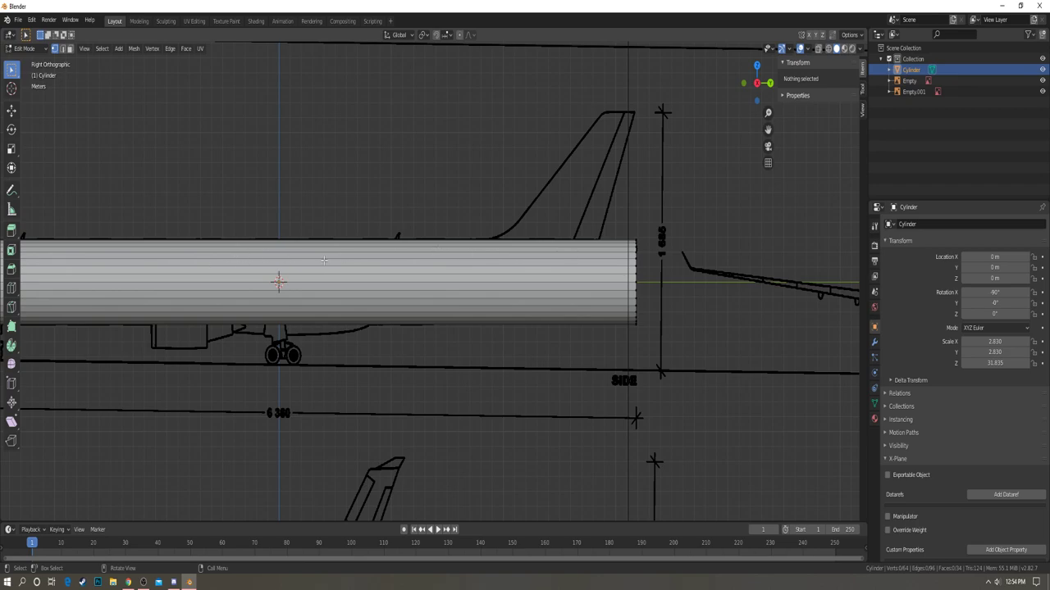
shift+middle_drag(166, 277, 468, 285)
key(z)
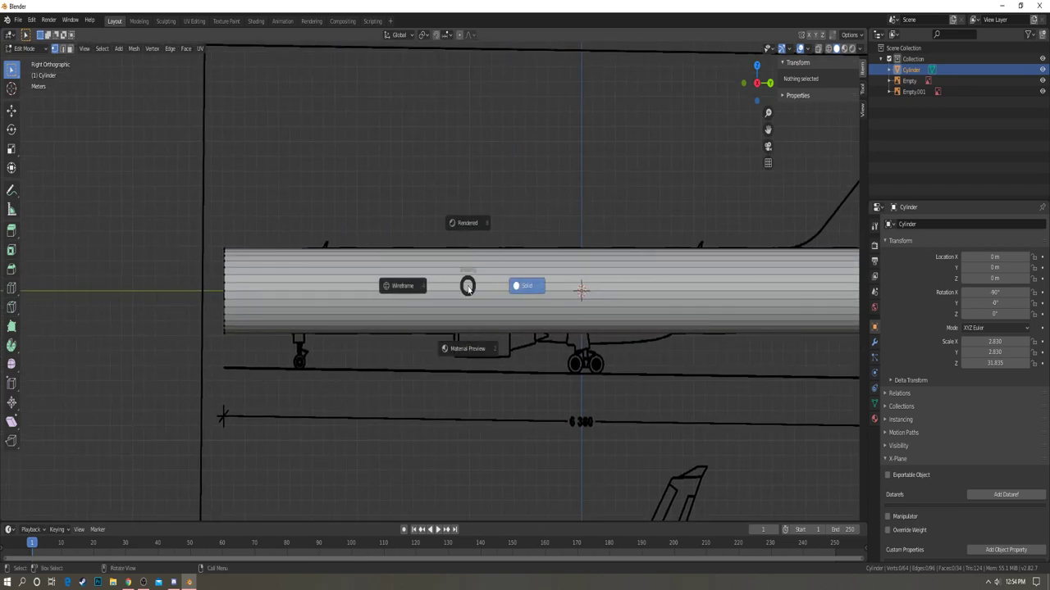
click(417, 282)
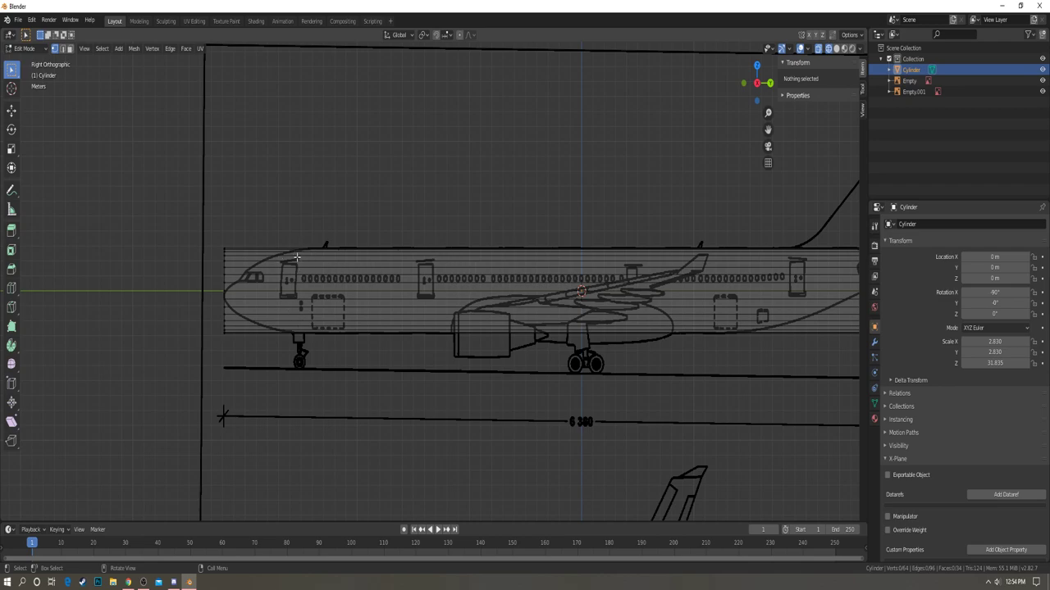
- Add a loop cut around the cylinder slid about 0.75 toward the nose, where the fuselage begins to taper
scroll(300, 269, up, 5)
shift+middle_drag(254, 250, 438, 233)
key(ctrl+r)
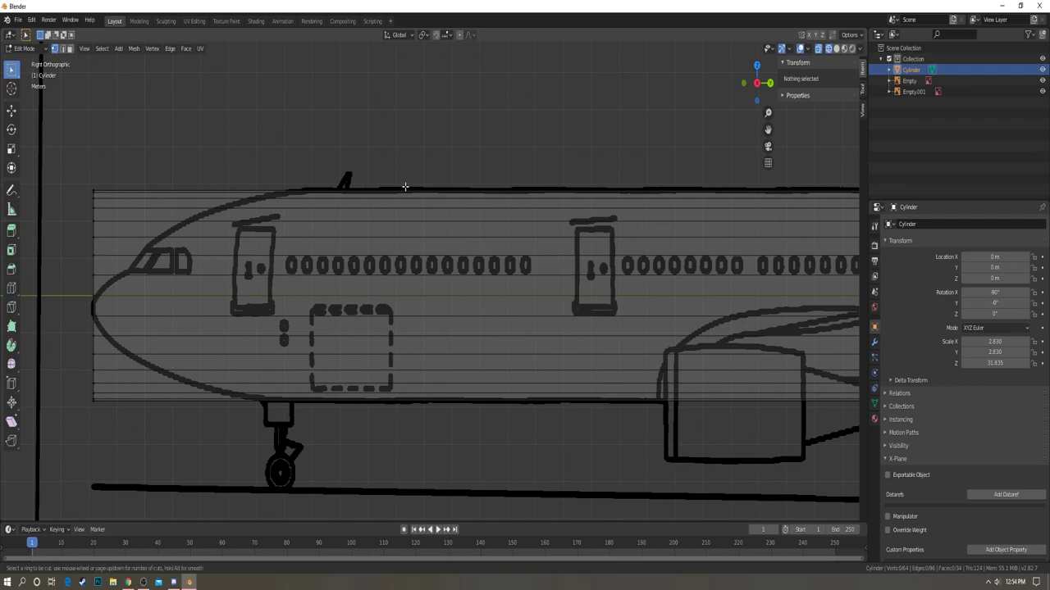
click(407, 185)
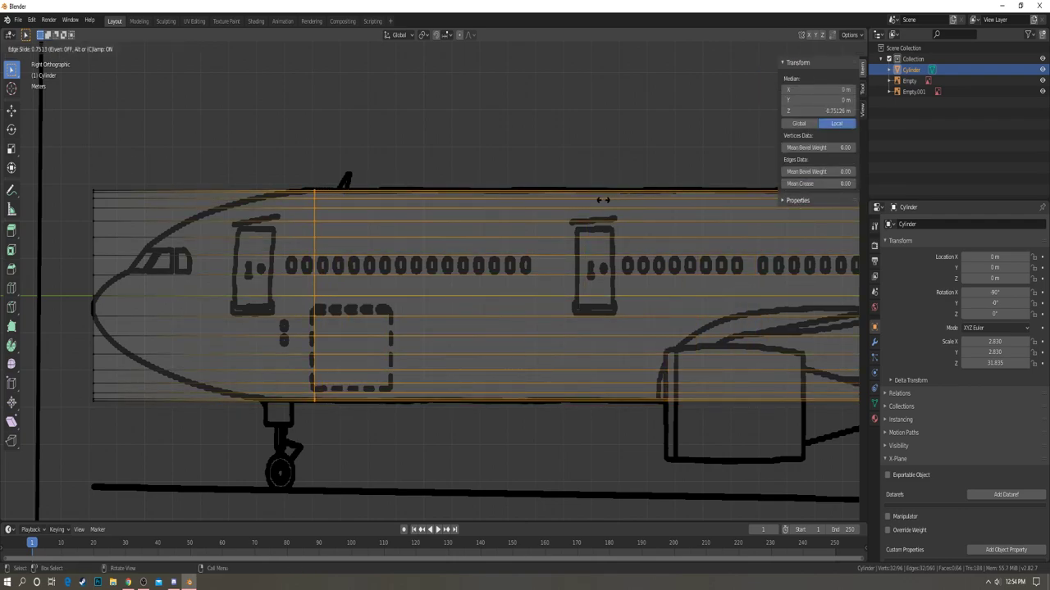
click(572, 218)
- Add a centered loop cut halfway between the nose end and the taper loop
scroll(347, 164, up, 2)
shift+middle_drag(303, 141, 548, 152)
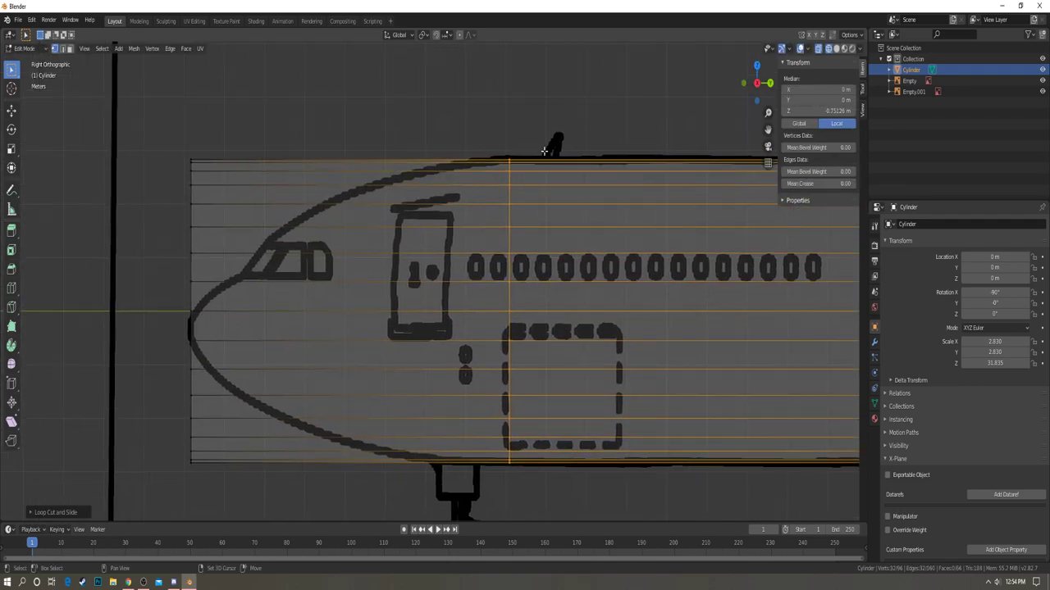
key(ctrl+r)
click(385, 156)
right_click(449, 177)
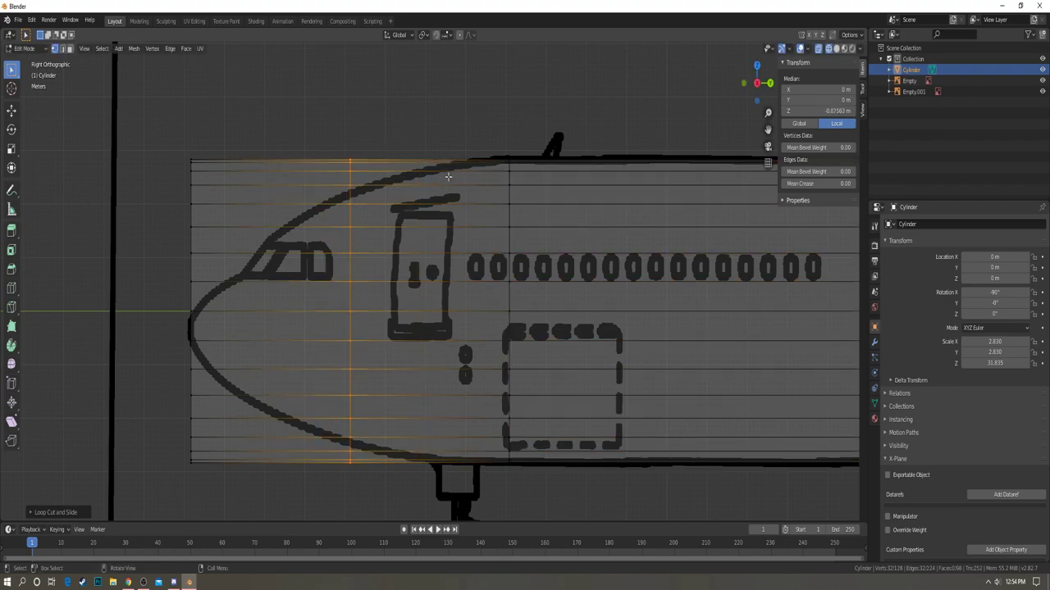
- Add two loop cuts, one at the windshield's upper edge and one just behind the rear cockpit window
key(g)
key(g)
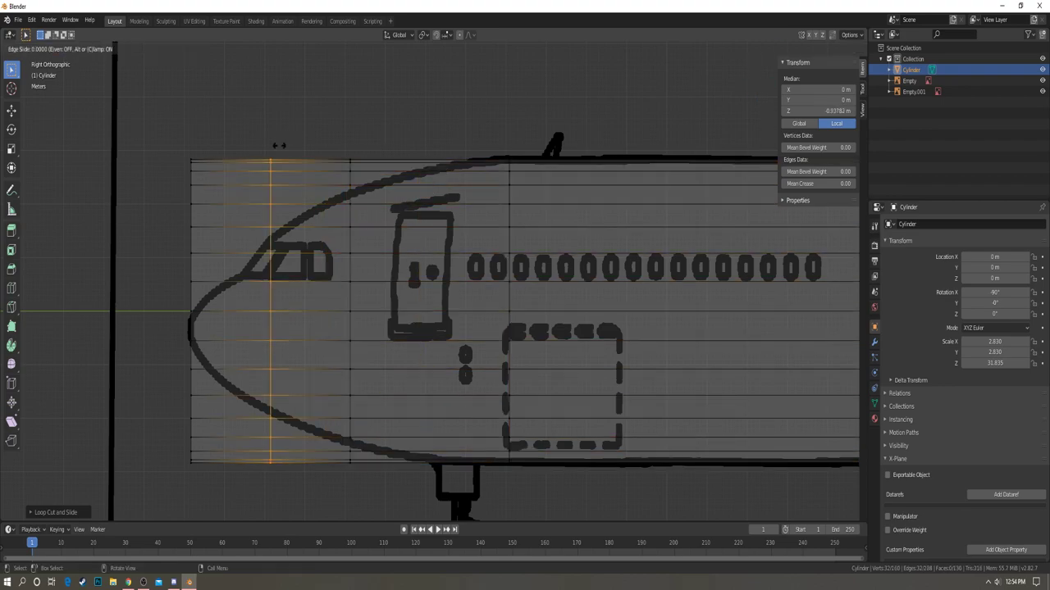
click(278, 146)
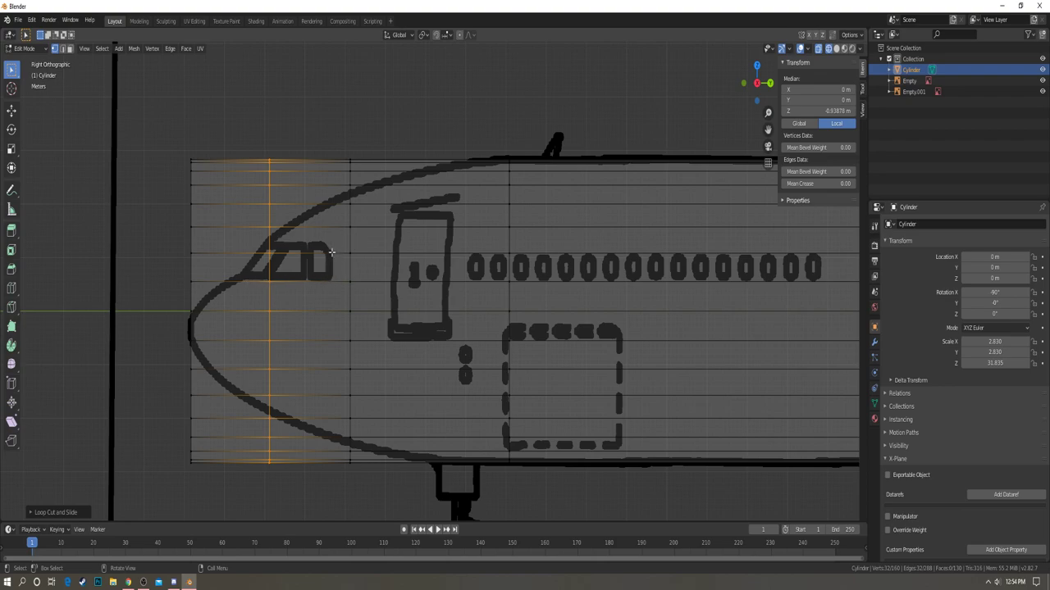
key(g)
key(g)
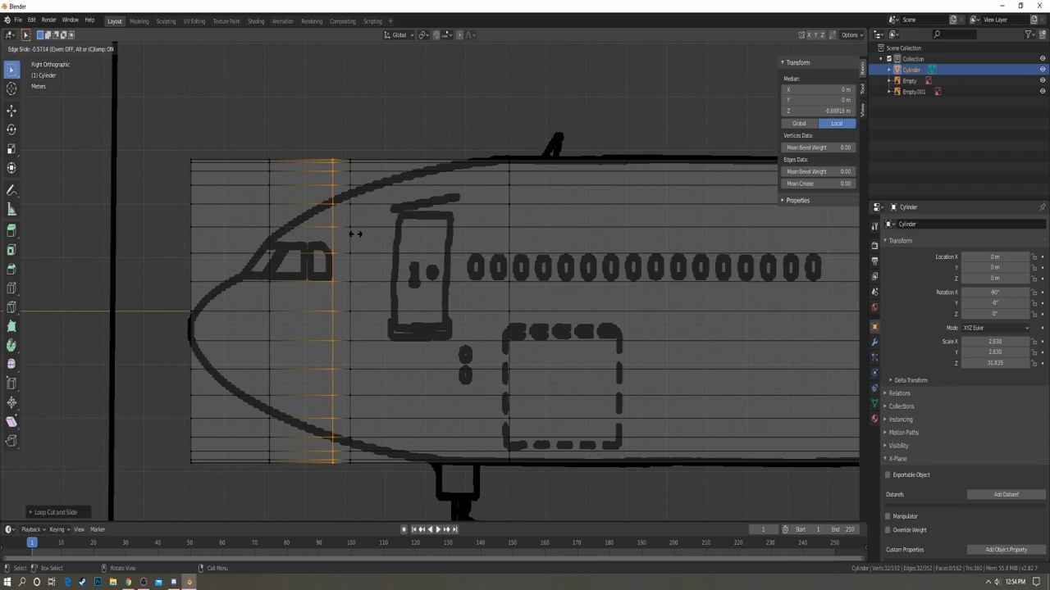
click(351, 235)
- Add a loop cut between those two, slid to line up with the divider between the cockpit windows
key(ctrl+r)
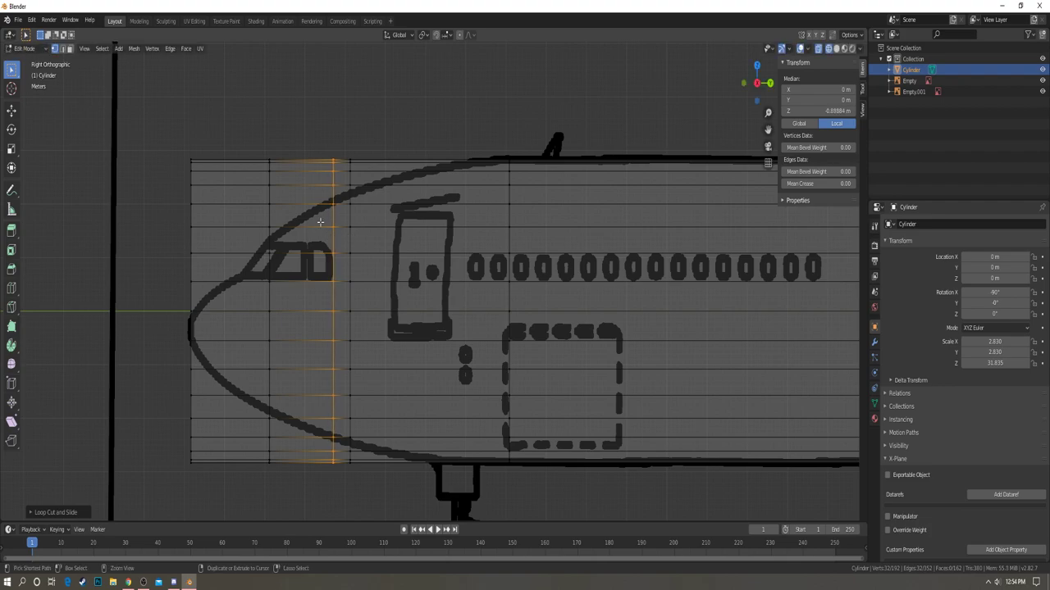
click(309, 209)
right_click(309, 209)
key(g)
key(g)
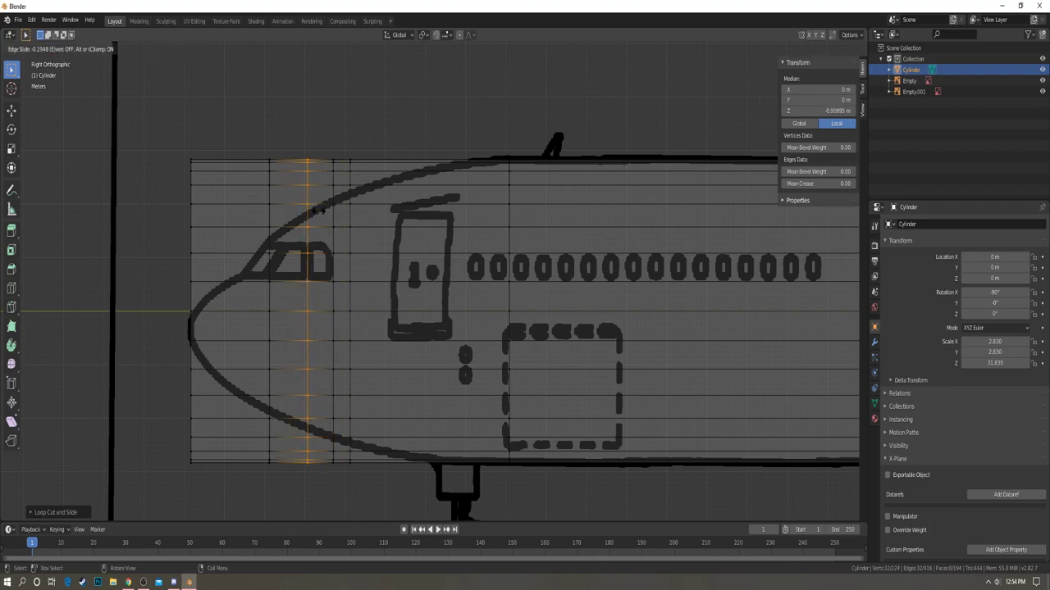
click(289, 233)
- Add a loop cut at the windshield's base and three more spaced increasingly close to the nose tip
key(g)
key(g)
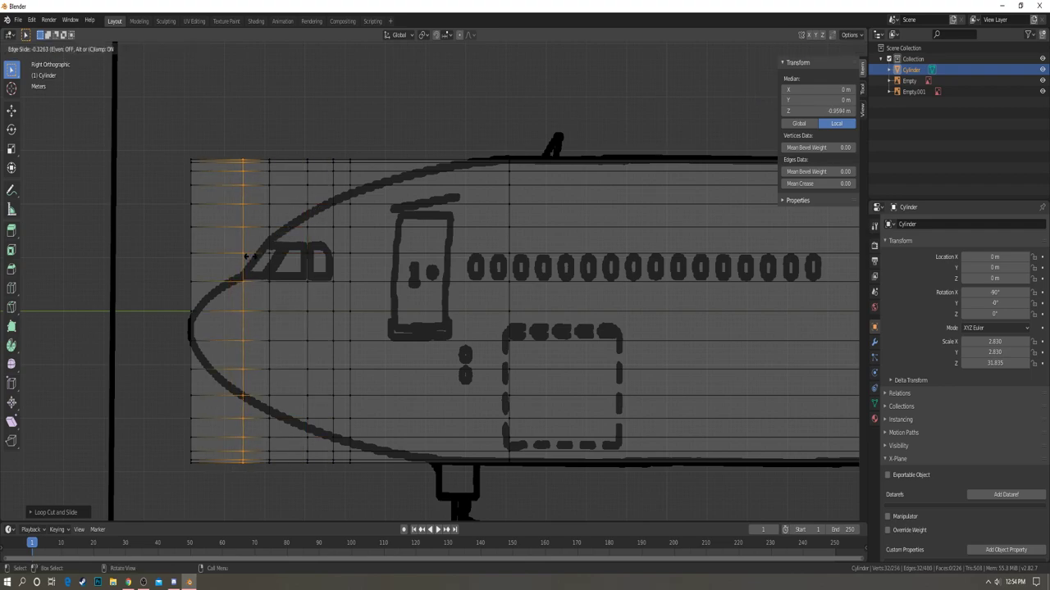
click(252, 259)
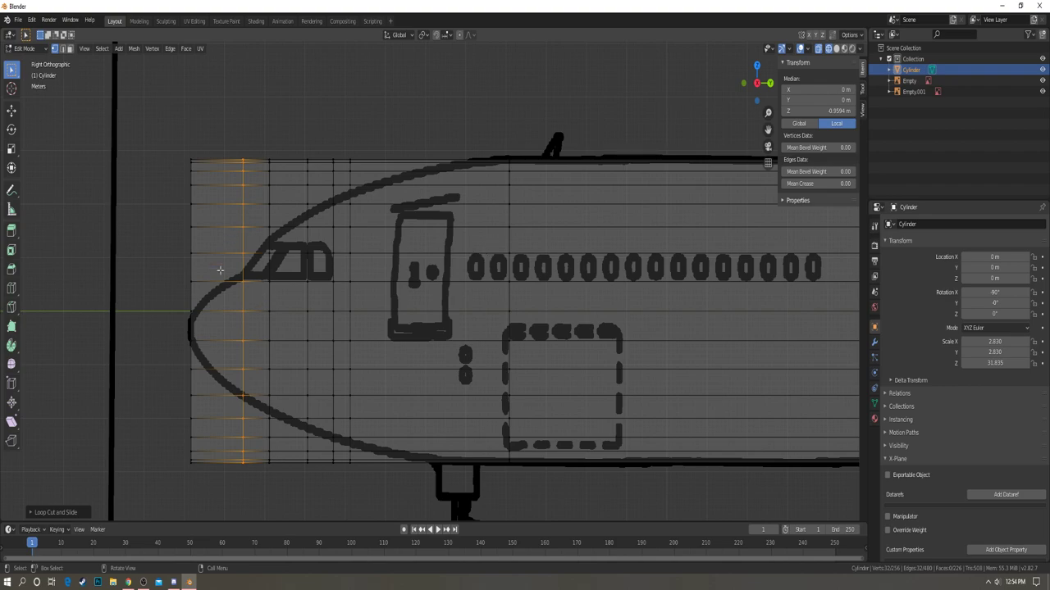
key(g)
key(g)
click(197, 306)
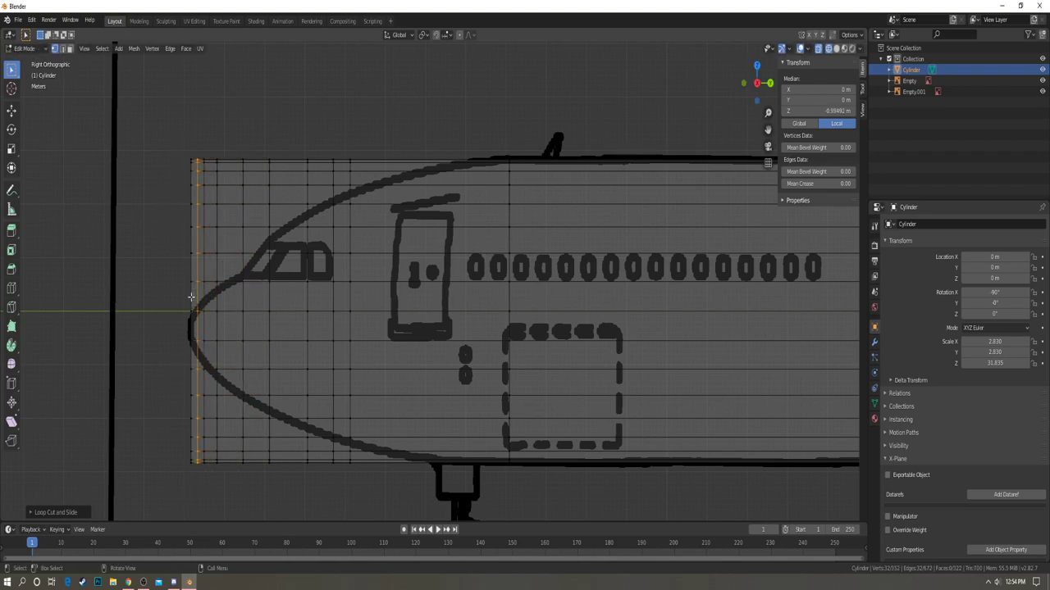
- Select the foremost vertex ring of the fuselage cylinder and scale it down toward the nose tip
key(a)
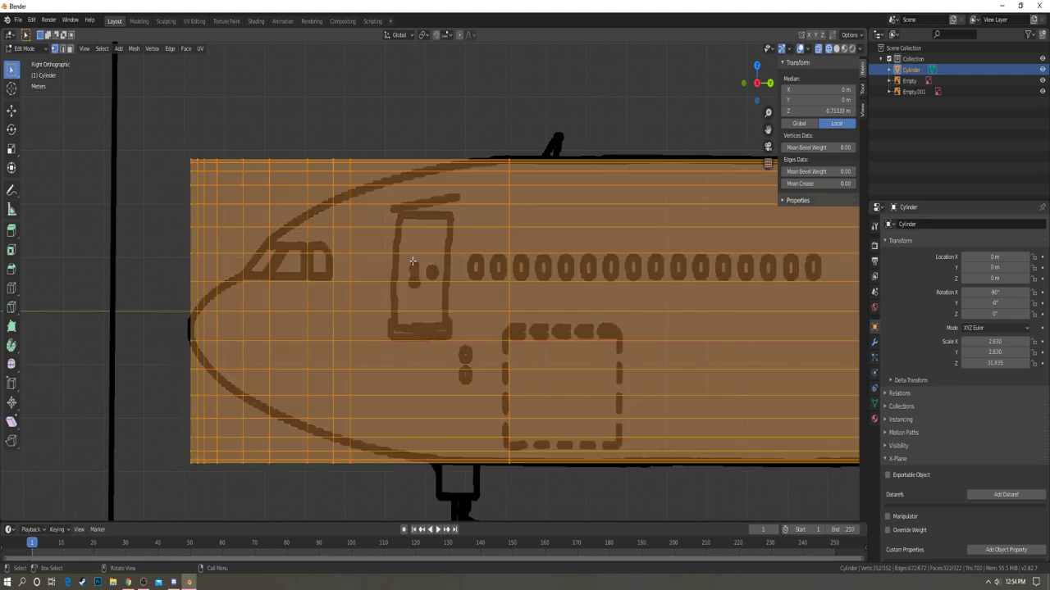
key(alt+a)
scroll(367, 241, down, 3)
scroll(366, 241, up, 2)
scroll(288, 237, up, 4)
scroll(418, 183, down, 3)
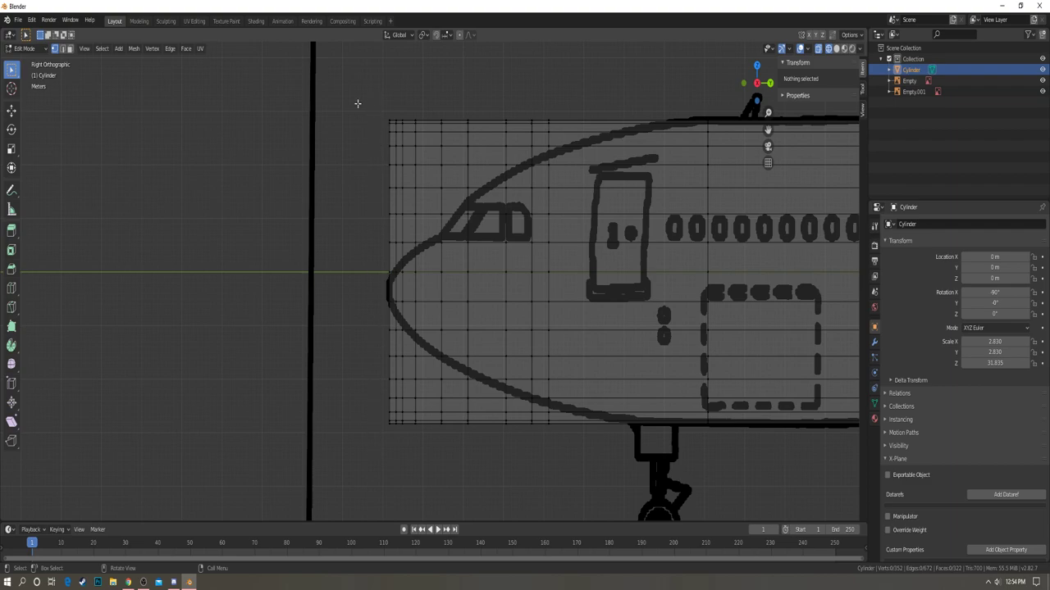
drag(374, 100, 396, 472)
scroll(404, 295, up, 3)
scroll(405, 297, up, 1)
shift+middle_drag(328, 235, 396, 252)
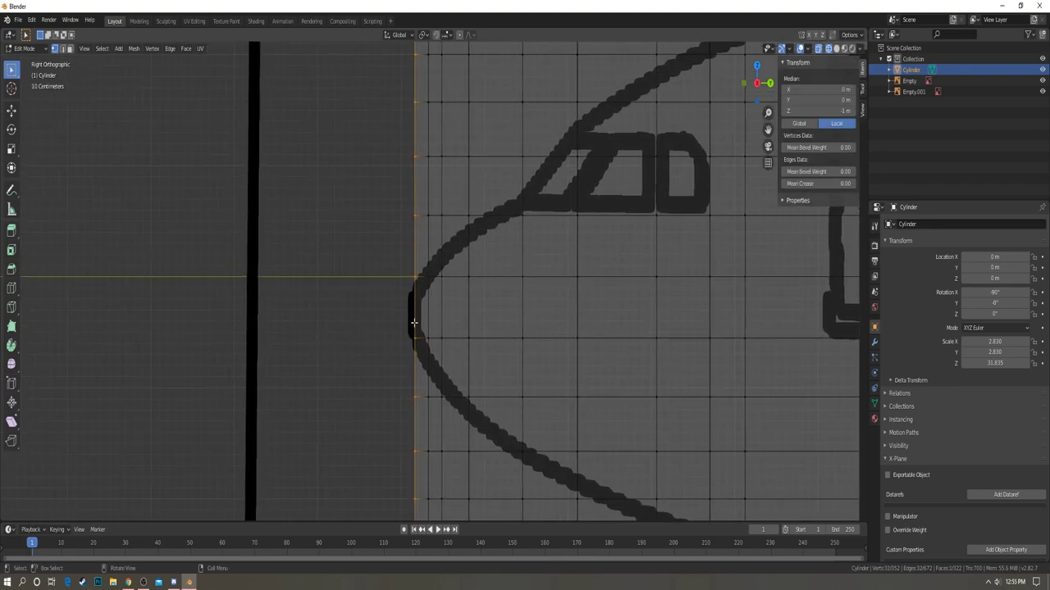
key(s)
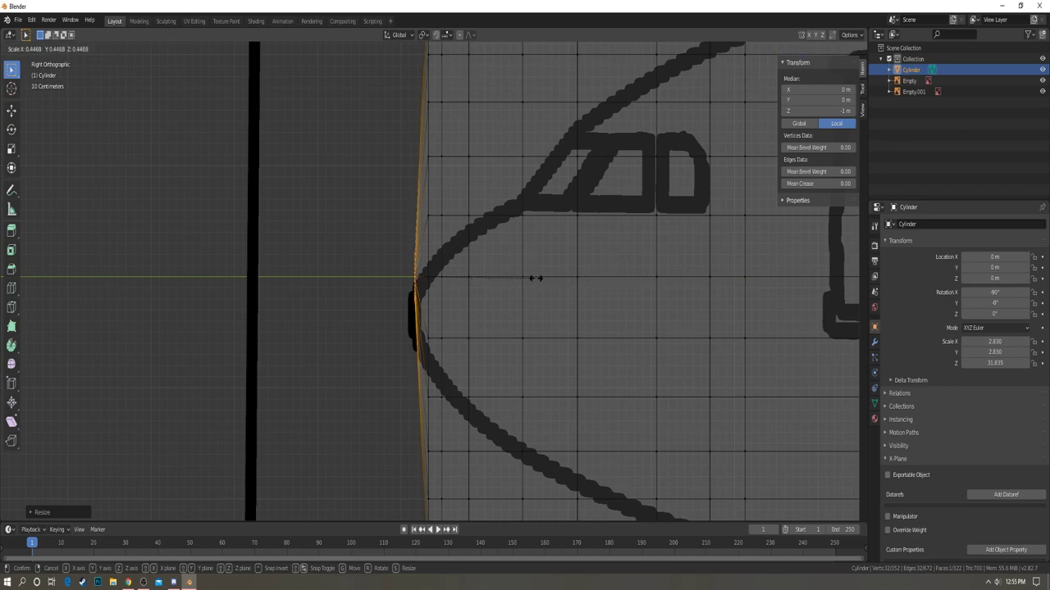
click(464, 276)
- Lower the foremost ring vertically to the middle of the blueprint's nose tip and shrink it further
scroll(464, 276, up, 4)
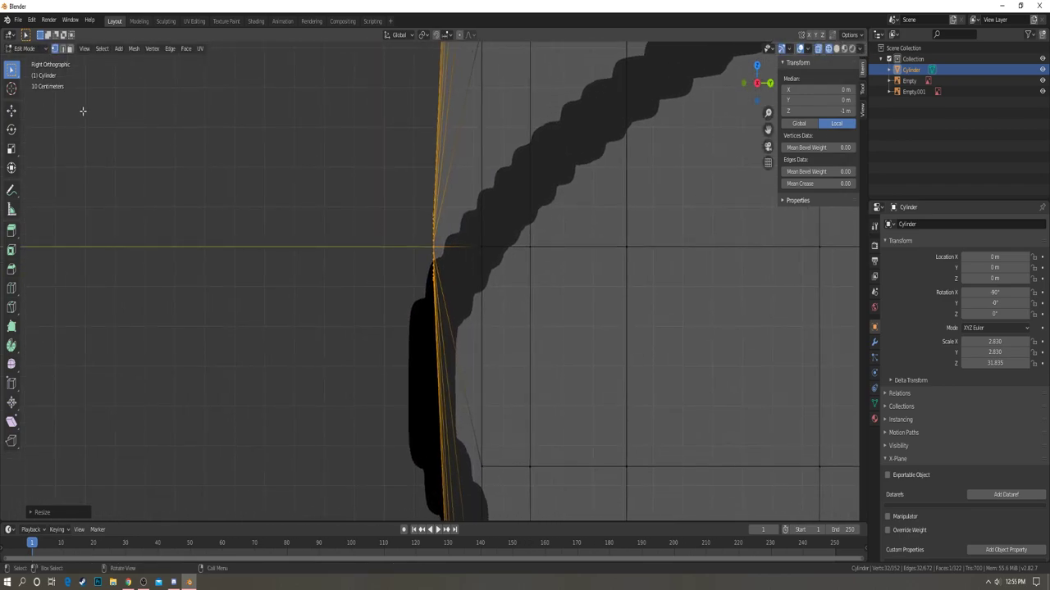
click(13, 111)
shift+middle_drag(475, 230, 479, 203)
key(s)
key(g)
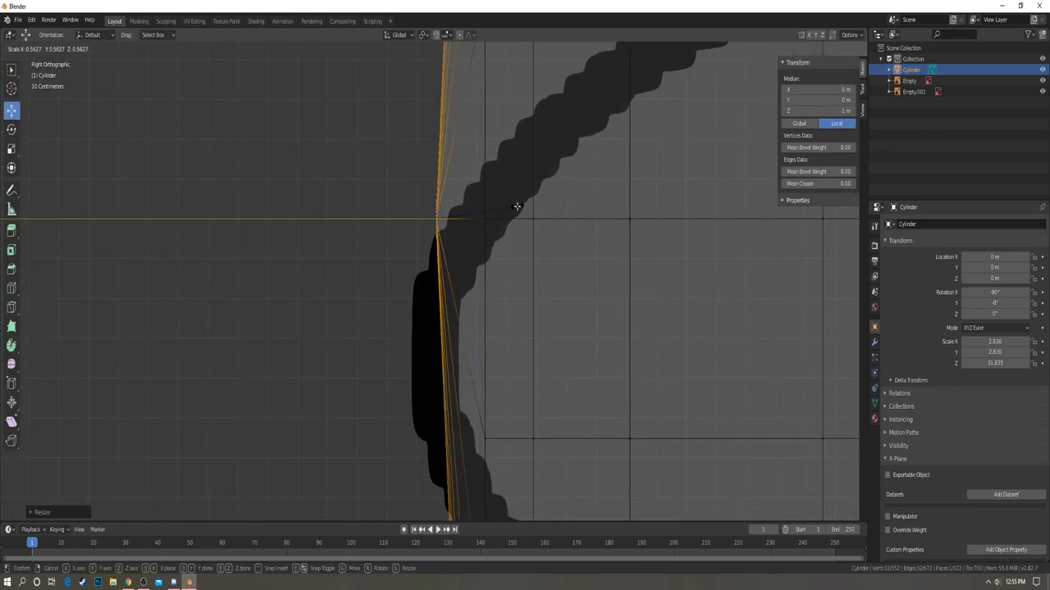
key(z)
click(509, 341)
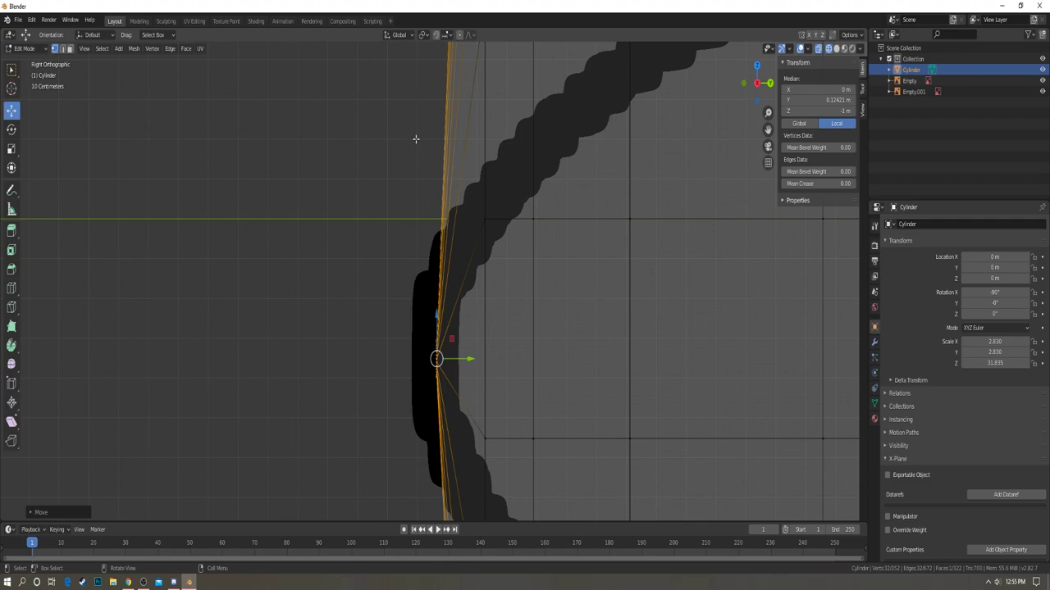
key(s)
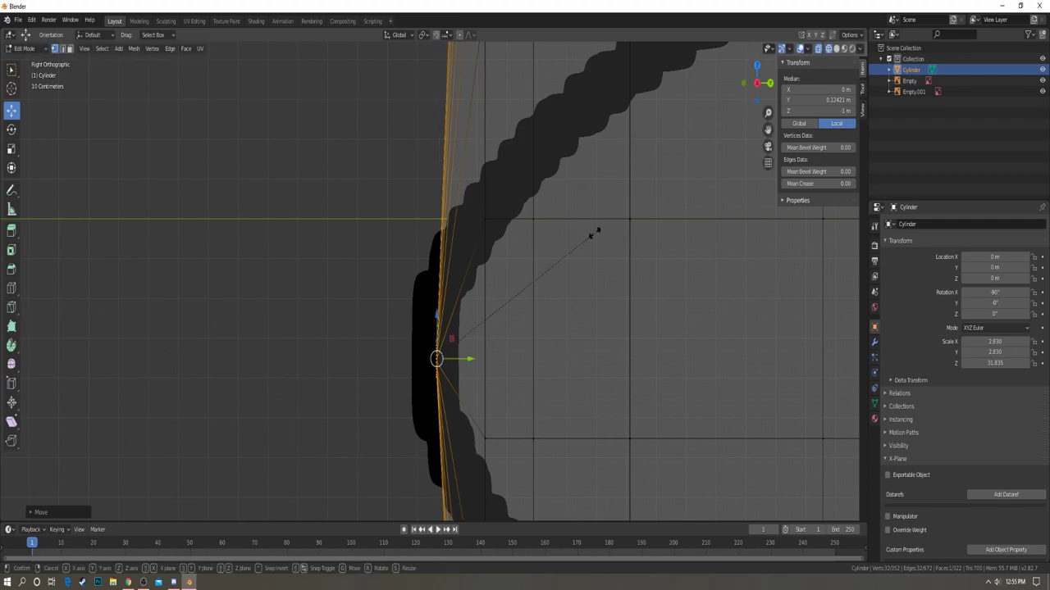
click(498, 272)
- Select the second vertex ring from the nose tip and scale it down close to the outline's height
scroll(413, 263, down, 6)
key(alt+a)
scroll(448, 265, down, 6)
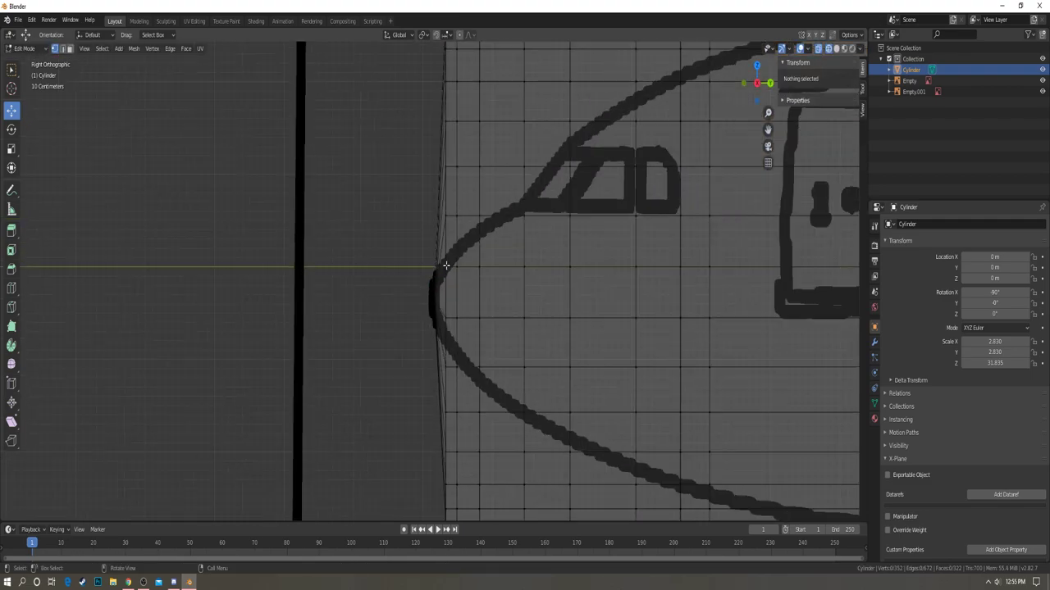
key(b)
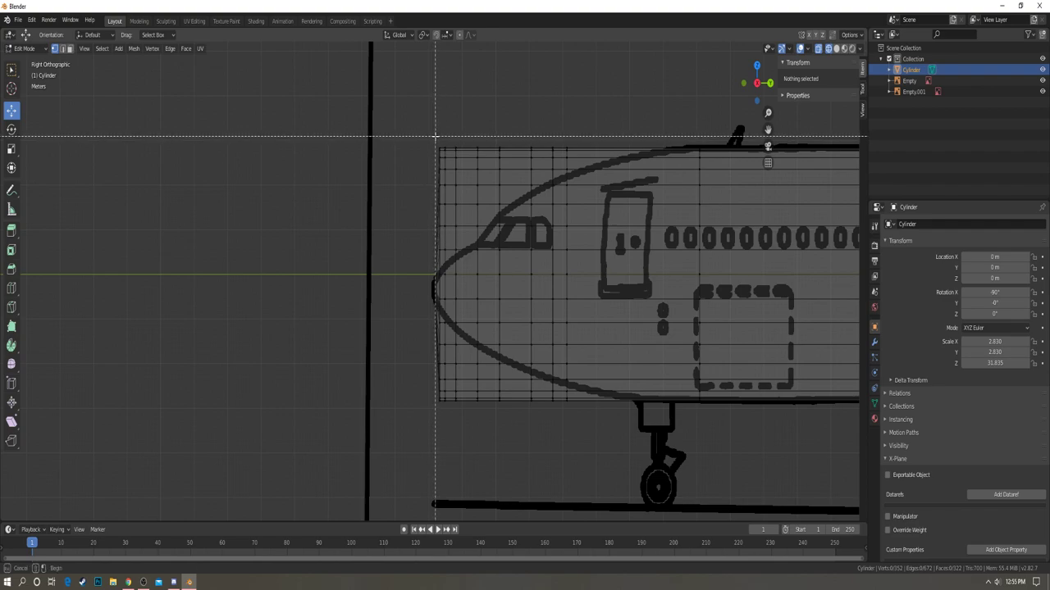
drag(435, 136, 440, 469)
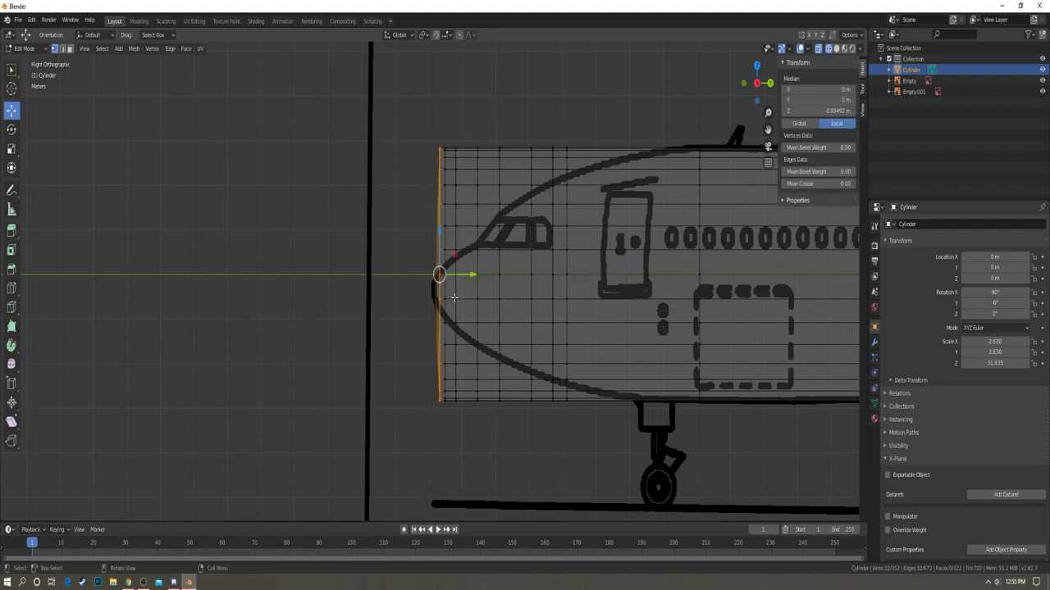
key(s)
click(563, 267)
- Lower the second ring along Z to center it in the nose outline and fine-tune its scale to fit
scroll(562, 233, up, 6)
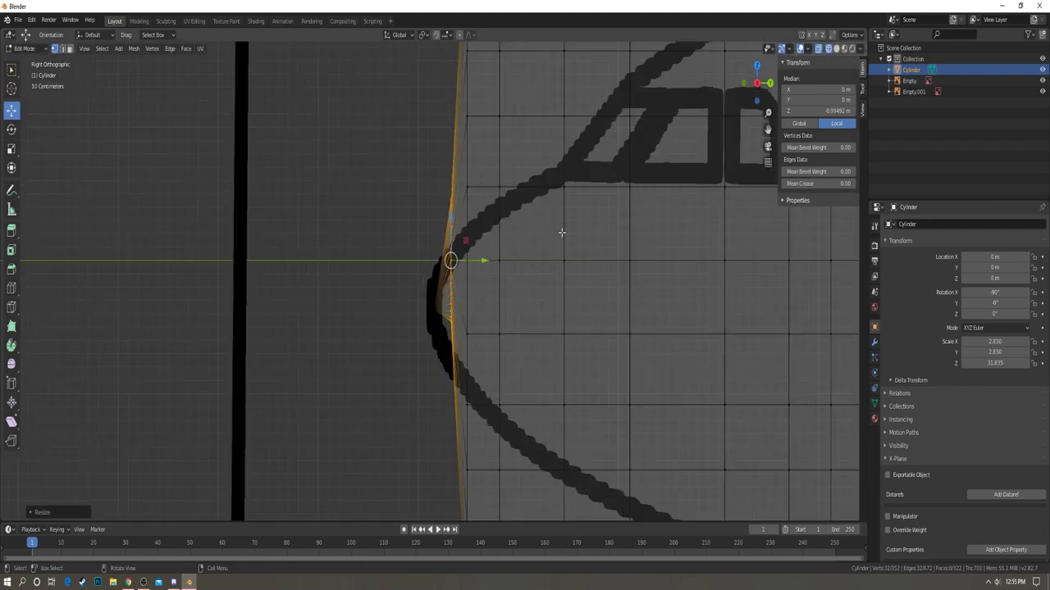
key(g)
key(z)
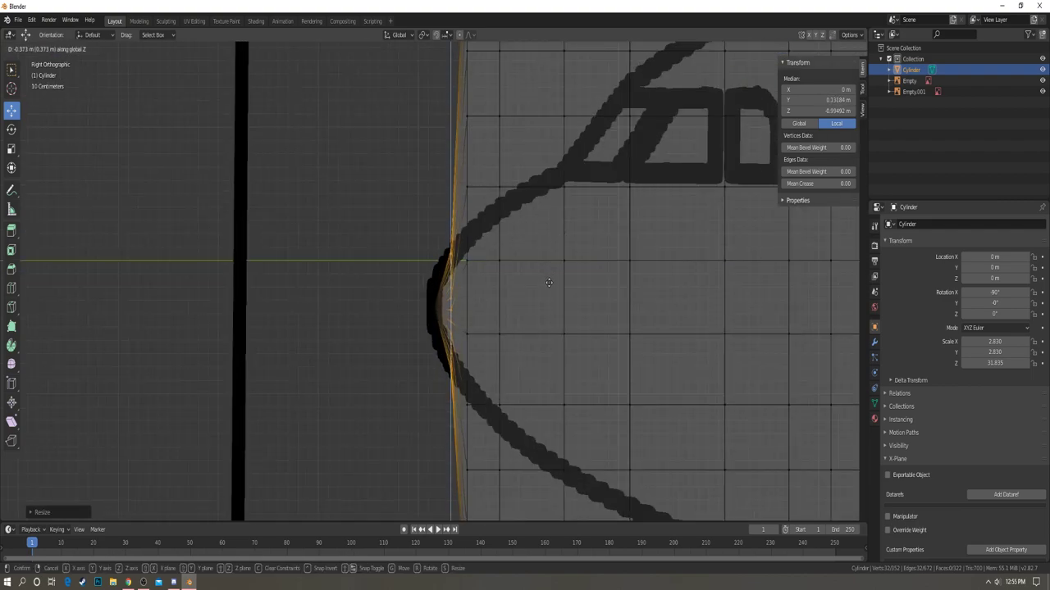
click(549, 283)
scroll(577, 264, up, 3)
key(s)
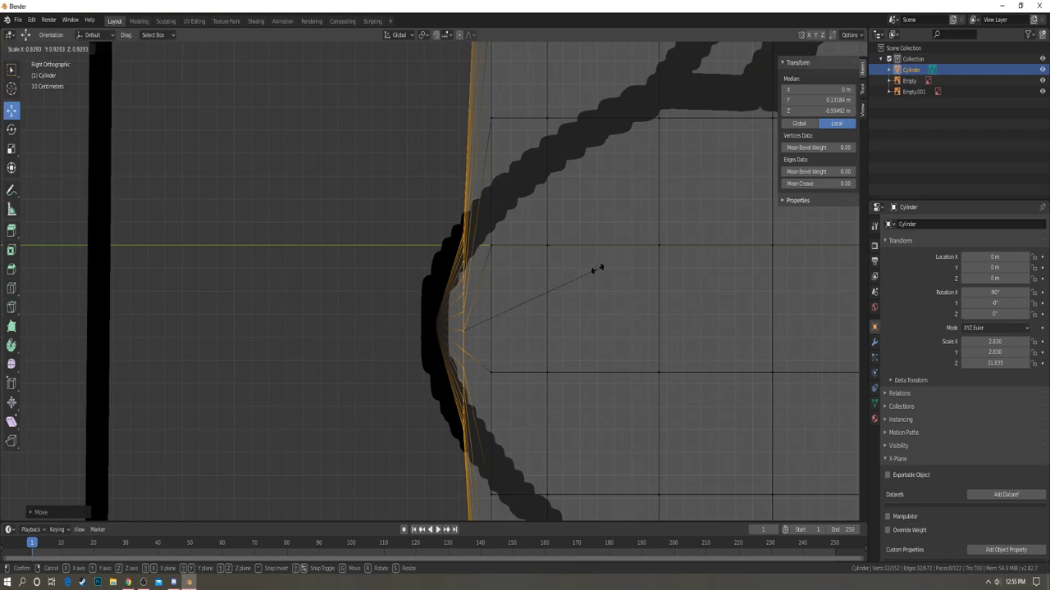
click(591, 267)
- Select only the third vertex ring from the nose tip and scale it down toward the side-view outline
scroll(591, 269, down, 5)
key(a)
key(alt+a)
key(b)
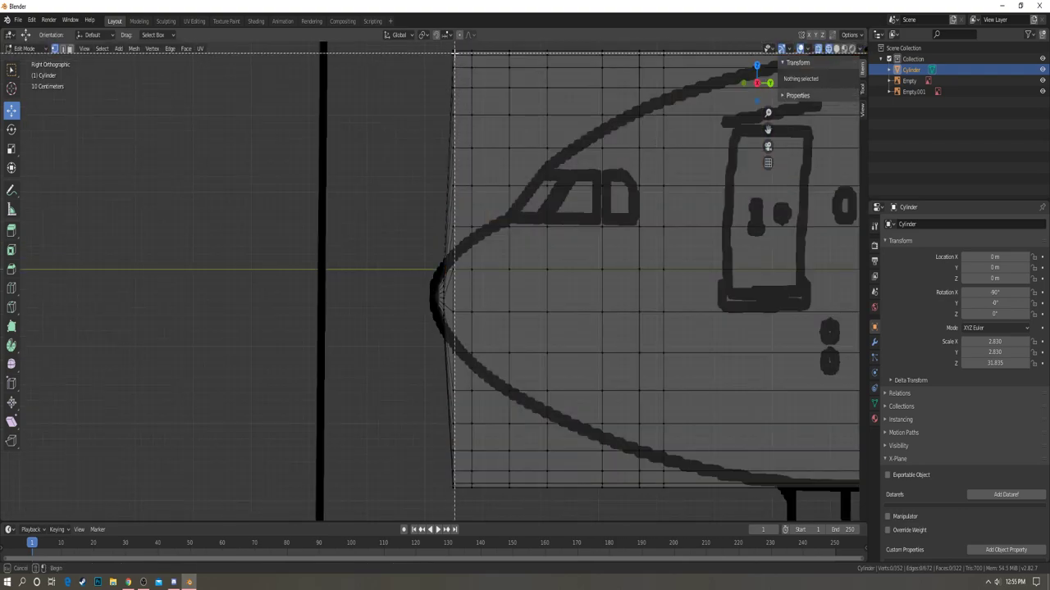
drag(454, 49, 447, 513)
key(b)
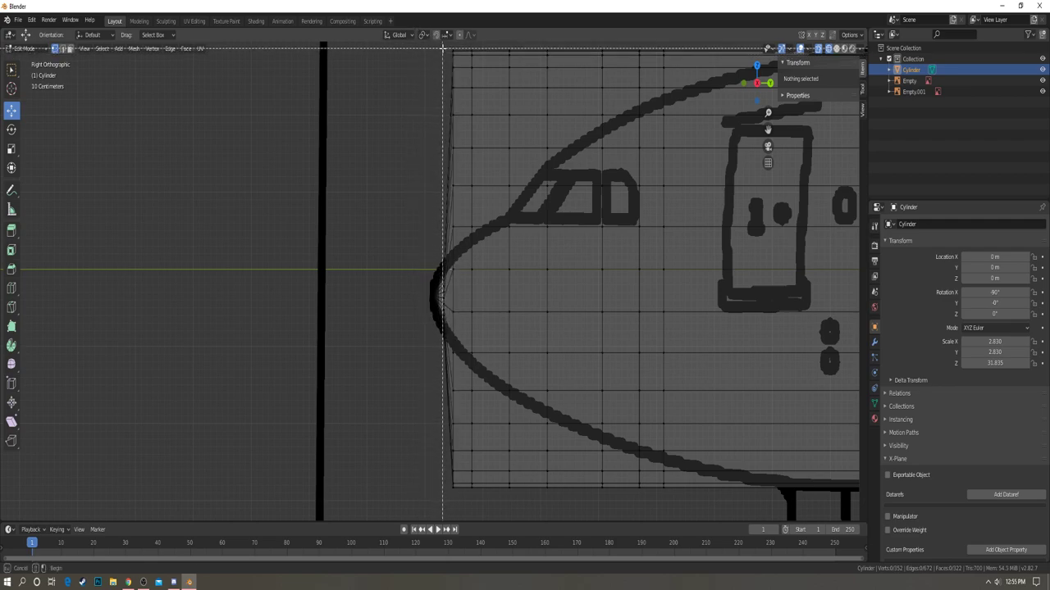
drag(443, 49, 439, 191)
key(b)
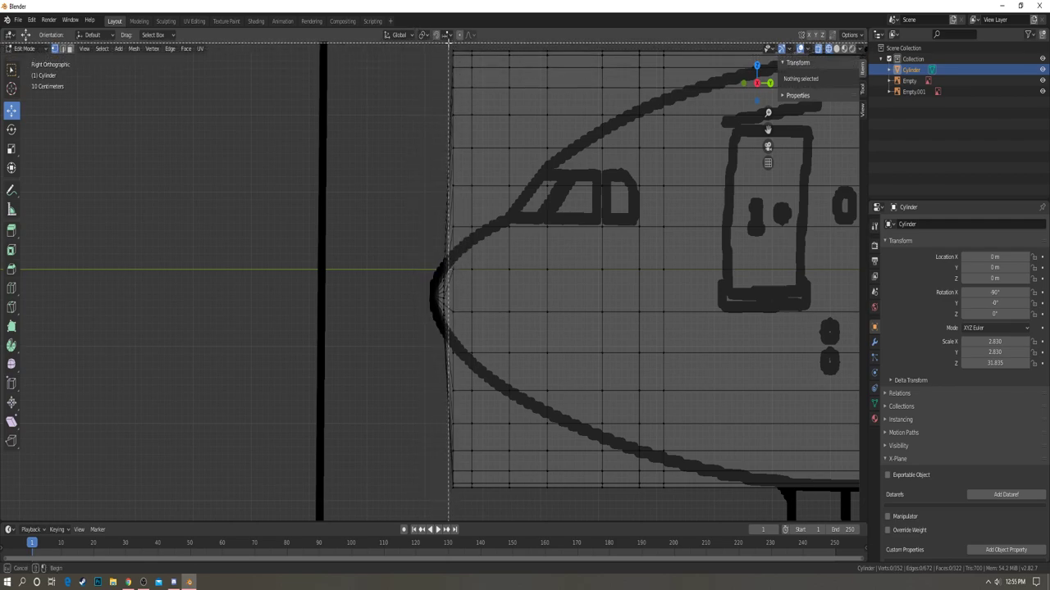
drag(448, 44, 464, 511)
scroll(462, 265, up, 3)
key(s)
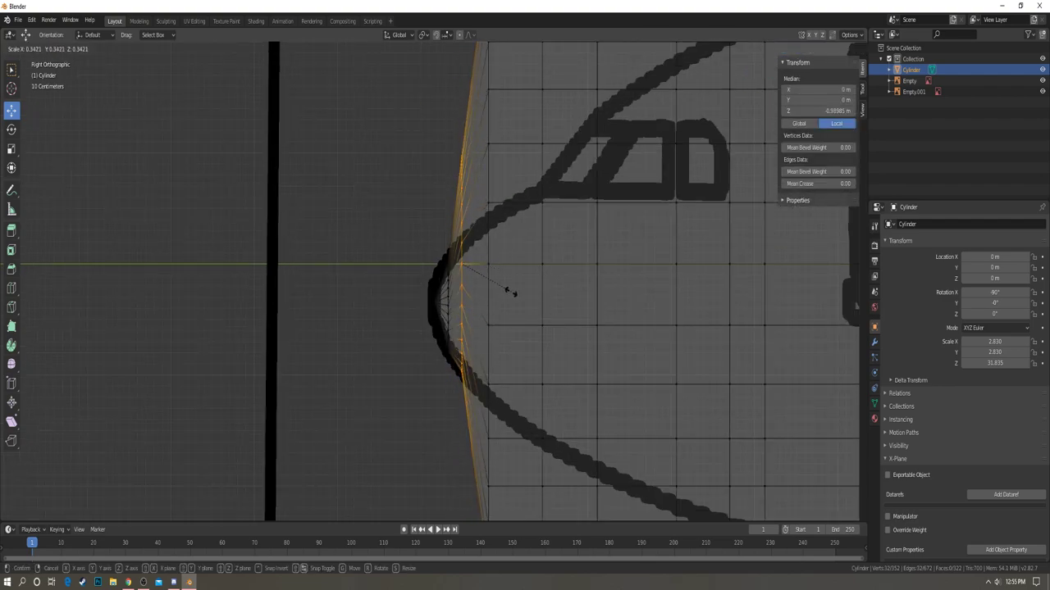
click(509, 292)
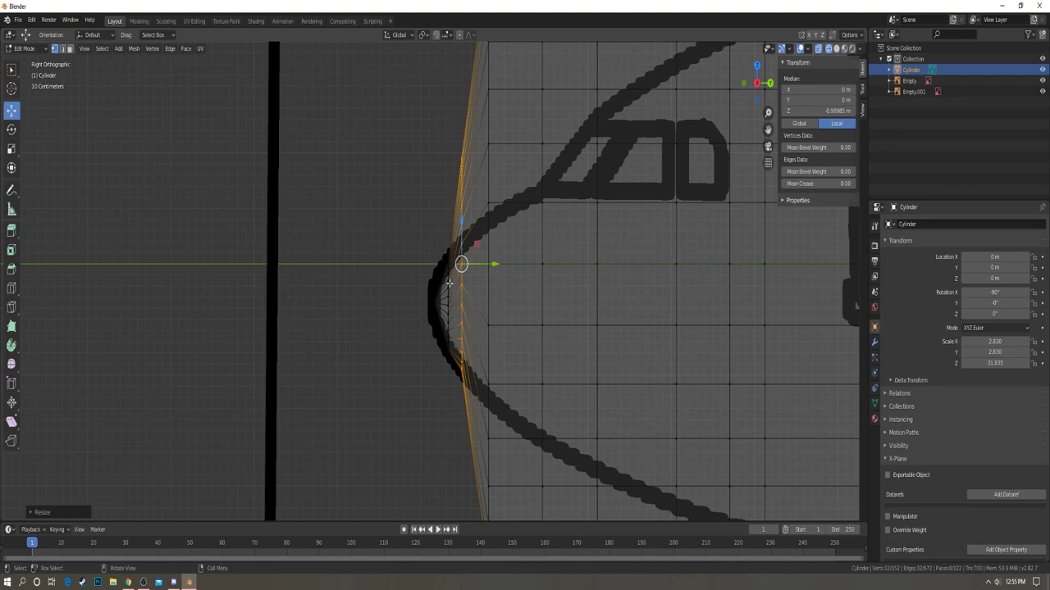
- Move the third ring down along Z and rescale it so both edges meet the nose outline
key(g)
key(z)
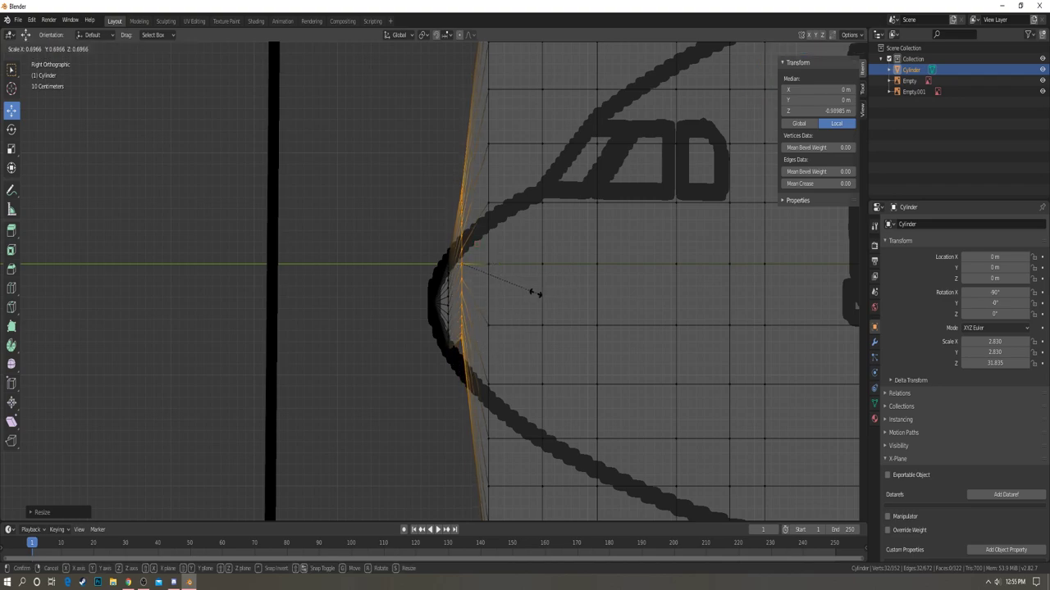
click(522, 335)
scroll(638, 310, up, 3)
key(s)
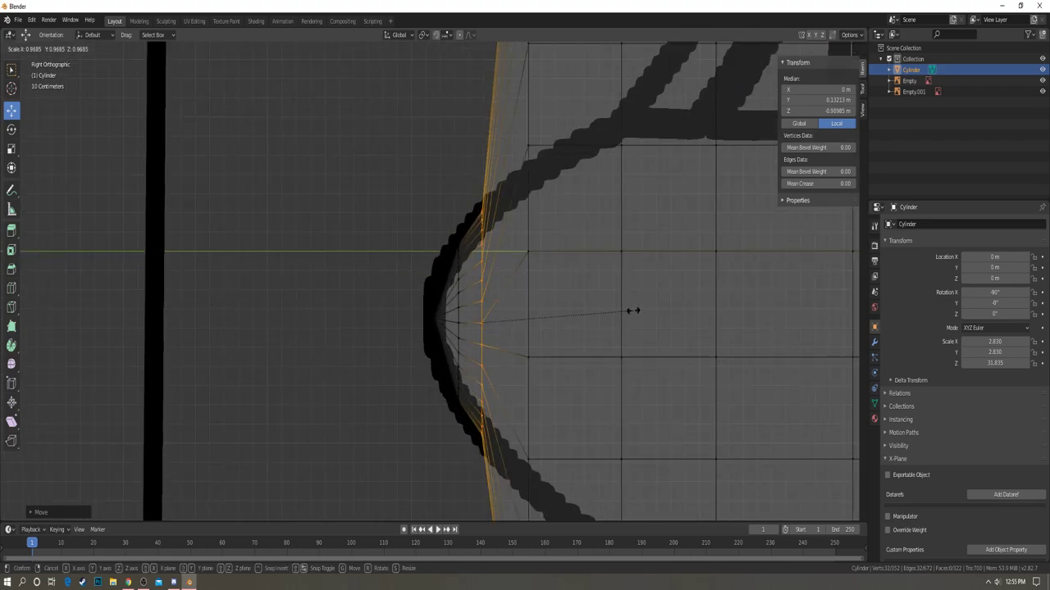
click(629, 310)
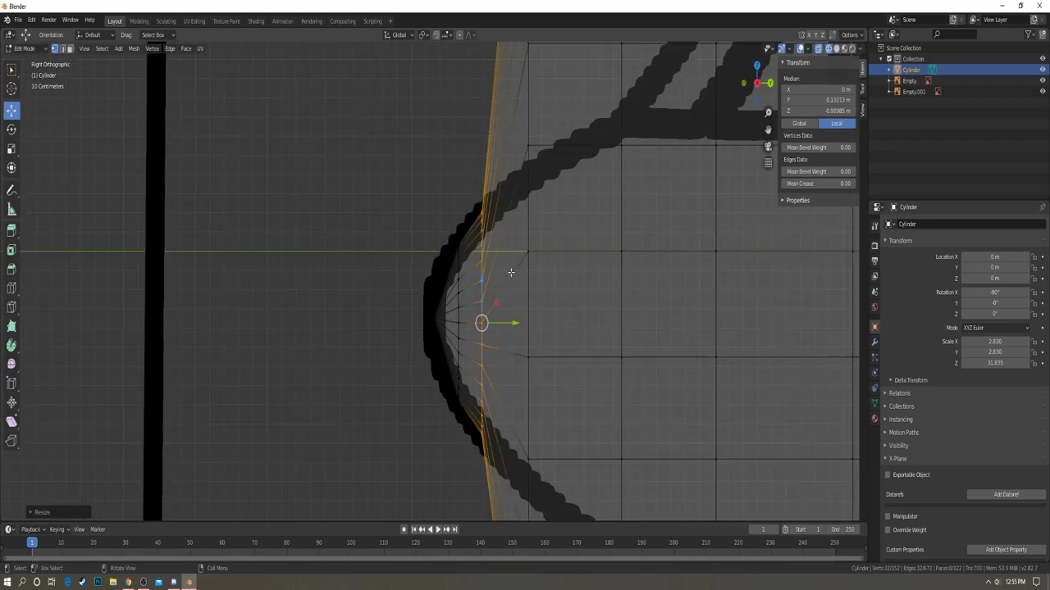
- Select the fourth vertex ring from the nose tip and scale it down roughly to the outline's height
scroll(459, 221, down, 6)
key(b)
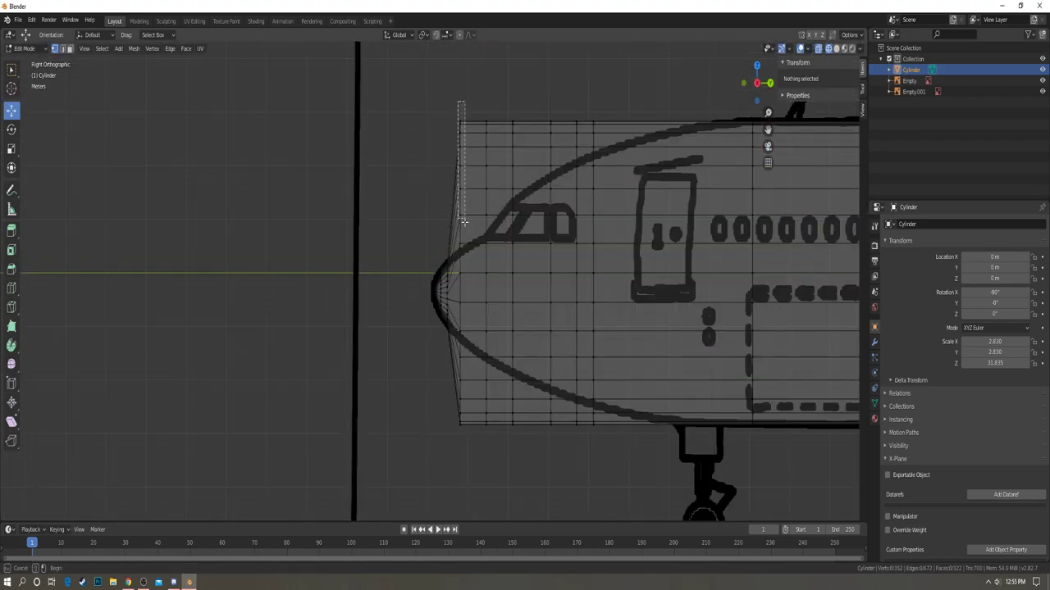
drag(457, 105, 476, 483)
key(s)
click(502, 315)
- Lower the fourth ring along Z and adjust its scale until it matches the nose outline above and below
key(g)
key(z)
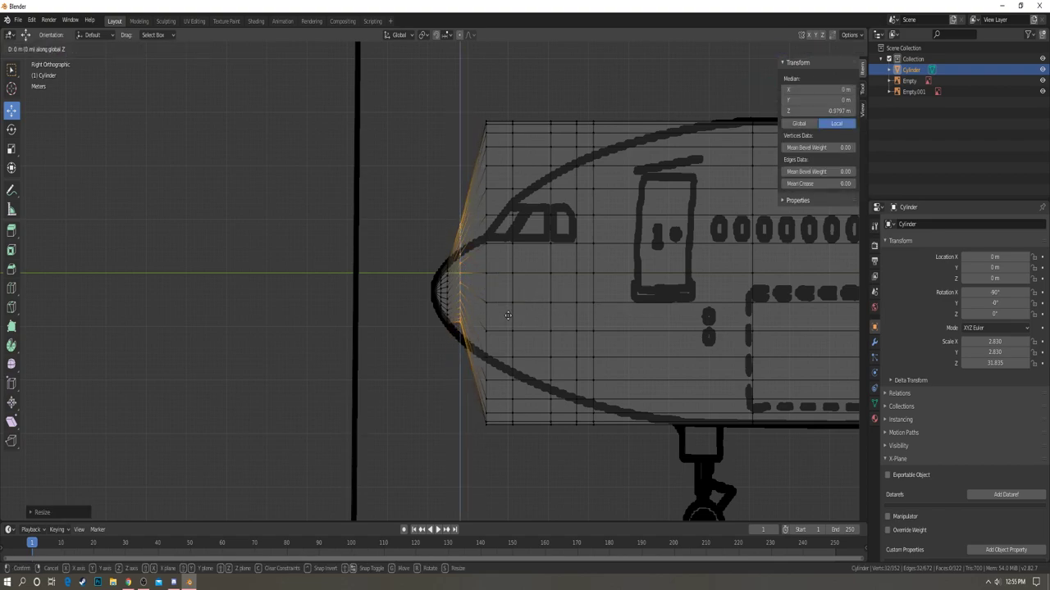
click(501, 333)
key(s)
click(494, 334)
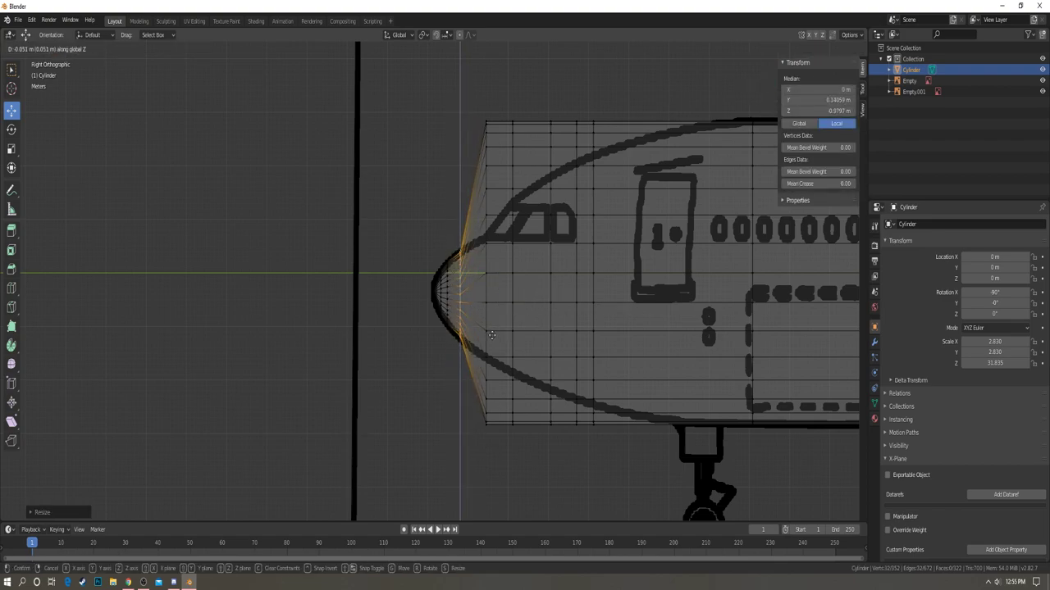
scroll(556, 293, up, 5)
key(s)
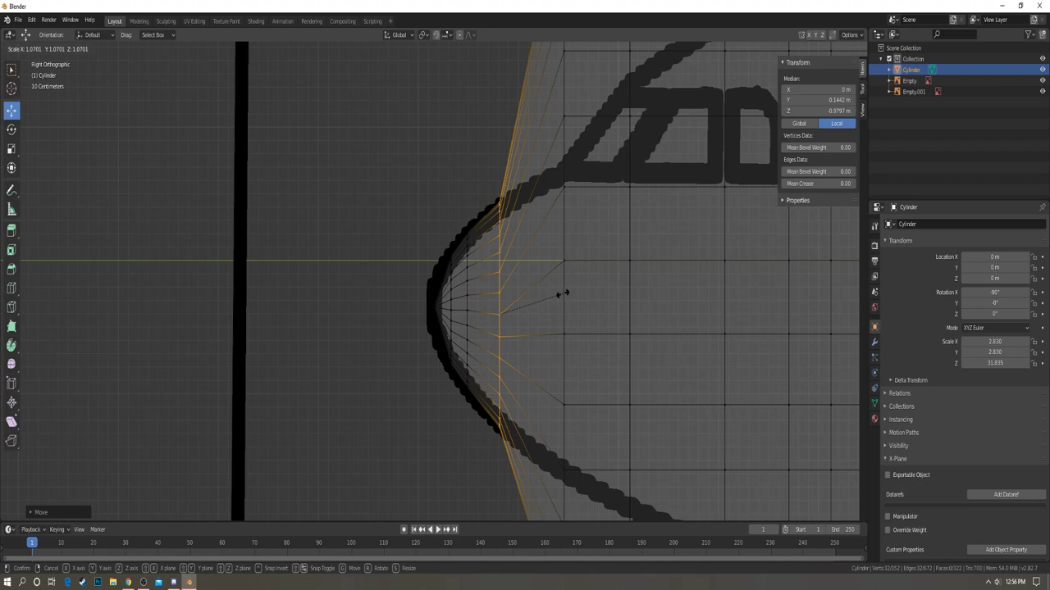
click(560, 294)
- Select the vertex ring at the windshield's base and scale it down toward the nose outline
scroll(541, 297, down, 7)
key(alt+a)
key(b)
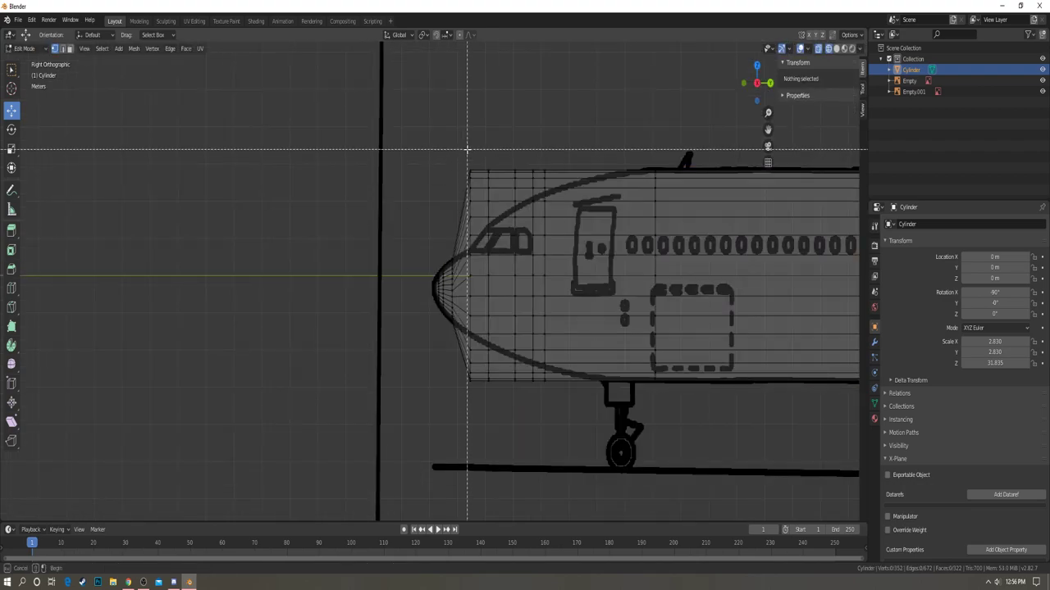
drag(466, 149, 486, 421)
key(s)
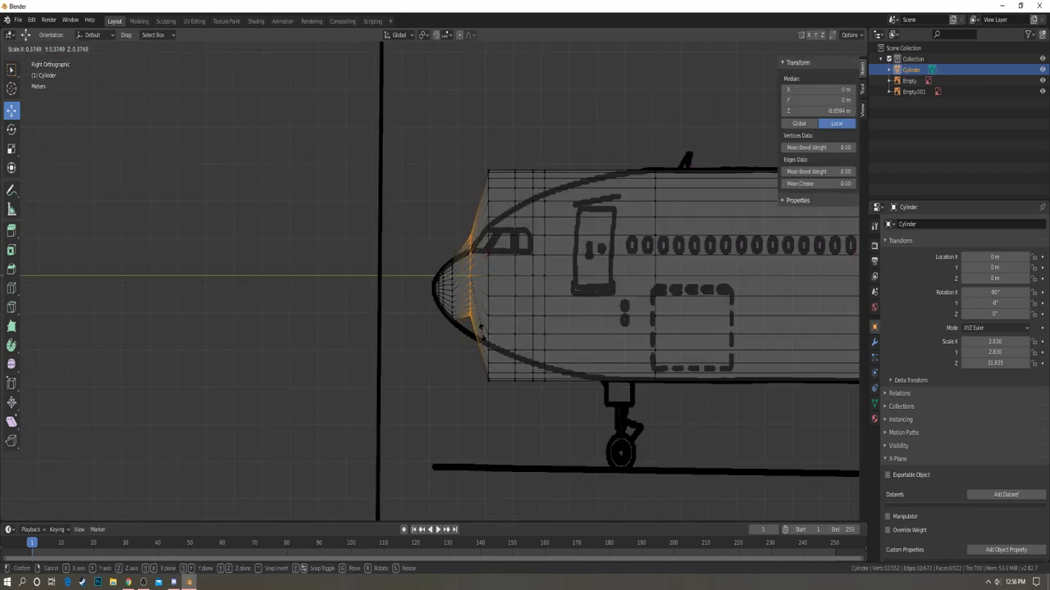
click(492, 331)
- Lower the windshield-base ring to center it in the outline and fine-tune its scale
key(g)
click(510, 369)
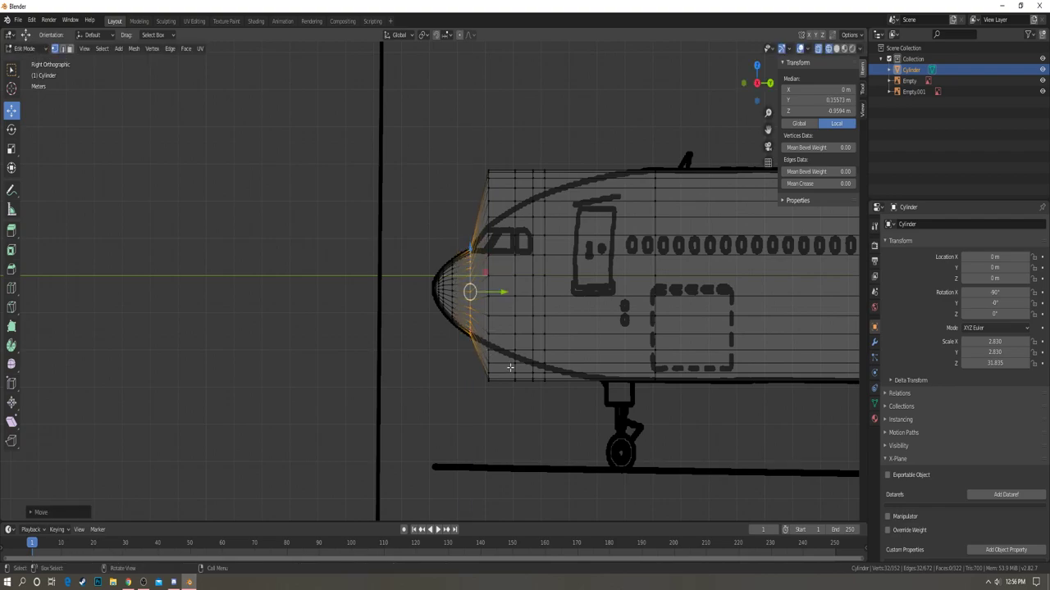
scroll(489, 257, up, 5)
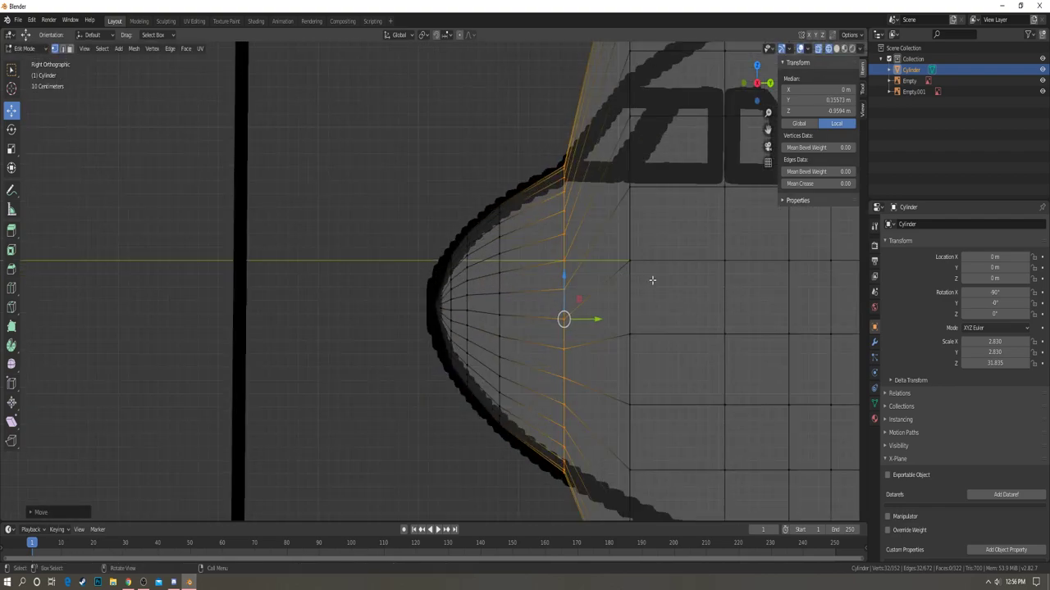
shift+middle_drag(641, 281, 538, 263)
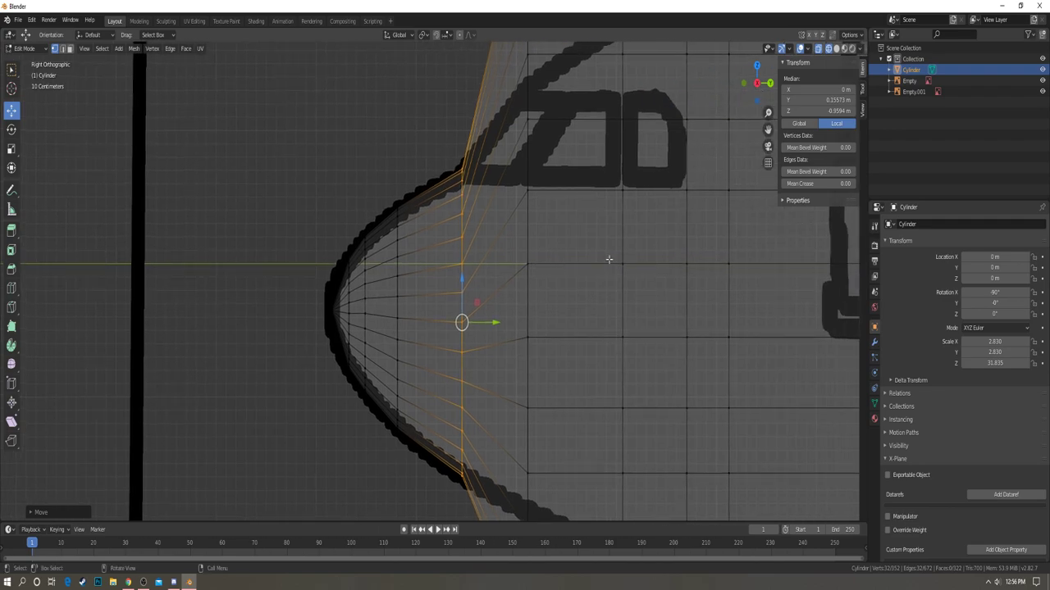
key(s)
click(607, 258)
- Select the vertex ring at the windshield's upper edge and scale it down toward the side-view outline
scroll(440, 225, down, 7)
key(a)
key(a)
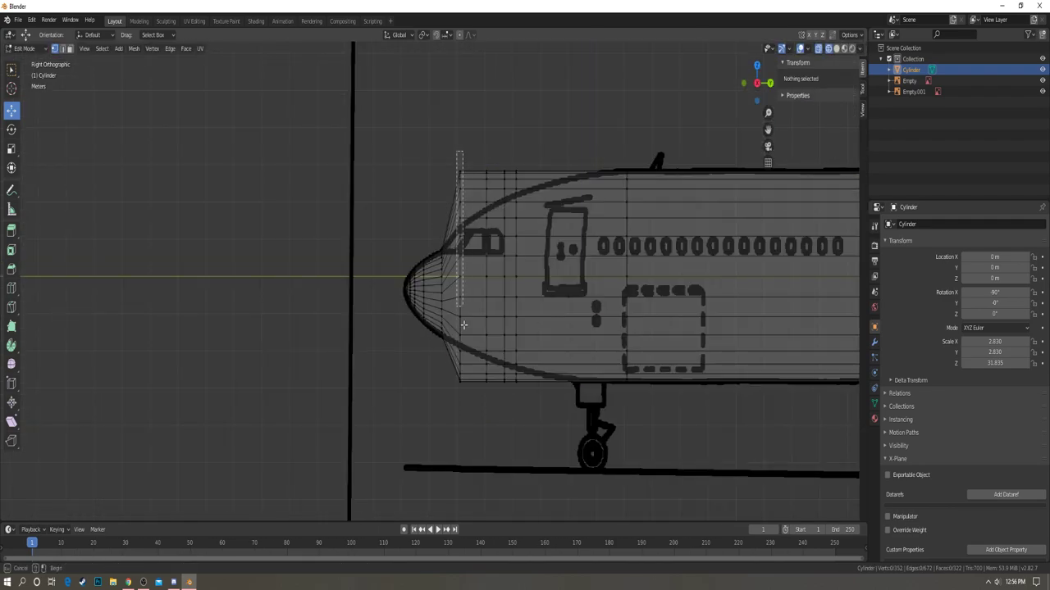
alt+click(459, 274)
key(s)
click(520, 329)
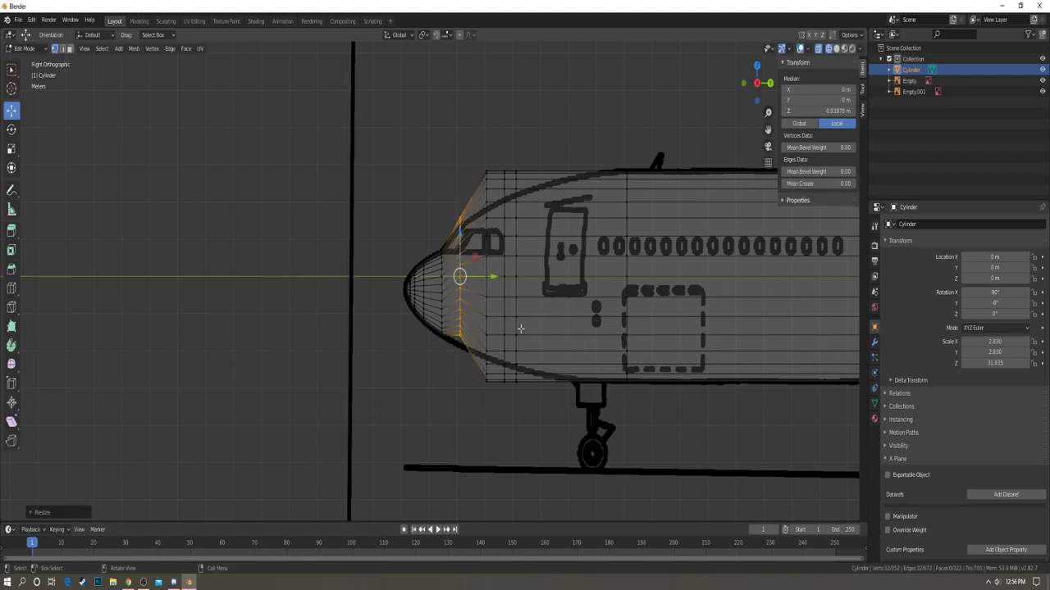
- Lower the windshield's upper-edge ring along Z and fine-tune its scale and height to match the nose outline
key(g)
key(z)
click(520, 338)
scroll(574, 274, up, 6)
scroll(598, 257, down, 1)
key(s)
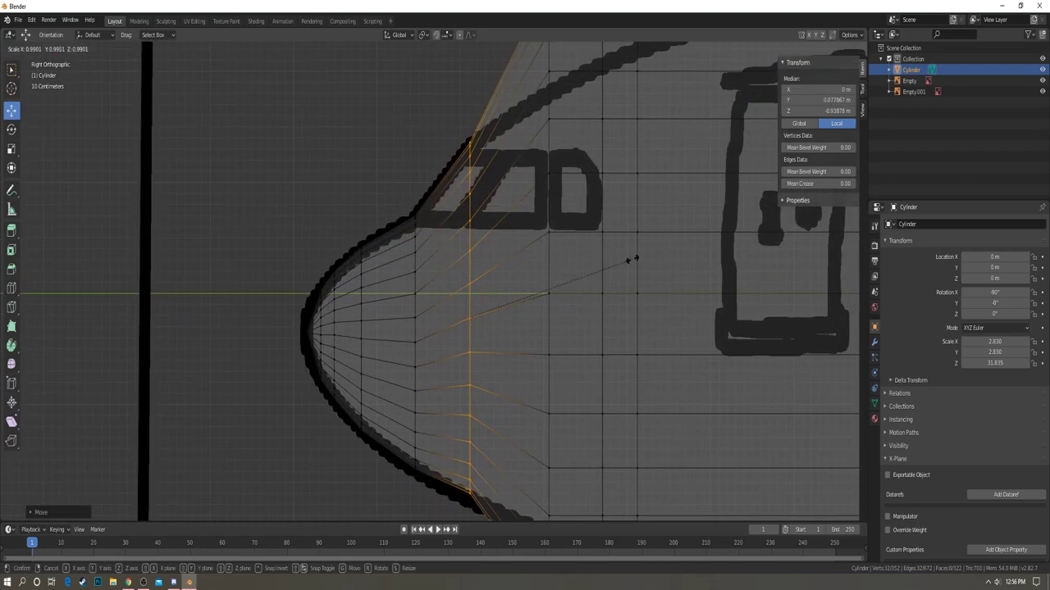
click(628, 260)
key(g)
key(z)
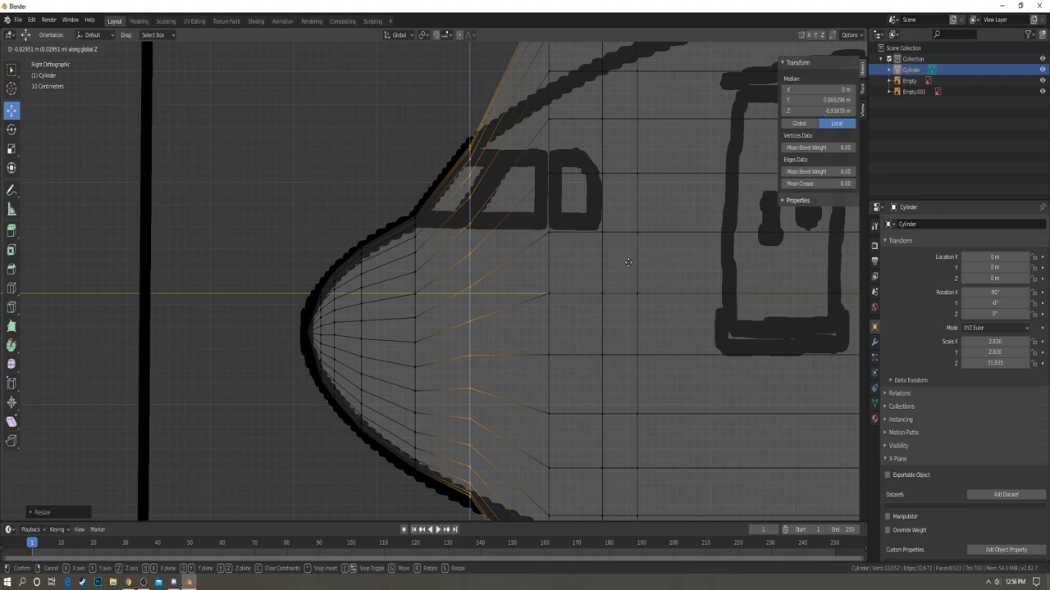
click(628, 263)
key(s)
click(628, 263)
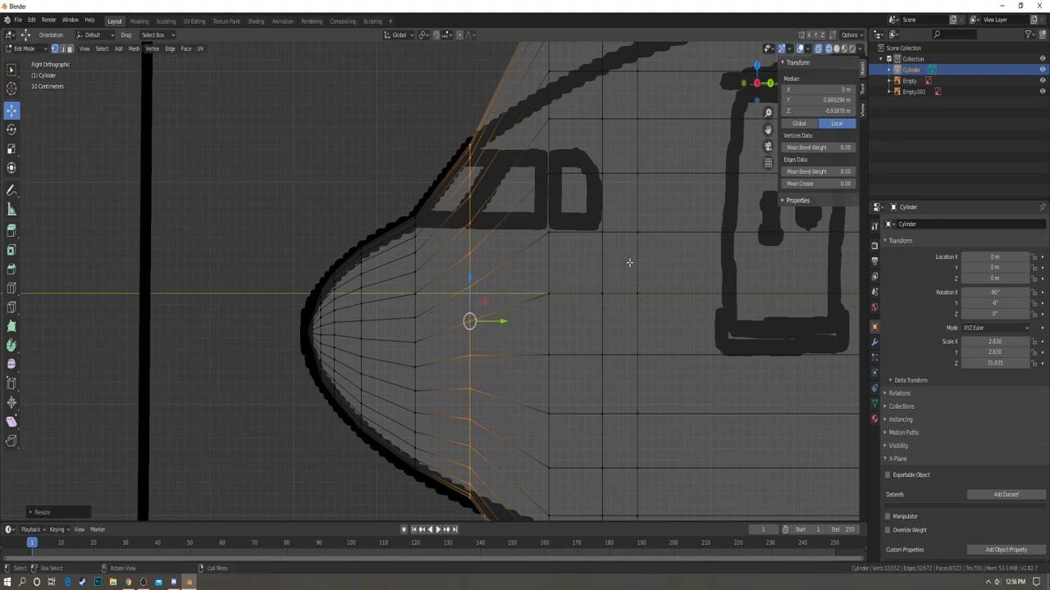
- Select the vertex ring between the two cockpit side windows, scale it down, and lower it along Z toward the outline
key(a)
key(alt+a)
scroll(508, 148, down, 3)
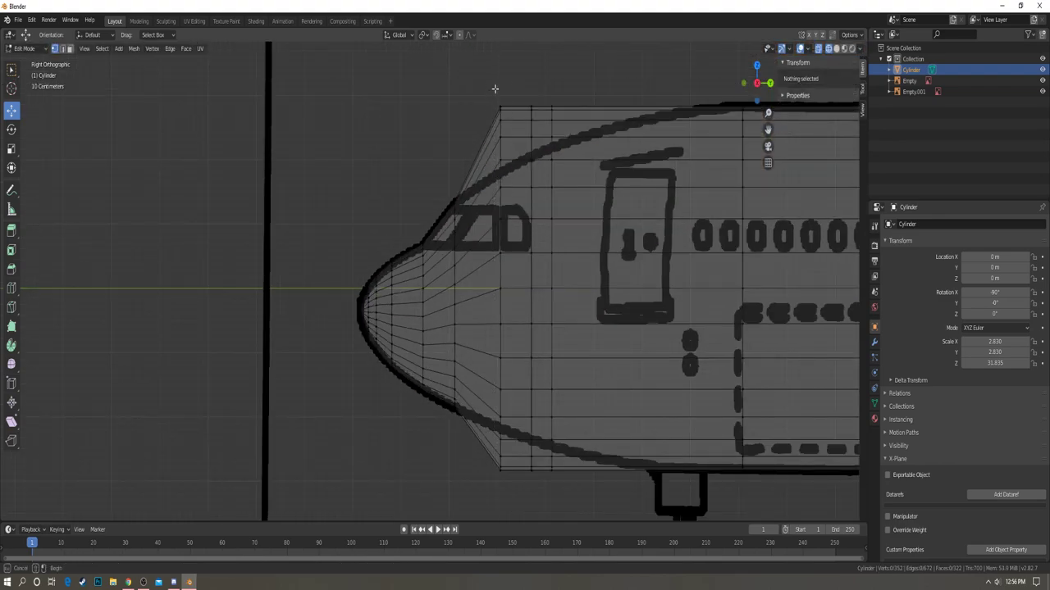
drag(495, 84, 515, 504)
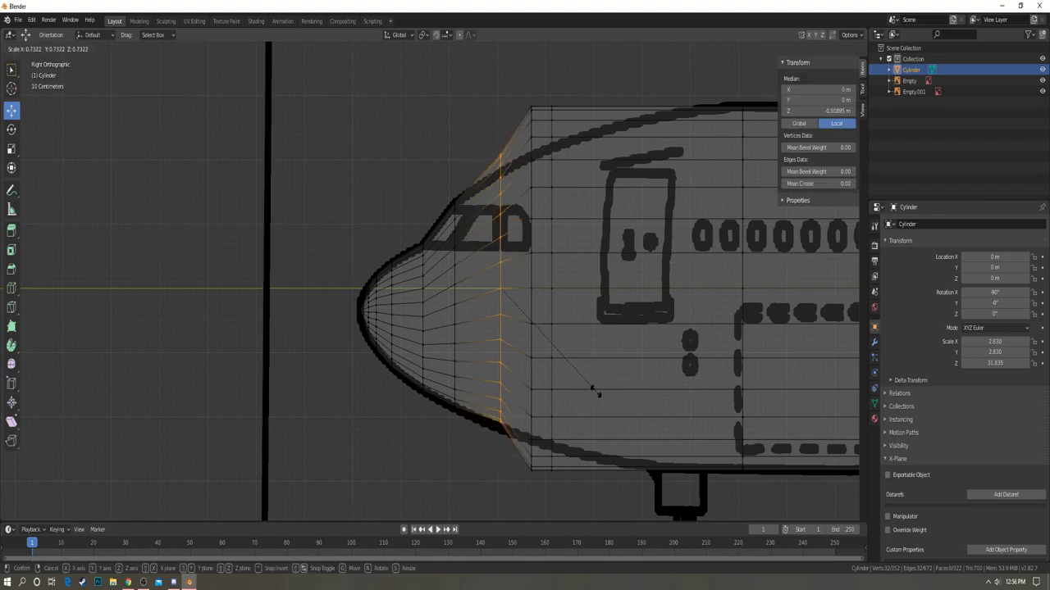
key(g)
key(z)
click(592, 402)
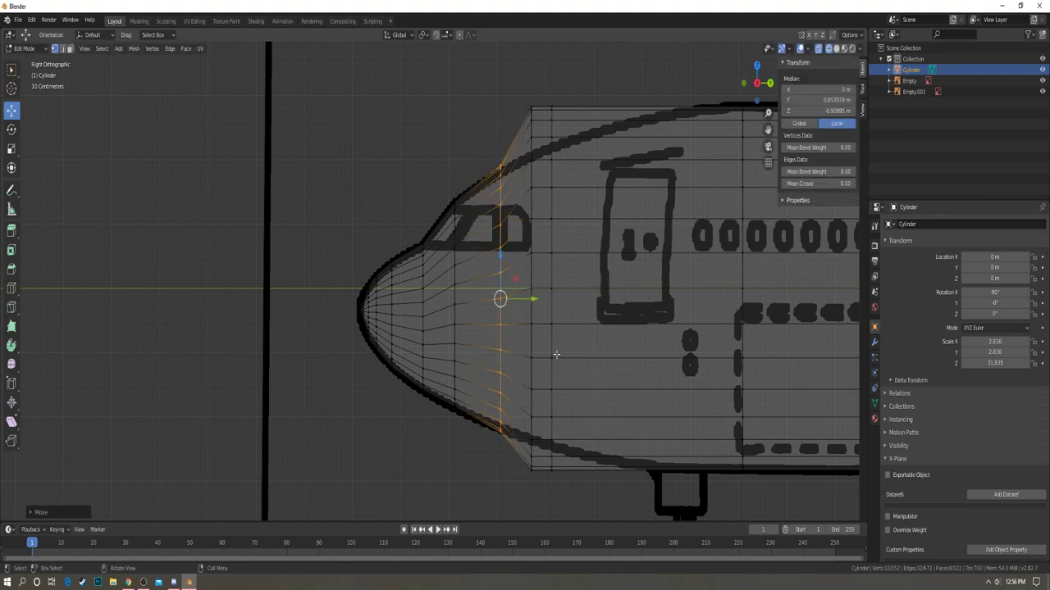
- Scale the ring between the cockpit side windows slightly down to fit the outline above and below
scroll(556, 354, up, 3)
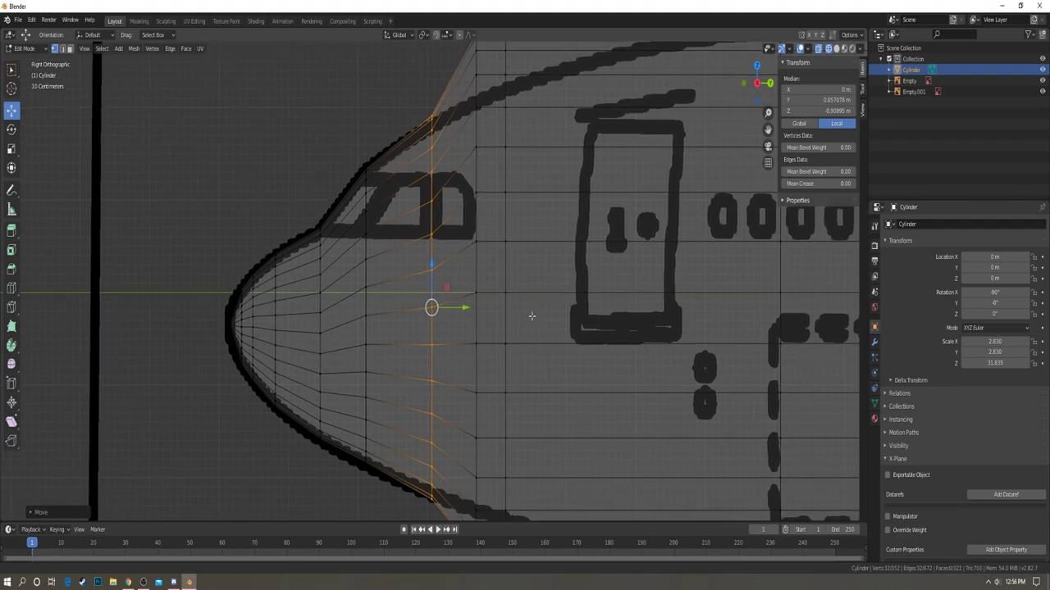
mouse_move(531, 316)
shift+middle_down()
mouse_move(547, 299)
mouse_move(540, 314)
shift+middle_up()
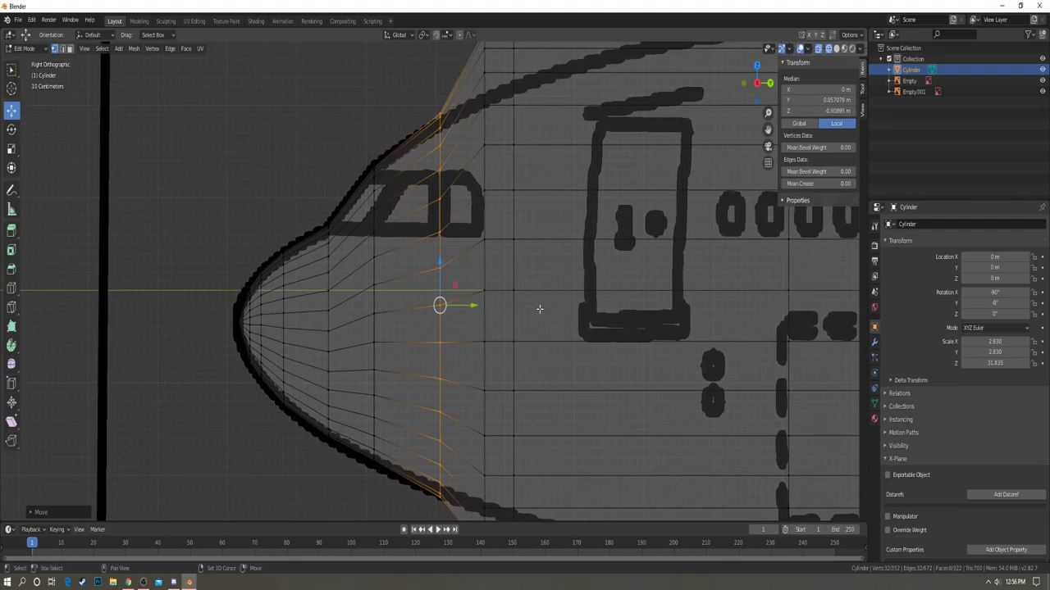
key(s)
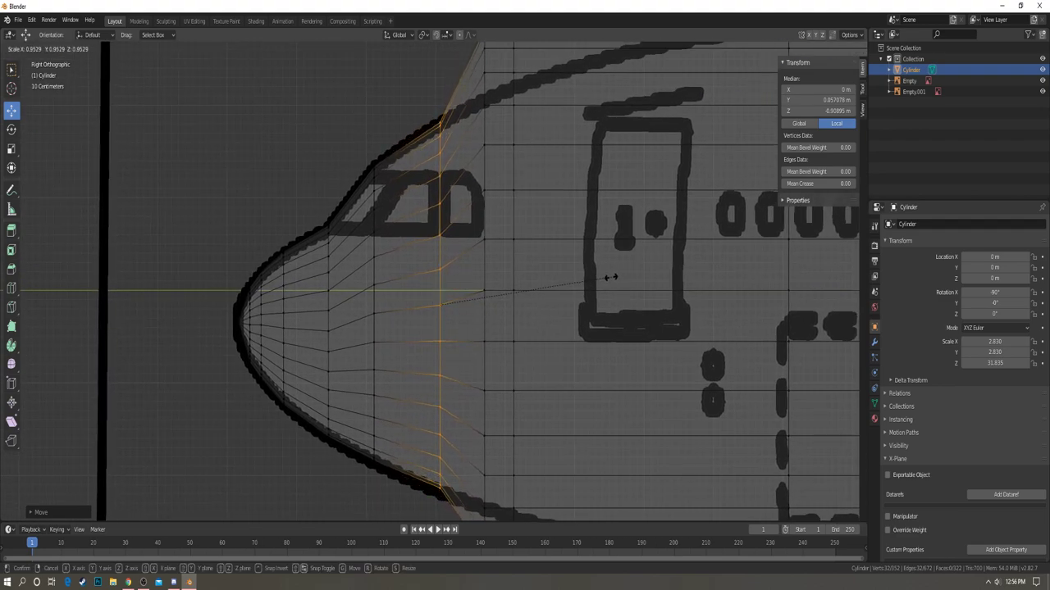
click(614, 277)
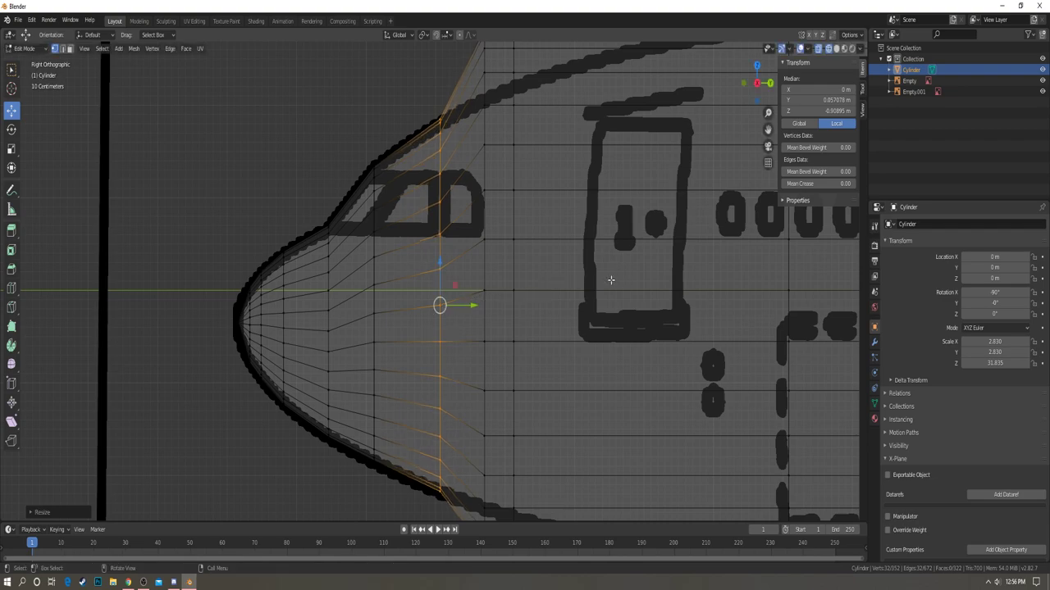
- Add a centered loop cut between the last two fitted cockpit rings and scale it slightly up to the outline
key(ctrl+r)
click(405, 144)
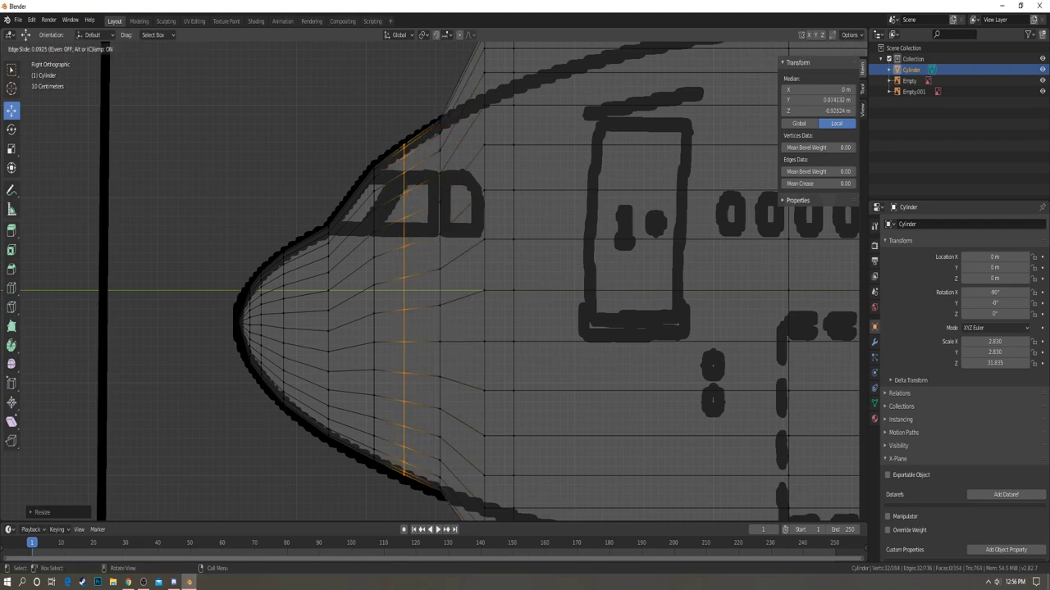
right_click(402, 144)
key(s)
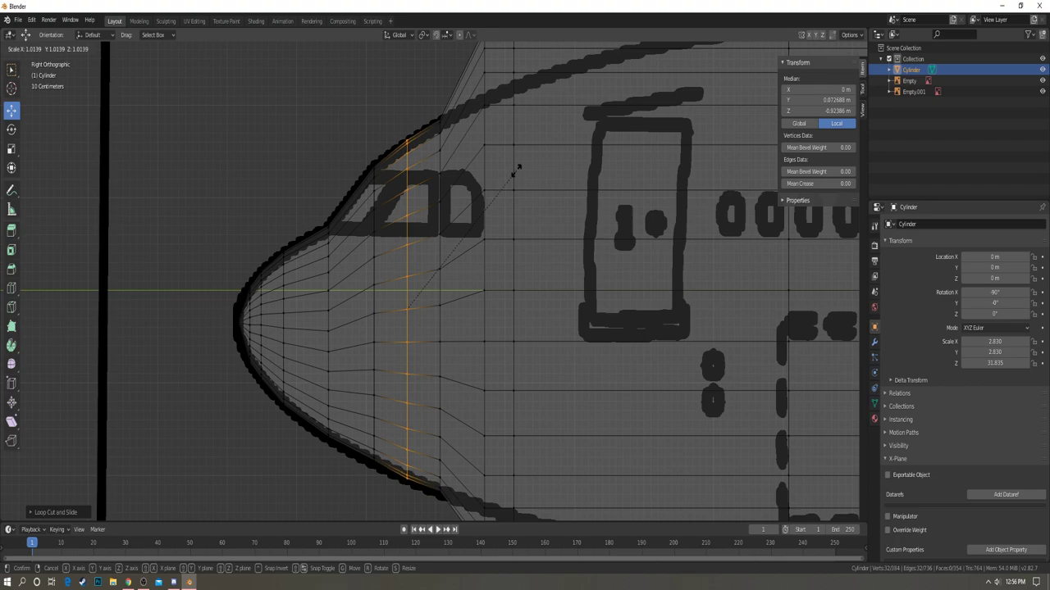
click(513, 169)
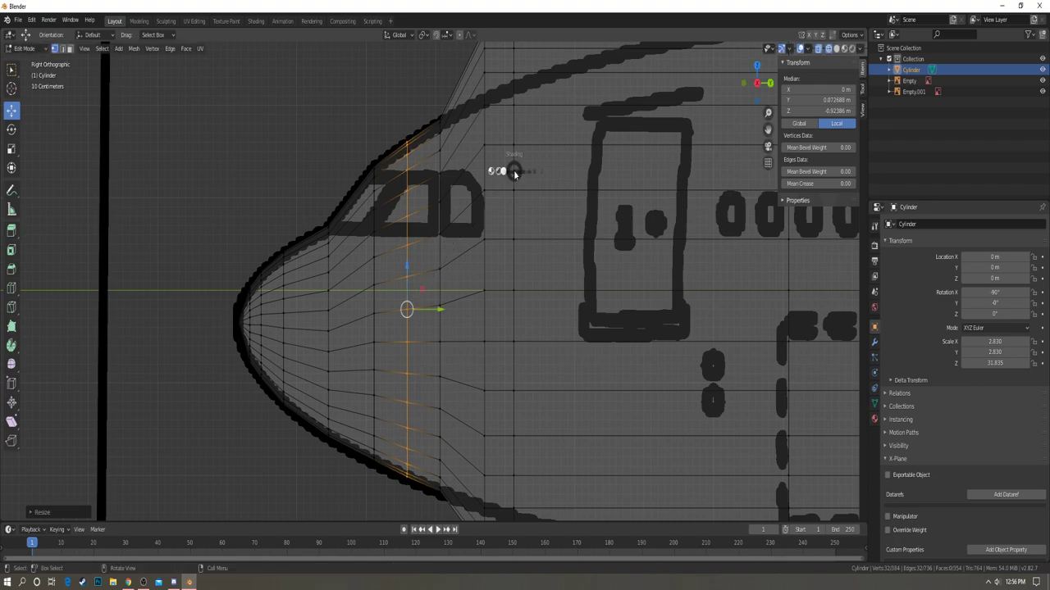
- Check the nose in solid shading, then add a loop cut just behind the windshield's upper-edge ring
key(z)
click(592, 180)
key(a)
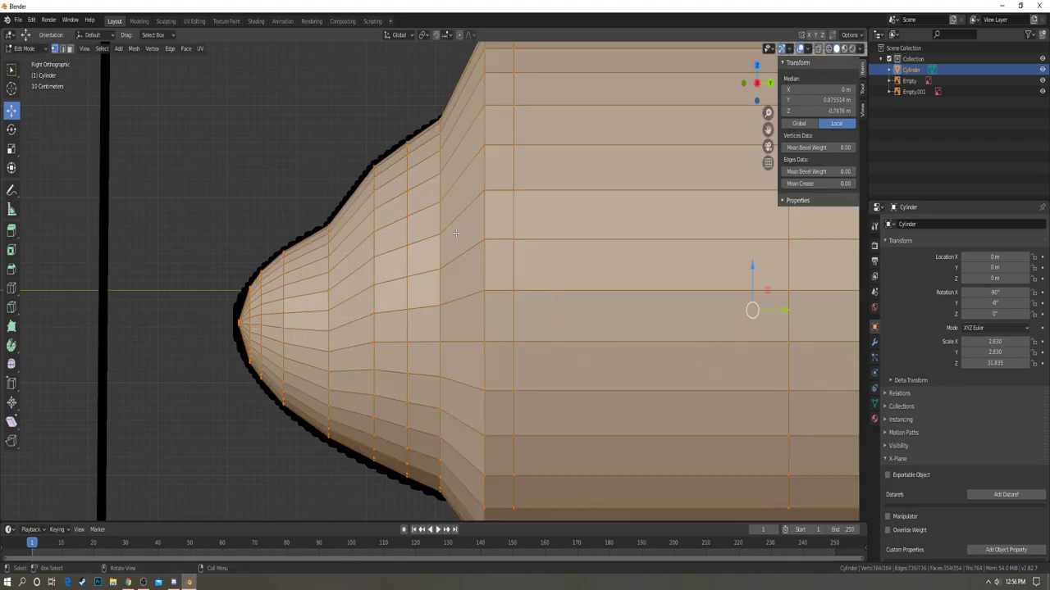
key(a)
key(z)
click(420, 232)
key(ctrl+r)
click(422, 154)
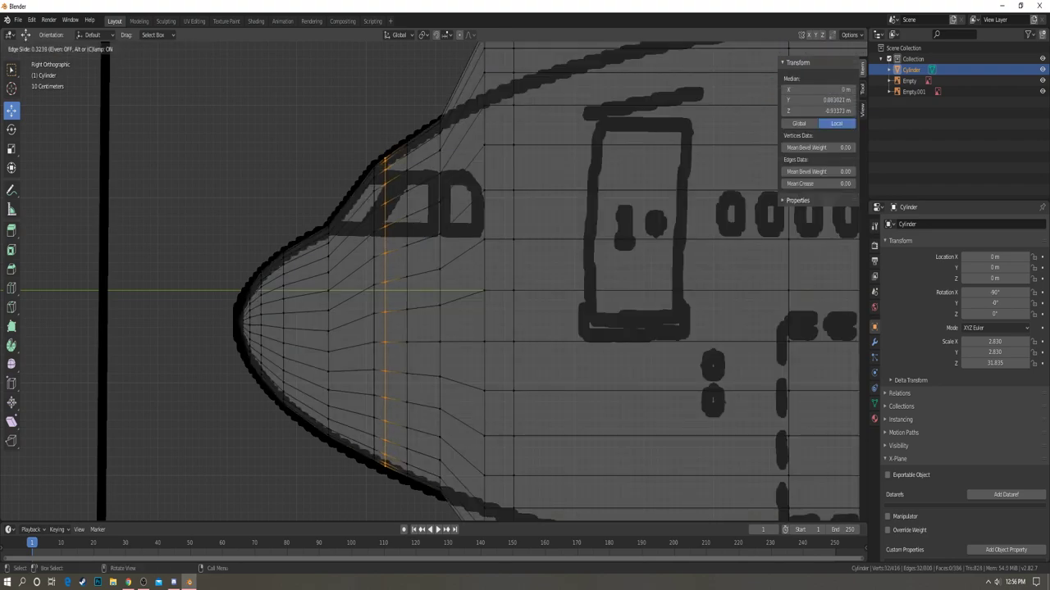
click(421, 153)
- Adjust the new loop's scale and Z height so it meets the roof curve above the windshield
scroll(422, 152, up, 3)
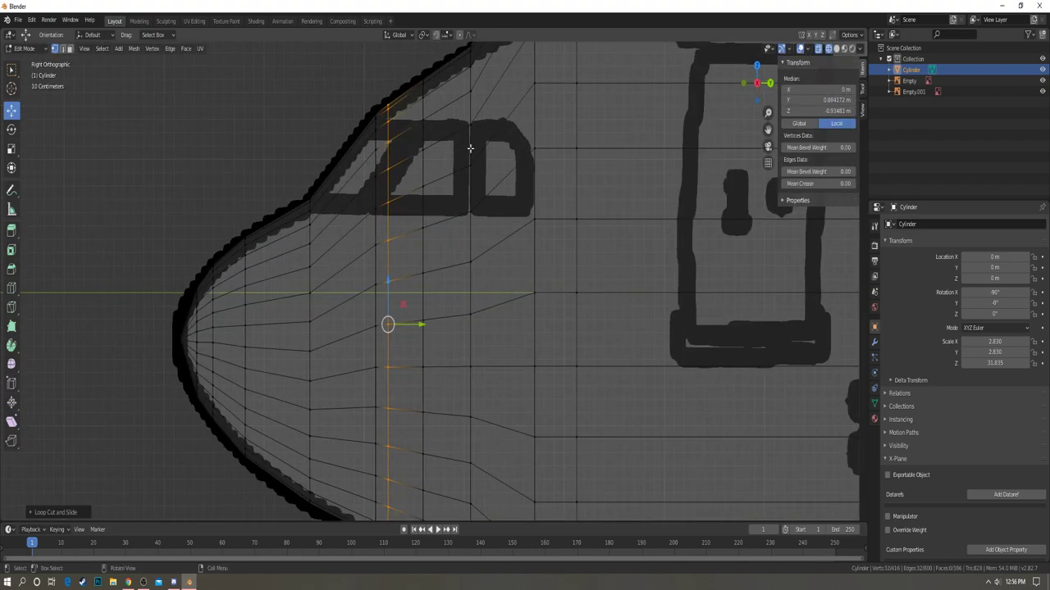
key(s)
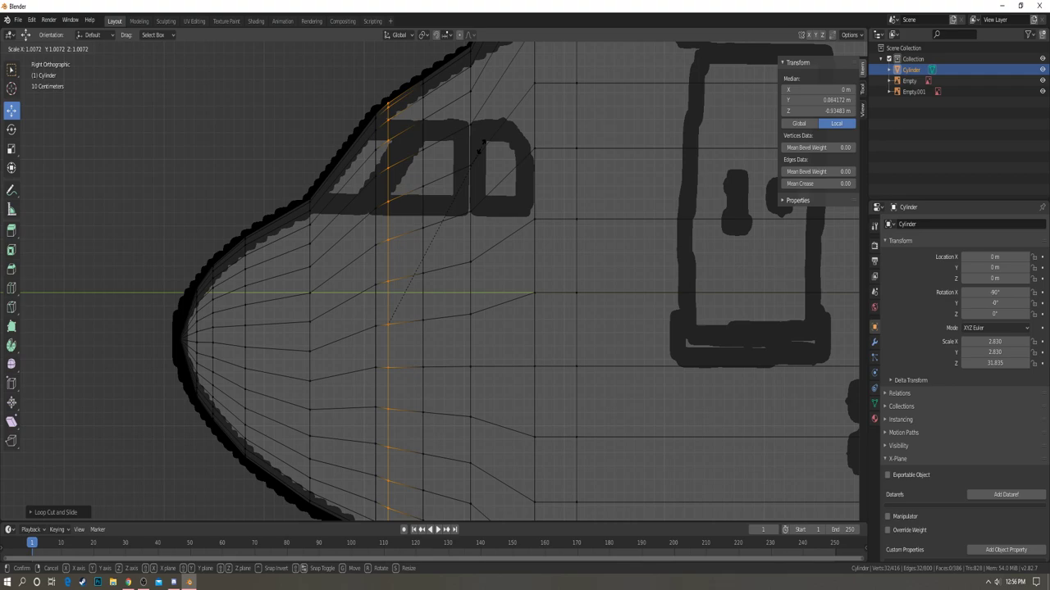
key(g)
key(z)
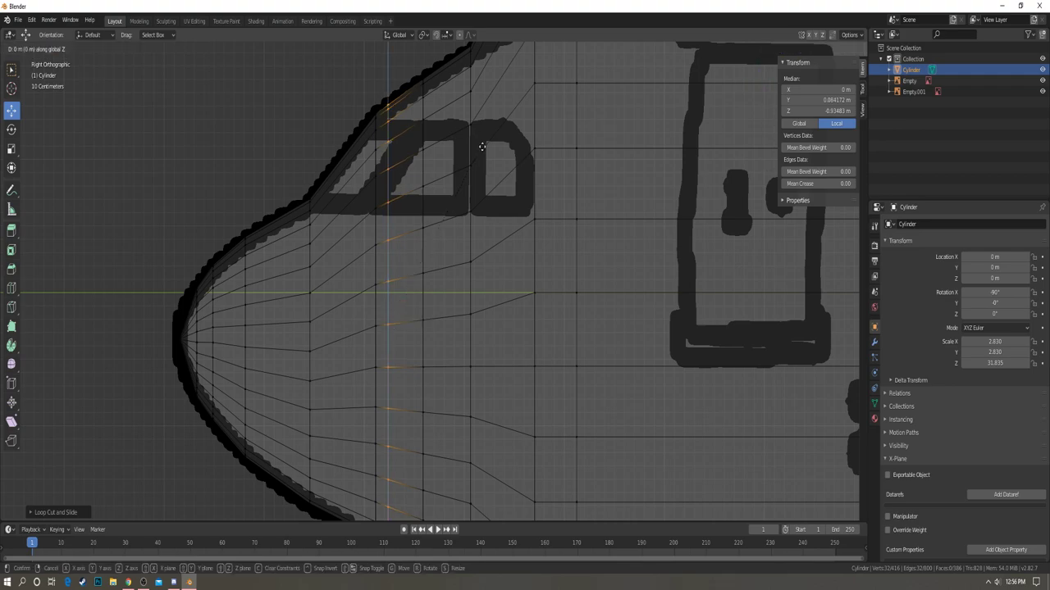
click(484, 146)
key(s)
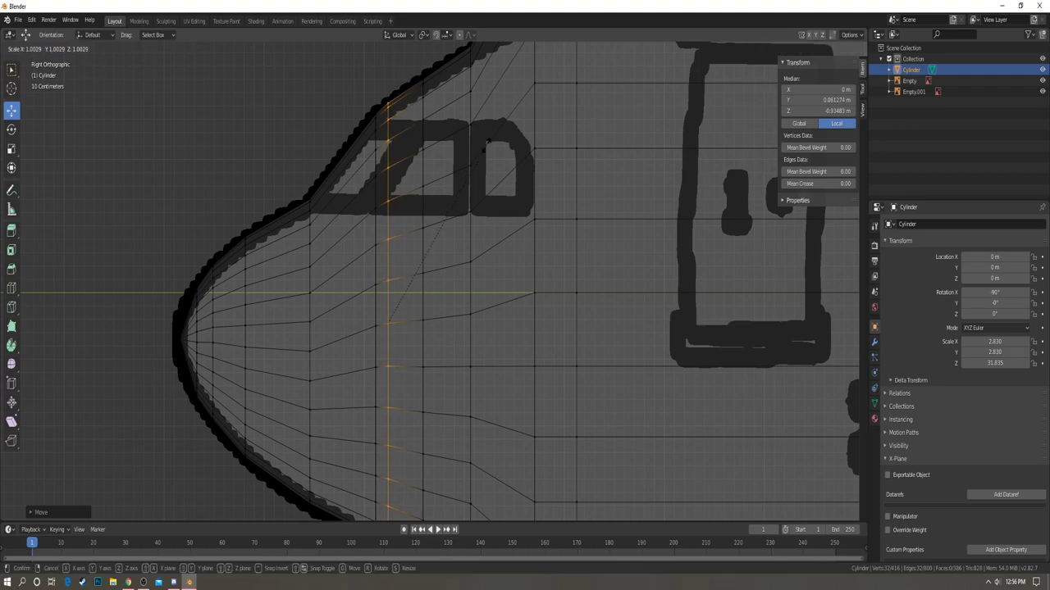
click(484, 145)
- Check the nose in solid shading, then select the loop through the middle cockpit window and check its scale
shift+middle_drag(451, 191, 462, 130)
key(alt+z)
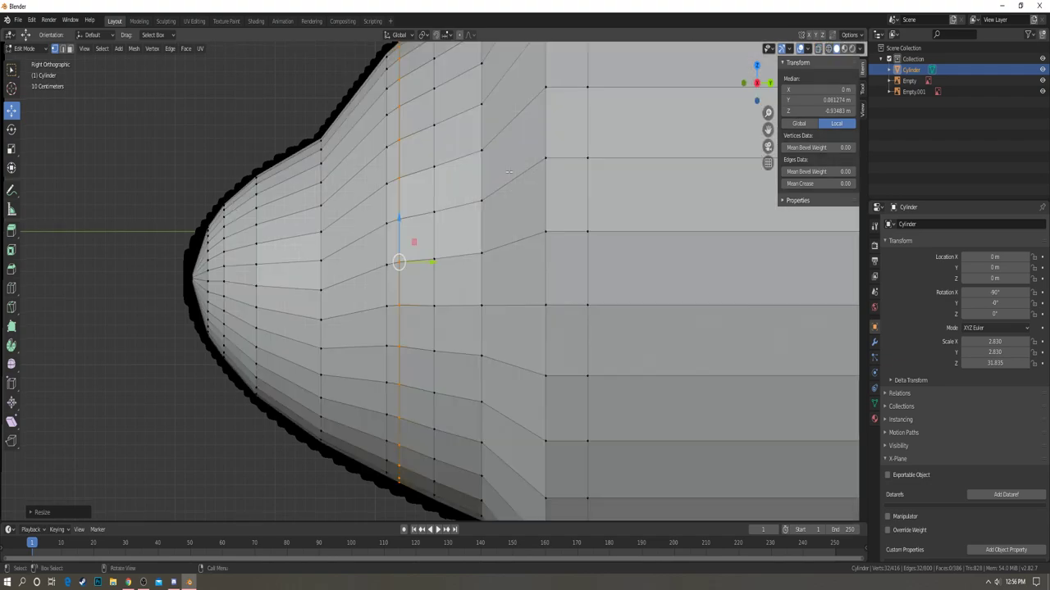
key(alt+a)
scroll(504, 175, down, 2)
key(z)
click(403, 188)
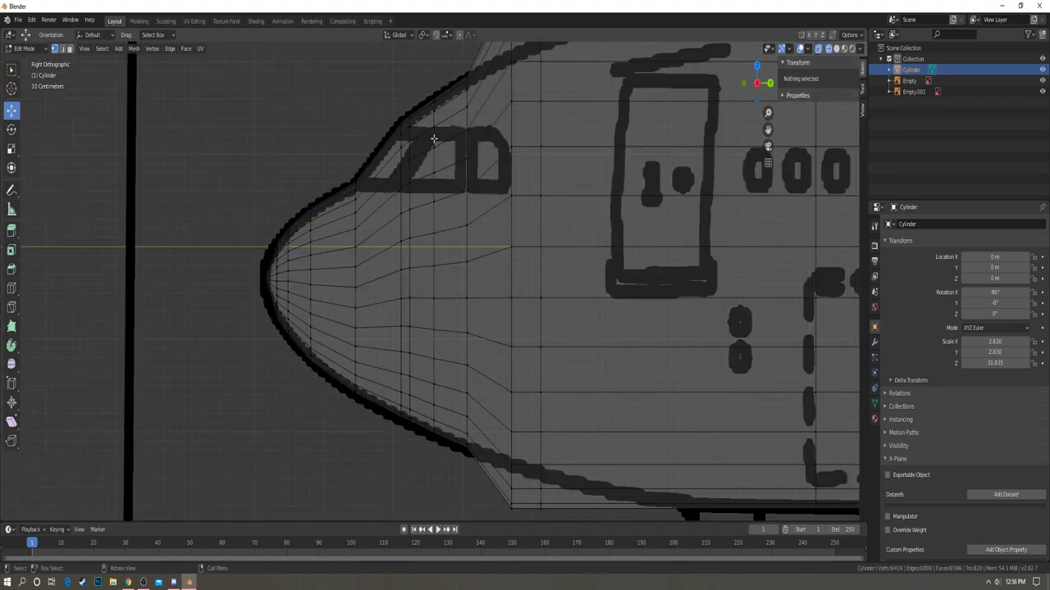
drag(431, 112, 458, 461)
scroll(533, 323, up, 2)
key(s)
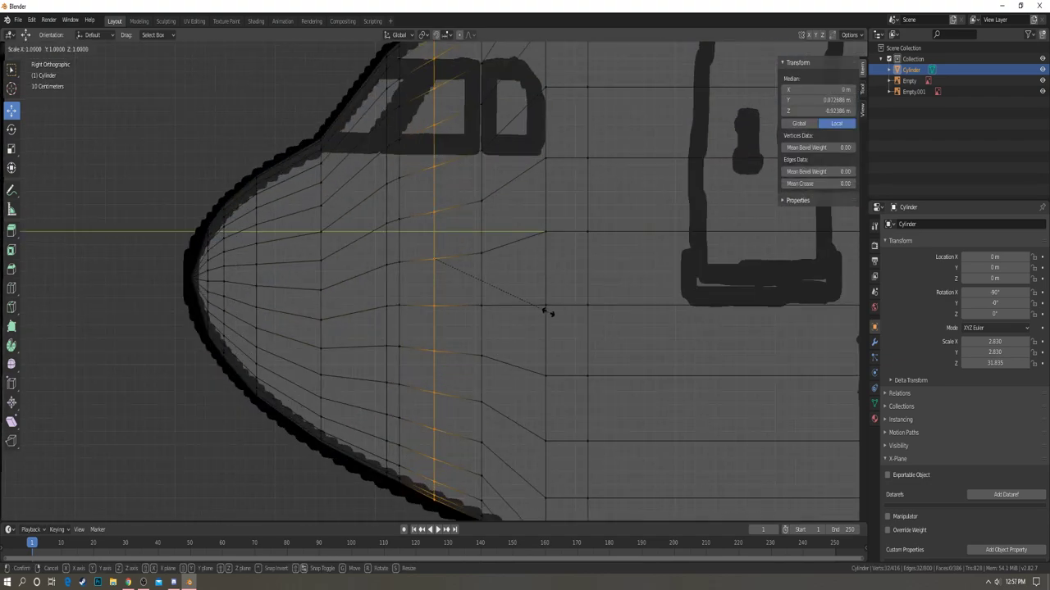
click(549, 313)
- Select the full-size vertex ring at the rear edge of the cockpit windows and scale it down toward the outline
key(z)
click(604, 312)
key(alt+a)
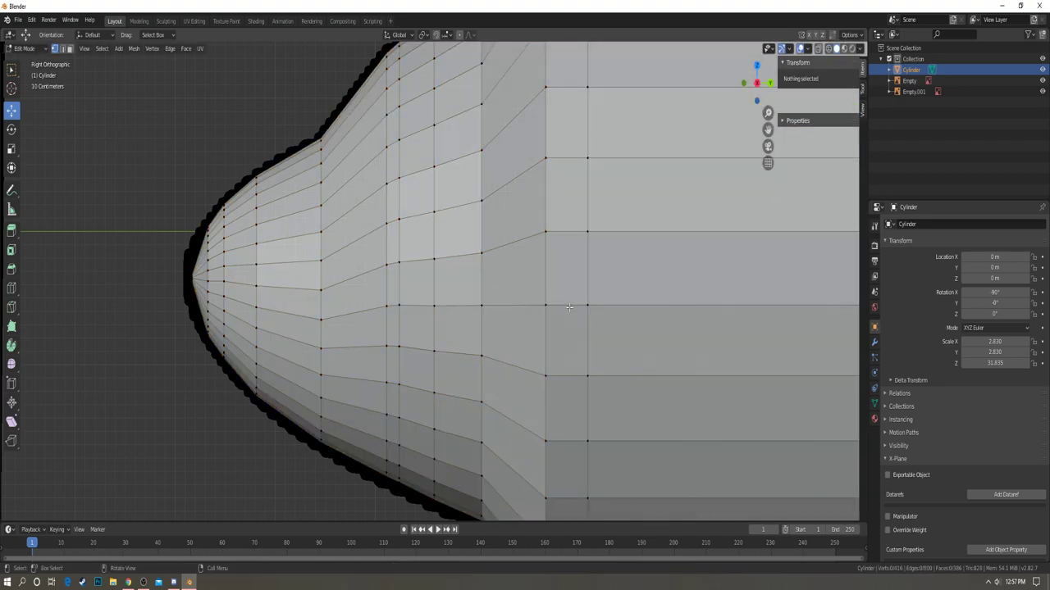
scroll(468, 283, down, 2)
scroll(468, 283, down, 2)
shift+middle_drag(556, 244, 465, 286)
key(z)
click(425, 272)
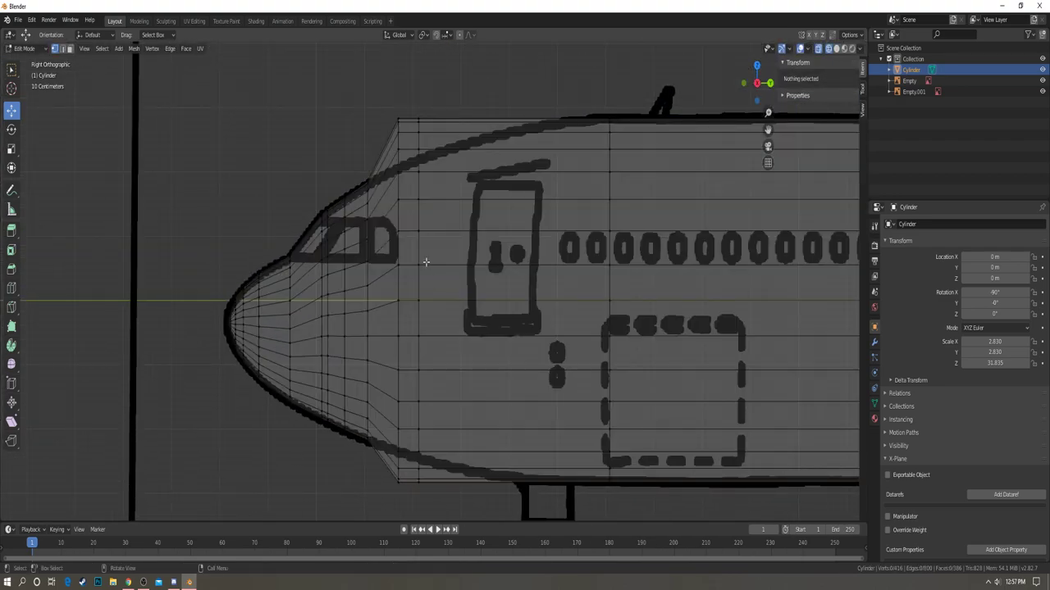
key(b)
drag(395, 108, 410, 529)
key(s)
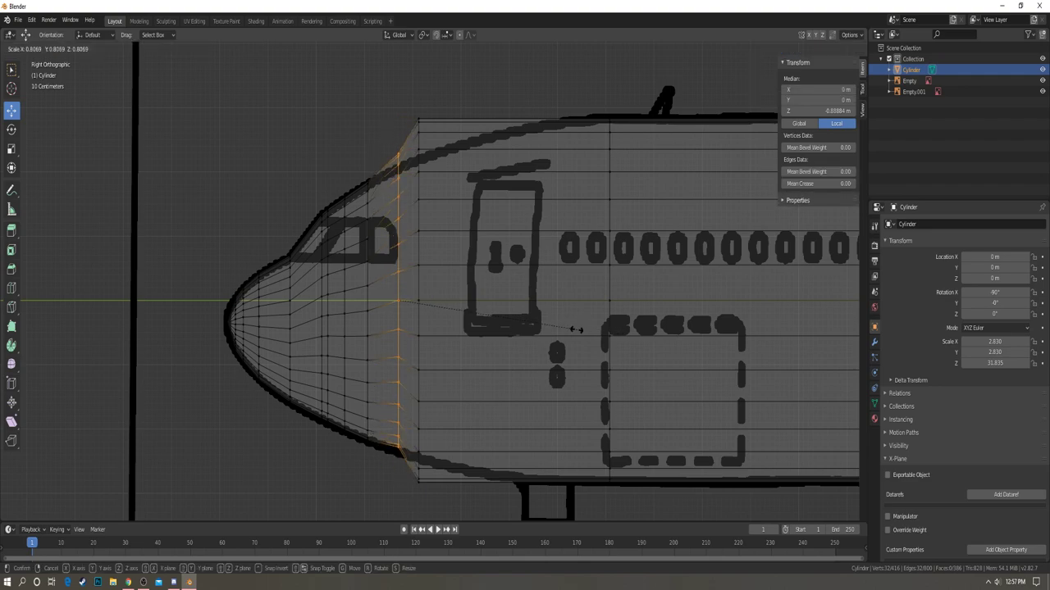
click(576, 330)
- Lower the ring behind the cockpit windows along Z until it sits centered in the outline
key(g)
key(z)
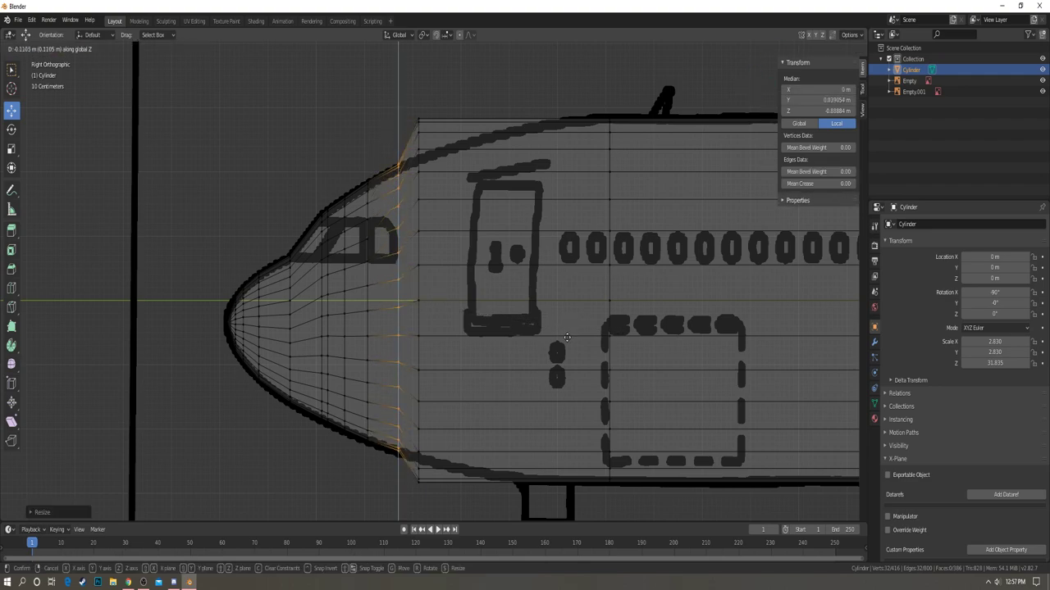
click(567, 339)
key(a)
key(a)
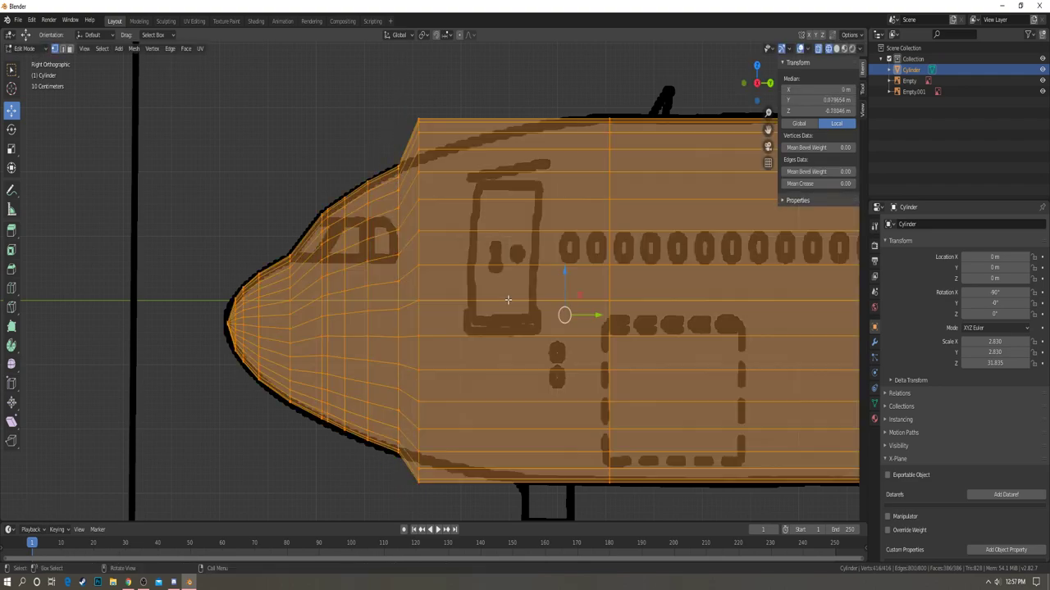
- Select the vertex ring just ahead of the front door, scale and lower it to the outline, and fine-tune its scale
key(b)
drag(416, 96, 455, 496)
key(s)
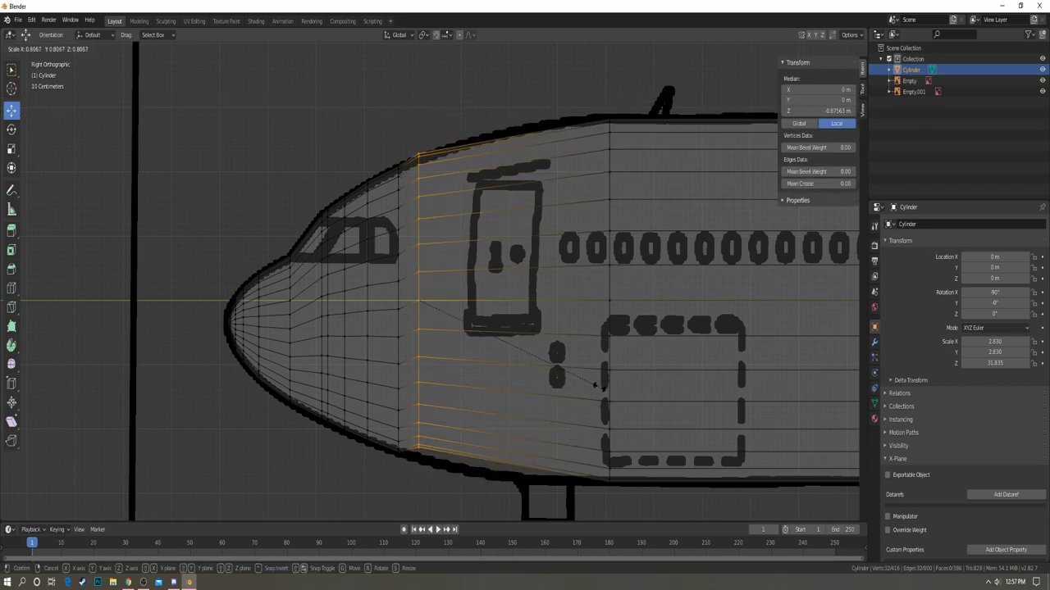
click(597, 386)
key(g)
key(z)
click(596, 397)
key(s)
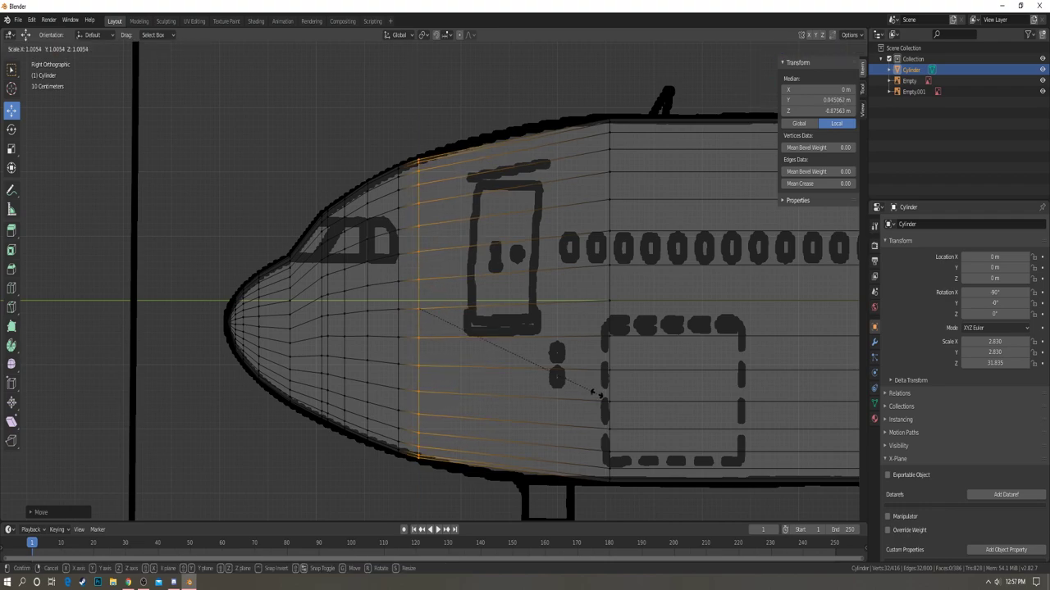
click(597, 394)
- Add a loop cut through the front door area and scale it up to meet the fuselage outline
key(alt+a)
key(ctrl+r)
click(527, 128)
click(527, 128)
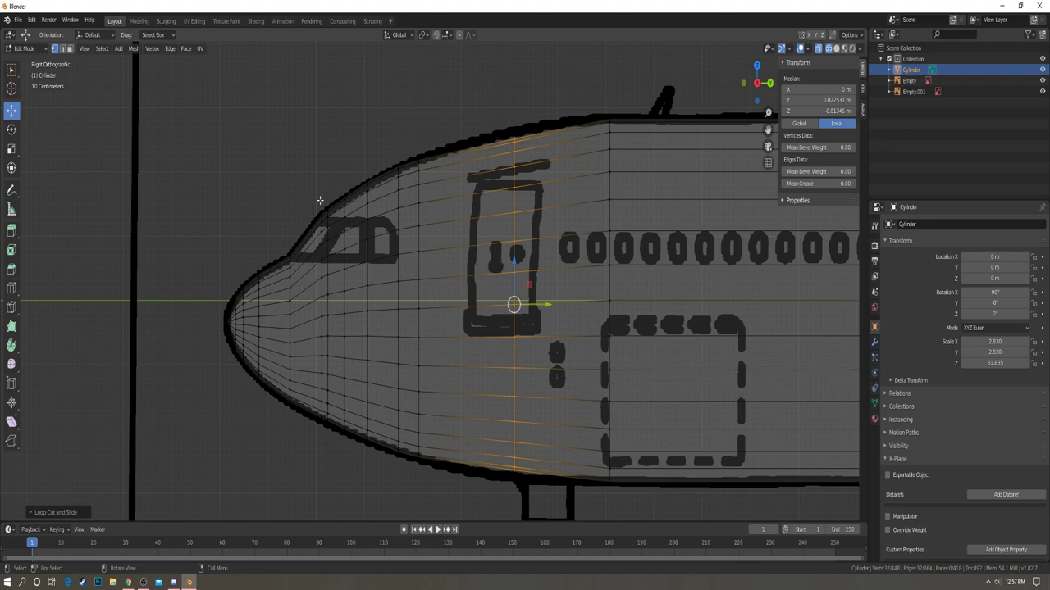
key(s)
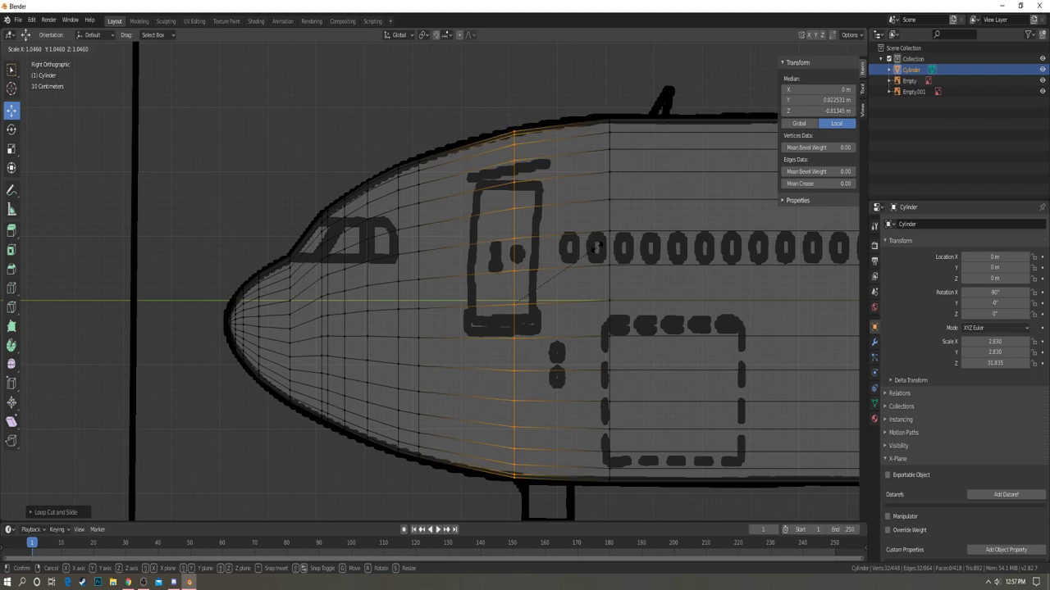
click(596, 247)
- Add a loop cut at the front door's forward edge and scale it up to the outline
key(ctrl+r)
click(464, 129)
click(464, 130)
key(s)
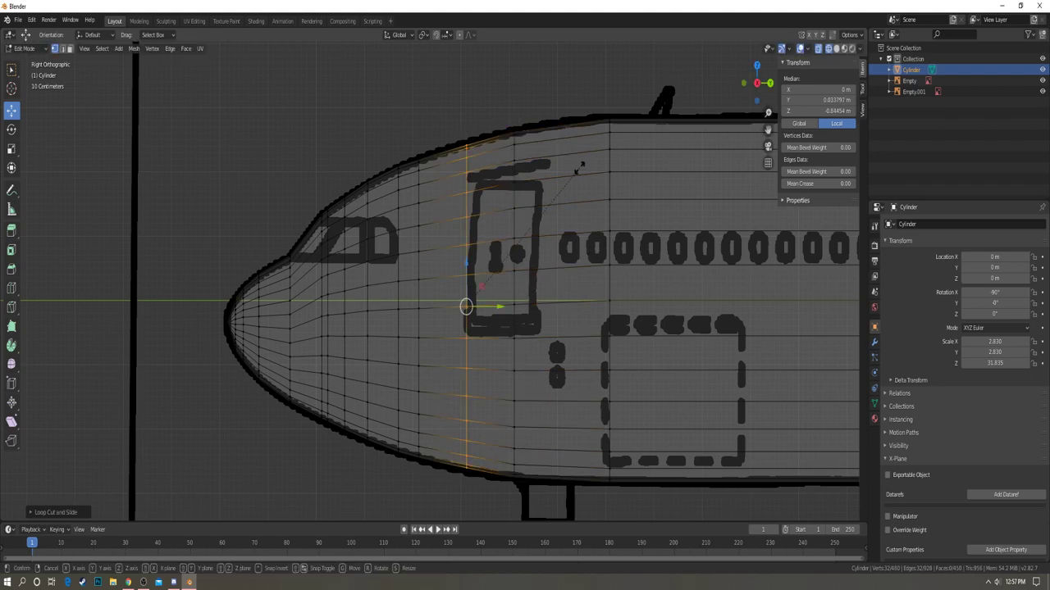
click(581, 167)
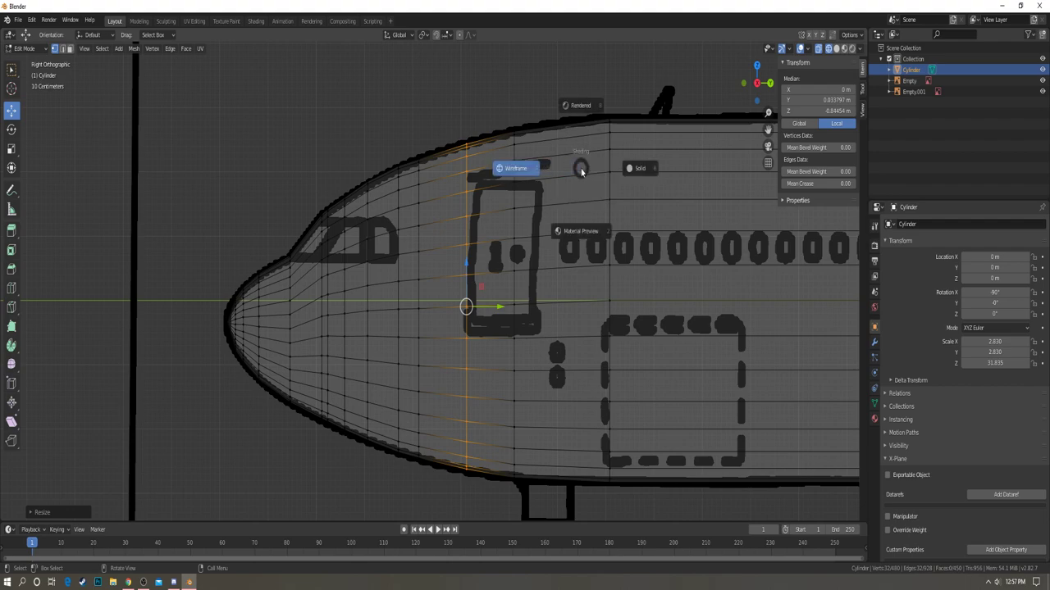
- Check the nose in solid shading, then select the ring just ahead of the door and fine-tune its scale
key(alt+z)
scroll(578, 163, up, 1)
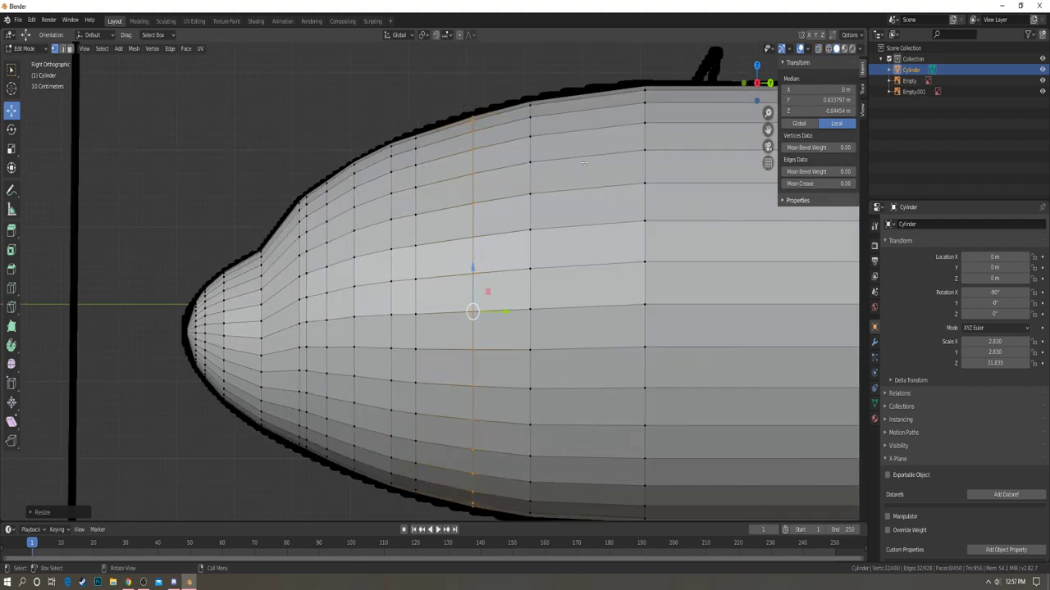
key(alt+a)
key(alt+z)
drag(406, 110, 437, 500)
key(s)
click(560, 349)
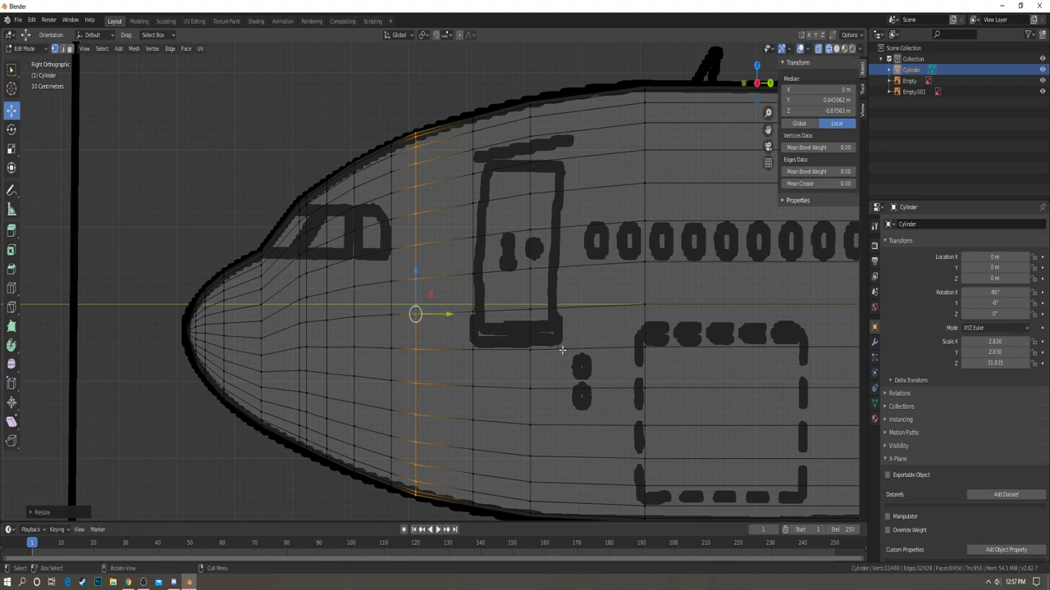
- Check the ring just ahead of the front door in solid shading and raise it slightly to meet the outline
key(alt+z)
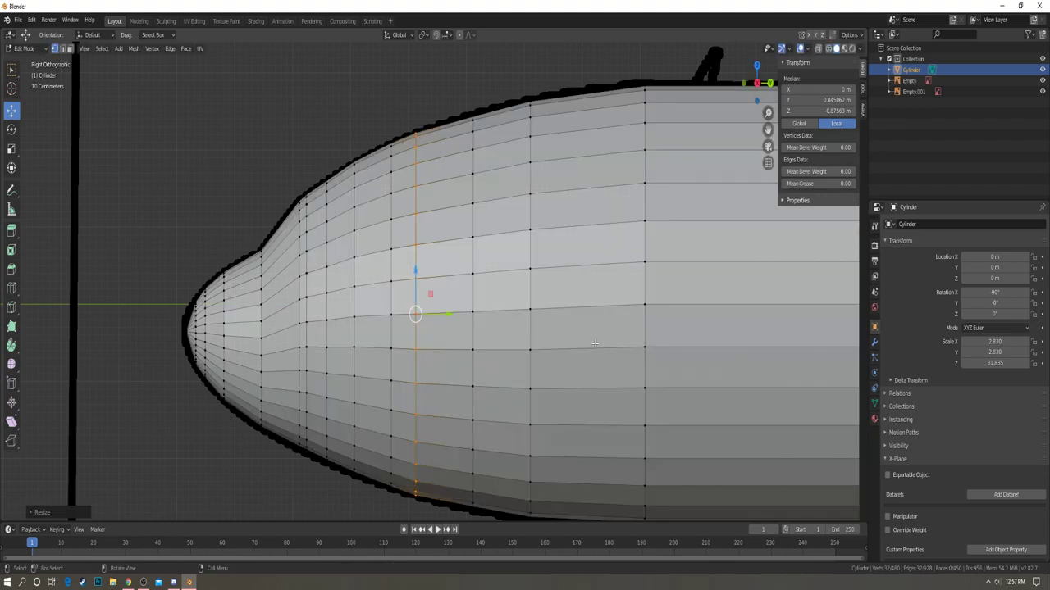
key(g)
key(z)
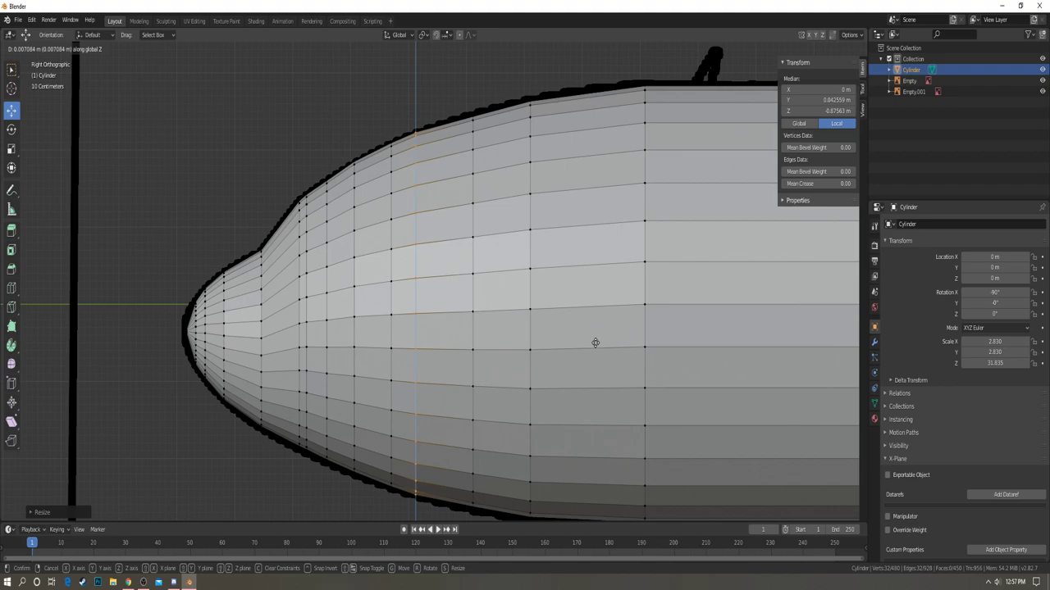
click(595, 342)
key(alt+a)
- Select the ring at the front door's forward edge and scale it up slightly to the fuselage outline
key(alt+z)
drag(458, 83, 507, 495)
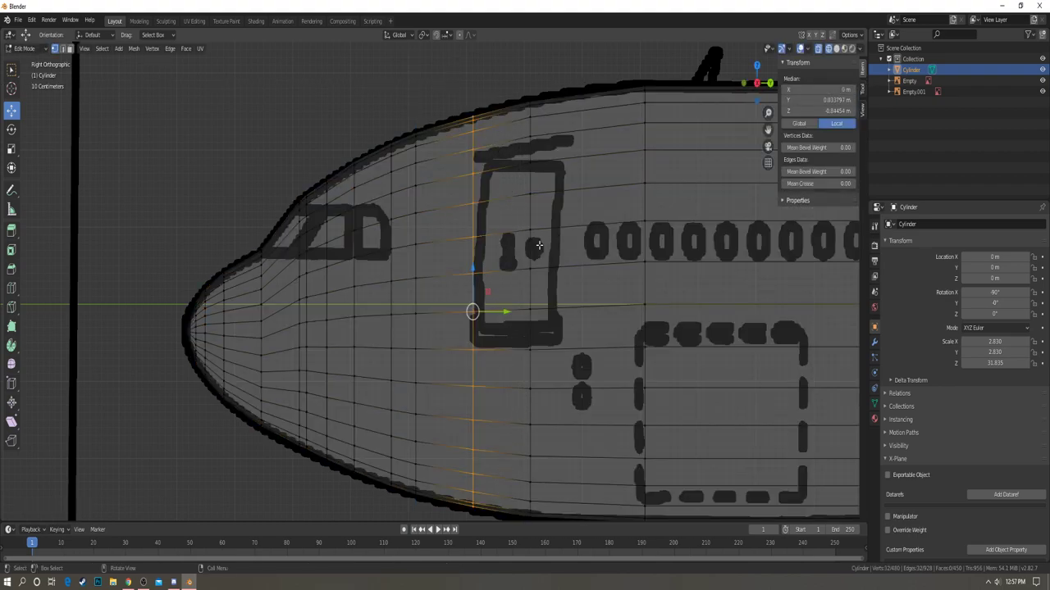
key(alt+z)
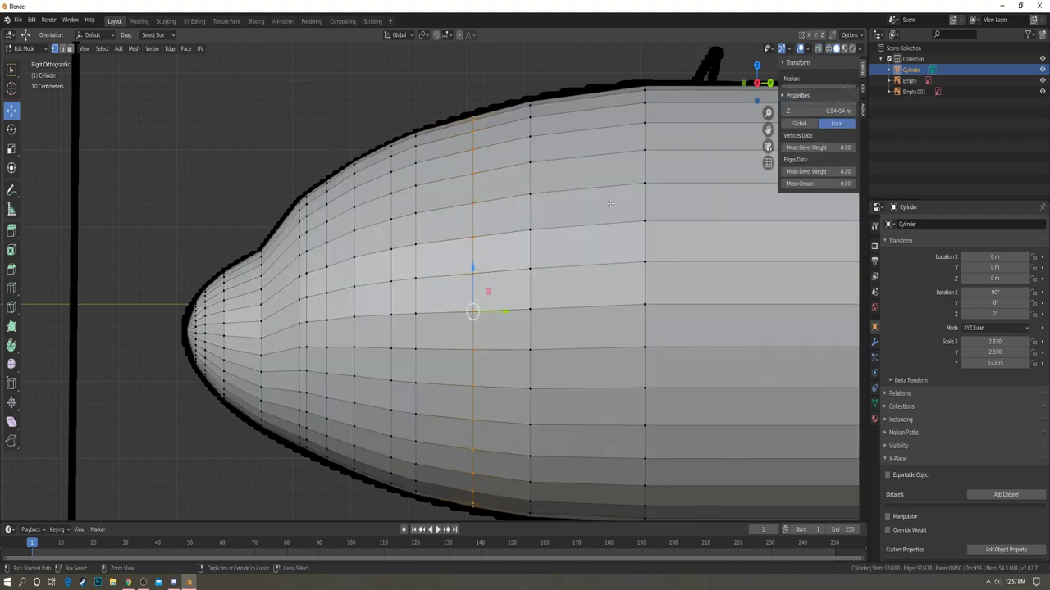
key(s)
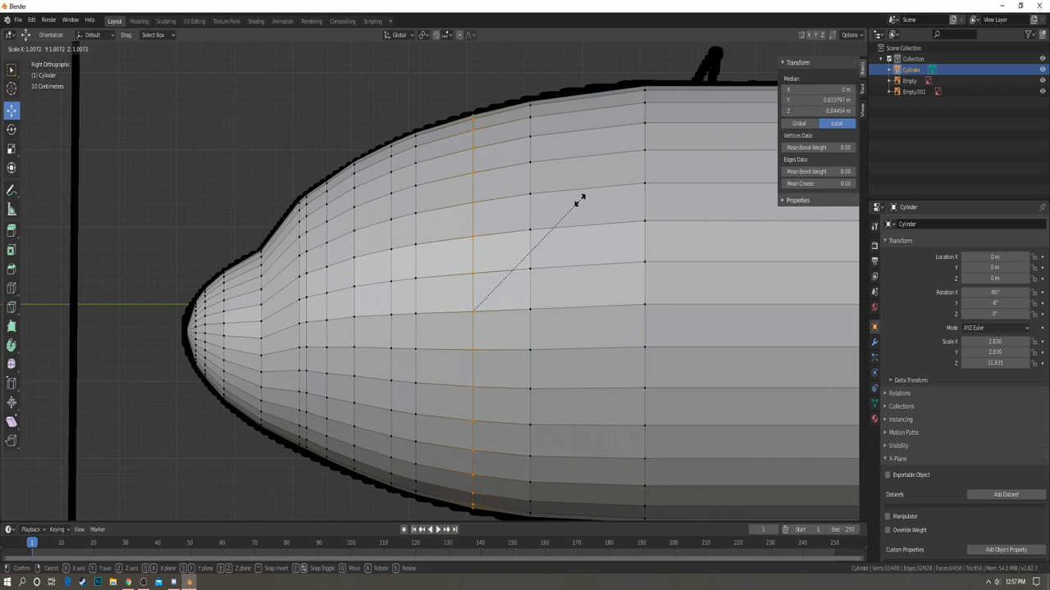
click(580, 200)
key(a)
key(a)
- Examine the fuselage along its length in side view, ending with the tail shown see-through over the blueprint
scroll(581, 189, down, 2)
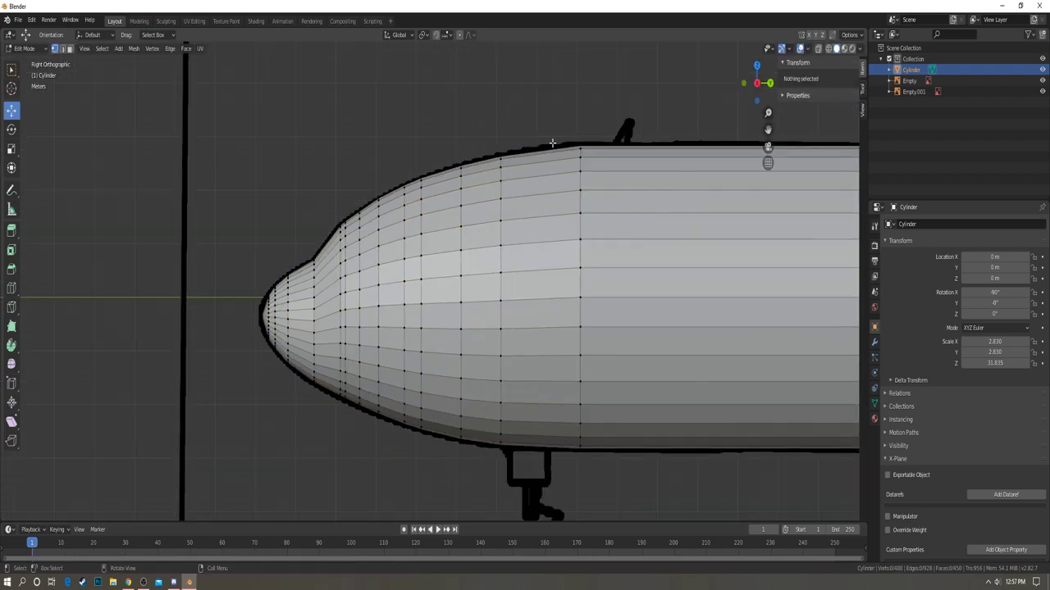
shift+middle_drag(587, 146, 484, 143)
shift+middle_drag(588, 143, 492, 141)
scroll(542, 179, down, 4)
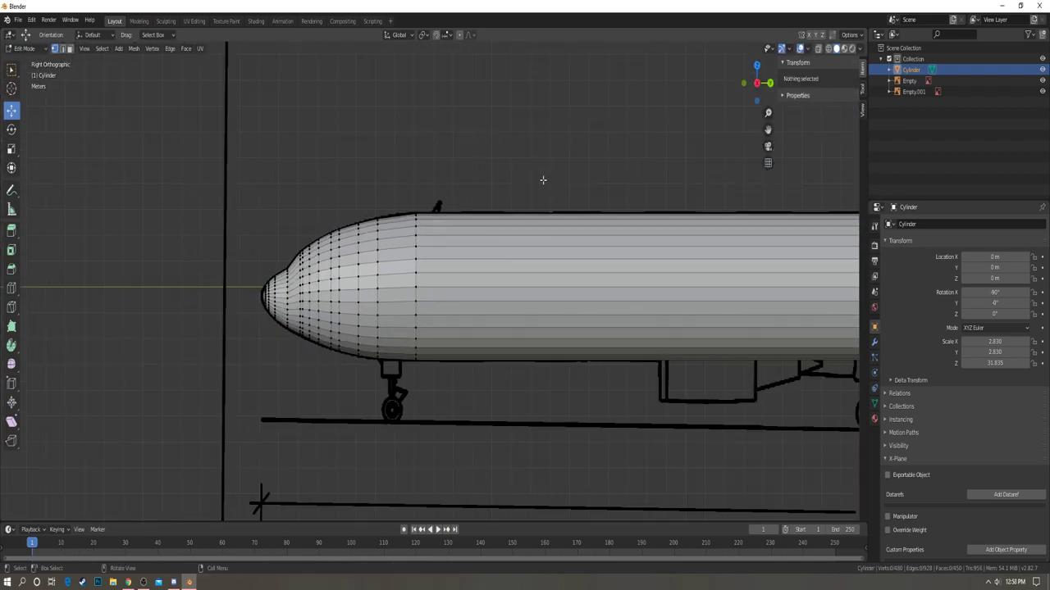
shift+middle_drag(645, 153, 448, 159)
shift+middle_drag(781, 152, 328, 161)
shift+middle_drag(783, 166, 553, 169)
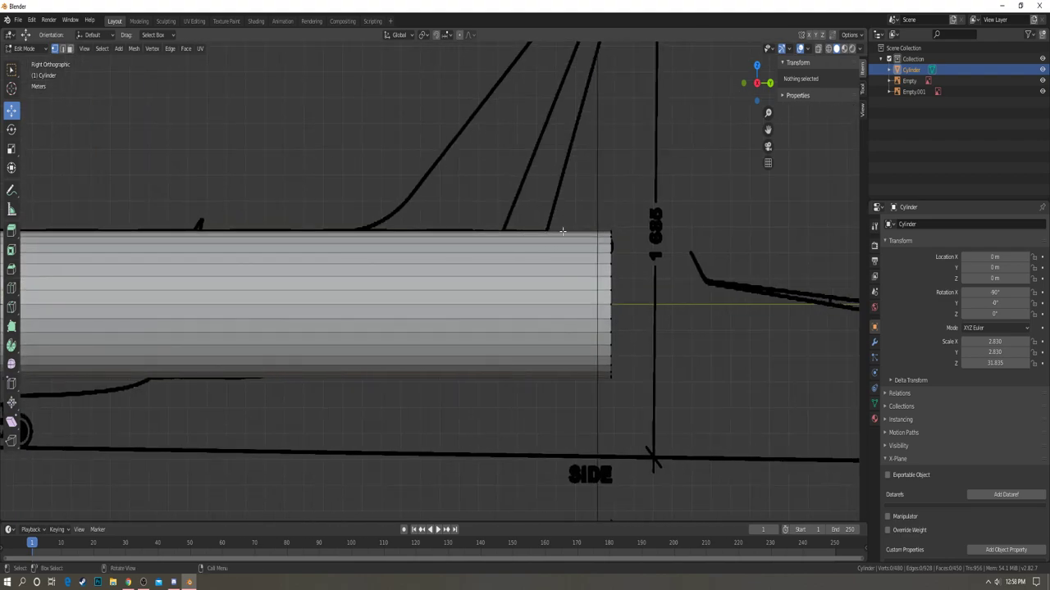
key(alt+z)
ctrl+scroll(393, 297, up, 3)
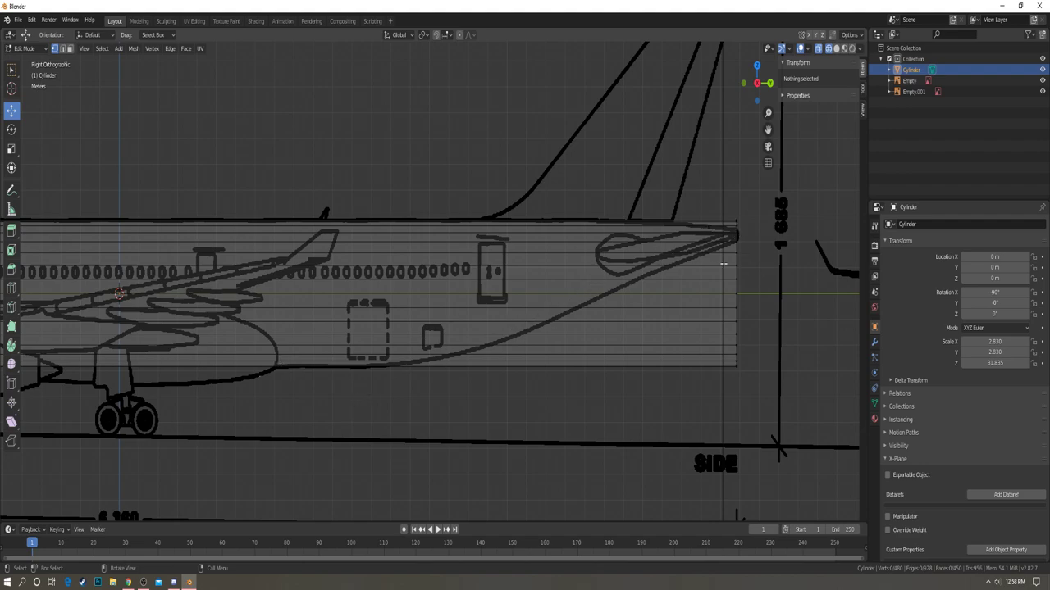
shift+middle_drag(687, 269, 443, 296)
drag(459, 197, 548, 417)
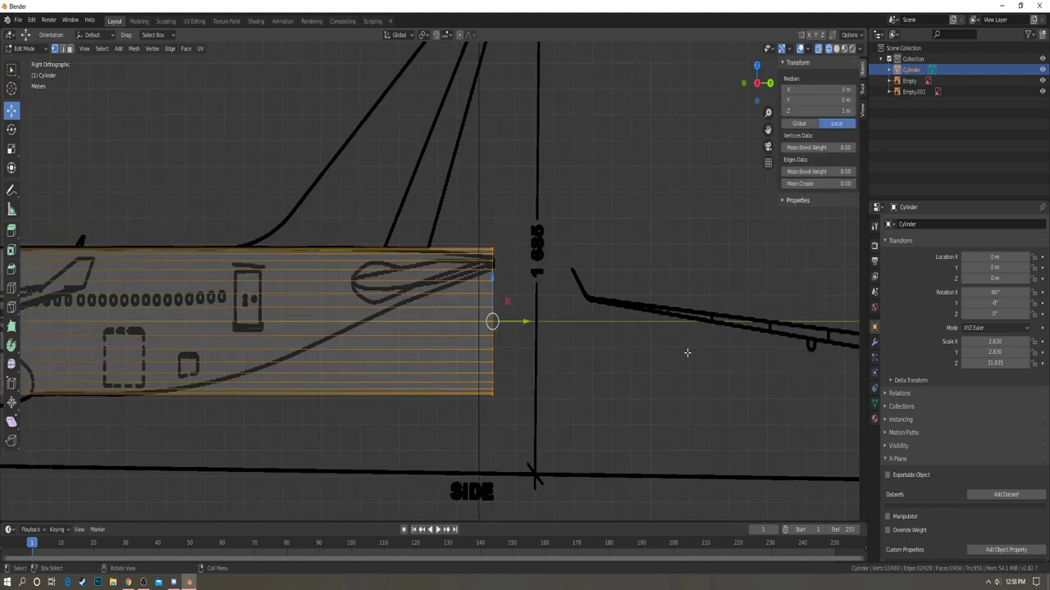
key(s)
right_click(505, 331)
- Add a loop cut around the rear fuselage just ahead of the aft cargo door, where the tail taper begins
key(ctrl+r)
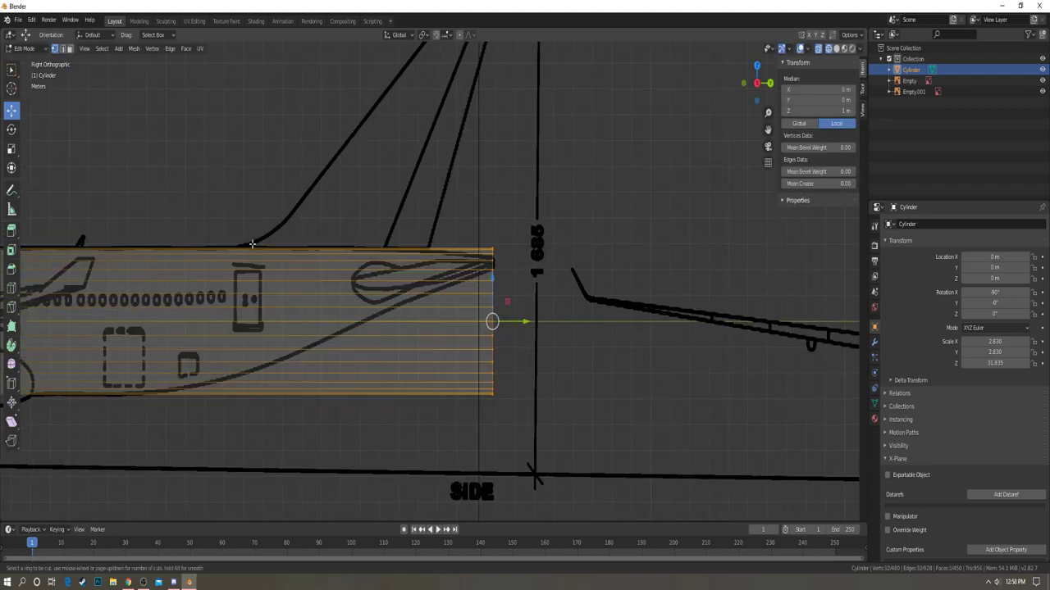
click(253, 245)
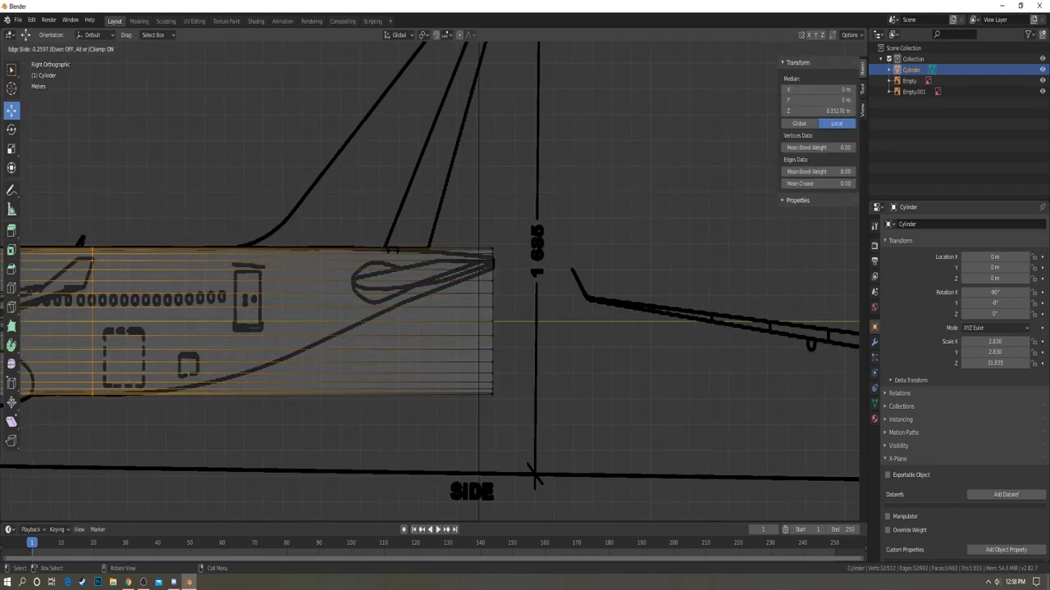
click(392, 251)
click(425, 251)
- Select the cylinder's rear end ring, scale it down and raise it to match the tail tip on the blueprint
drag(451, 206, 540, 449)
key(s)
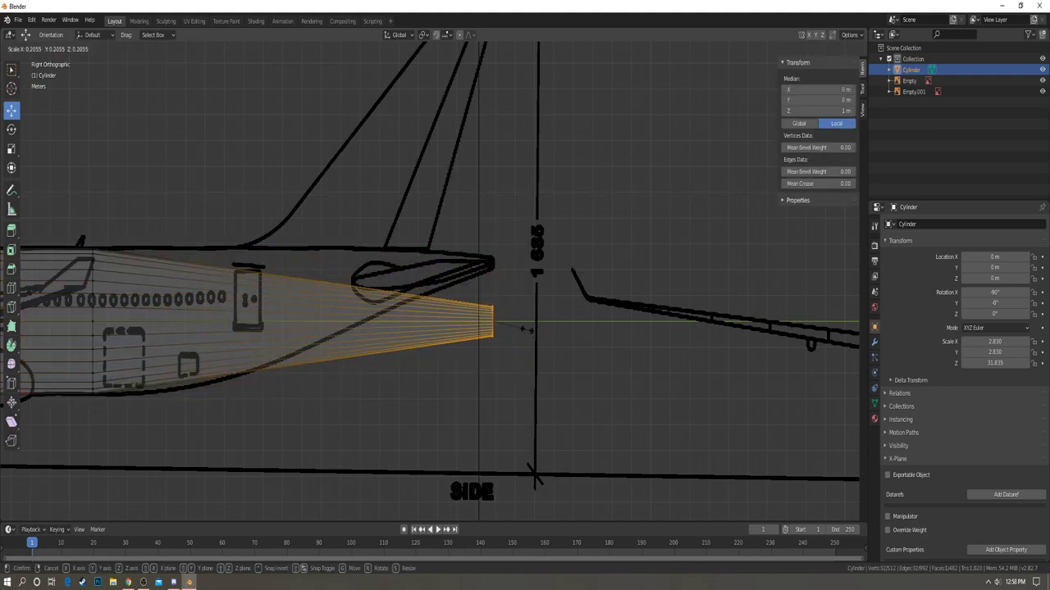
click(510, 323)
key(g)
key(z)
click(538, 295)
scroll(574, 278, up, 5)
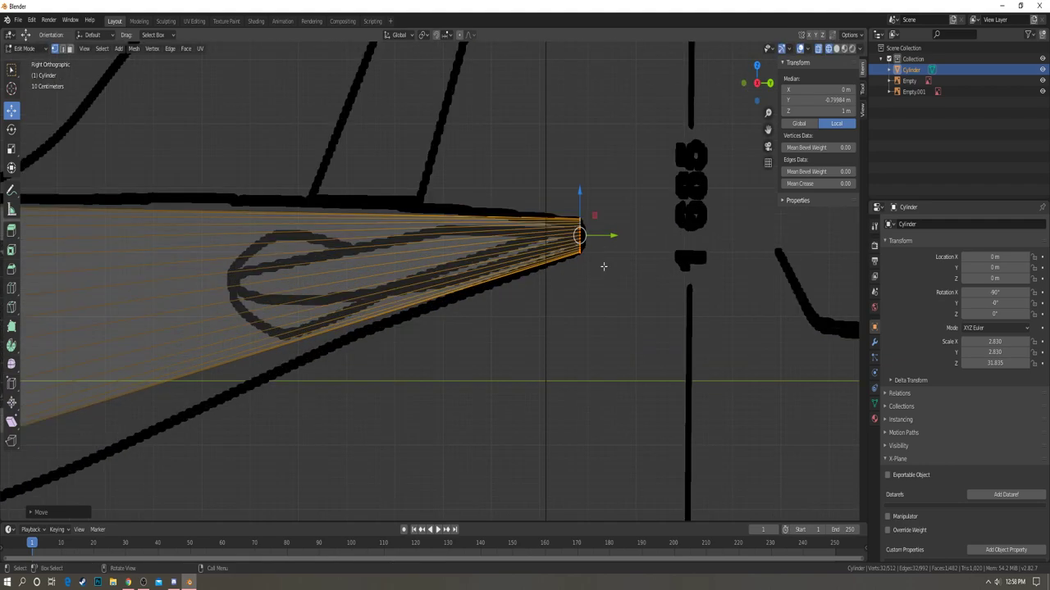
key(s)
click(651, 240)
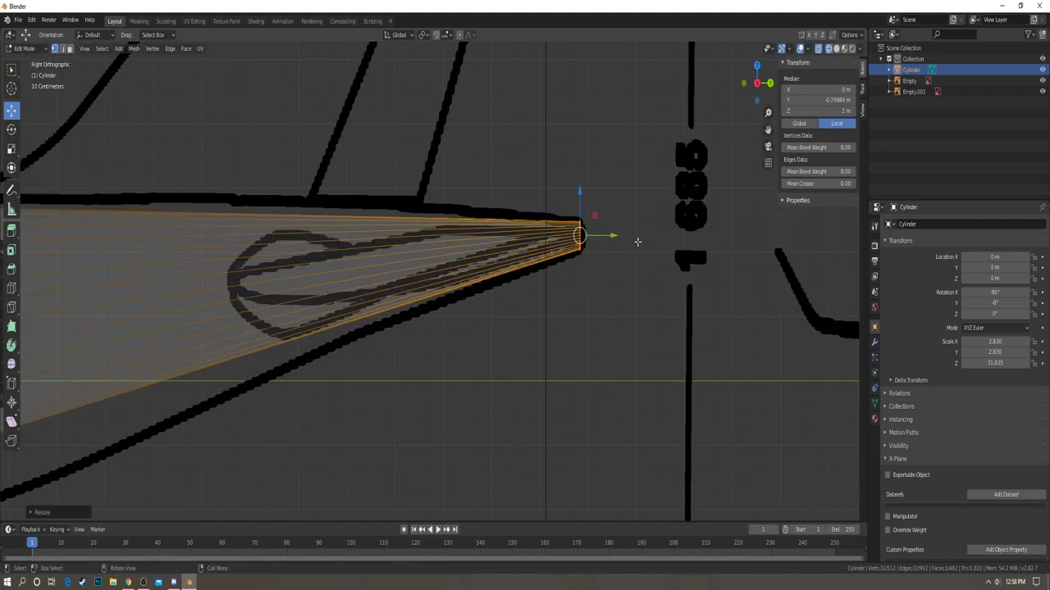
click(637, 241)
- Add a loop cut around the tapered tail section at the rear door's forward edge
scroll(370, 310, down, 4)
shift+middle_drag(263, 310, 401, 298)
key(ctrl+r)
click(400, 296)
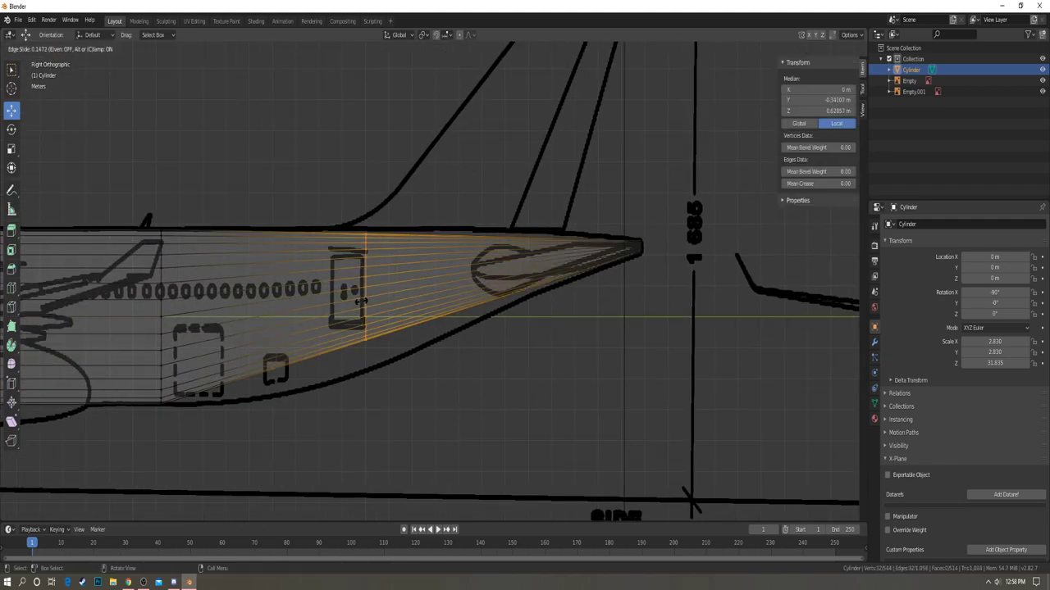
click(399, 311)
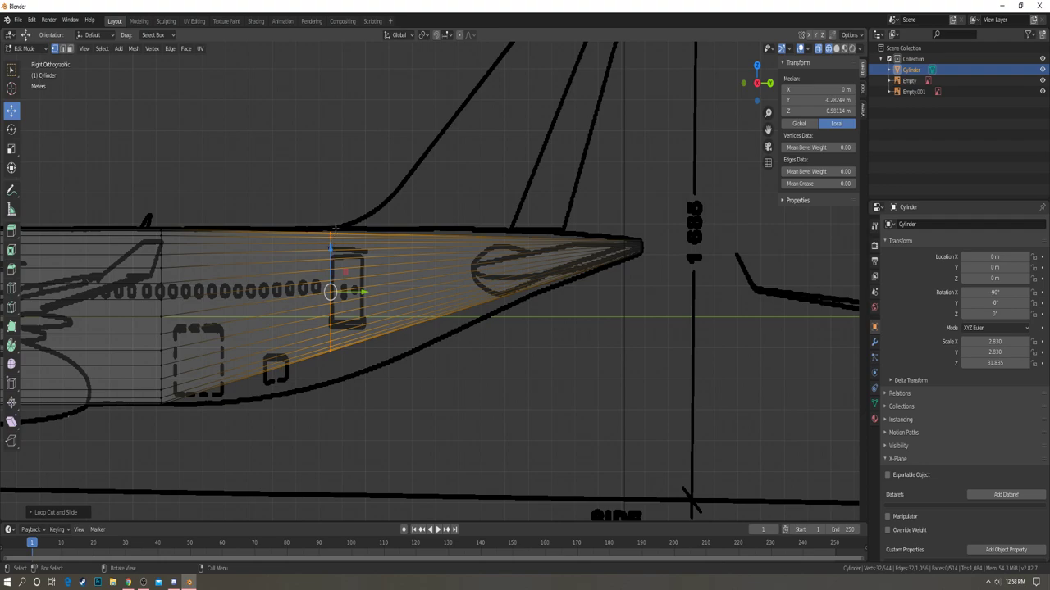
- Scale up the new ring at the rear door and lower it vertically toward the fuselage outline
shift+middle_drag(362, 225, 408, 203)
key(s)
click(493, 214)
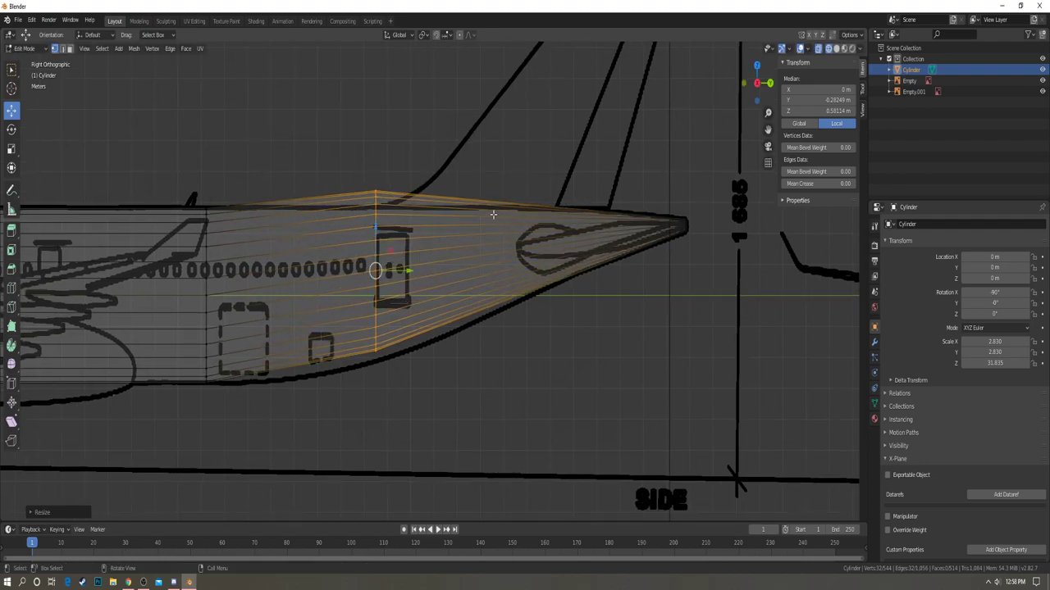
key(g)
key(z)
click(487, 230)
- Fine-tune the rear door ring's scale and height to the upper and lower outlines, leaving nothing selected
key(s)
click(478, 227)
key(g)
key(z)
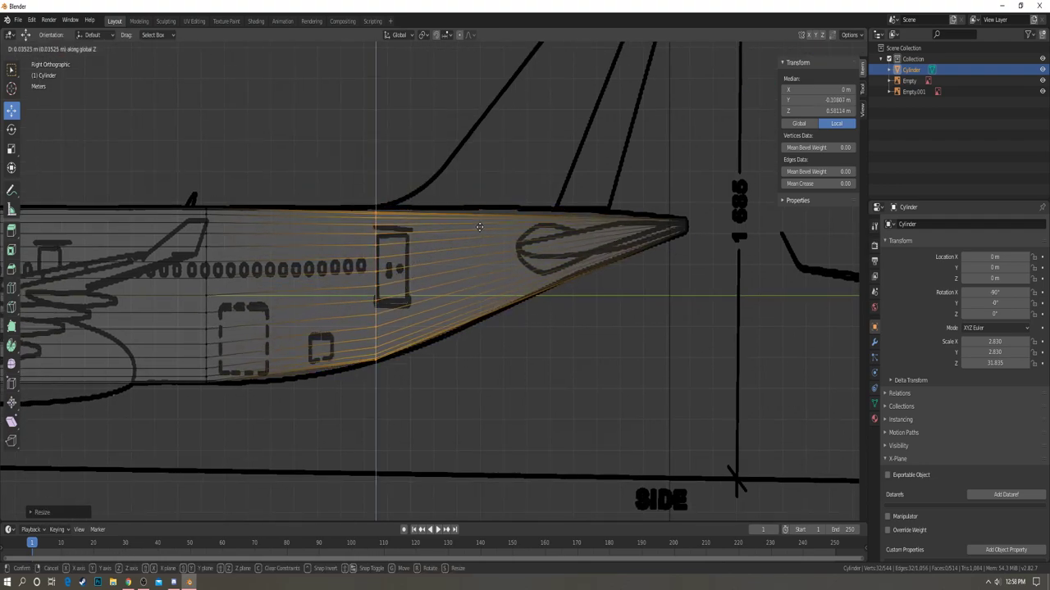
click(479, 226)
key(s)
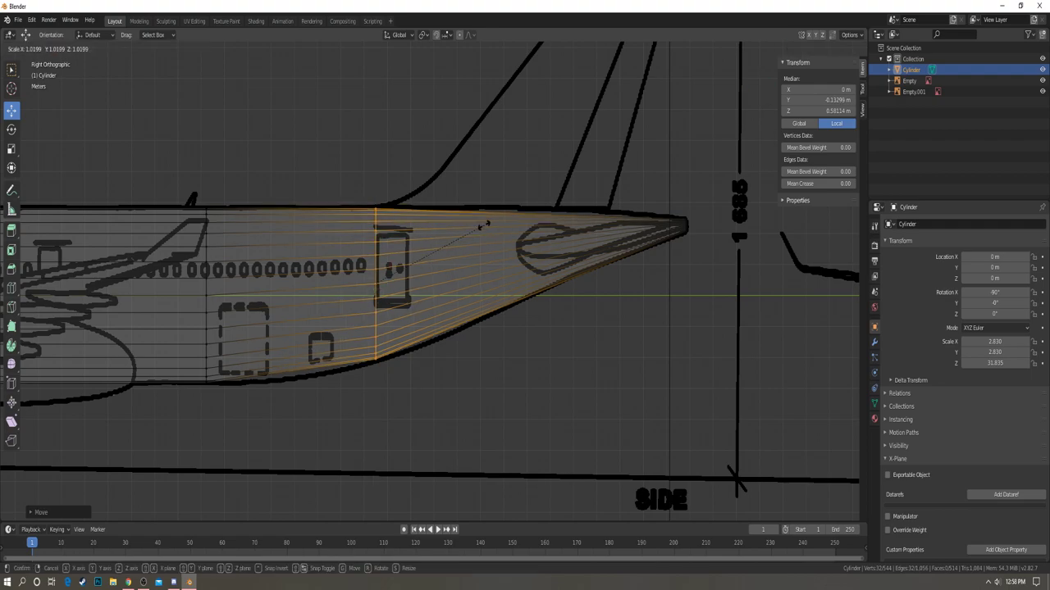
key(Escape)
key(alt+a)
- Add a loop cut at the forward end of the tailplane root and scale it up toward the outline
key(ctrl+r)
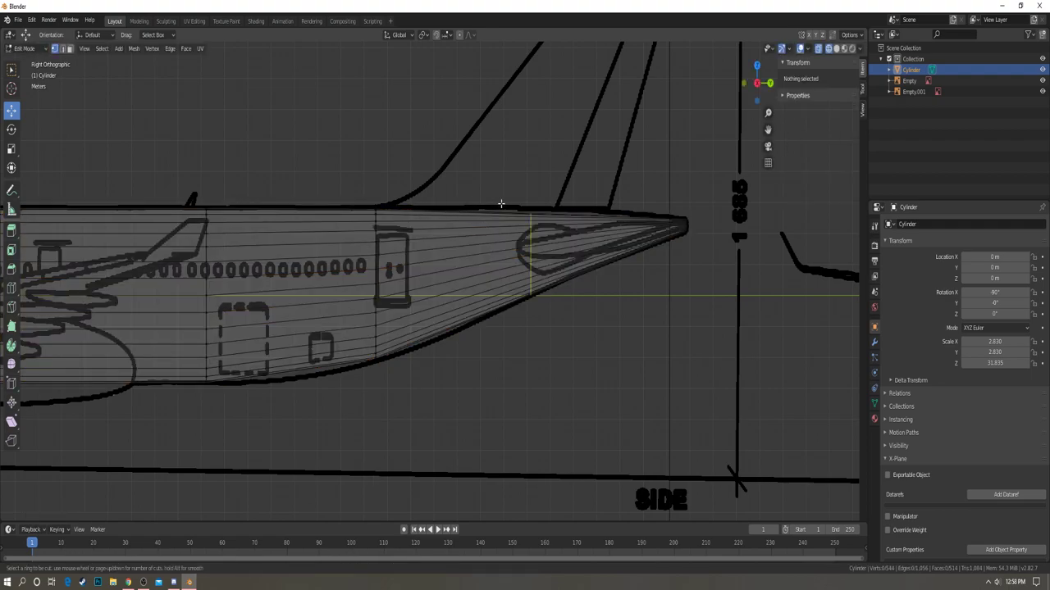
click(501, 204)
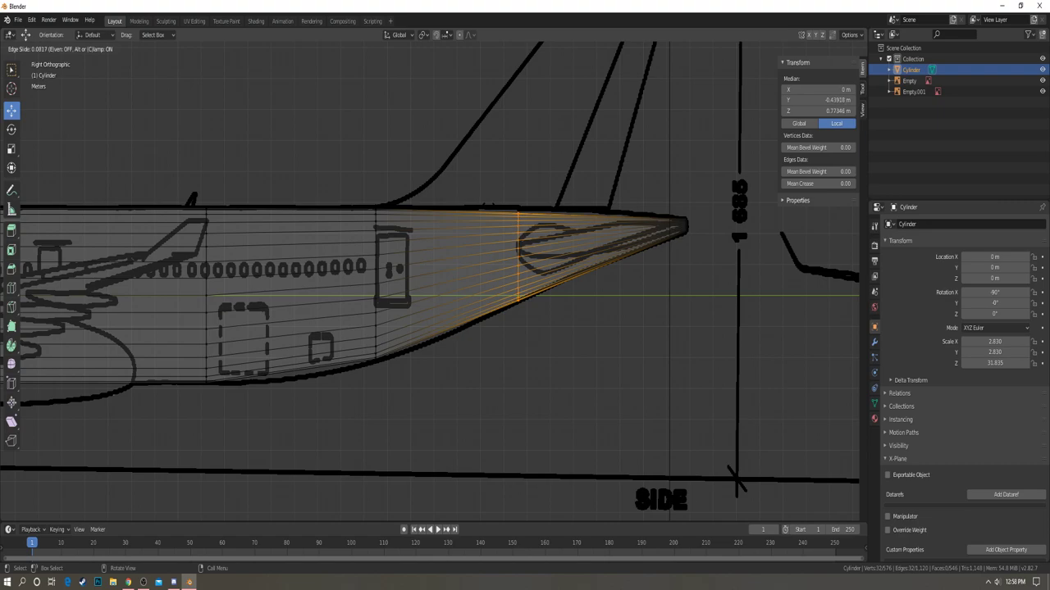
click(587, 219)
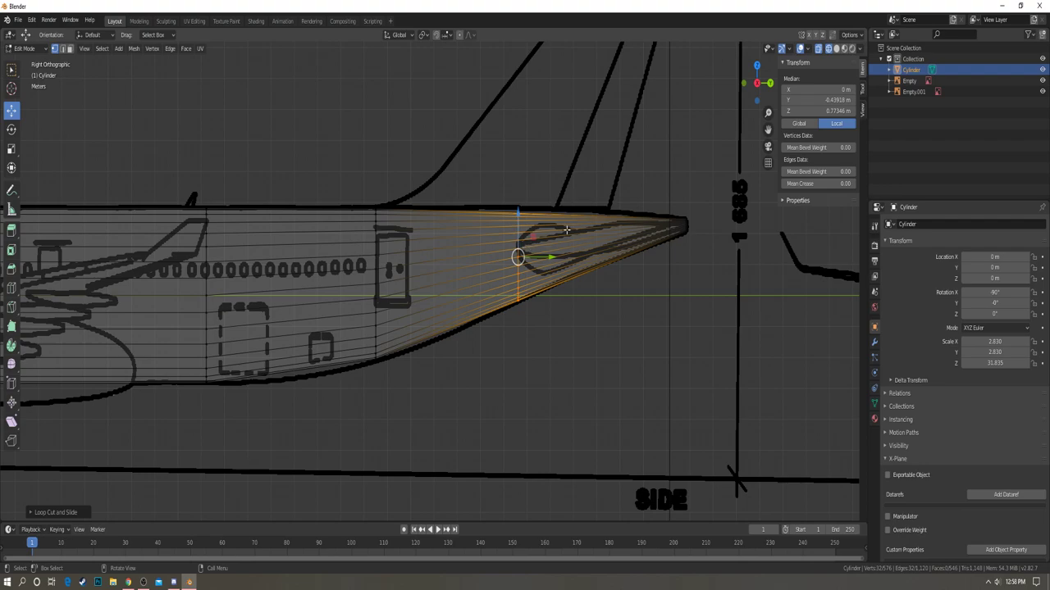
scroll(525, 254, up, 4)
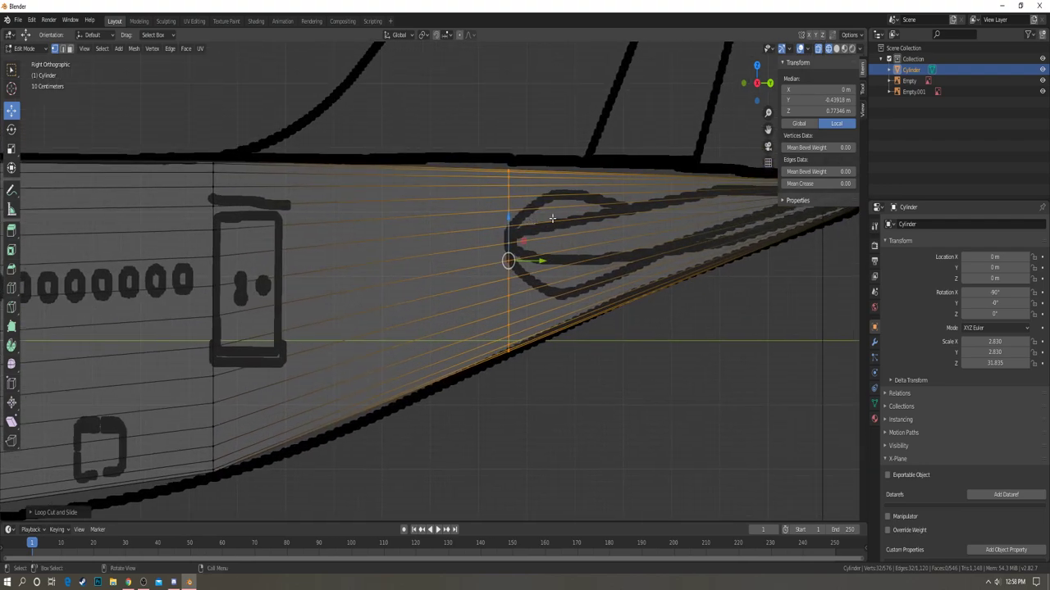
key(s)
click(603, 220)
- Raise the tailplane root ring vertically to the outline, fine-tune its scale, and clear the selection
key(g)
key(z)
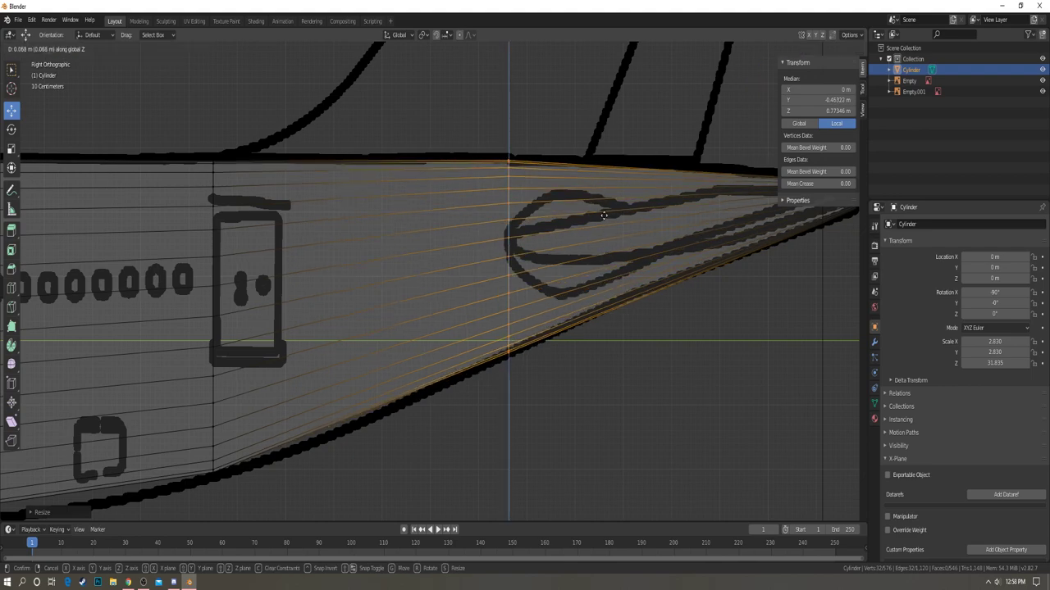
click(605, 216)
key(s)
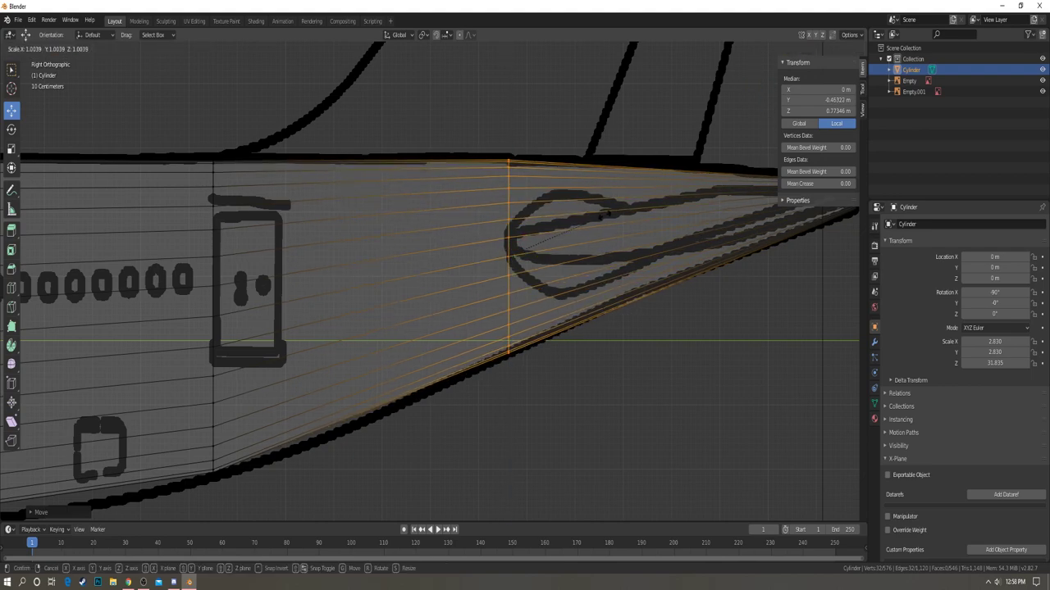
click(605, 215)
key(a)
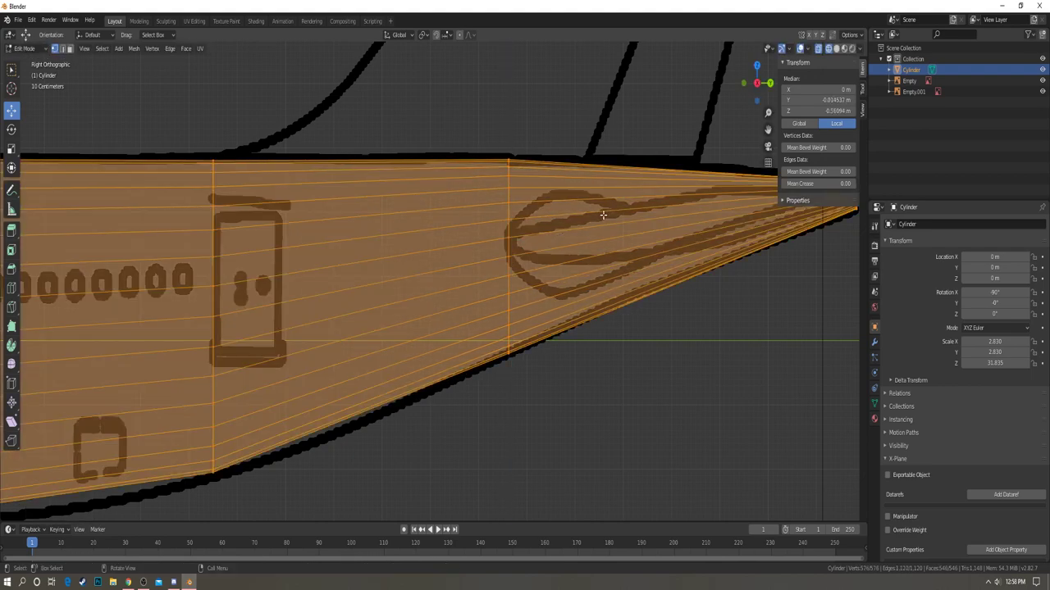
key(a)
- Add a loop cut below the vertical fin's trailing edge and raise it slightly to fit the tail outline
shift+middle_drag(594, 210, 449, 222)
key(ctrl+r)
click(577, 169)
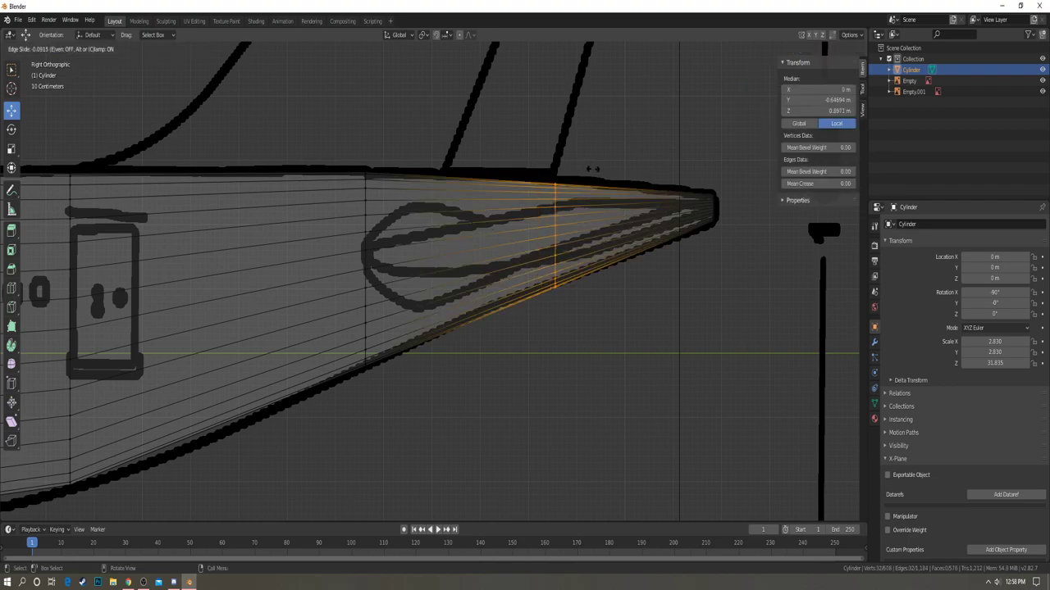
click(592, 169)
scroll(640, 169, up, 2)
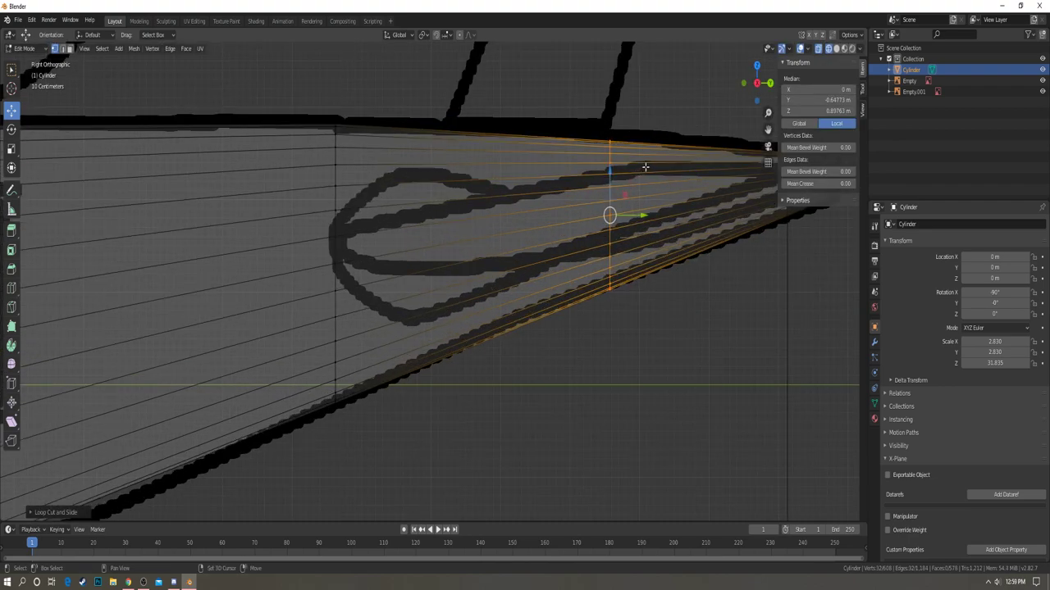
shift+middle_drag(645, 166, 607, 204)
key(g)
key(z)
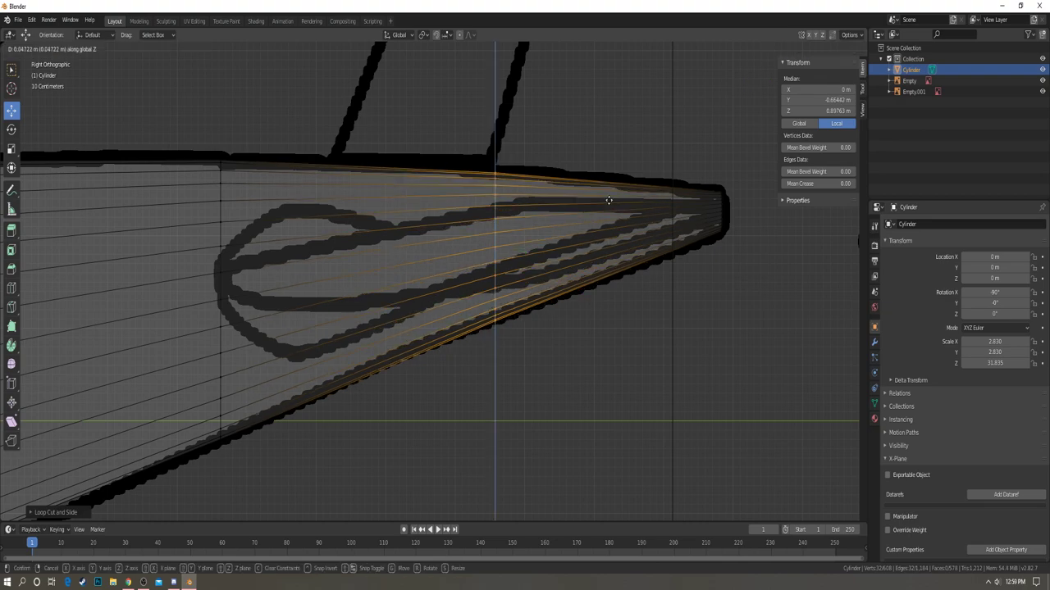
click(610, 200)
click(609, 199)
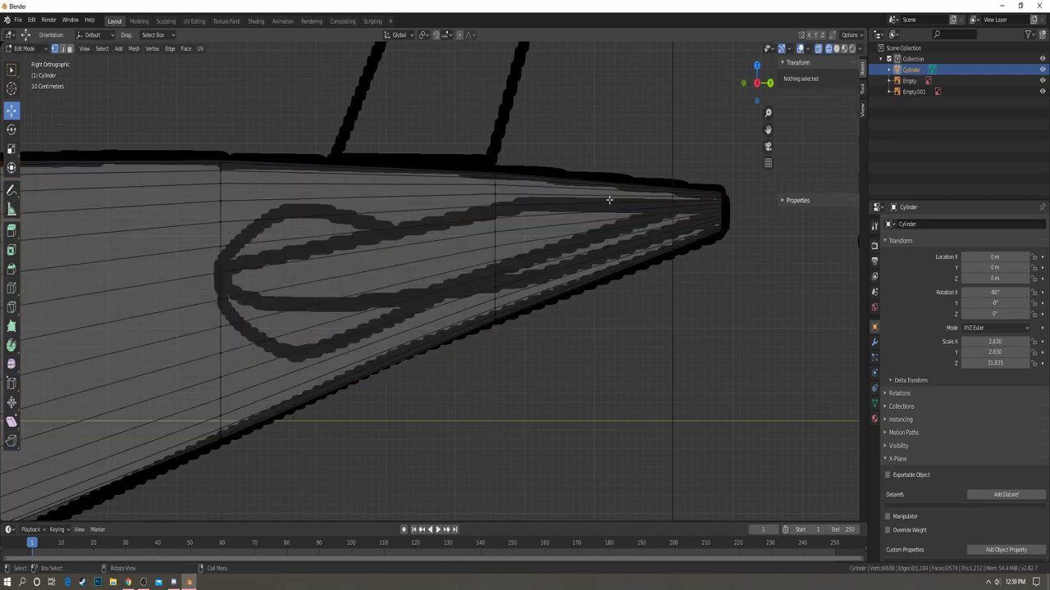
- Add a loop cut midway between the rear door and tailplane, then scale it up and lower it to the outline
scroll(609, 199, down, 5)
shift+middle_drag(227, 267, 431, 237)
key(ctrl+r)
click(449, 348)
click(449, 347)
scroll(504, 324, up, 2)
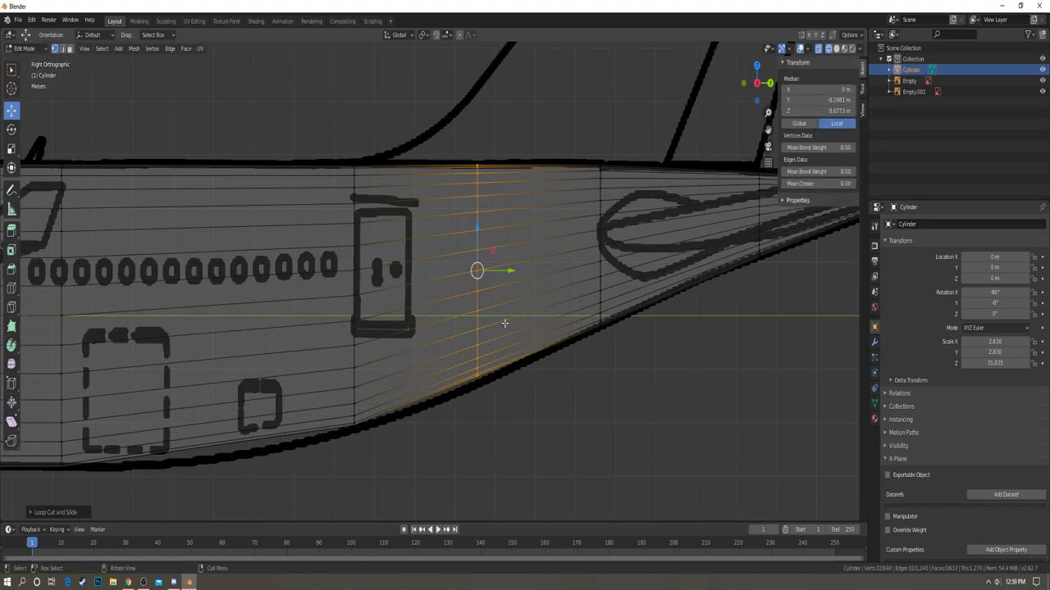
key(s)
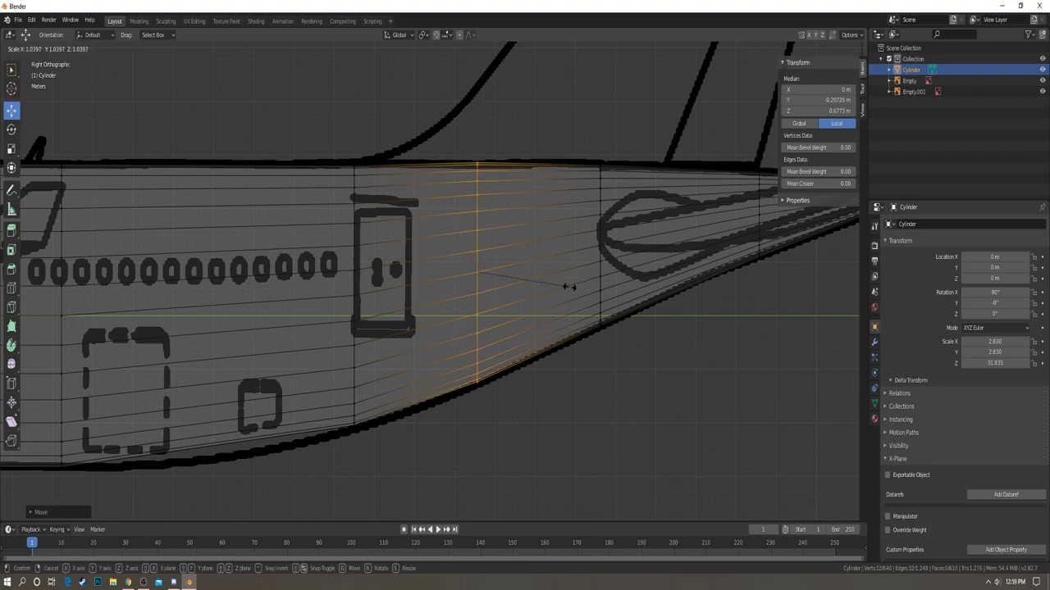
click(569, 287)
click(556, 308)
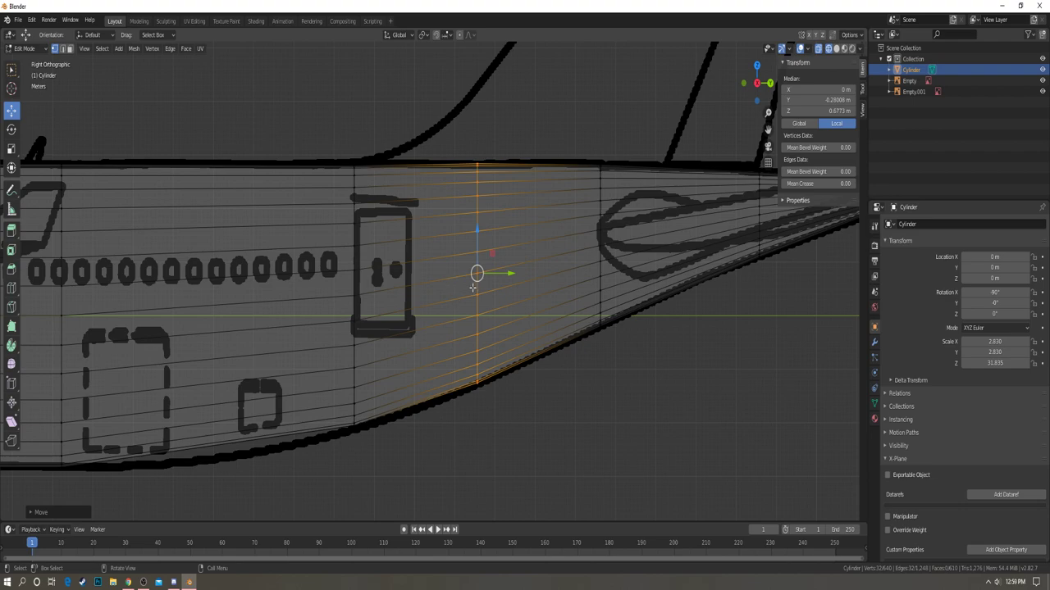
scroll(490, 244, up, 3)
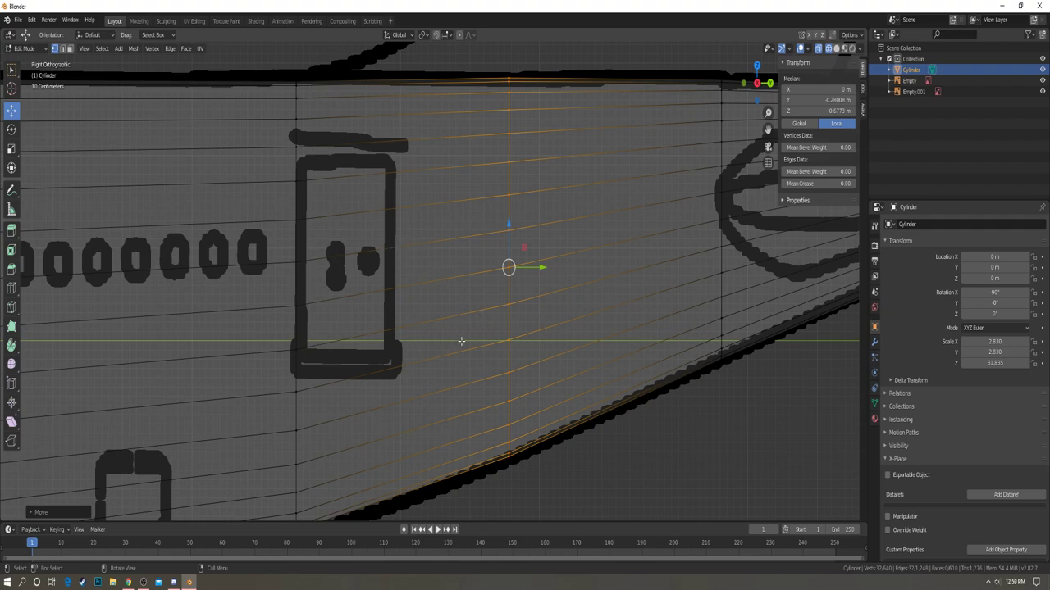
- Fine-tune the scale and height of the ring at the rear door's forward edge against the outline, then clear the selection
shift+middle_drag(631, 279, 555, 290)
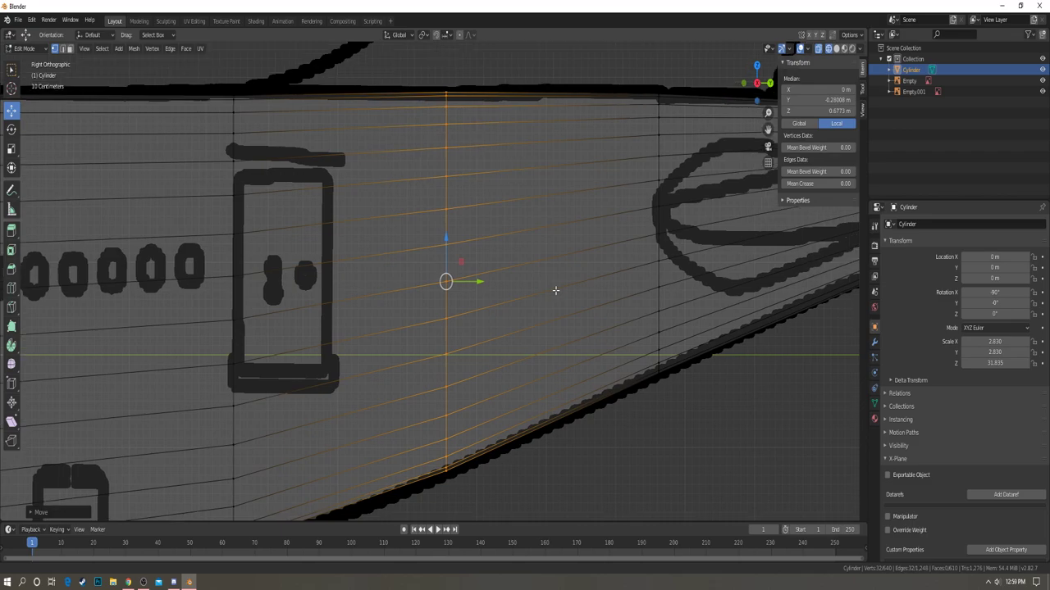
scroll(572, 308, down, 5)
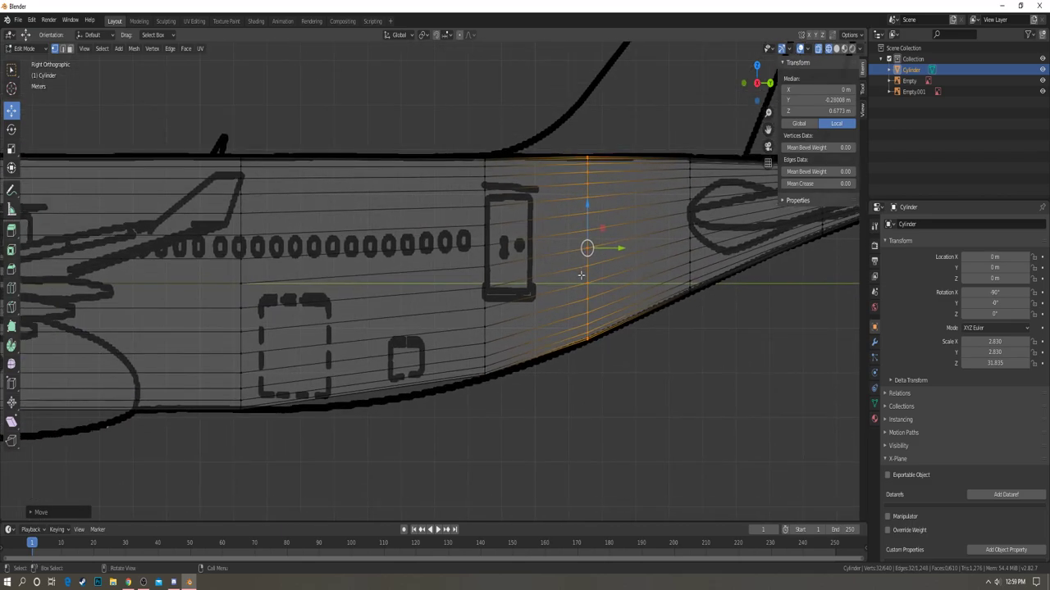
key(alt+a)
alt+click(485, 344)
key(s)
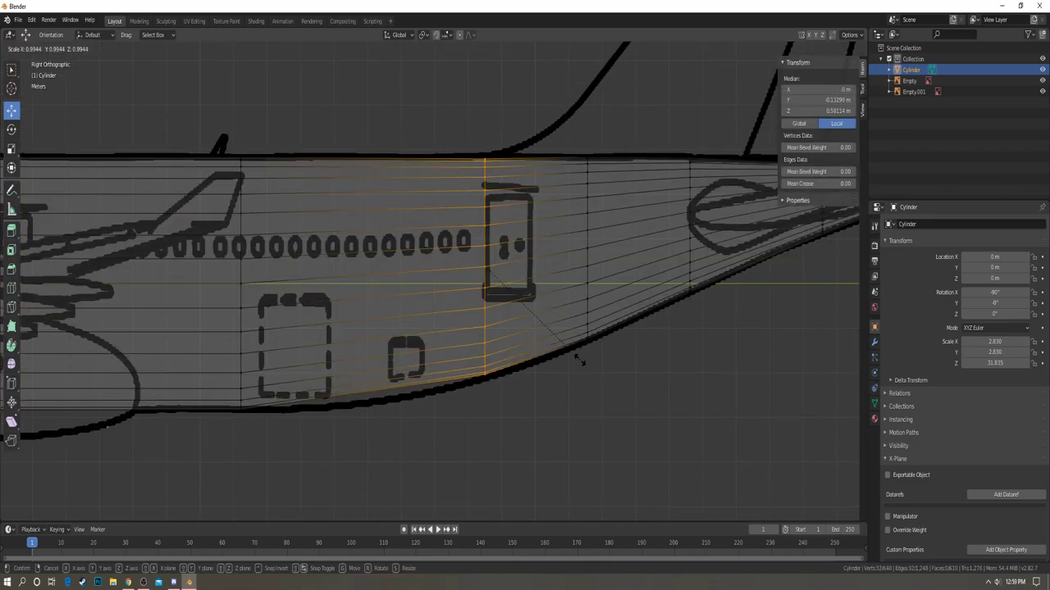
click(584, 358)
key(g)
key(z)
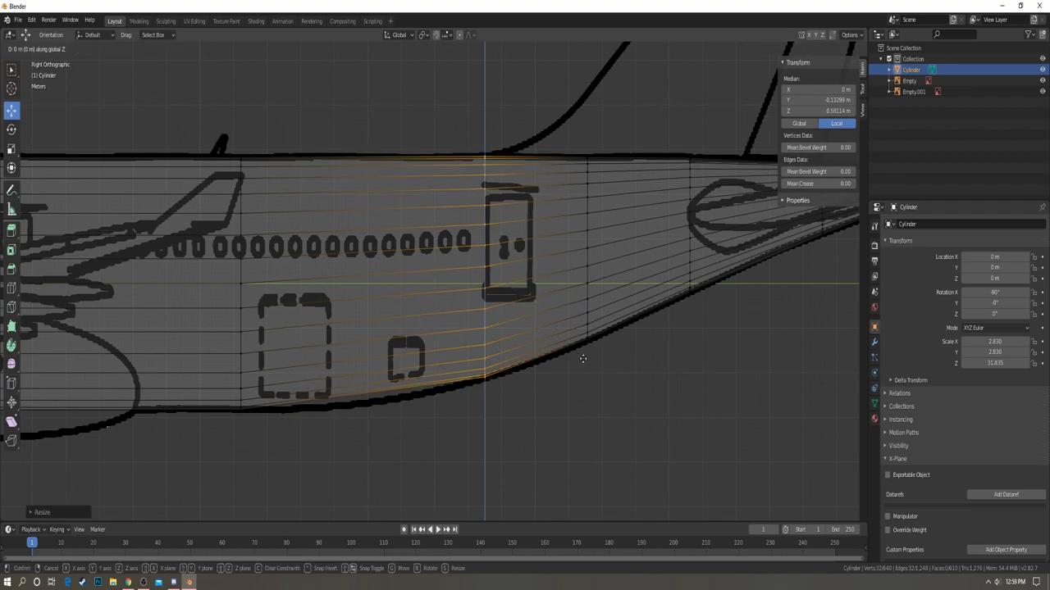
click(583, 358)
key(a)
key(a)
- Add a loop cut midway between the rear door ring and the next ring forward, scaling it up and lowering it to the outline
key(ctrl+r)
click(402, 377)
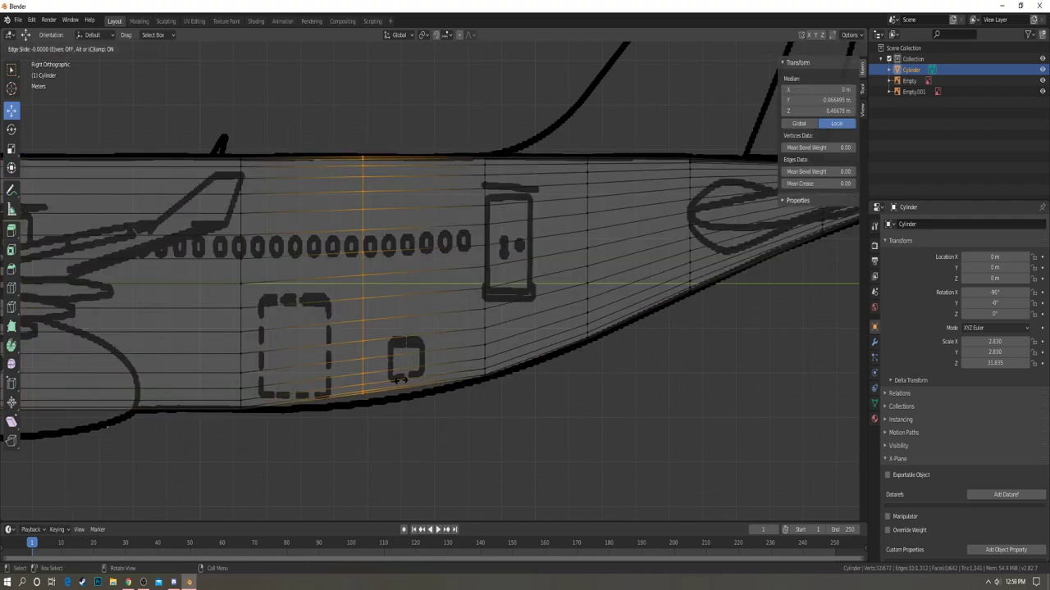
click(402, 378)
key(s)
click(409, 385)
key(g)
key(z)
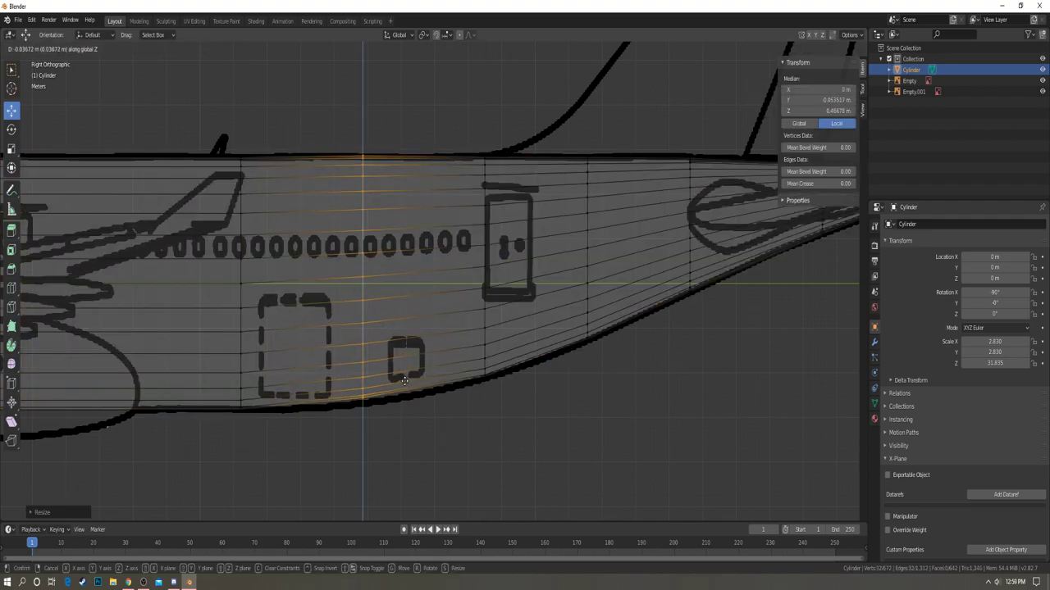
click(404, 383)
key(s)
key(Escape)
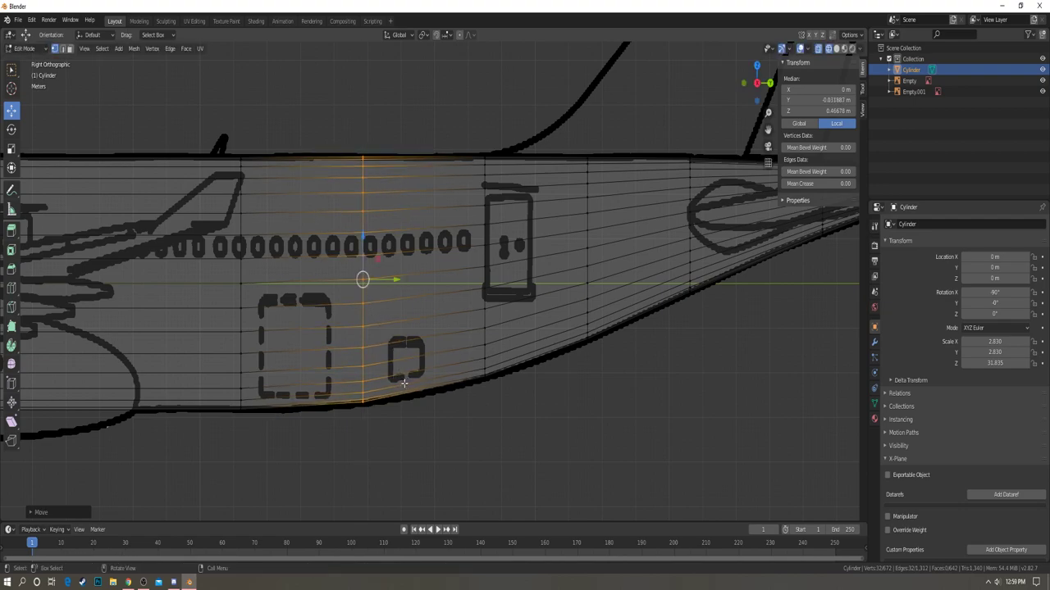
key(z)
click(484, 373)
key(alt+a)
- Add a loop cut through the middle of the rear cargo door outline
shift+middle_drag(343, 309, 496, 313)
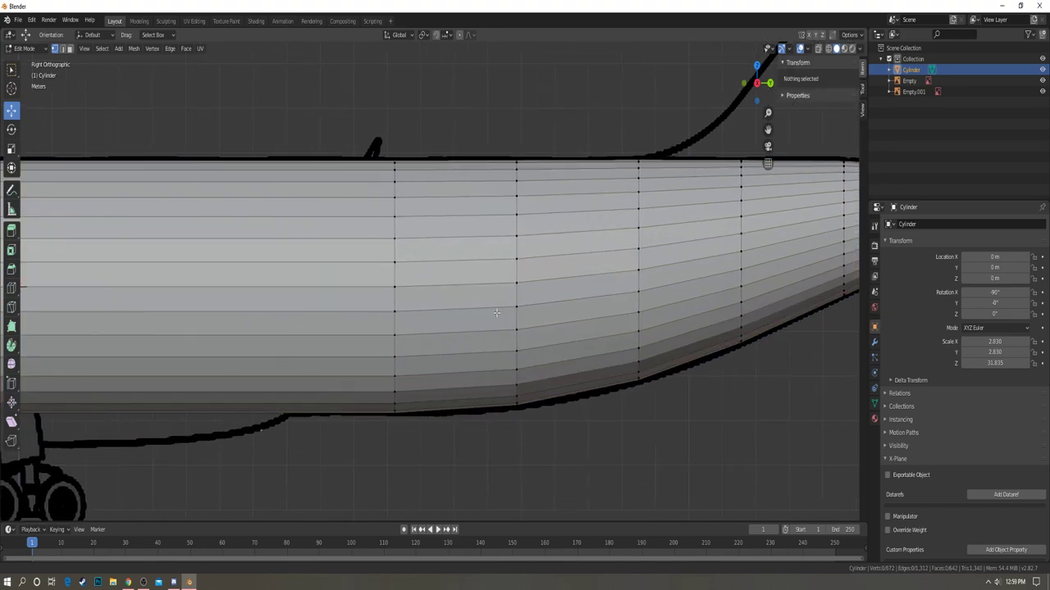
key(z)
click(431, 314)
key(ctrl+r)
click(466, 386)
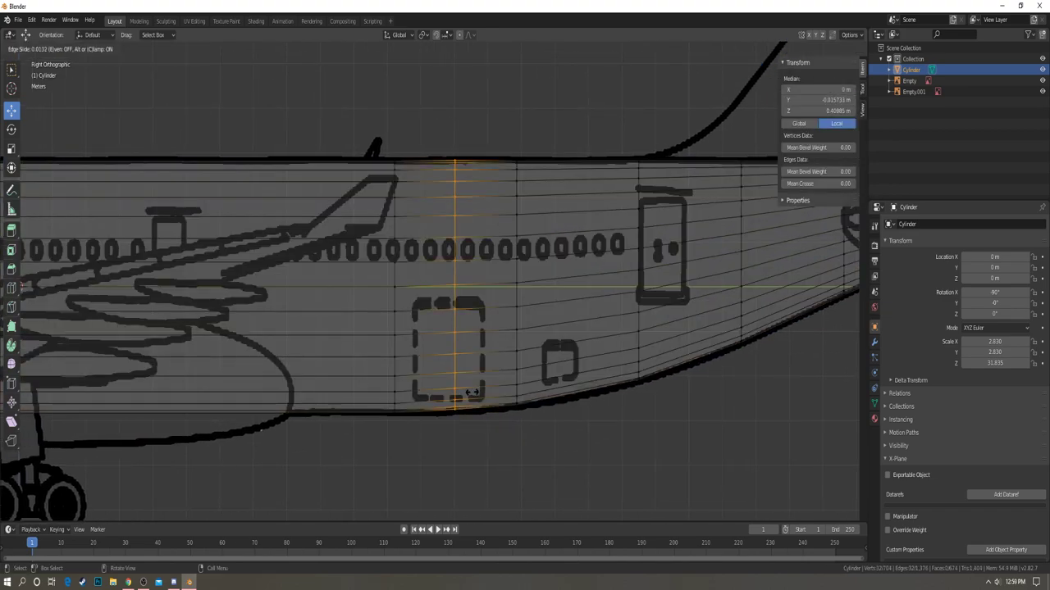
click(506, 384)
- Scale the cargo door ring and lower it slightly to match the belly outline, then clear the selection
key(s)
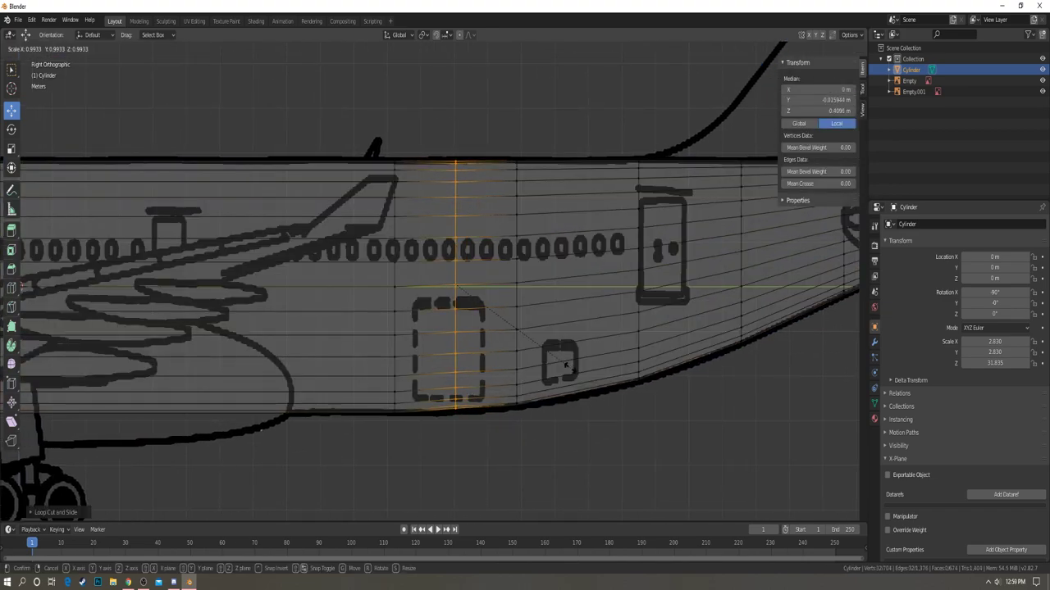
click(567, 365)
scroll(574, 360, up, 2)
key(g)
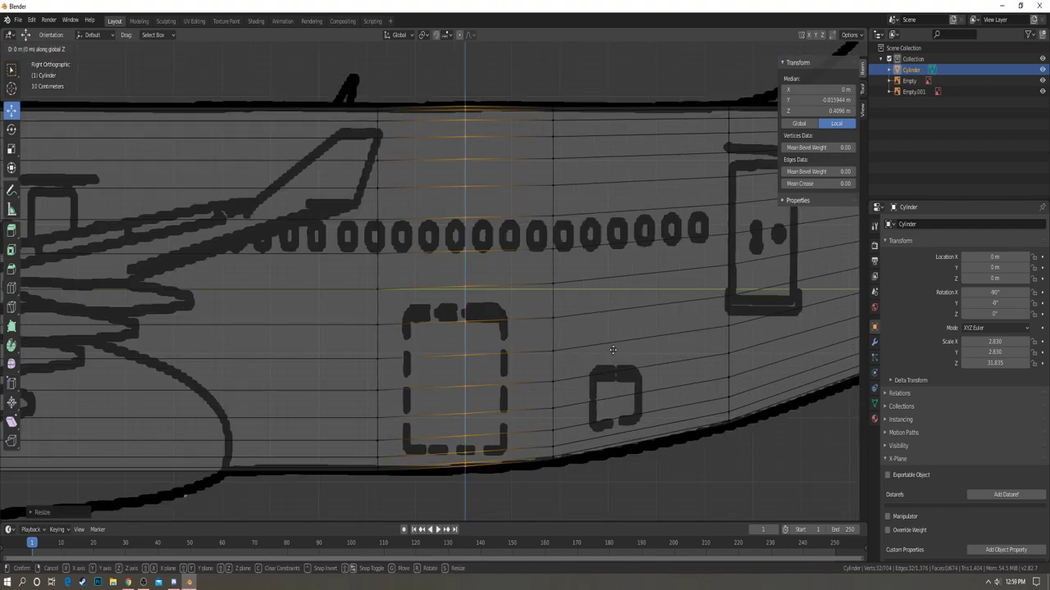
key(z)
click(609, 351)
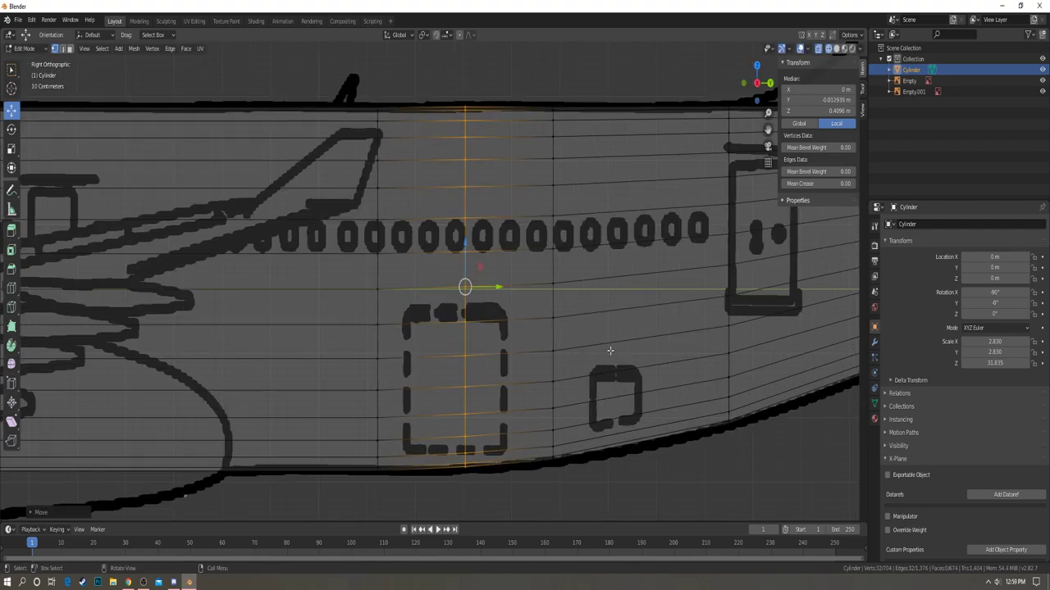
key(s)
click(611, 352)
key(alt+a)
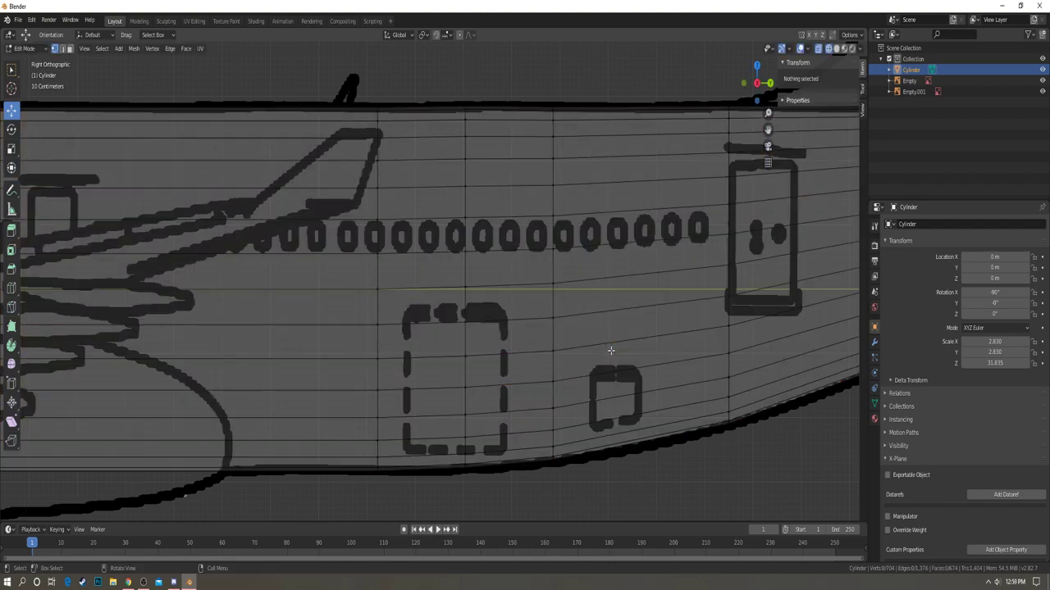
- Reselect the full cargo door ring, including hidden-side vertices, then rescale it and lower it slightly in solid shading
key(alt+z)
key(z)
click(421, 146)
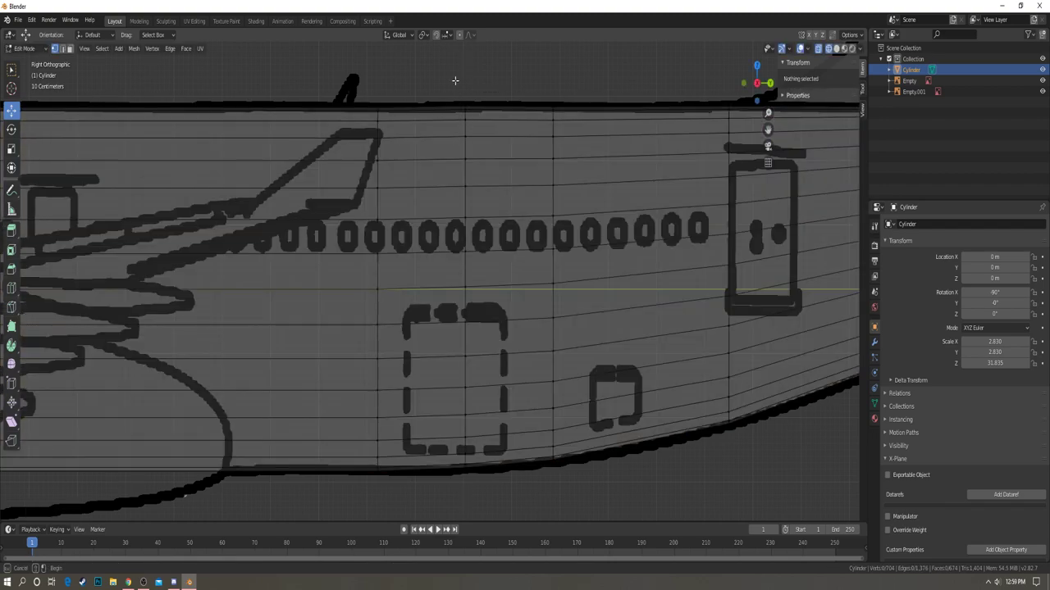
drag(453, 82, 485, 485)
key(s)
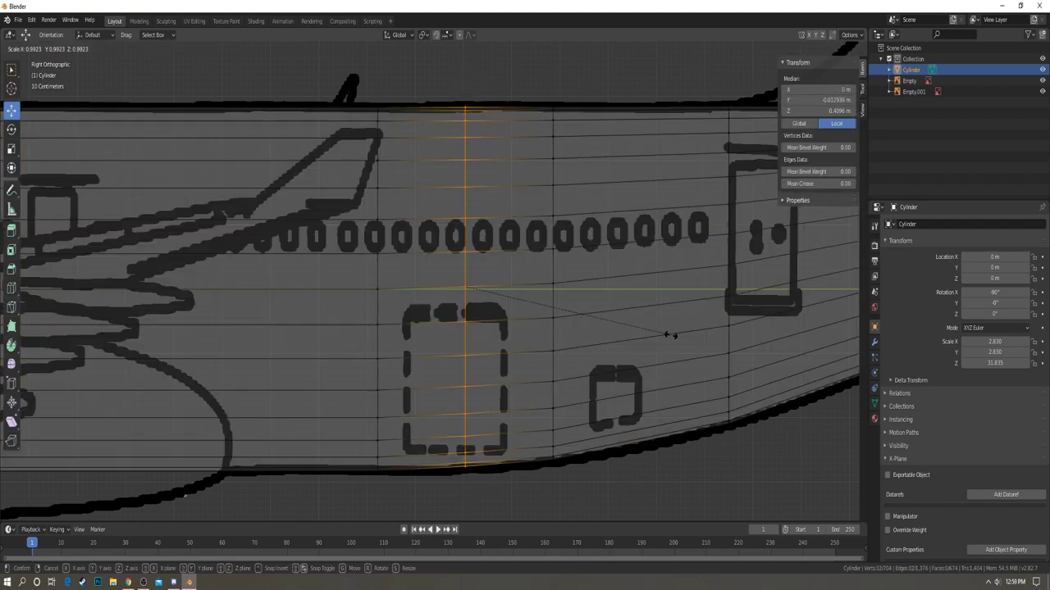
click(671, 335)
key(z)
click(686, 333)
key(g)
key(z)
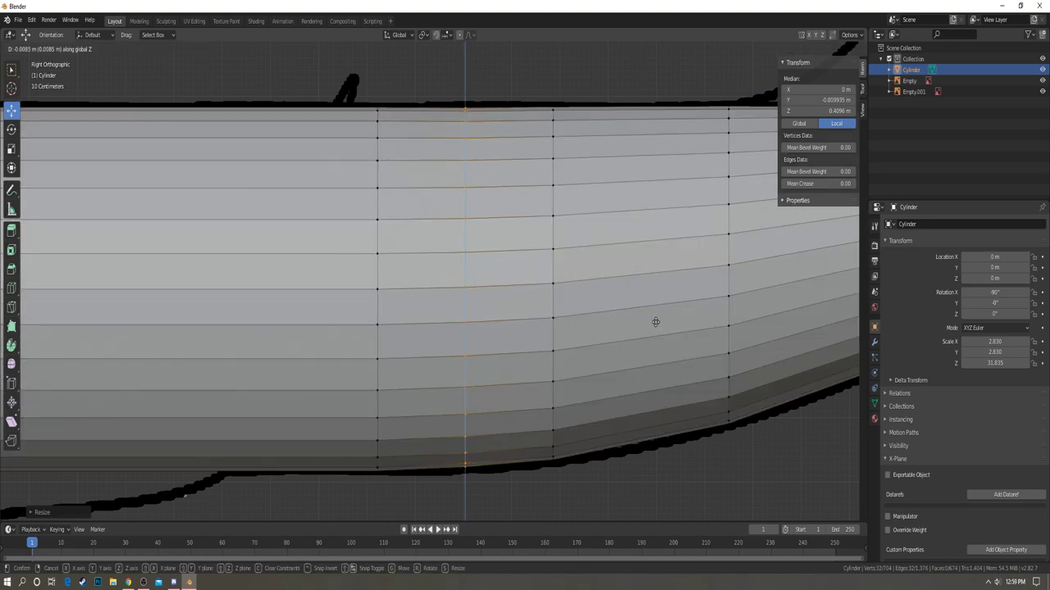
click(655, 322)
- Refine the cargo door ring's scale, nudge it down once more to the outline, and clear the selection
key(s)
click(657, 323)
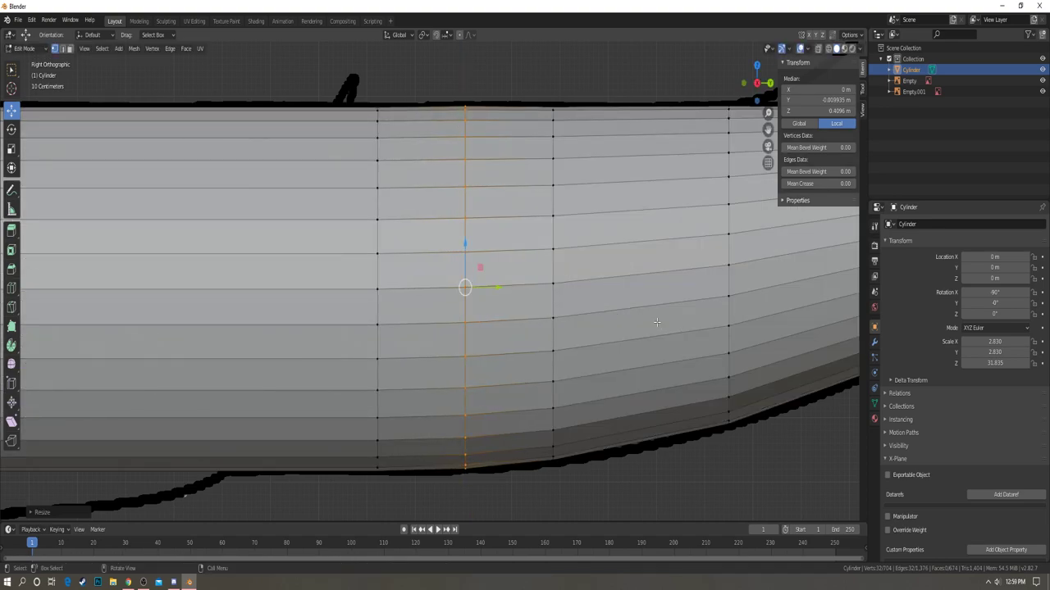
key(g)
key(z)
click(656, 322)
key(s)
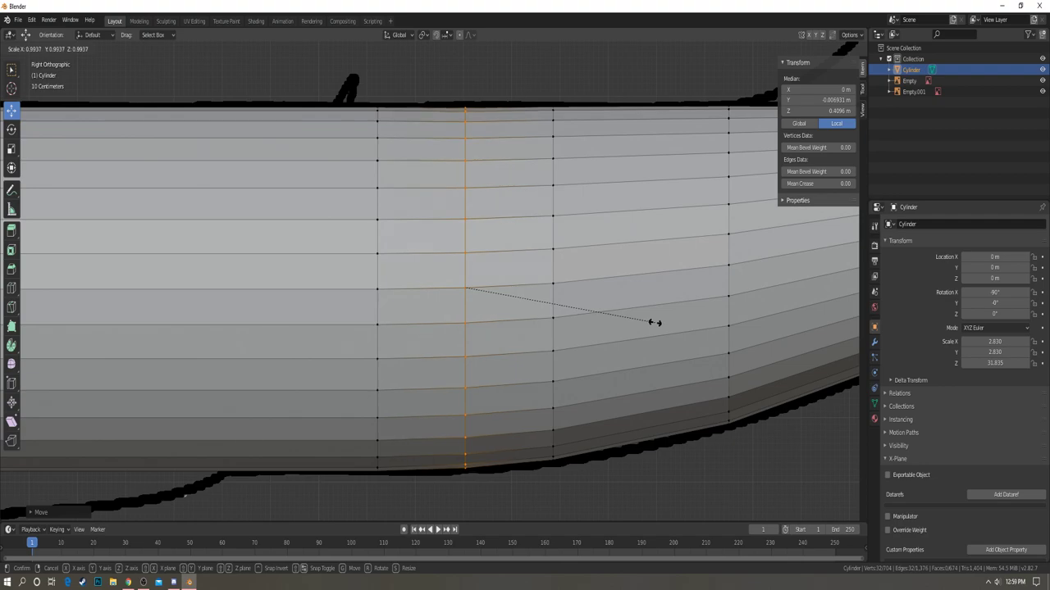
click(655, 323)
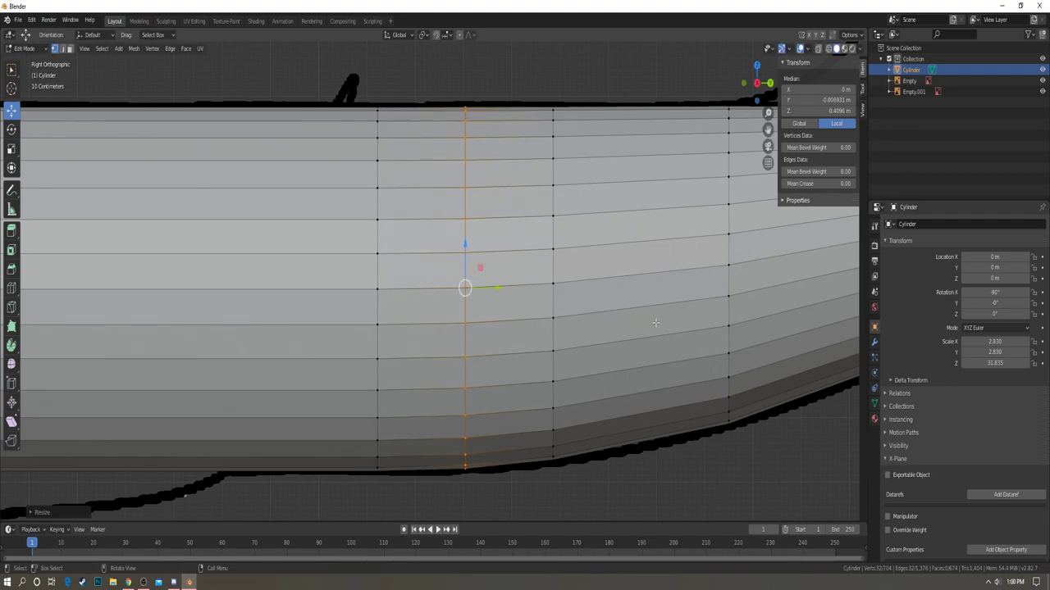
click(656, 323)
- Add a loop cut just ahead of the rear door ring, then scale it up slightly and lower it to the outline
scroll(382, 272, down, 1)
scroll(378, 297, down, 5)
scroll(481, 275, up, 2)
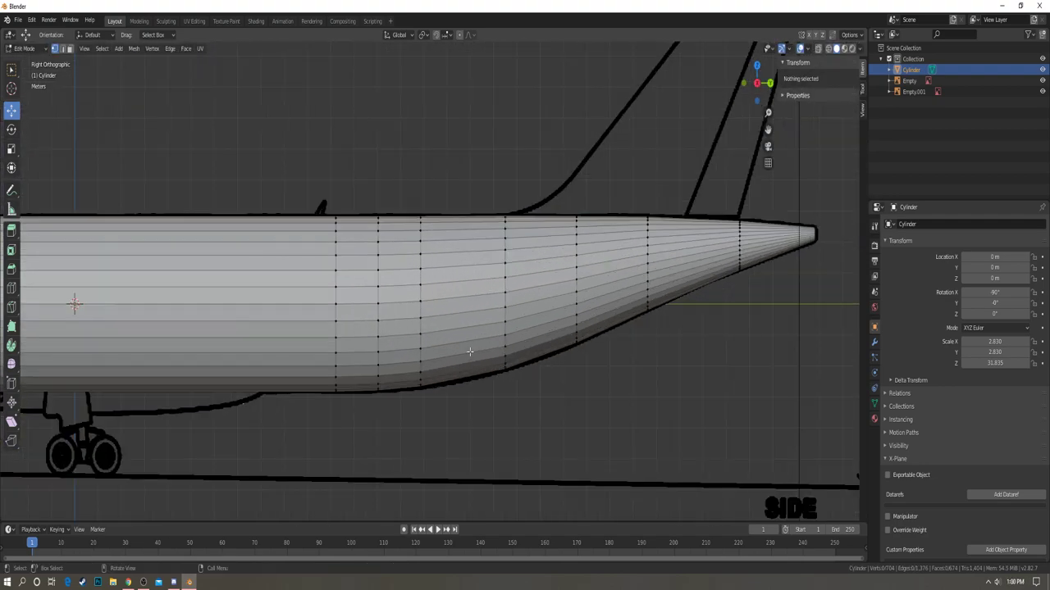
key(ctrl+r)
click(474, 358)
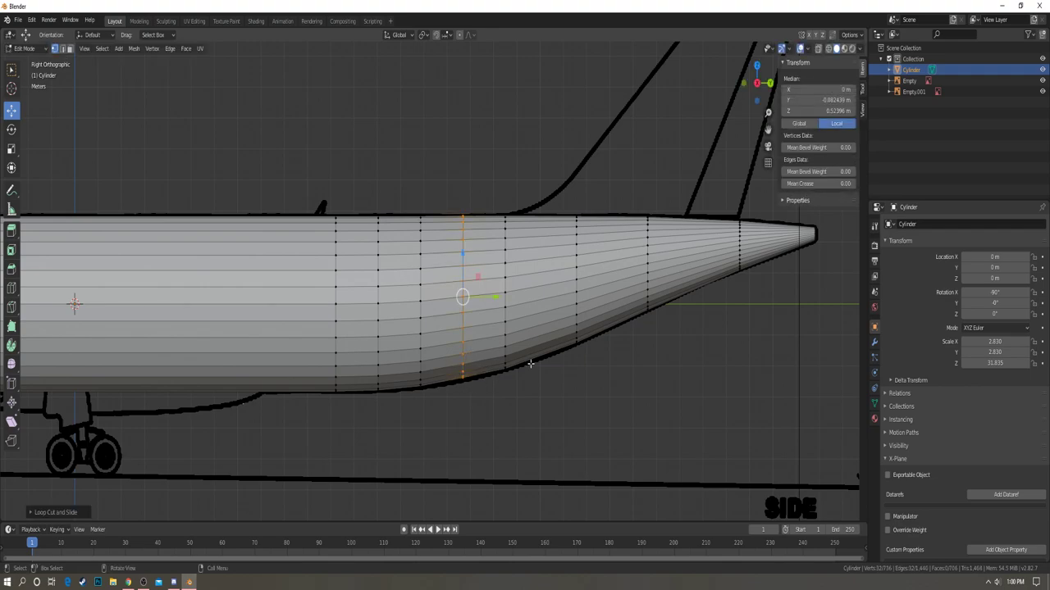
scroll(542, 354, up, 5)
key(s)
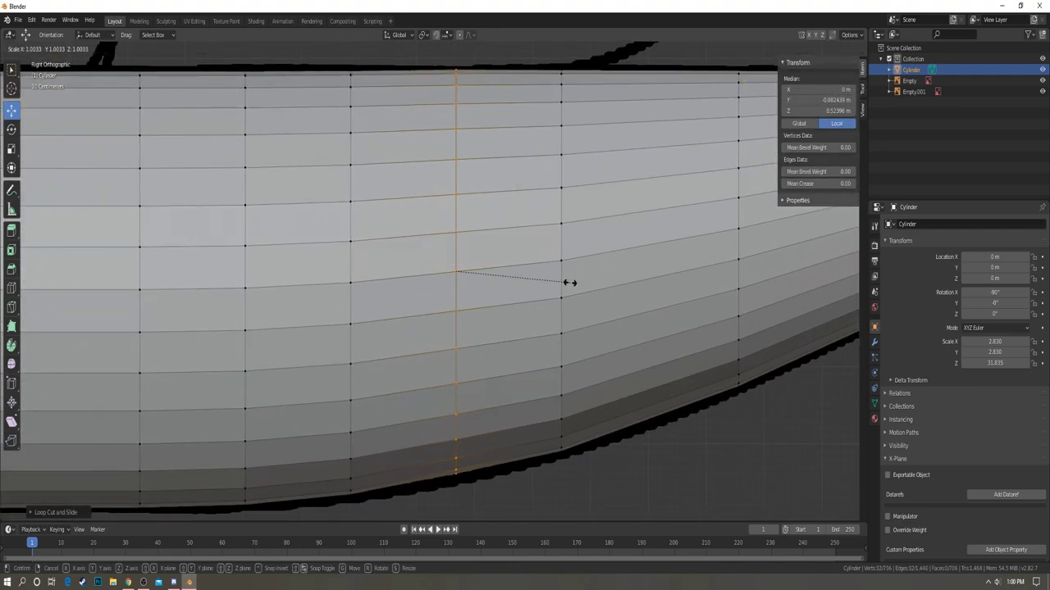
click(569, 282)
key(g)
key(z)
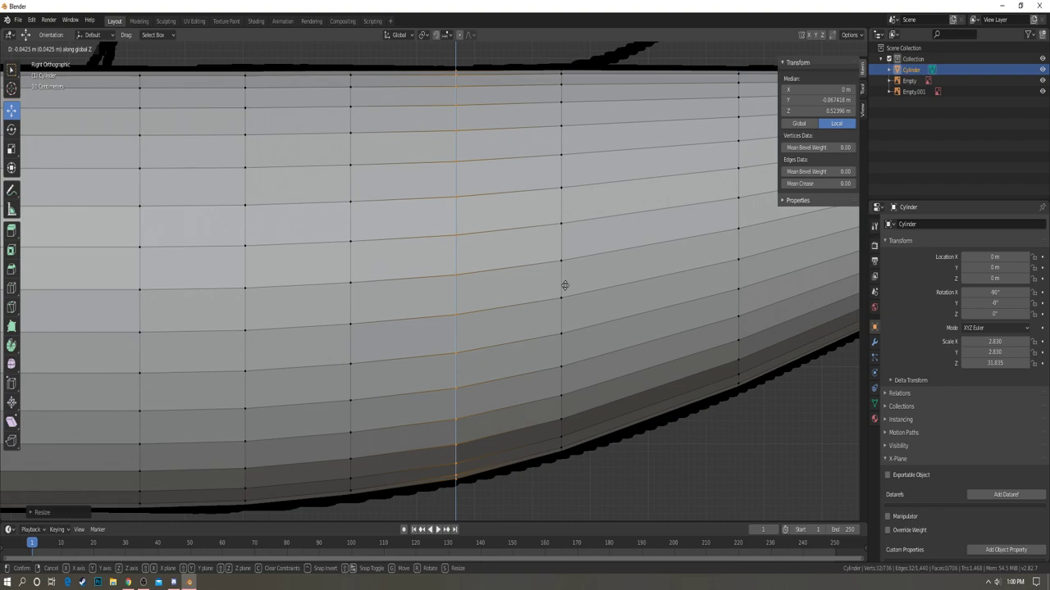
click(564, 285)
- Add a loop cut just behind the rear door ring, scale it up and lower it to the outline, then clear the selection
shift+middle_drag(624, 360, 446, 382)
key(ctrl+r)
click(471, 410)
key(s)
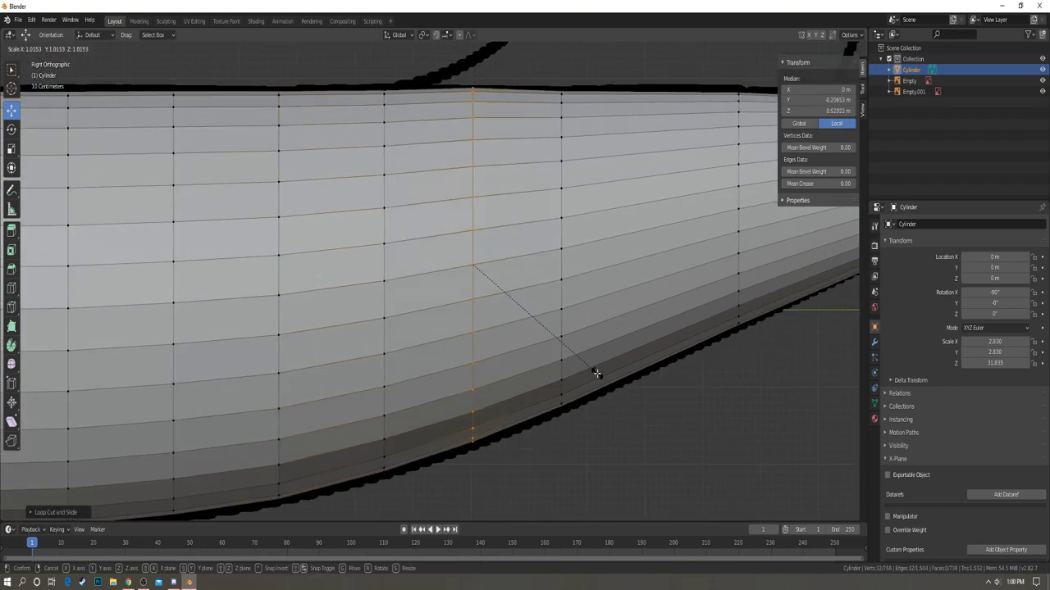
click(595, 376)
key(g)
key(z)
click(595, 376)
key(s)
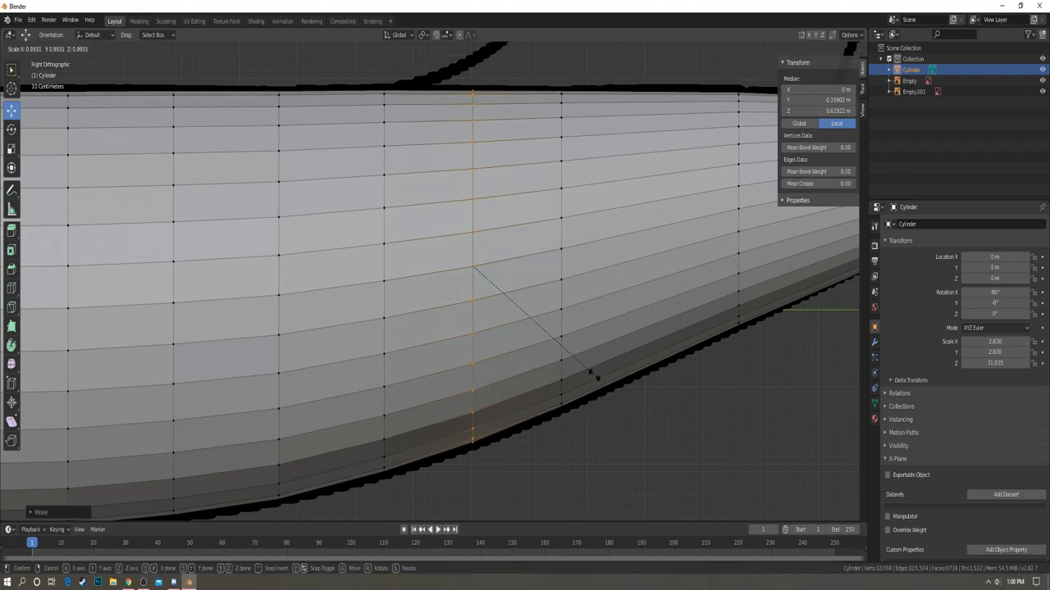
click(592, 370)
key(alt+a)
scroll(541, 365, down, 5)
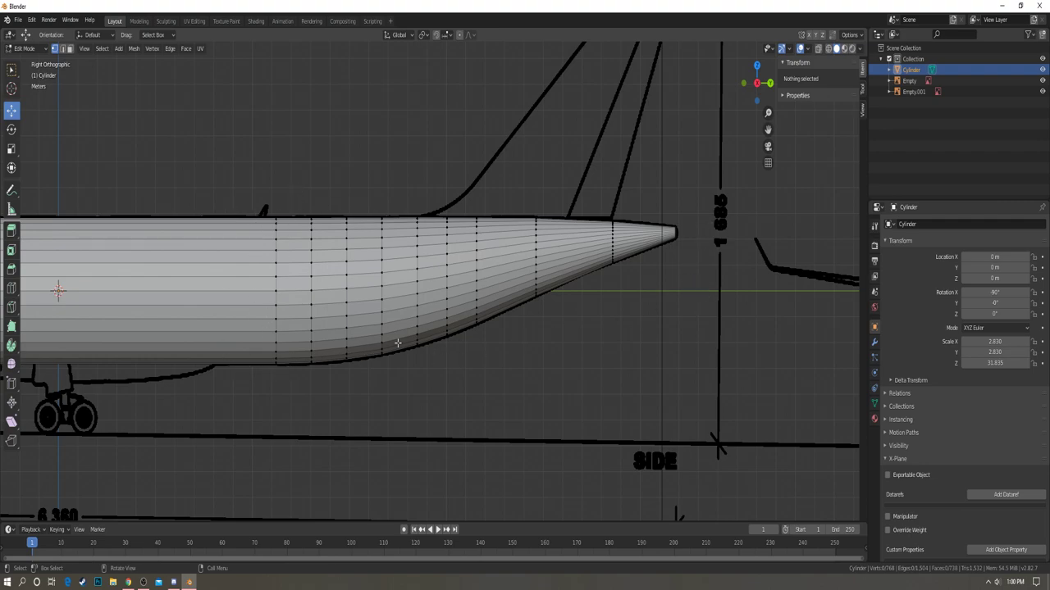
- Switch the fuselage from Edit Mode to Object Mode and show the whole side view in solid shading
shift+middle_drag(270, 220, 625, 199)
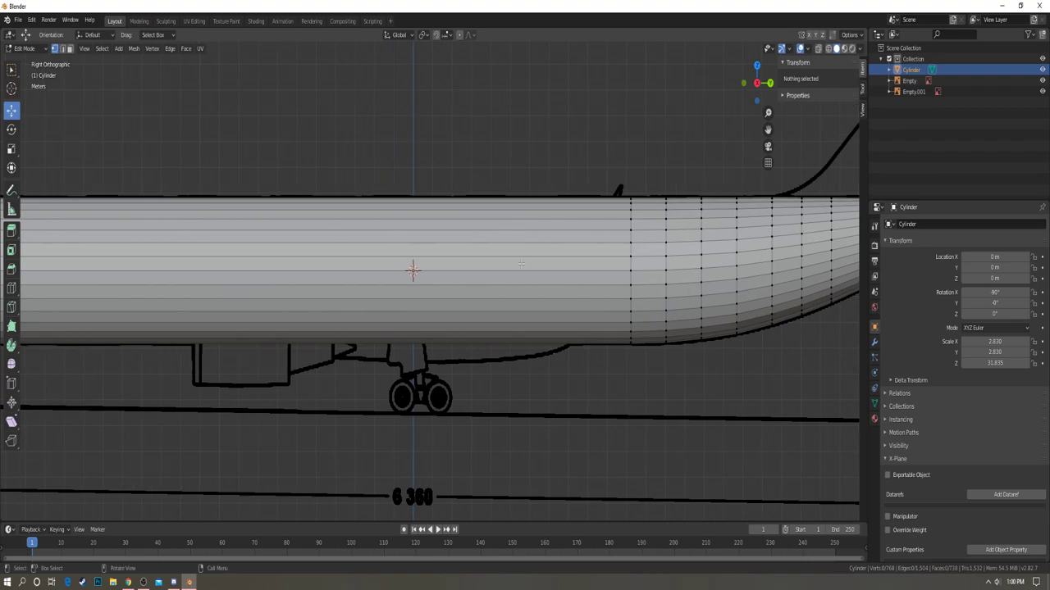
scroll(426, 263, down, 5)
scroll(352, 268, up, 2)
shift+middle_drag(352, 268, 445, 272)
key(z)
click(498, 274)
key(Tab)
scroll(442, 253, down, 3)
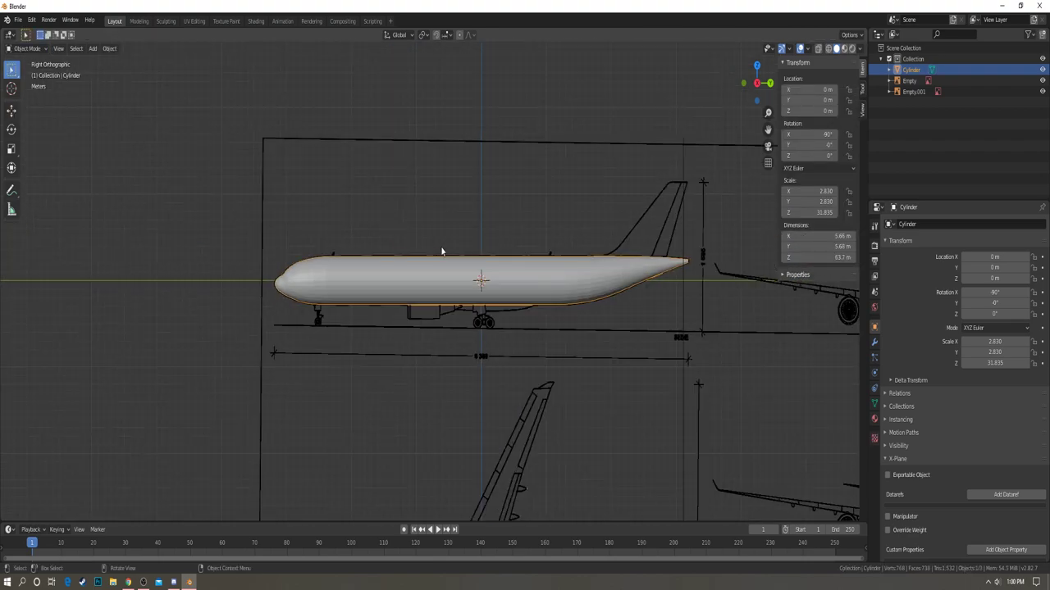
- Clear the object selection and examine the complete fuselage shape from a perspective view
key(a)
key(a)
key(a)
key(b)
click(328, 235)
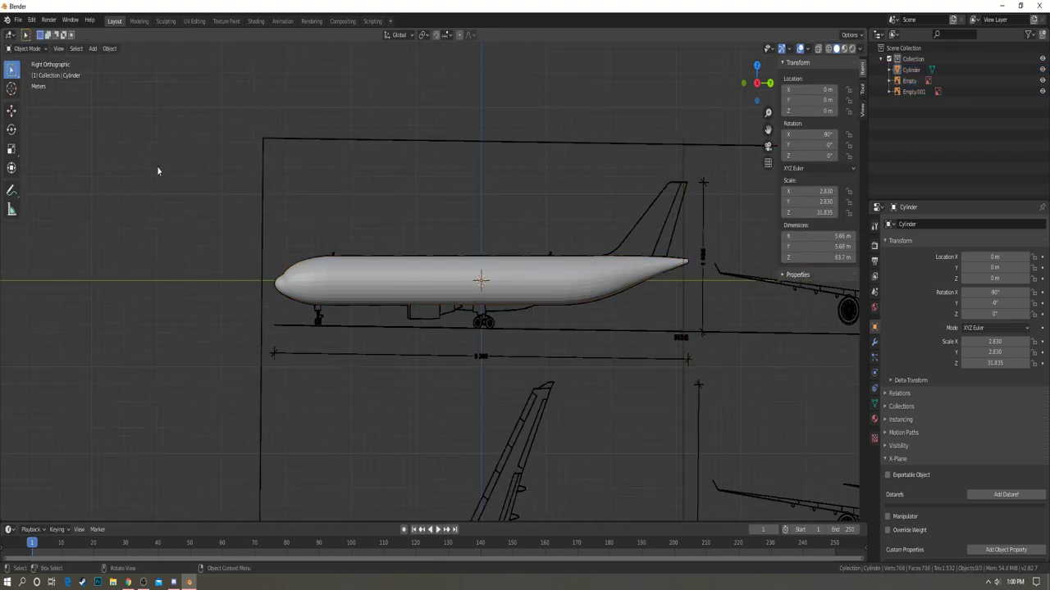
middle_drag(321, 237, 424, 287)
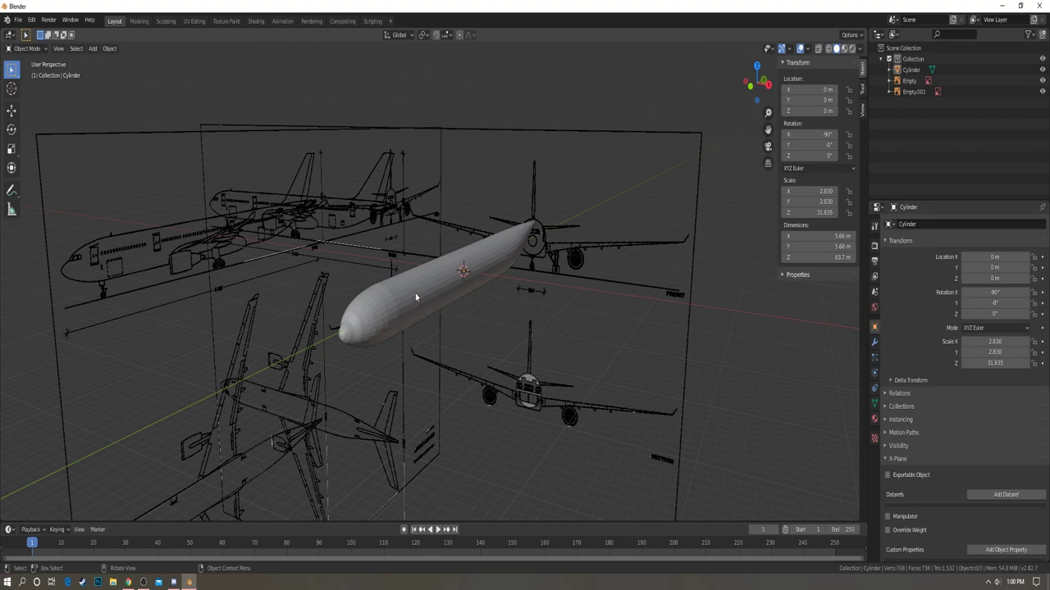
- Enable Auto Smooth at 30° on the fuselage cylinder and shade it smooth, then clear the selection
click(417, 293)
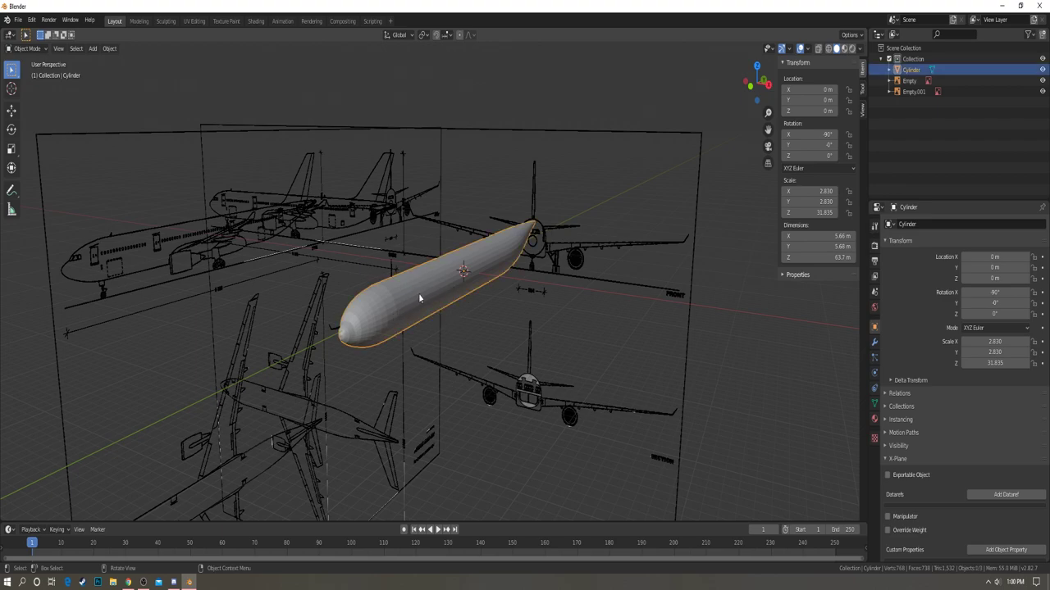
click(875, 405)
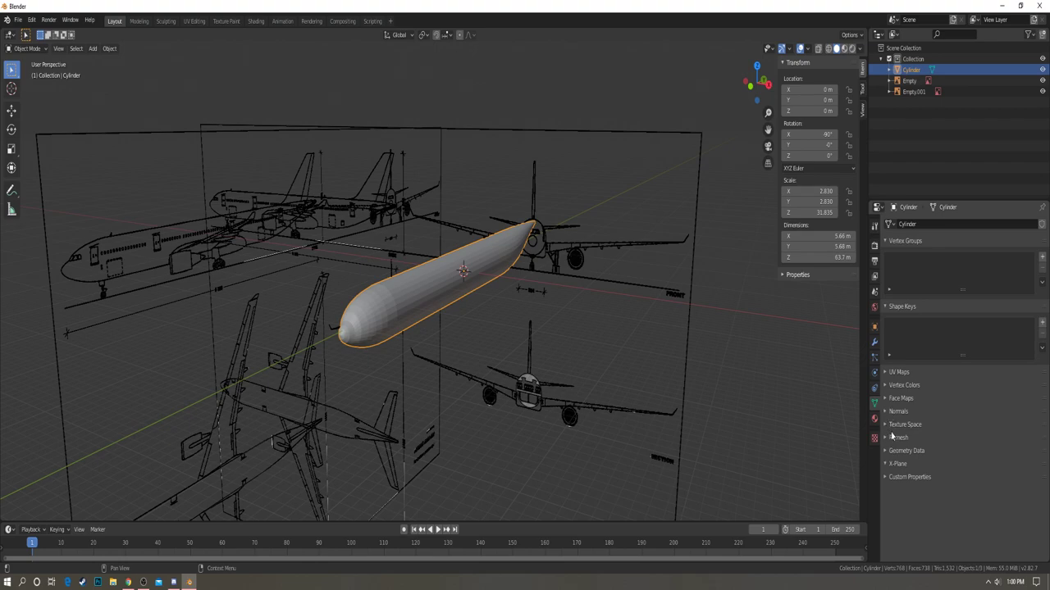
click(885, 413)
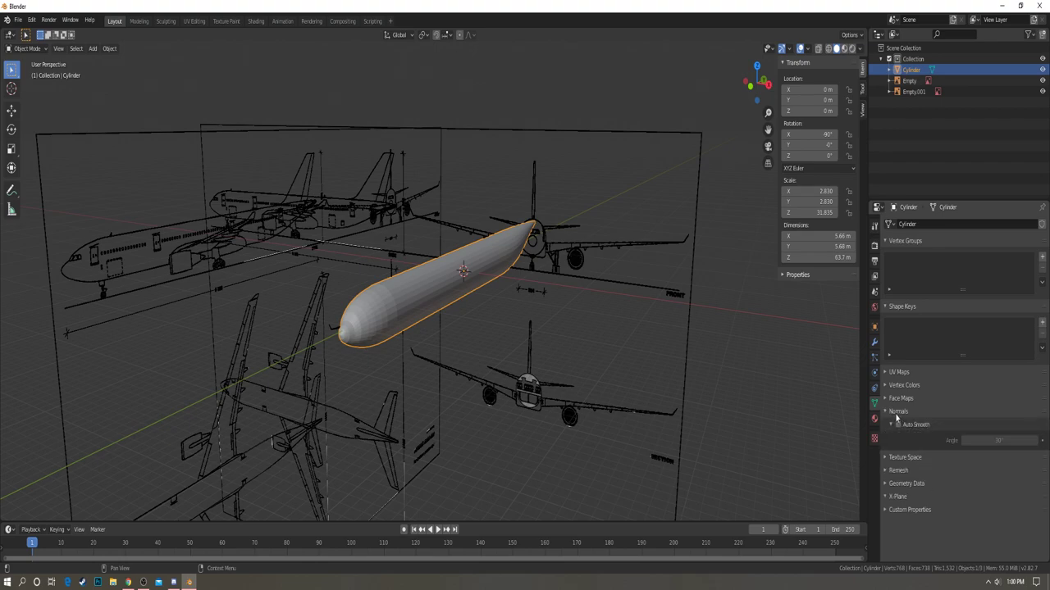
click(898, 425)
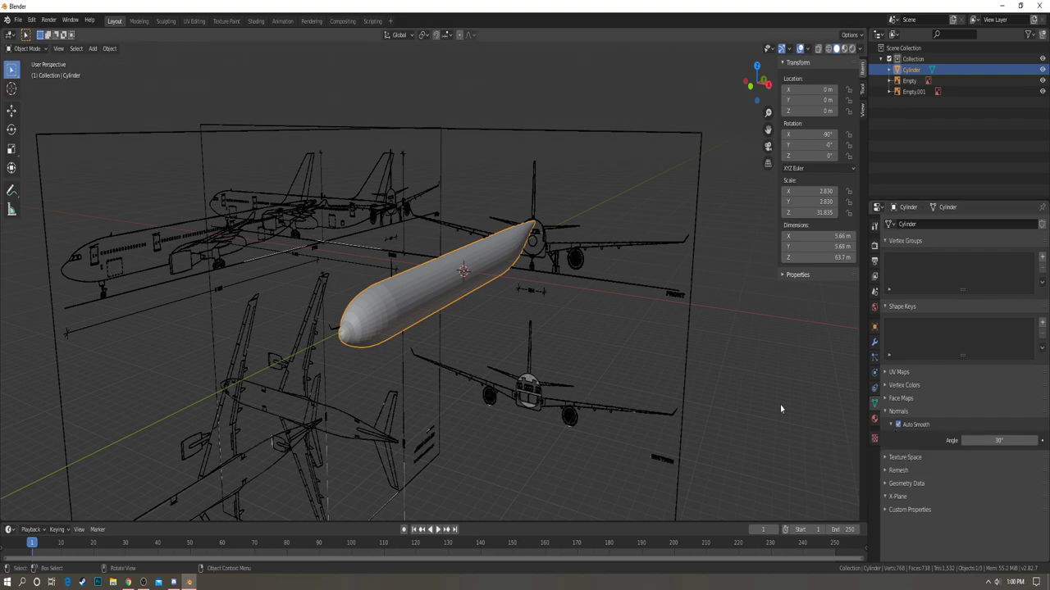
click(111, 49)
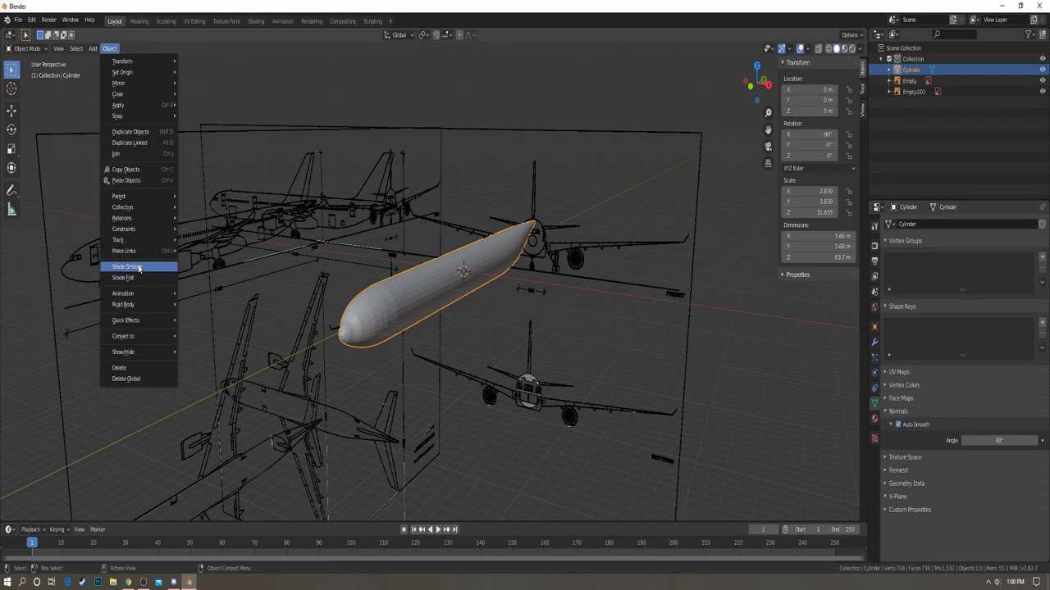
click(138, 268)
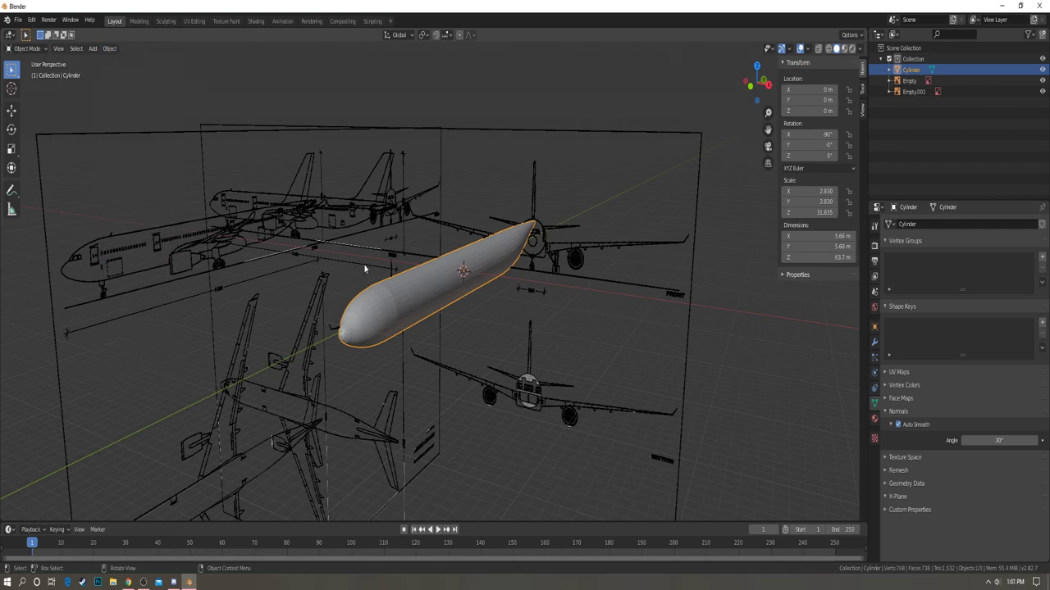
scroll(365, 269, up, 3)
middle_drag(476, 258, 437, 243)
key(a)
key(a)
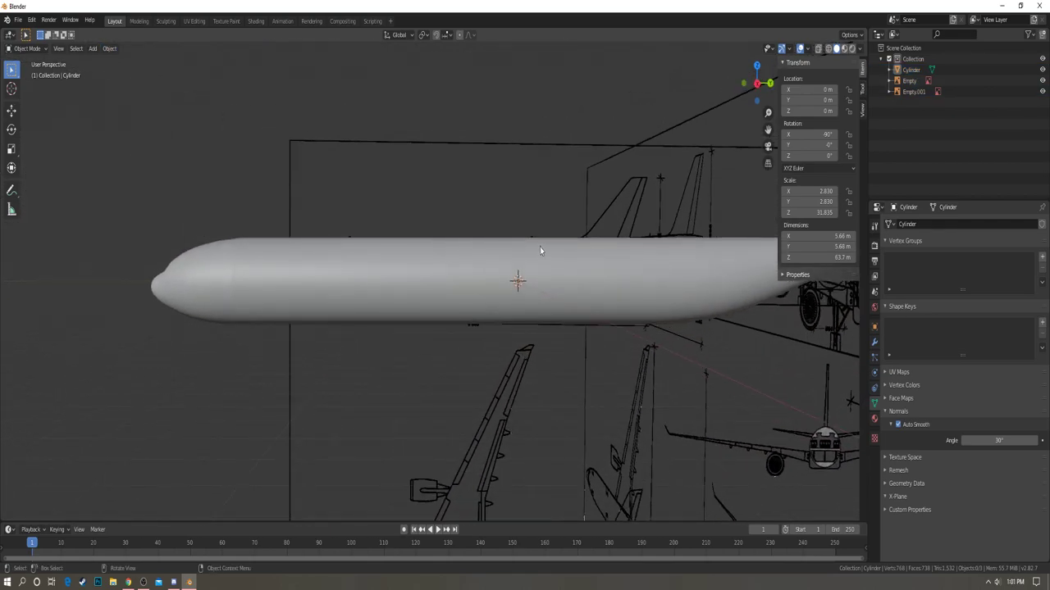
- Select the fuselage cylinder and apply its scale
shift+middle_drag(531, 227, 355, 227)
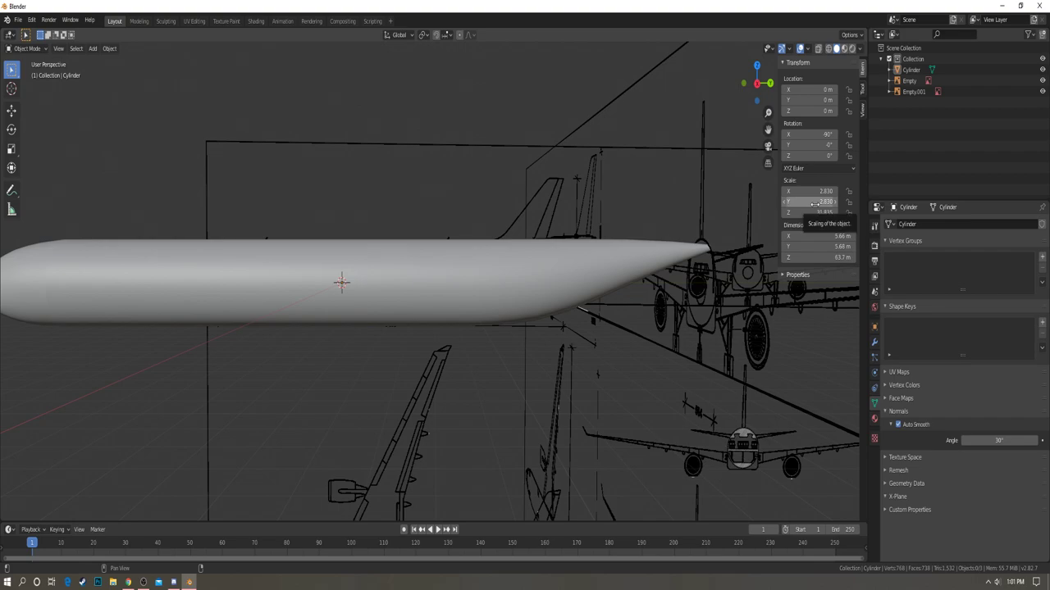
click(449, 254)
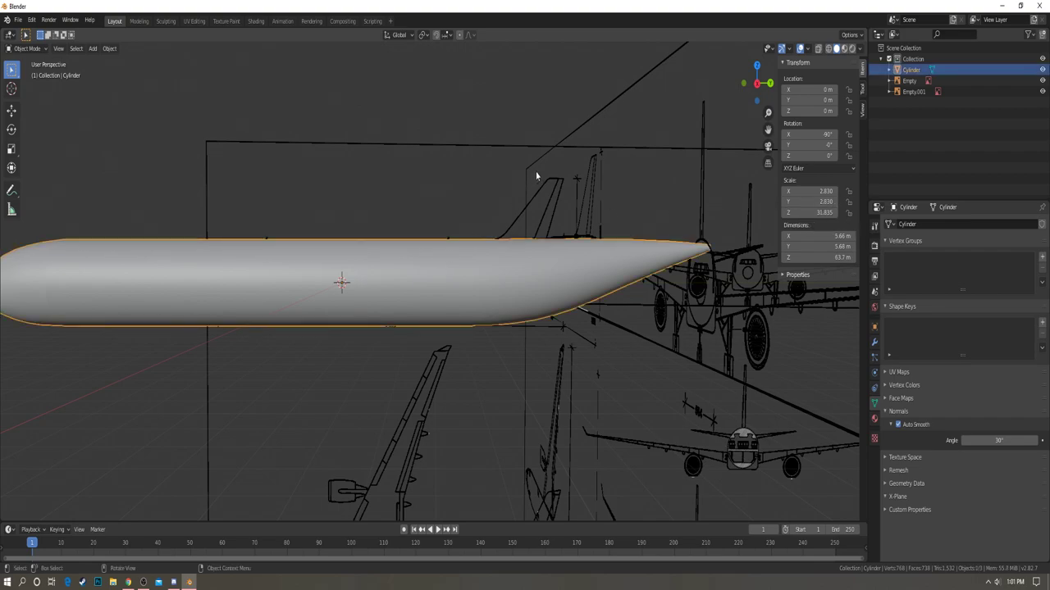
key(ctrl+a)
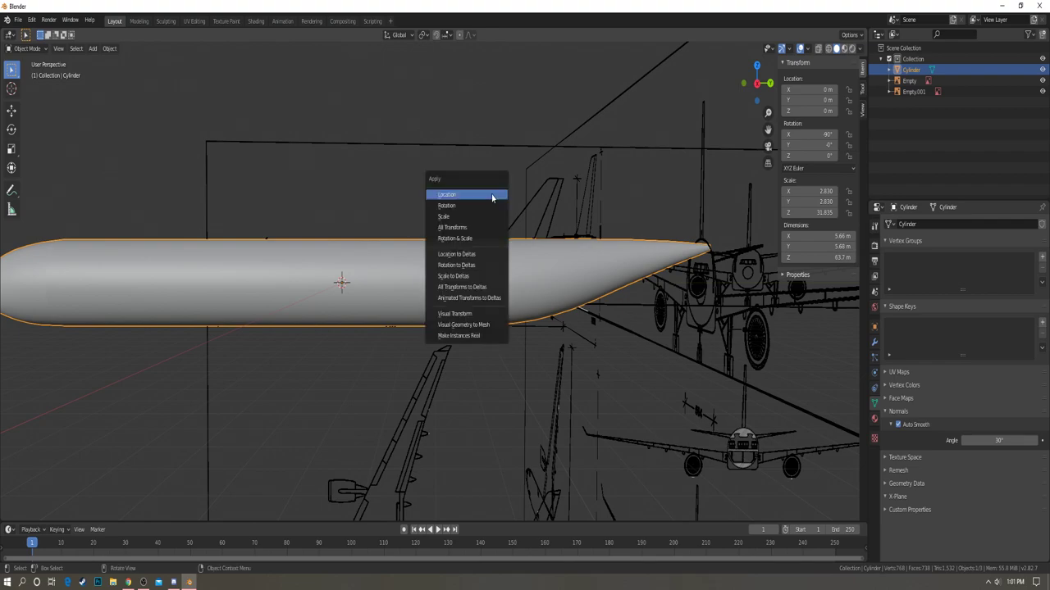
click(474, 216)
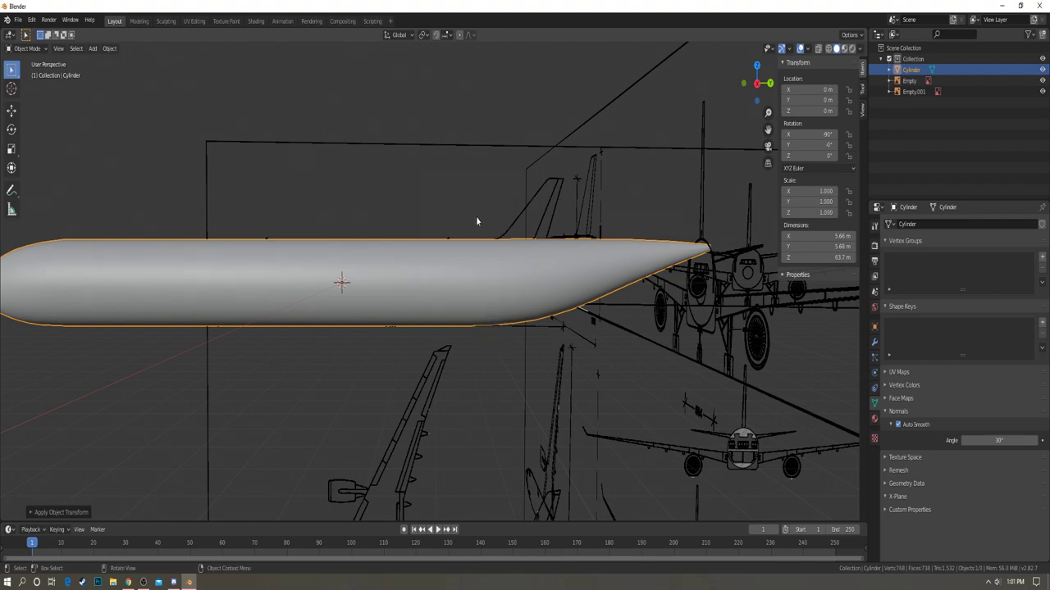
- Move the front-view blueprint image along Y, away from the fuselage's tail end
scroll(427, 187, down, 3)
shift+middle_drag(366, 189, 463, 178)
scroll(569, 173, up, 2)
shift+middle_drag(569, 173, 321, 182)
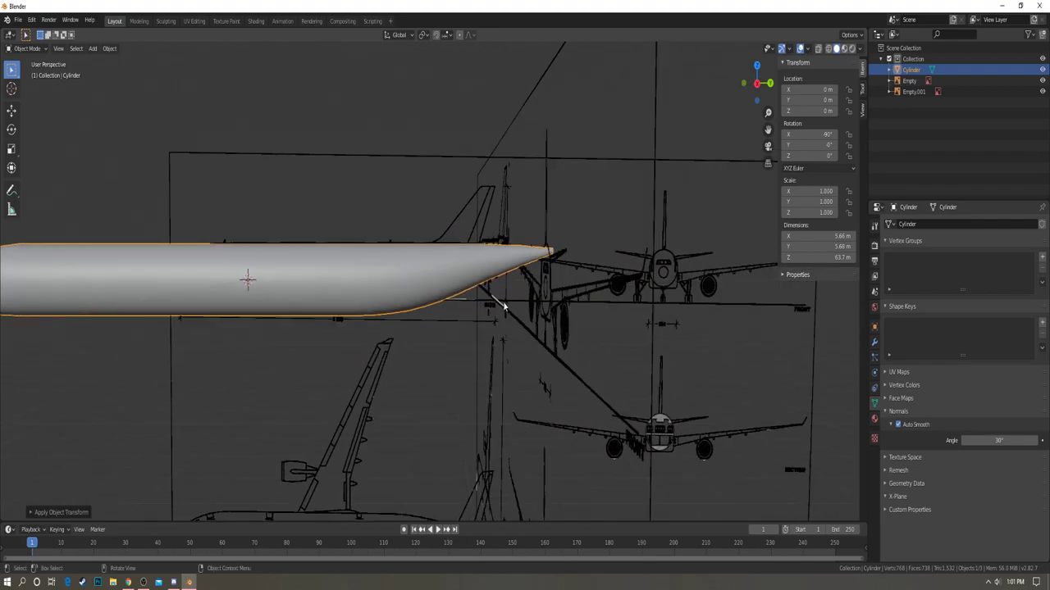
click(542, 291)
scroll(540, 286, down, 4)
key(g)
key(y)
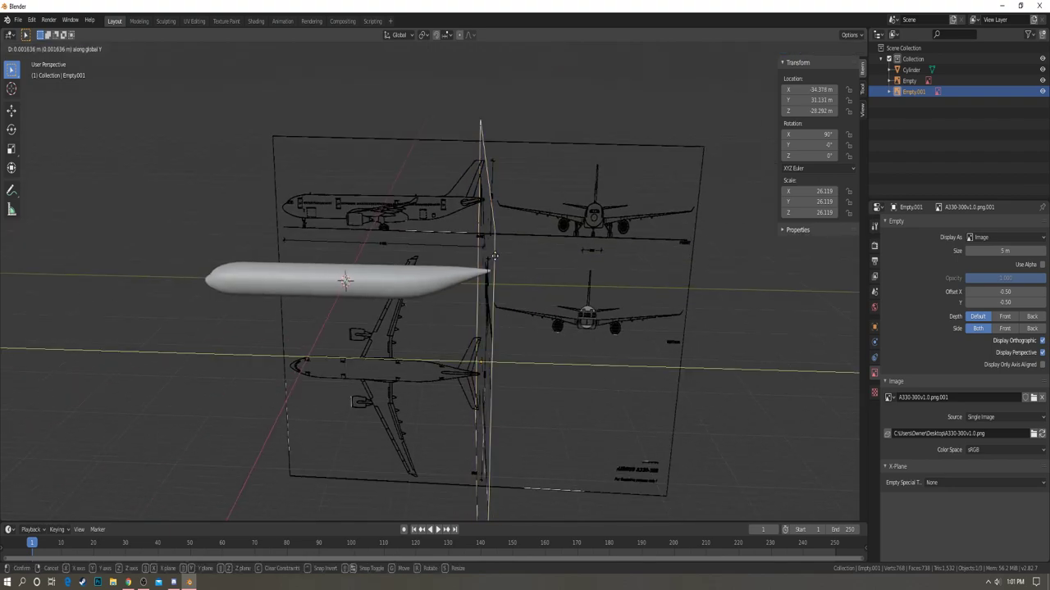
click(632, 260)
- Select the fuselage and examine its smoothed shape in perspective and its nose from the top view
click(395, 275)
scroll(360, 269, up, 3)
scroll(498, 256, up, 2)
shift+middle_drag(314, 260, 411, 265)
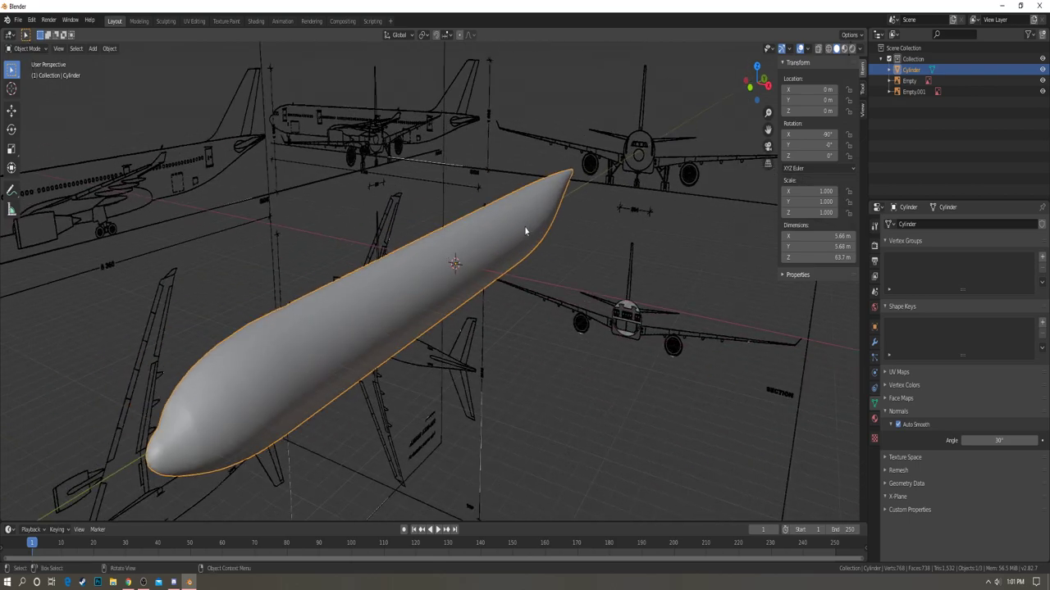
key(KP_7)
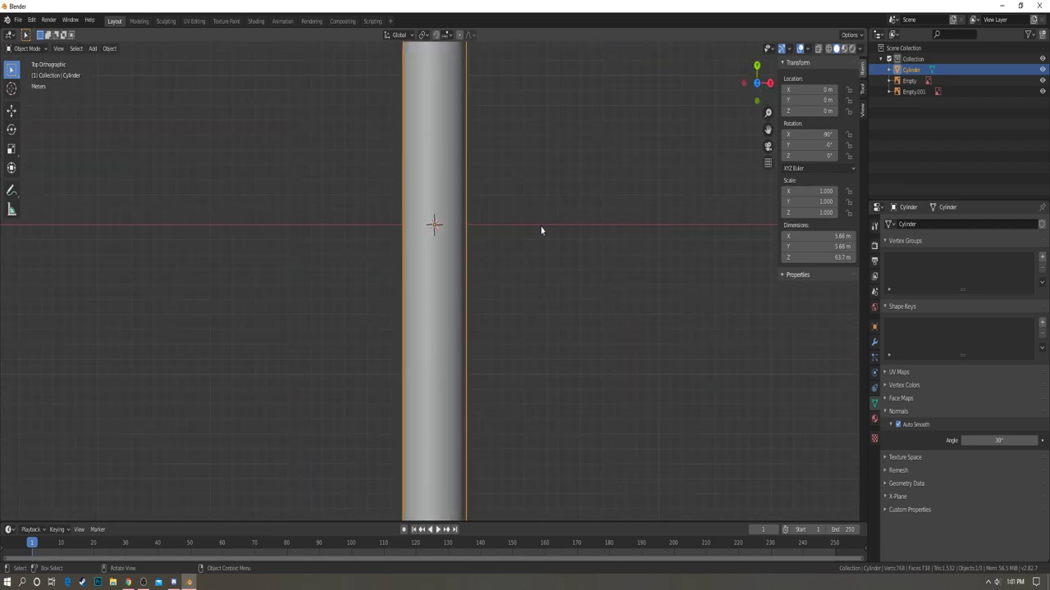
scroll(541, 228, down, 3)
shift+middle_drag(532, 348, 484, 229)
scroll(461, 312, up, 5)
shift+middle_drag(464, 312, 445, 267)
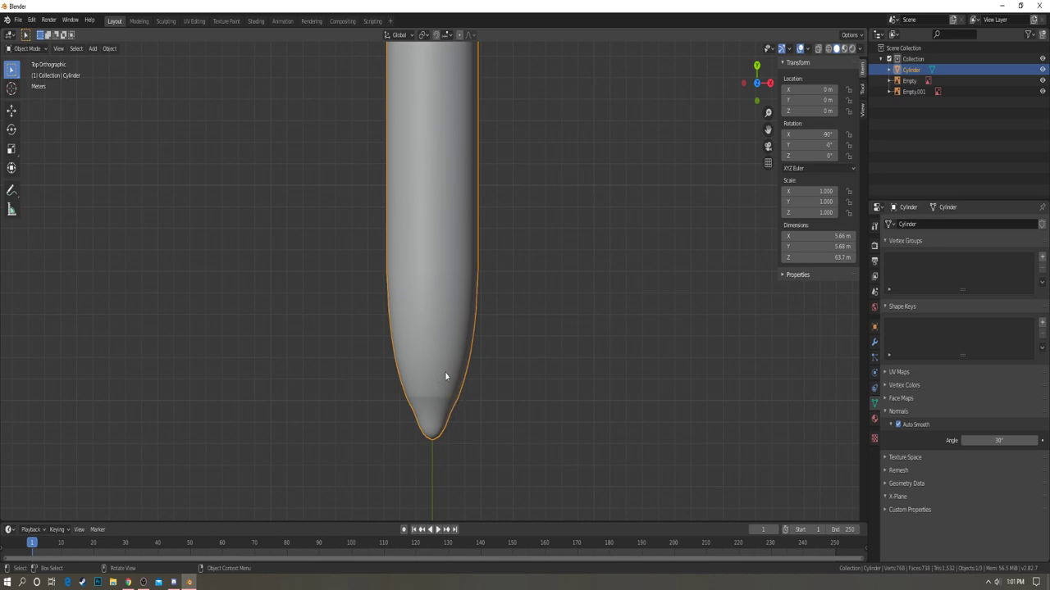
scroll(446, 376, down, 8)
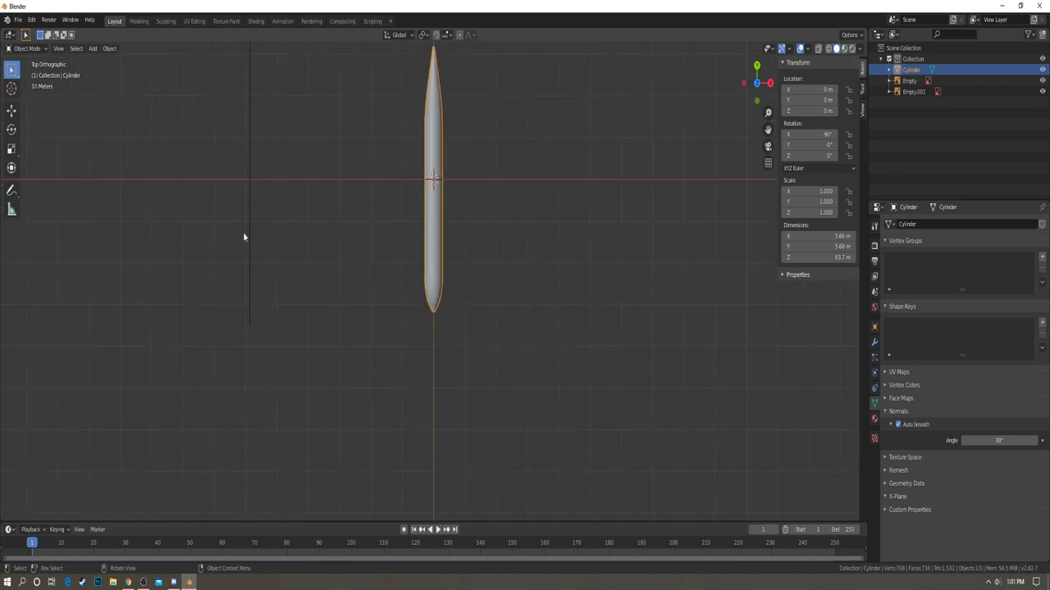
- Paste a copy of the side blueprint image and rotate it -90° in the front view so it lies flat
click(249, 234)
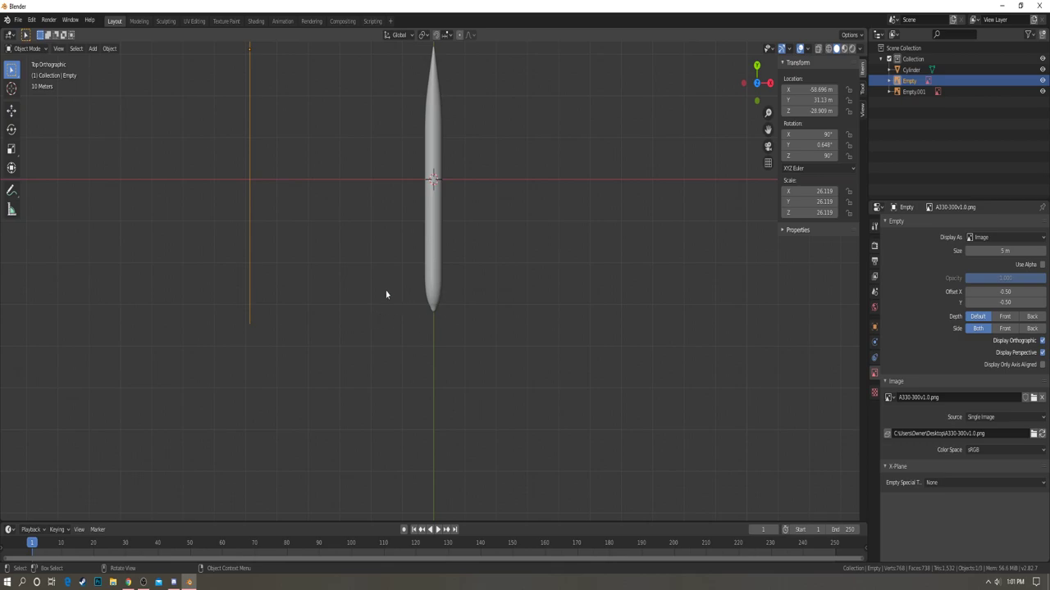
key(ctrl+v)
key(KP_1)
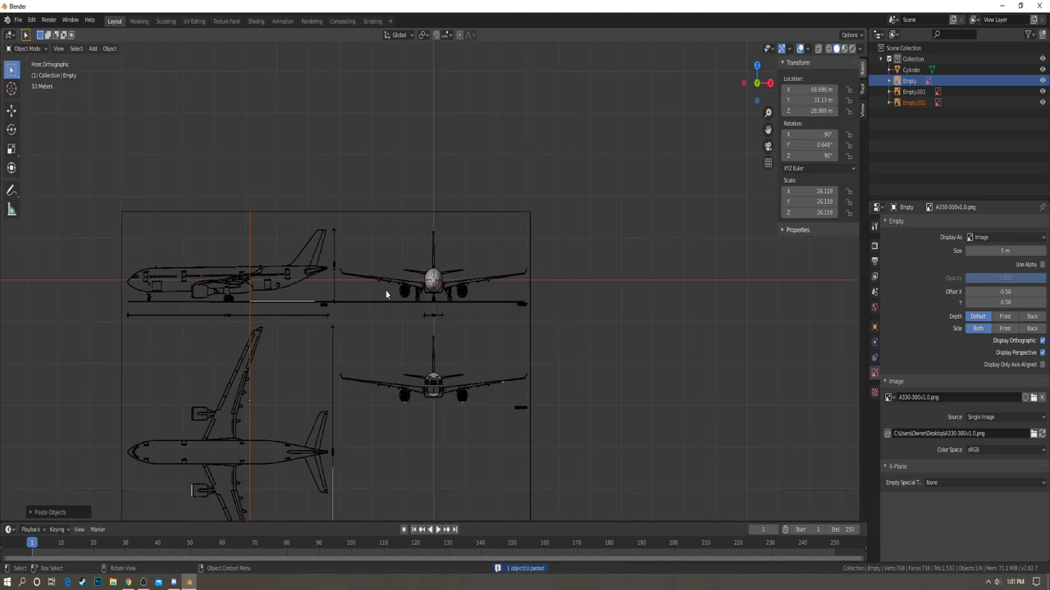
text(r90)
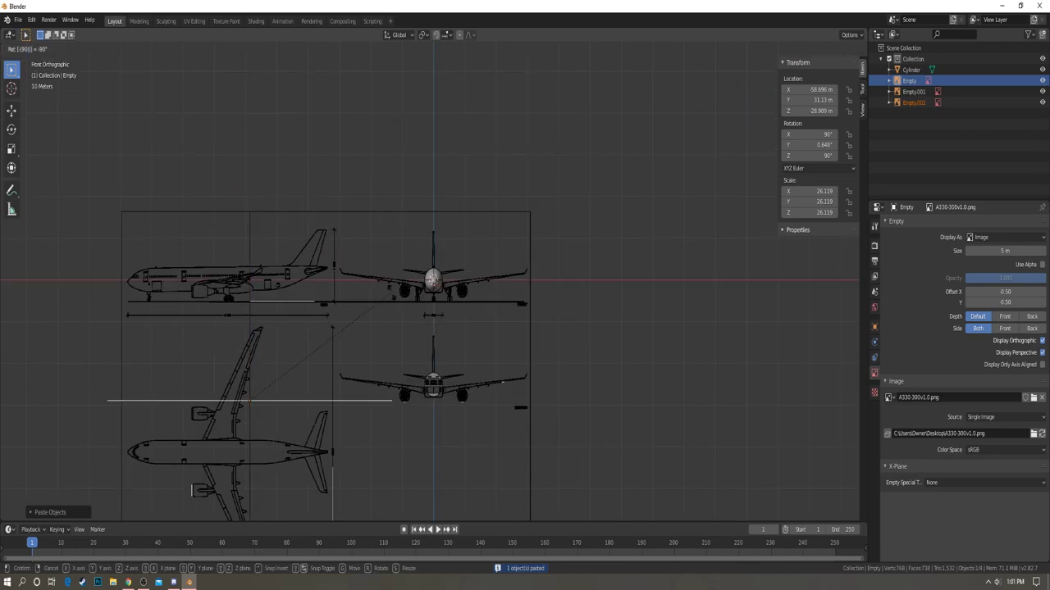
key(Return)
key(KP_7)
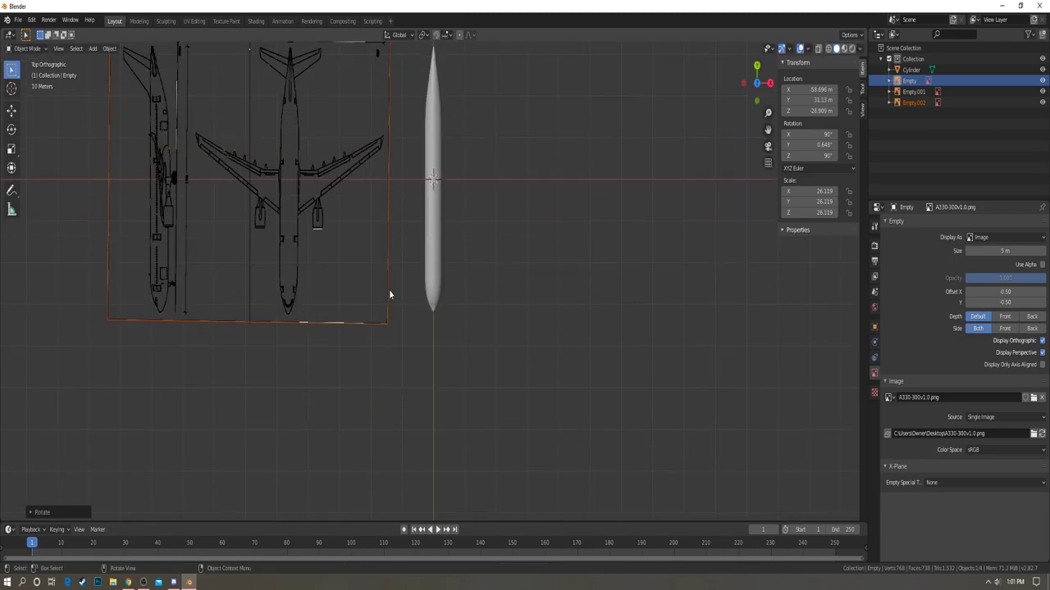
- Slide the flat blueprint copy along X until its top-view aircraft lies roughly beneath the fuselage
key(g)
key(x)
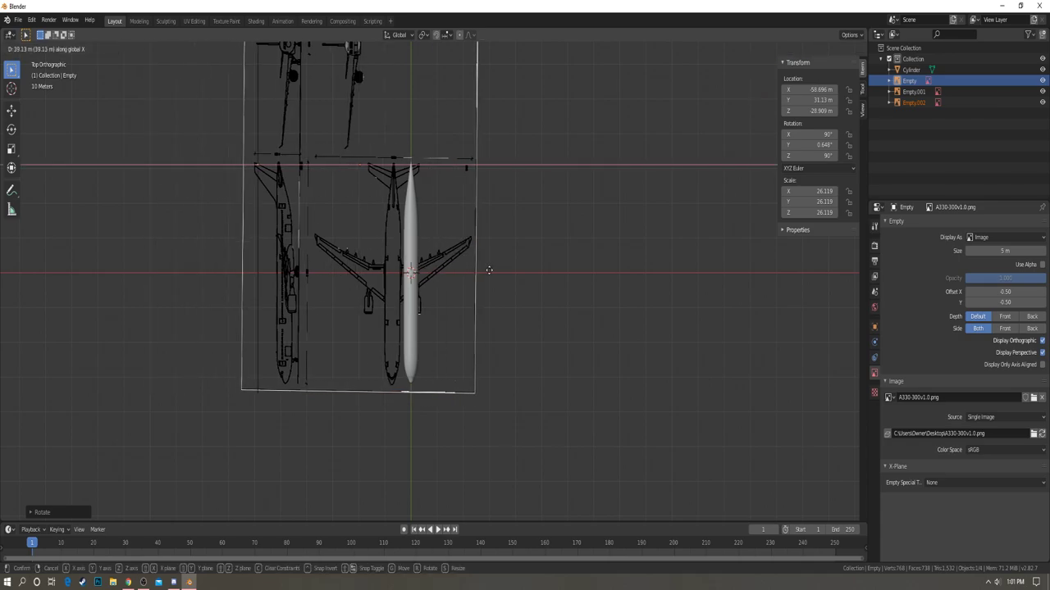
click(460, 351)
scroll(460, 351, up, 3)
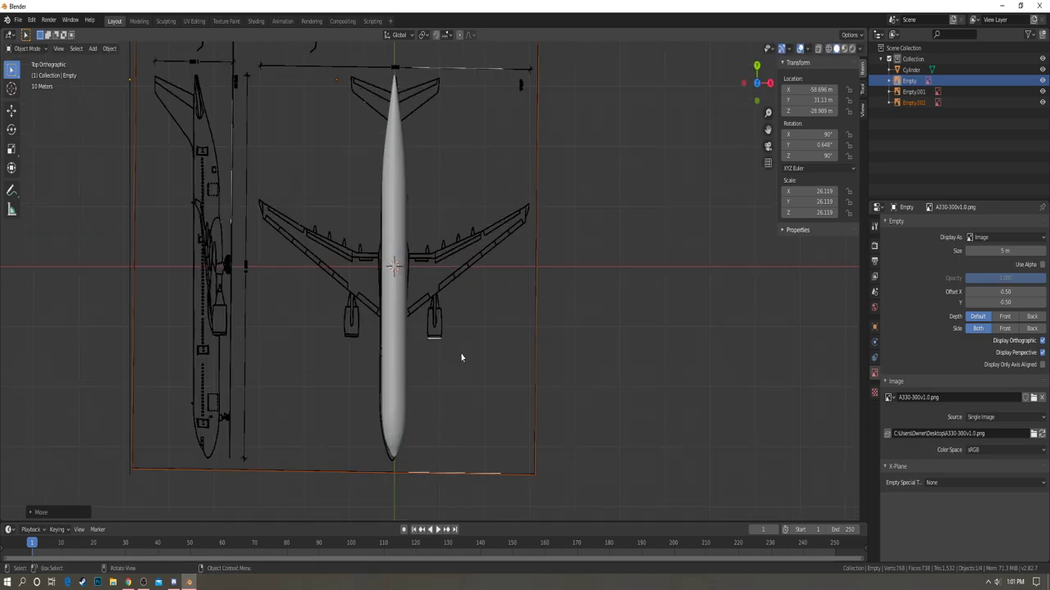
- Switch to wireframe shading and shift the flat blueprint about 0.54 m along X to centre its nose outline on the fuselage
scroll(429, 410, up, 3)
mouse_move(433, 327)
shift+middle_down()
mouse_move(480, 190)
mouse_move(492, 77)
shift+middle_up()
scroll(521, 246, up, 5)
shift+middle_drag(541, 277, 525, 279)
key(z)
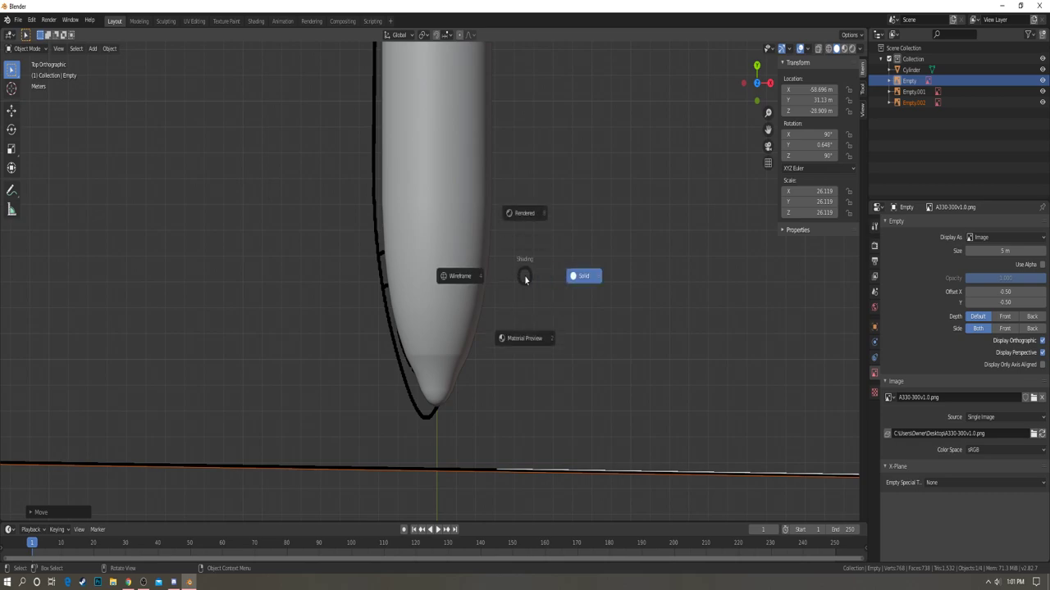
click(468, 279)
scroll(508, 345, up, 4)
shift+middle_drag(514, 355, 537, 251)
key(g)
key(x)
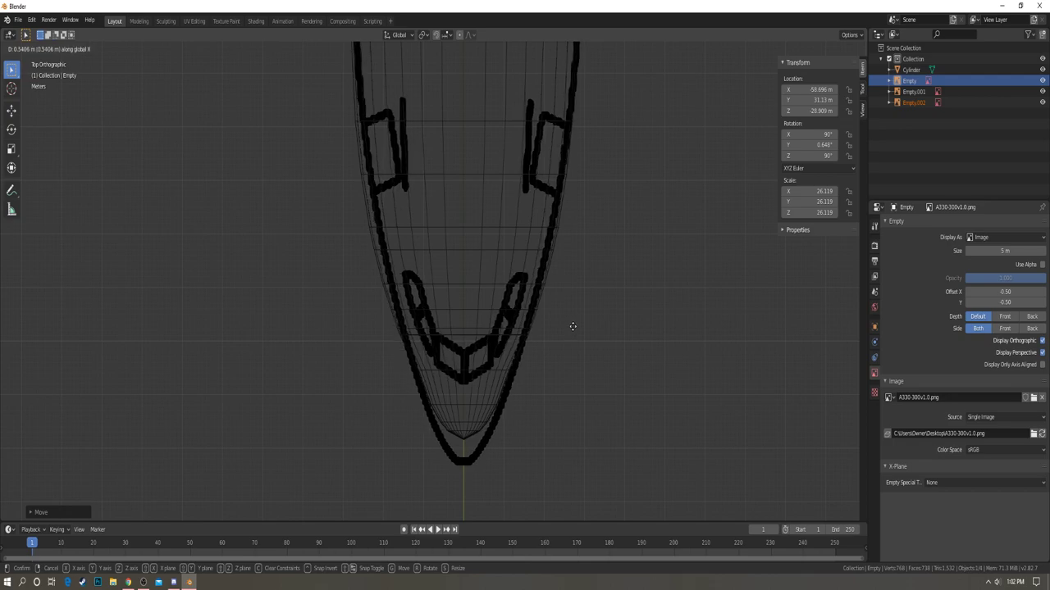
click(574, 331)
- Rotate the flat blueprint about -0.49° to straighten it with the fuselage, then shift it about -0.09 m along X
scroll(533, 291, down, 8)
shift+middle_drag(461, 115, 455, 459)
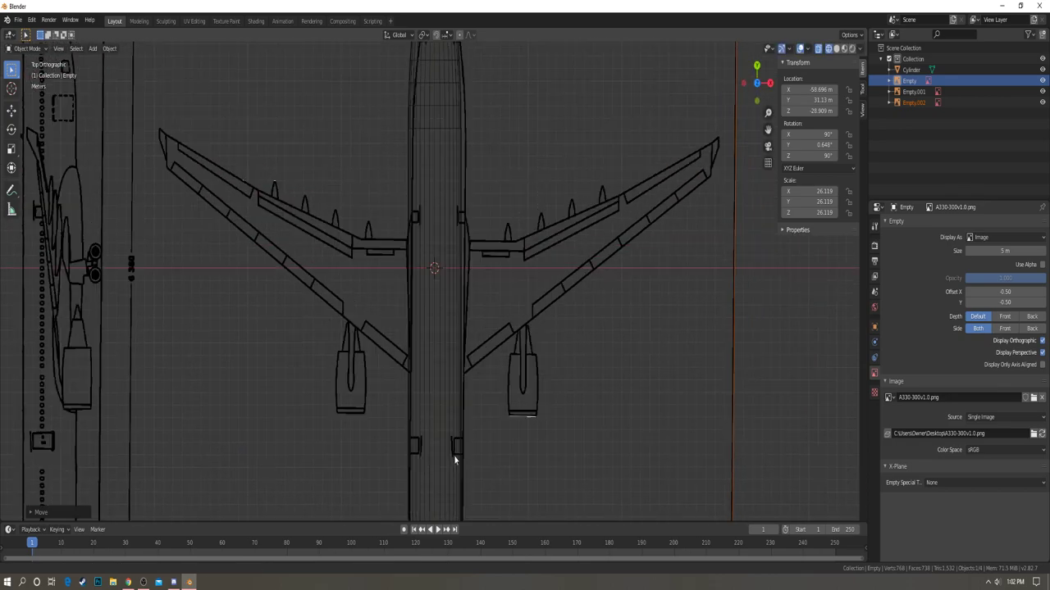
shift+middle_drag(475, 187, 478, 257)
scroll(466, 352, up, 3)
scroll(532, 343, up, 1)
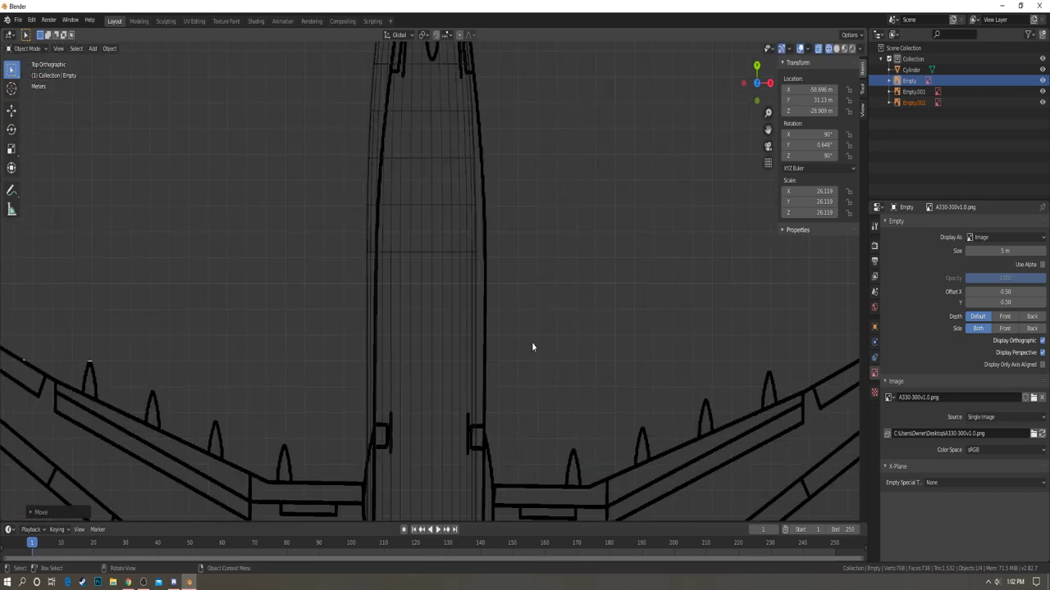
scroll(530, 318, down, 4)
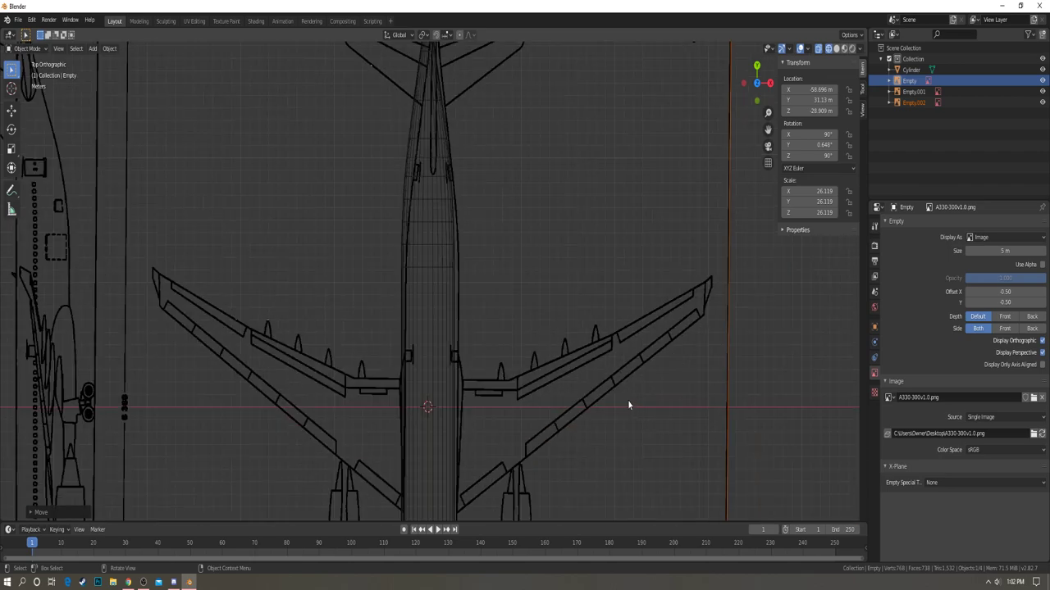
scroll(519, 300, down, 4)
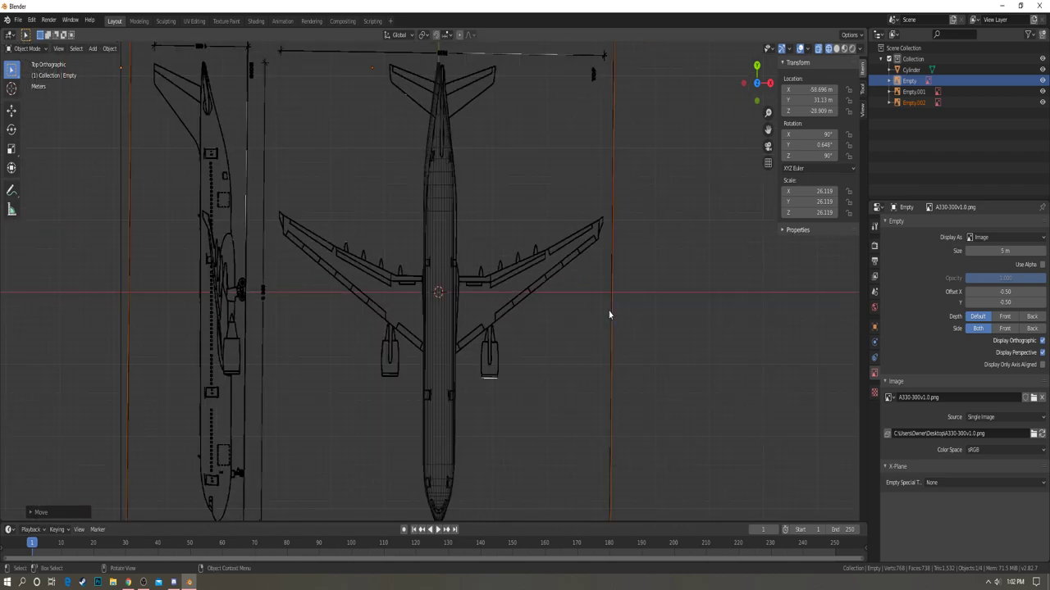
key(r)
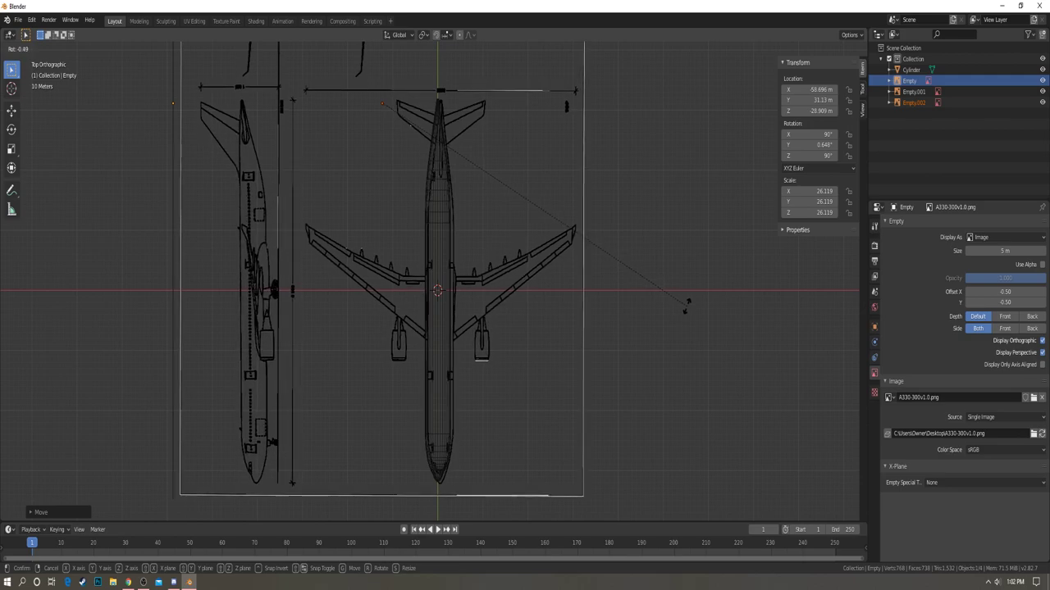
click(686, 307)
key(g)
key(x)
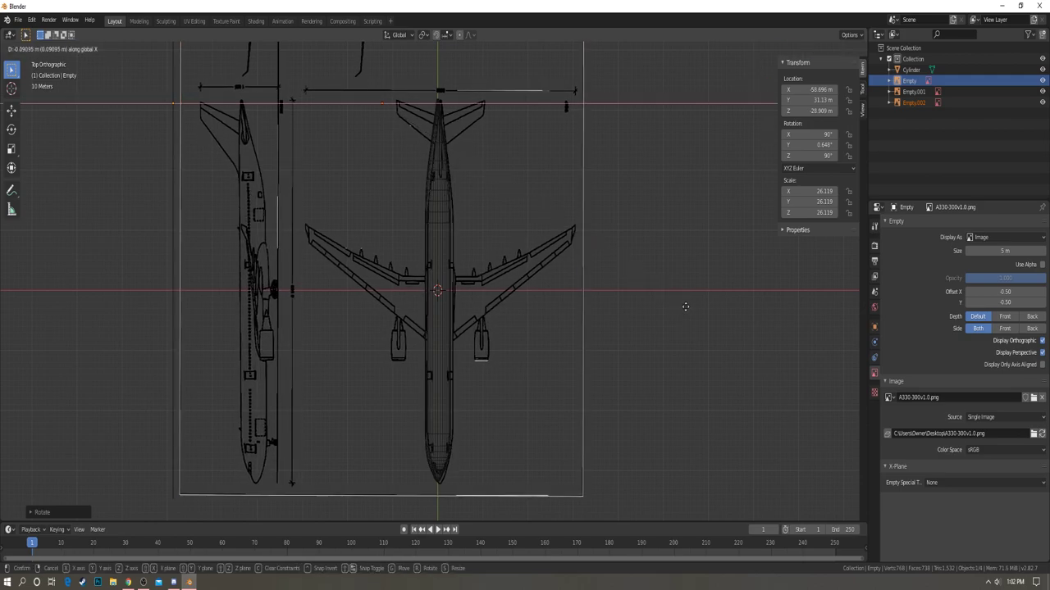
click(684, 308)
- Nudge the flat blueprint along X to centre the nose and cockpit windows on the fuselage's centreline
scroll(533, 385, up, 5)
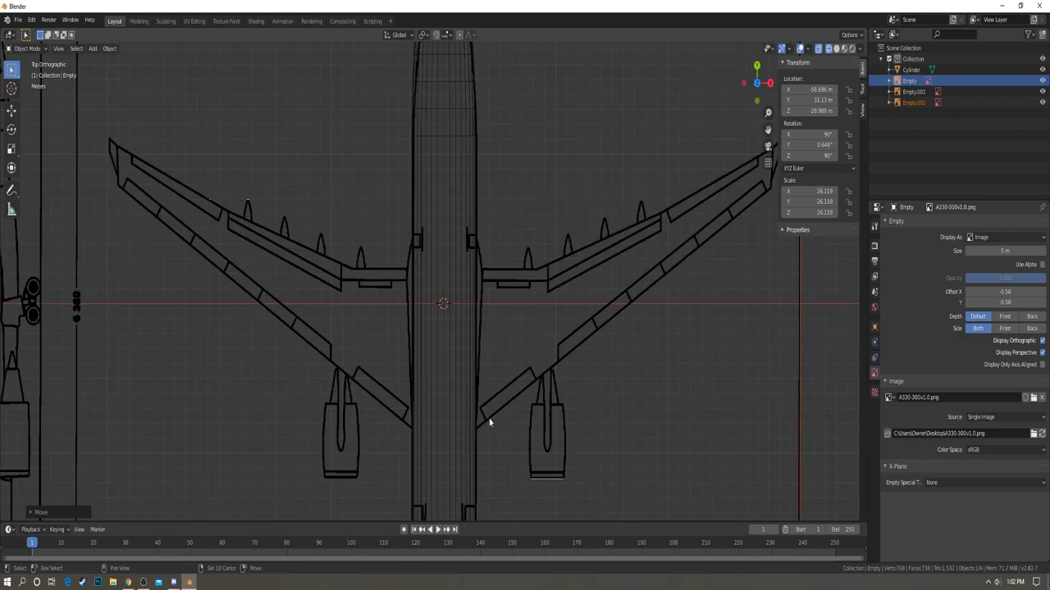
shift+middle_drag(490, 424, 464, 132)
scroll(481, 367, up, 7)
shift+middle_drag(479, 367, 529, 293)
scroll(530, 292, up, 3)
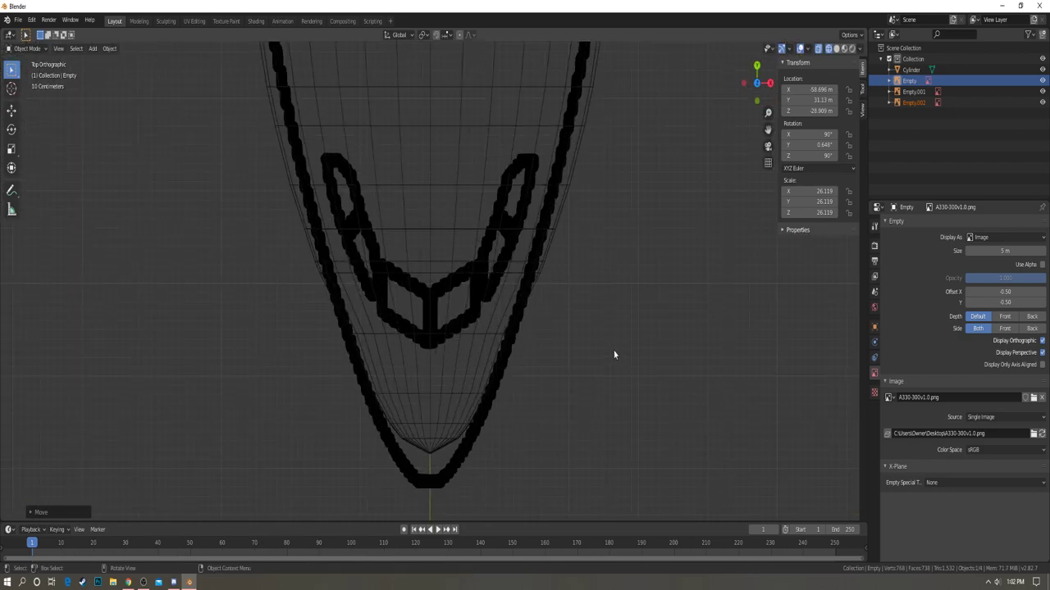
key(g)
key(x)
click(615, 352)
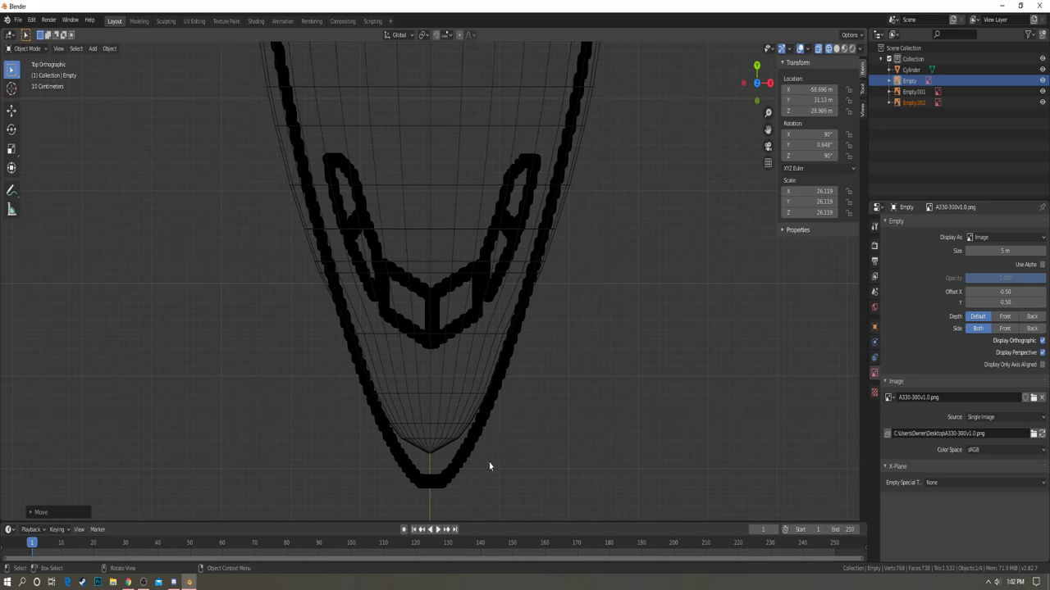
- Rotate the flat blueprint about -0.36° so its tail lines up with the rear of the fuselage
scroll(455, 389, down, 13)
shift+middle_drag(456, 246, 487, 388)
scroll(485, 389, up, 6)
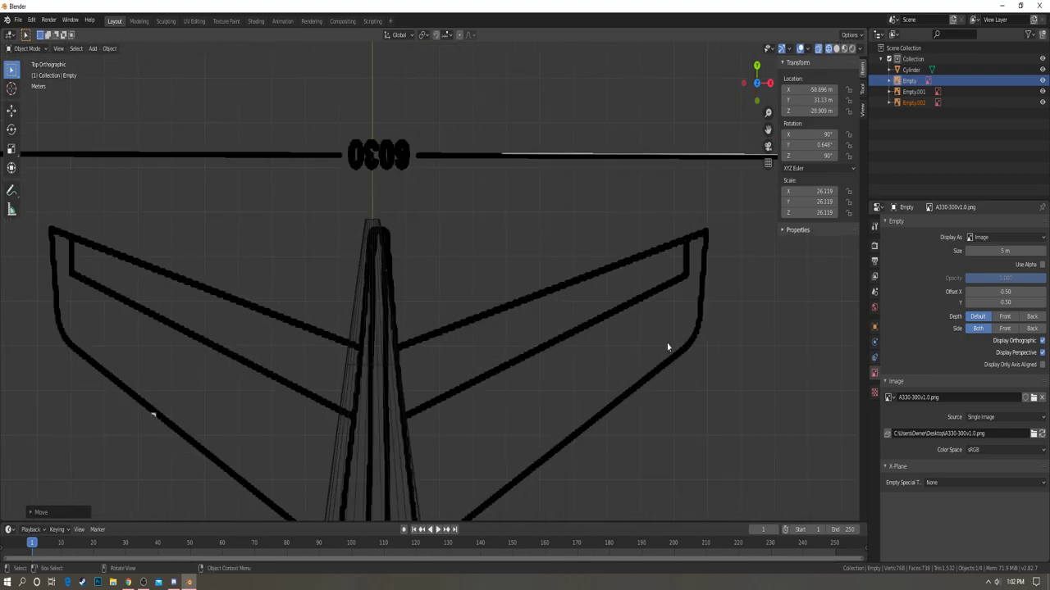
key(r)
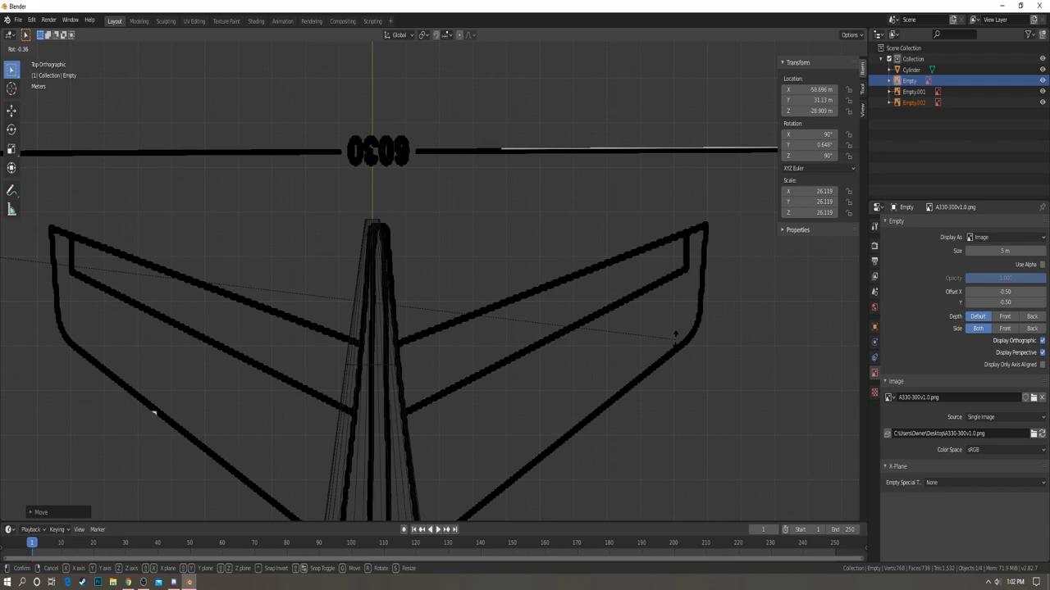
click(676, 338)
- Shift the flat blueprint along X to centre its tail cone, then along Y until its tip meets the fuselage's rear end
scroll(615, 314, up, 6)
shift+middle_drag(415, 195, 544, 297)
key(g)
key(x)
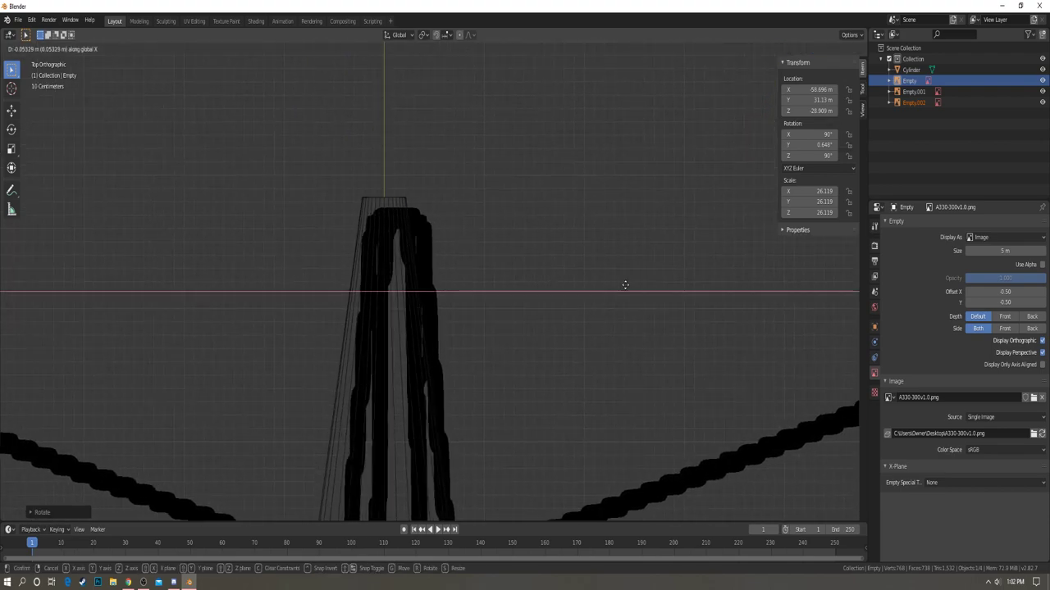
click(614, 285)
key(g)
key(y)
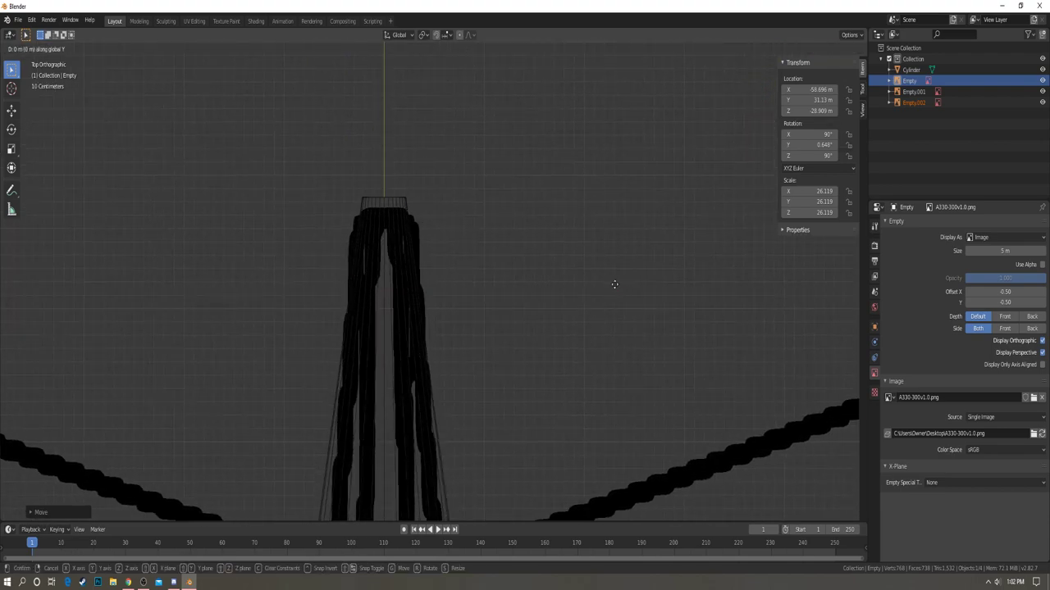
click(602, 251)
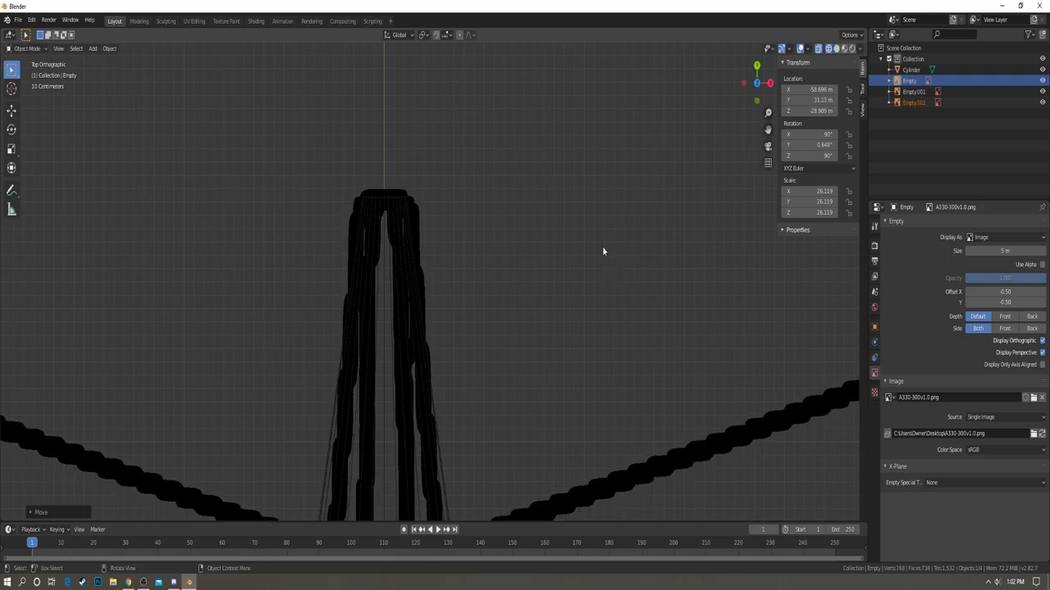
- Rotate the flat blueprint about 0.08° and shift it about -0.14 m along X to recentre its nose on the fuselage
scroll(603, 251, down, 17)
shift+middle_drag(441, 173, 440, 304)
scroll(443, 306, up, 12)
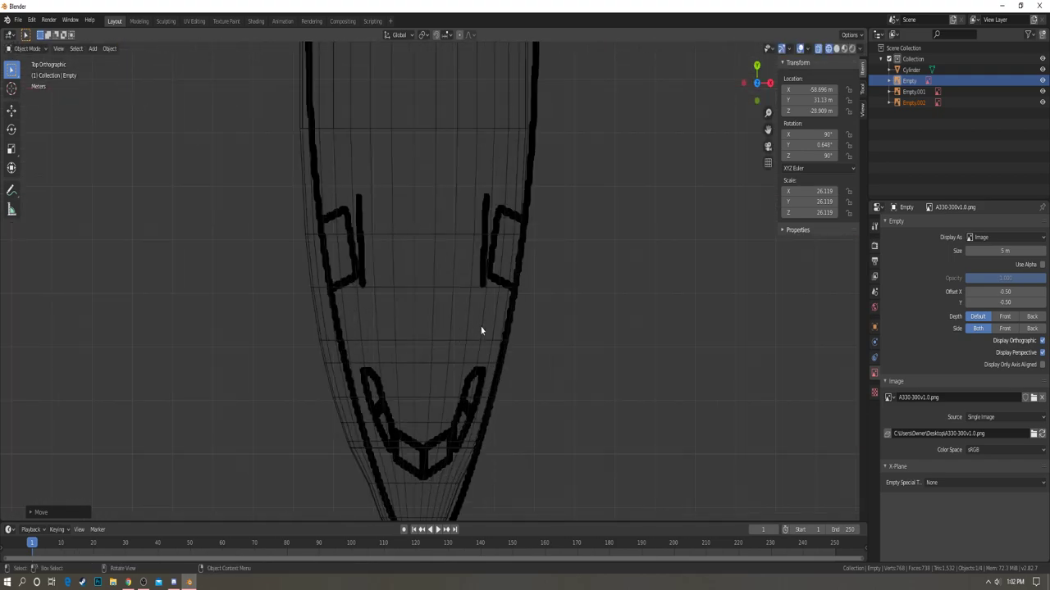
shift+scroll(492, 336, down, 5)
key(r)
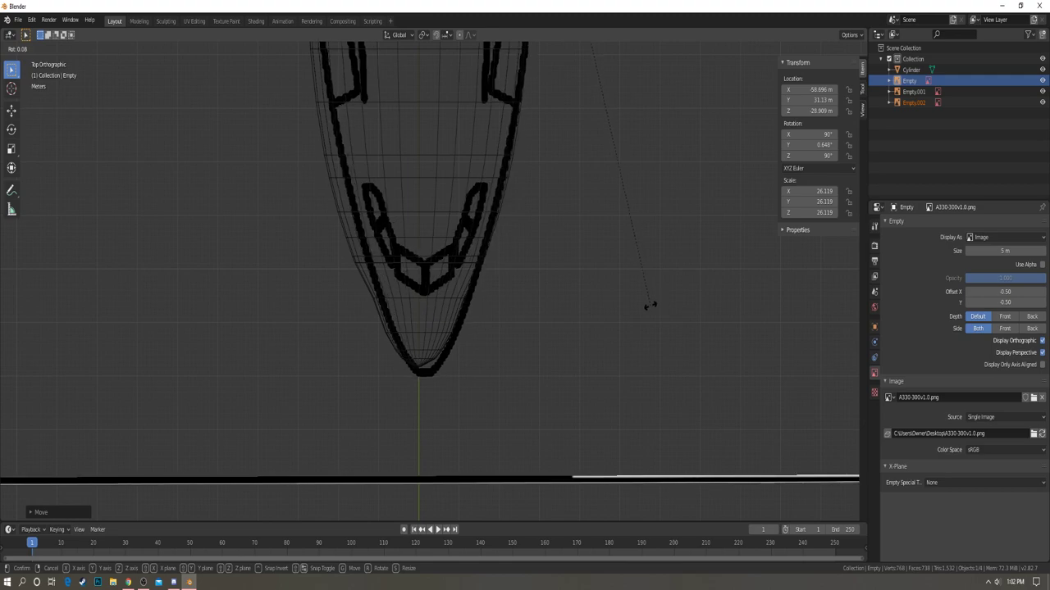
click(650, 305)
key(g)
key(x)
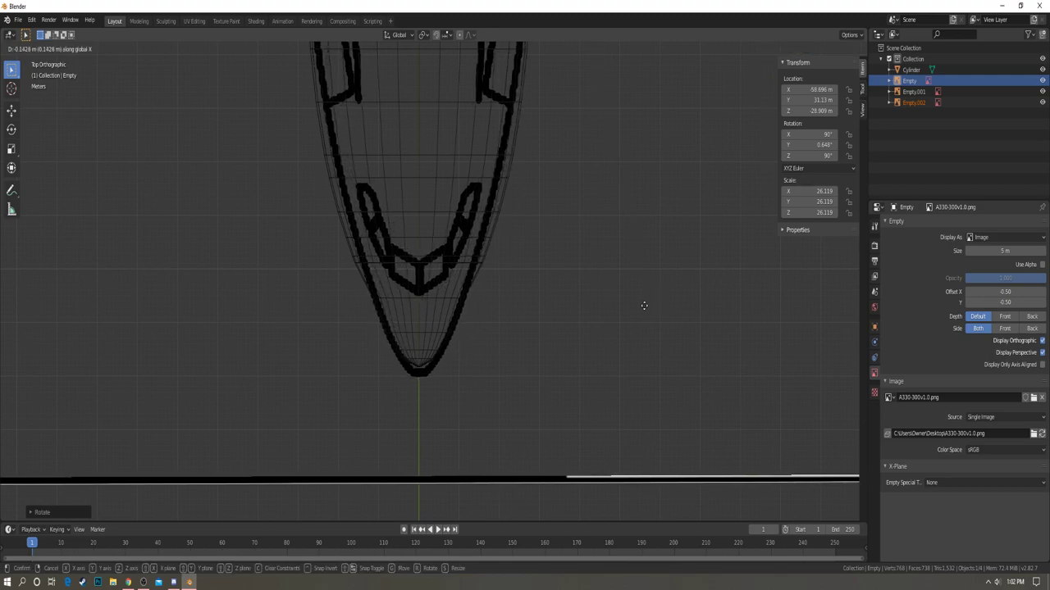
click(645, 306)
scroll(574, 271, down, 6)
shift+middle_drag(518, 70, 510, 449)
shift+middle_drag(468, 96, 467, 435)
scroll(444, 267, up, 6)
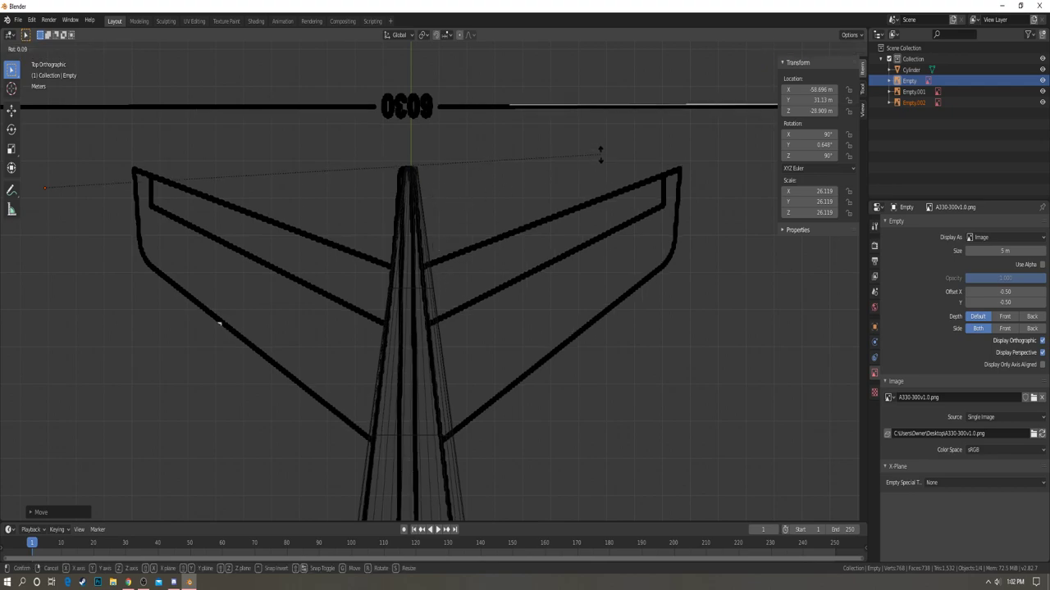
key(r)
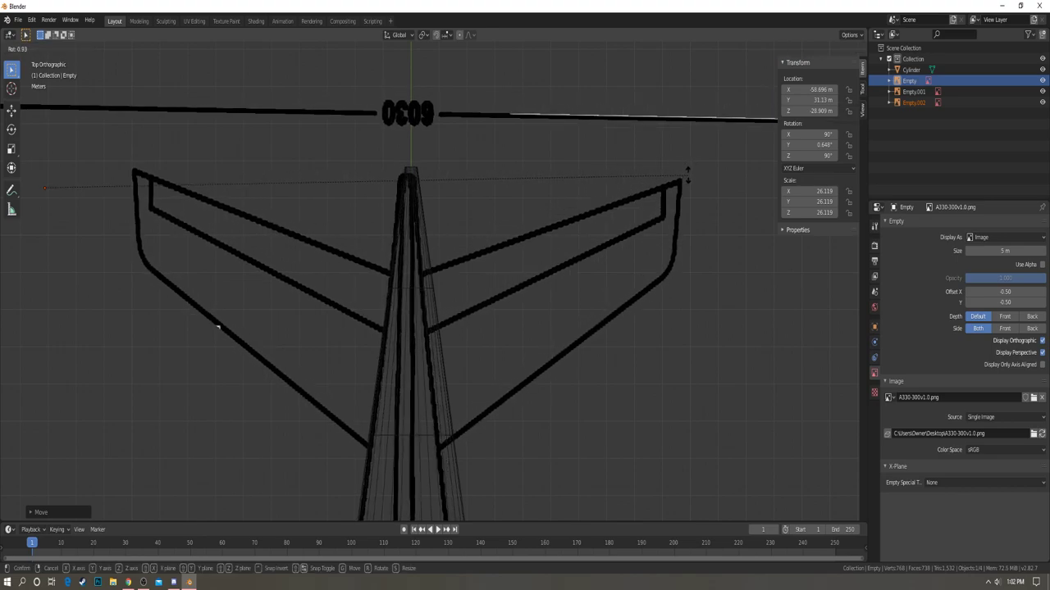
key(Escape)
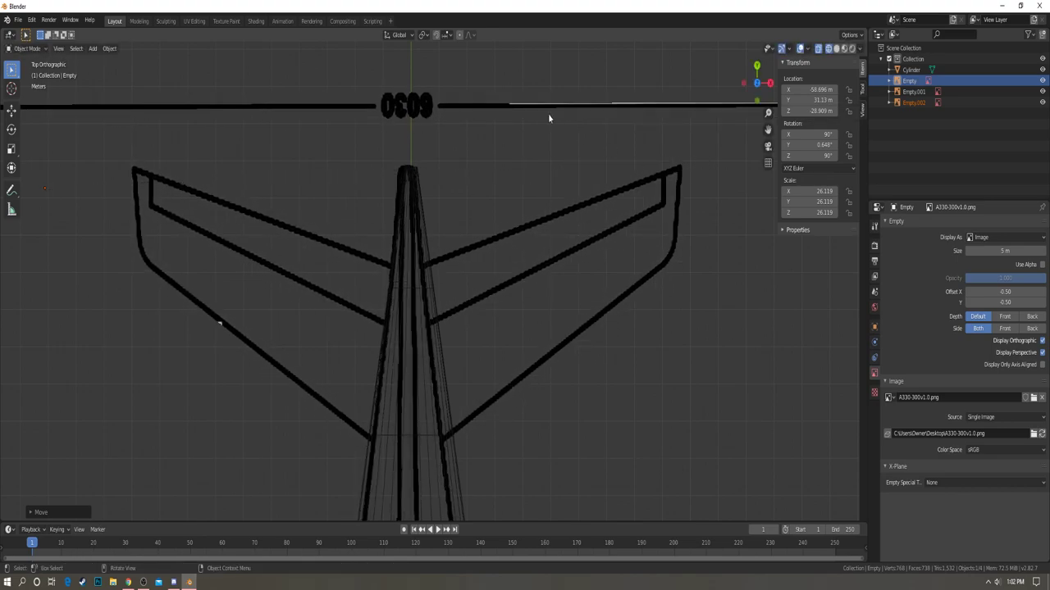
- Select the fuselage cylinder and enter Edit Mode, framing its nose section from above
scroll(466, 176, down, 5)
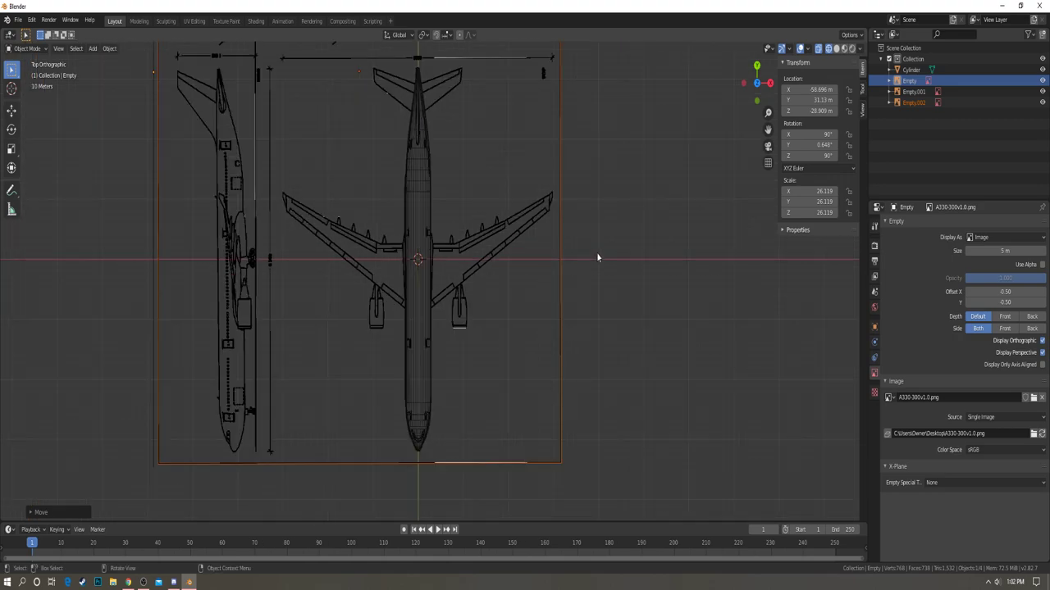
scroll(519, 365, up, 8)
shift+middle_drag(613, 429, 609, 286)
click(467, 311)
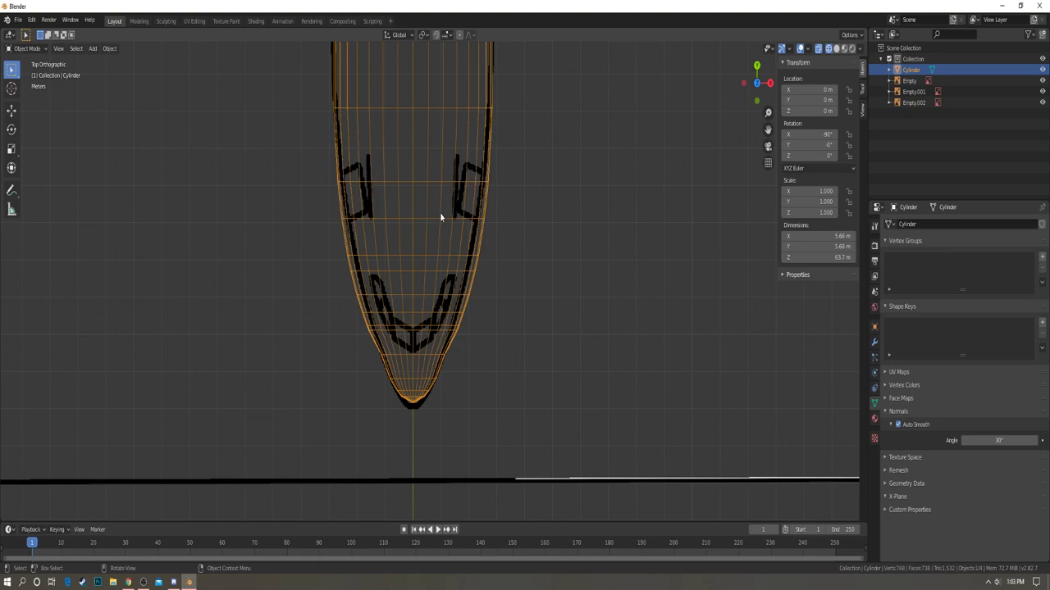
key(Tab)
shift+middle_drag(457, 153, 432, 243)
scroll(432, 244, up, 2)
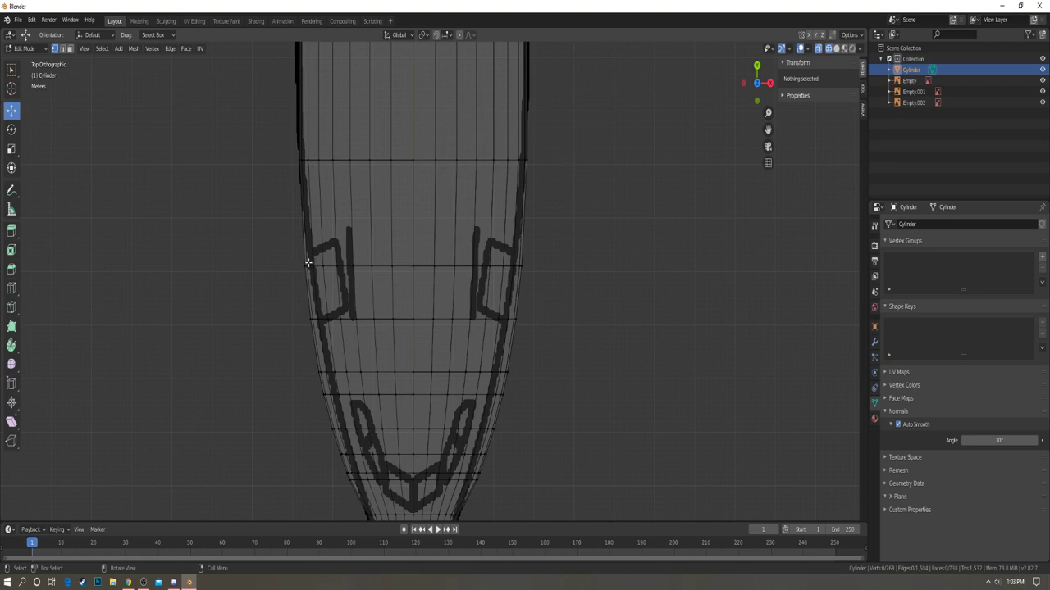
- Scale the fuselage ring crossing the middle of the front doors to about 0.945 along X to fit the plan outline
key(b)
drag(264, 242, 577, 293)
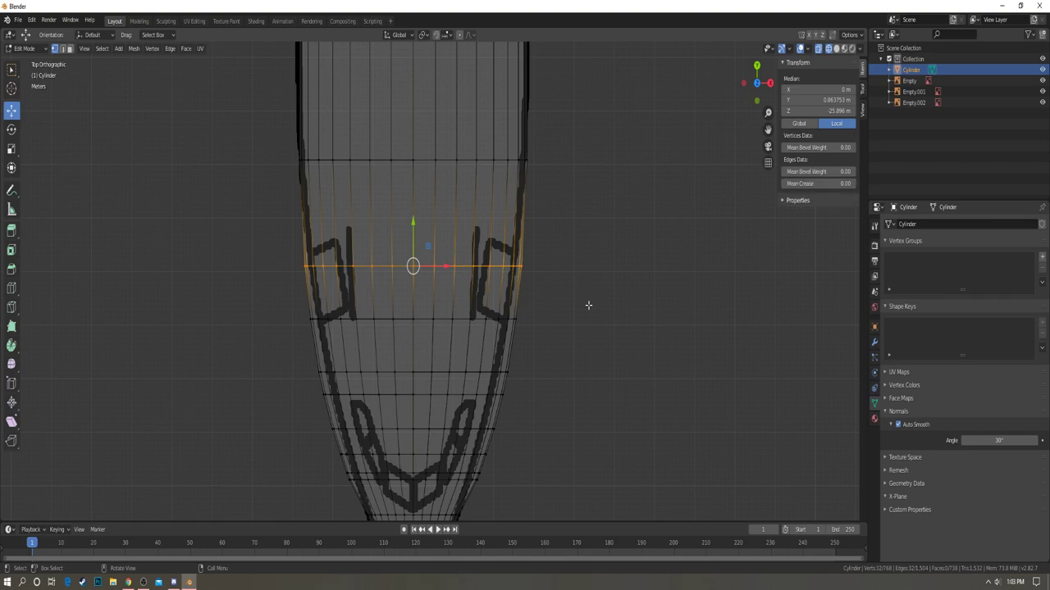
scroll(632, 294, up, 3)
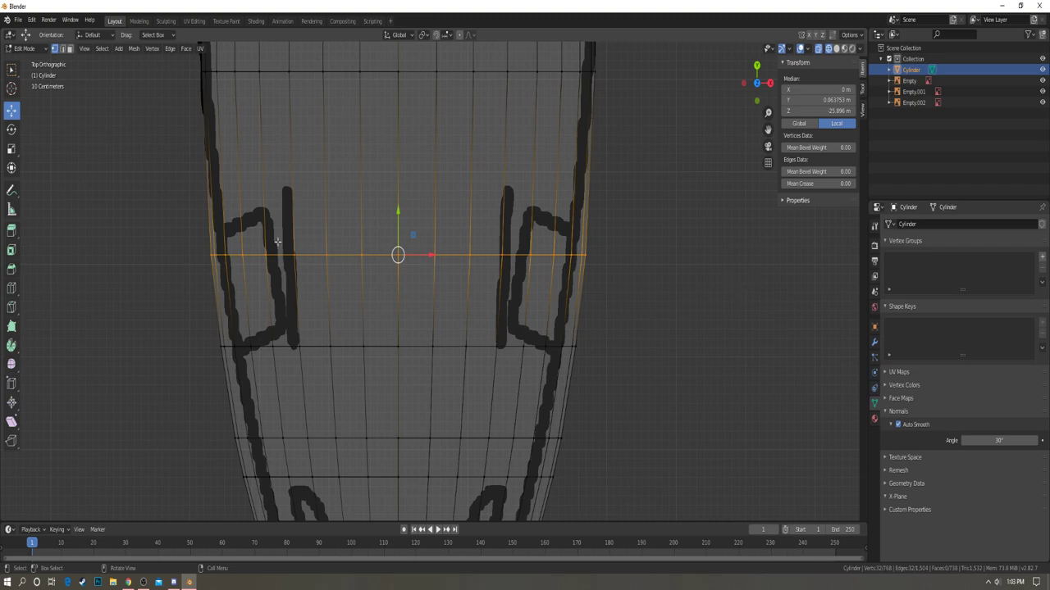
key(s)
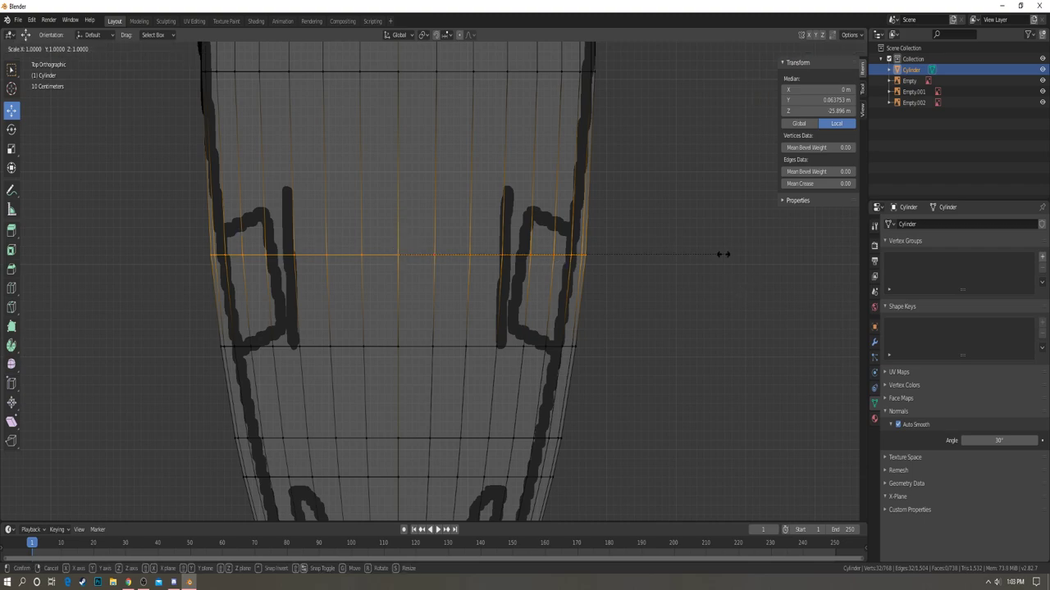
key(x)
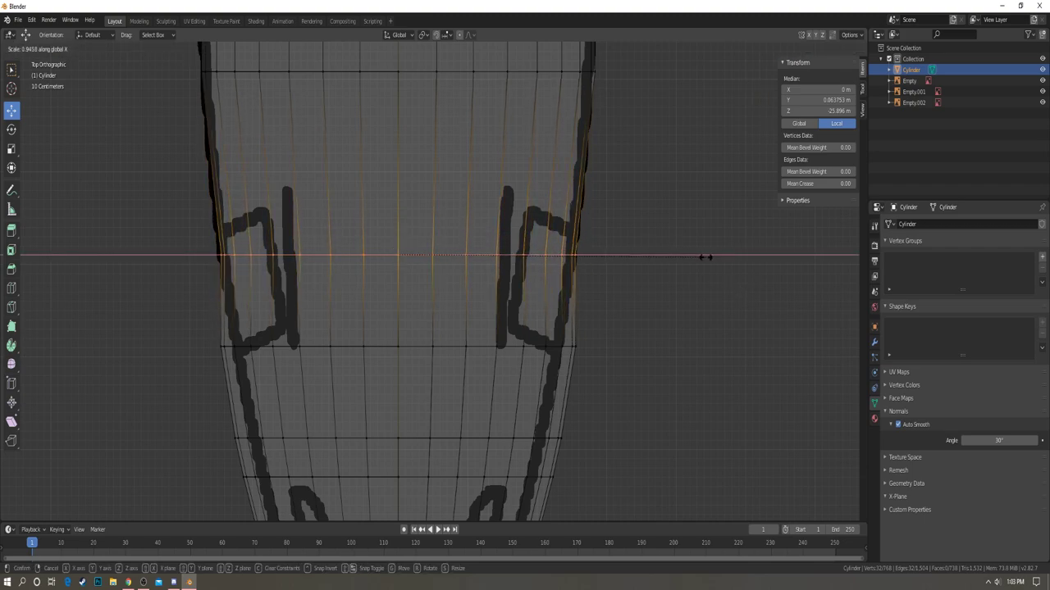
click(704, 256)
shift+middle_drag(638, 295, 661, 283)
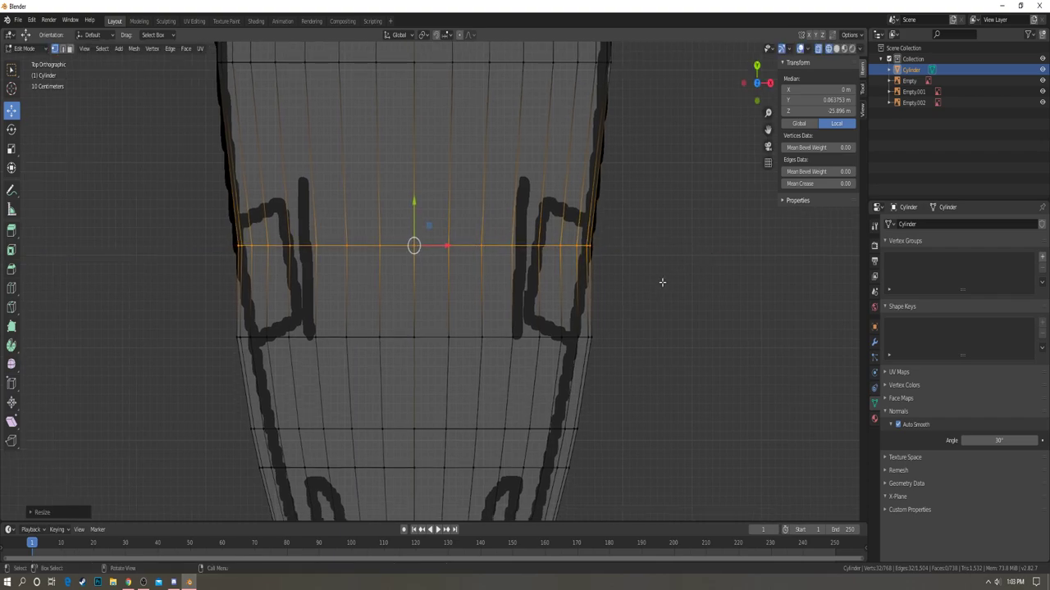
- Try widening the front-door ring along X against the front-view blueprint, then undo that resize
key(KP_3)
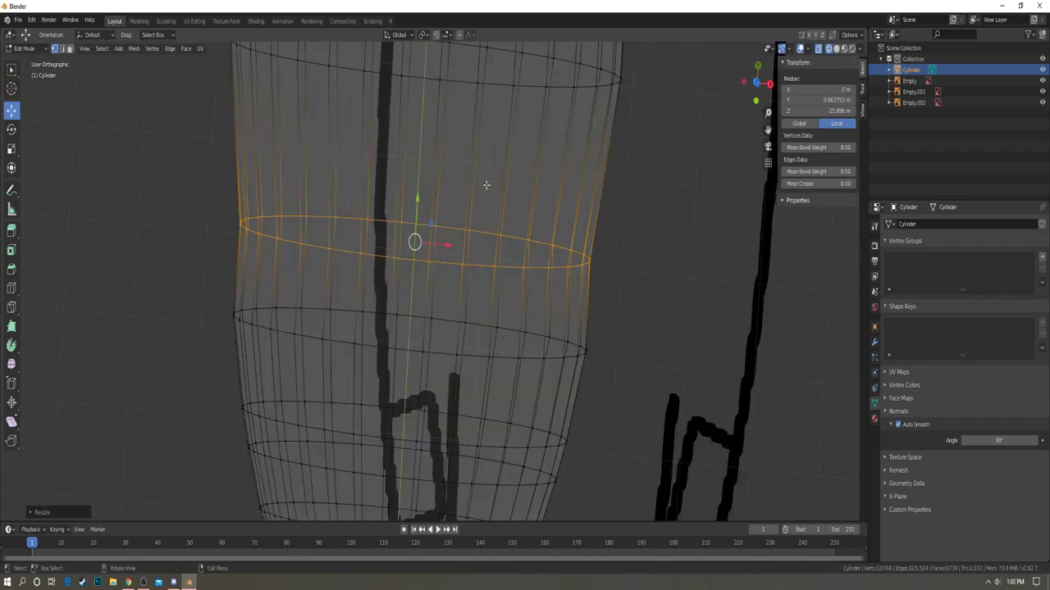
scroll(469, 194, down, 1)
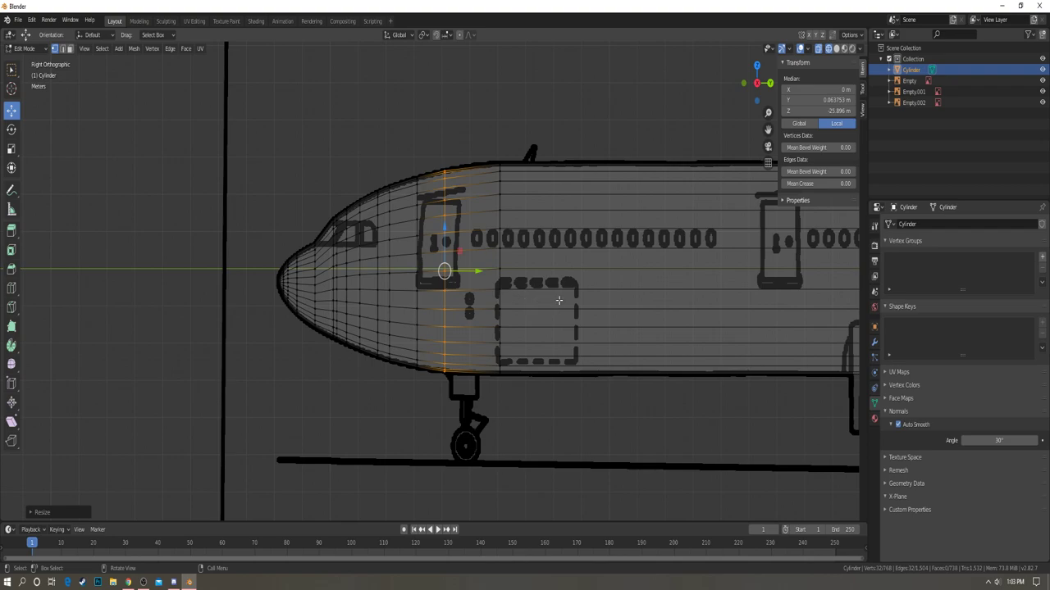
key(KP_1)
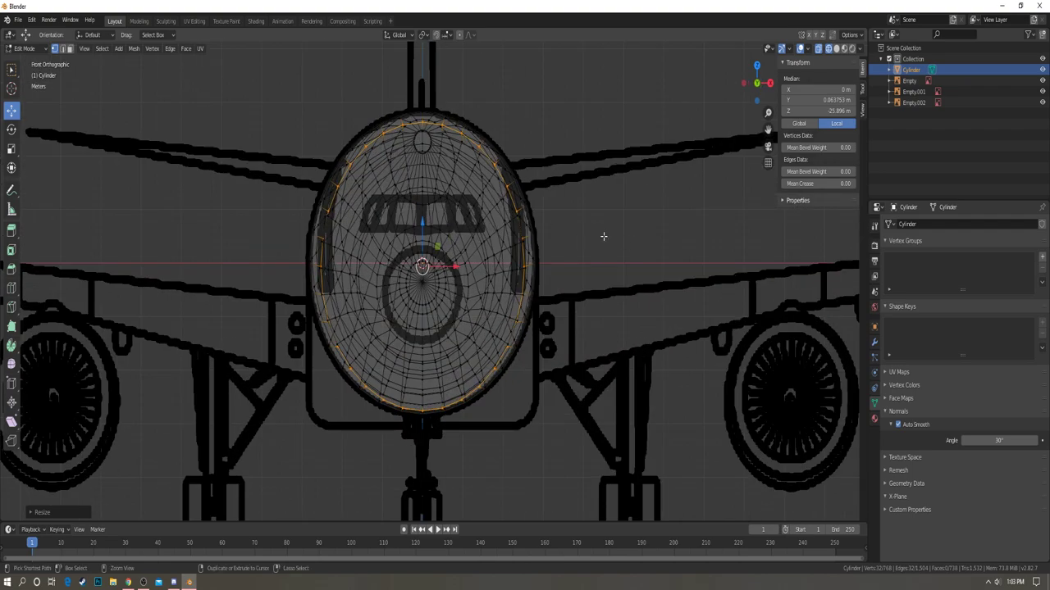
key(s)
key(x)
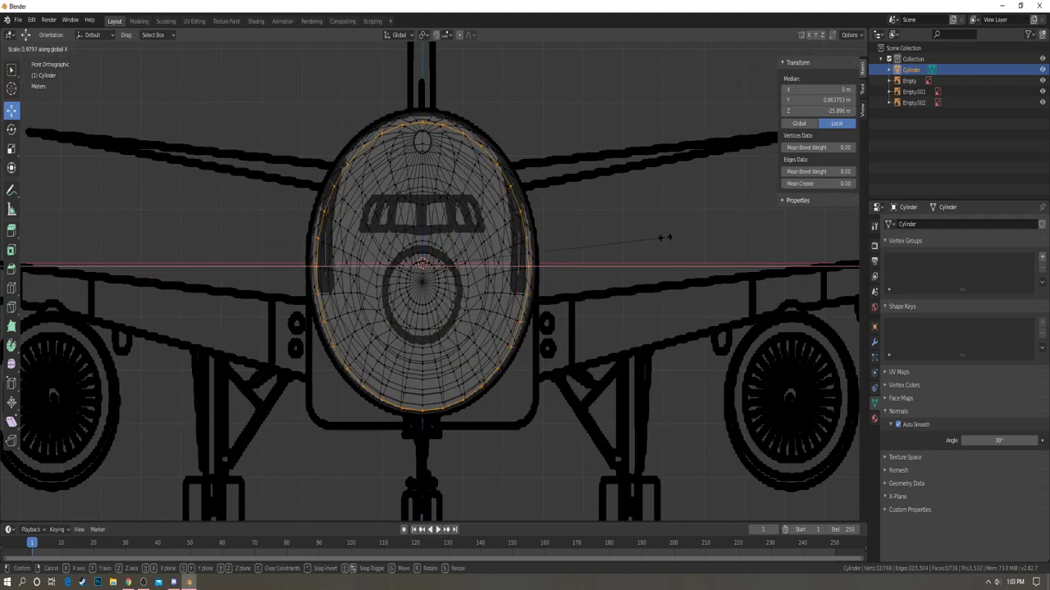
click(631, 241)
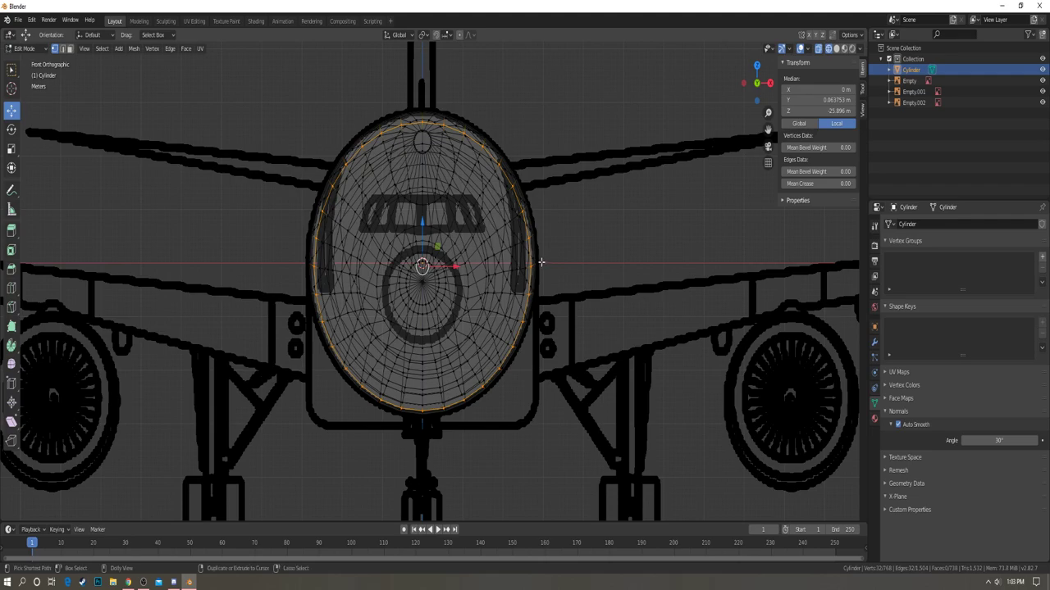
click(31, 20)
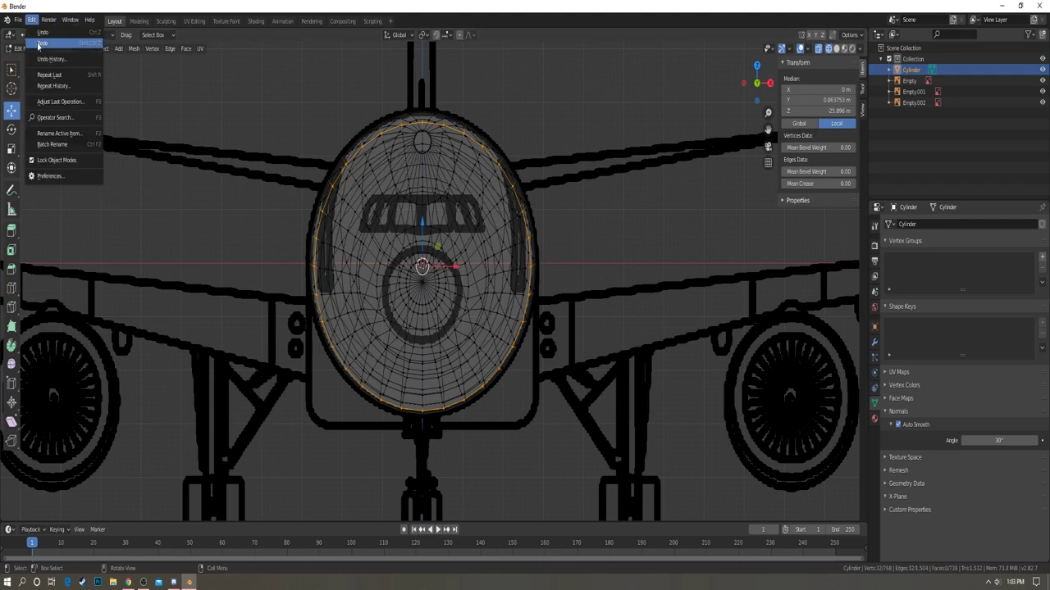
click(41, 32)
- In top view, scale the ring at the front doors' forward edge to about 0.91 along X to fit the plan outline
key(KP_7)
shift+middle_drag(483, 258, 479, 221)
key(alt+a)
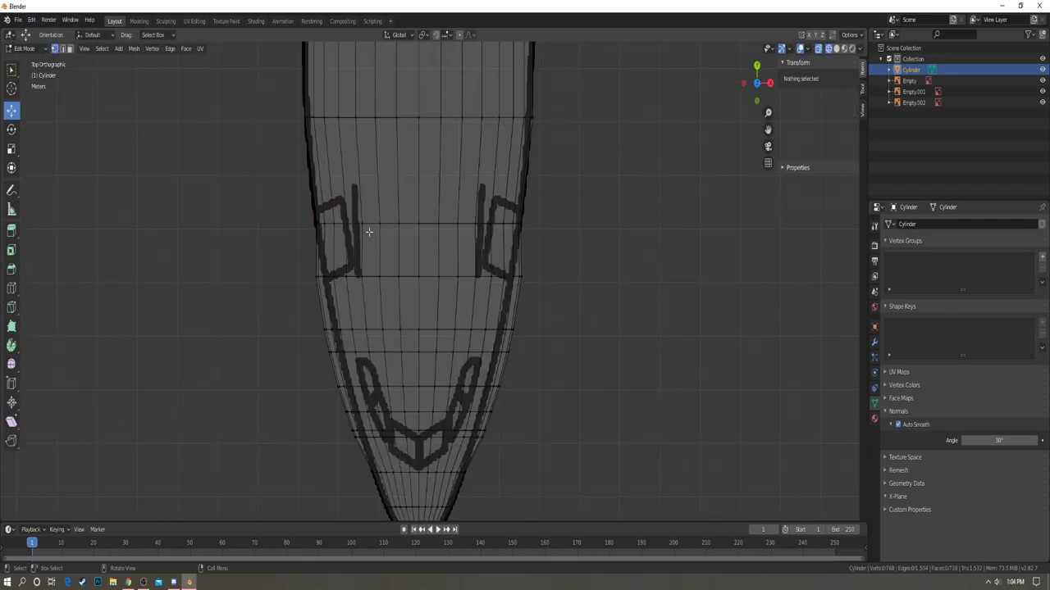
drag(267, 254, 551, 306)
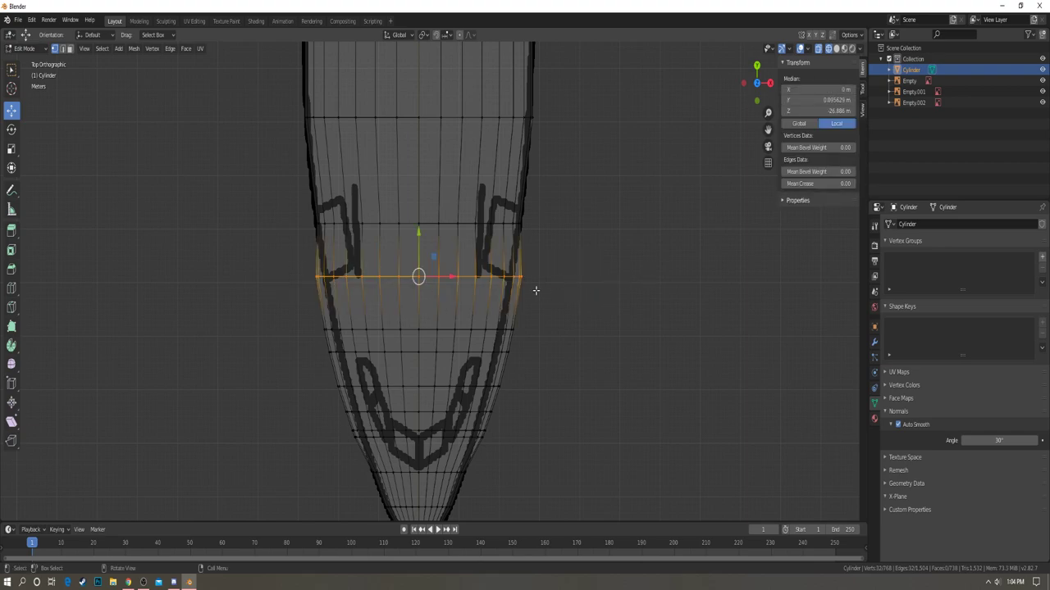
scroll(504, 294, up, 5)
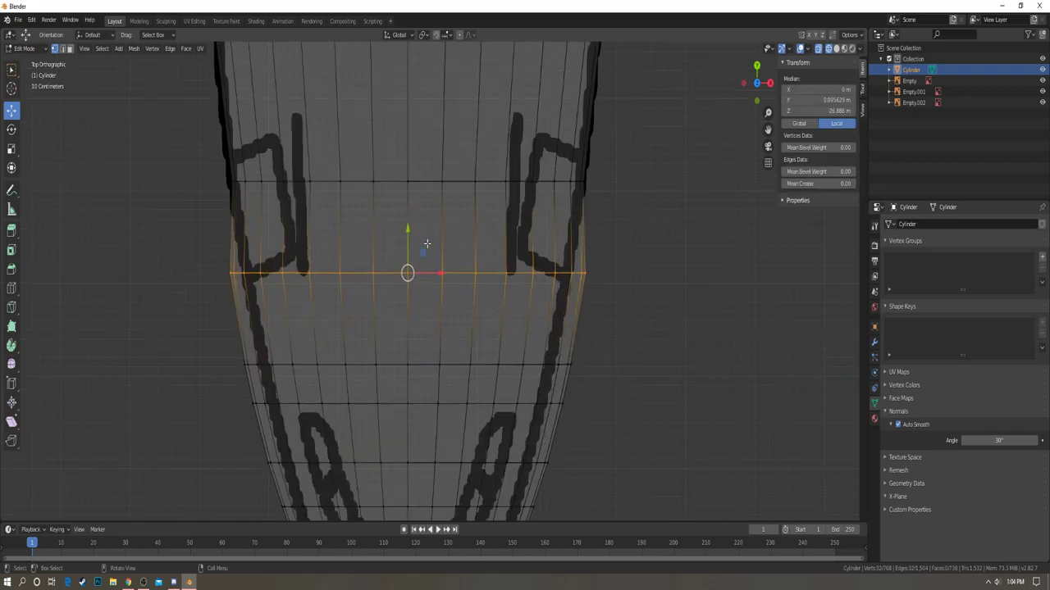
key(s)
key(x)
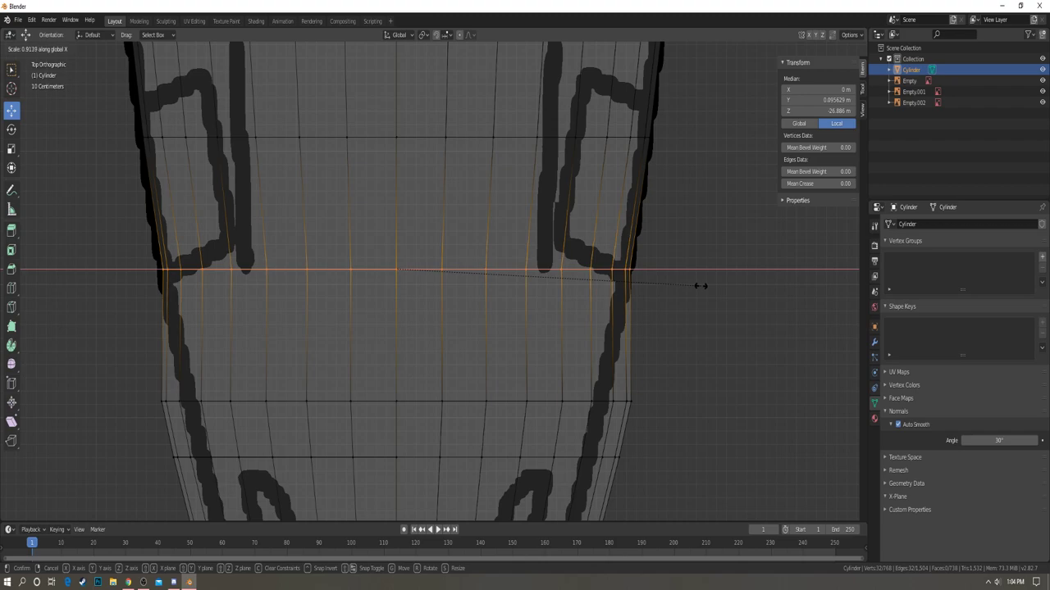
click(697, 286)
- Scale the first ring ahead of the front doors to about 0.88 along X to match the plan outline
scroll(697, 285, down, 3)
key(a)
drag(238, 322, 630, 364)
key(s)
key(x)
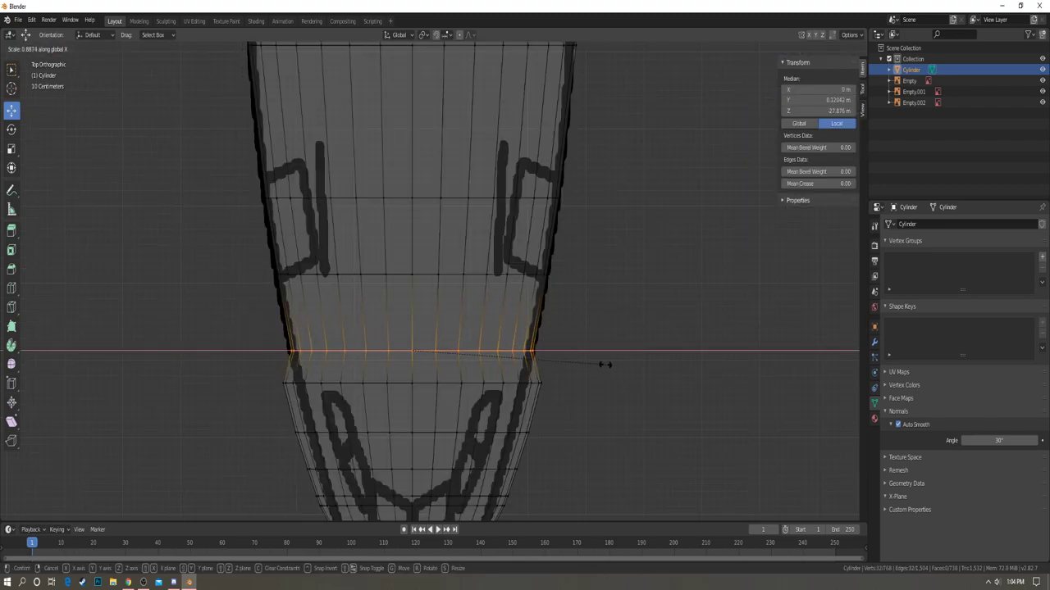
click(603, 368)
- Narrow the ring just behind the cockpit side windows to the blueprint's plan outline
shift+middle_drag(599, 369, 601, 221)
key(alt+a)
drag(249, 227, 648, 246)
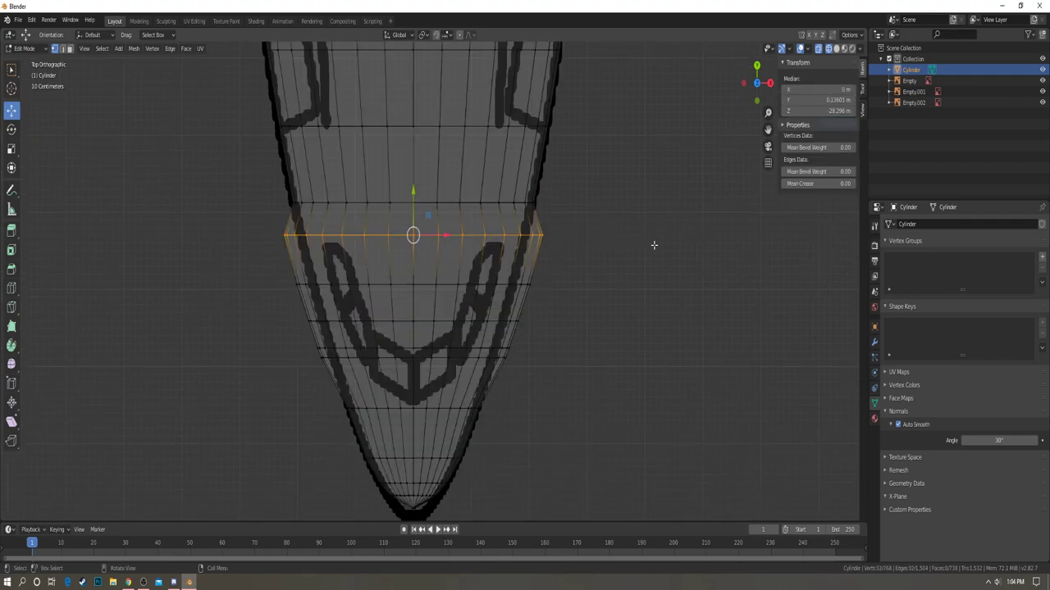
key(s)
click(623, 243)
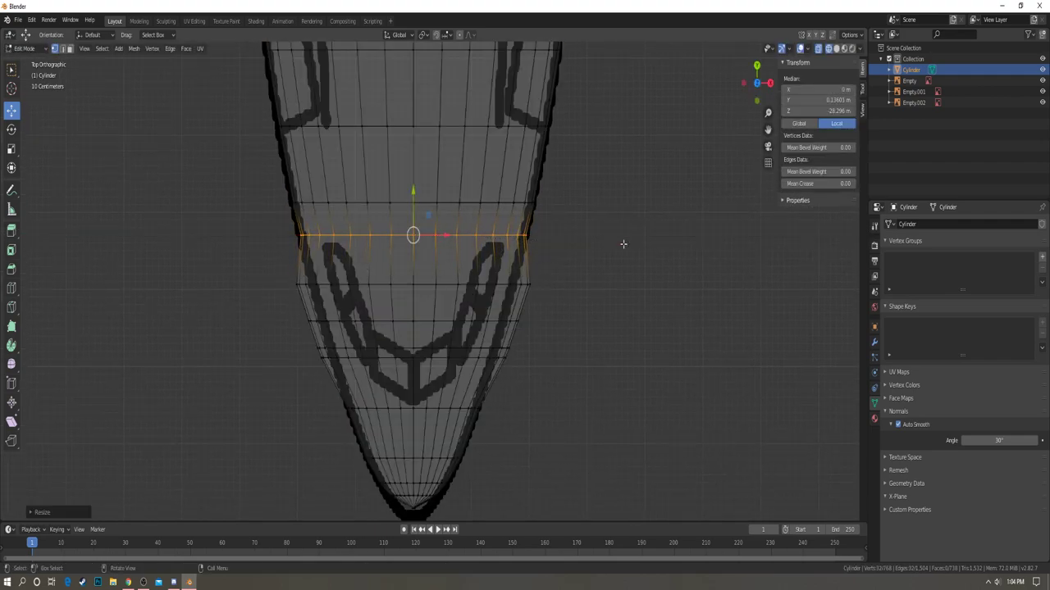
- Scale the ring crossing the rear cockpit side windows to about 0.86 along X to fit the plan outline
click(265, 274)
drag(265, 274, 652, 289)
key(s)
key(x)
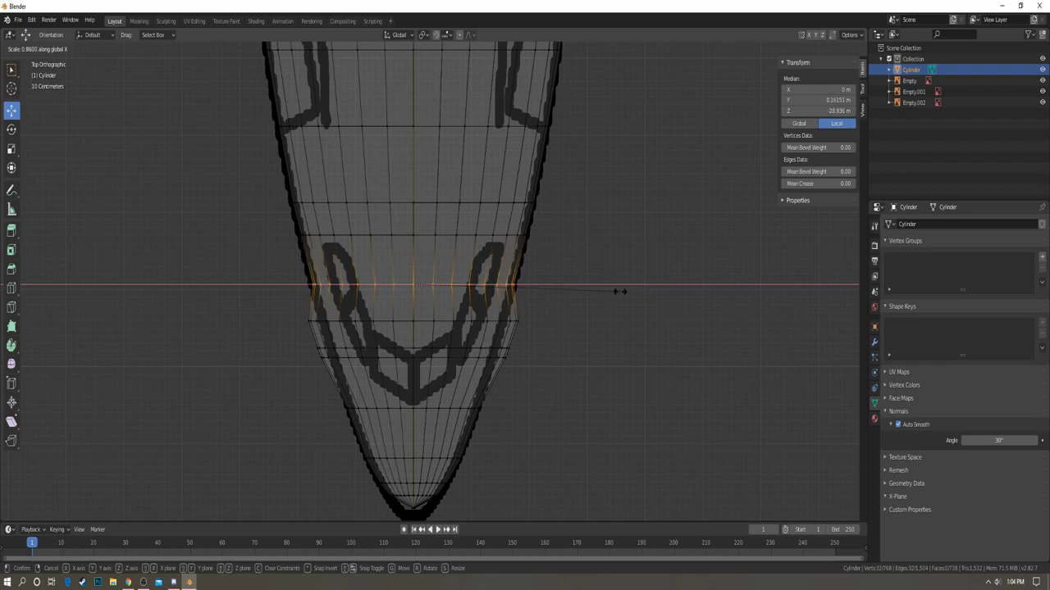
click(620, 292)
- Clear the selection and narrow the next ring forward, across the cockpit side windows, along X to the plan outline
key(a)
key(alt+a)
key(a)
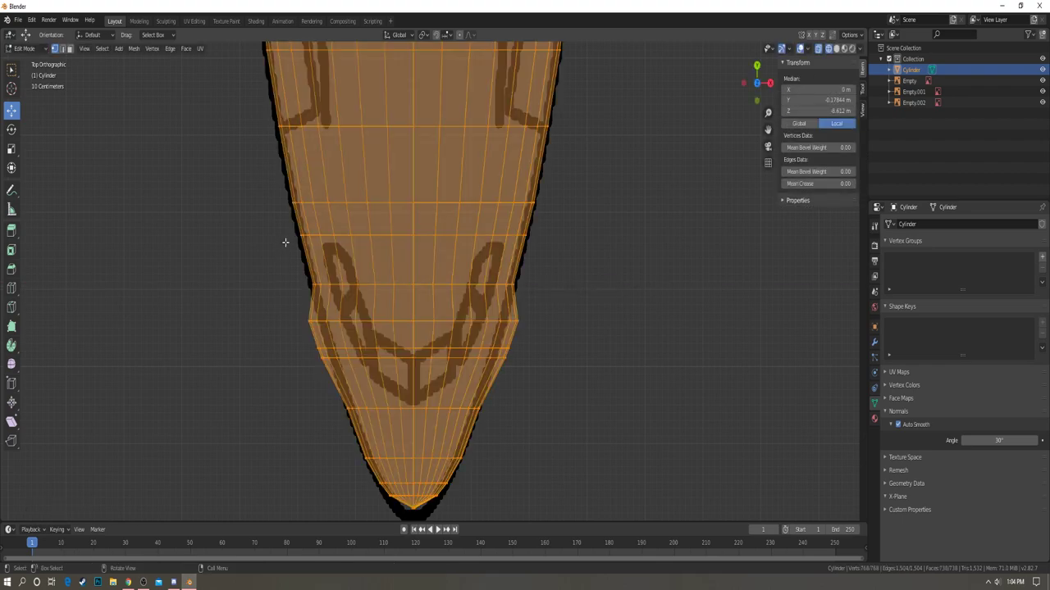
key(alt+a)
drag(276, 316, 638, 328)
key(s)
key(x)
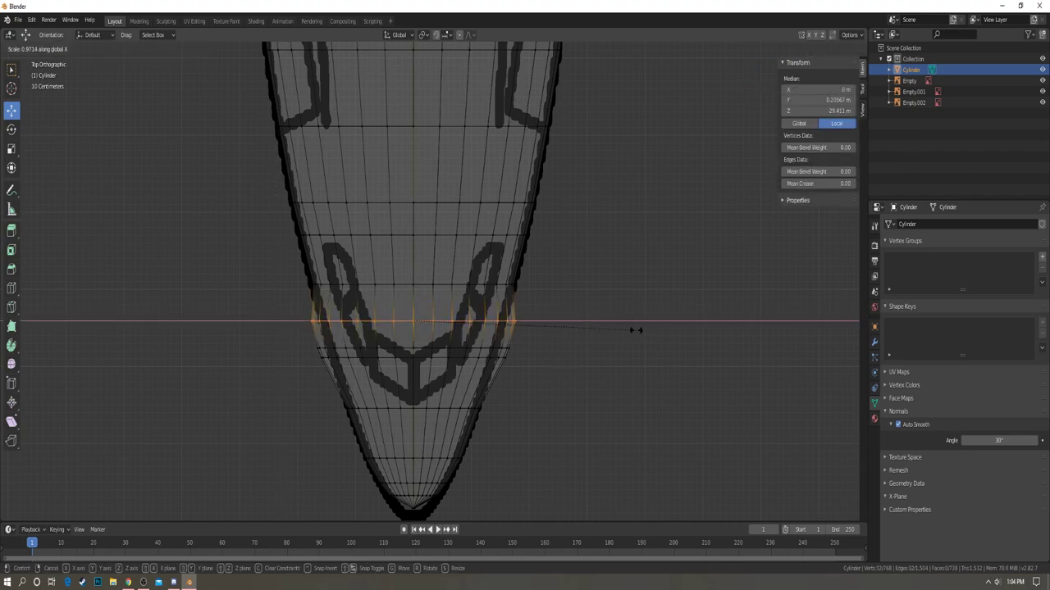
click(611, 328)
- Select the two closely spaced rings at the cockpit windshield and scale them to about 0.86 along X towards the plan outline
key(alt+a)
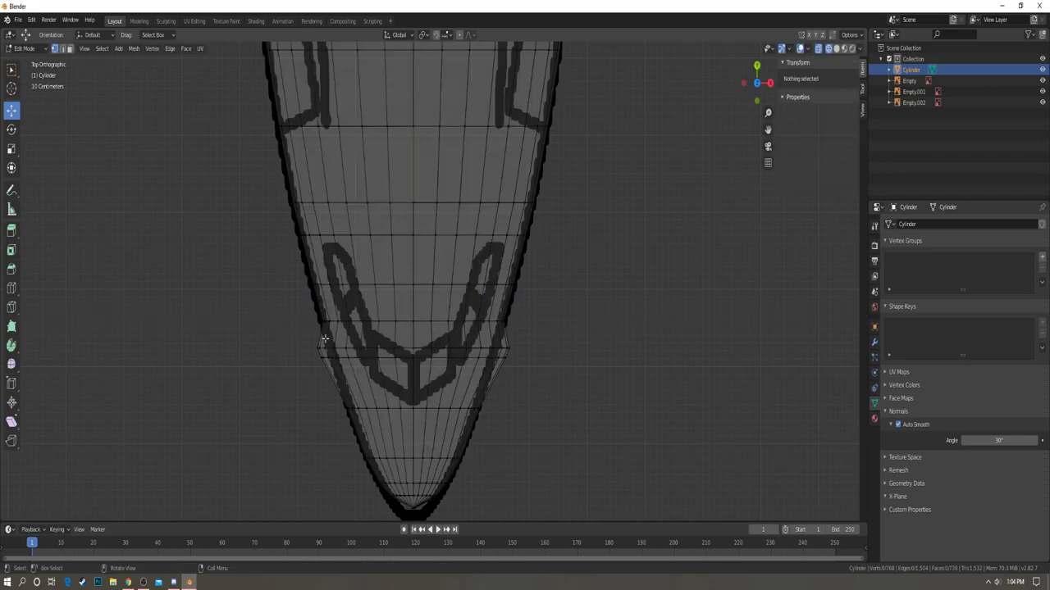
drag(297, 335, 638, 374)
key(s)
key(x)
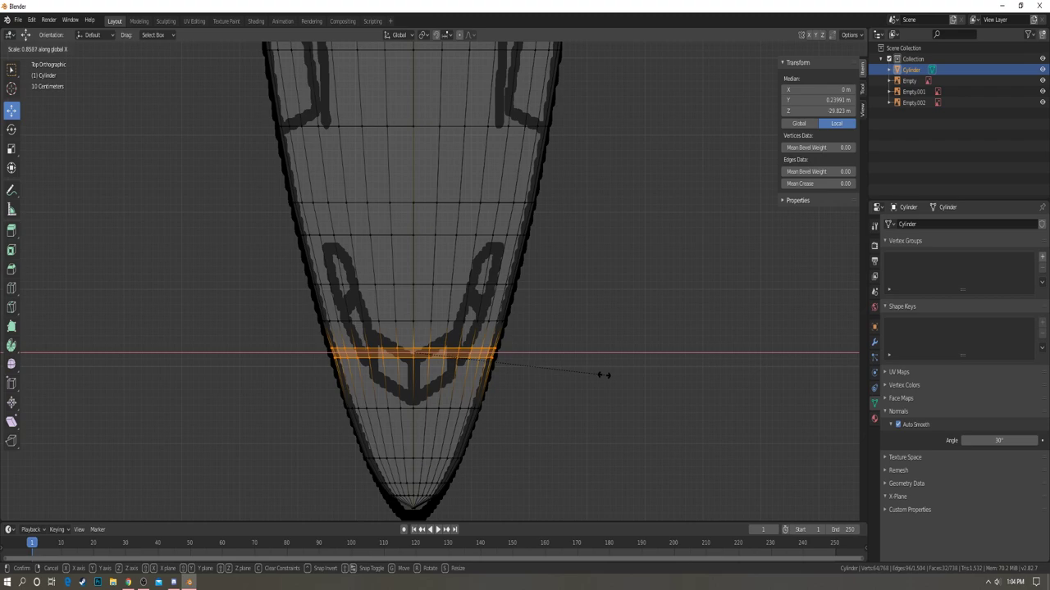
- Narrow the two-ring band at the cockpit windows to about 0.86 along X, then fine-tune its lower ring along X
click(603, 374)
scroll(493, 198, up, 3)
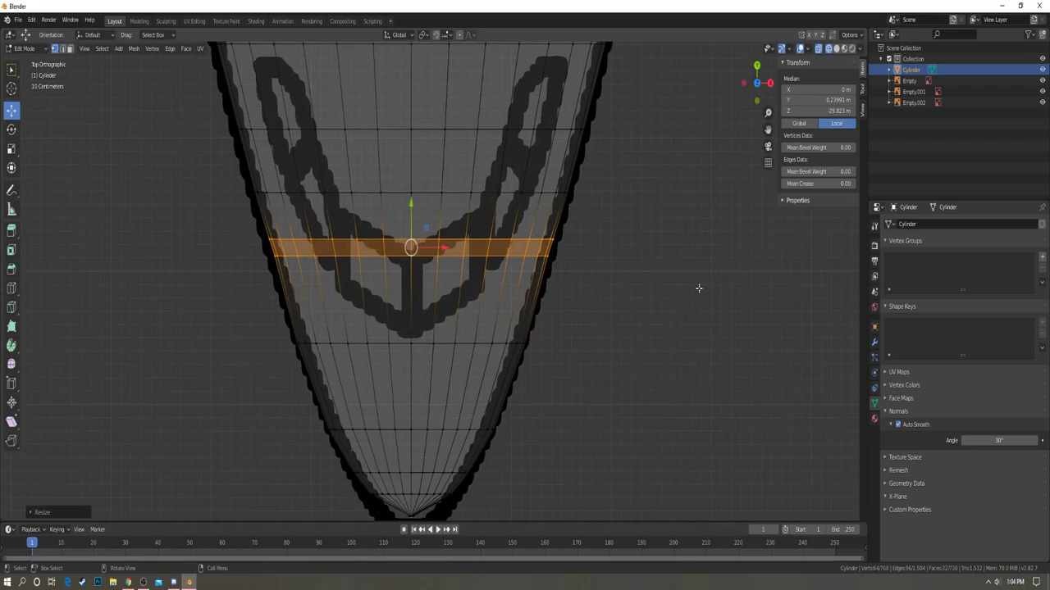
key(alt+a)
key(b)
drag(258, 251, 668, 301)
key(s)
key(x)
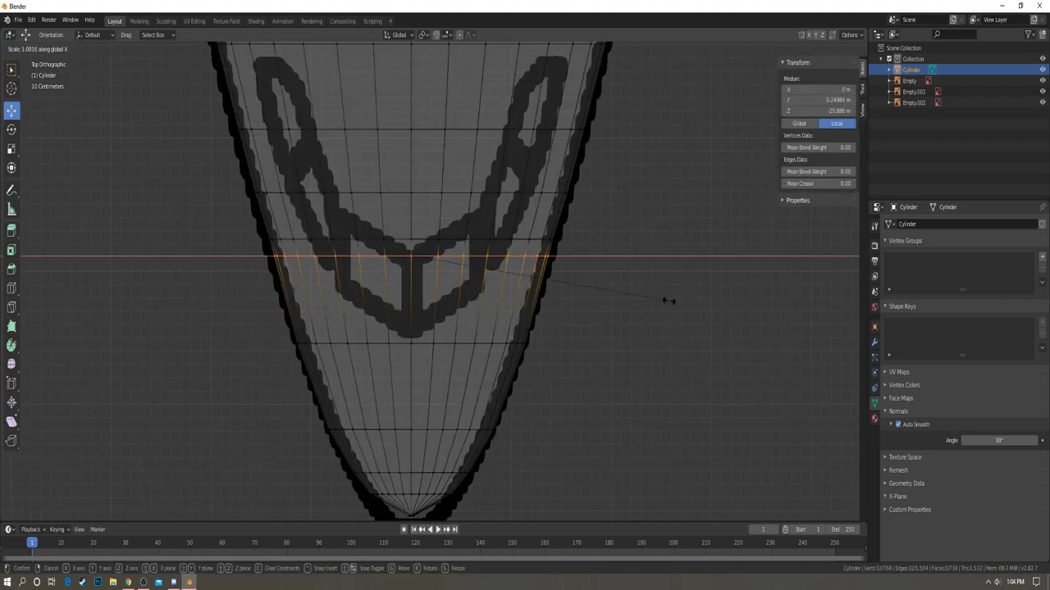
click(669, 301)
- Scale the edge ring just ahead of the cockpit windows along X to about 0.967 to match the blueprint outline
key(alt+a)
key(b)
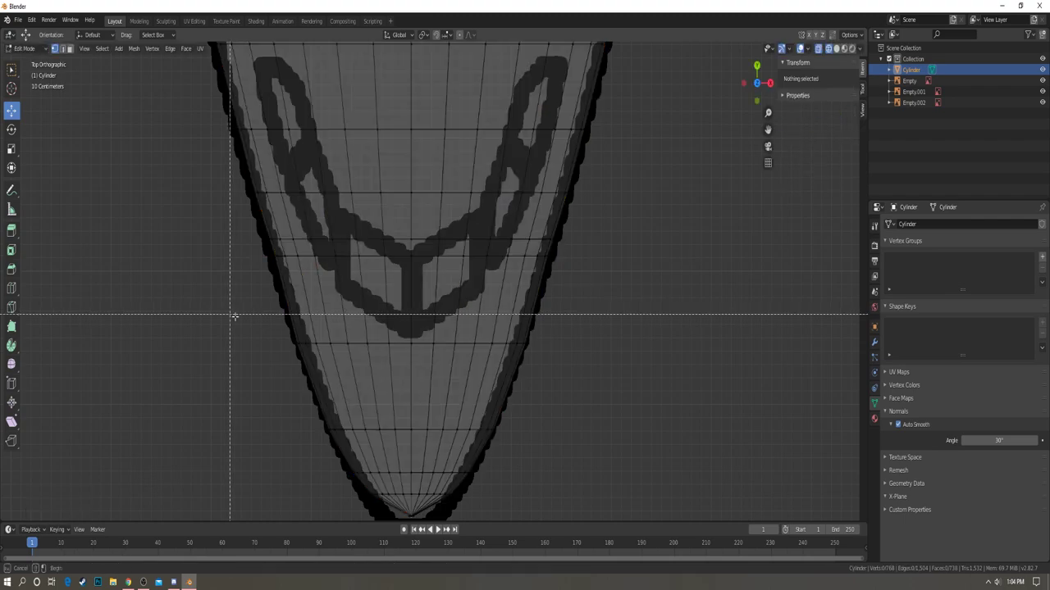
drag(235, 312, 669, 369)
key(s)
key(x)
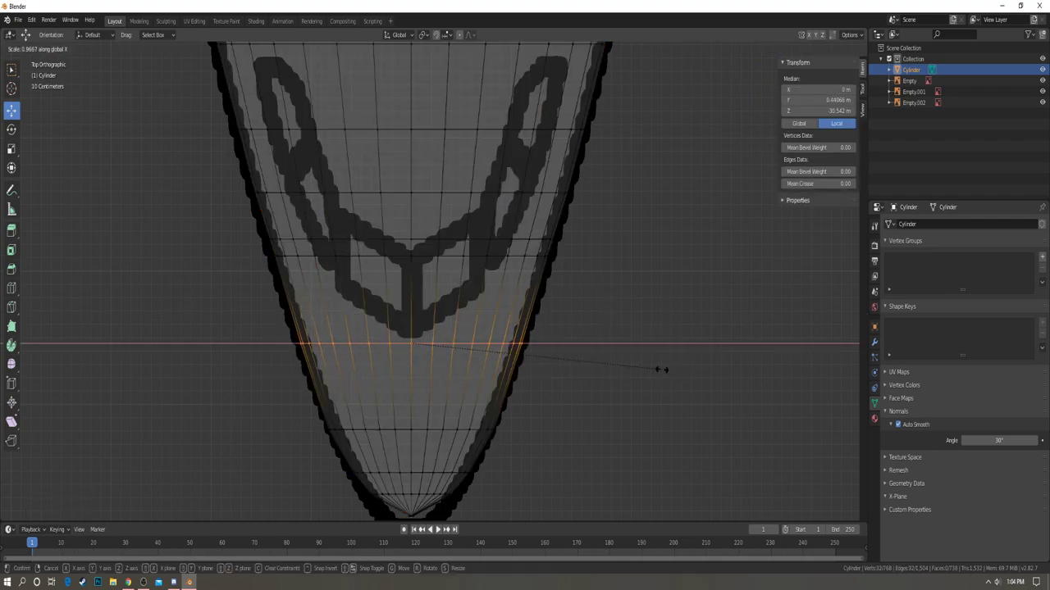
click(661, 369)
- Widen the lower ring of the cockpit window band along X by a factor of about 1.007
key(a)
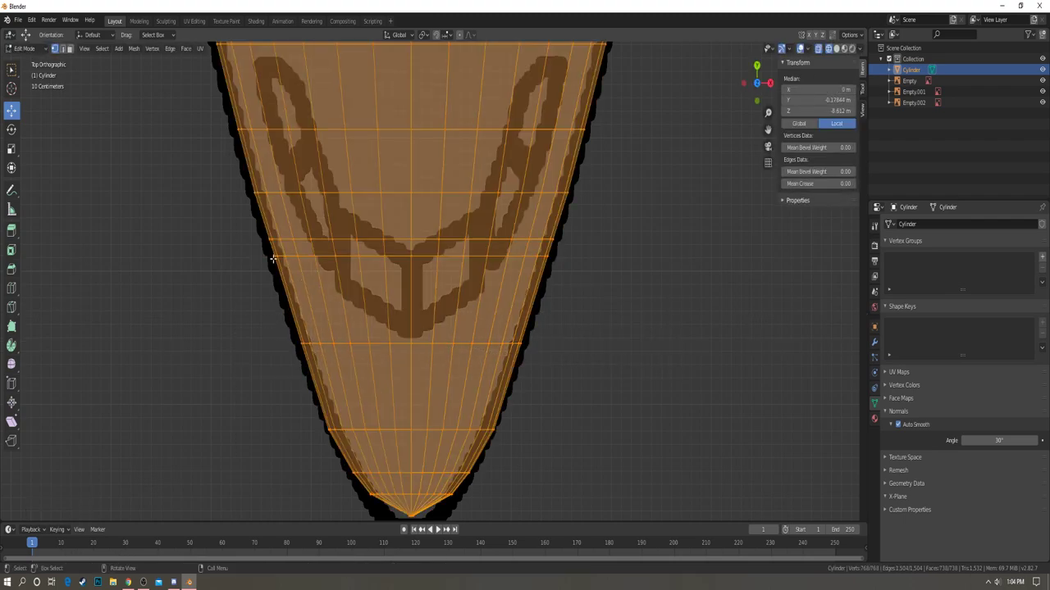
key(alt+a)
key(b)
drag(266, 251, 643, 298)
key(s)
key(x)
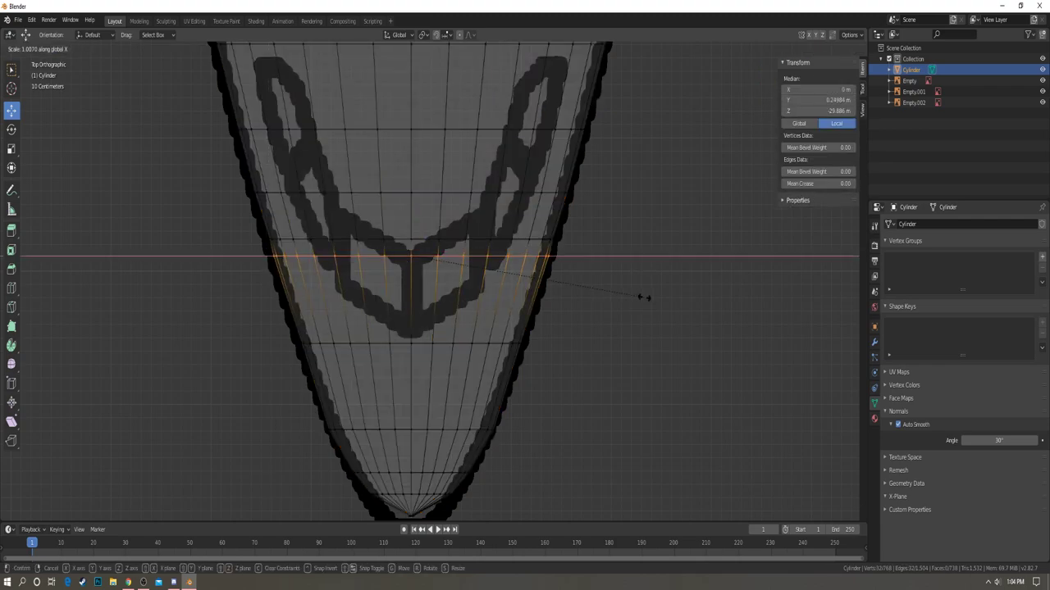
click(644, 299)
- Adjust the width of the upper ring of the cockpit window band along X by a factor of about 1.00
key(a)
key(alt+a)
drag(232, 223, 643, 248)
key(s)
key(x)
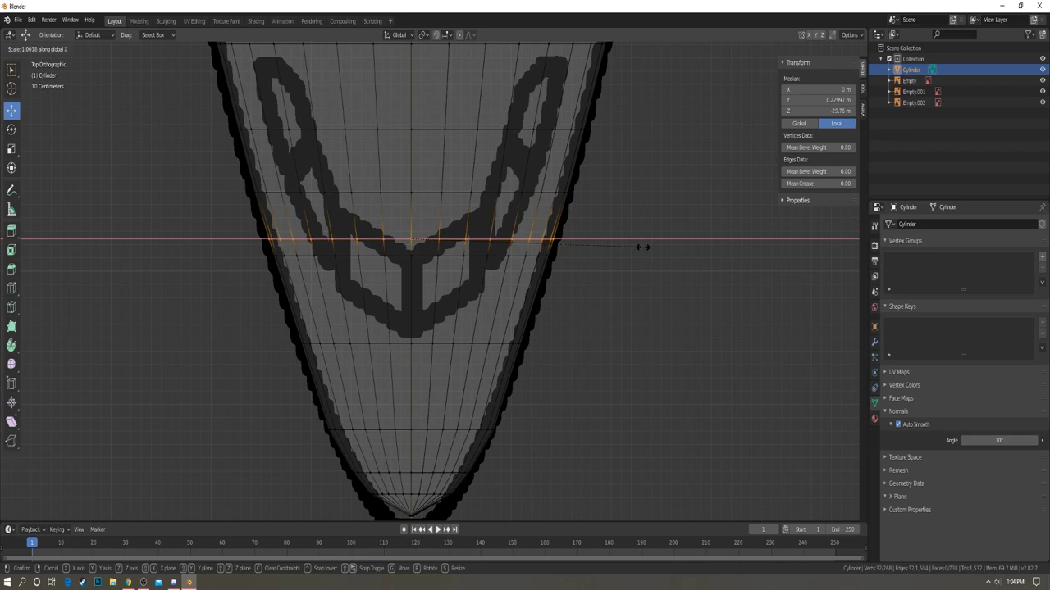
click(644, 247)
- Select the whole edge loop behind the nose tip section and scale it down uniformly to fit inside the blueprint outline
key(a)
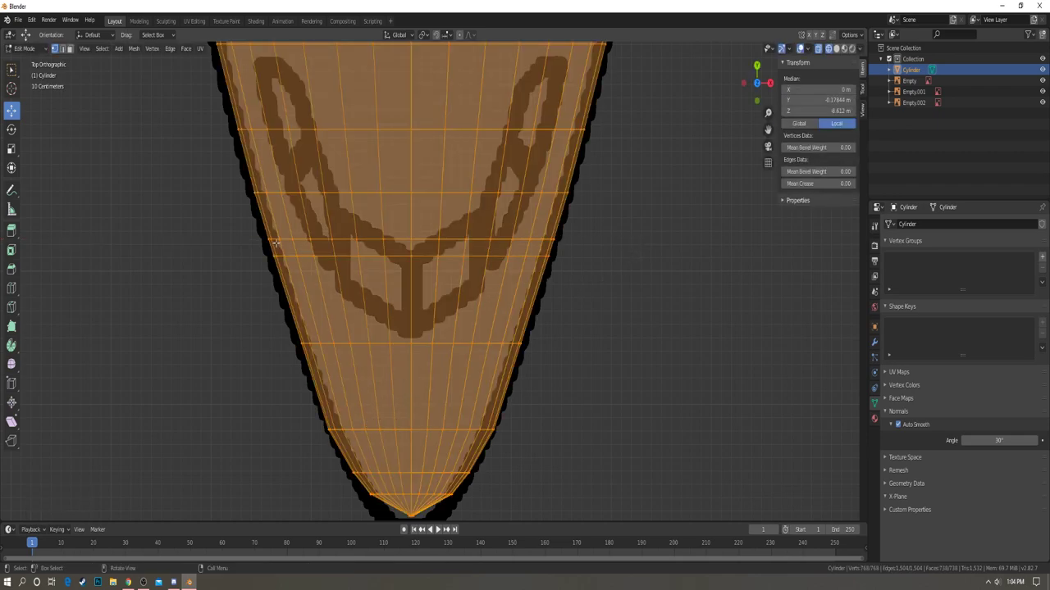
scroll(344, 351, down, 2)
alt+click(354, 343)
key(s)
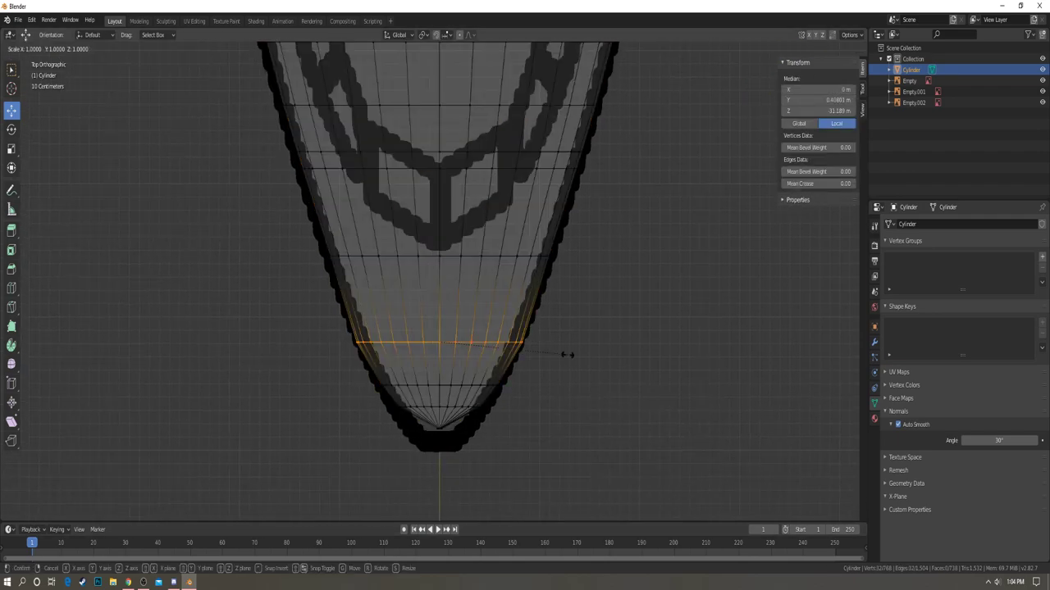
click(559, 355)
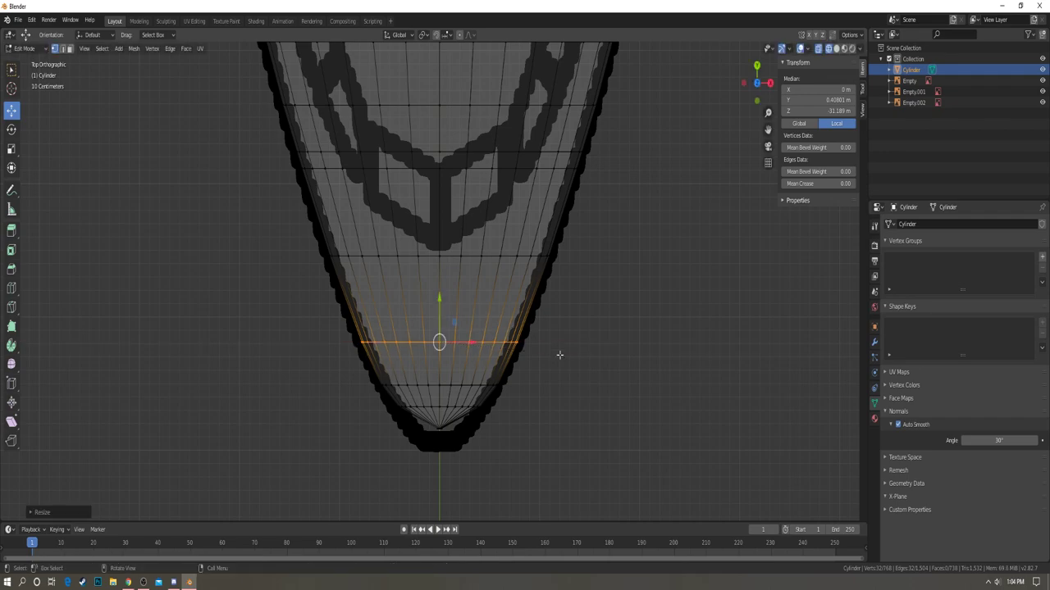
- Select the nose tip with its last two rings and narrow it along X to about 0.92
key(alt+a)
key(b)
drag(347, 370, 539, 438)
key(s)
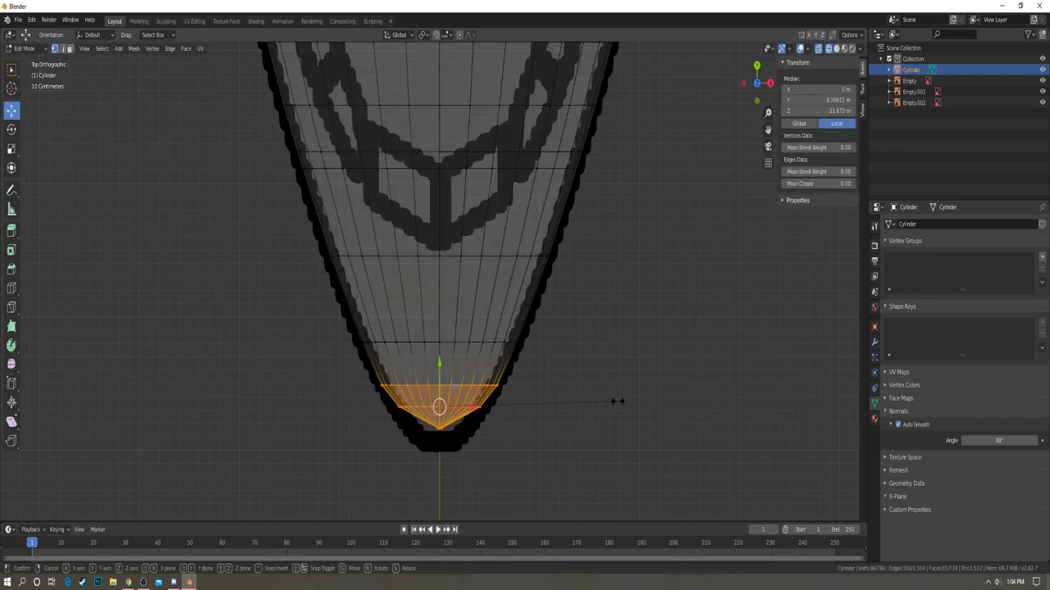
key(x)
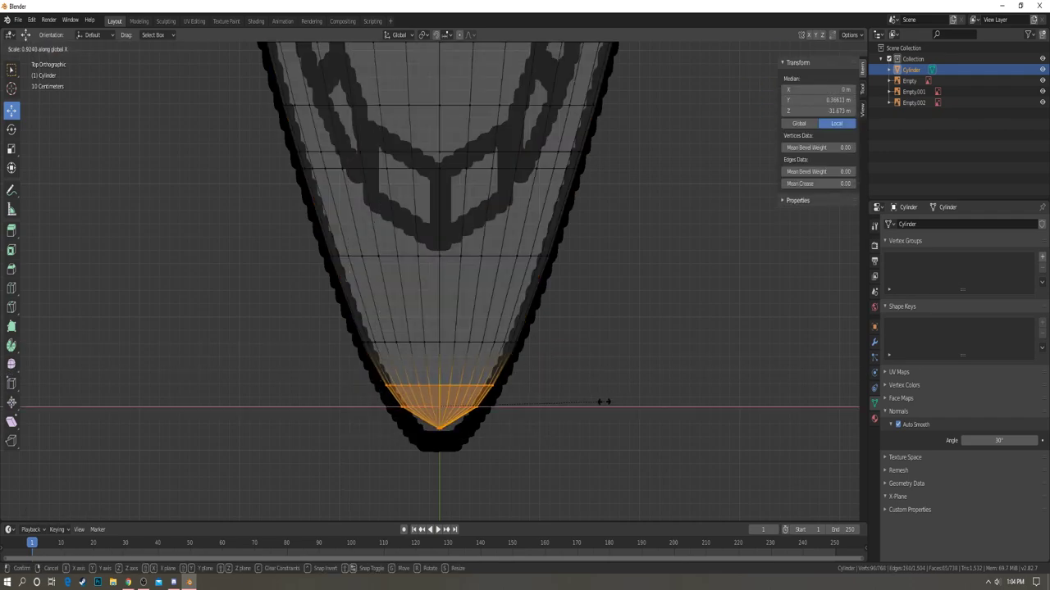
click(603, 402)
click(589, 405)
- Switch the viewport to solid shading and return the fuselage to Object Mode
middle_drag(482, 370, 466, 267)
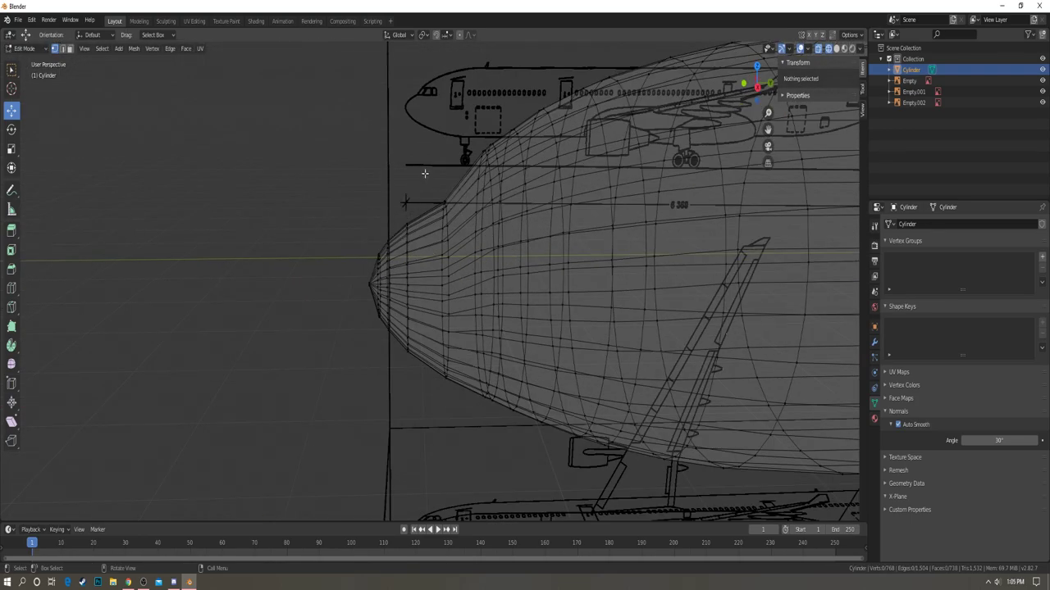
key(KP_3)
key(z)
click(433, 195)
scroll(424, 179, down, 7)
middle_drag(424, 179, 420, 198)
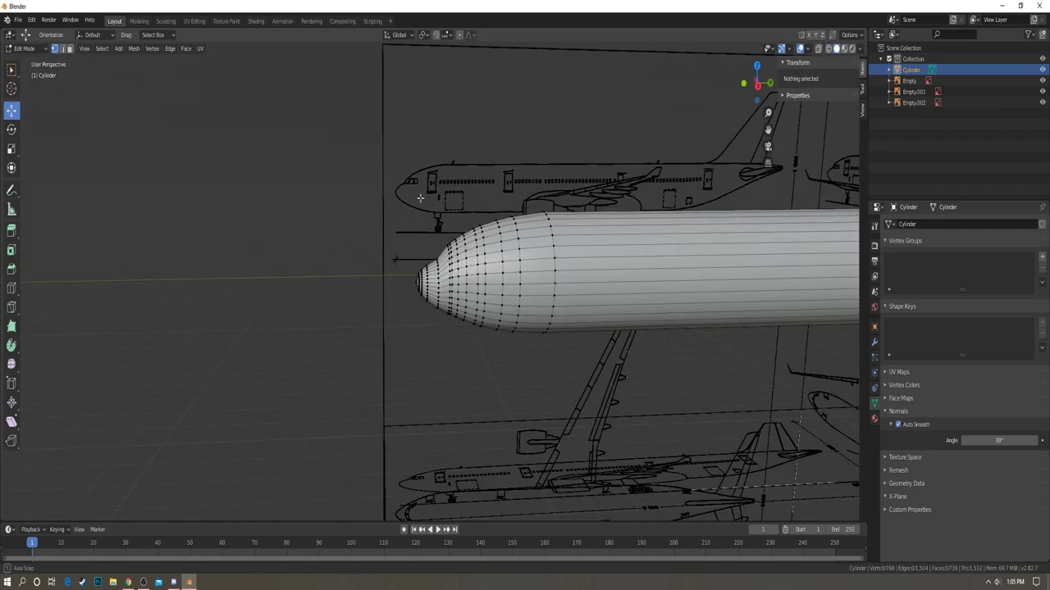
key(Tab)
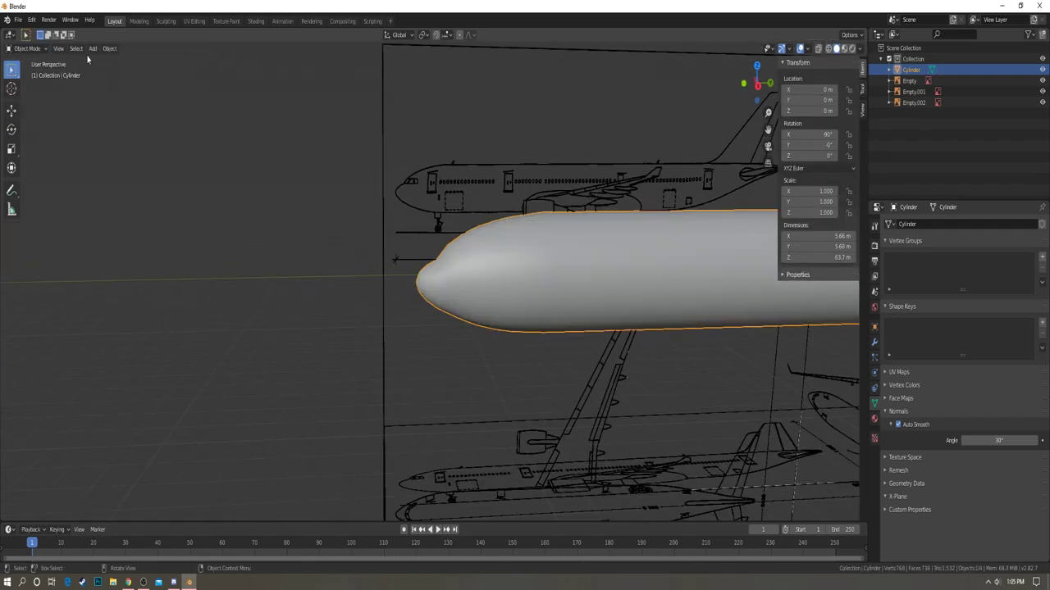
- Flip the 3D viewport's header and its tool settings bar to the bottom of the viewport
right_click(86, 54)
right_click(83, 53)
mouse_move(74, 69)
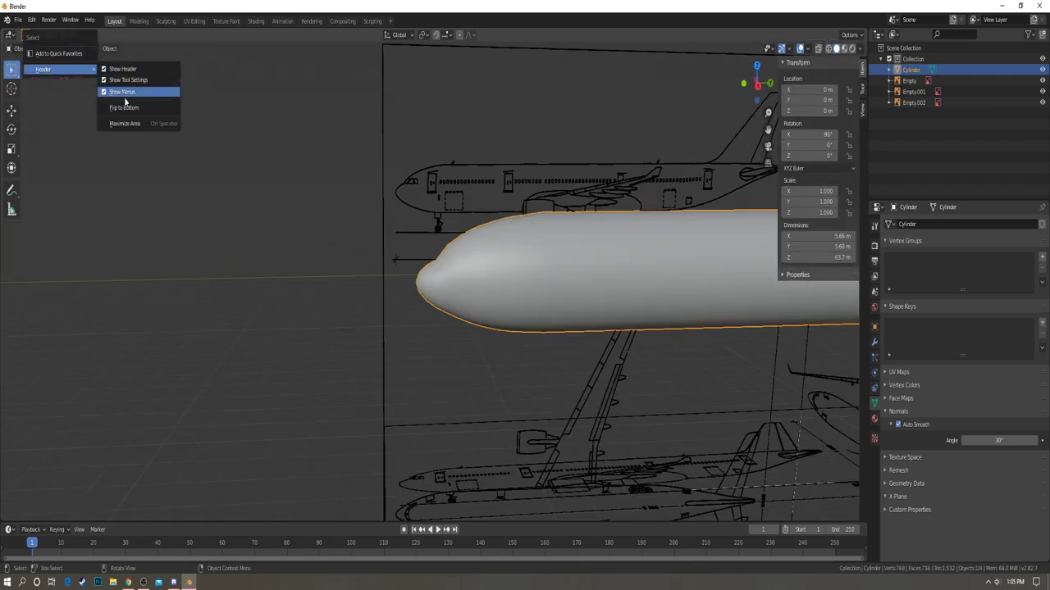
click(125, 107)
right_click(400, 36)
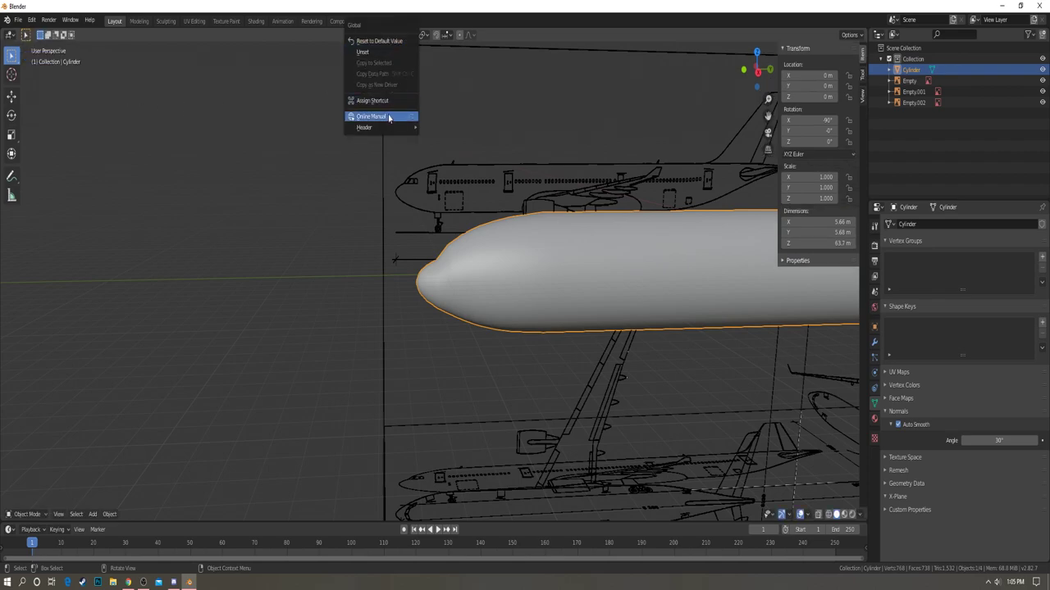
mouse_move(366, 127)
click(456, 168)
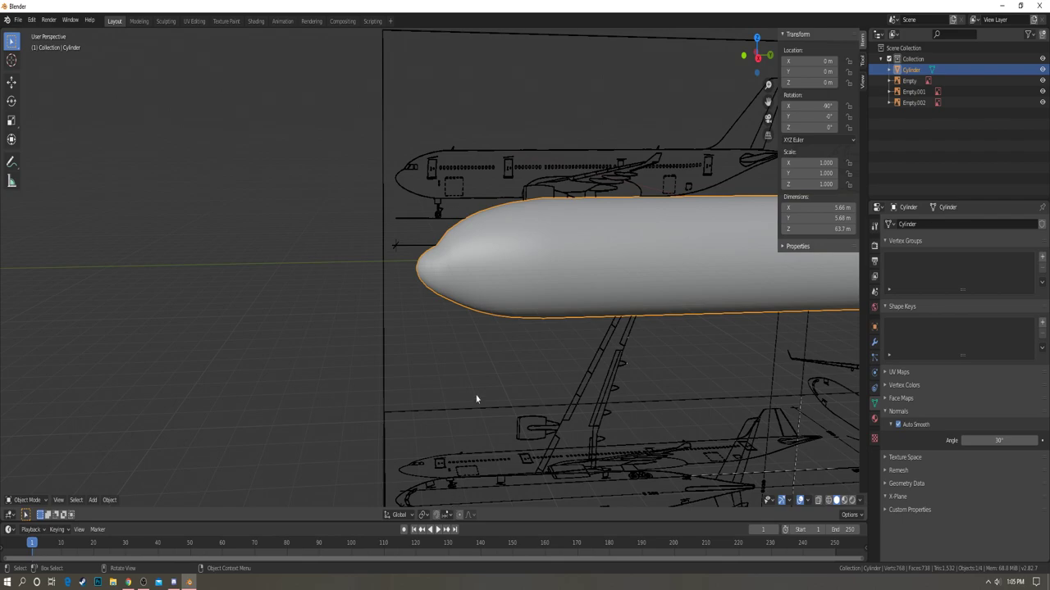
- Examine the fuselage from the right side with overlays hidden and shown, comparing the nose tip with the blueprint outline
key(KP_3)
click(800, 501)
shift+middle_drag(576, 258, 425, 270)
key(KP_3)
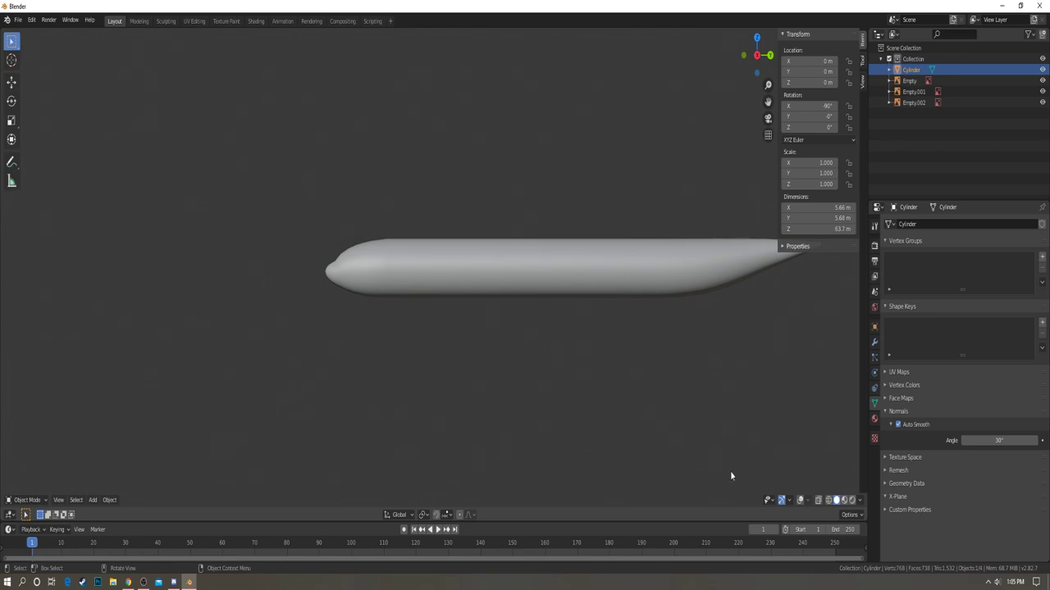
click(801, 500)
scroll(284, 164, up, 4)
shift+middle_drag(265, 244, 446, 265)
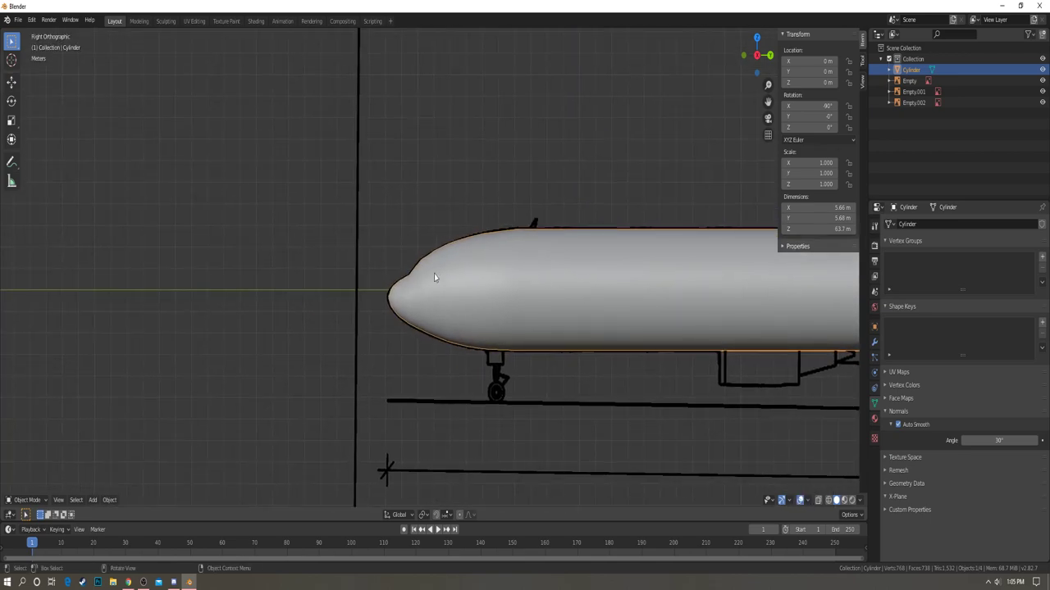
scroll(331, 293, up, 5)
shift+middle_drag(331, 292, 448, 235)
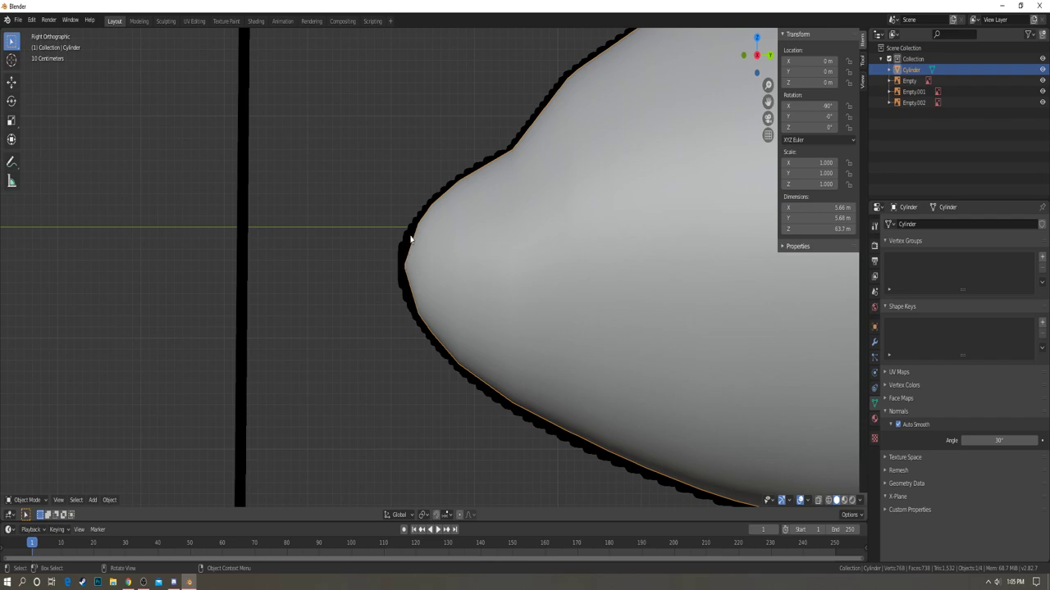
scroll(411, 246, up, 3)
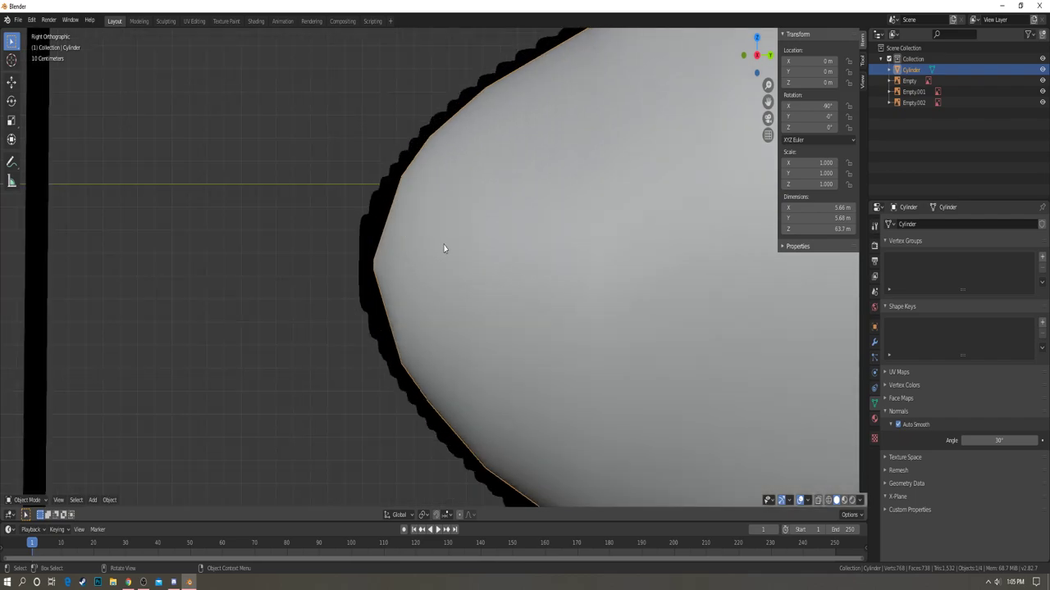
- Hide the sidebar, then cut a new edge loop just behind the nose tip and scale it toward the blueprint outline
key(n)
key(Tab)
key(ctrl+r)
click(383, 216)
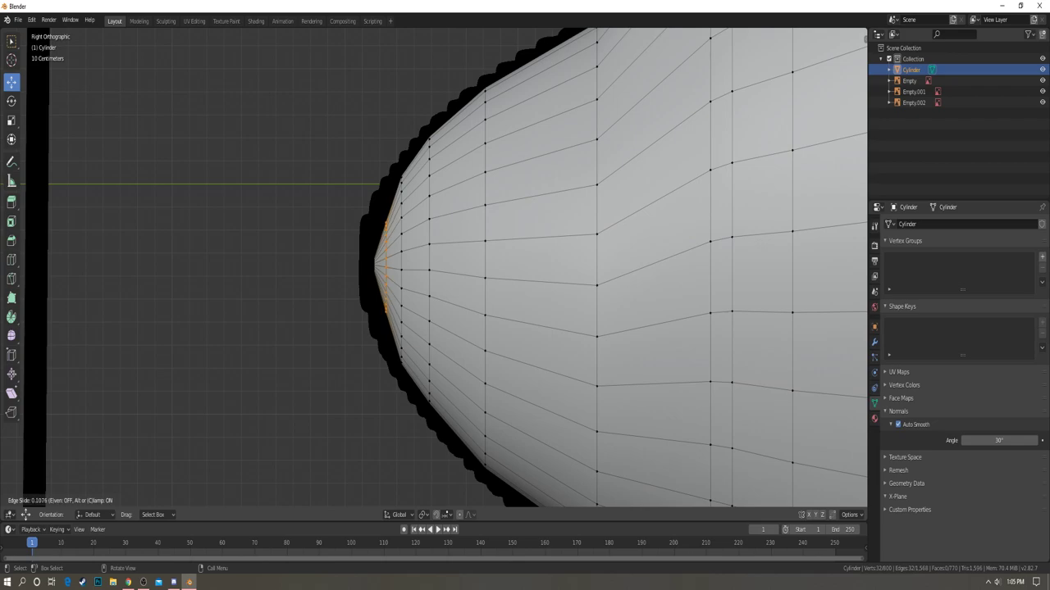
click(399, 215)
key(s)
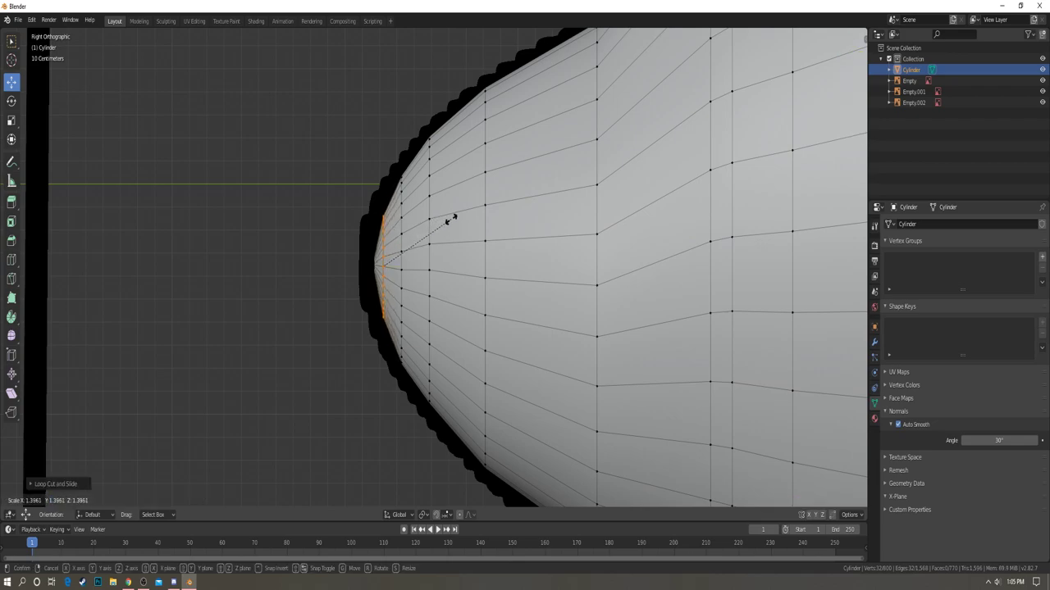
click(453, 220)
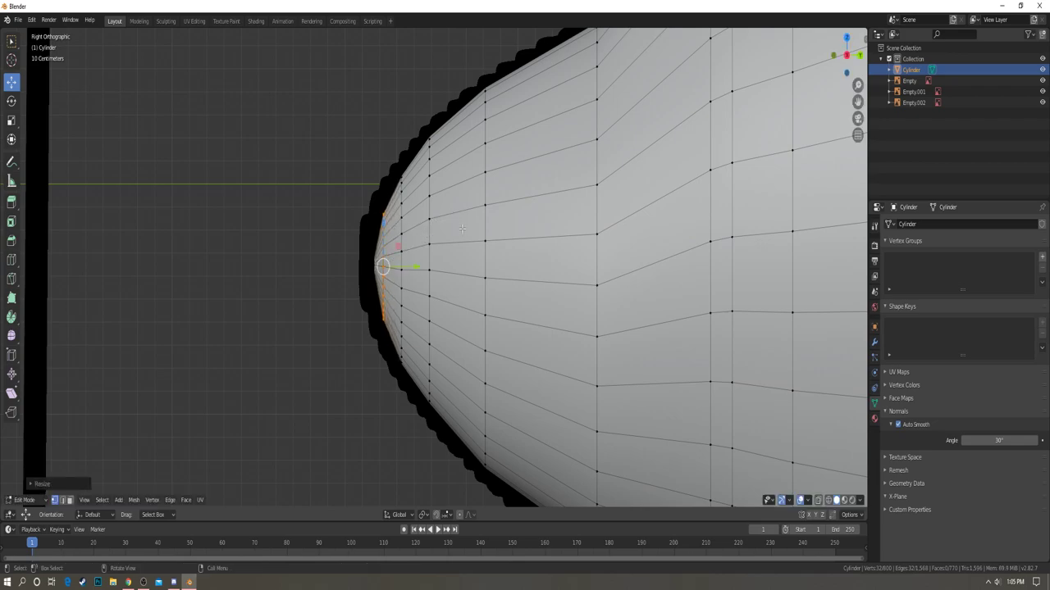
- Check the nose tip in top view, then leave mesh editing and compare the tail cone with the top blueprint
key(KP_7)
scroll(626, 308, up, 2)
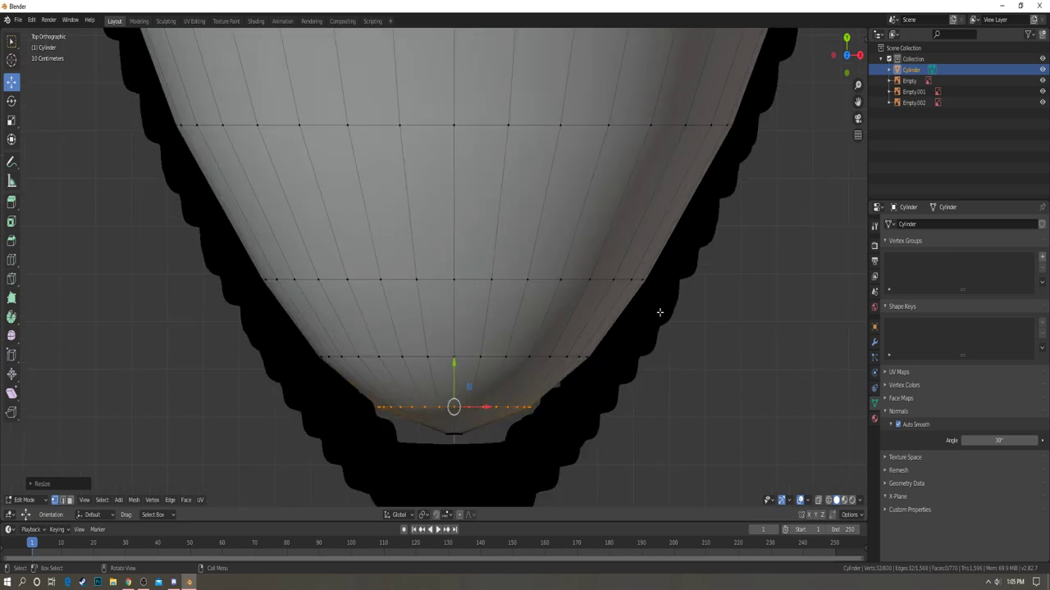
click(659, 311)
middle_drag(483, 426, 488, 196)
key(Tab)
scroll(523, 193, down, 6)
shift+middle_drag(665, 208, 598, 236)
key(KP_7)
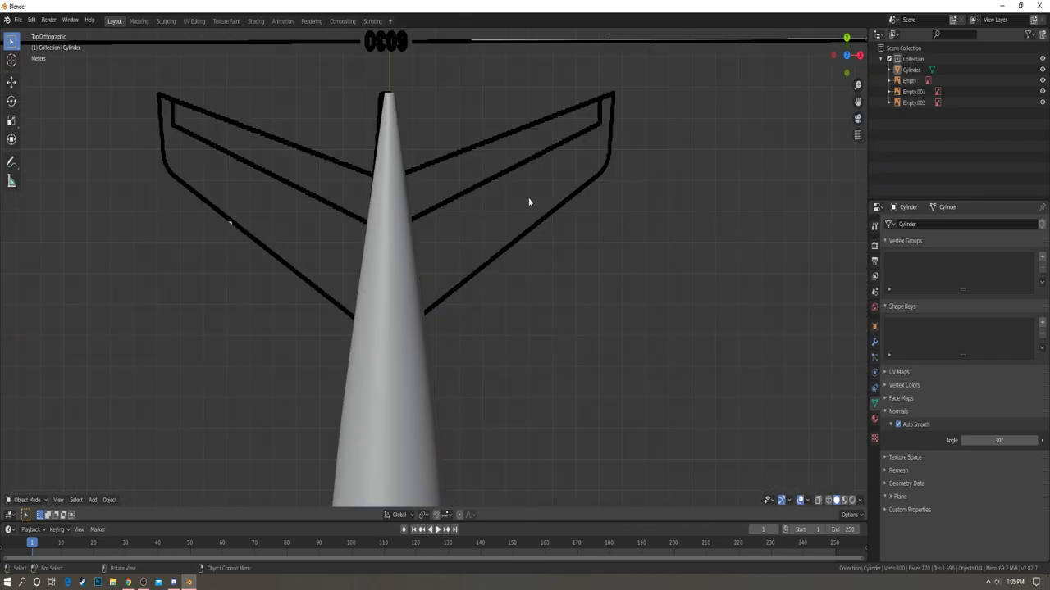
- Return the fuselage to Edit Mode and display it in wireframe at the start of the tail taper
key(Tab)
scroll(441, 321, down, 6)
shift+middle_drag(441, 323, 441, 183)
key(z)
click(396, 221)
- Box-select the edge ring where the rear fuselage starts tapering and scale it along X to about 0.977
scroll(400, 244, up, 7)
drag(287, 231, 525, 258)
scroll(525, 257, up, 4)
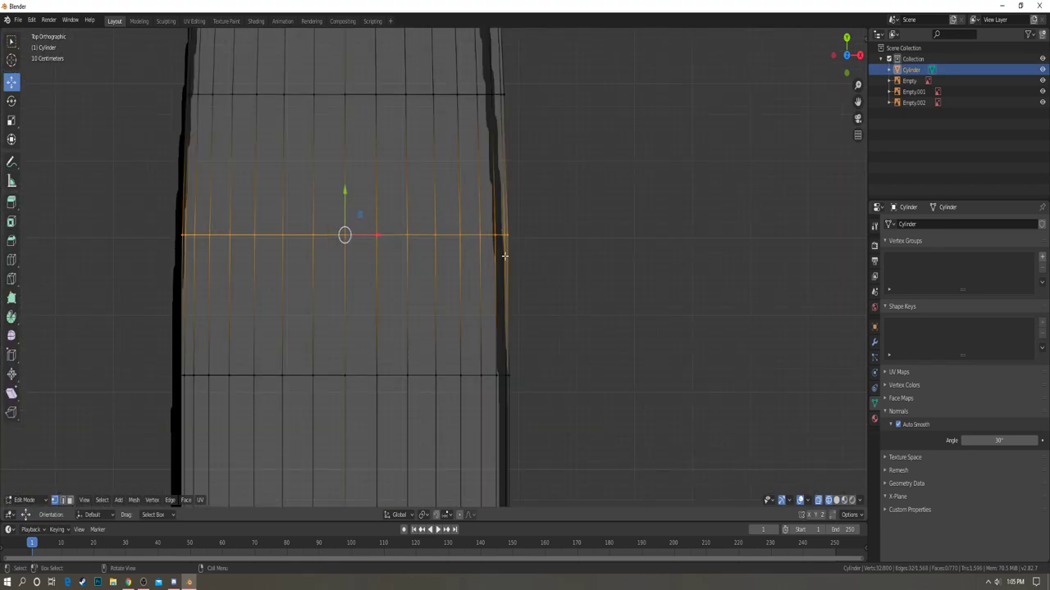
ctrl+scroll(646, 254, up, 2)
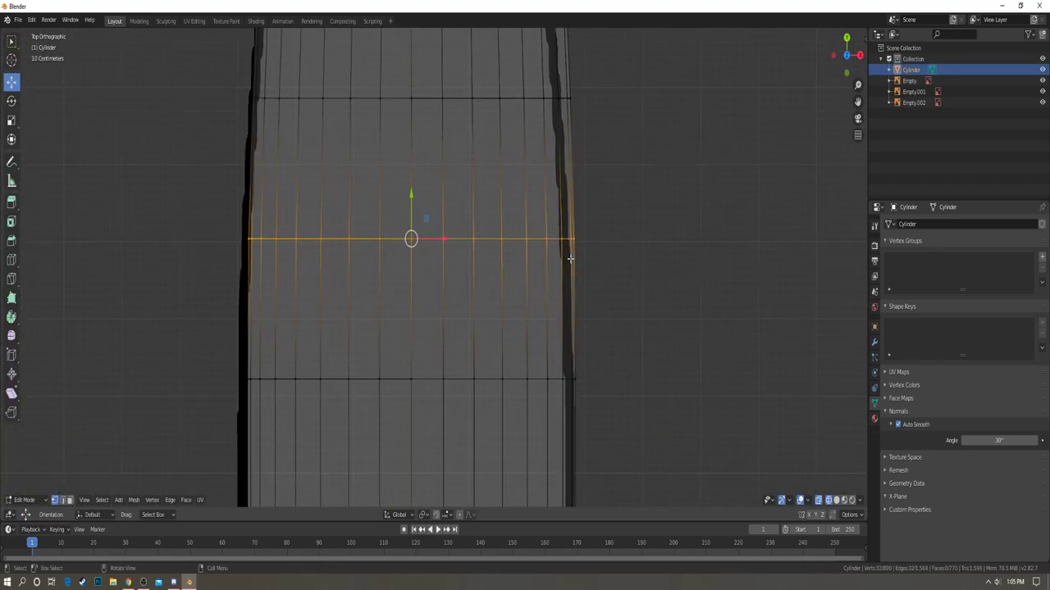
key(s)
key(x)
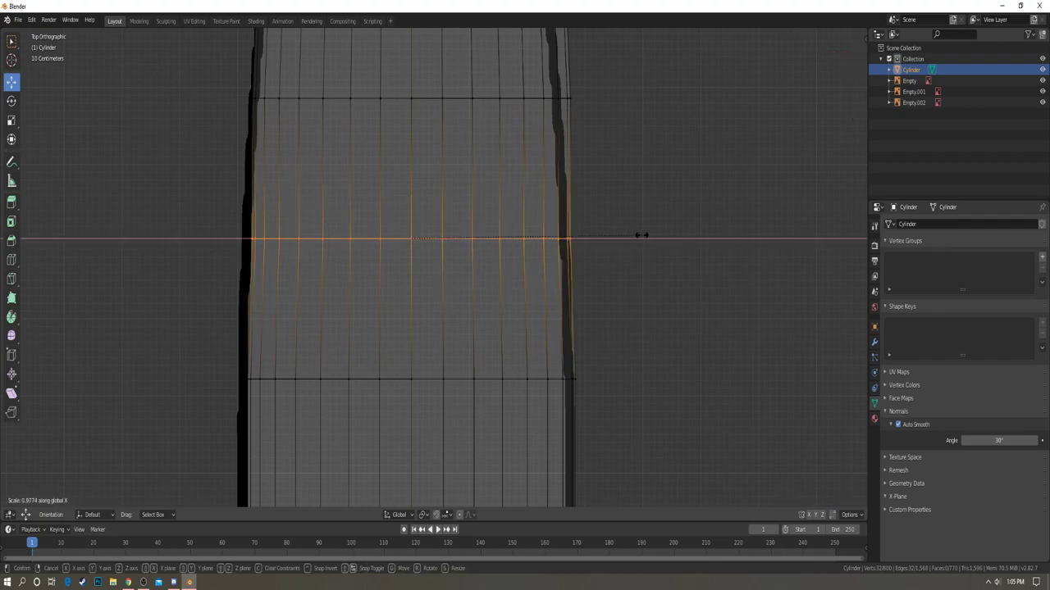
click(642, 235)
- Select the second ring of the tail taper and narrow it along X to about 0.973
key(a)
key(a)
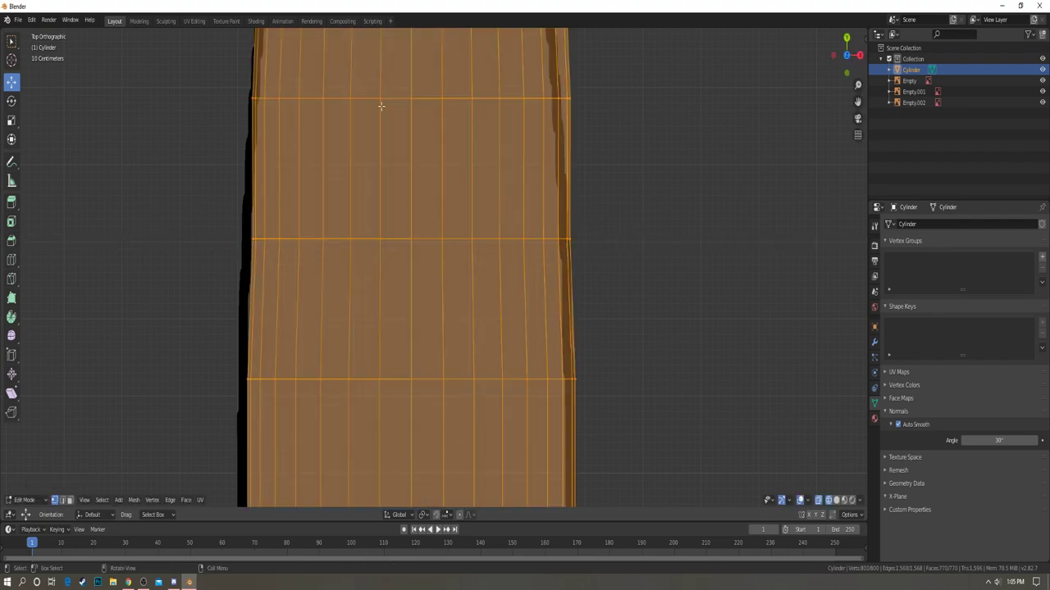
drag(221, 68, 668, 144)
key(s)
key(x)
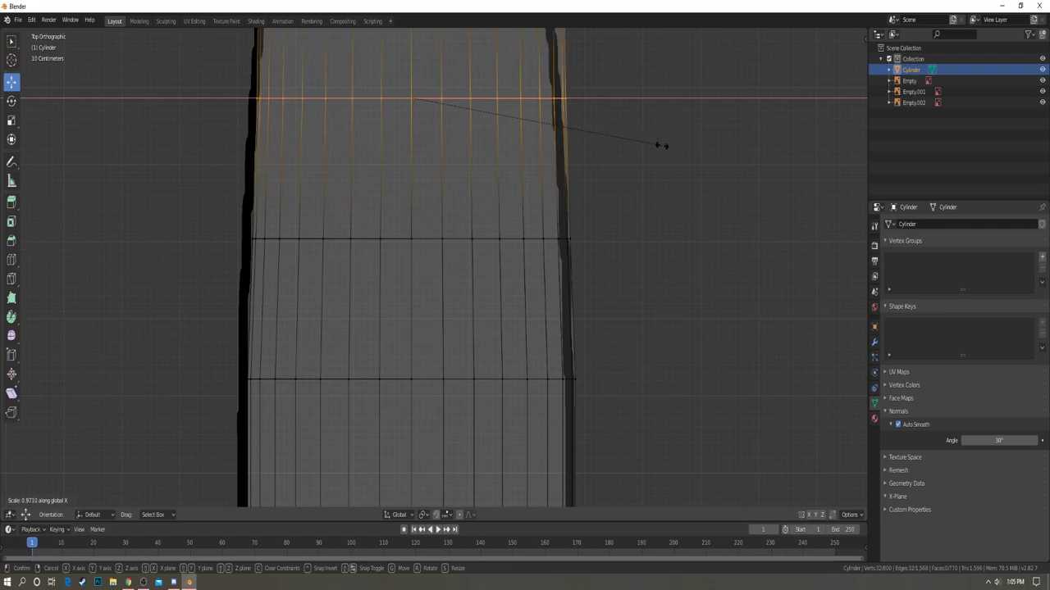
click(657, 145)
- Select the third ring of the tail taper and narrow it along X to about 0.943
key(a)
key(a)
shift+middle_drag(516, 124, 534, 289)
key(b)
drag(219, 87, 675, 165)
key(s)
key(x)
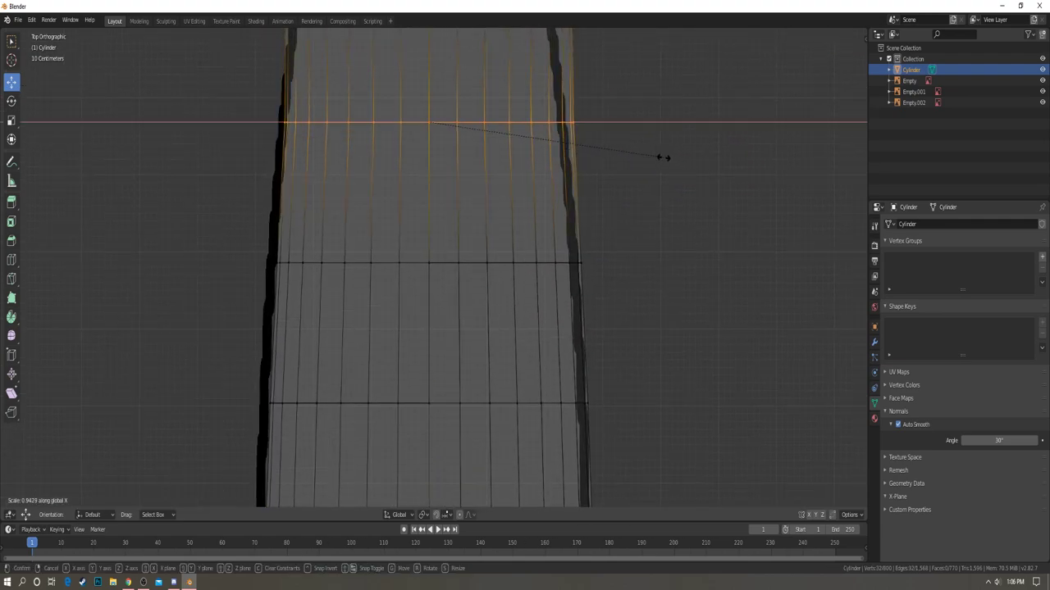
click(662, 158)
- Select the fourth ring of the tail taper, at the forward end of the rear door outlines, and scale it along X to about 0.873
key(a)
key(a)
shift+middle_drag(566, 131, 566, 188)
shift+scroll(565, 188, up, 2)
key(b)
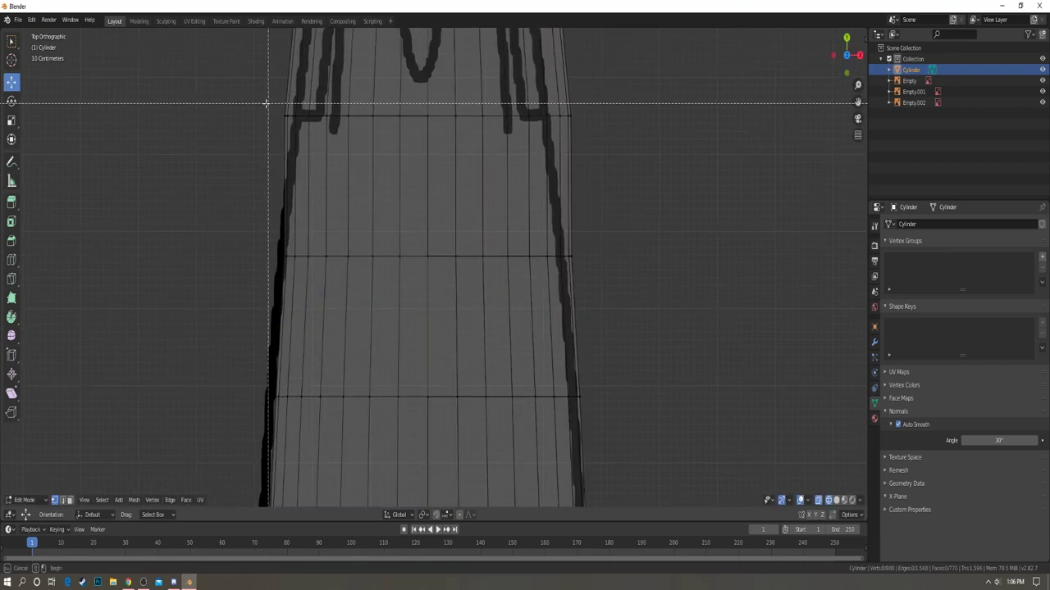
drag(265, 104, 623, 148)
key(s)
key(x)
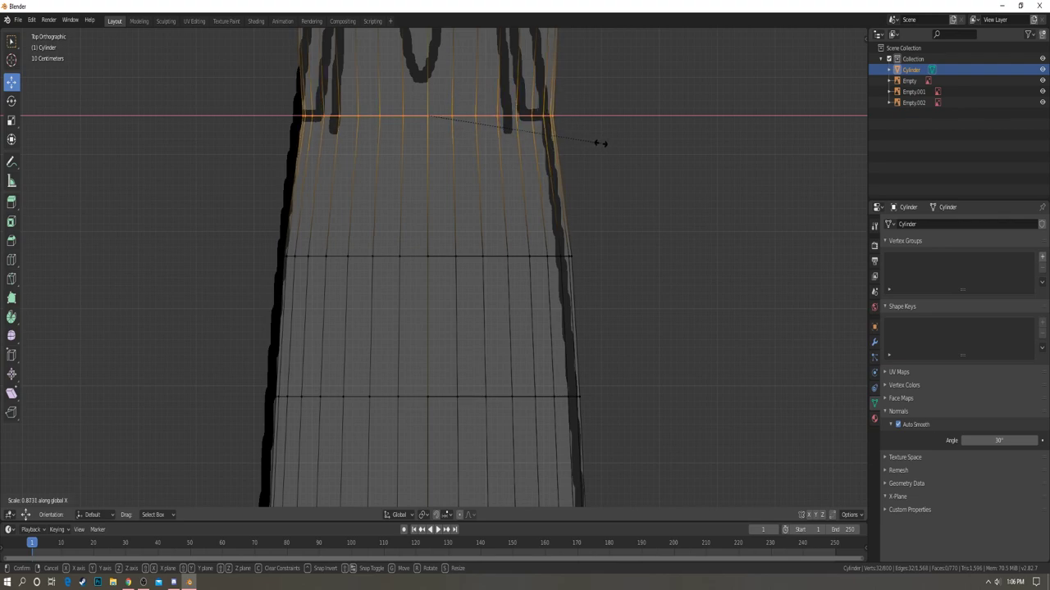
click(597, 145)
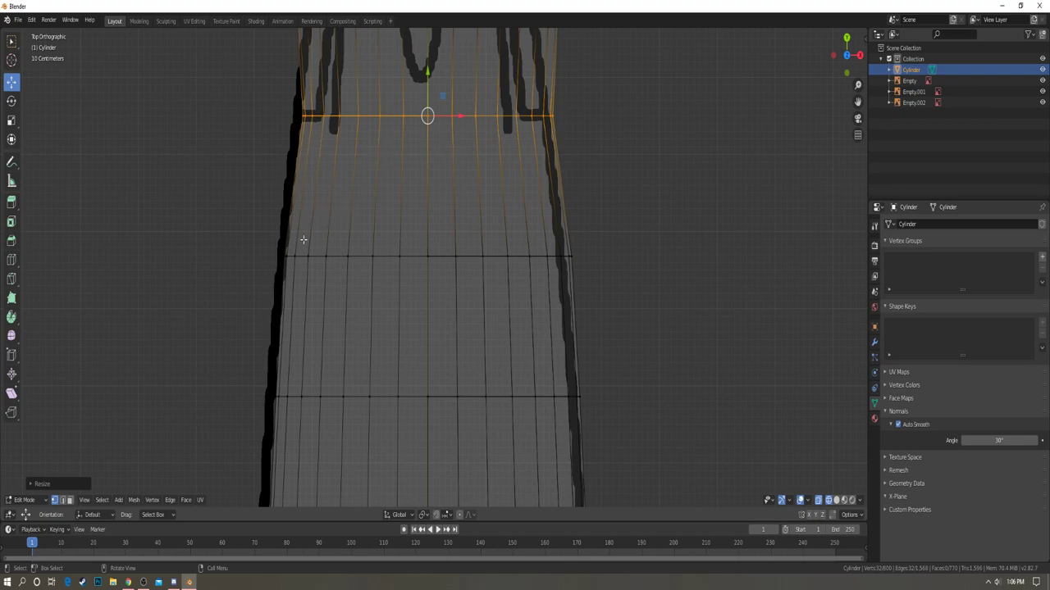
- Reselect the third ring of the tail taper and narrow it slightly more along X towards the blueprint outline
key(a)
key(b)
drag(258, 231, 546, 299)
key(alt+a)
key(b)
drag(244, 220, 712, 328)
key(s)
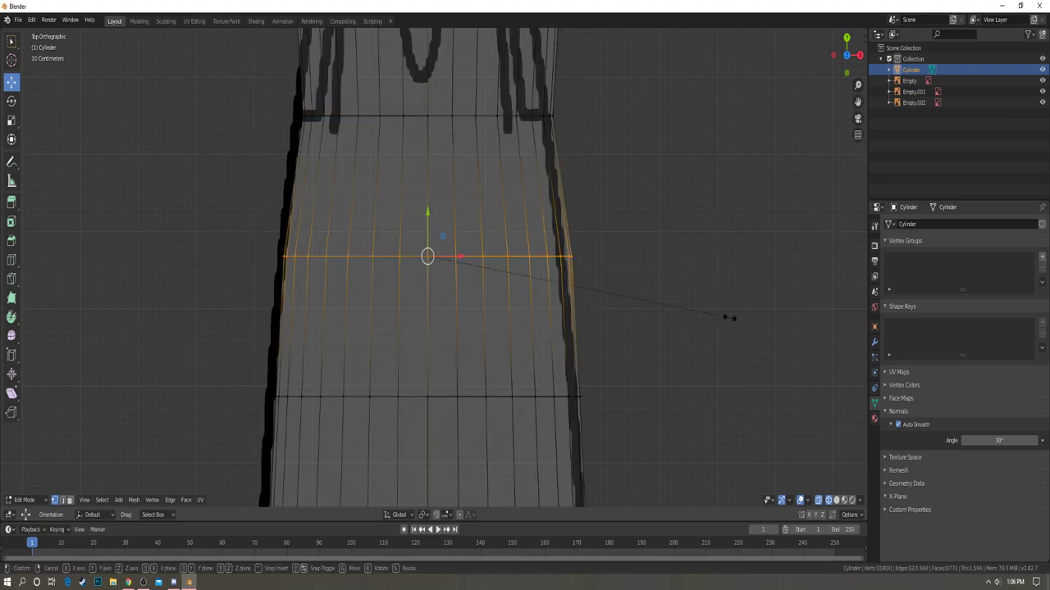
key(x)
click(720, 317)
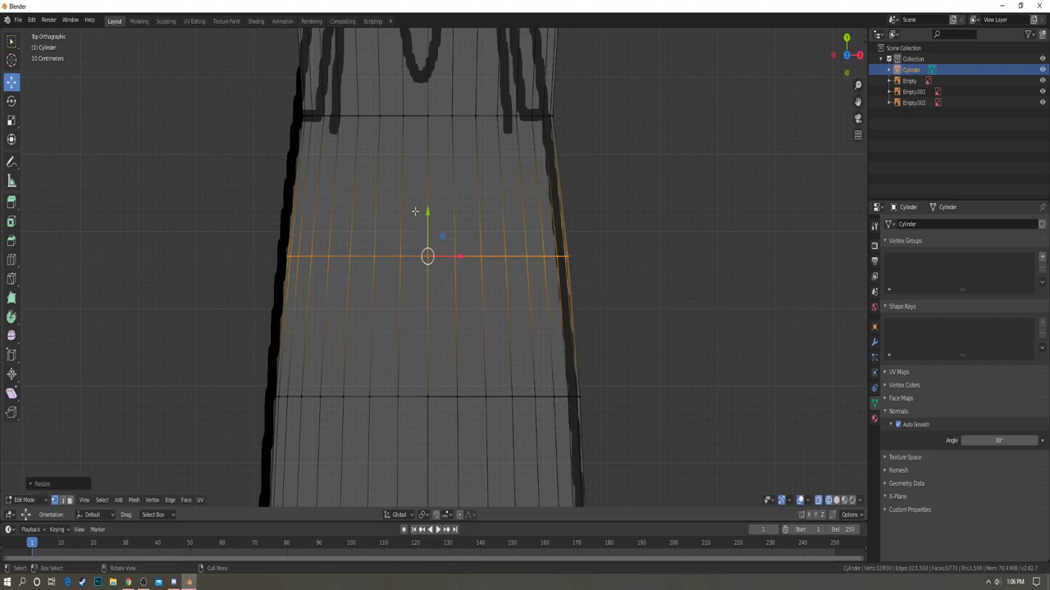
- Select the fifth ring of the tail taper, beside the rear end of the door outlines, and scale it along X to about 0.846
shift+middle_drag(440, 85, 449, 312)
key(a)
key(a)
key(b)
drag(260, 203, 666, 283)
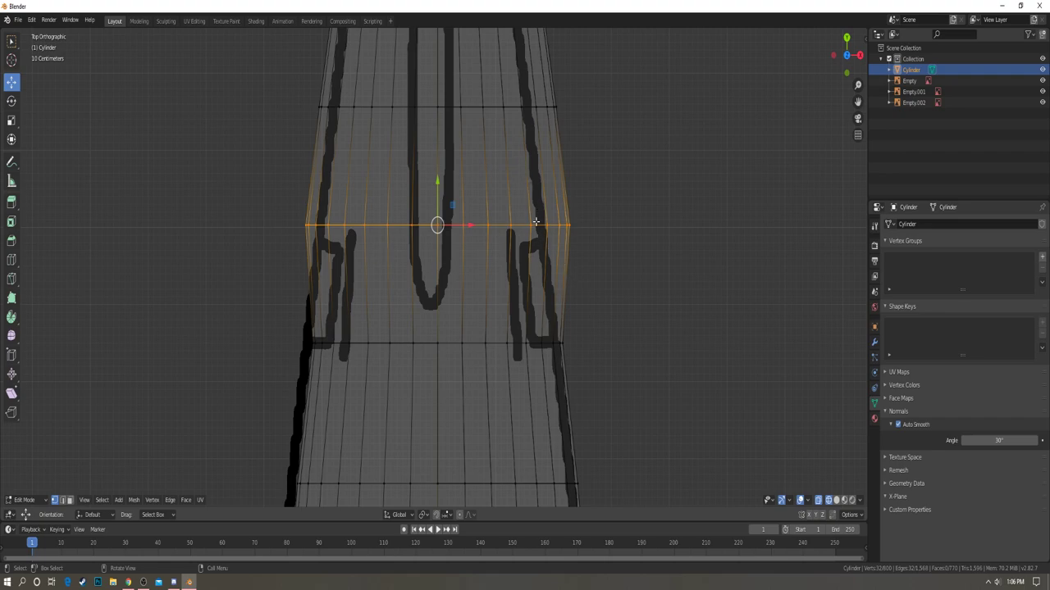
key(s)
key(x)
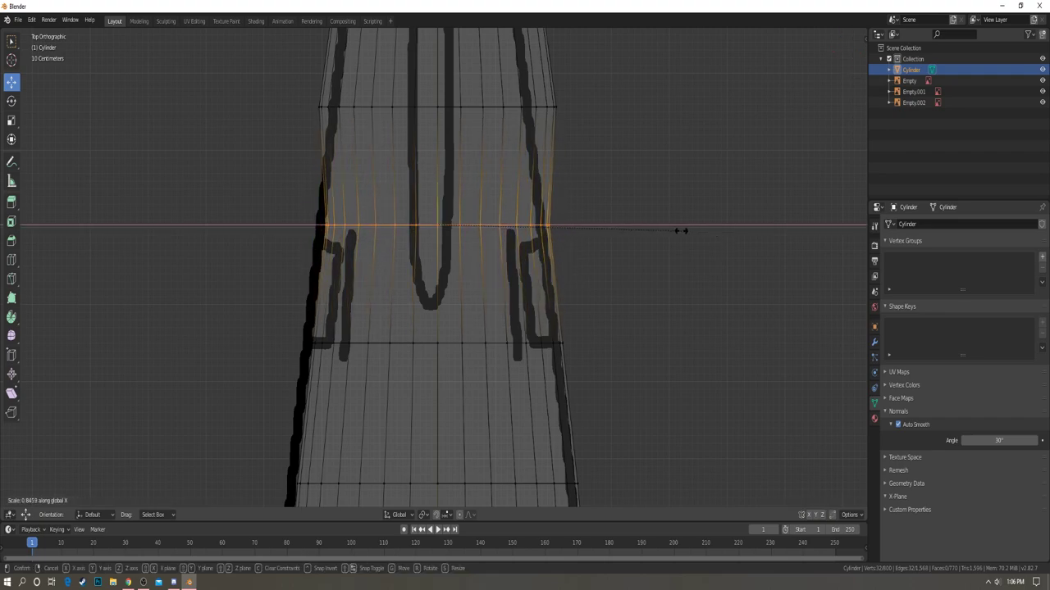
click(680, 229)
- Select the sixth ring of the tail taper and narrow it along X to about 0.816
key(a)
key(a)
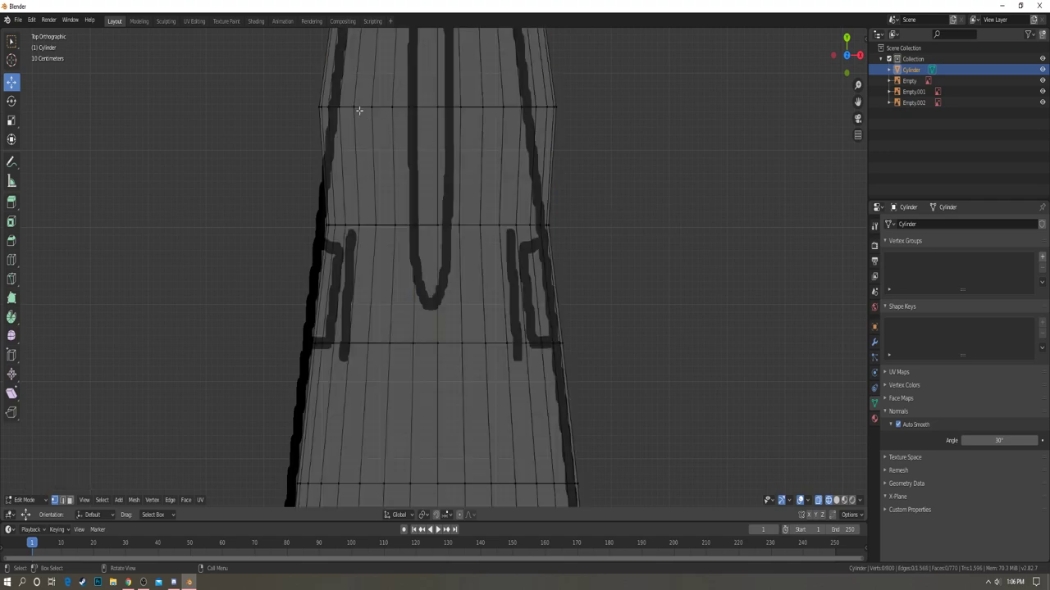
key(b)
drag(304, 93, 644, 148)
key(s)
key(x)
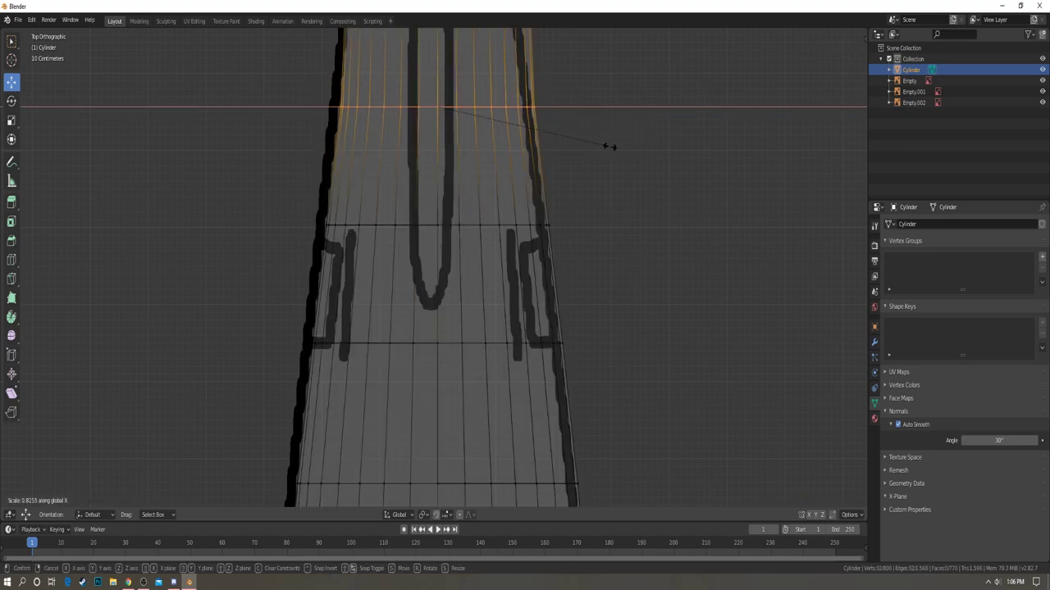
click(609, 148)
- Select the ring at the root of the horizontal stabilizers' leading edge and narrow it along X to the fuselage outline
key(alt+a)
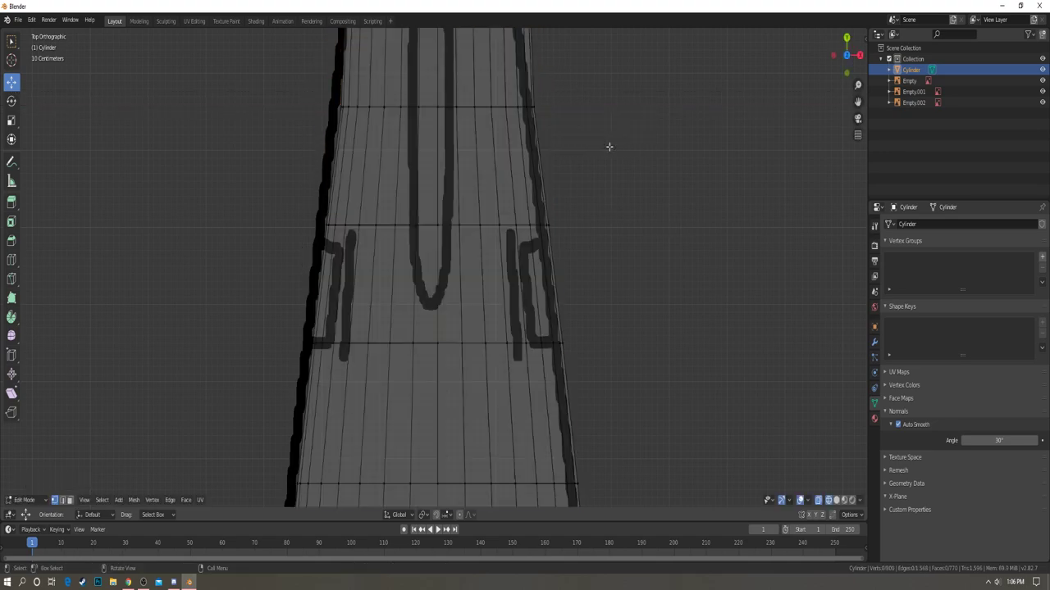
scroll(535, 120, down, 2)
shift+middle_drag(534, 120, 535, 291)
key(b)
drag(352, 230, 607, 265)
scroll(639, 263, up, 3)
key(s)
key(x)
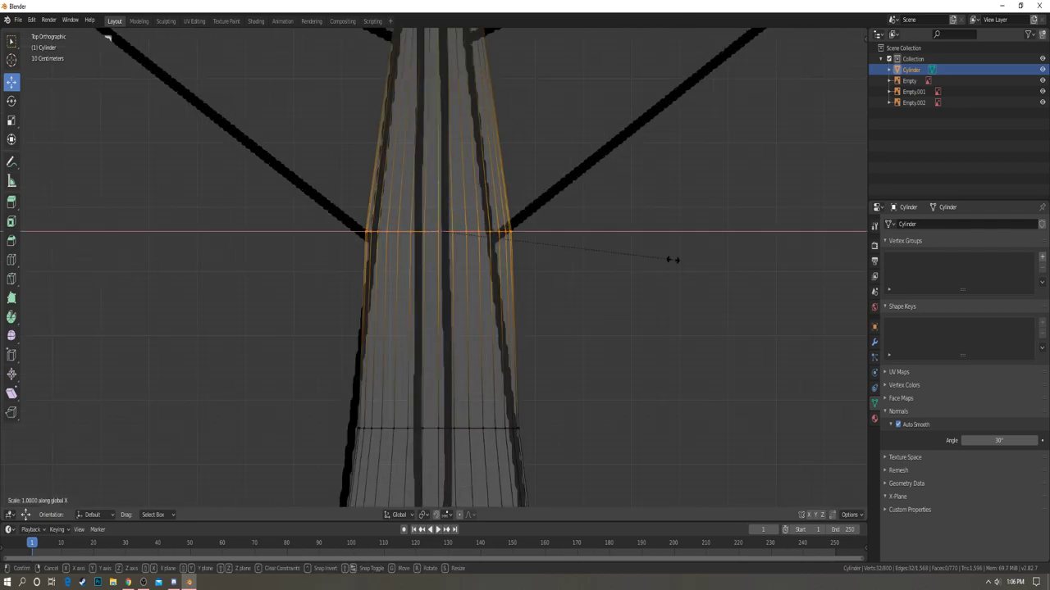
click(625, 254)
- Select the ring between the stabilizer roots near the tail tip and narrow it along X to about 0.77
key(alt+a)
scroll(553, 312, down, 2)
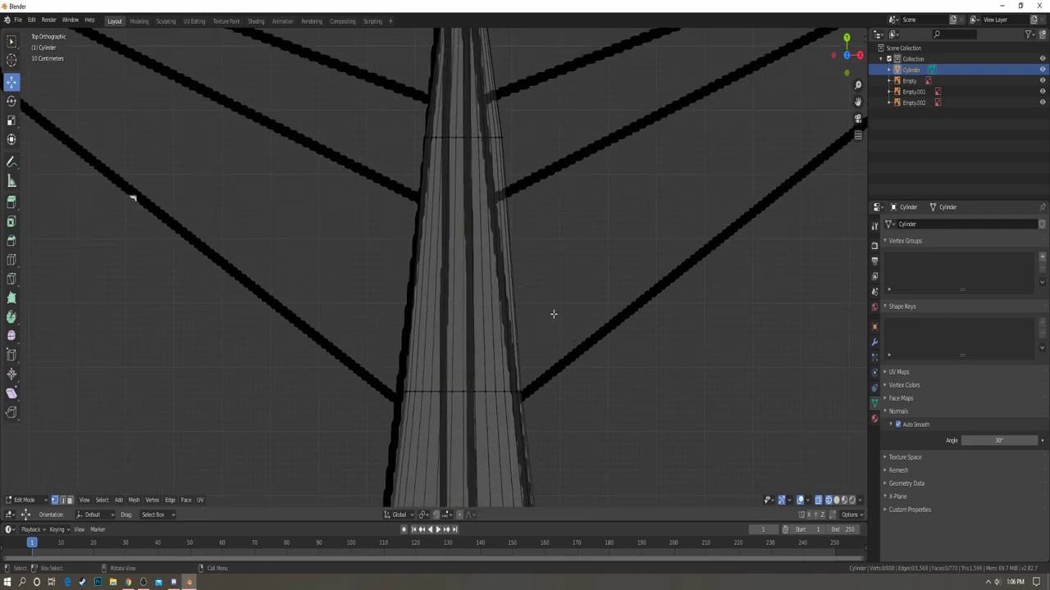
drag(337, 123, 639, 171)
key(s)
key(x)
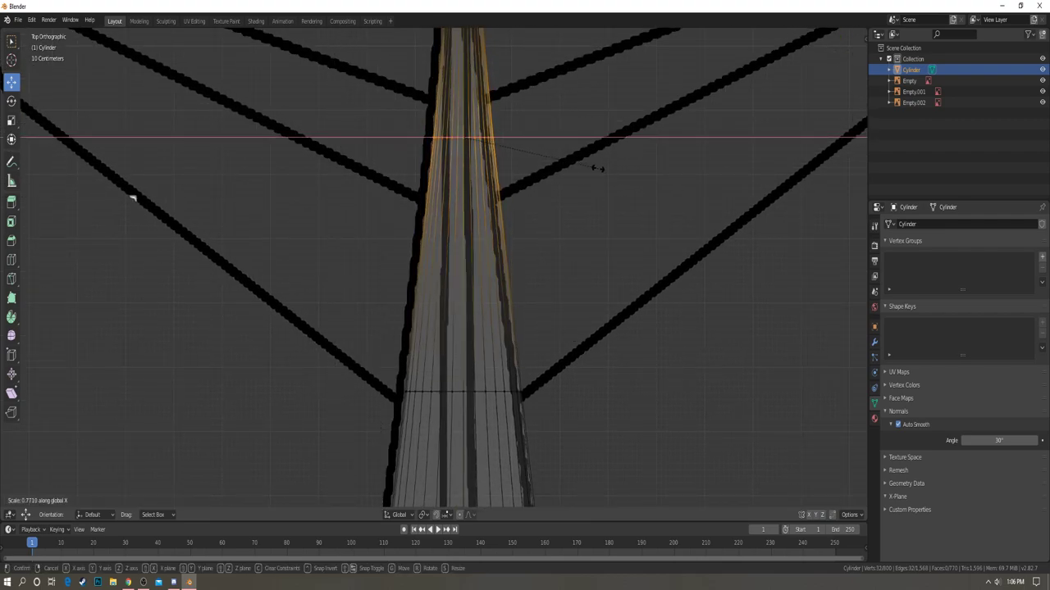
click(598, 168)
key(a)
key(alt+a)
- Show the fuselage in solid shading in Object Mode and examine its profile against the side blueprint
scroll(569, 317, down, 2)
key(z)
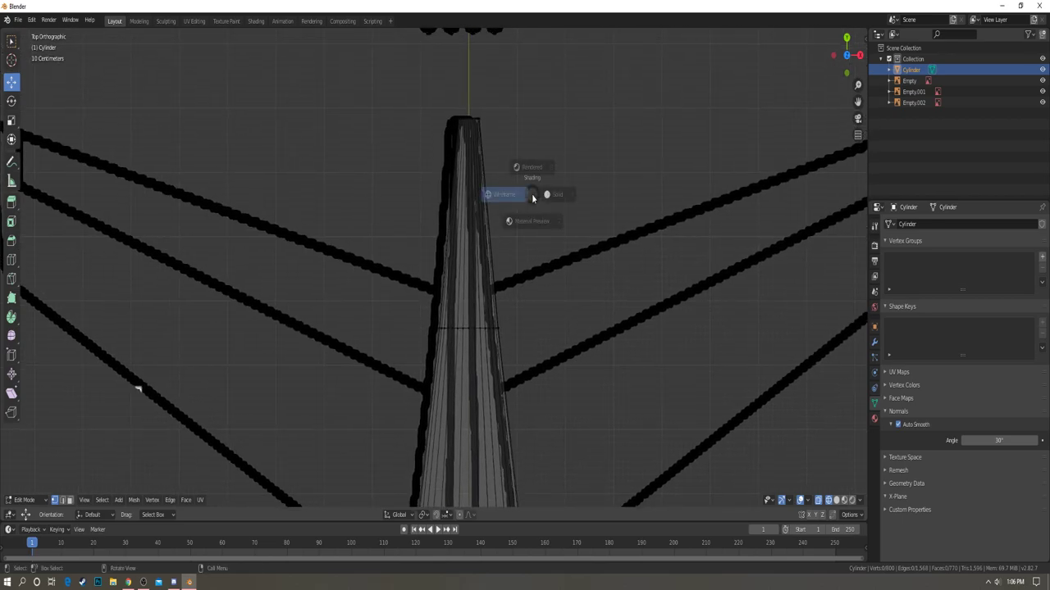
click(558, 196)
key(Tab)
scroll(581, 238, down, 7)
key(alt+a)
mouse_move(579, 271)
middle_down()
mouse_move(526, 154)
mouse_move(546, 167)
mouse_move(466, 155)
mouse_move(490, 148)
mouse_move(610, 205)
mouse_move(621, 175)
mouse_move(595, 235)
mouse_move(669, 236)
mouse_move(637, 237)
mouse_move(656, 215)
mouse_move(689, 205)
mouse_move(629, 210)
middle_up()
shift+middle_drag(361, 222, 453, 231)
scroll(541, 222, up, 2)
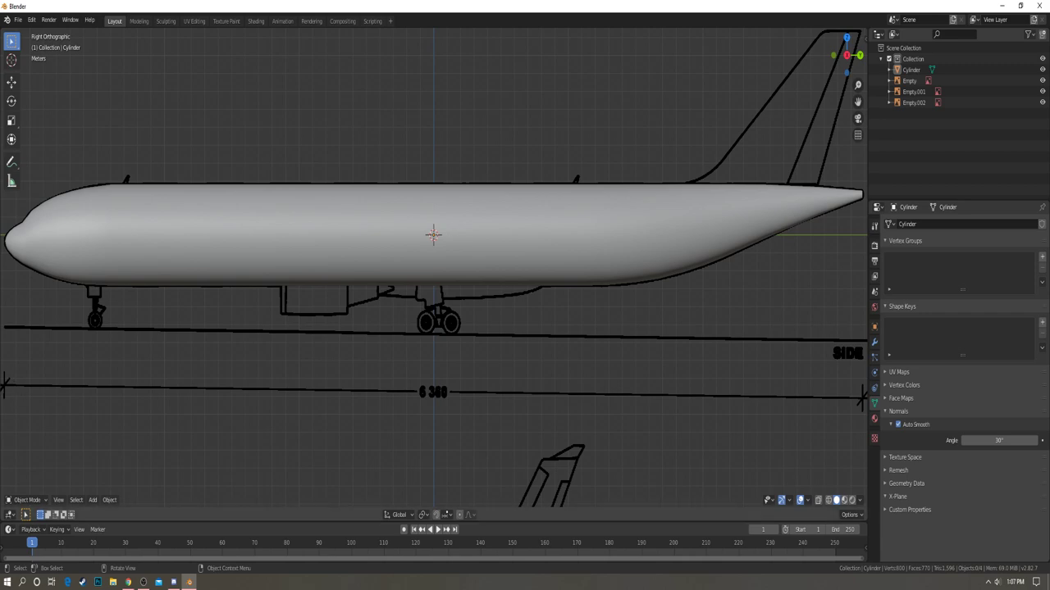
scroll(417, 155, down, 4)
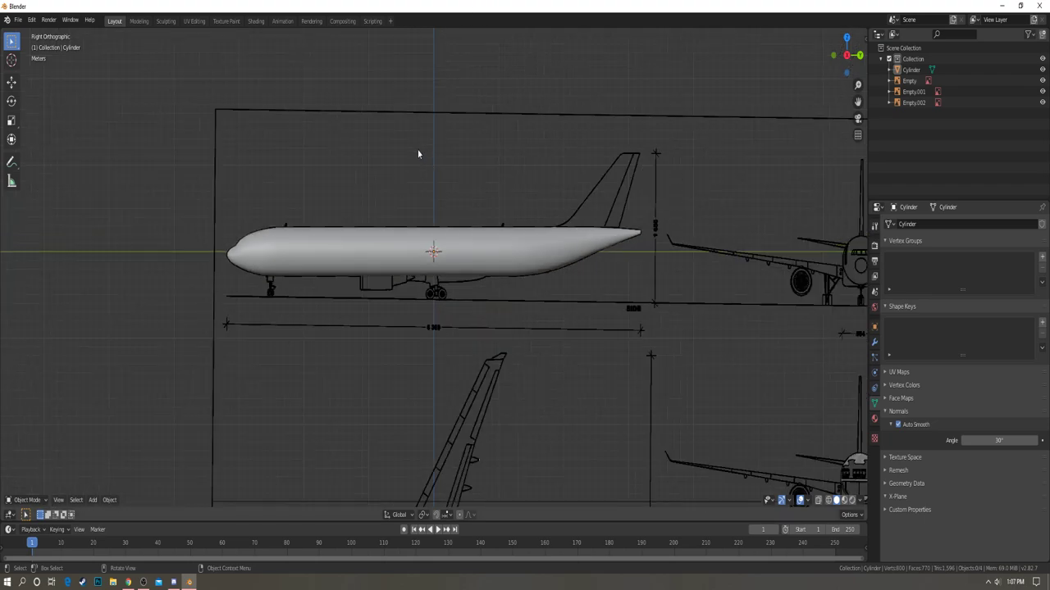
- Return to wireframe Edit Mode in top view and widen the third ring of the tail taper along X to about 1.013
middle_drag(417, 155, 487, 205)
key(Tab)
shift+middle_drag(567, 88, 528, 332)
scroll(527, 241, up, 6)
shift+middle_drag(592, 271, 527, 189)
key(z)
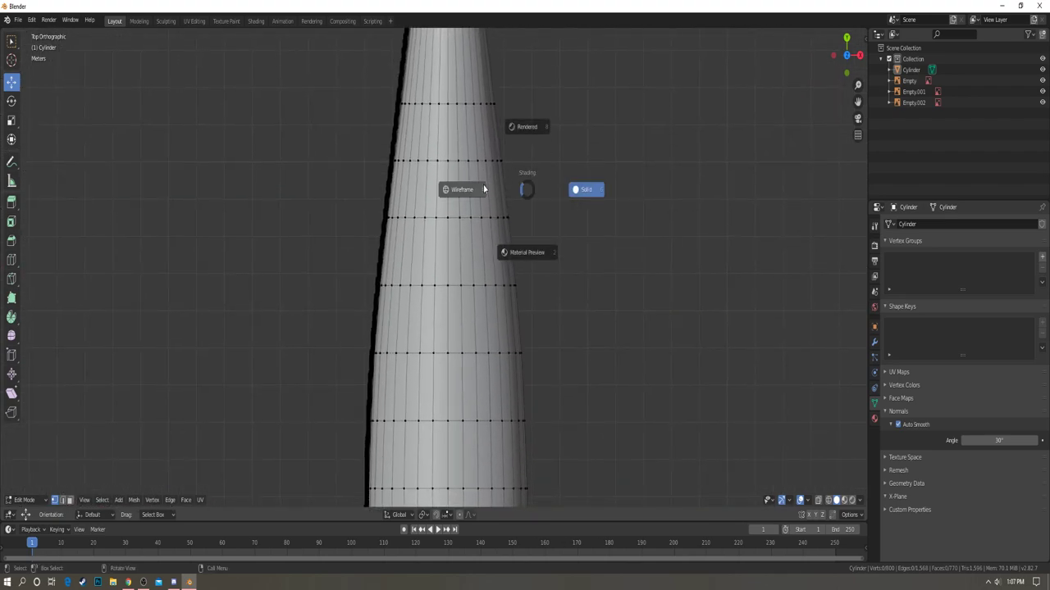
click(479, 189)
key(b)
drag(342, 260, 575, 301)
scroll(644, 287, up, 3)
key(s)
key(x)
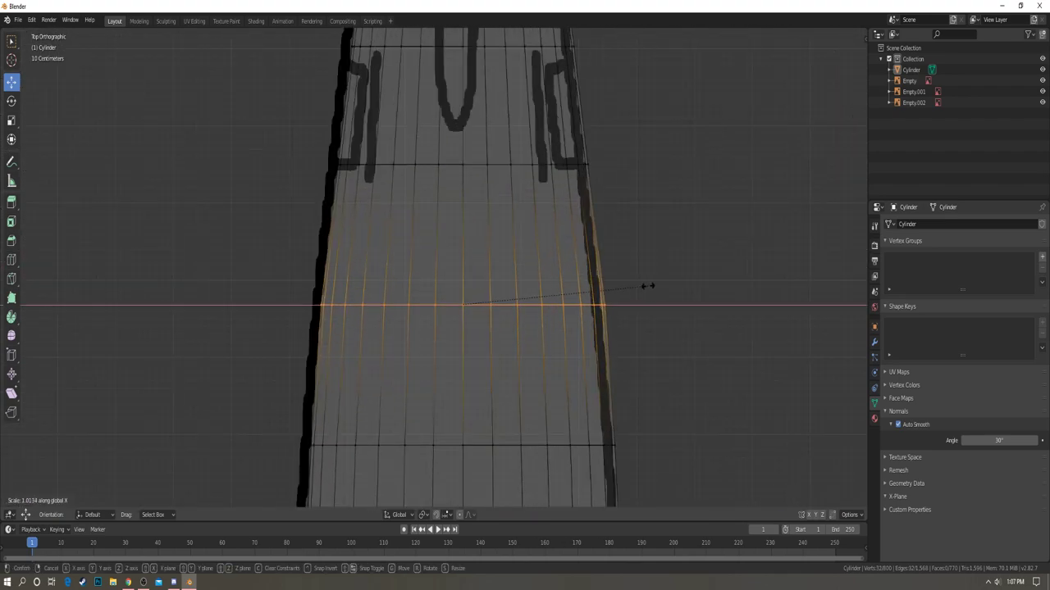
click(647, 286)
- Select the second ring of the tail taper and widen it along X to about 1.008
key(alt+a)
shift+middle_drag(402, 245, 411, 112)
key(b)
drag(306, 292, 686, 322)
key(s)
key(x)
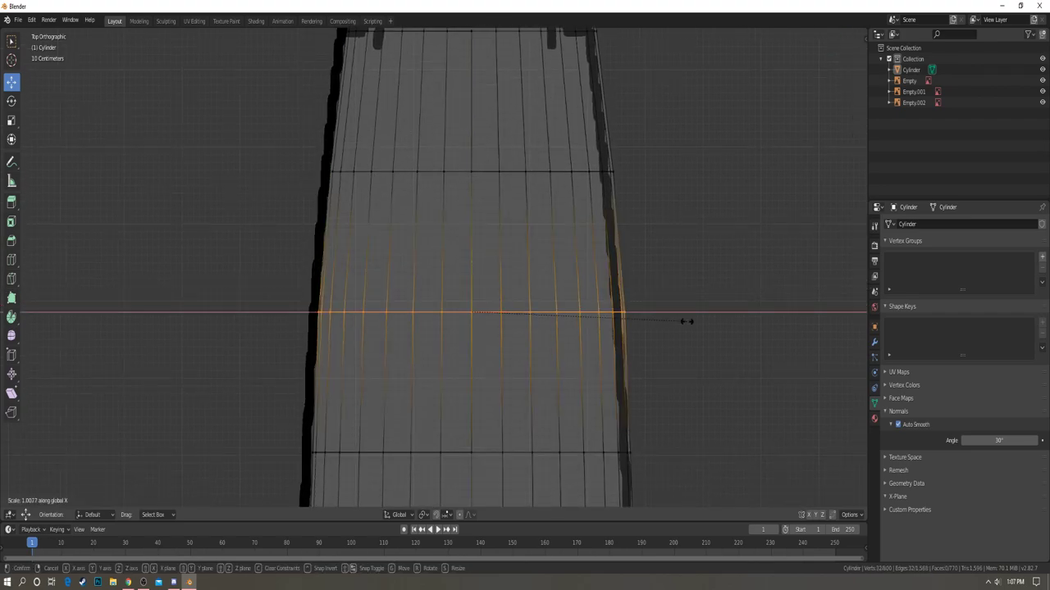
click(686, 321)
- Reselect the fourth ring, at the forward end of the rear door outlines, and fine-tune its width along X
key(a)
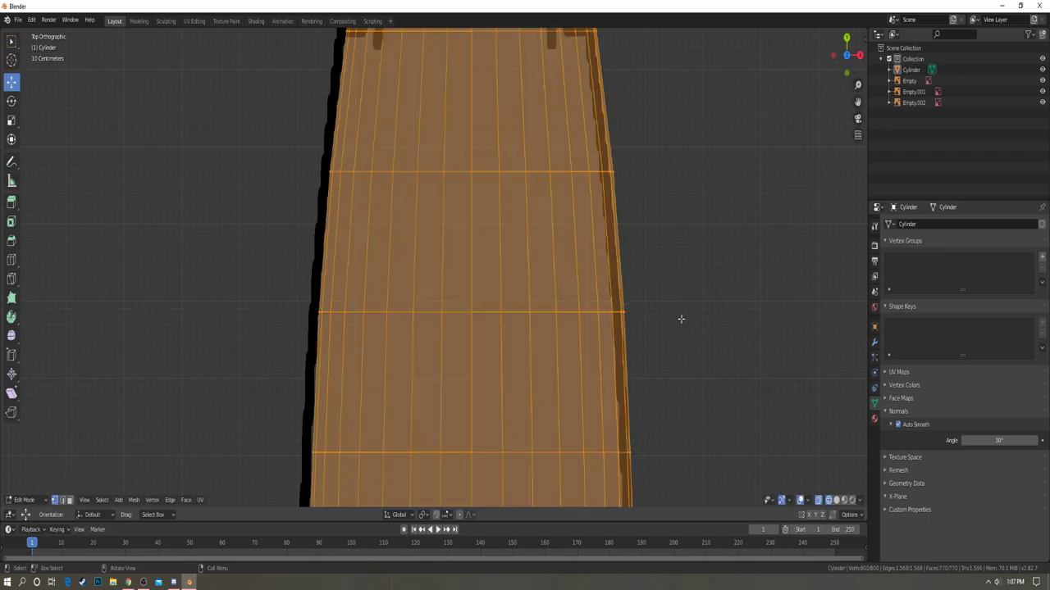
key(a)
shift+middle_drag(563, 195, 546, 330)
key(b)
drag(308, 156, 623, 212)
key(s)
key(x)
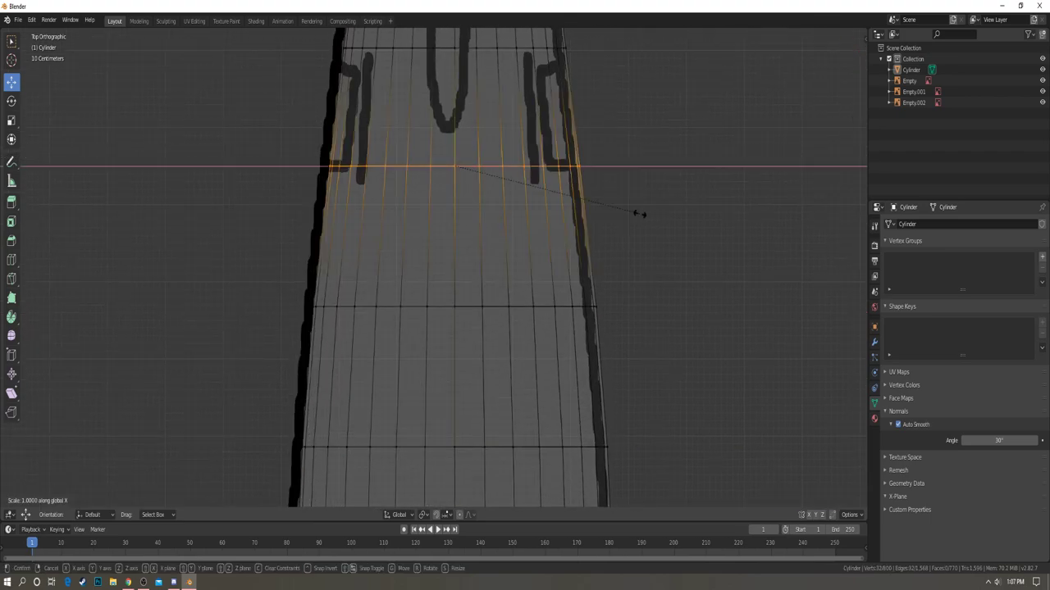
click(641, 214)
- Leave Edit Mode with solid shading and inspect the smoothed fuselage in perspective from the nose end
key(a)
key(a)
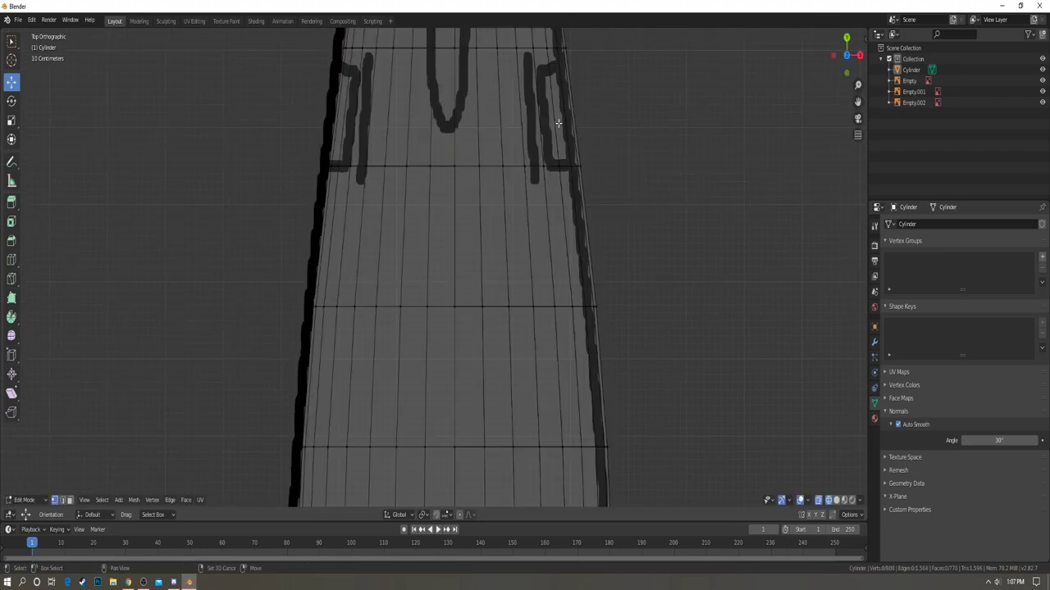
shift+middle_drag(556, 115, 547, 287)
scroll(509, 193, down, 8)
key(Tab)
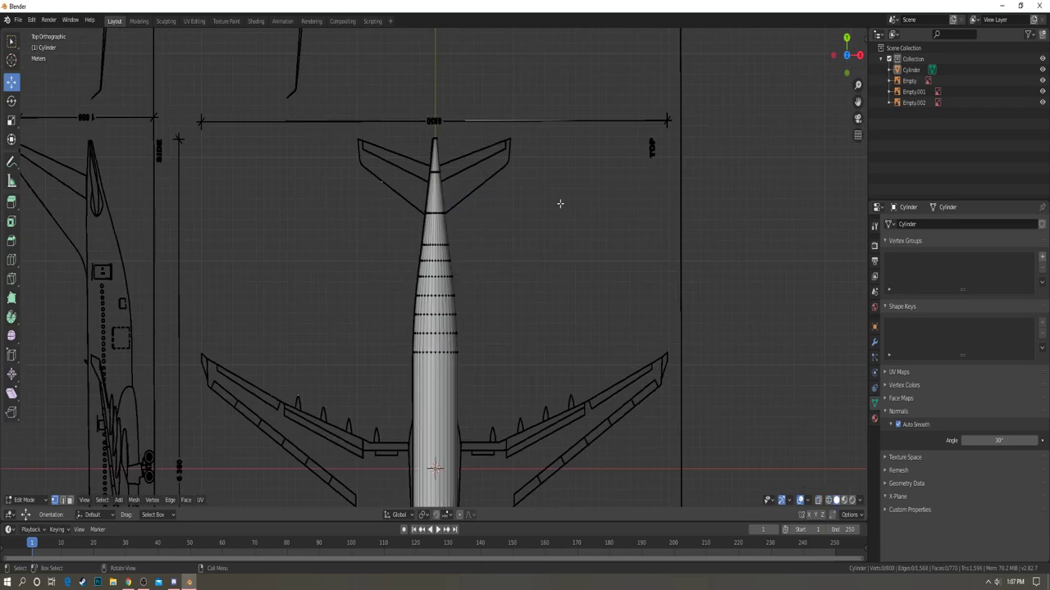
middle_drag(560, 204, 491, 244)
scroll(588, 221, up, 8)
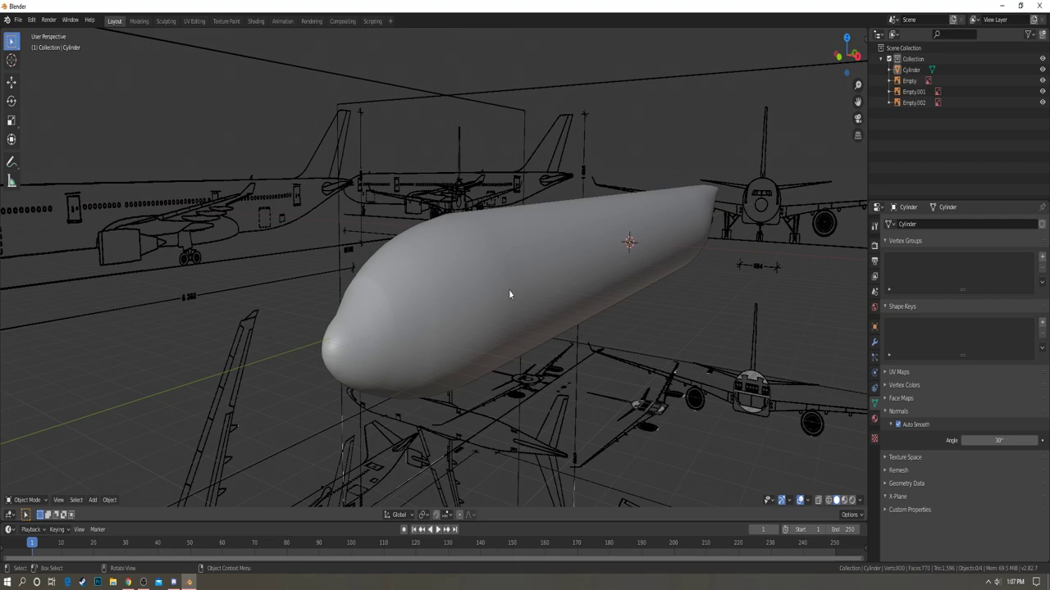
- Select the fuselage and display its nose in wireframe from the top, framed on the cockpit window outlines
click(497, 254)
key(KP_7)
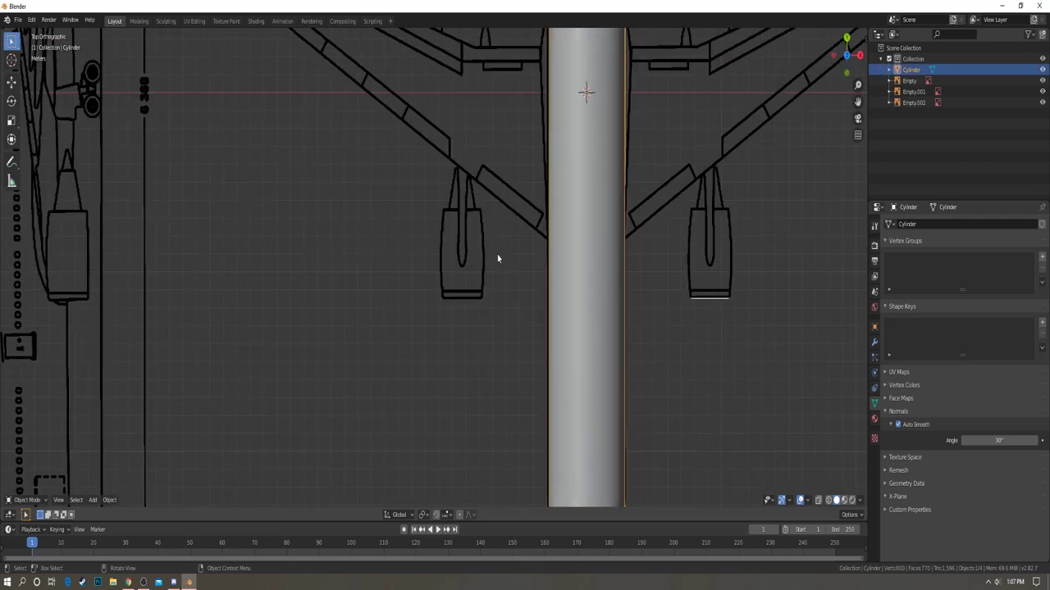
key(KP_Decimal)
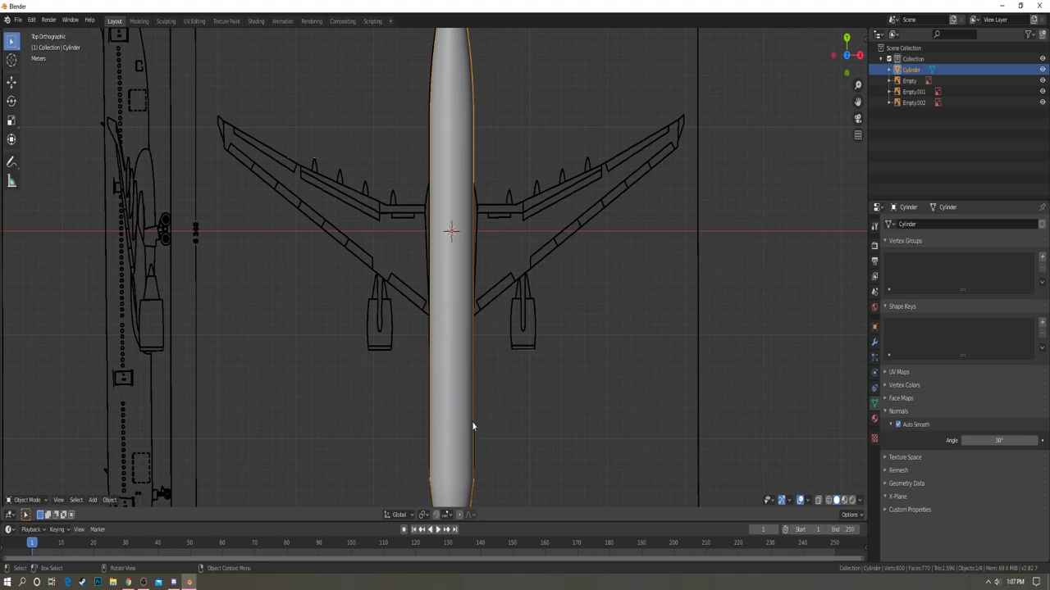
shift+middle_drag(486, 344, 469, 131)
scroll(426, 292, up, 6)
shift+middle_drag(442, 359, 459, 254)
scroll(459, 254, up, 3)
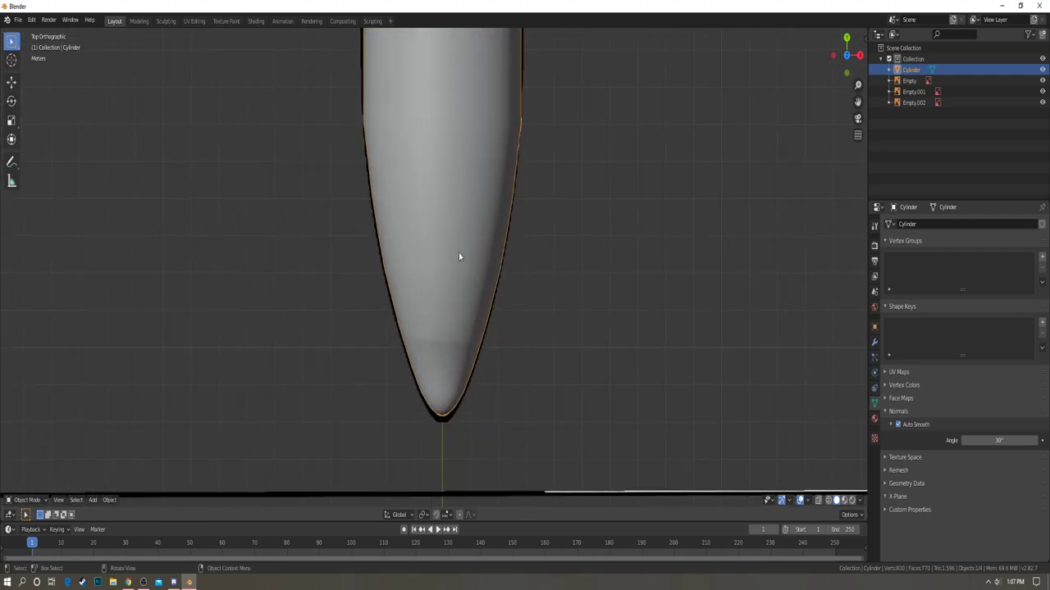
key(z)
key(4)
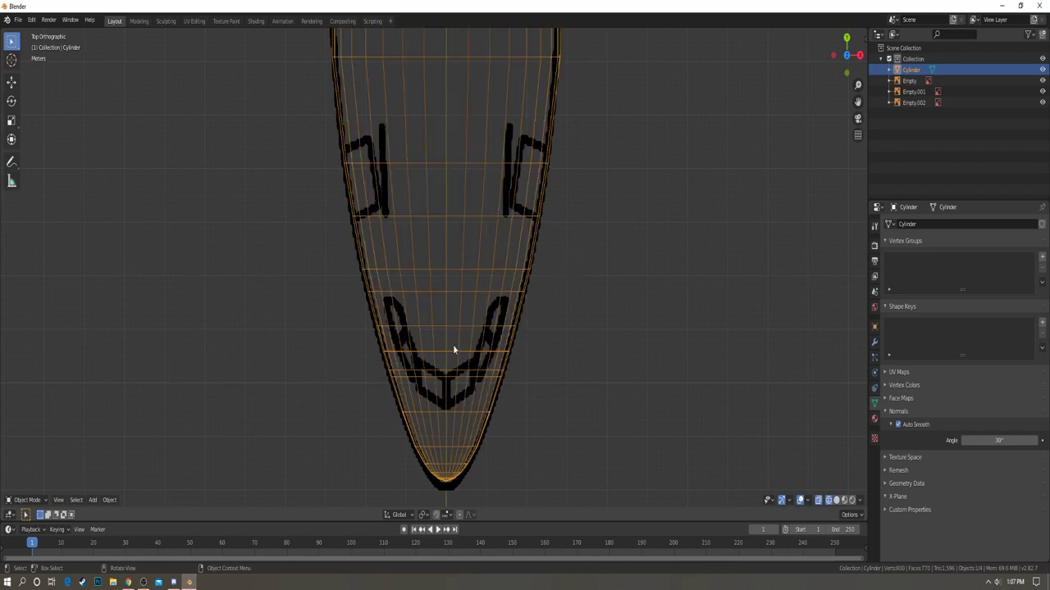
scroll(448, 366, up, 4)
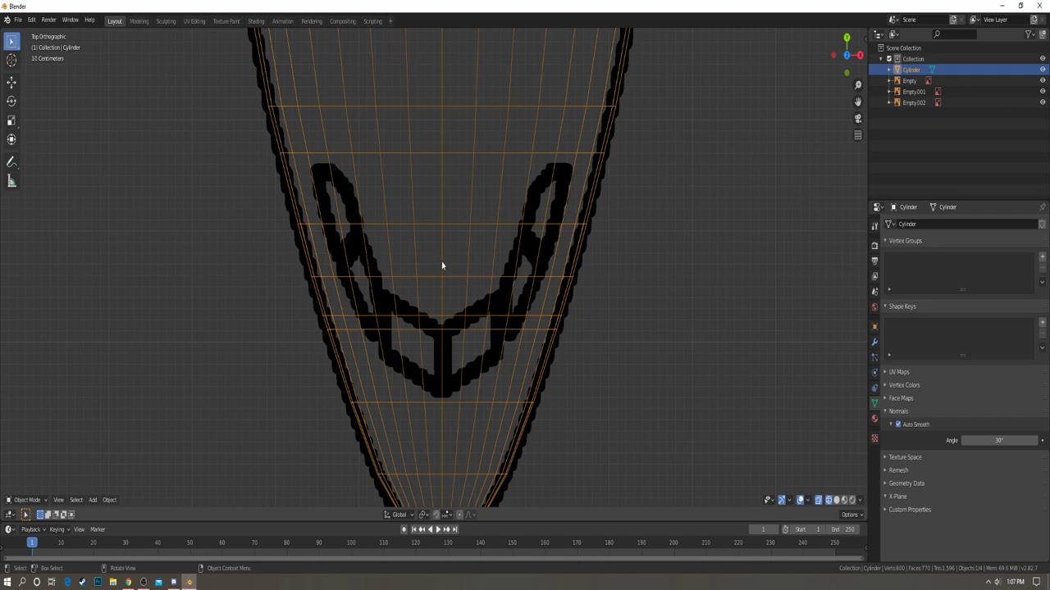
- Add a mesh circle at the nose and move it along Y until its front edge meets the cockpit windows' rear centre point
key(shift+a)
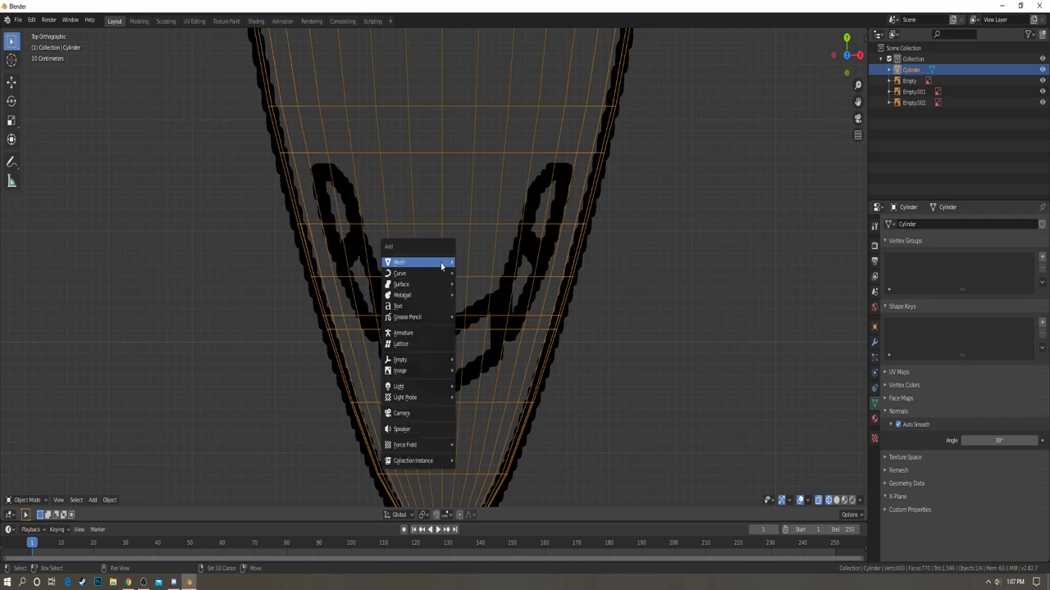
mouse_move(443, 264)
click(474, 285)
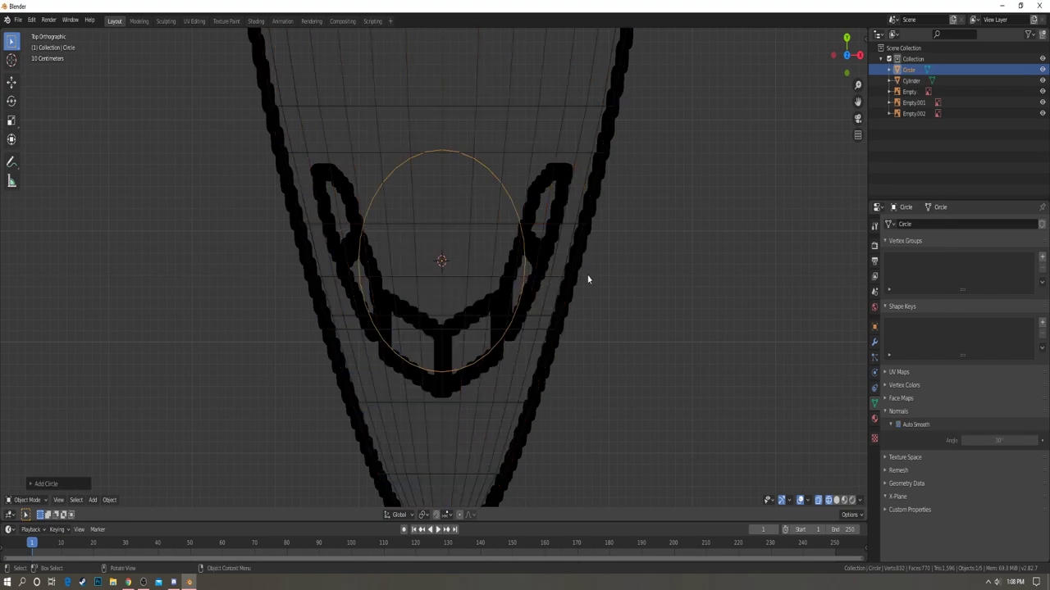
key(g)
key(y)
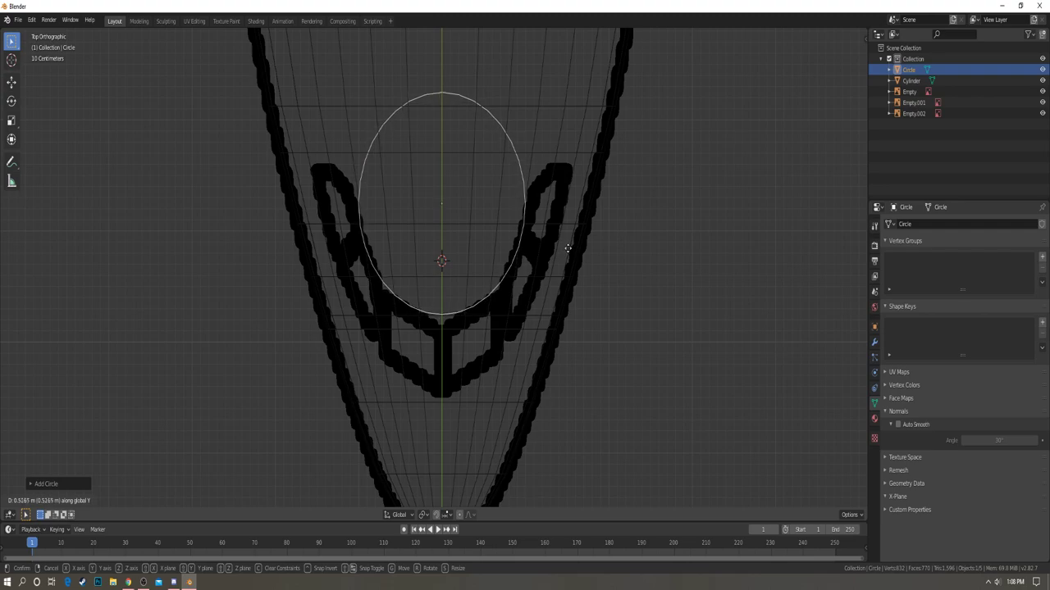
click(443, 323)
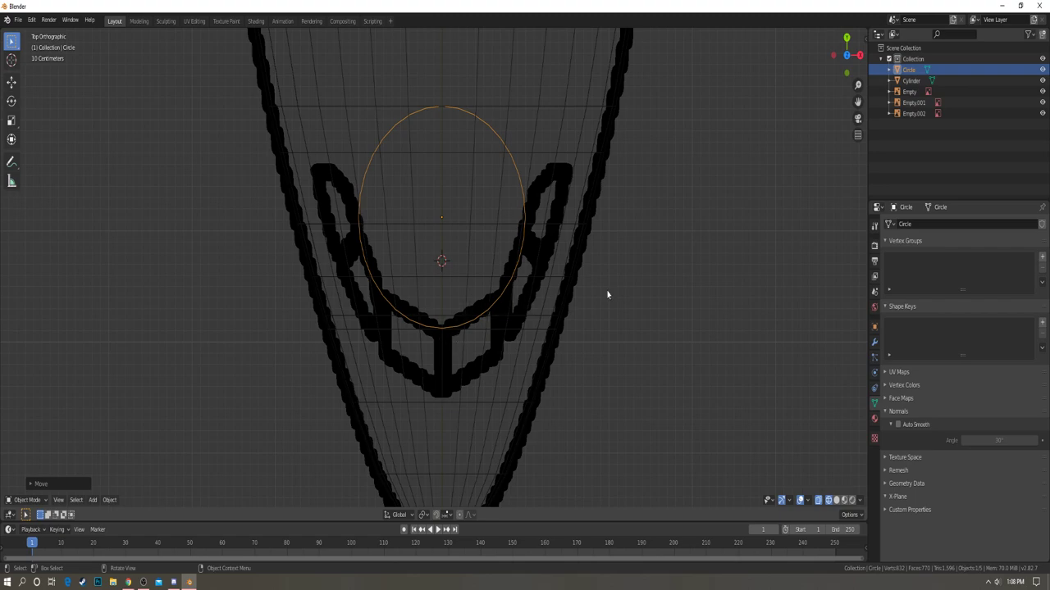
- Centre the circle on the fuselage by setting its X location to 0
key(n)
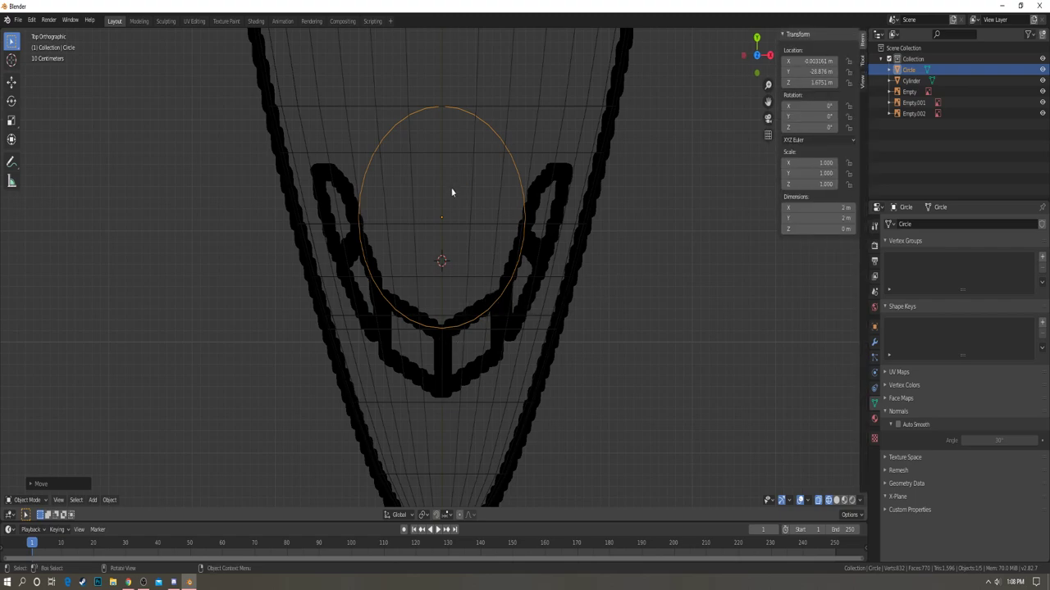
key(minus)
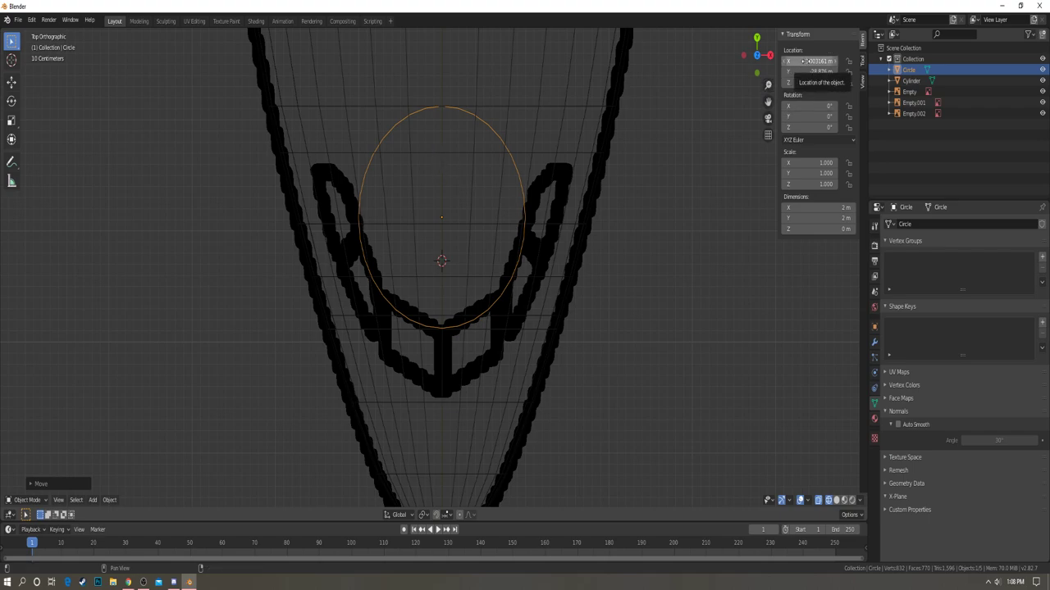
click(806, 61)
text(0)
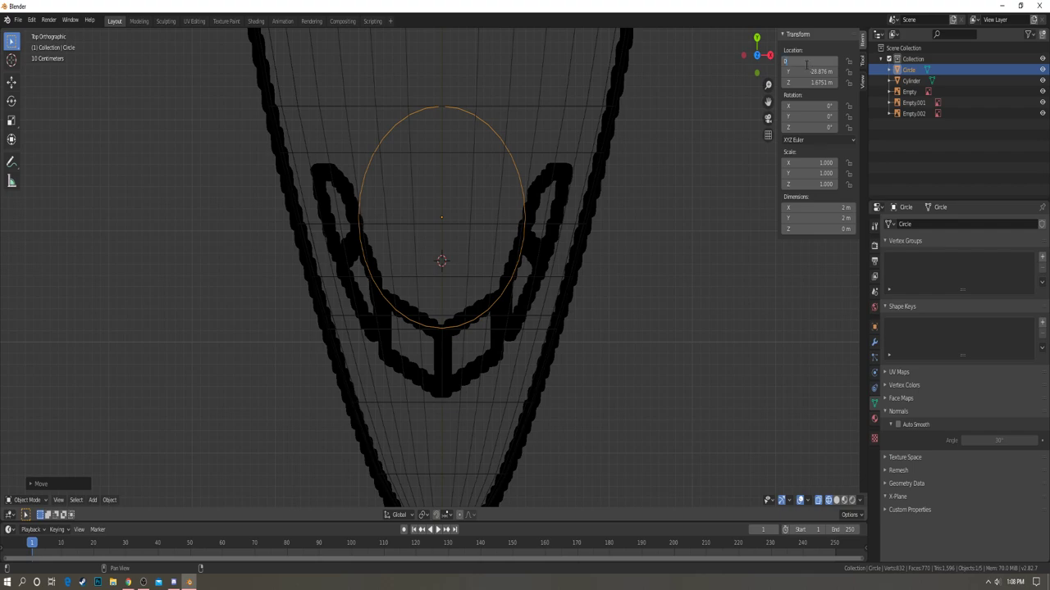
key(Return)
- Delete the circle's rear arc vertices in Edit Mode, keeping the open curve around the cockpit windows
key(Tab)
key(alt+a)
scroll(429, 245, up, 2)
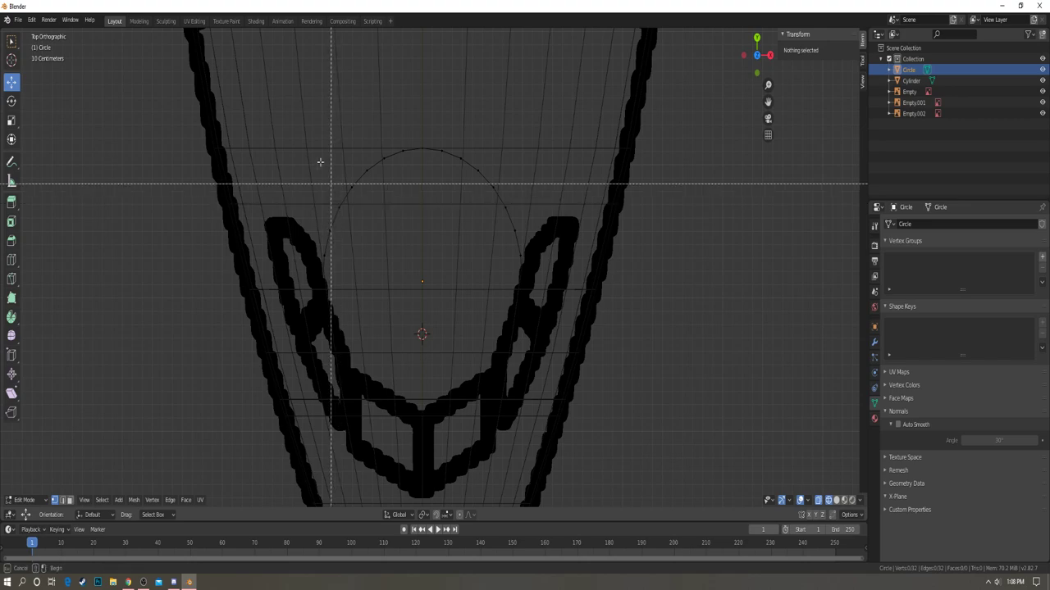
drag(292, 113, 558, 221)
key(x)
click(552, 219)
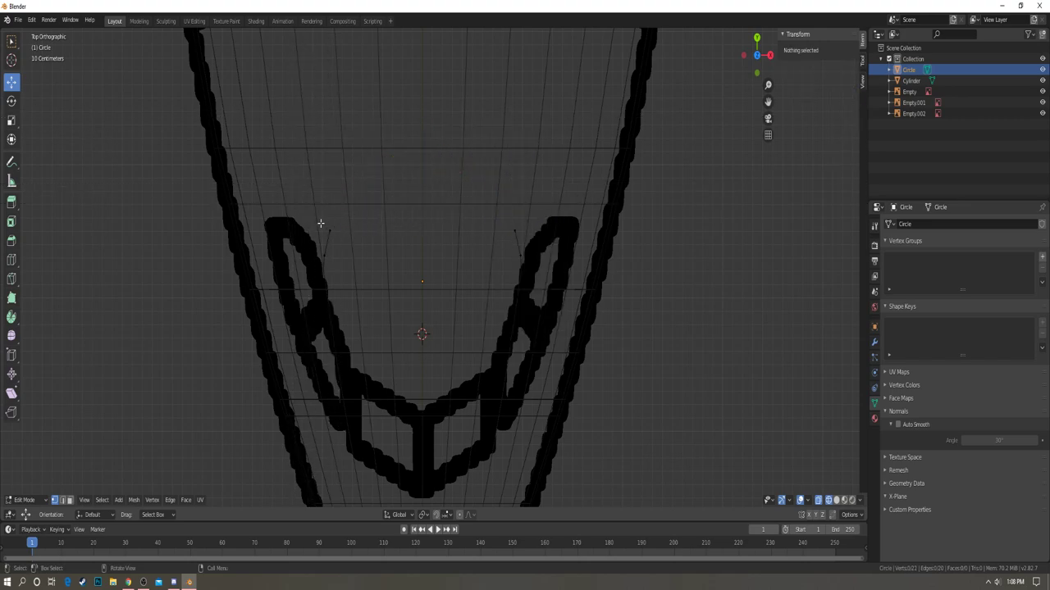
- Scale the curve's two rear end vertices outward along X onto the rear side windows' inner outlines
drag(298, 213, 571, 244)
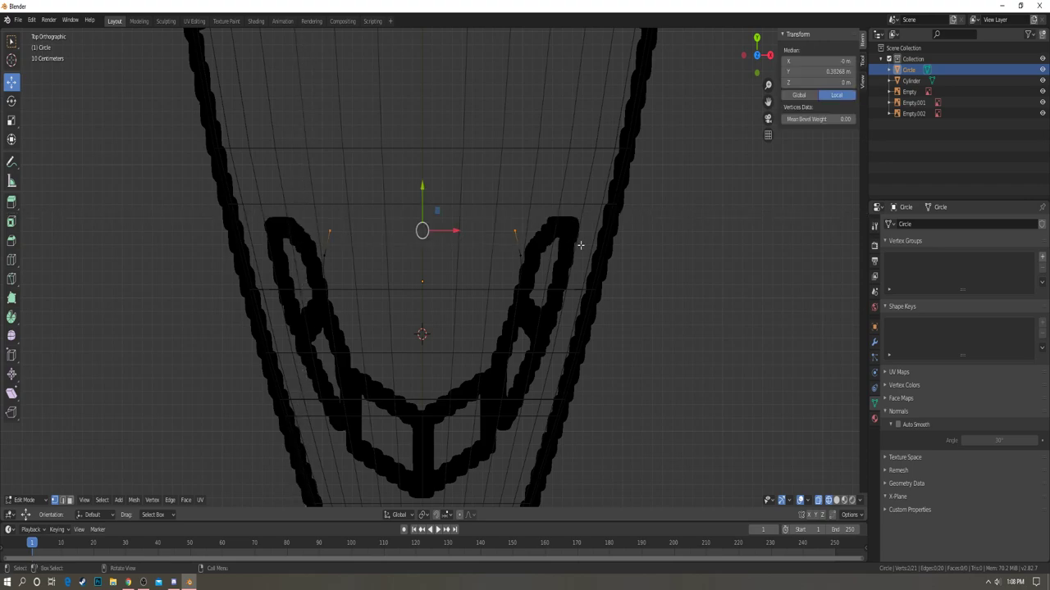
scroll(558, 258, up, 3)
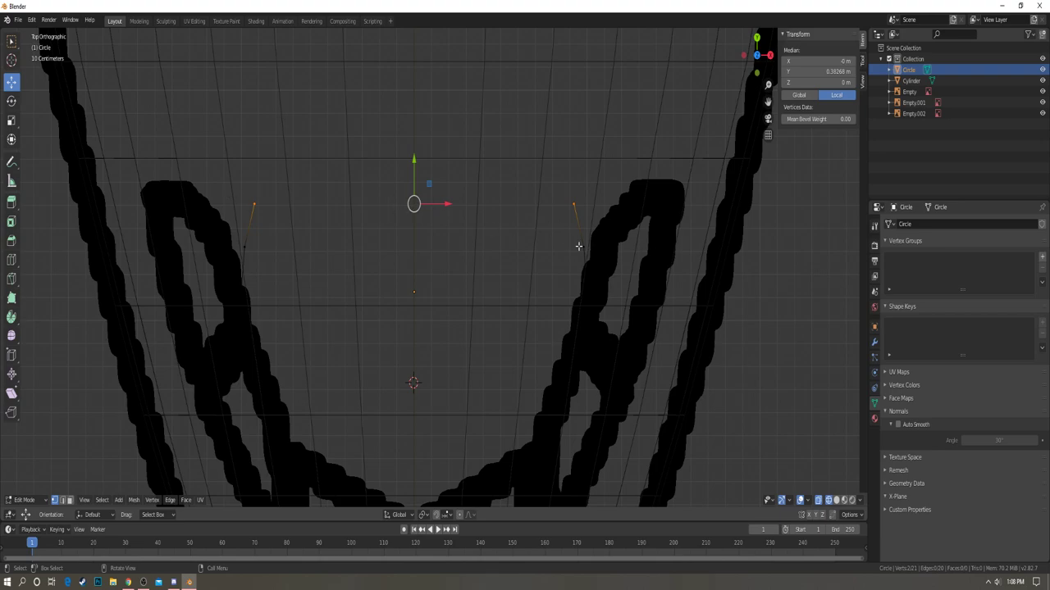
scroll(579, 246, down, 2)
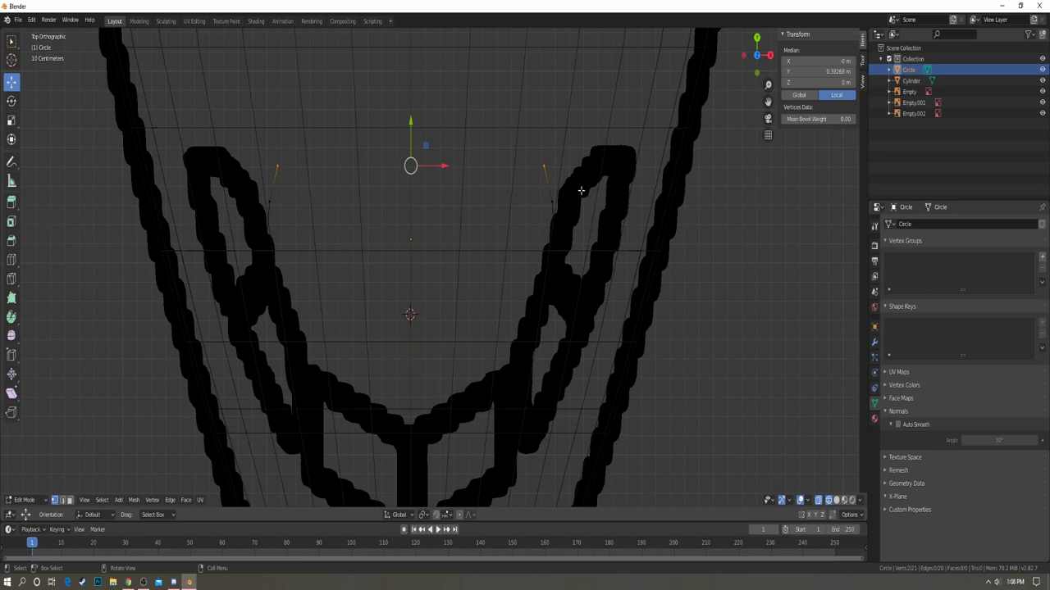
key(s)
key(x)
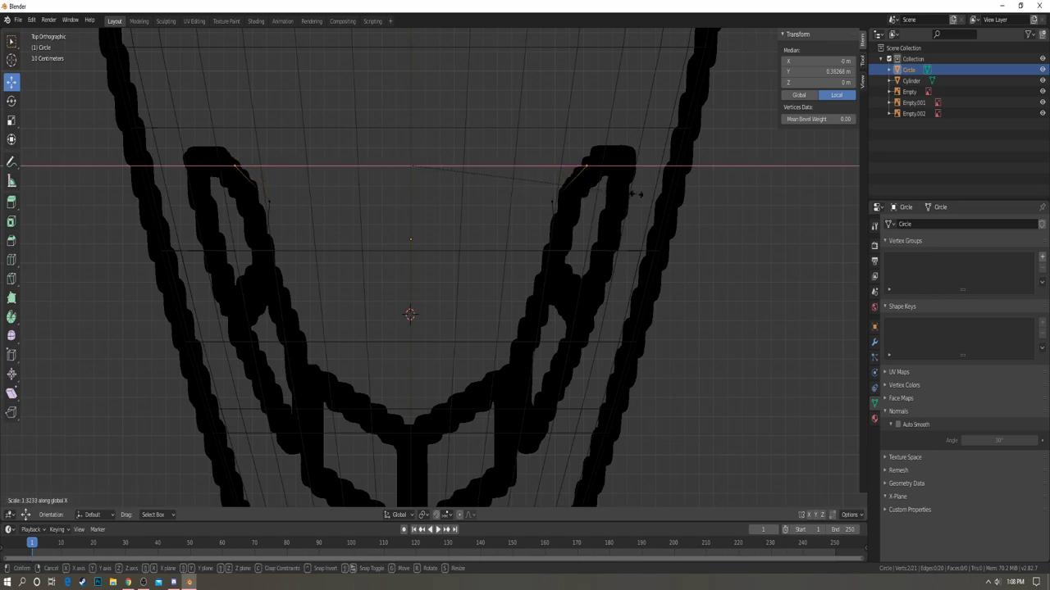
click(637, 194)
- Widen the second and third vertex pairs from the rear ends along X to follow the side windows' inner outlines
click(316, 189)
drag(254, 187, 648, 228)
key(s)
key(x)
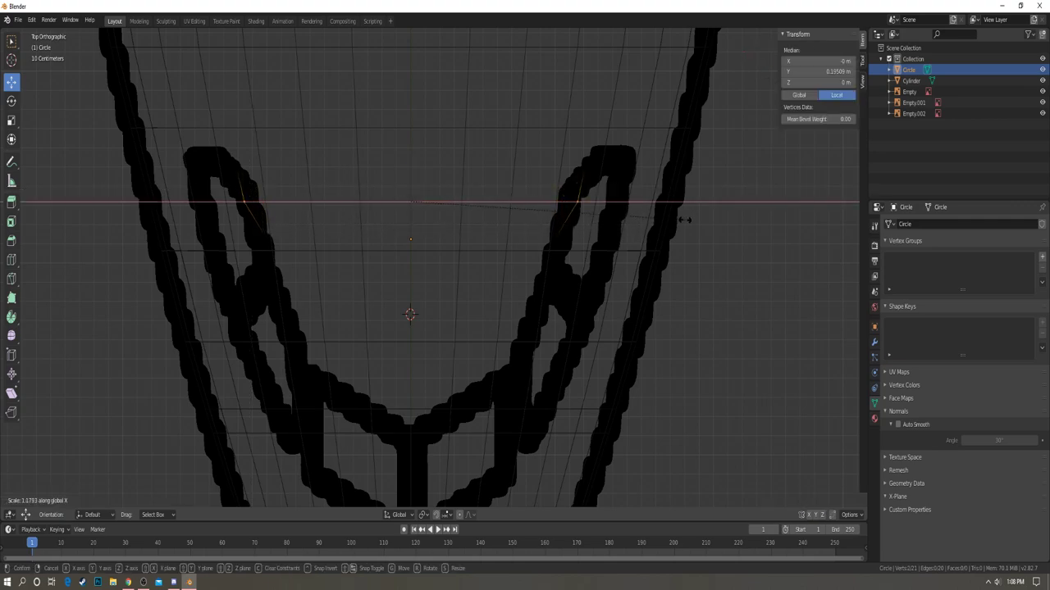
click(684, 219)
drag(262, 225, 647, 237)
key(s)
key(x)
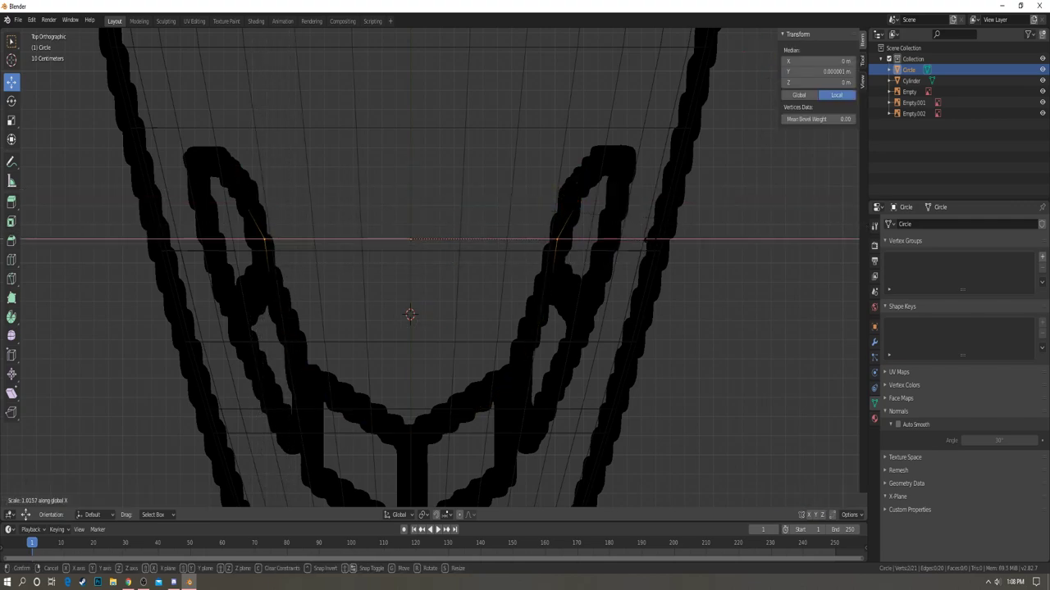
click(664, 240)
- Reselect the third vertex pair from the rear ends and fine-tune its width along X
key(a)
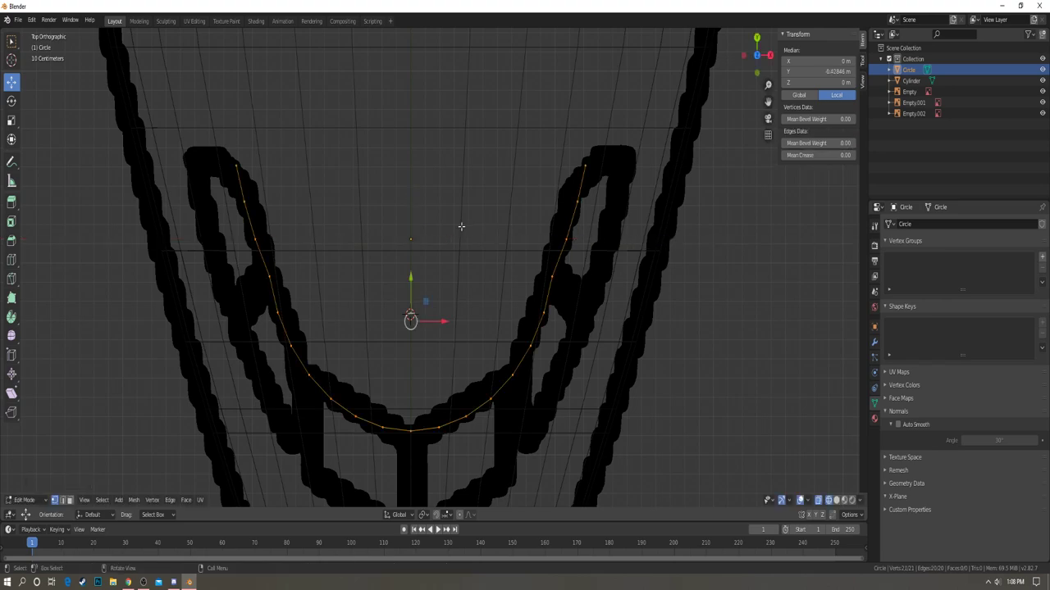
click(246, 232)
drag(246, 232, 628, 259)
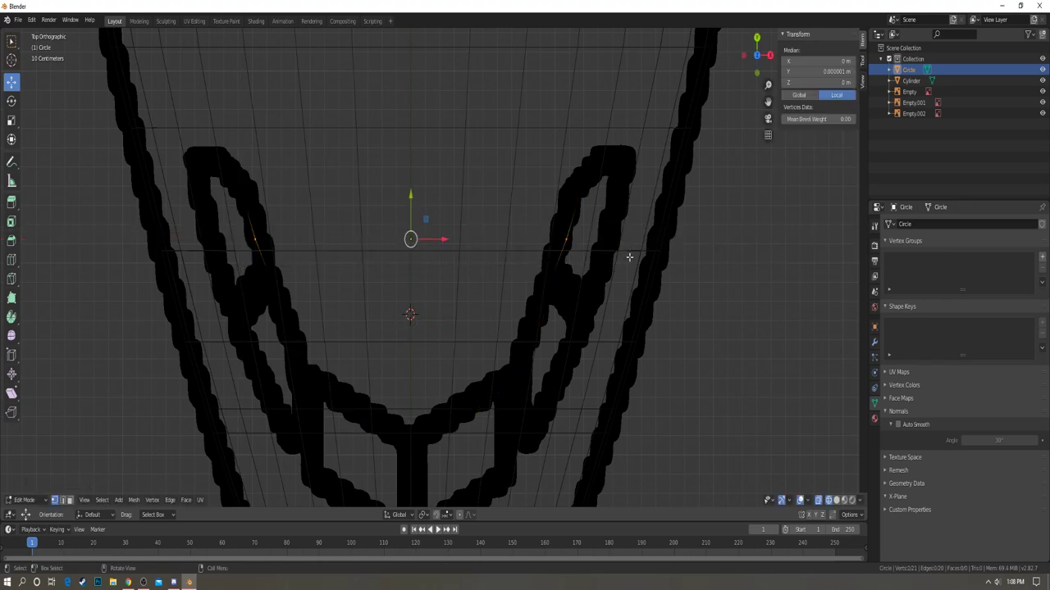
key(s)
key(x)
click(630, 257)
key(a)
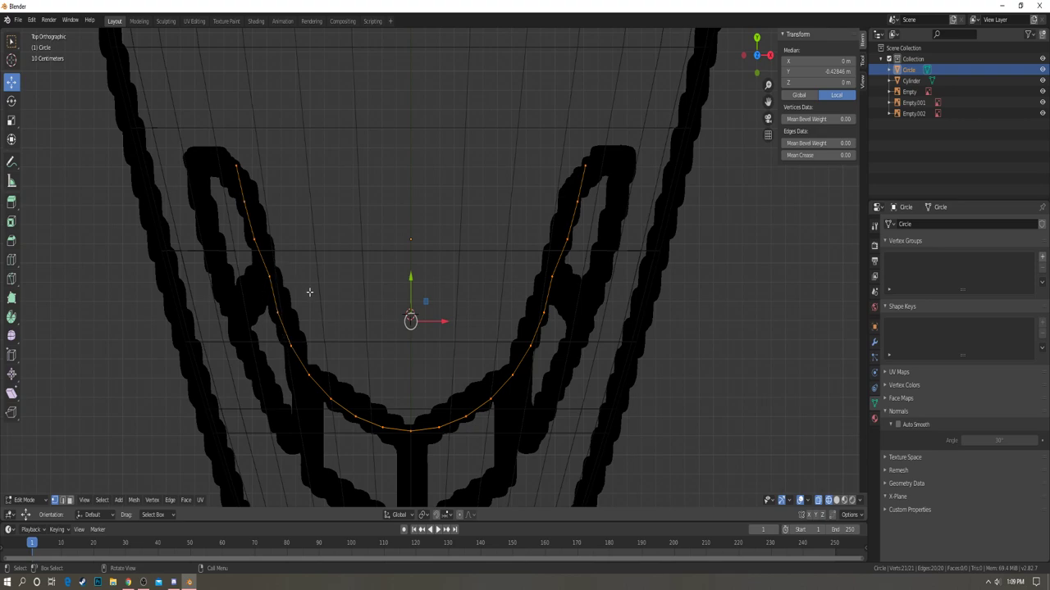
- Widen the fourth vertex pair from the rear ends slightly along X to match the window outlines
shift+middle_drag(309, 292, 292, 238)
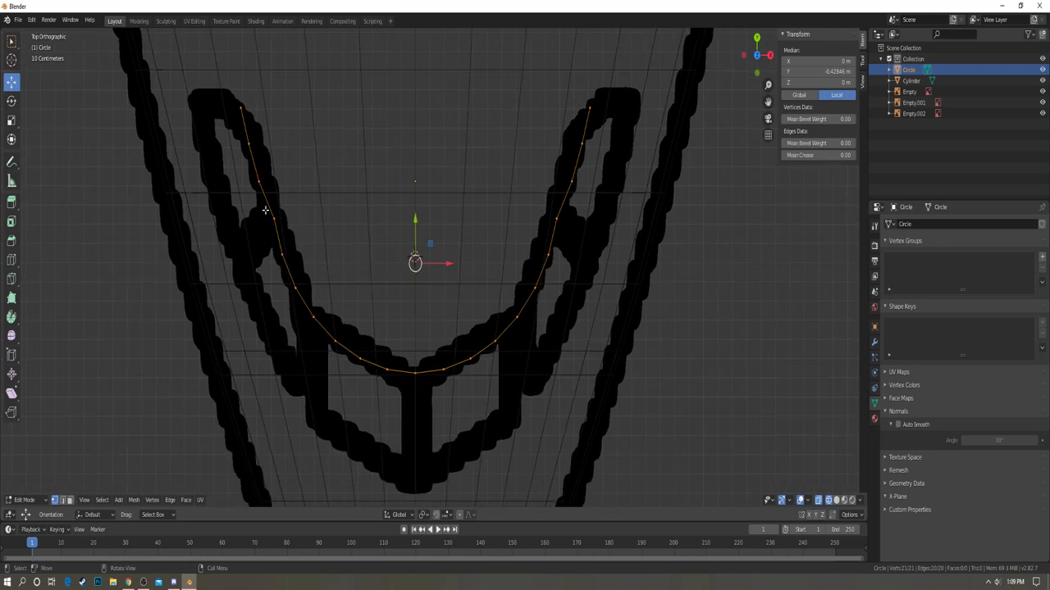
drag(264, 210, 548, 236)
key(s)
key(x)
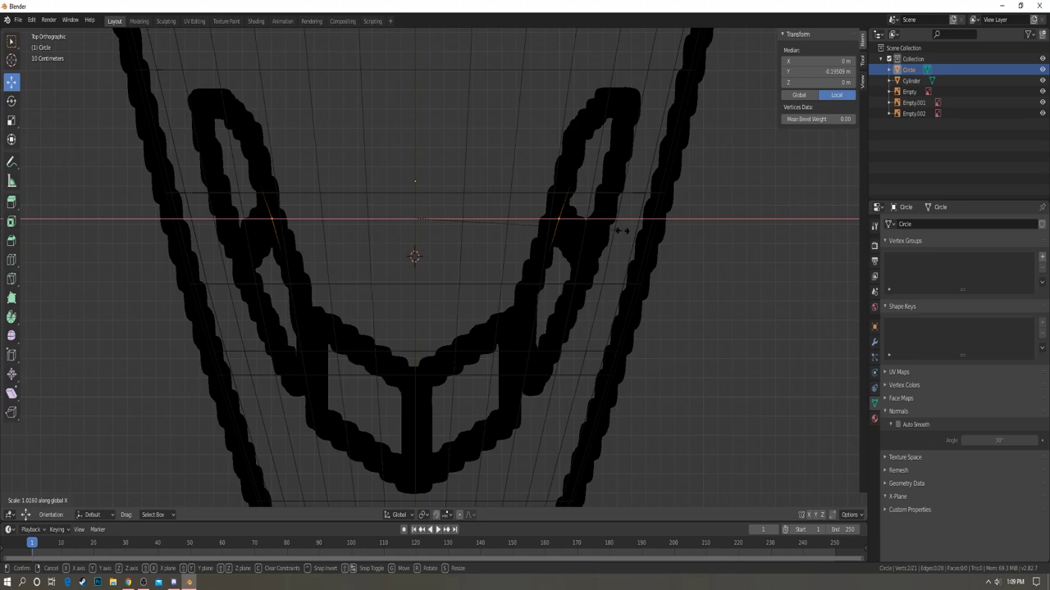
click(623, 230)
key(a)
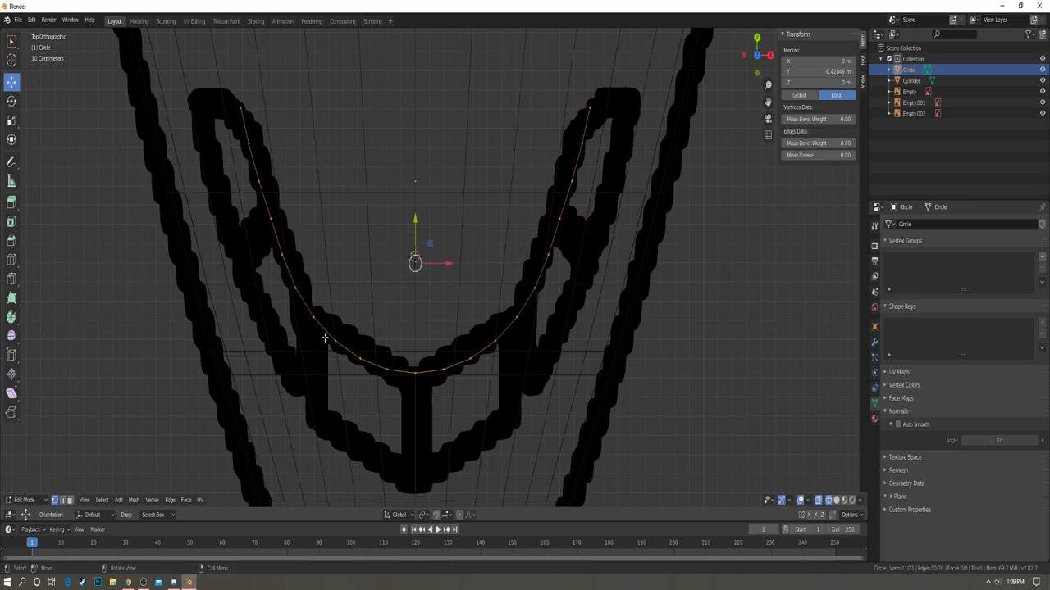
- Move the curve's front centre vertex forward along Y by about 0.06 m onto the windshield's centre post
key(alt+a)
click(414, 373)
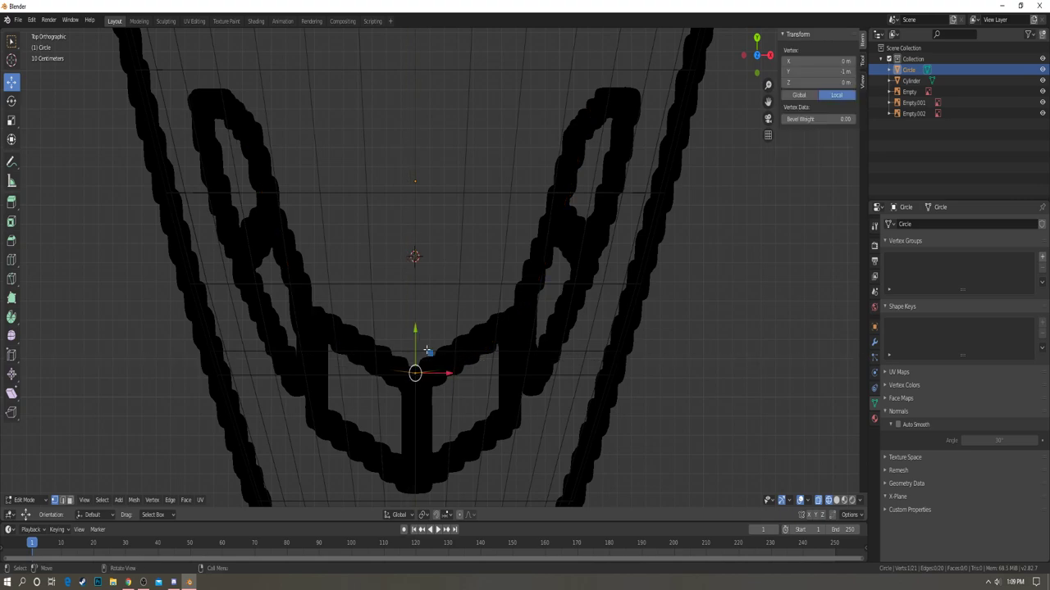
key(g)
key(y)
drag(413, 342, 414, 345)
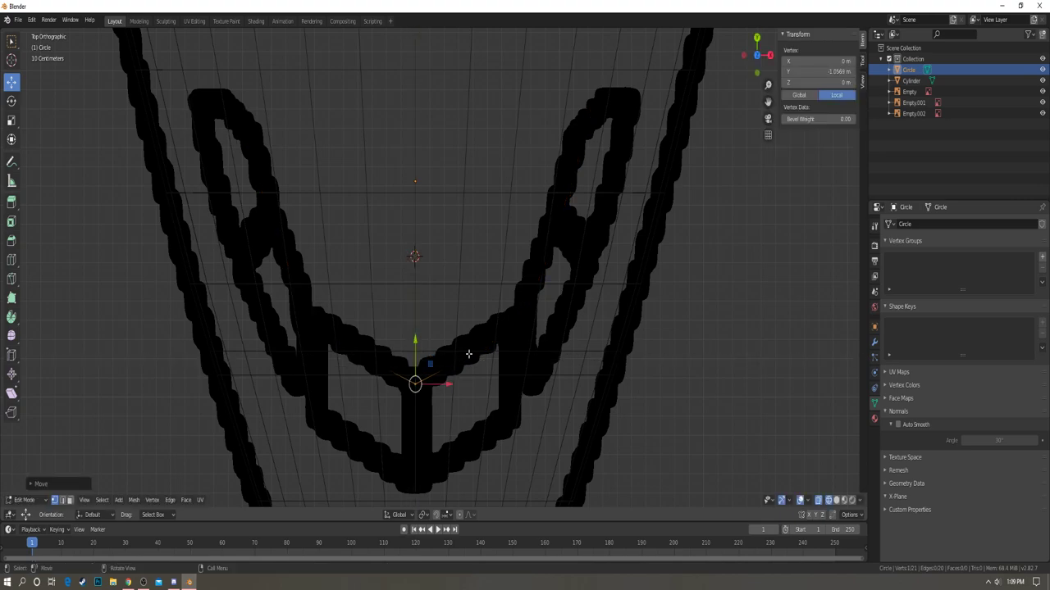
key(z)
click(433, 343)
key(a)
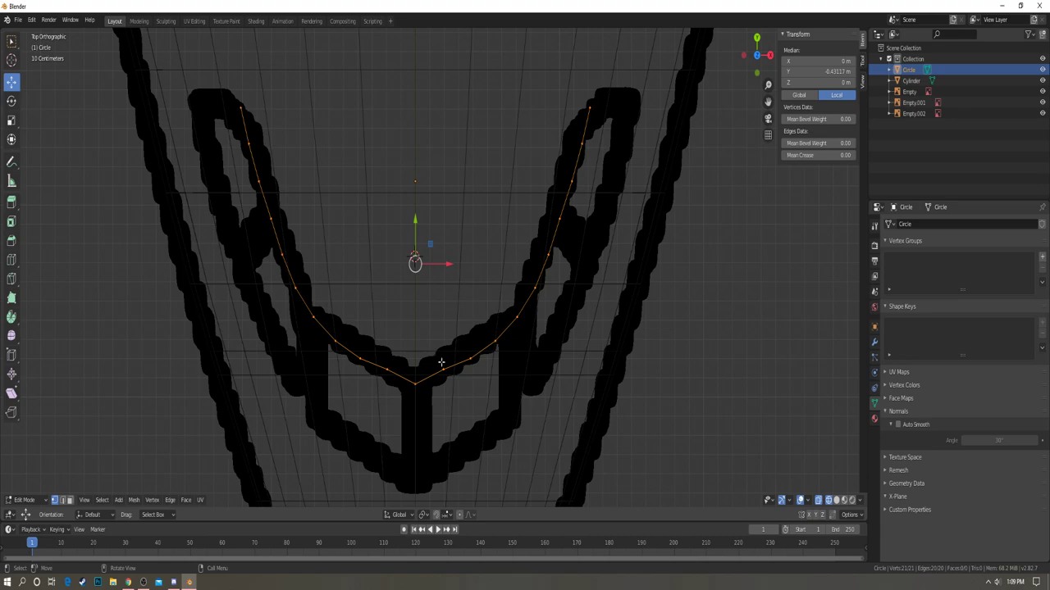
- Move the second vertex pair out from the front centre slightly rearward along Y to straighten the windshield edge
key(alt+a)
drag(353, 353, 510, 361)
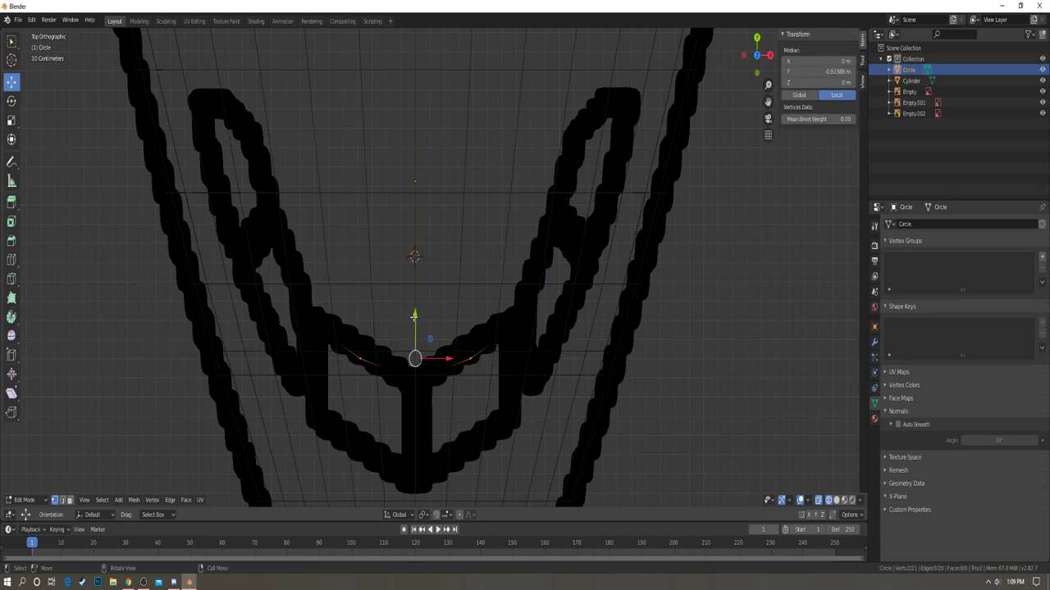
drag(415, 316, 421, 310)
key(a)
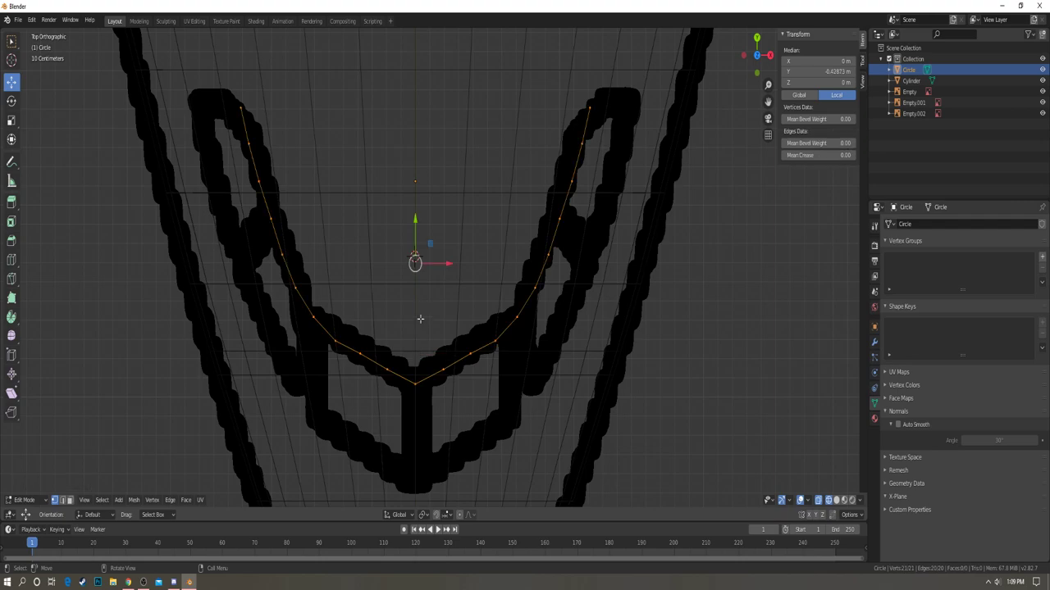
- Shift the third vertex pair out from the front centre slightly rearward along Y, in line with the windshield edge
key(alt+a)
drag(323, 336, 539, 354)
key(g)
key(y)
click(422, 288)
key(a)
- Widen the vertex pair at the windshield's outer corners along X to sharpen the bend in the curve
key(alt+a)
drag(296, 307, 564, 330)
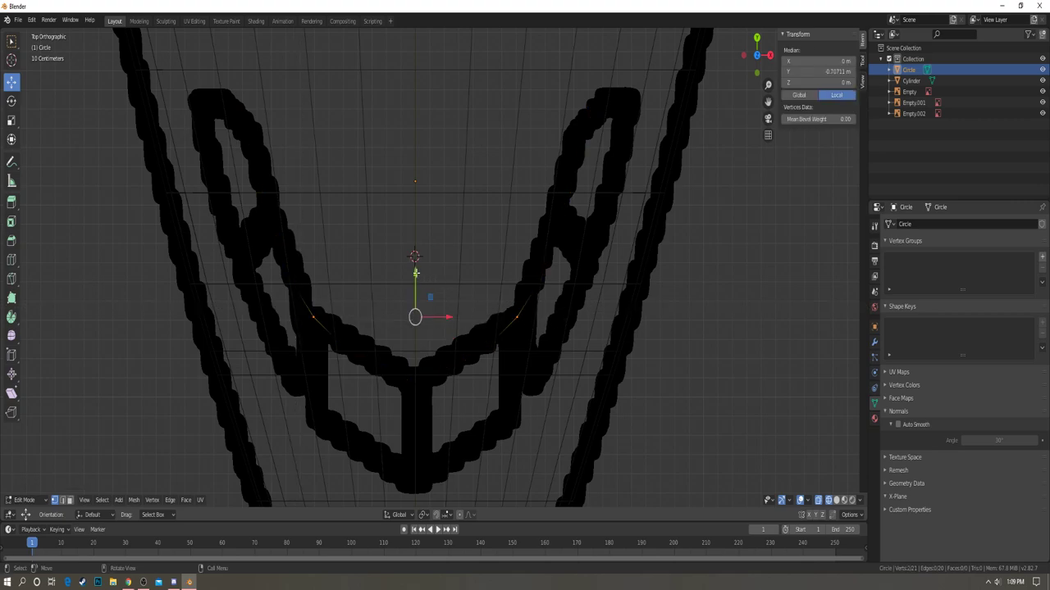
key(s)
key(x)
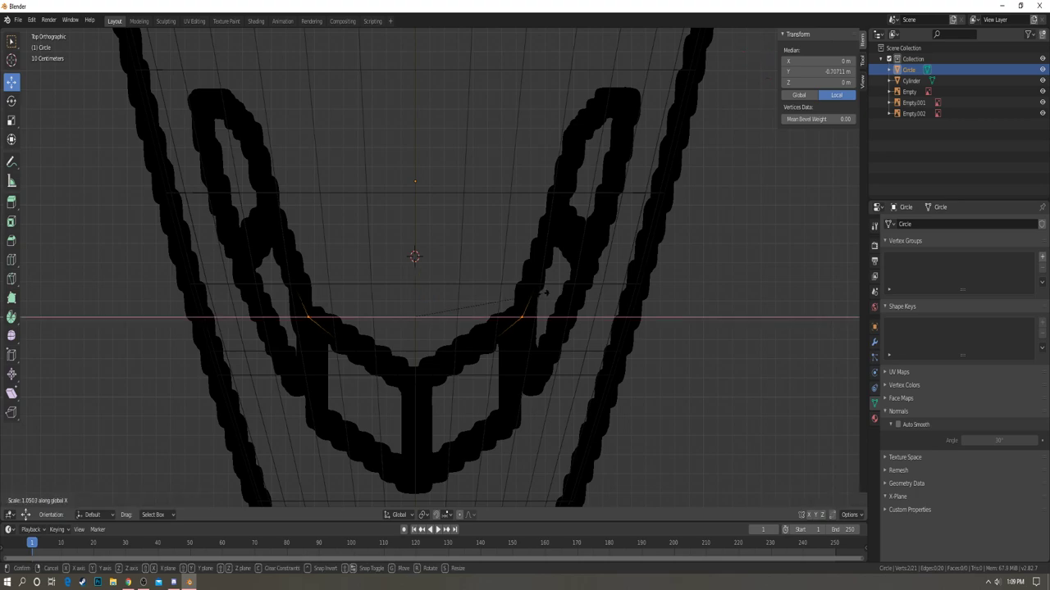
click(545, 292)
key(a)
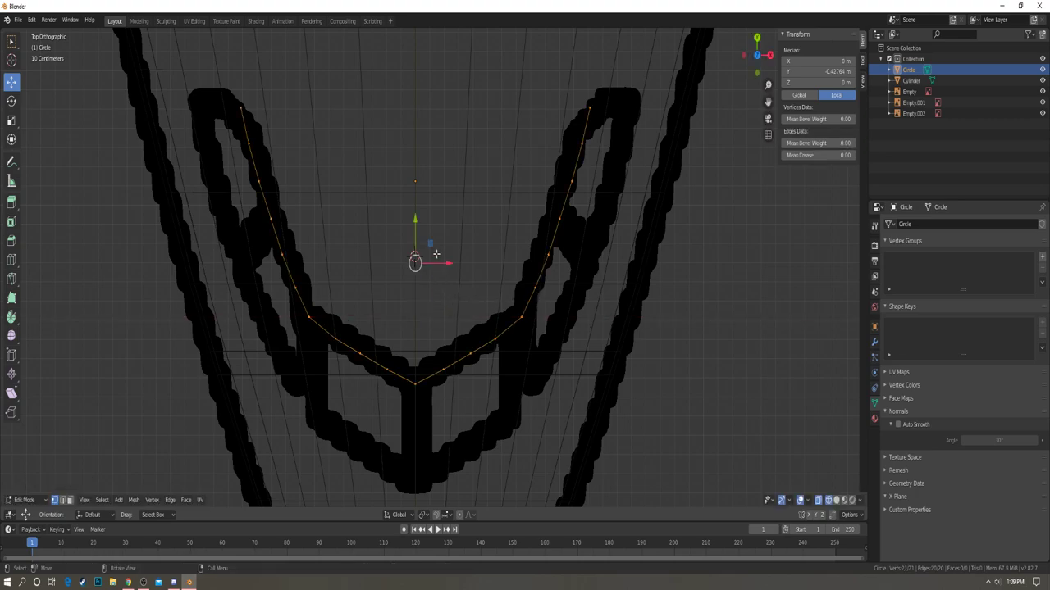
- In the right side view, lower the whole window curve along Z by about 0.42 m onto the cockpit windows' upper frame
scroll(443, 259, down, 2)
scroll(453, 265, up, 2)
scroll(500, 258, down, 4)
key(KP_3)
scroll(427, 220, up, 6)
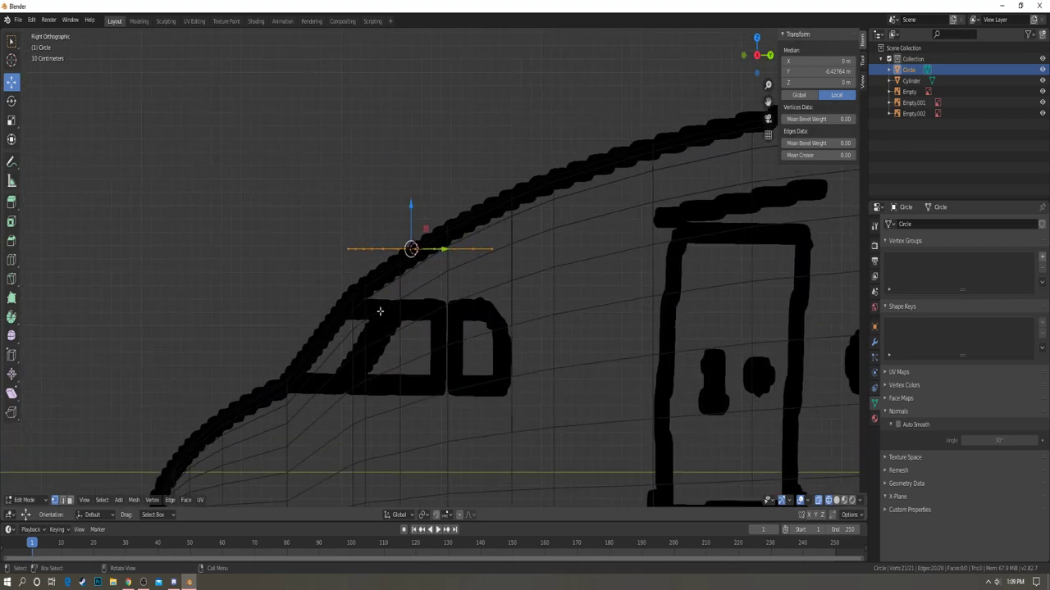
scroll(376, 327, up, 2)
key(g)
key(z)
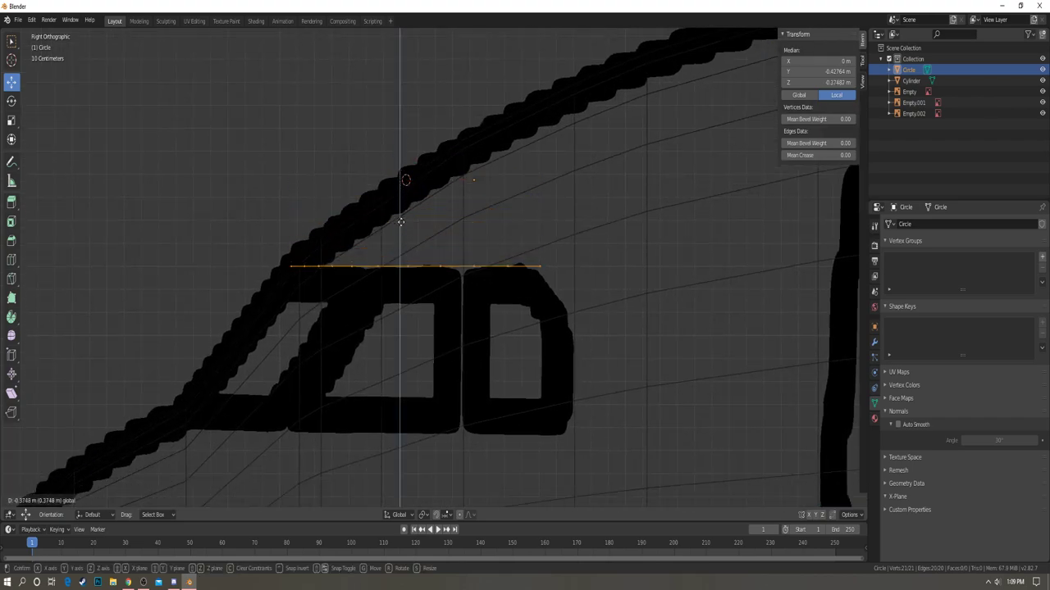
click(401, 231)
scroll(454, 237, up, 4)
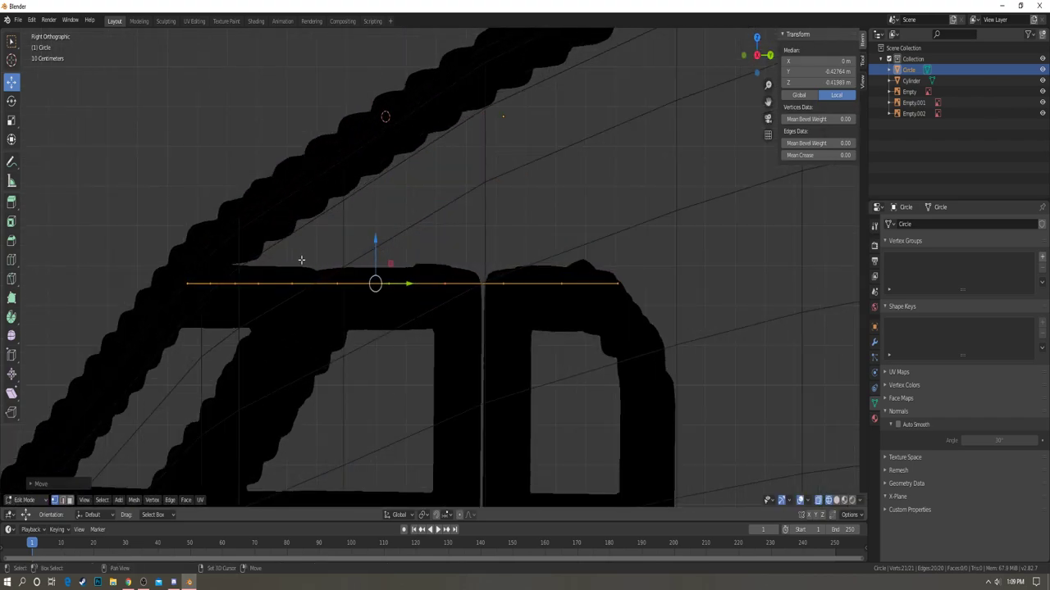
scroll(454, 238, down, 5)
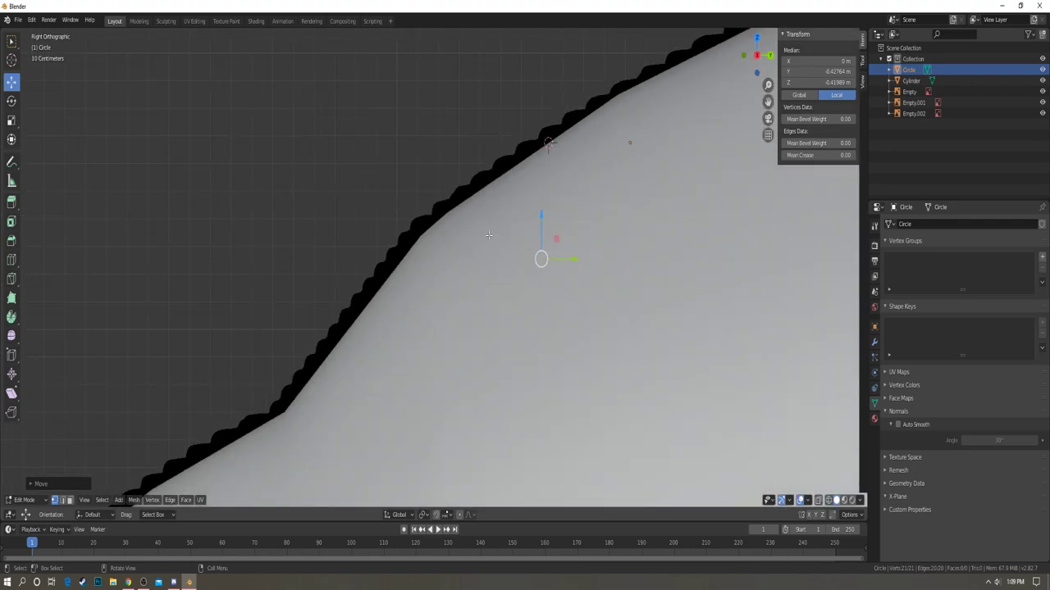
- Open the fuselage and curve together in Edit Mode in wireframe, and lower the curve slightly more within the windows' upper frame
key(Tab)
shift+click(483, 219)
key(Tab)
key(z)
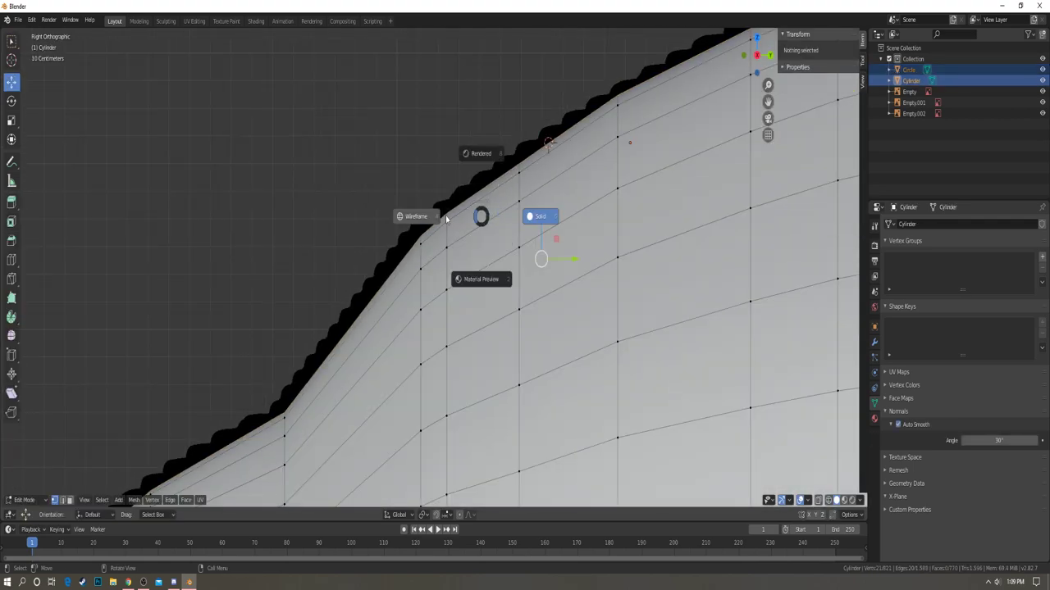
click(417, 215)
scroll(556, 243, up, 3)
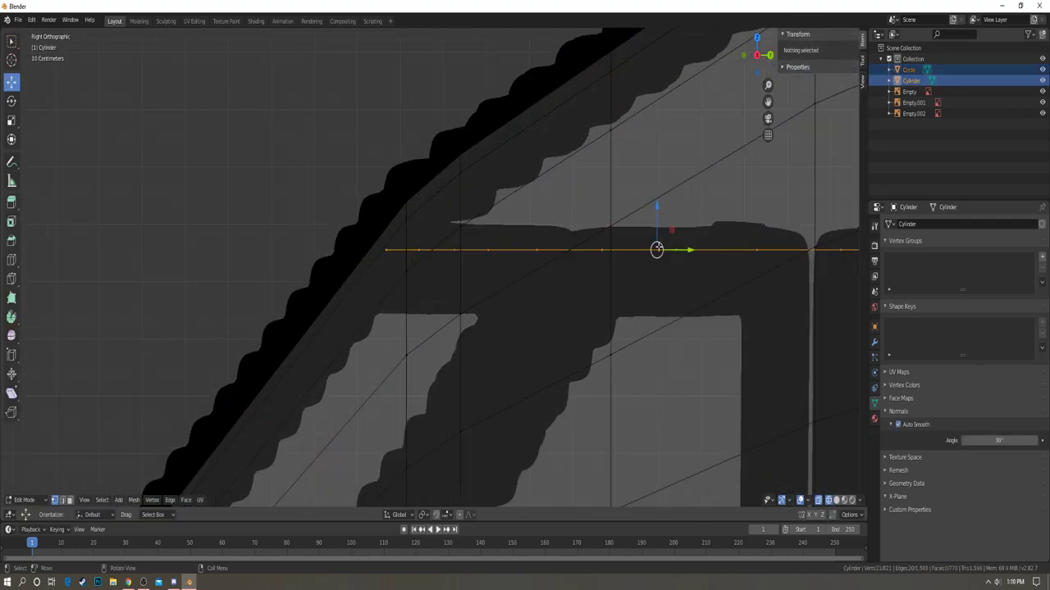
drag(654, 207, 647, 230)
scroll(443, 195, down, 3)
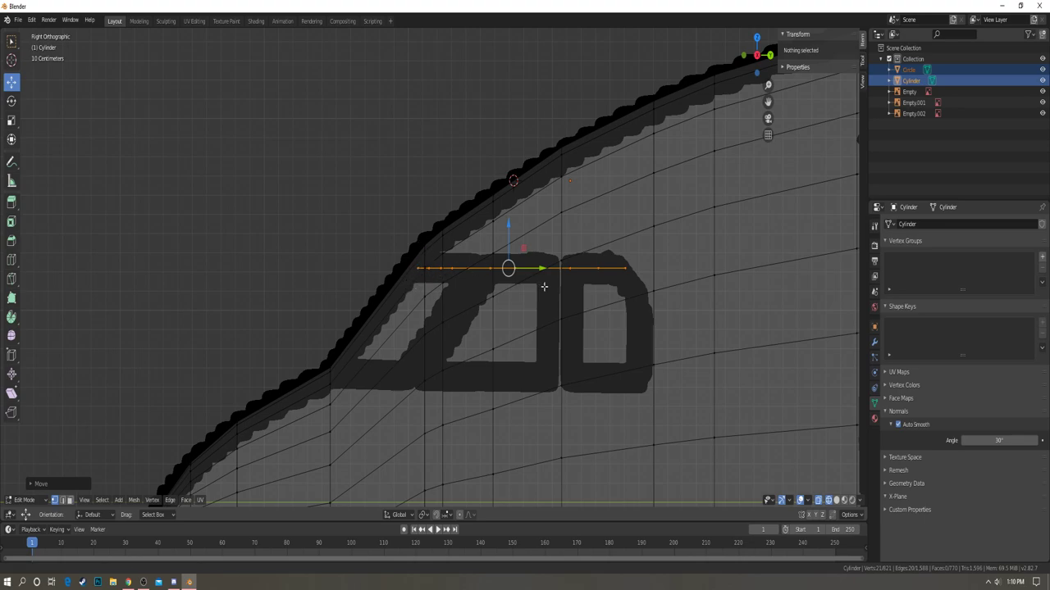
scroll(422, 250, down, 1)
- Edit only the window curve, duplicate it and lower the copy about 0.53 m to the windows' lower frame
key(Tab)
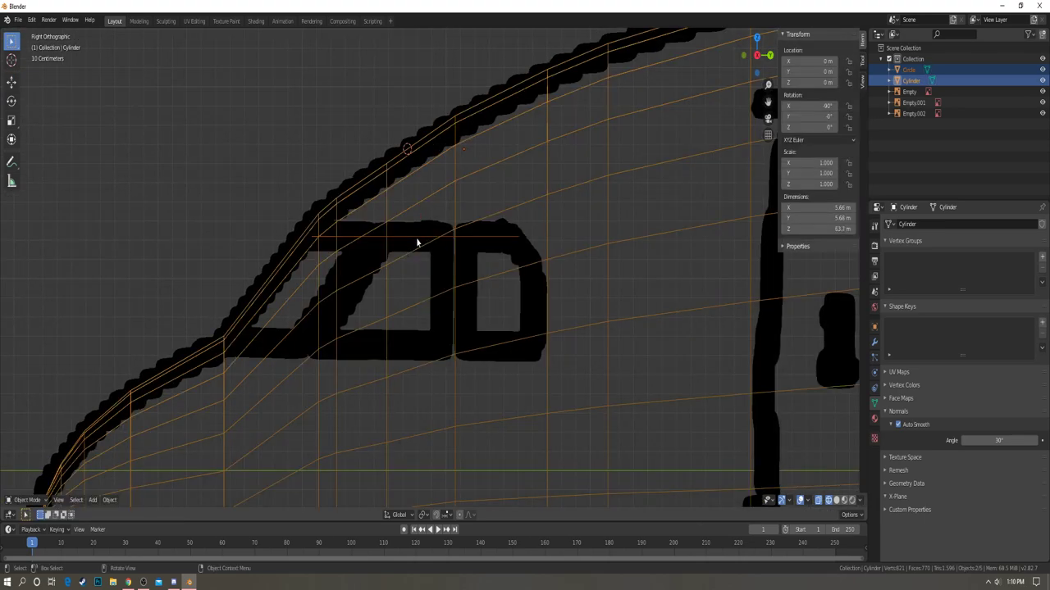
click(417, 241)
key(Tab)
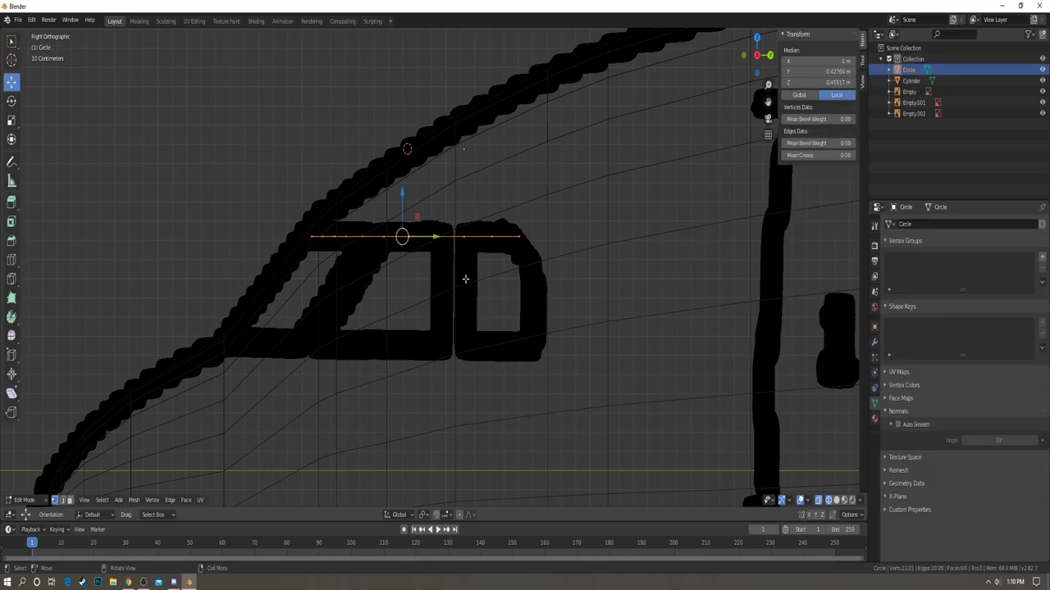
key(shift+d)
right_click(470, 342)
drag(403, 199, 404, 300)
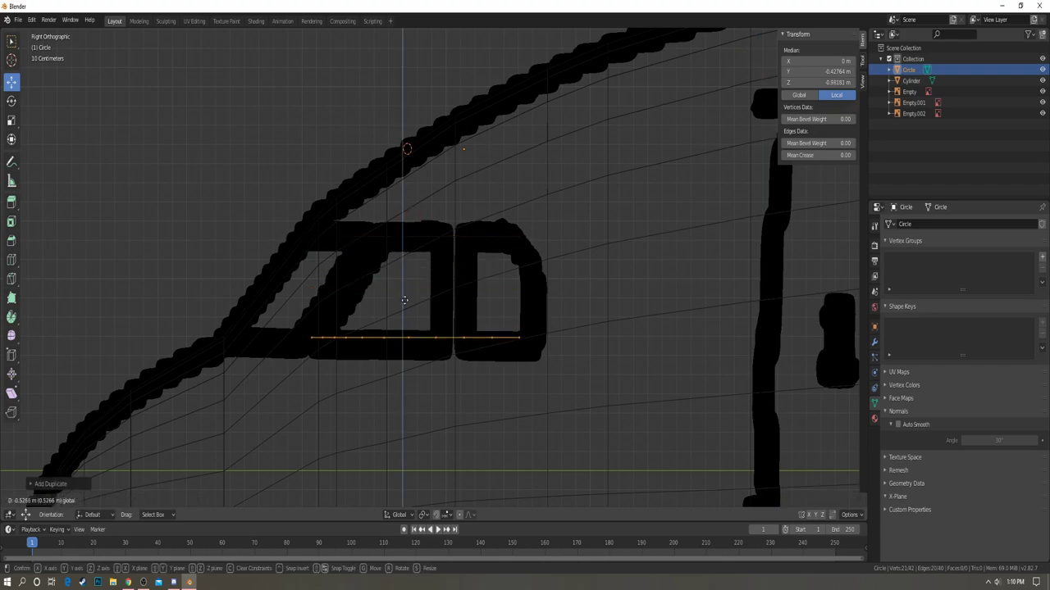
- Place the duplicated curve on the windows' lower frame and move its front centre vertex about 0.58 m forward along Y to the nose outline
click(405, 305)
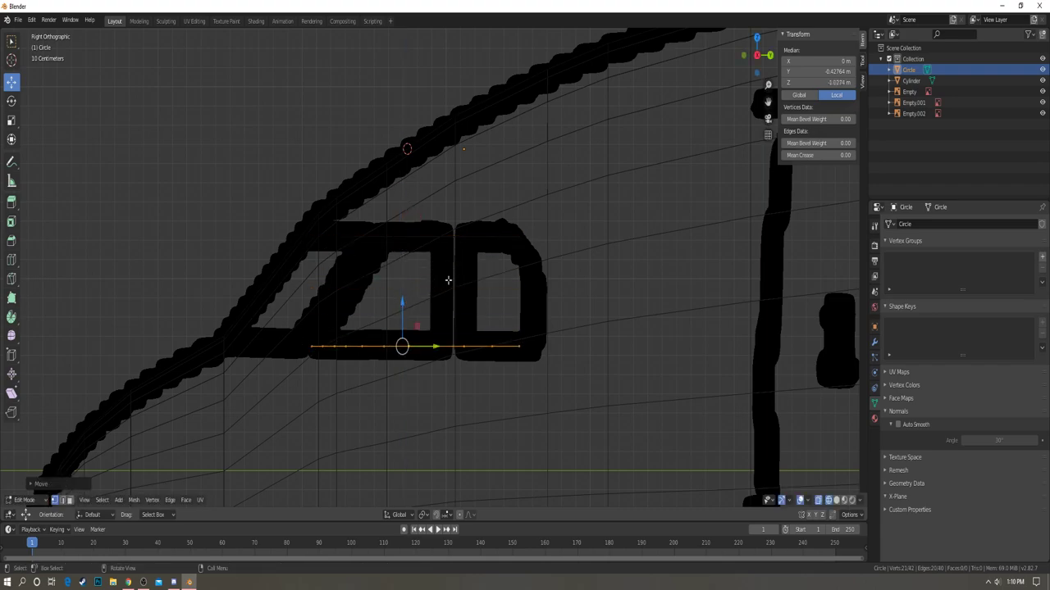
key(KP_7)
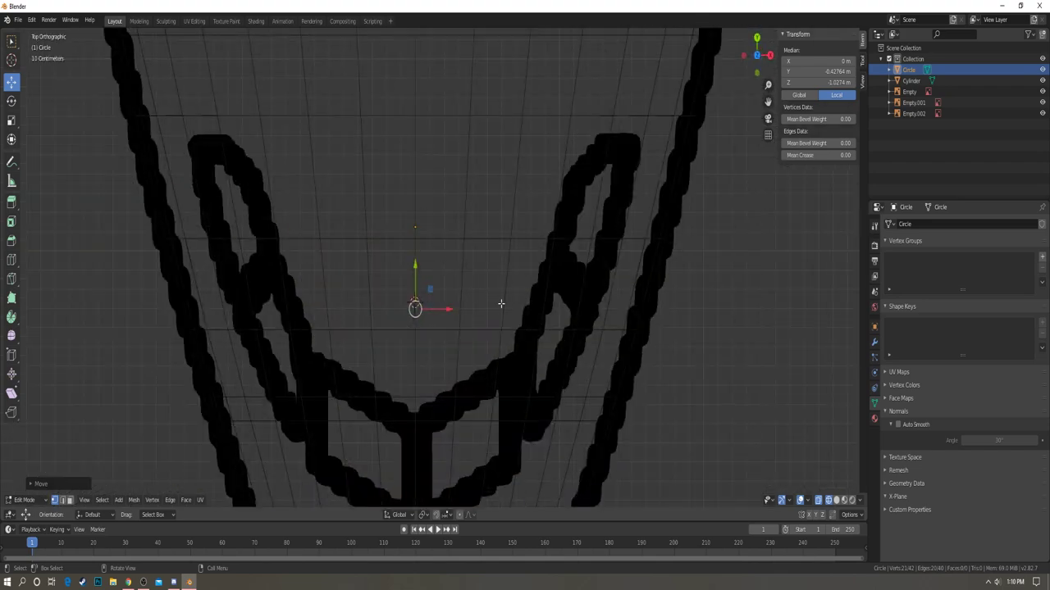
key(KP_3)
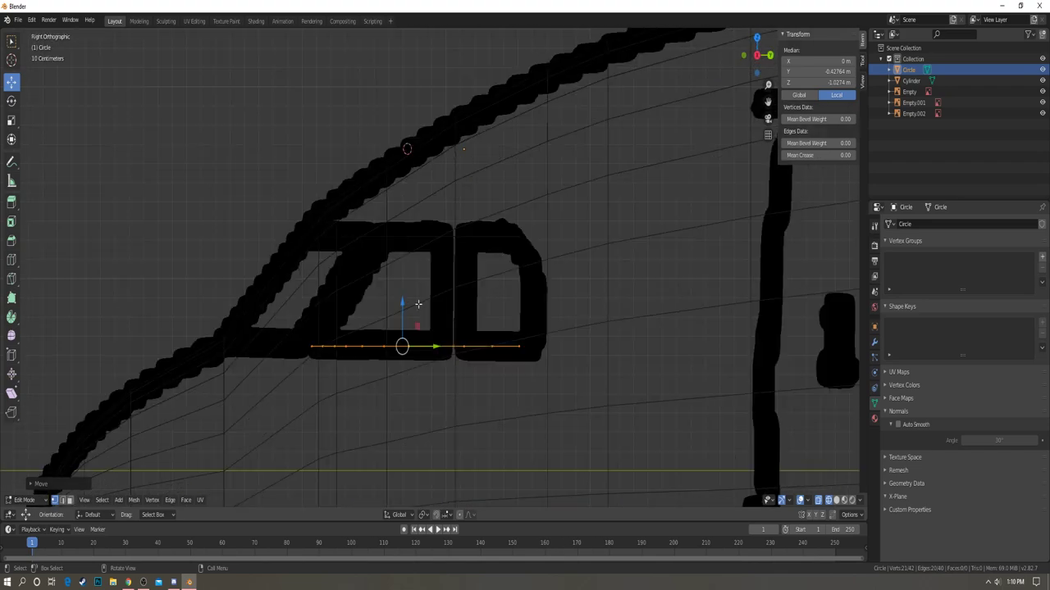
key(alt+a)
key(b)
drag(292, 330, 324, 361)
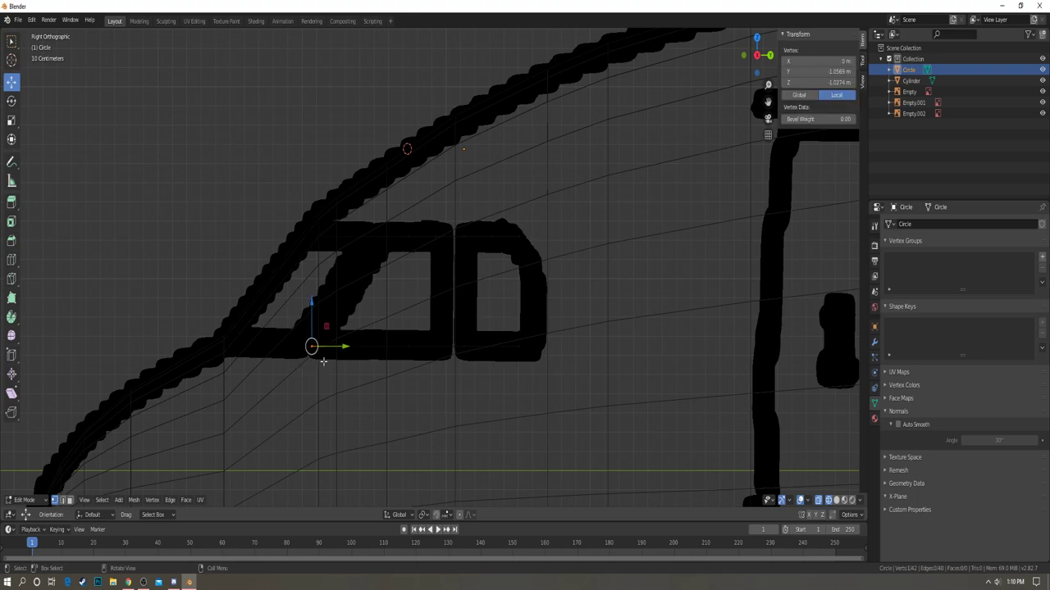
key(g)
key(y)
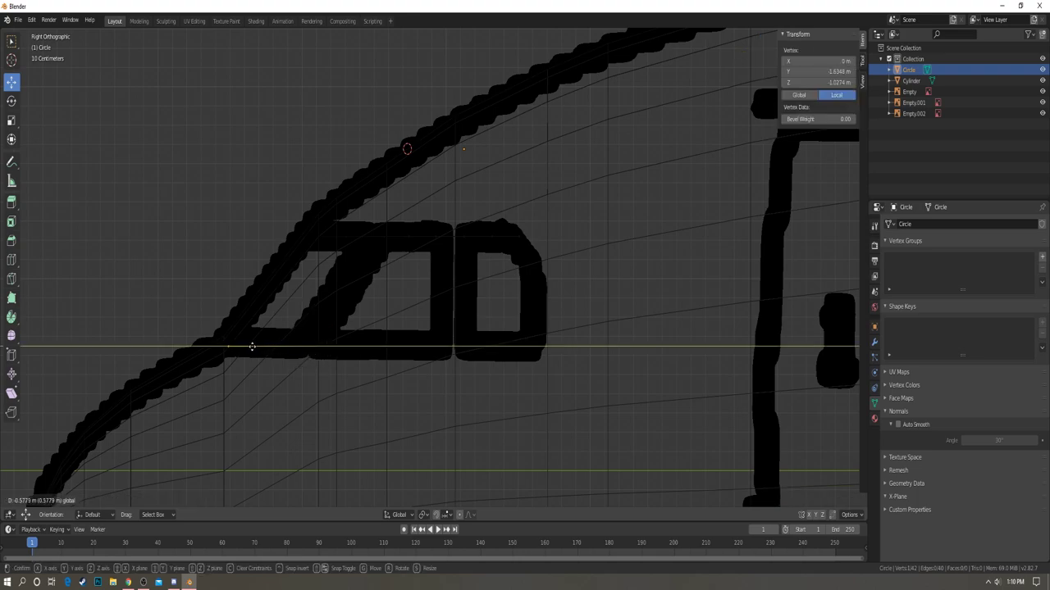
click(252, 347)
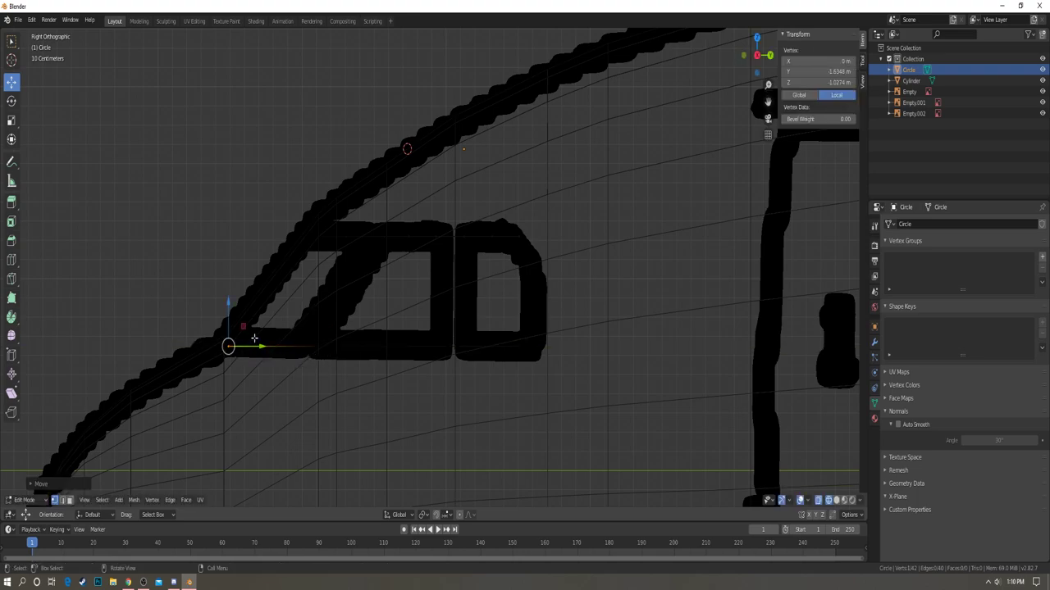
- Select the lower curve without its front centre vertex and widen it along X to the side windows' outer edges in the top view
alt+click(254, 339)
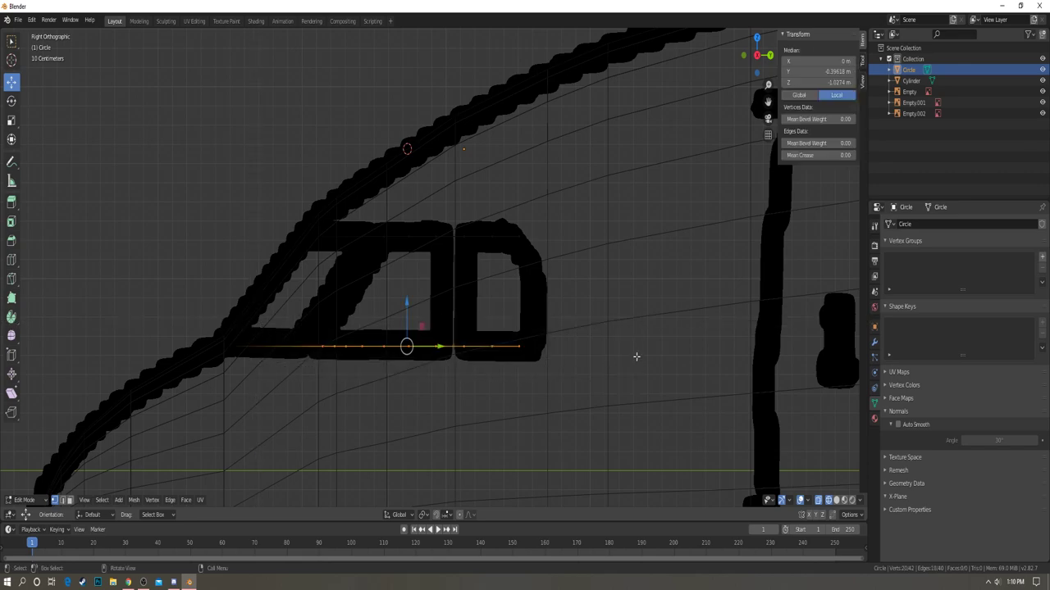
key(KP_7)
scroll(580, 312, down, 2)
key(s)
key(x)
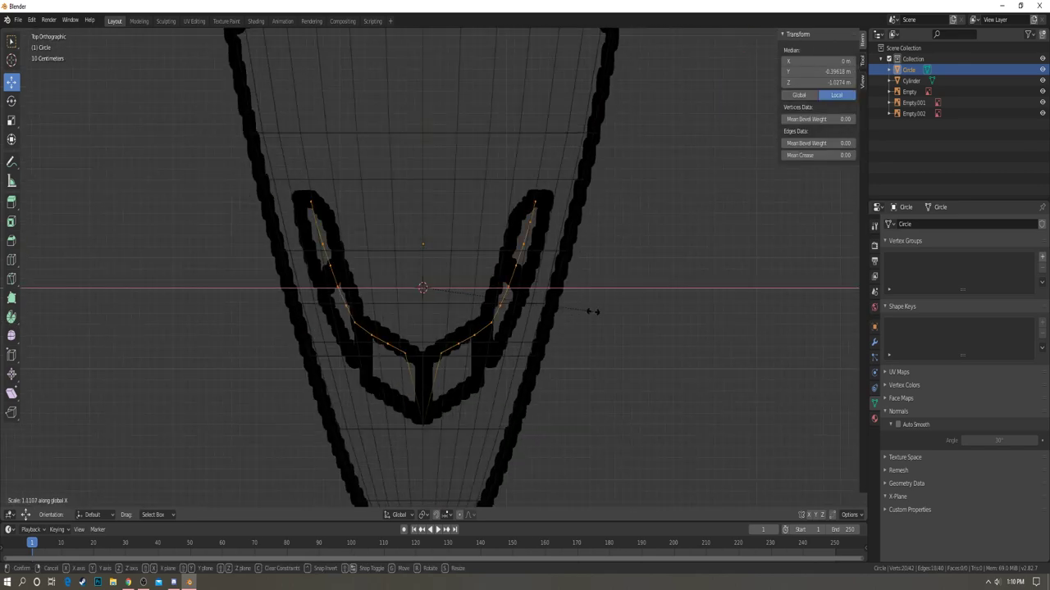
click(616, 310)
scroll(575, 263, up, 2)
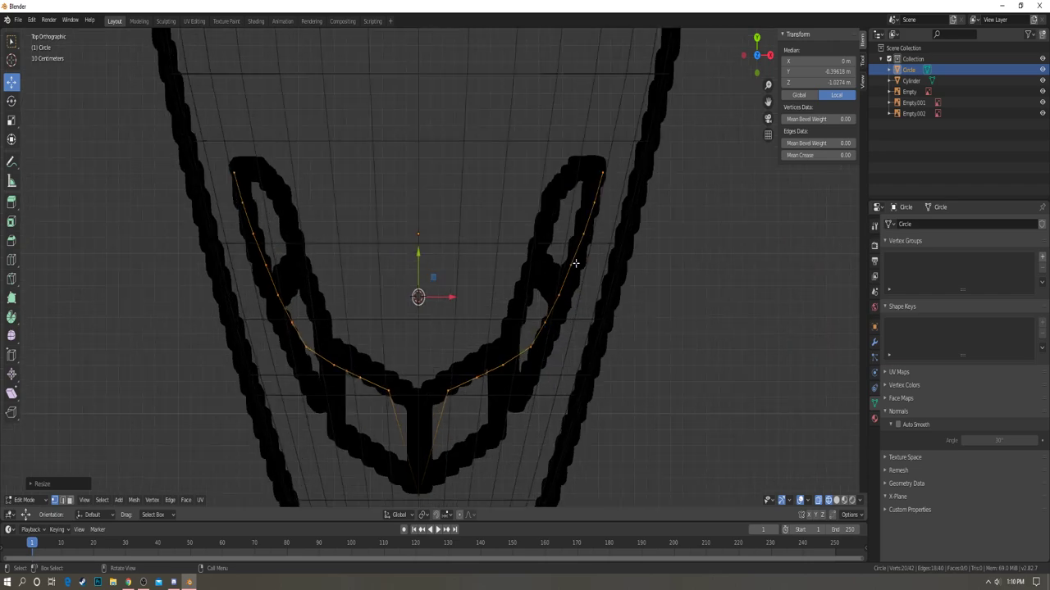
scroll(575, 263, up, 1)
key(s)
key(x)
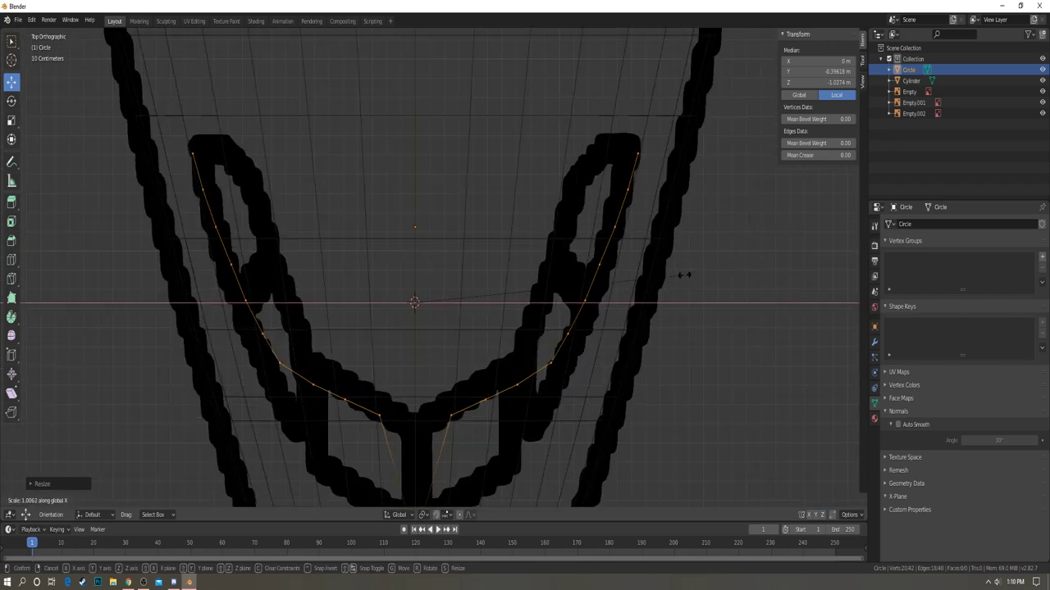
click(685, 276)
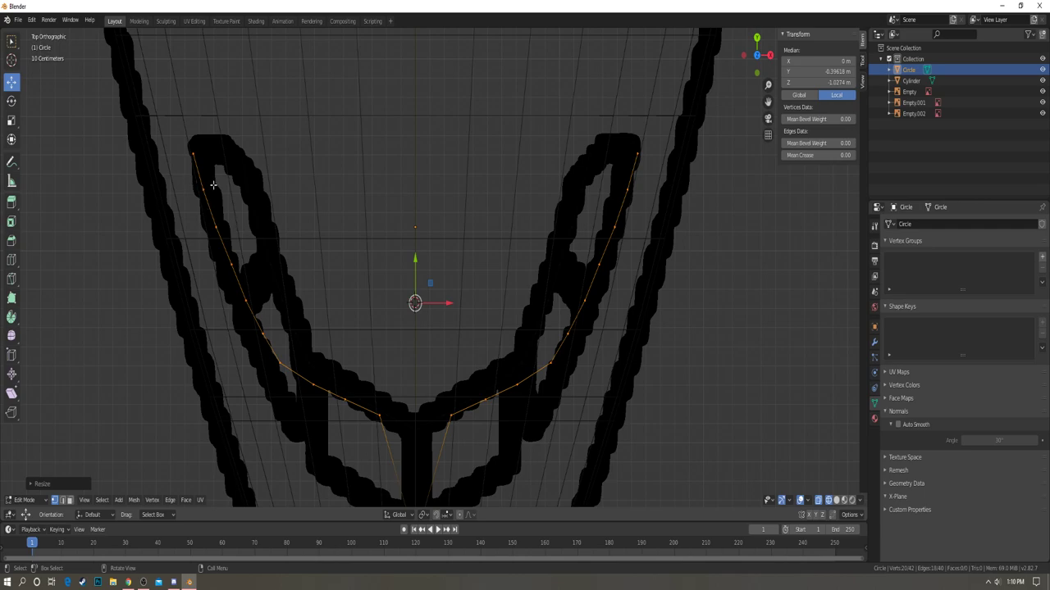
- Narrow the selected part of the lower curve along X to about 0.98, centring its rear ends on the outer window frames
key(a)
key(a)
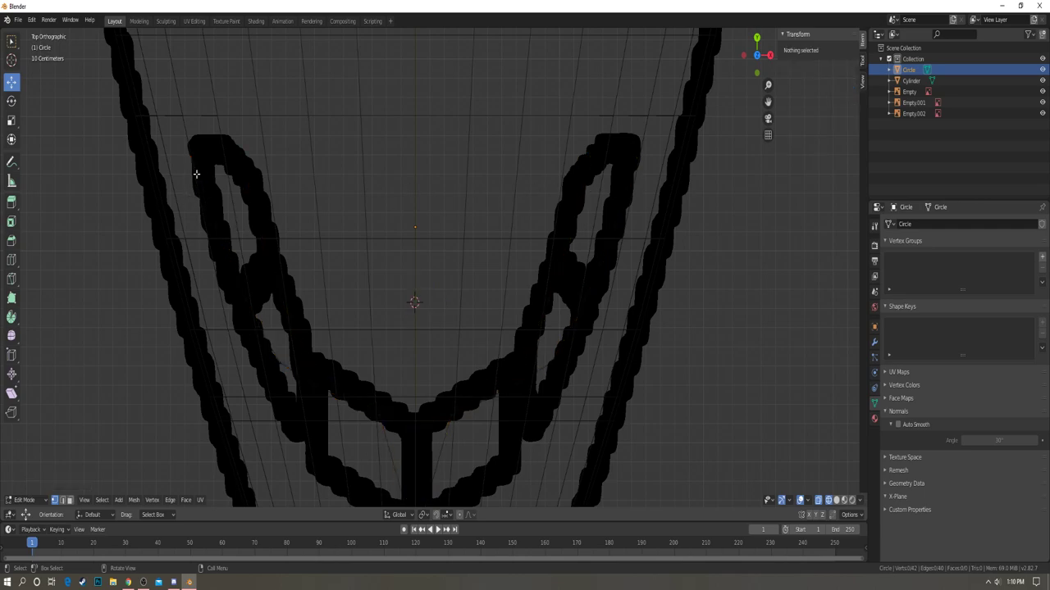
key(ctrl+z)
key(ctrl+z)
key(s)
key(x)
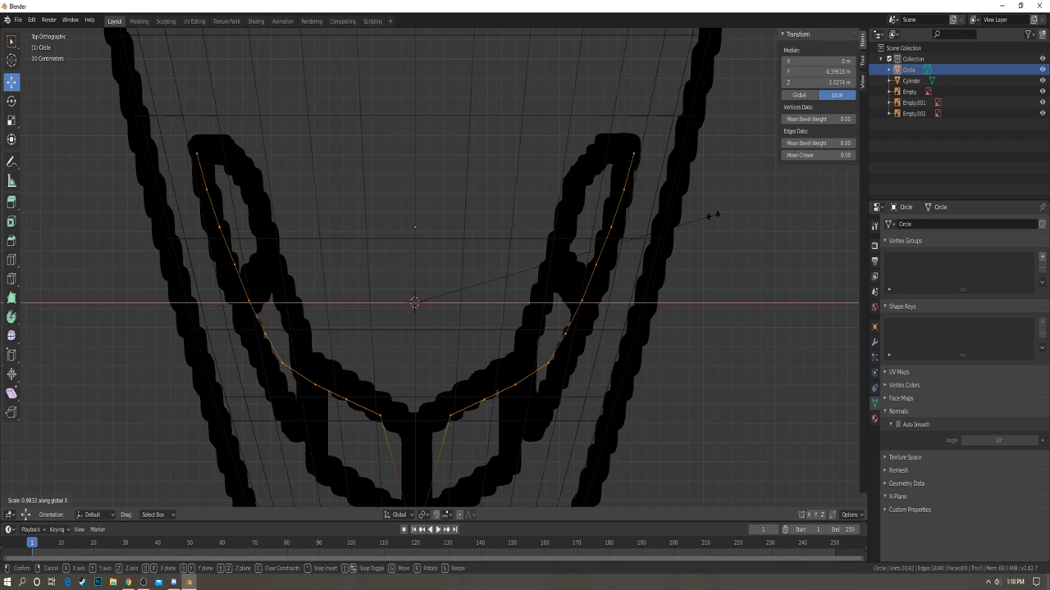
click(712, 215)
- Select only the lower curve's second vertex pair from the rear and widen it along X by a factor of about 1.02
key(a)
key(a)
key(b)
drag(193, 178, 718, 212)
key(b)
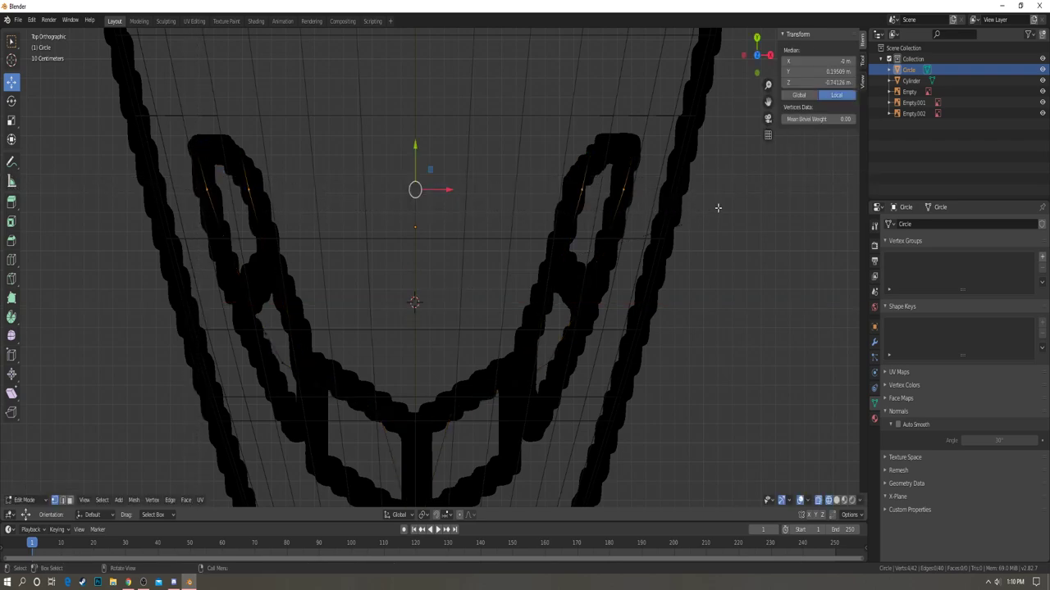
key(l)
click(621, 186)
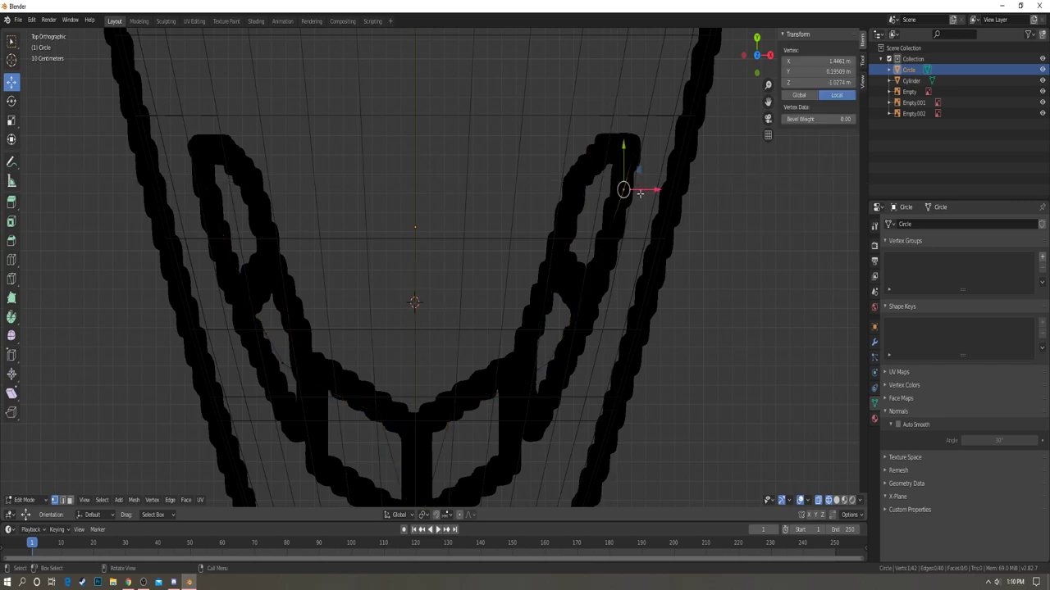
key(b)
drag(191, 189, 222, 200)
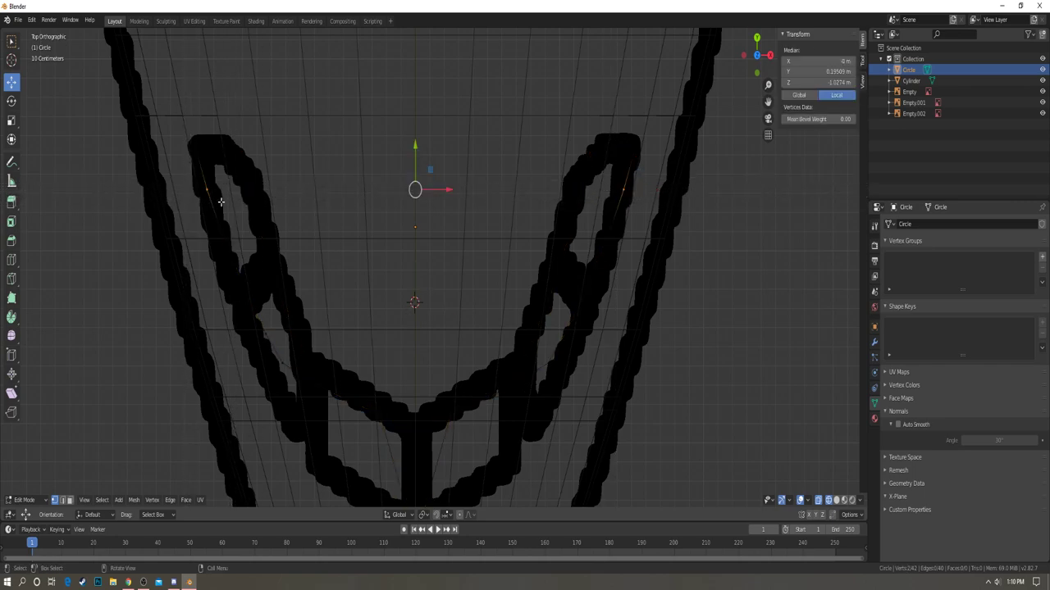
key(s)
key(x)
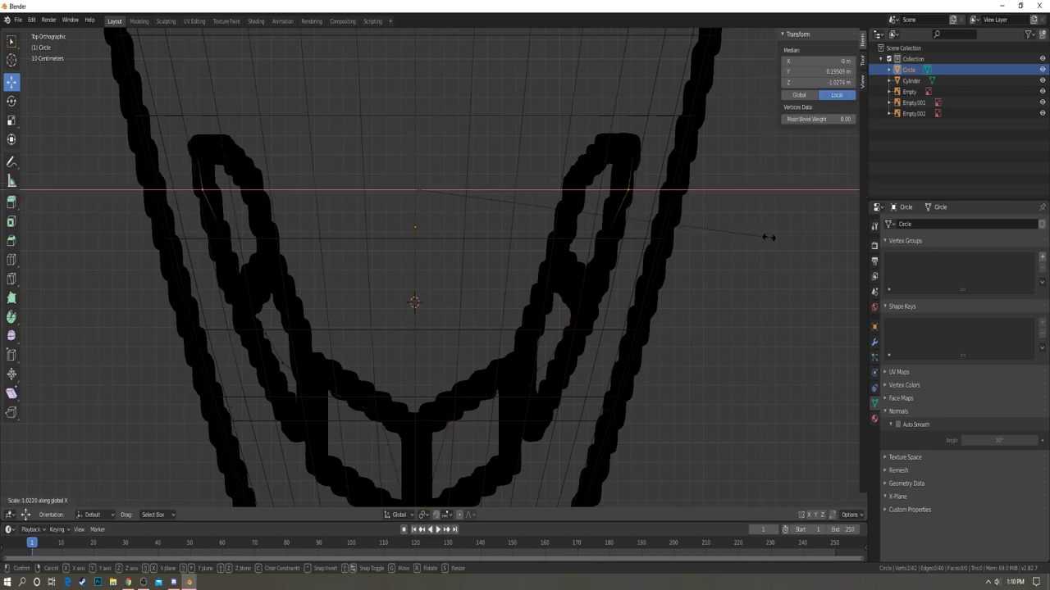
click(766, 237)
- Select the lower curve's third vertex pair from the rear and widen it along X by about 1.03 onto the outer window frame
key(a)
key(a)
key(b)
drag(206, 218, 229, 238)
key(KP_3)
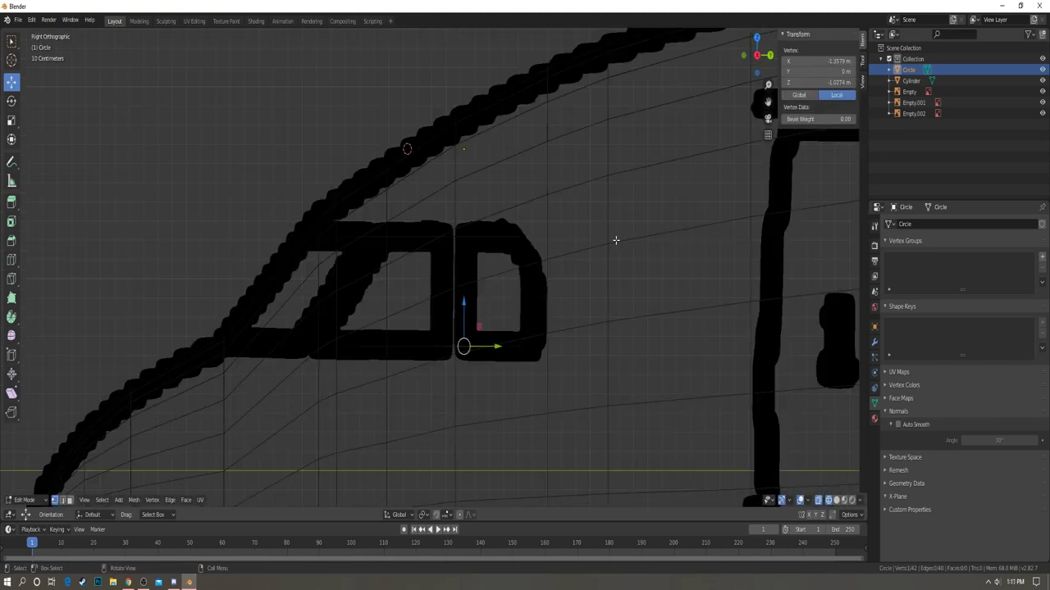
key(b)
drag(448, 336, 473, 367)
key(KP_1)
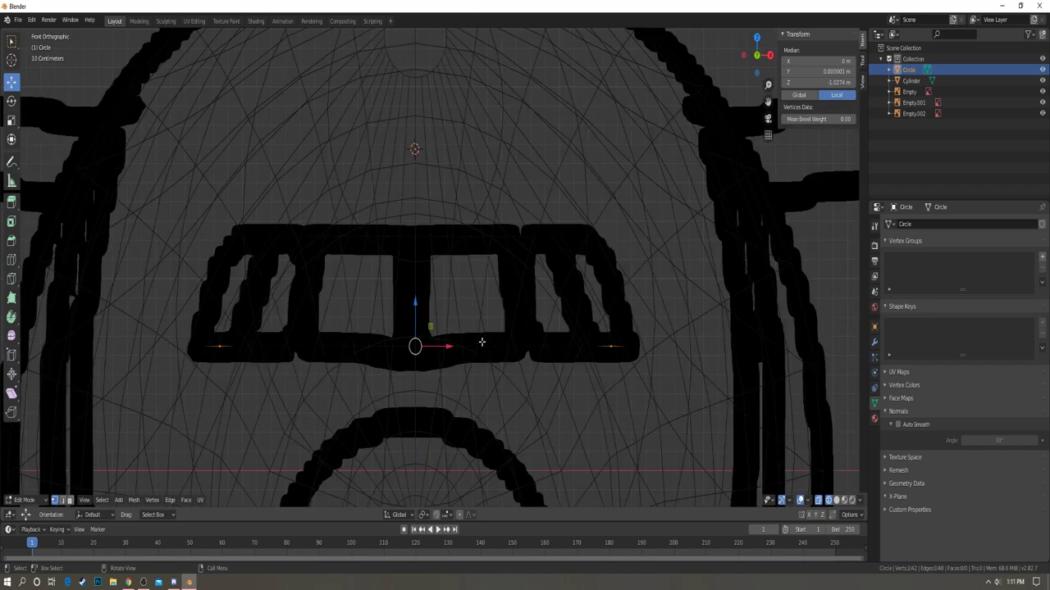
key(KP_7)
key(s)
key(x)
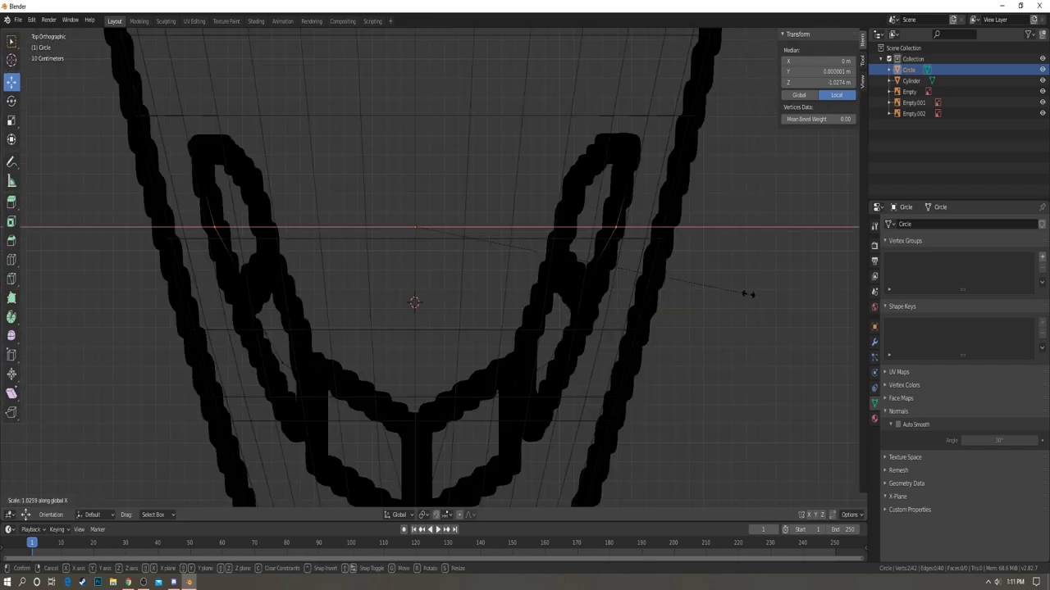
click(750, 293)
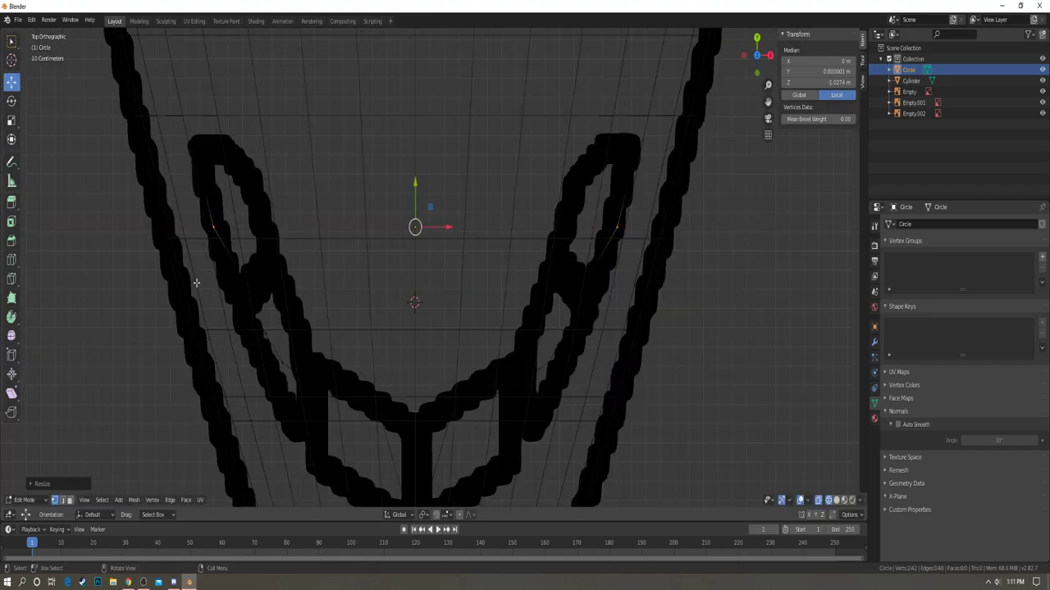
- Select the lower curve's fourth vertex pair from the rear and widen it along X onto the side windows' outer frame
click(235, 263)
key(KP_3)
key(b)
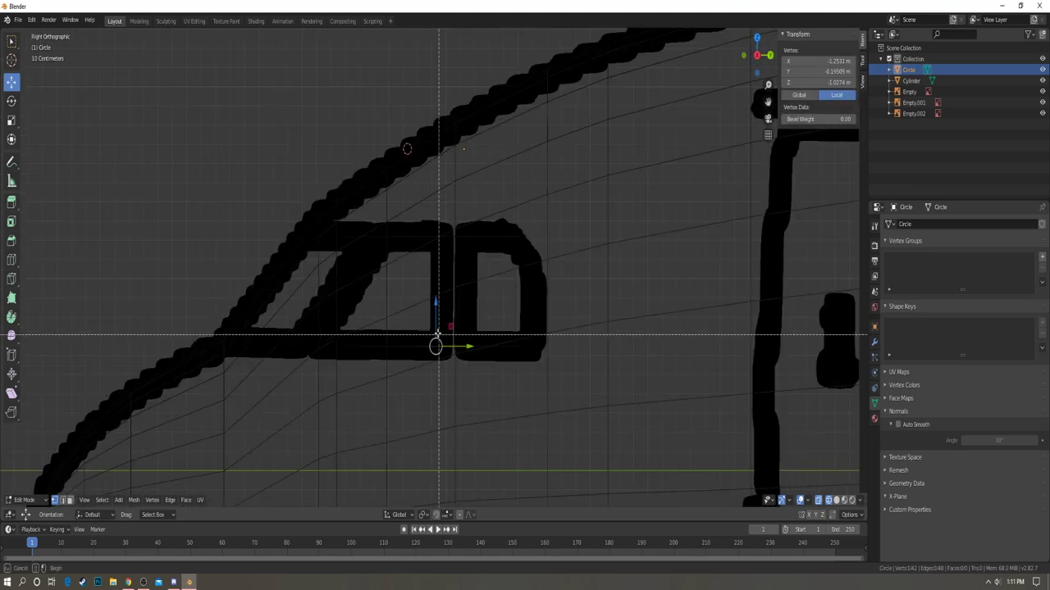
drag(429, 337, 443, 363)
key(KP_7)
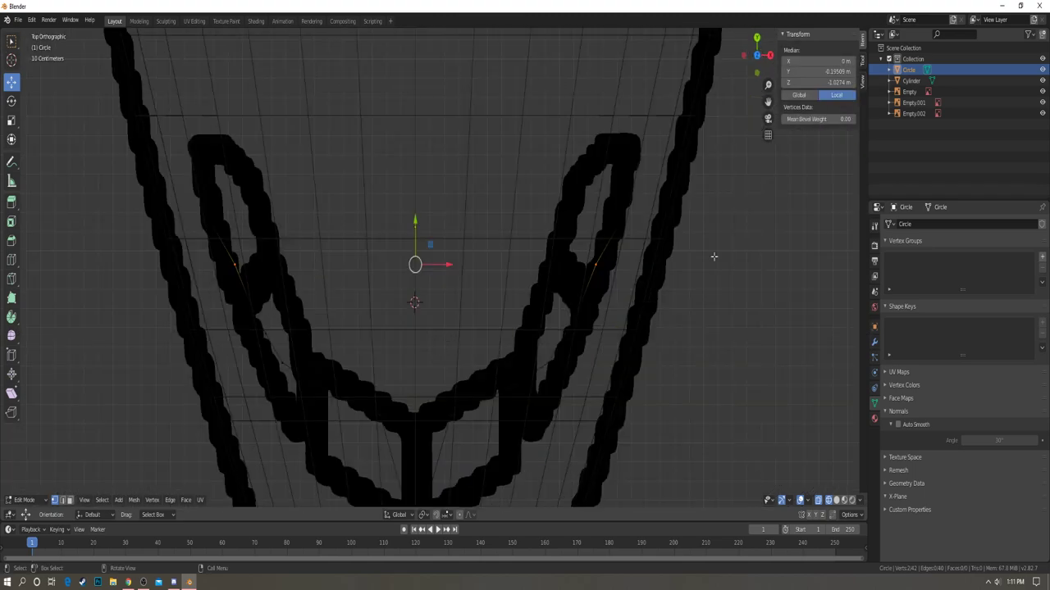
key(s)
key(x)
click(735, 260)
- Narrow the fourth vertex pair very slightly along X and compare the whole curve with the blueprint
key(a)
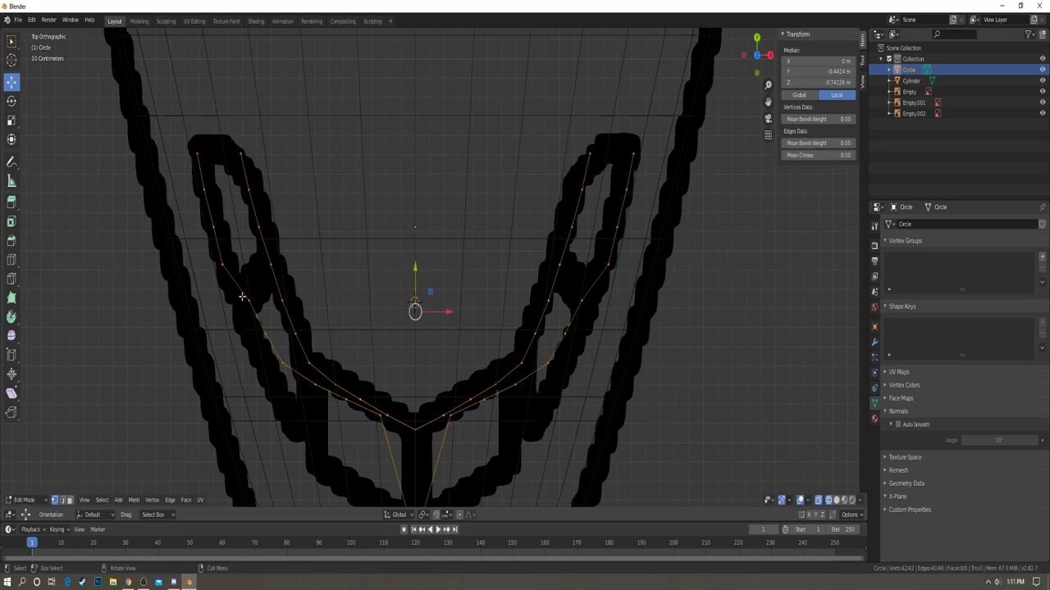
key(ctrl+z)
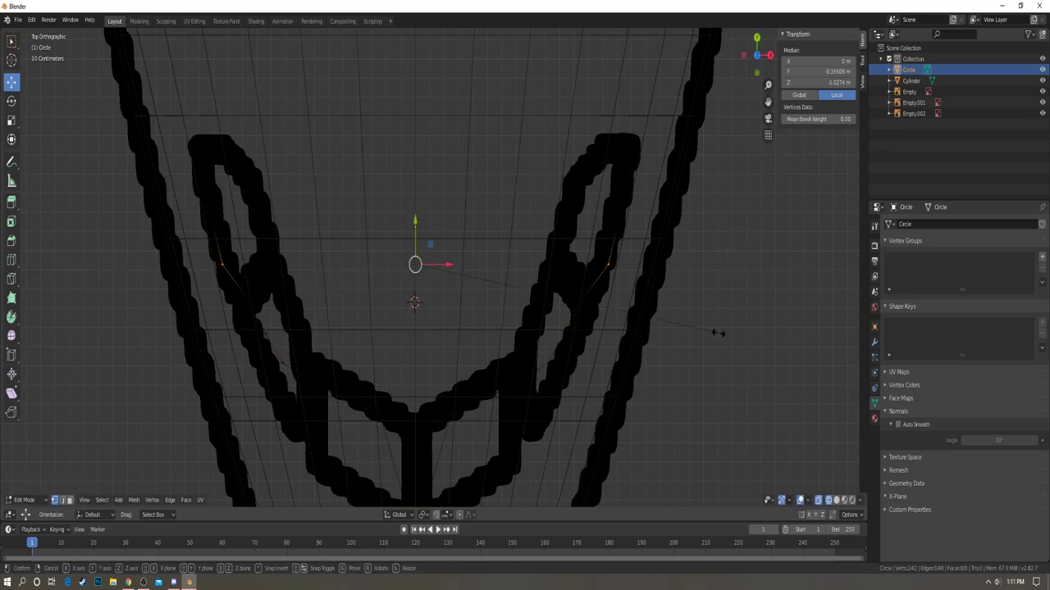
key(s)
key(x)
click(715, 336)
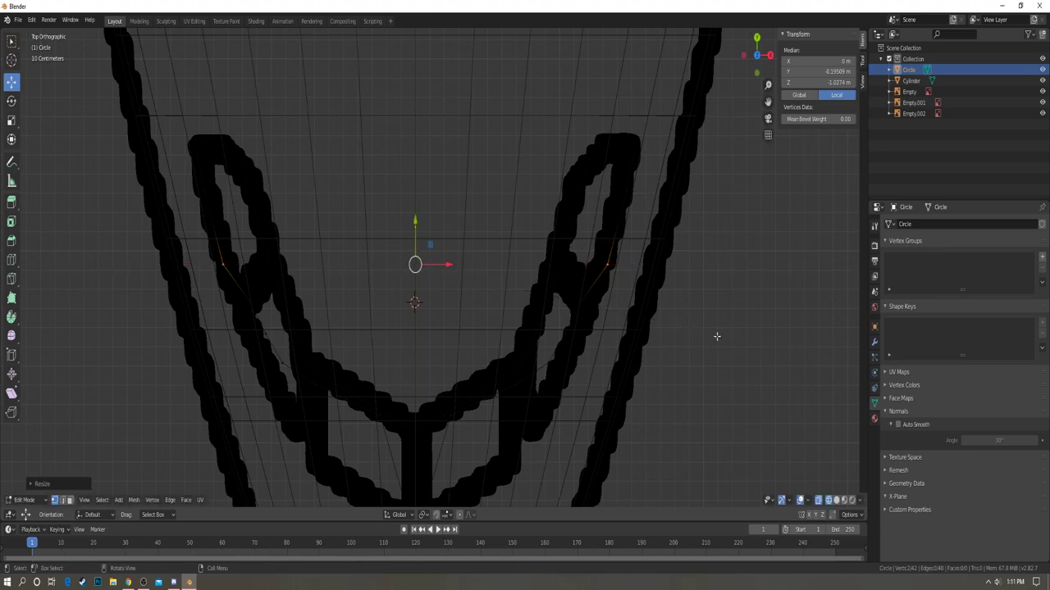
key(a)
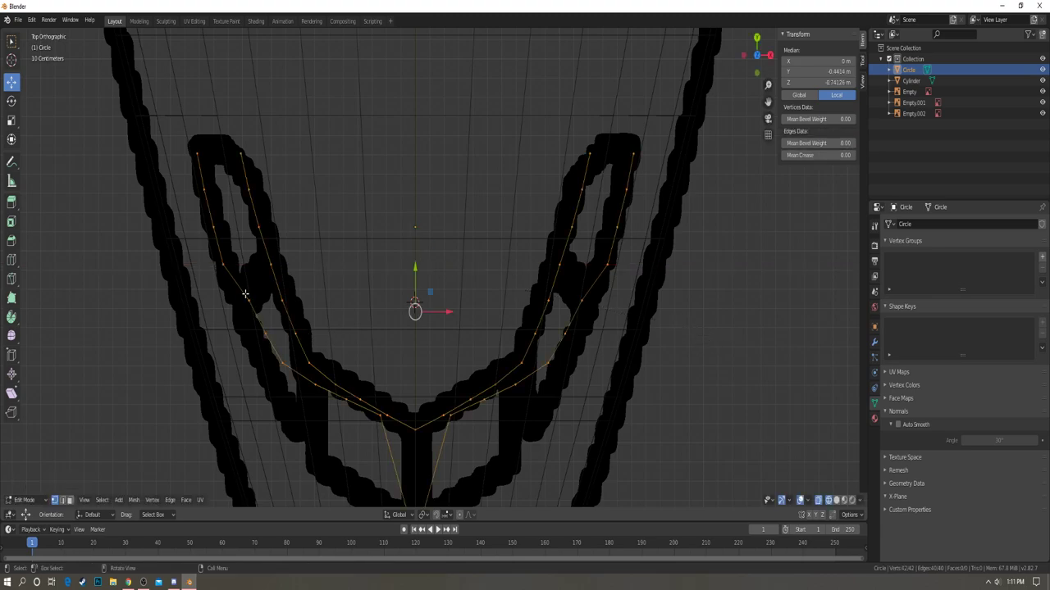
- Move the lower curve's fifth vertex pair about 0.06 m forward along Y and widen it along X by about 1.05
key(alt+a)
click(247, 297)
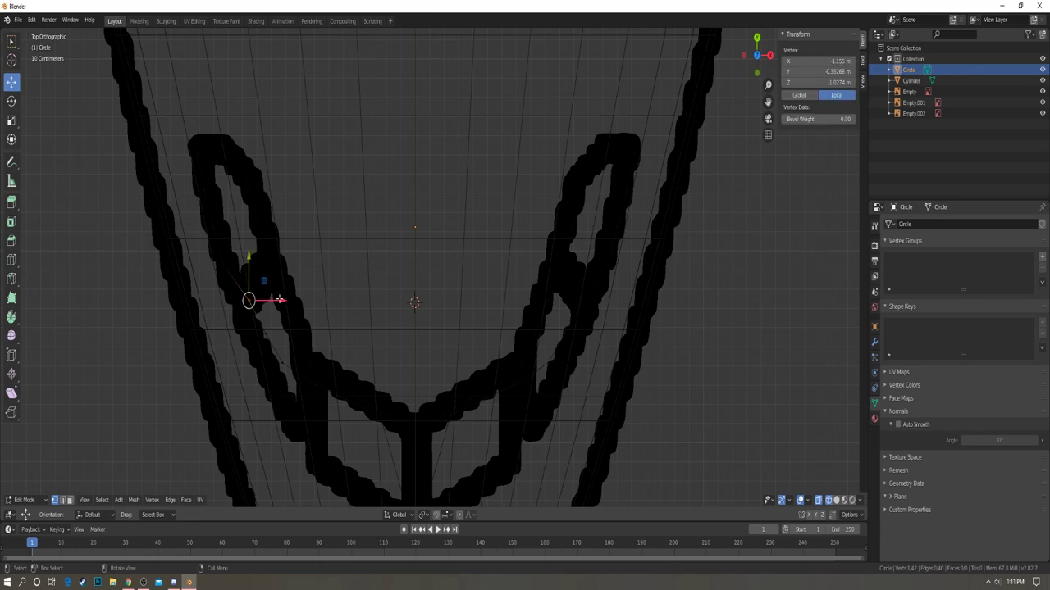
key(KP_3)
key(b)
drag(393, 336, 424, 355)
key(KP_7)
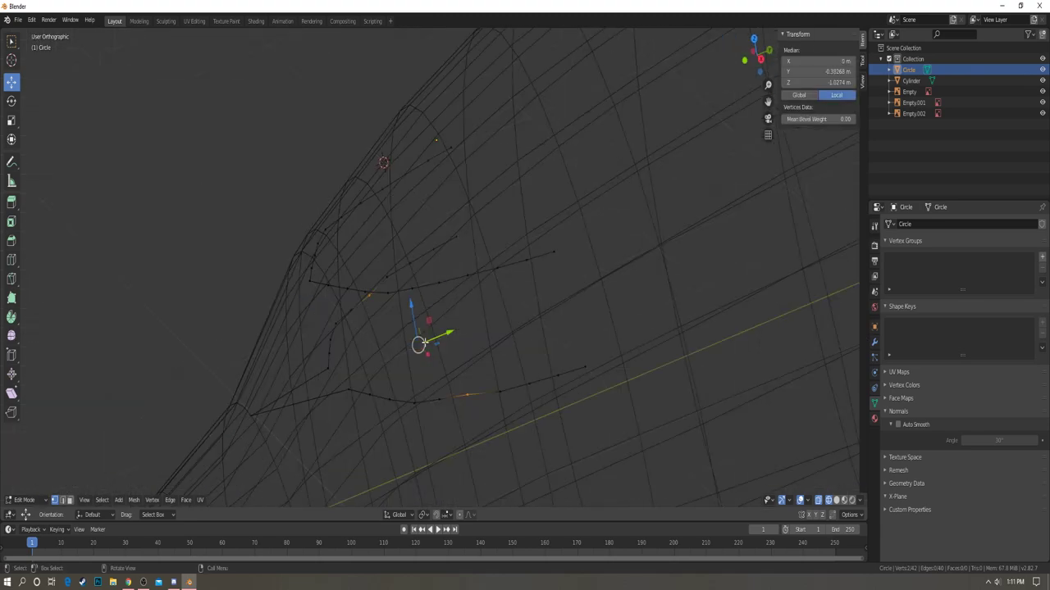
drag(416, 257, 416, 270)
key(s)
key(x)
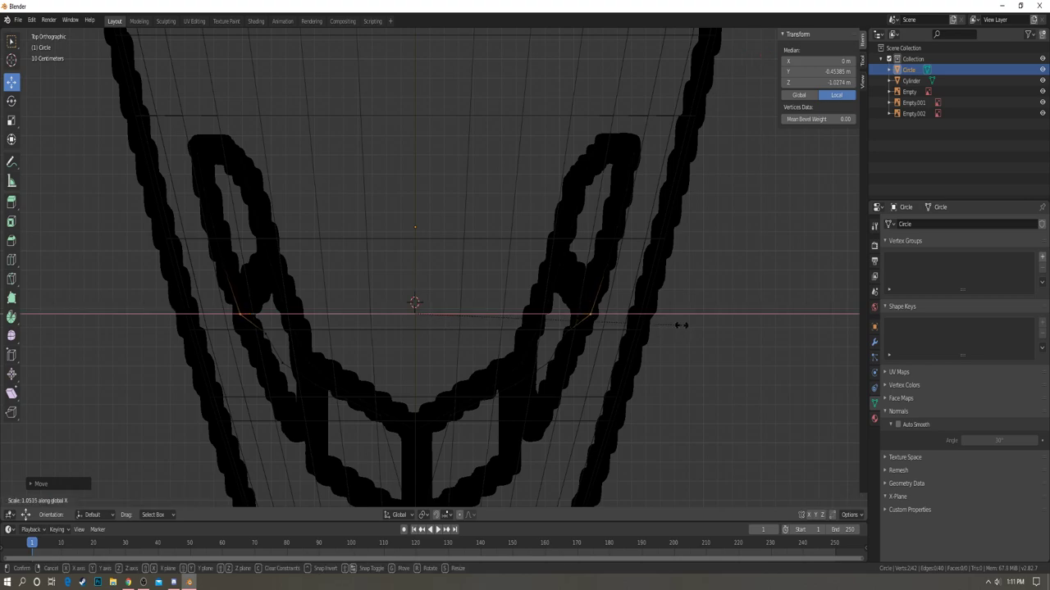
click(682, 325)
- Widen the lower curve's sixth vertex pair along X by about 1.07 and move it about 0.08 m forward along Y
key(a)
shift+middle_drag(580, 320, 579, 206)
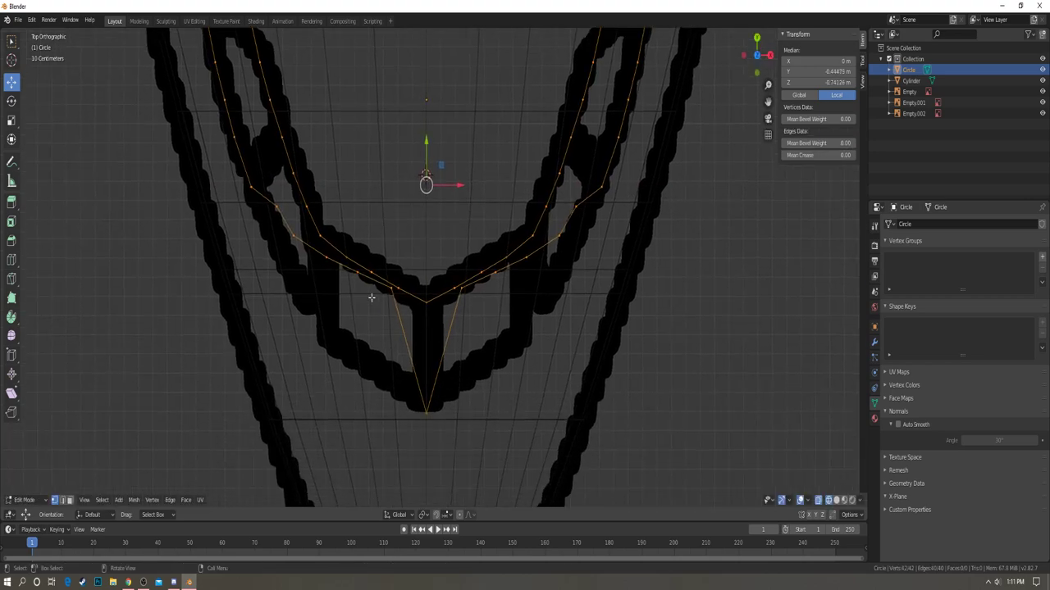
key(alt+a)
click(277, 205)
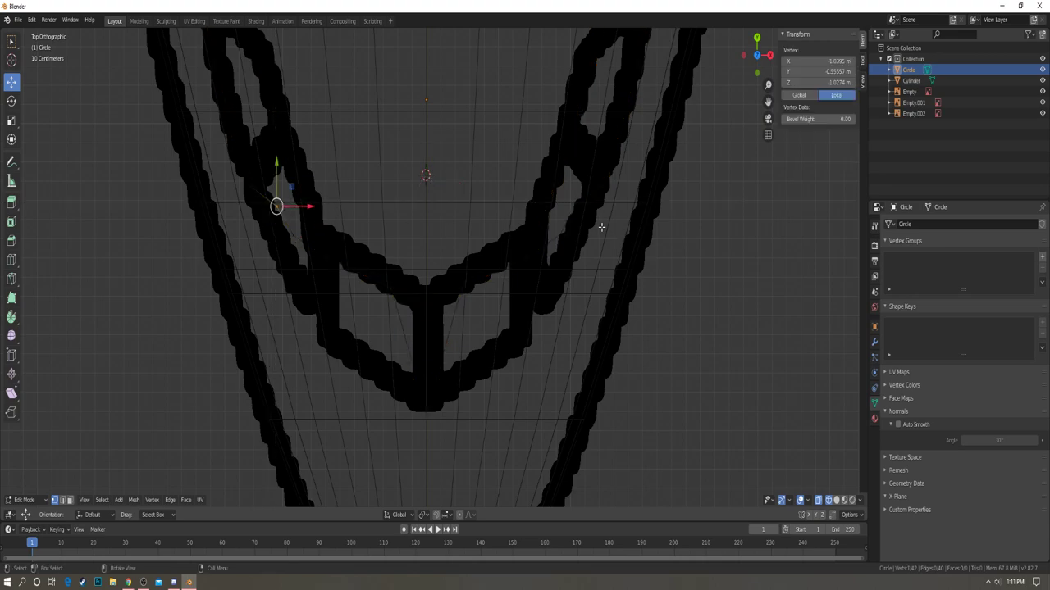
key(KP_3)
drag(465, 336, 486, 357)
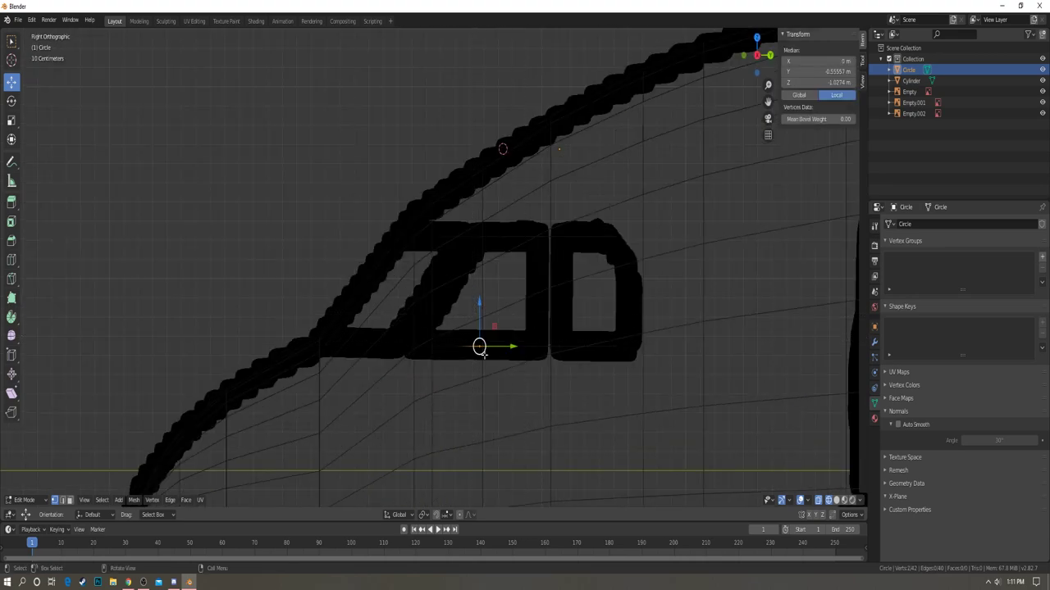
key(KP_7)
key(s)
key(x)
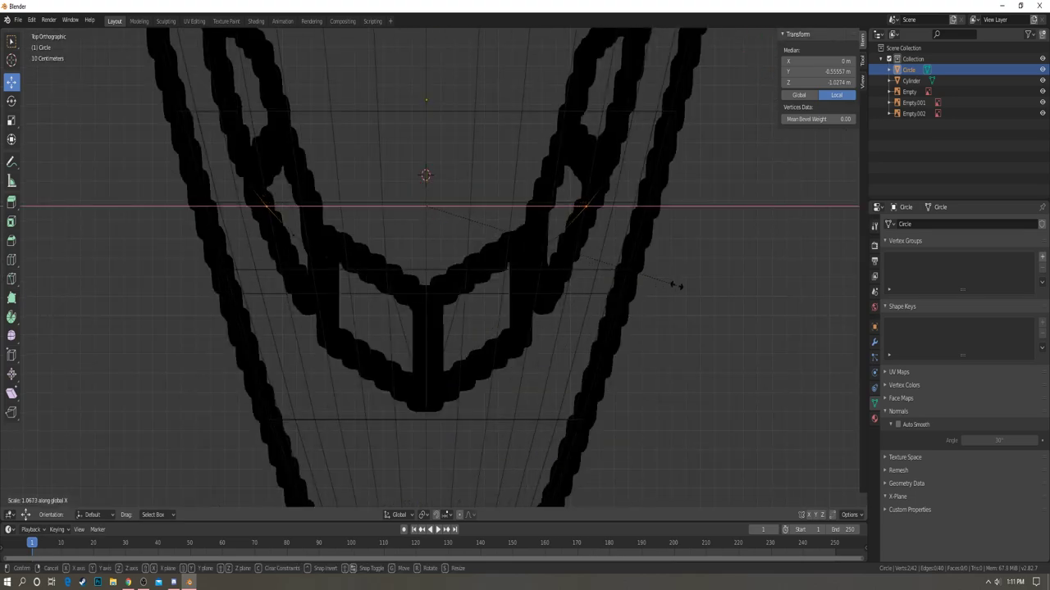
click(675, 286)
key(g)
key(y)
click(419, 180)
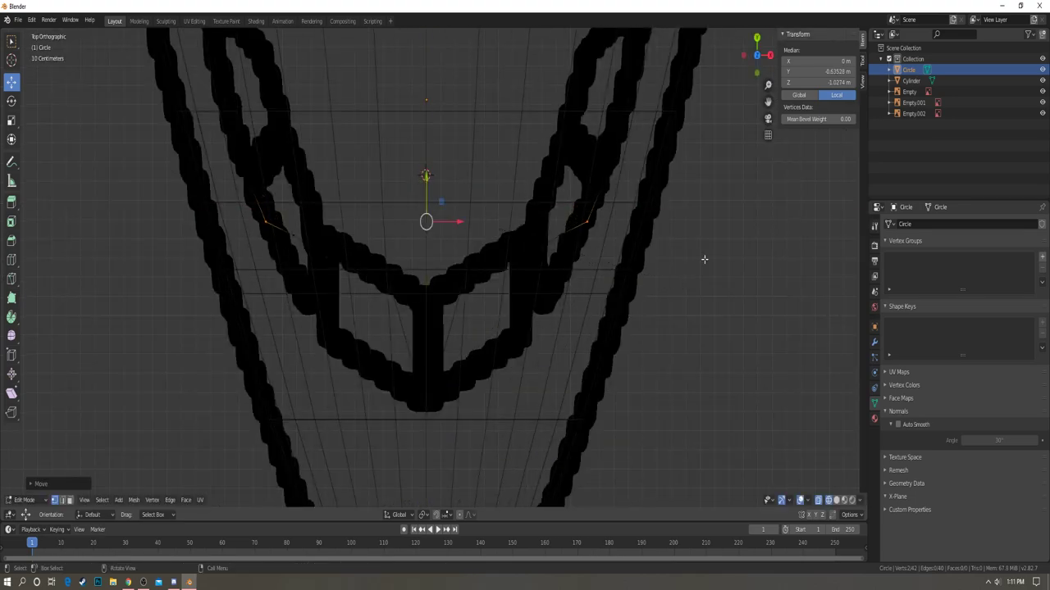
- Move the lower curve's seventh vertex pair about 0.13 m forward along Y and widen it along X onto the side windows' outer frame
key(a)
key(a)
click(310, 241)
key(KP_3)
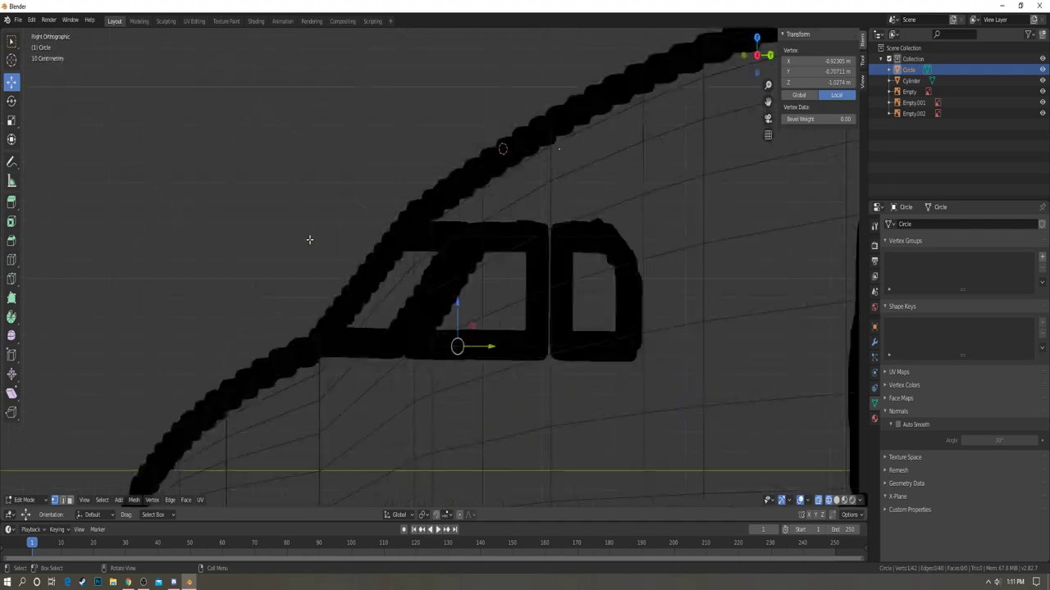
key(b)
drag(449, 337, 467, 357)
key(KP_7)
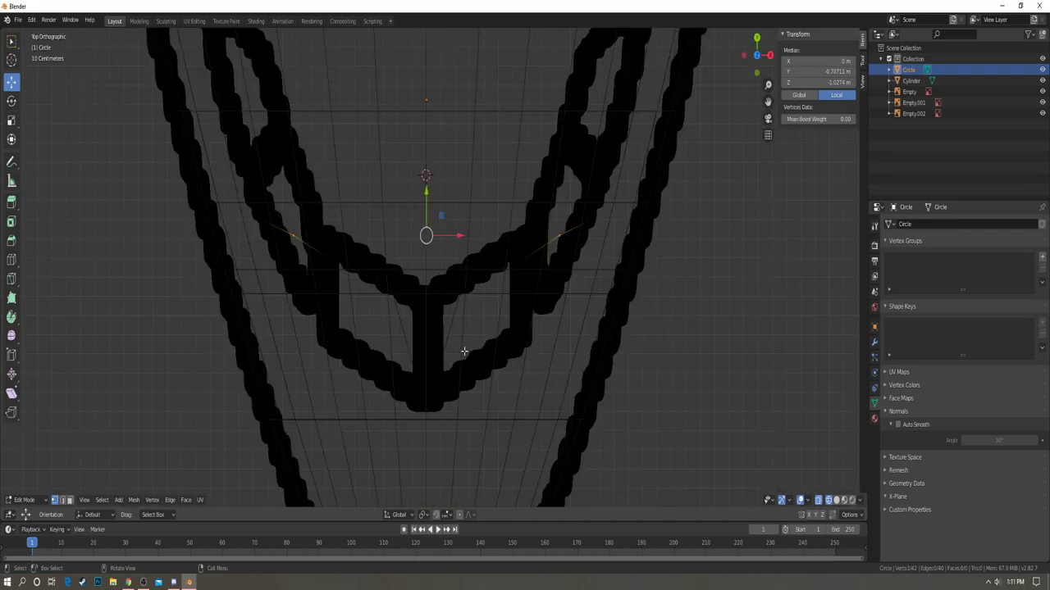
key(alt+a)
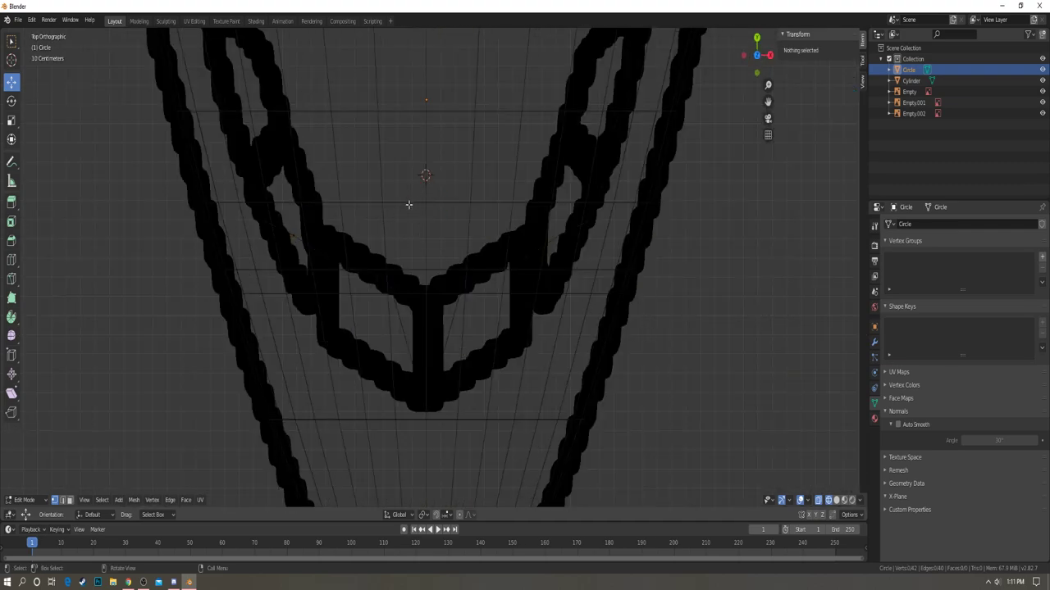
key(ctrl+z)
drag(425, 193, 425, 220)
key(s)
key(x)
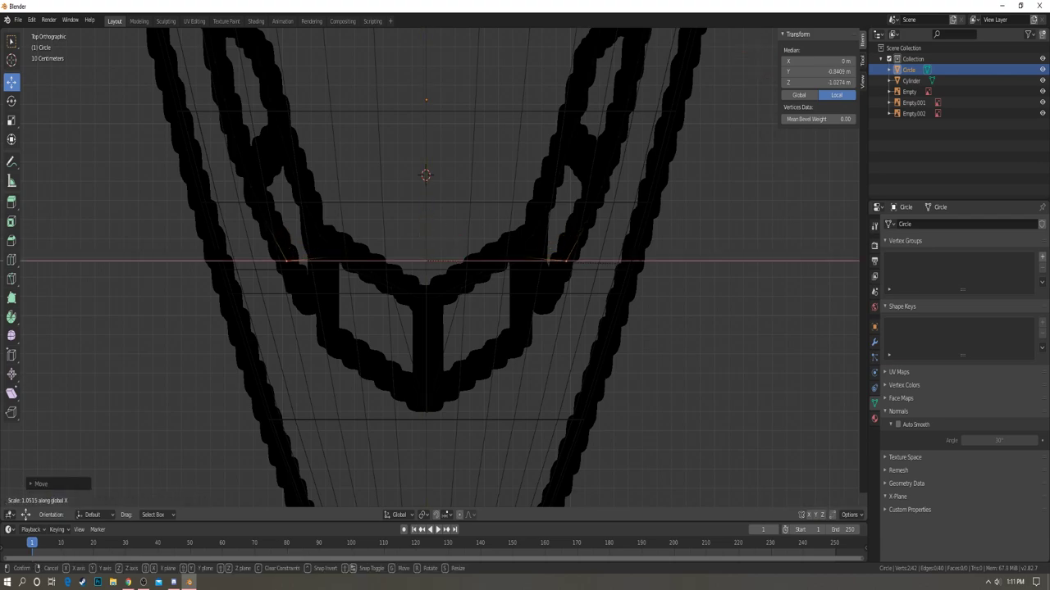
click(646, 262)
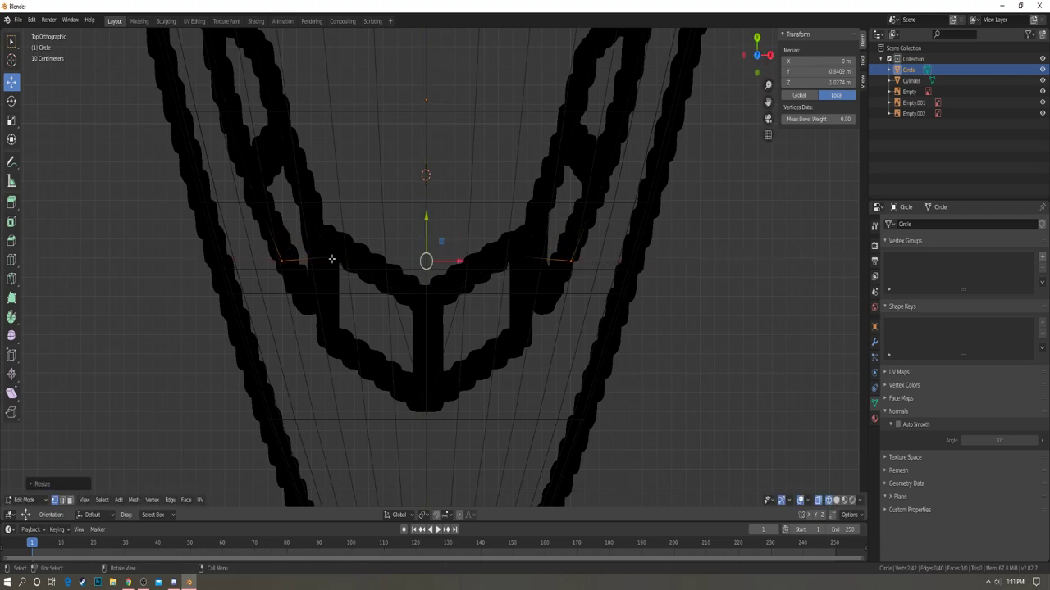
- Move the lower curve's eighth vertex pair about 0.24 m forward along Y and widen it along X to the side windows' front lower corners
key(a)
key(alt+a)
drag(322, 251, 330, 264)
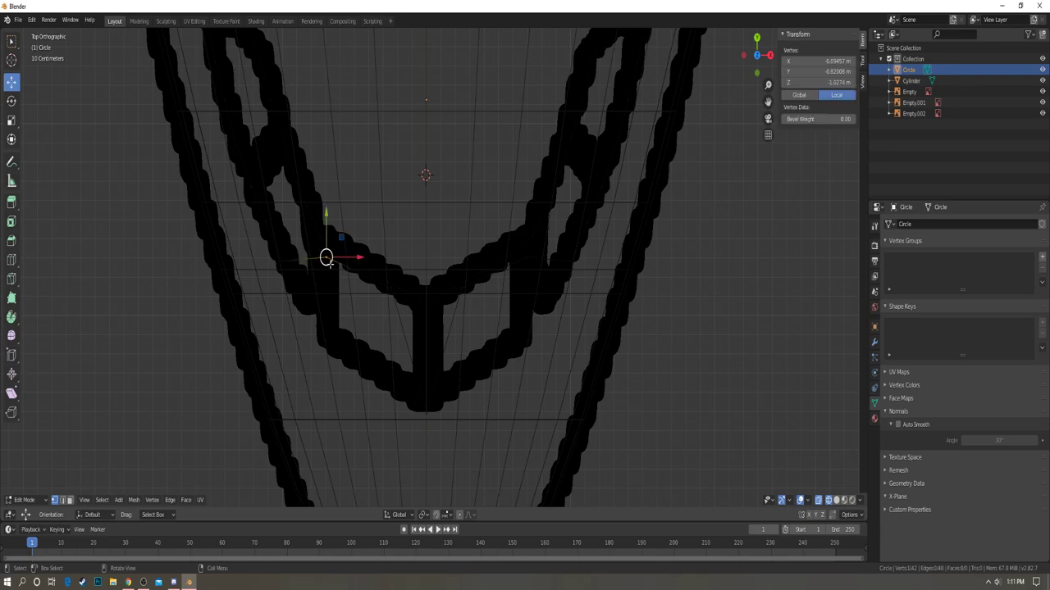
middle_drag(330, 264, 330, 264)
key(KP_3)
key(b)
drag(428, 332, 450, 354)
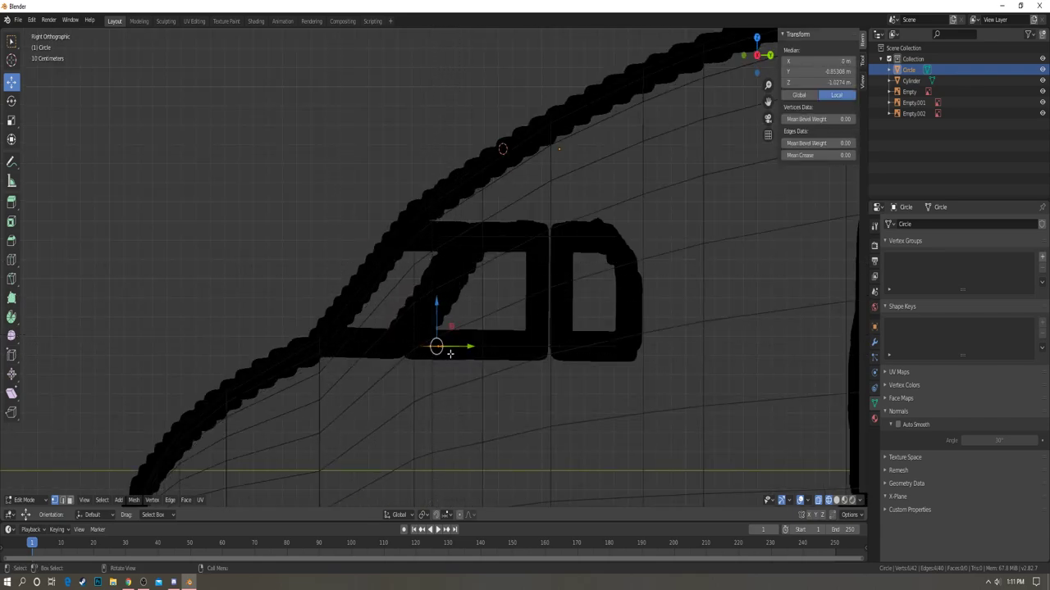
click(441, 345)
scroll(440, 345, up, 8)
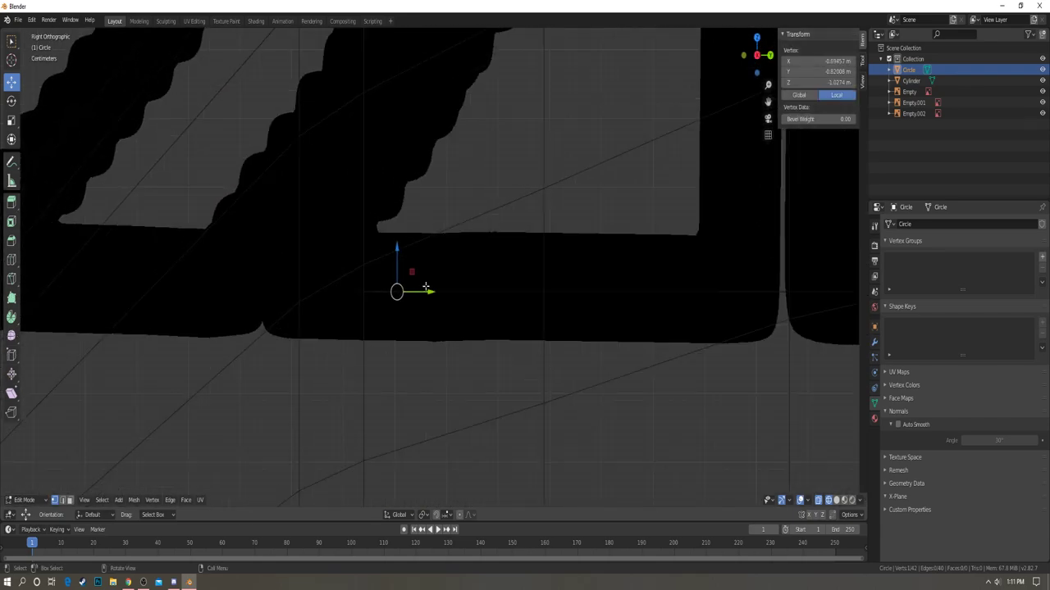
shift+click(391, 295)
key(KP_7)
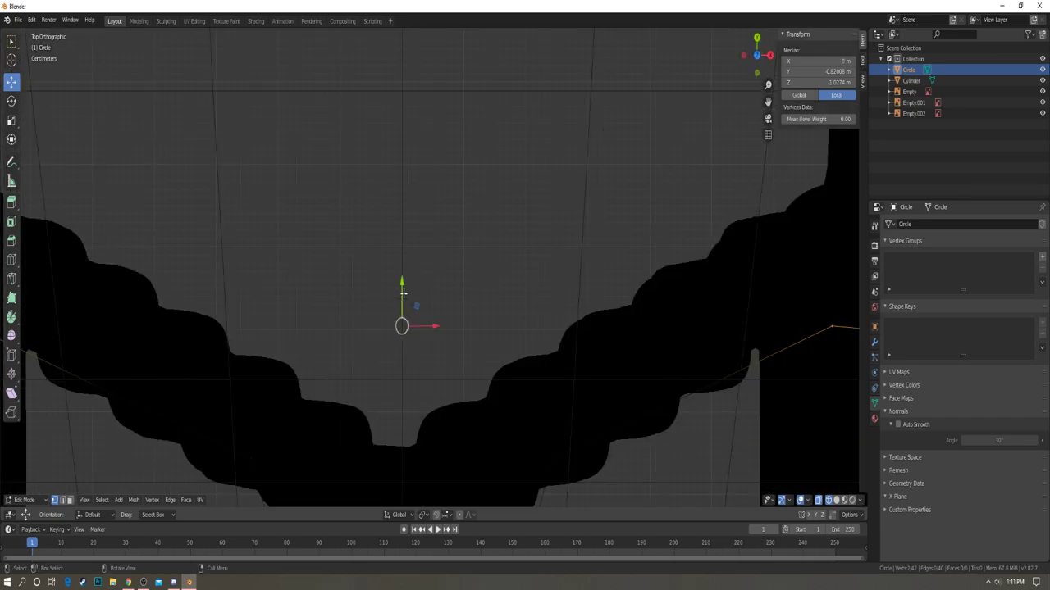
scroll(532, 303, up, 2)
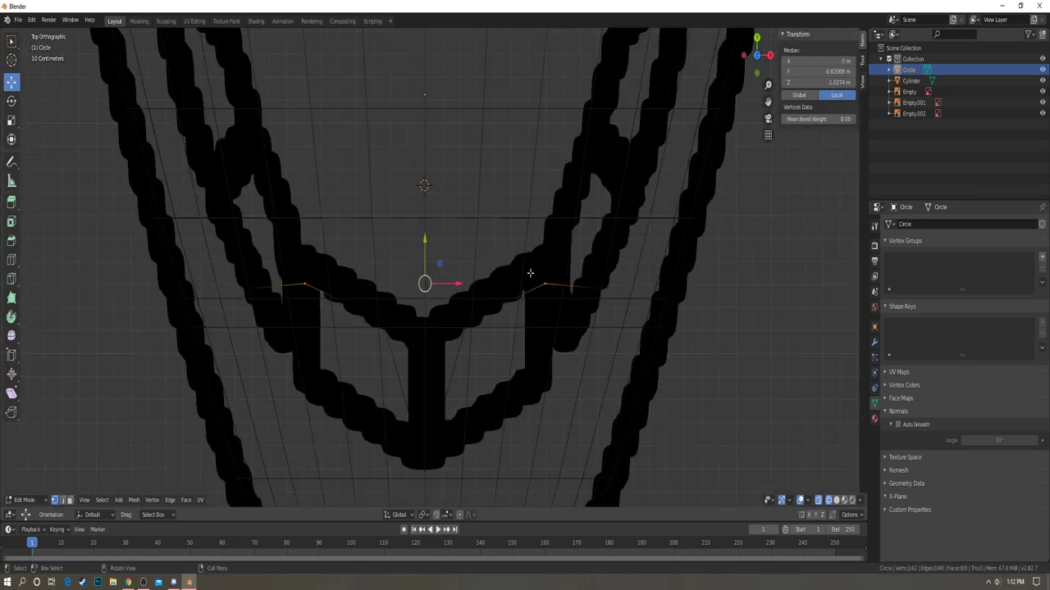
key(a)
key(ctrl+z)
drag(425, 245, 438, 284)
click(424, 306)
key(s)
key(x)
click(428, 280)
- Compare the whole curve with the blueprint, then nudge the eighth vertex pair slightly forward along Y and widen it along X by about 1.01
key(a)
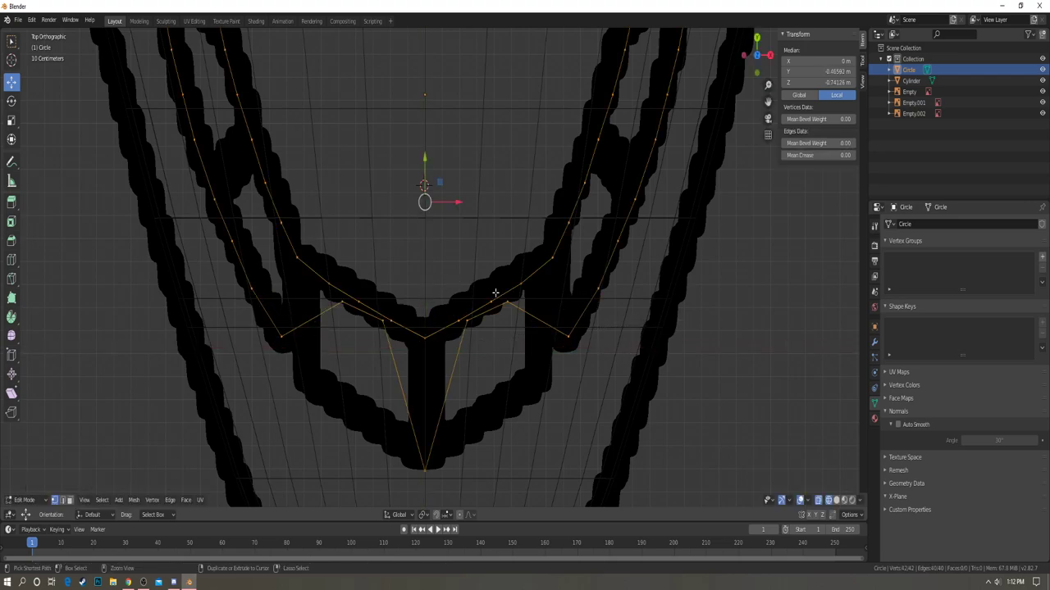
key(ctrl+z)
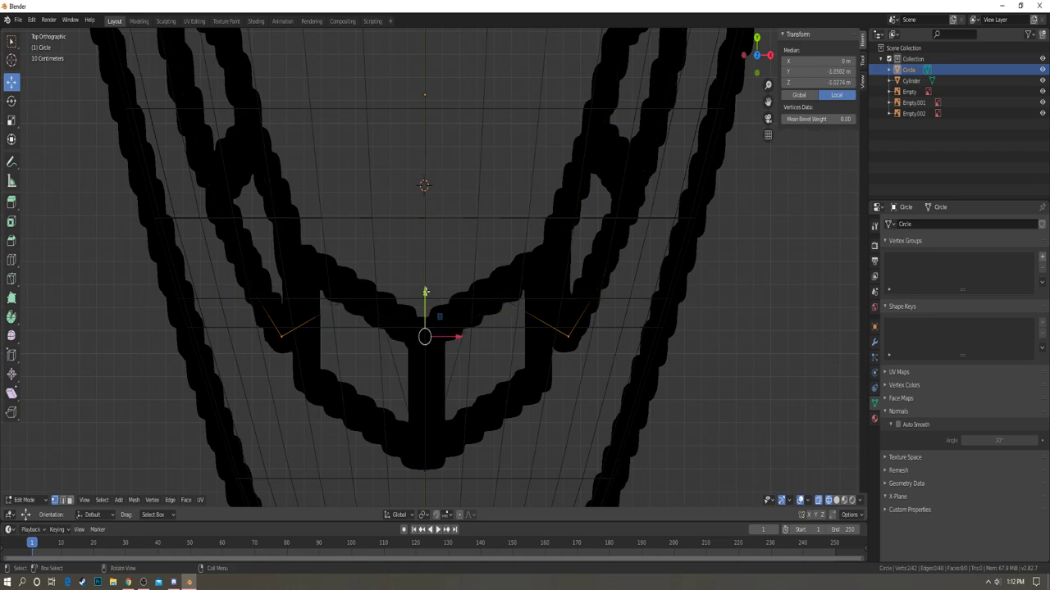
key(g)
key(y)
click(428, 295)
key(s)
key(x)
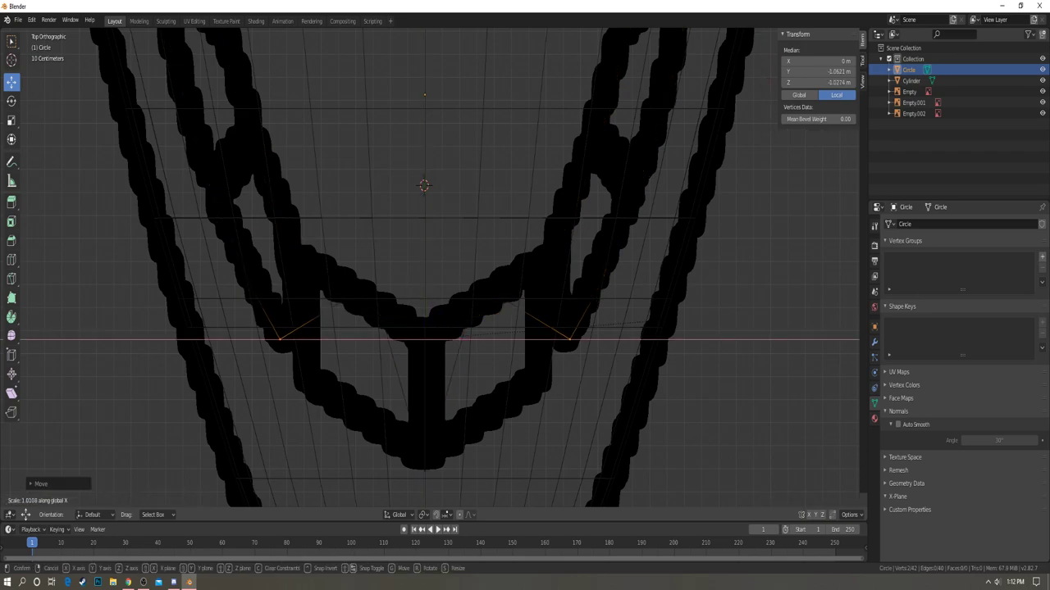
click(567, 317)
click(556, 316)
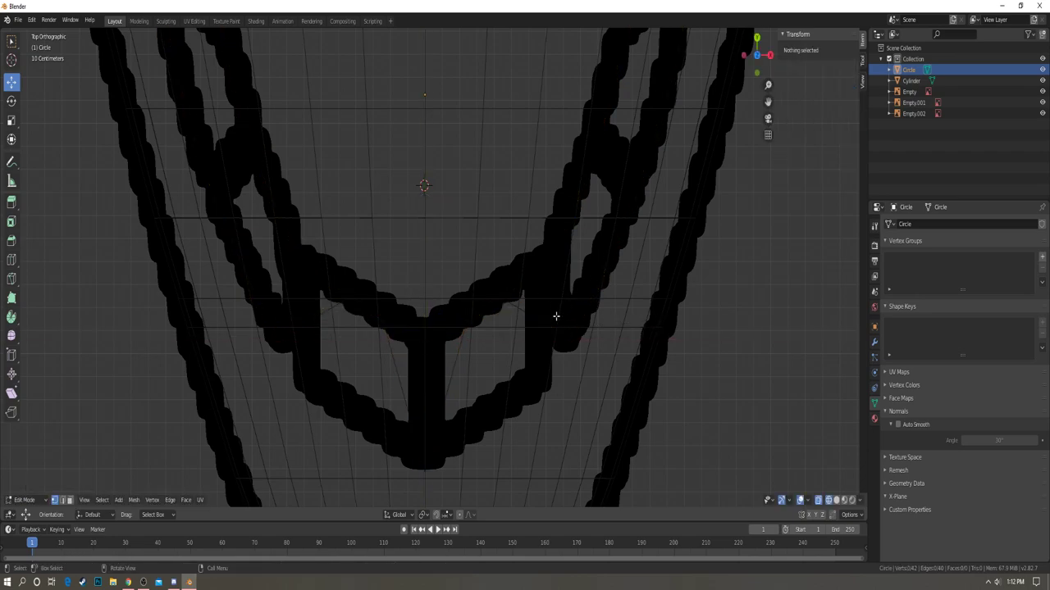
- Move the lower curve's ninth vertex pair about 0.33 m forward along Y and widen it to the windshield's outer lower corners
click(338, 303)
shift+click(509, 303)
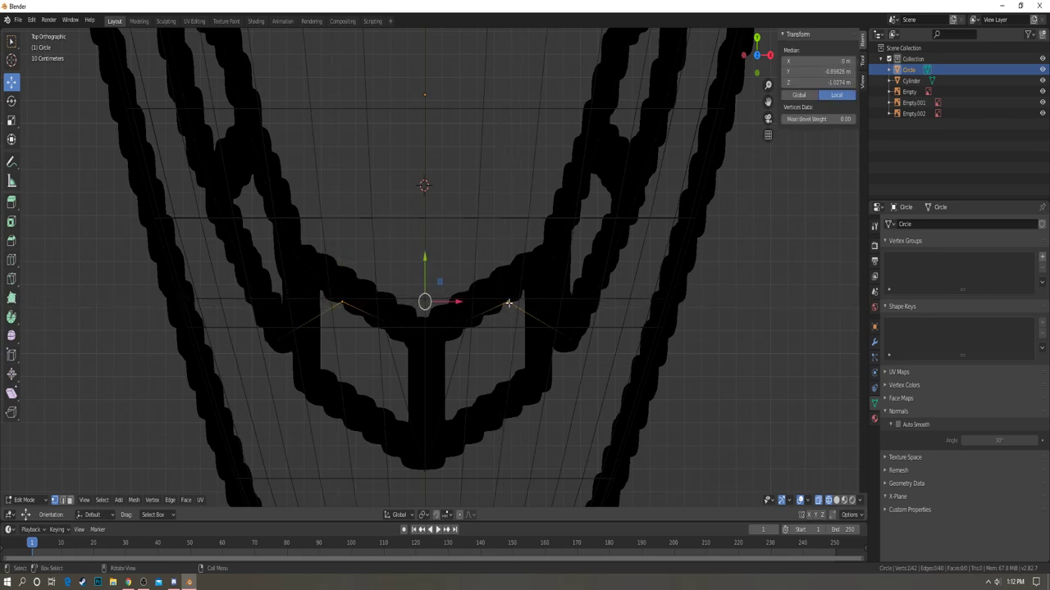
key(g)
key(y)
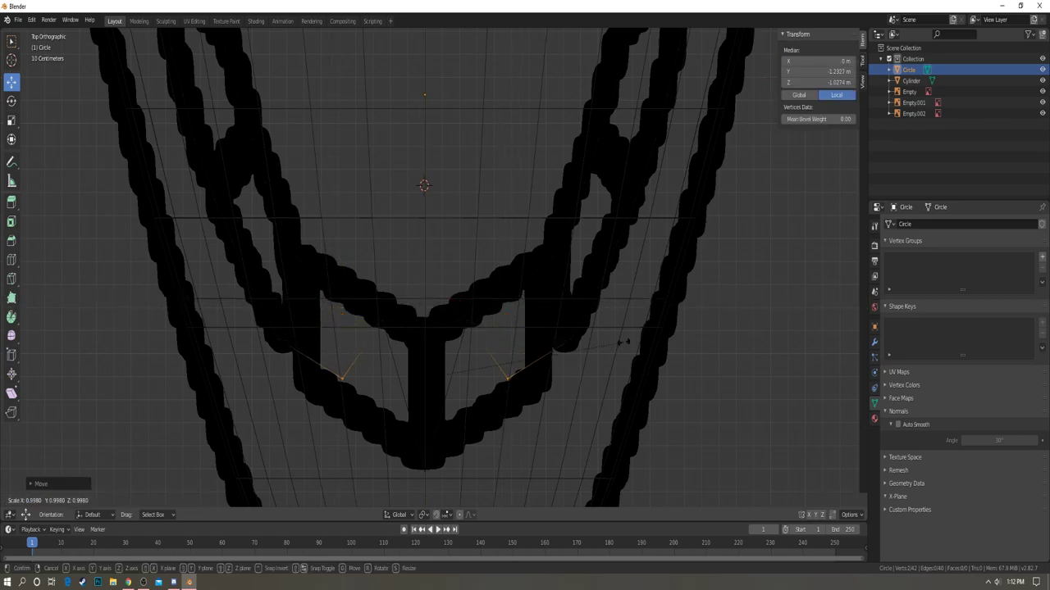
click(742, 336)
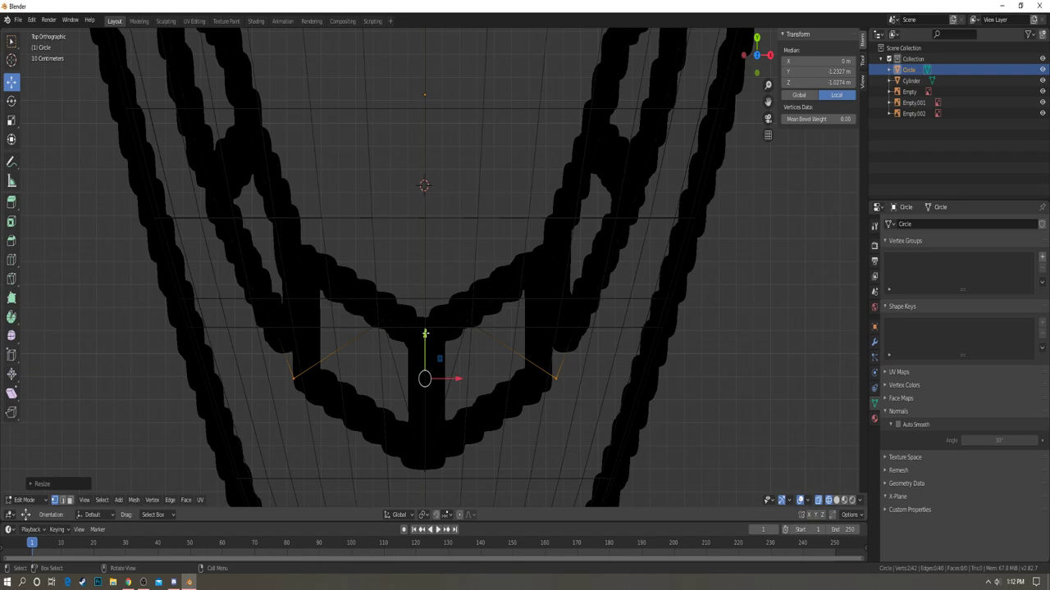
- Shift the ninth vertex pair about 0.04 m back along Y and narrow it along X to fit the windshield frame's corners
drag(425, 333, 433, 326)
key(s)
key(x)
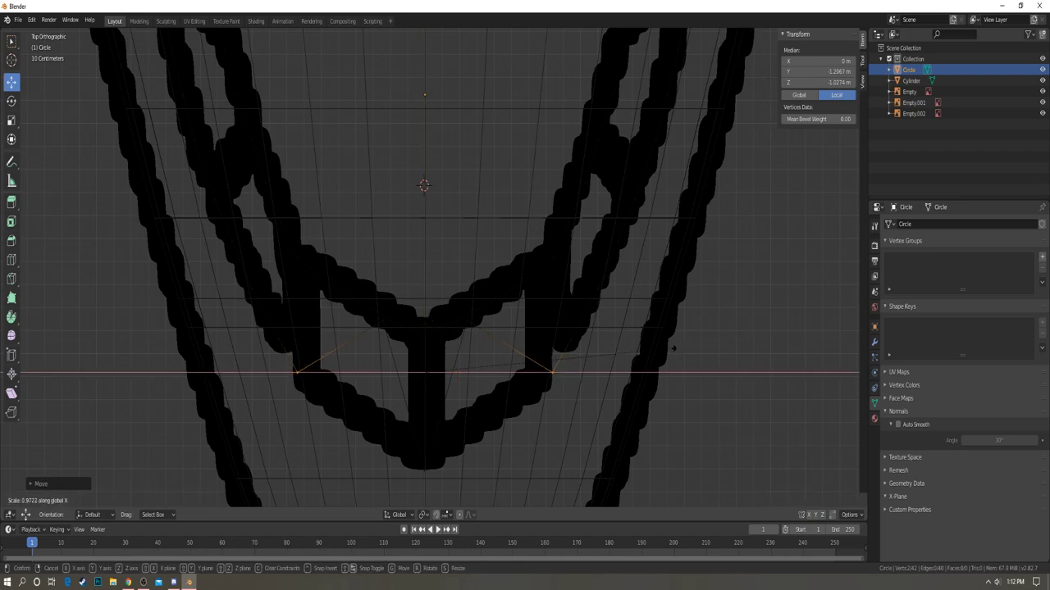
click(670, 349)
key(ctrl+z)
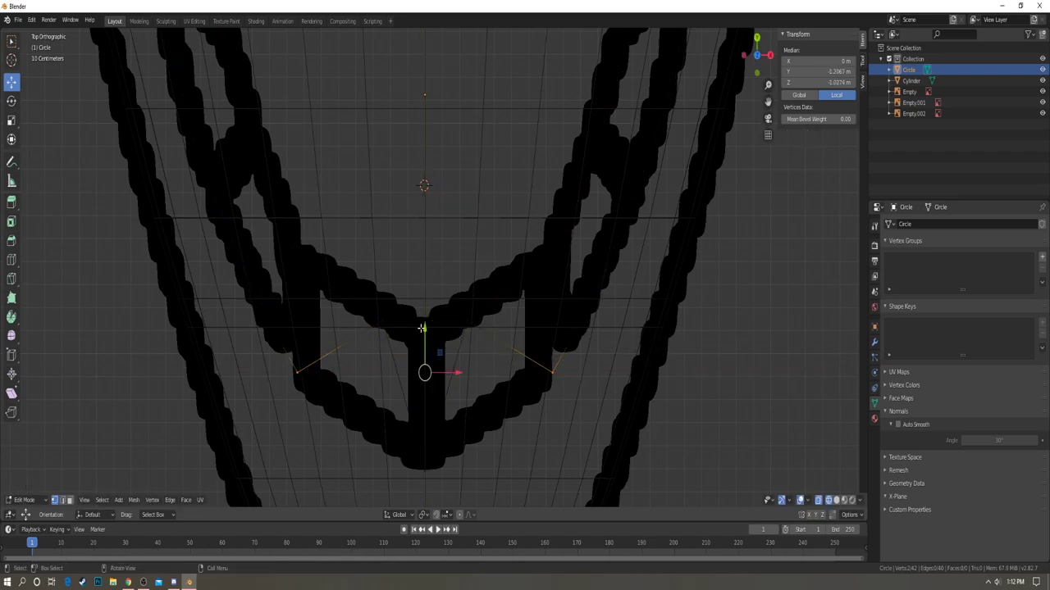
drag(424, 326, 426, 324)
key(s)
key(x)
click(669, 341)
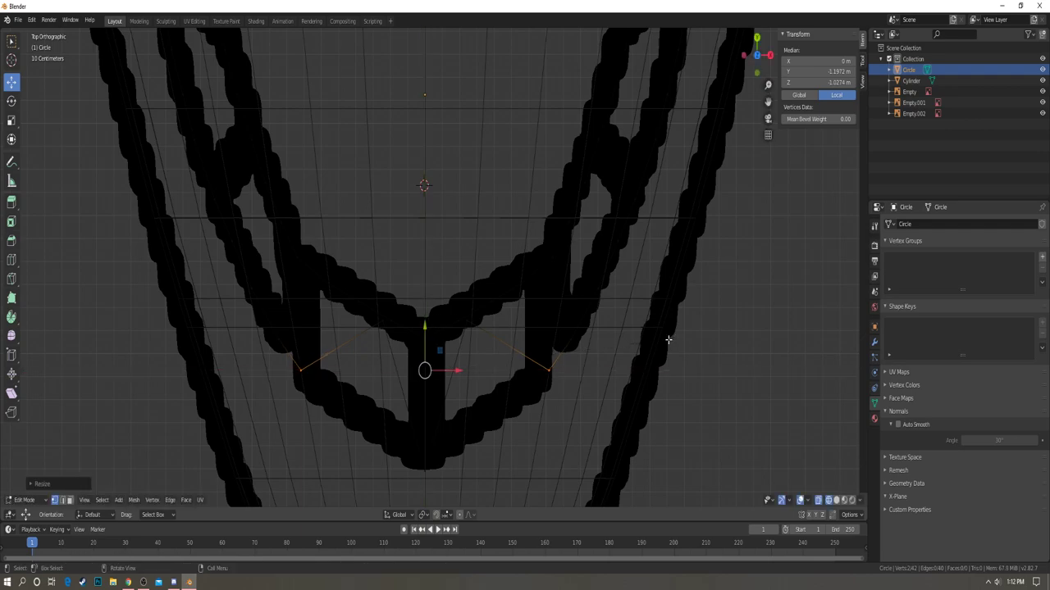
- Move the lower curve's tenth vertex pair about 0.52 m forward along Y onto the windshield's lower frame
click(378, 317)
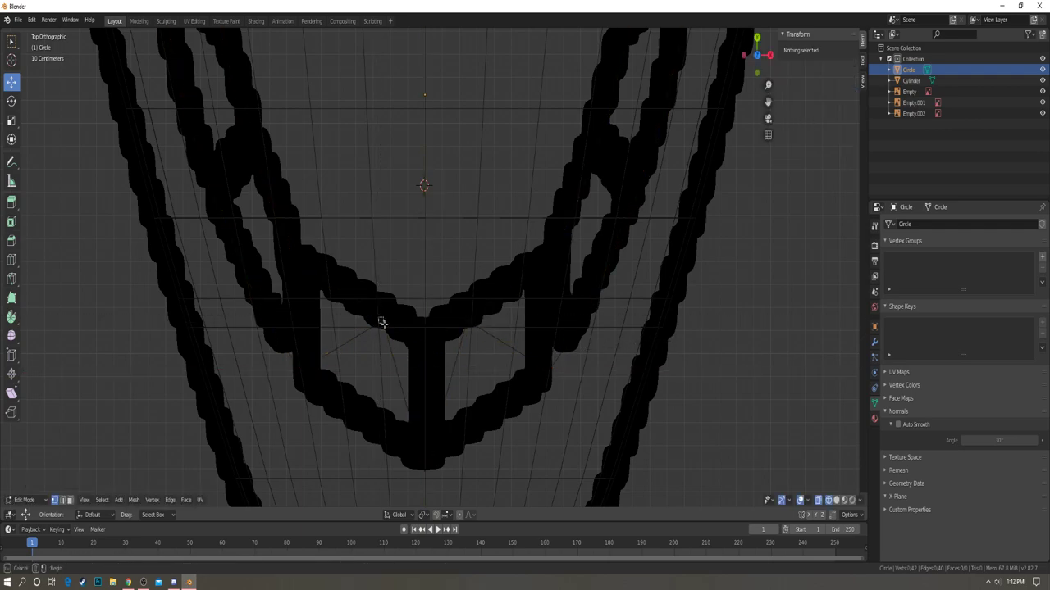
key(b)
drag(466, 315, 474, 330)
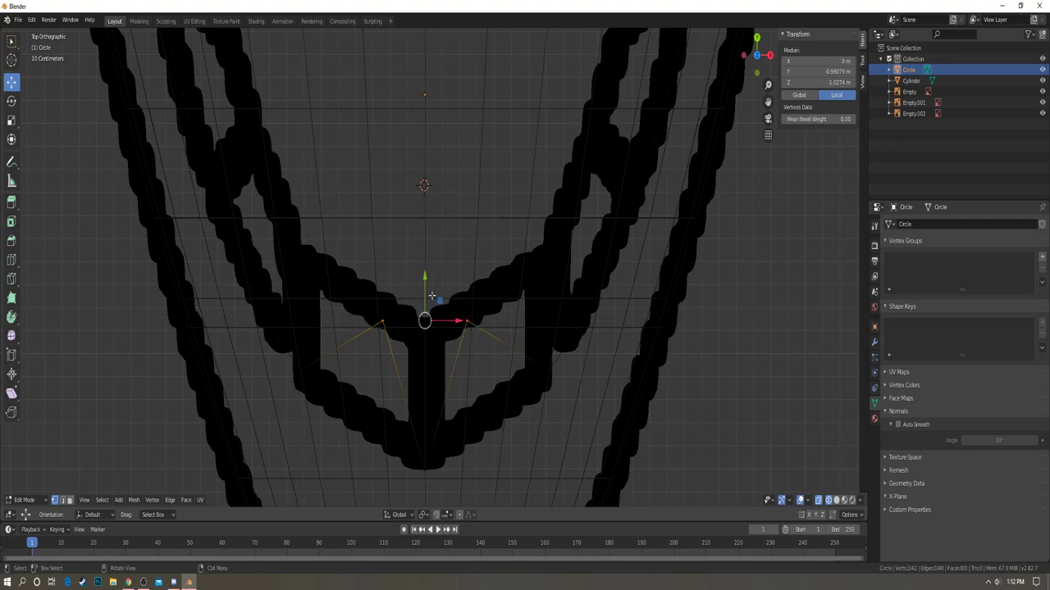
key(g)
key(y)
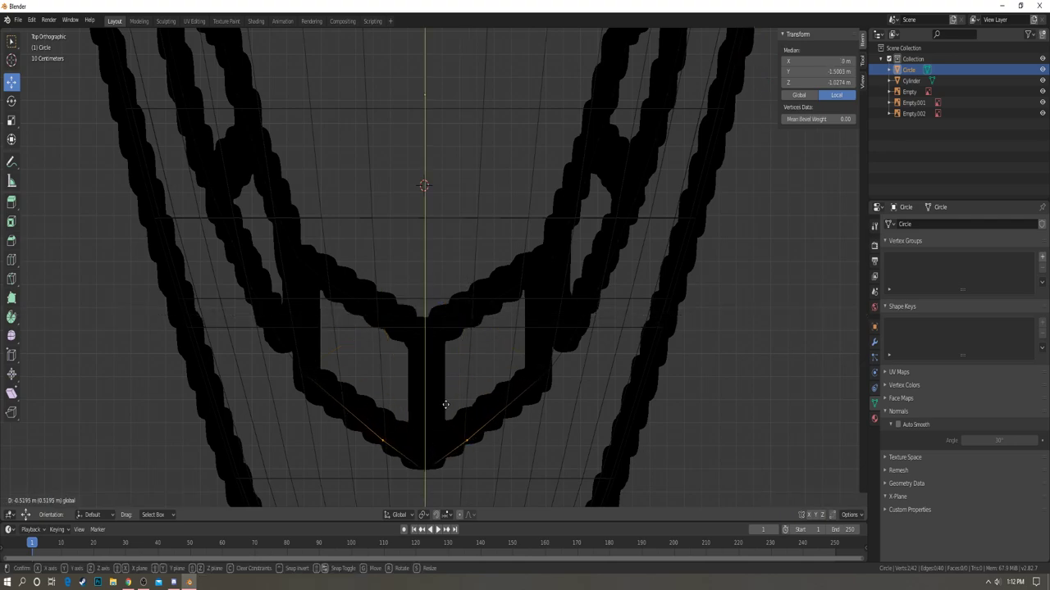
click(450, 403)
- Connect the rear endpoints of the upper and lower curves with an edge on each side of the cockpit
key(a)
shift+middle_drag(529, 343, 531, 324)
scroll(531, 324, down, 5)
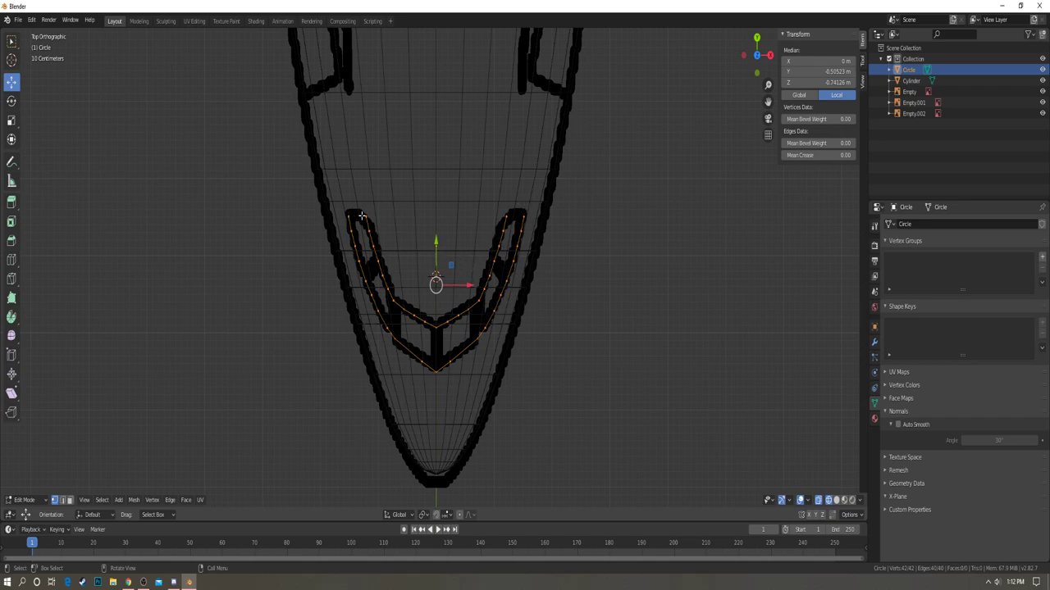
scroll(442, 210, up, 3)
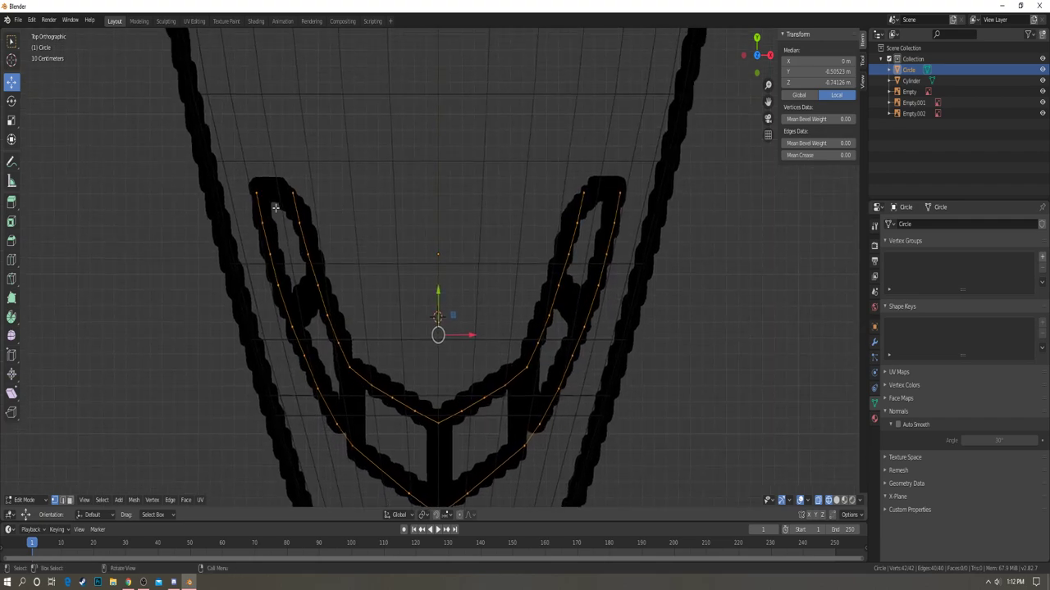
click(256, 188)
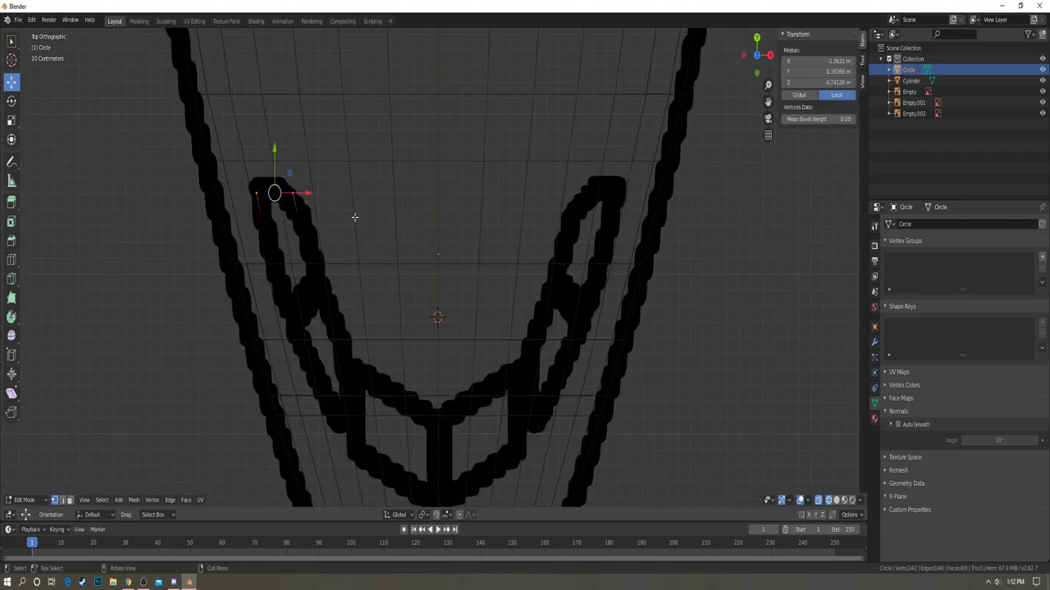
drag(552, 168, 664, 197)
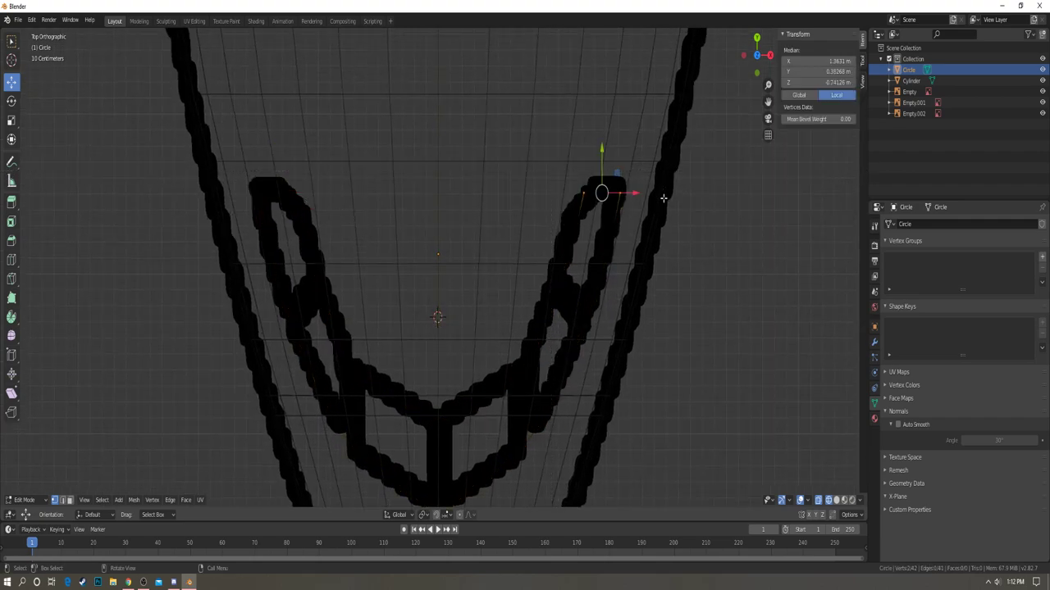
key(a)
key(alt+a)
- Examine the closed window outline in perspective and compare it with the cockpit windows on the front blueprint
scroll(654, 230, down, 4)
middle_drag(654, 230, 500, 155)
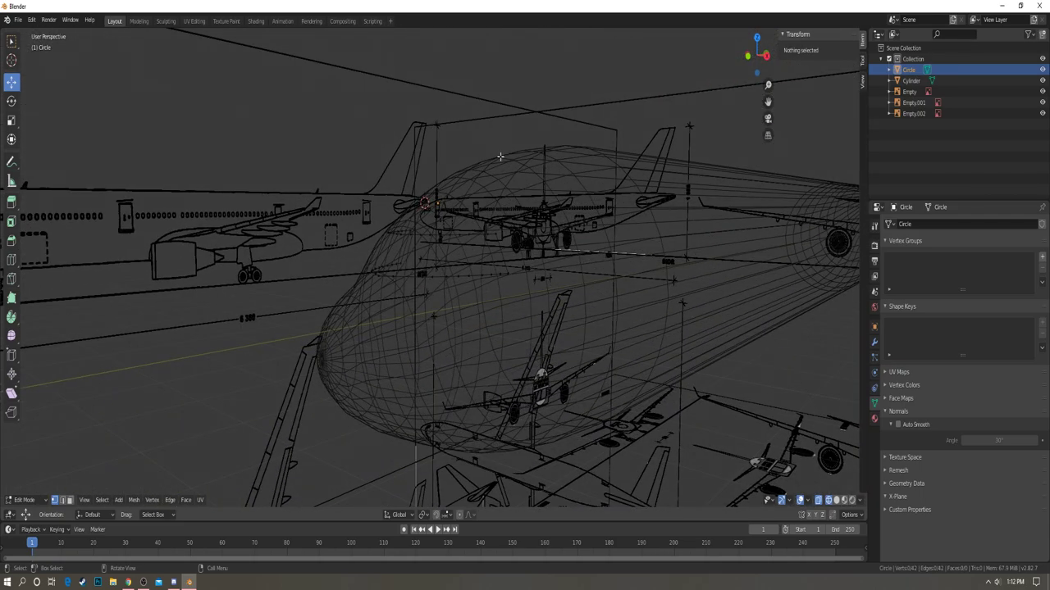
middle_drag(463, 228, 514, 182)
scroll(557, 222, up, 3)
key(a)
scroll(552, 209, down, 2)
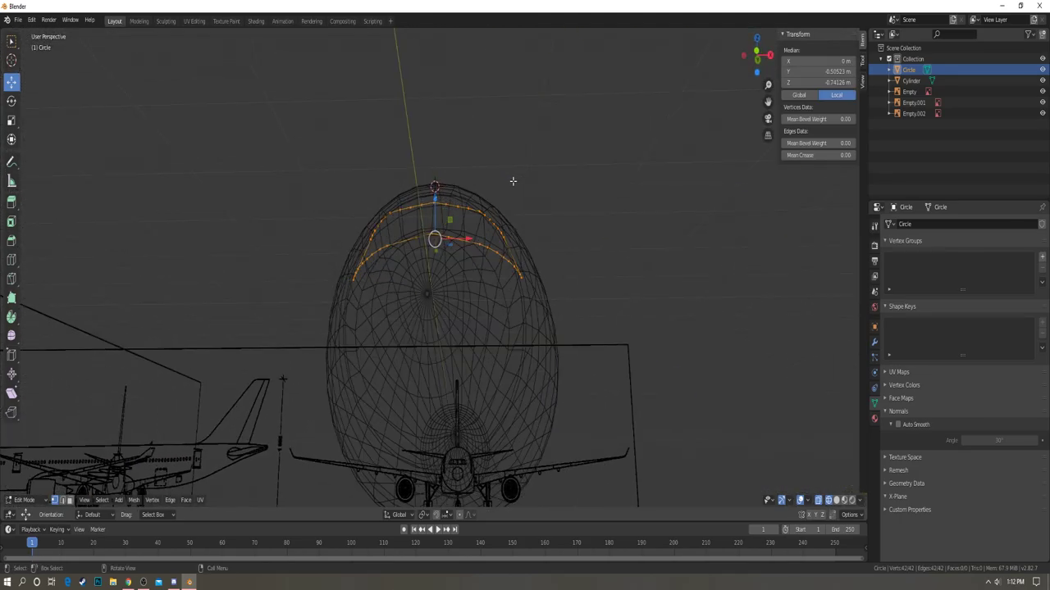
key(KP_1)
scroll(513, 181, up, 5)
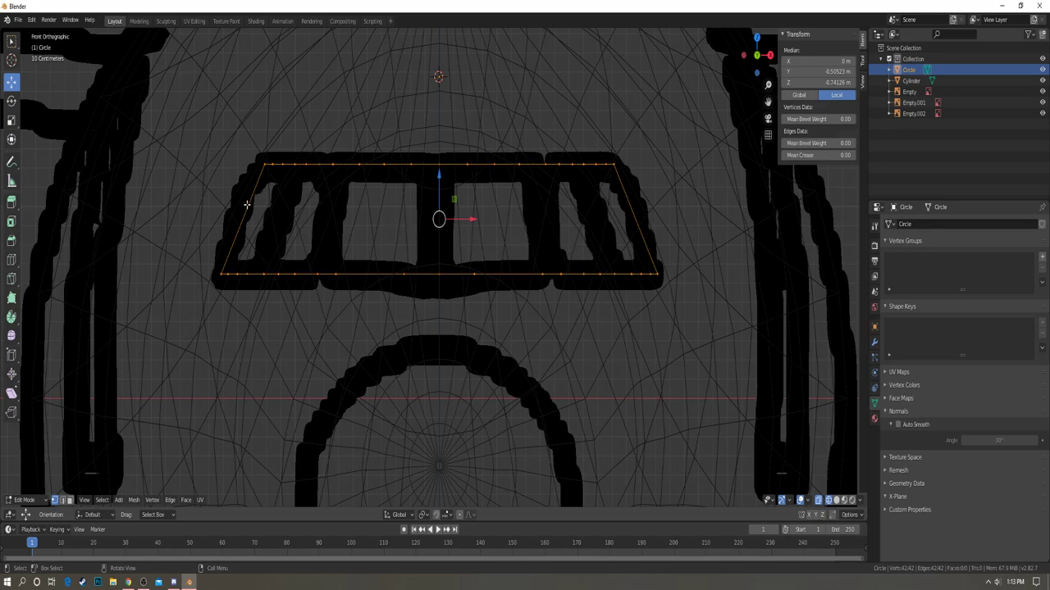
scroll(321, 168, down, 6)
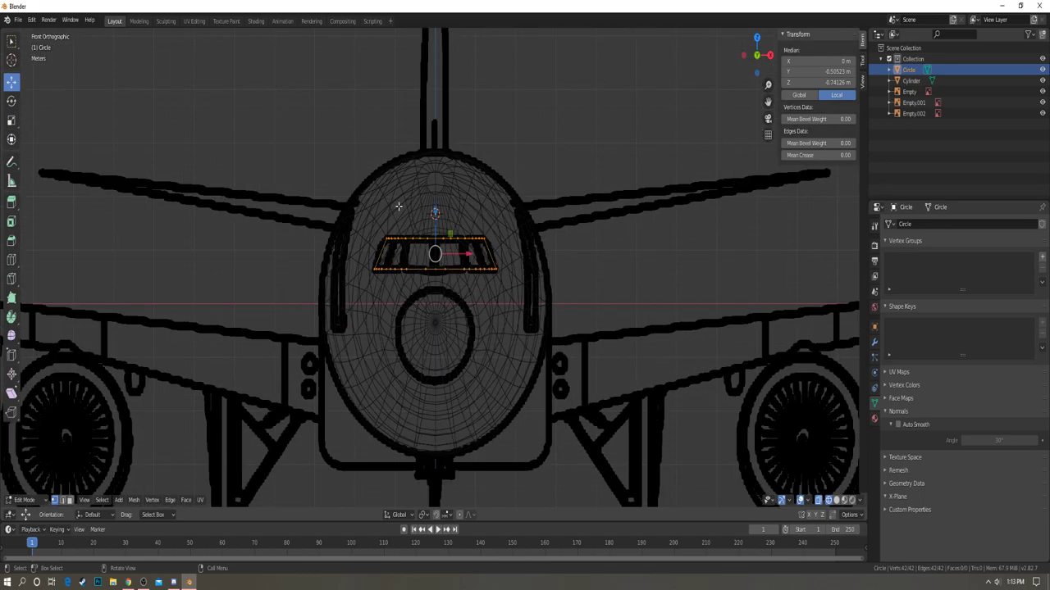
scroll(322, 168, up, 4)
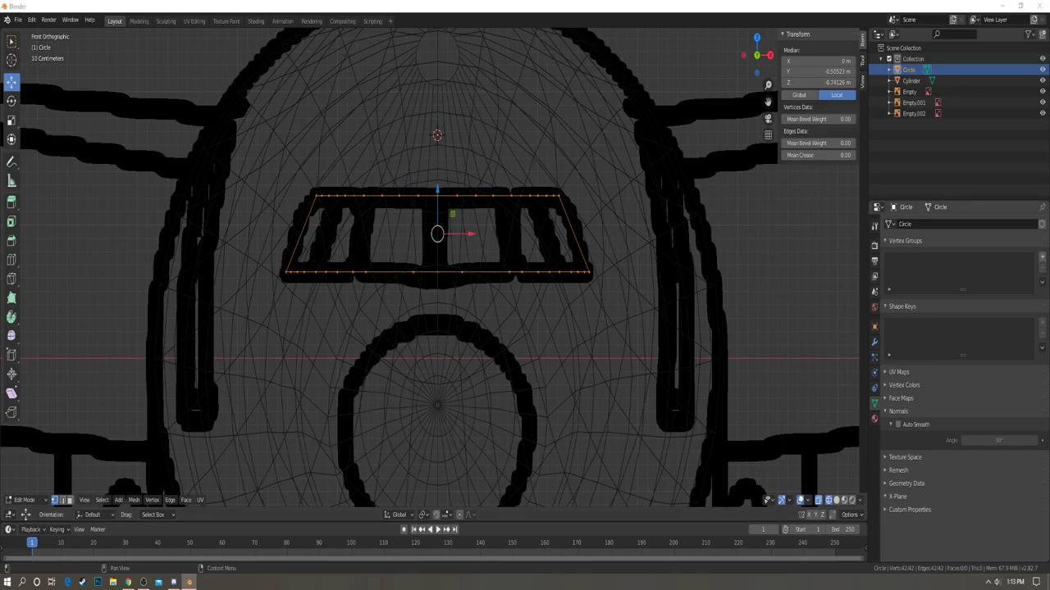
- Switch to Chrome and open a front-angle A330 photo from the image results to examine its cockpit windows
click(128, 582)
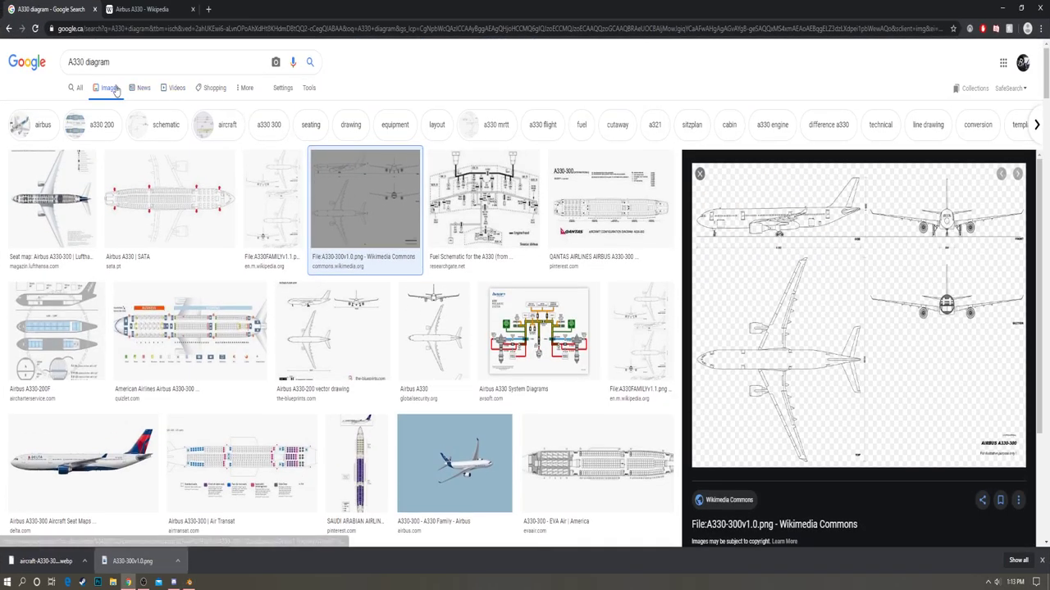
scroll(117, 287, down, 9)
click(106, 95)
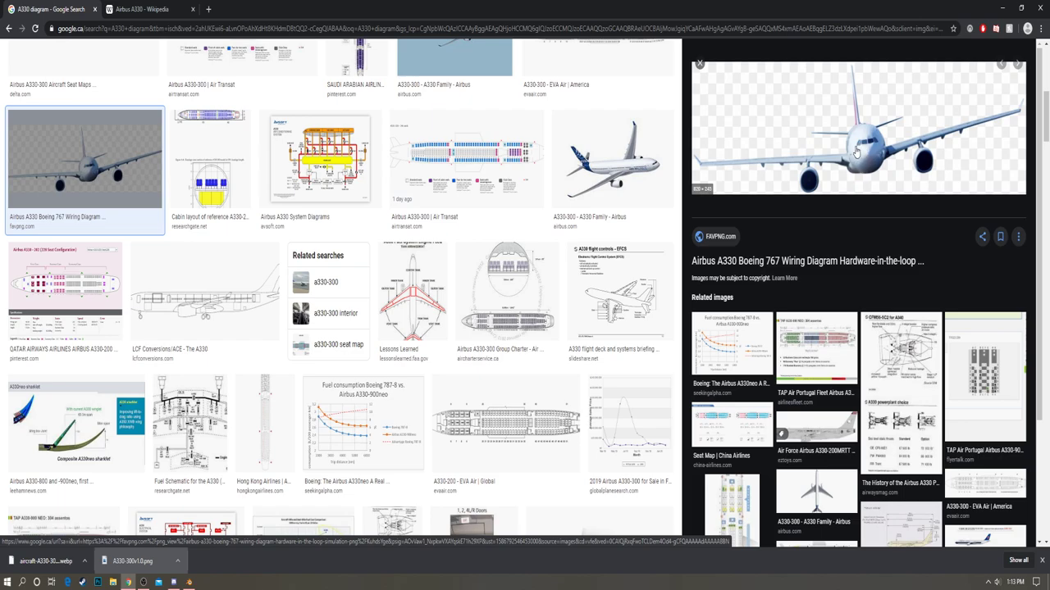
- Return to Blender and examine the complete window outline from above against the top blueprint
key(alt+Tab)
scroll(459, 172, down, 5)
middle_drag(441, 184, 507, 206)
key(KP_7)
scroll(510, 203, up, 5)
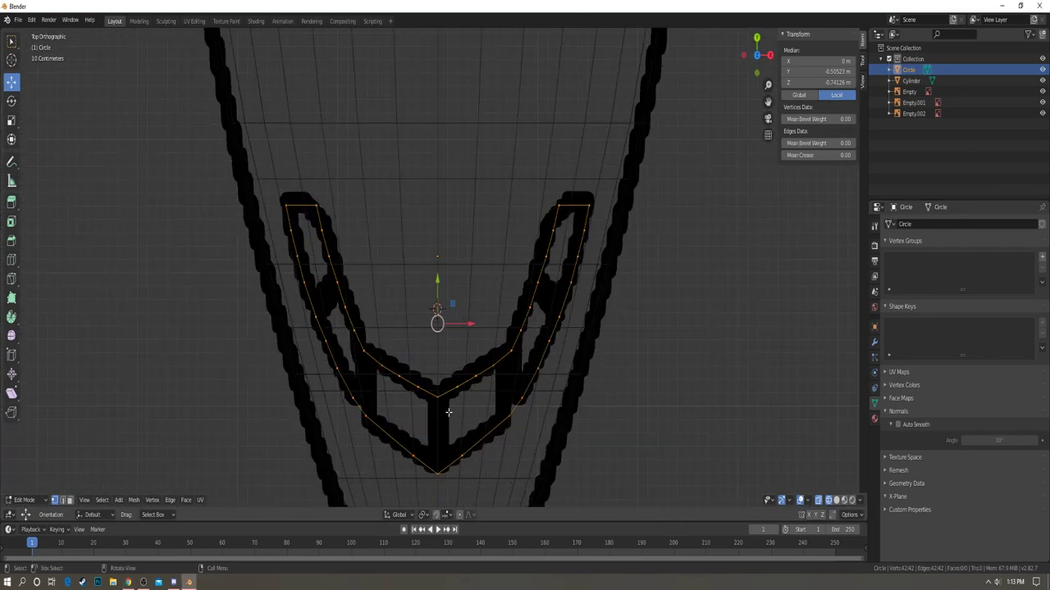
key(alt+a)
key(b)
drag(341, 392, 576, 410)
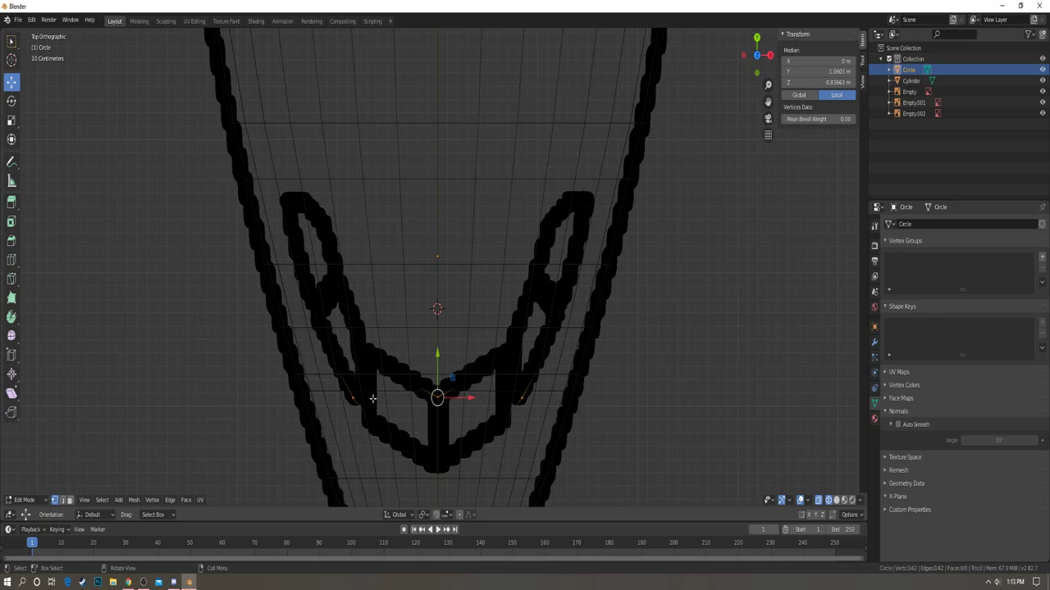
middle_drag(372, 398, 481, 288)
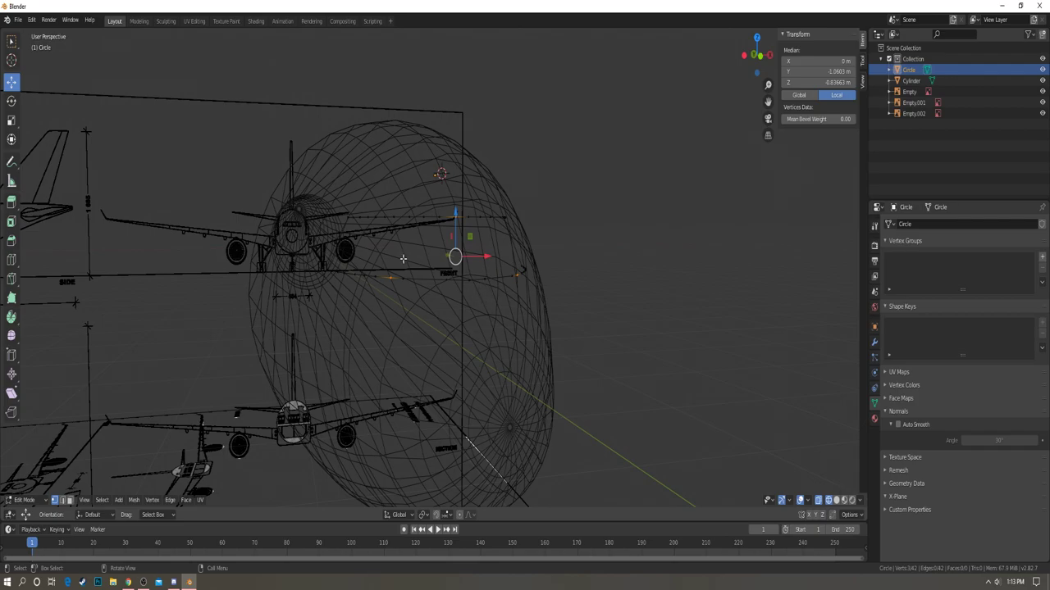
key(KP_3)
scroll(494, 255, up, 5)
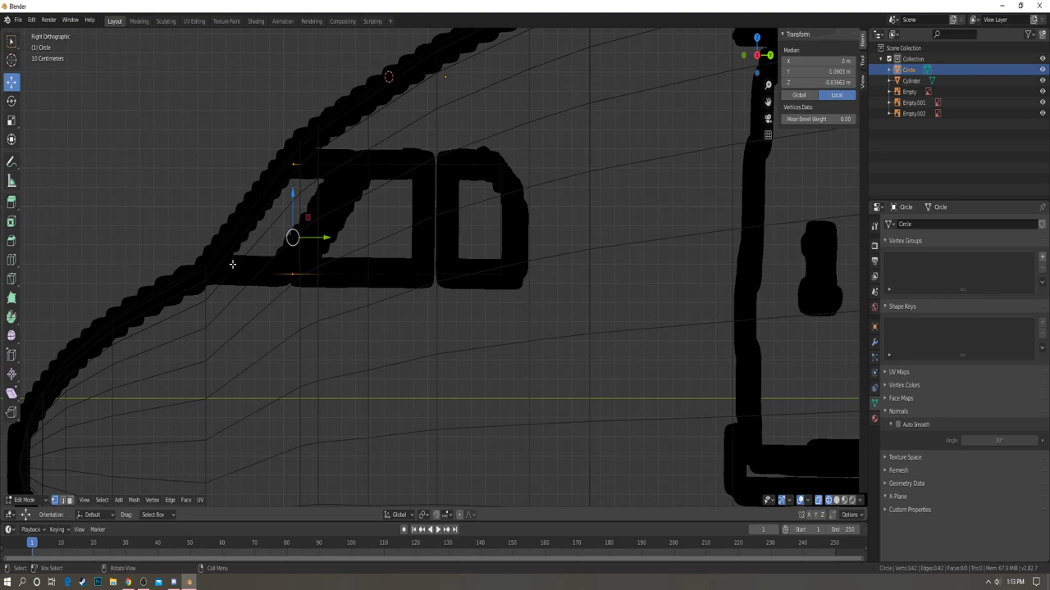
key(KP_7)
key(KP_Decimal)
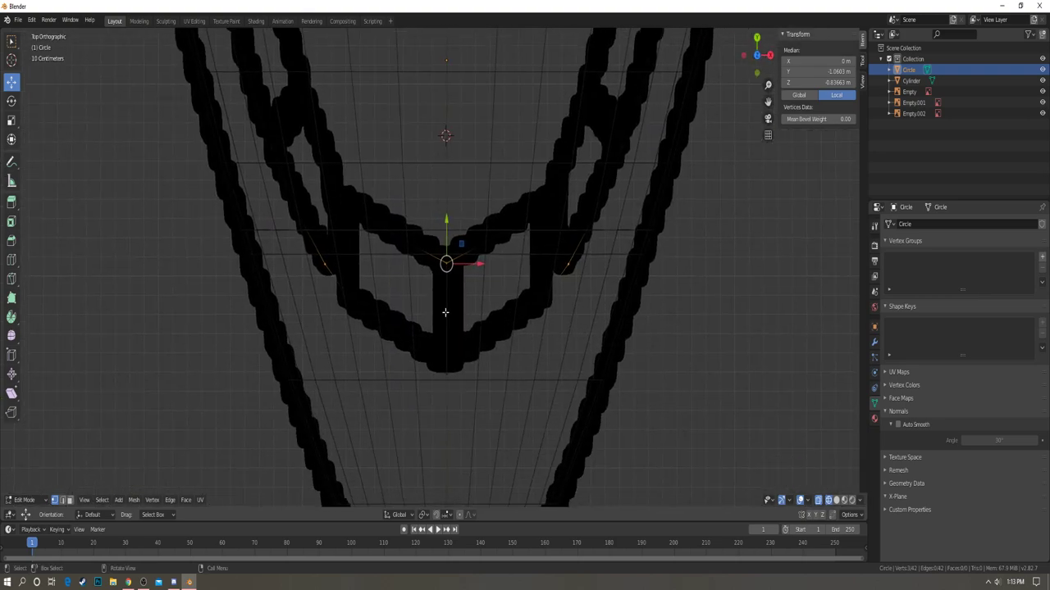
- Select the five front vertices of the lower window curve and raise them to about Z -0.973 m against the front blueprint
drag(328, 281, 577, 422)
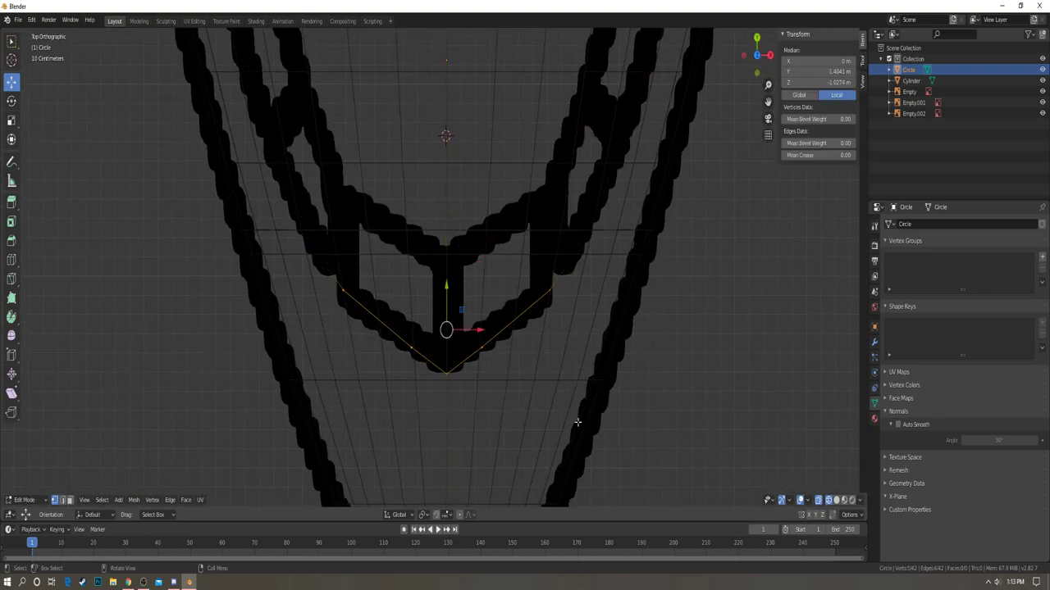
key(KP_1)
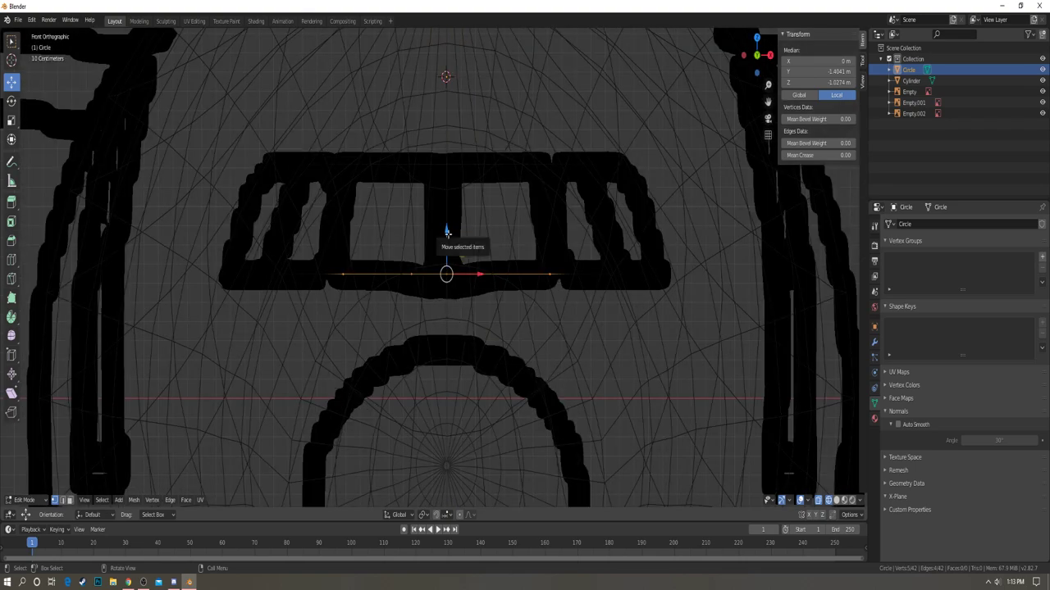
drag(447, 230, 450, 218)
scroll(470, 261, up, 4)
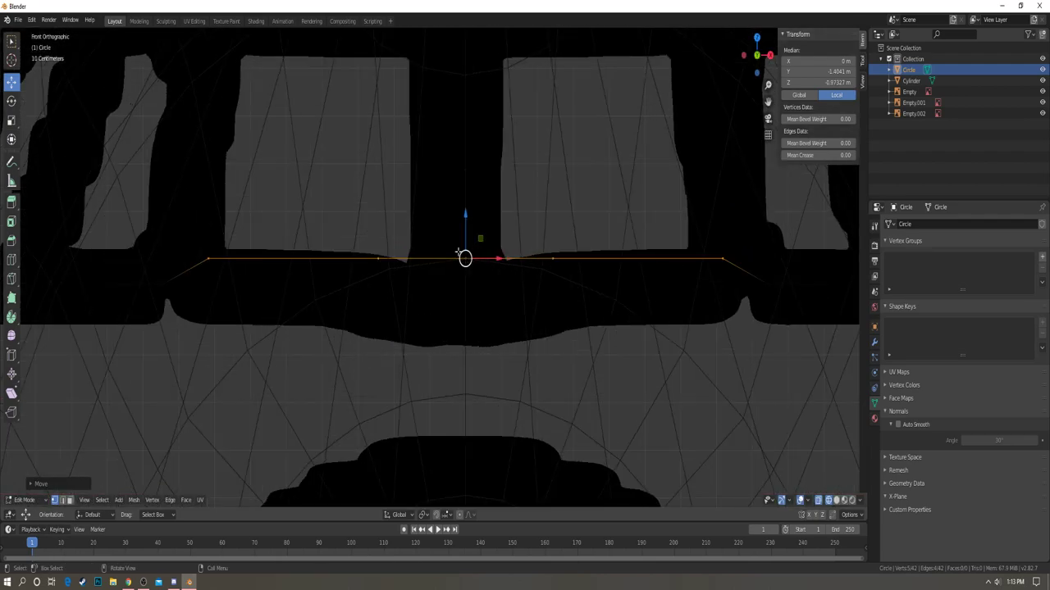
- Examine the lower window curve's front end from the side against the blueprint and the fuselage mesh
key(KP_3)
shift+middle_drag(344, 240, 443, 265)
scroll(361, 260, up, 4)
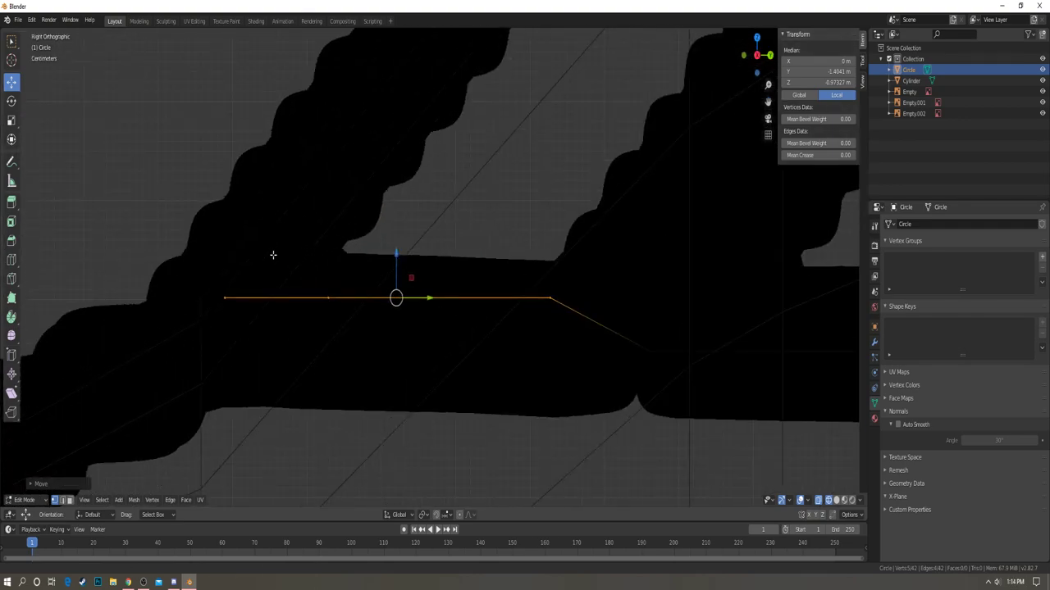
shift+middle_drag(273, 255, 534, 253)
scroll(520, 272, up, 6)
key(Tab)
key(a)
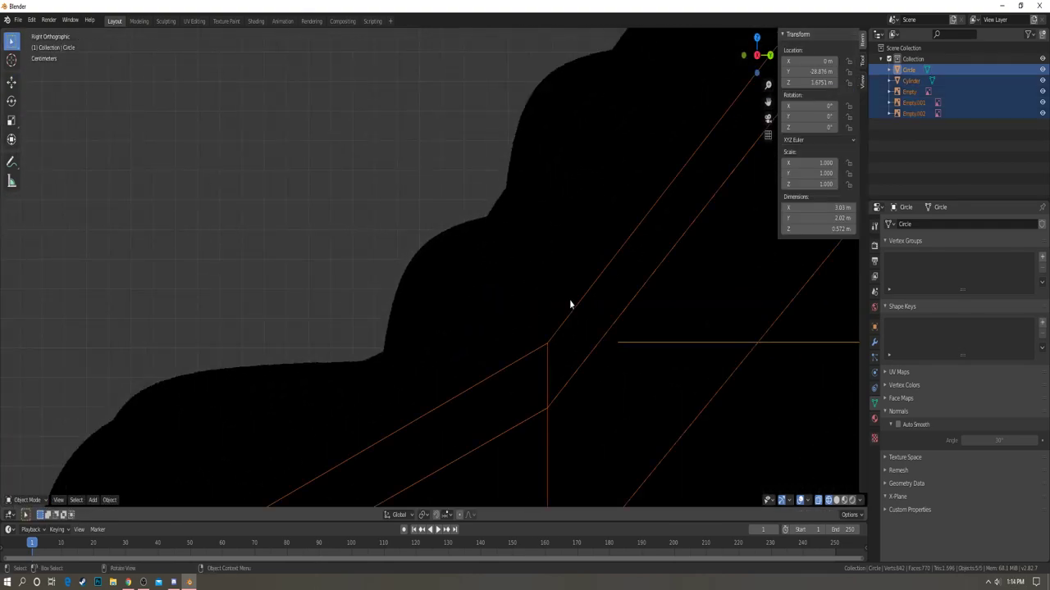
shift+middle_drag(569, 300, 447, 302)
scroll(448, 301, down, 2)
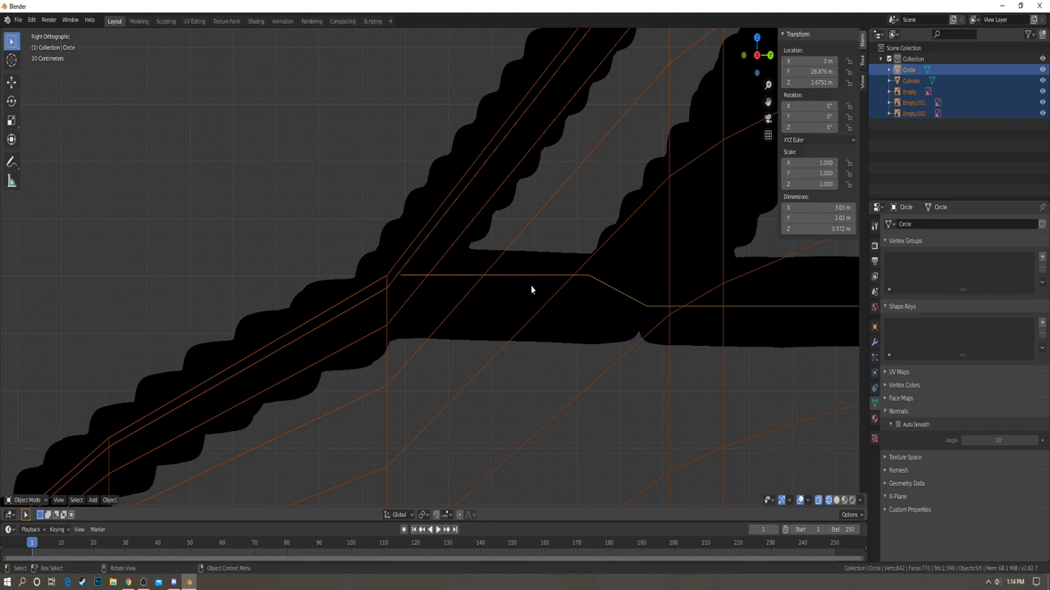
scroll(509, 296, down, 2)
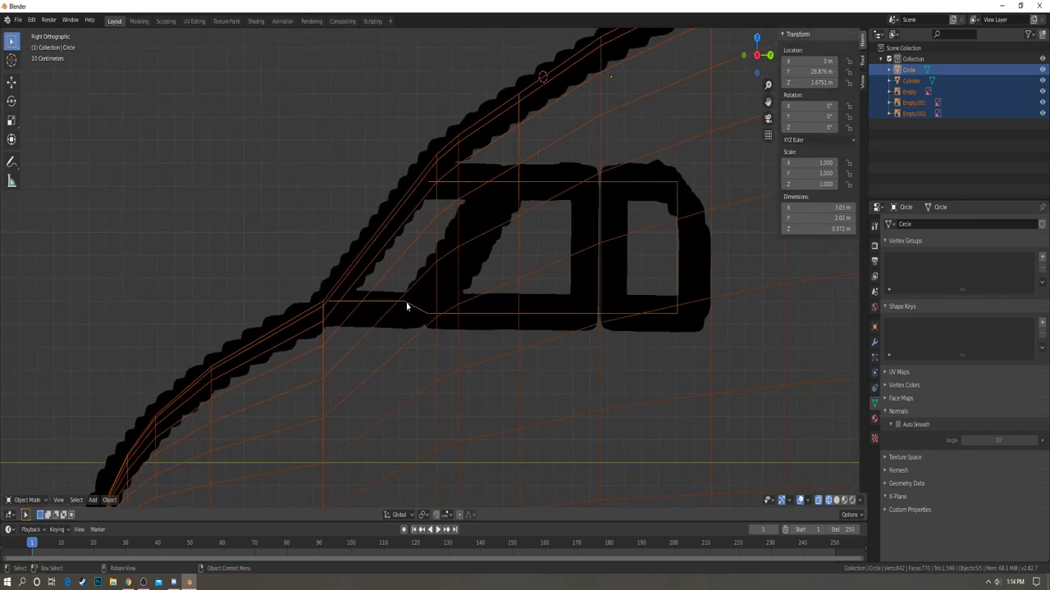
- Raise the pair of lower-curve vertices just behind the front section to the front section's height
click(407, 306)
click(407, 306)
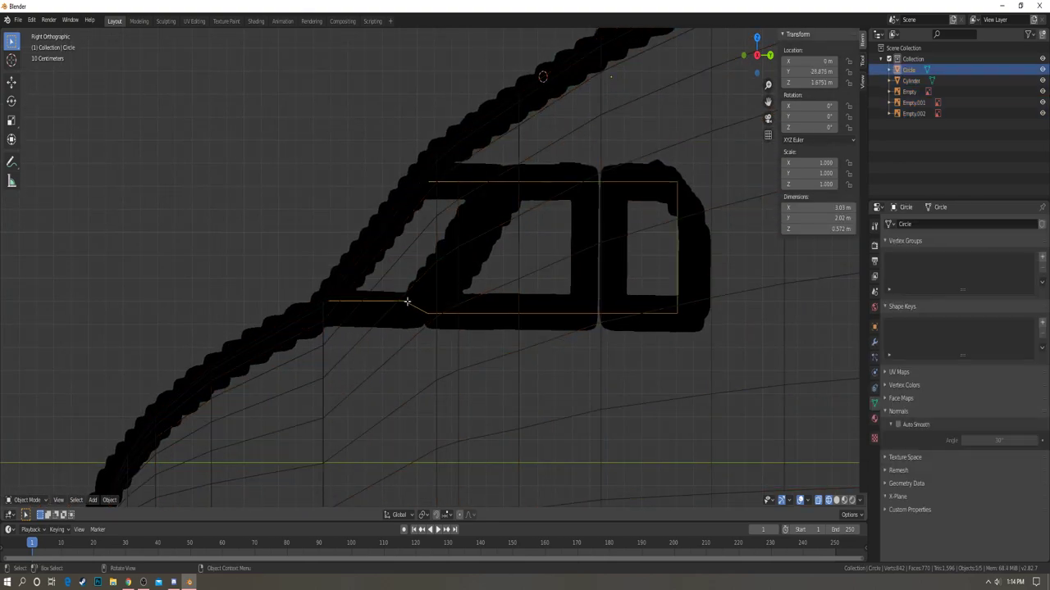
key(Tab)
drag(421, 305, 431, 278)
scroll(435, 305, up, 3)
key(a)
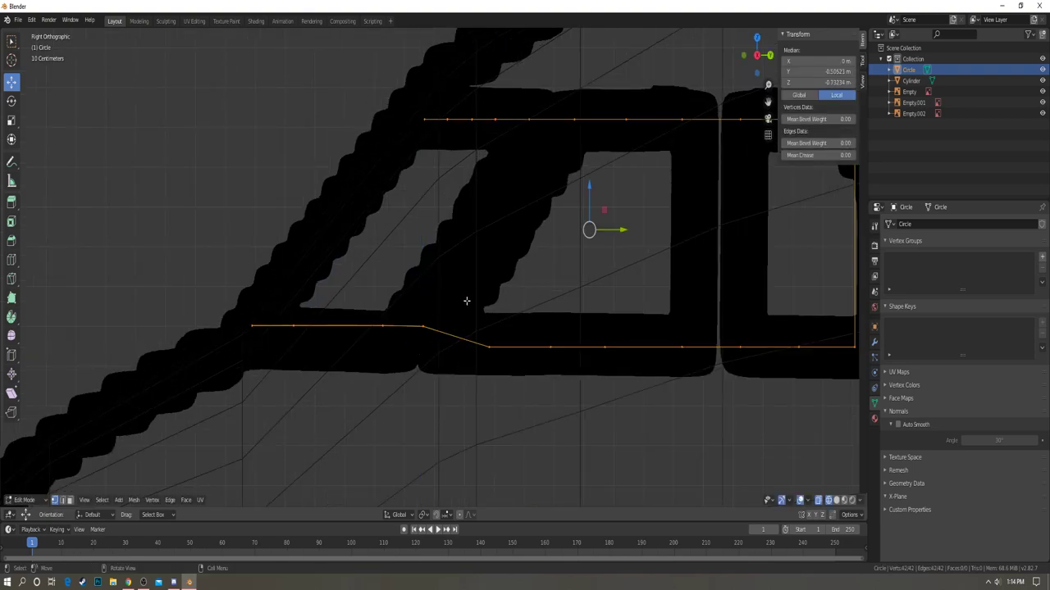
- Loop-cut the rear vertical edge of the window outline at its middle on both sides of the cockpit
scroll(449, 277, down, 4)
scroll(436, 263, down, 3)
scroll(440, 263, up, 3)
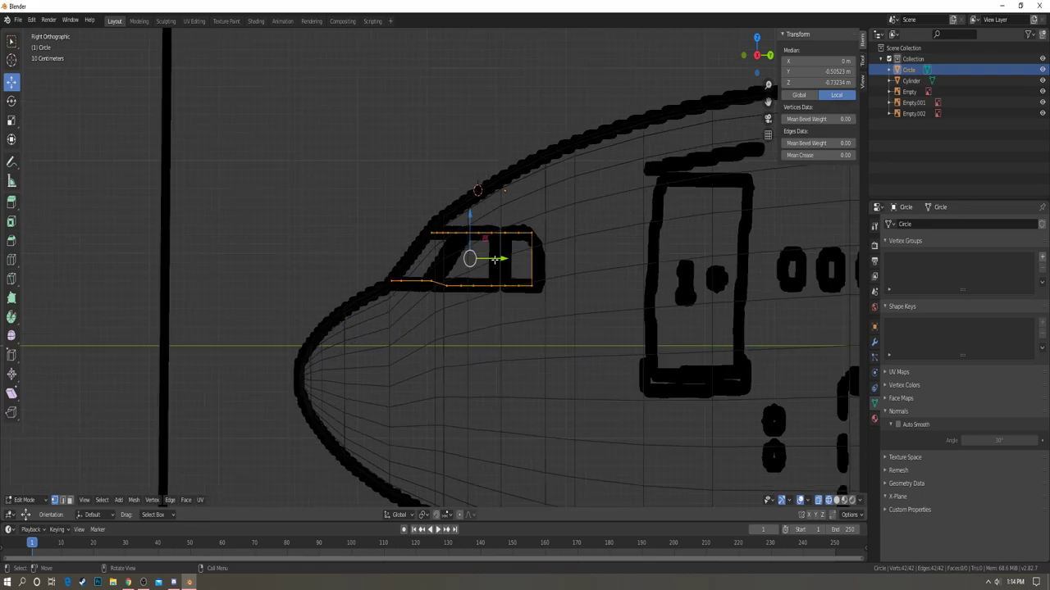
shift+middle_drag(620, 249, 504, 287)
scroll(503, 286, up, 5)
shift+middle_drag(448, 319, 564, 285)
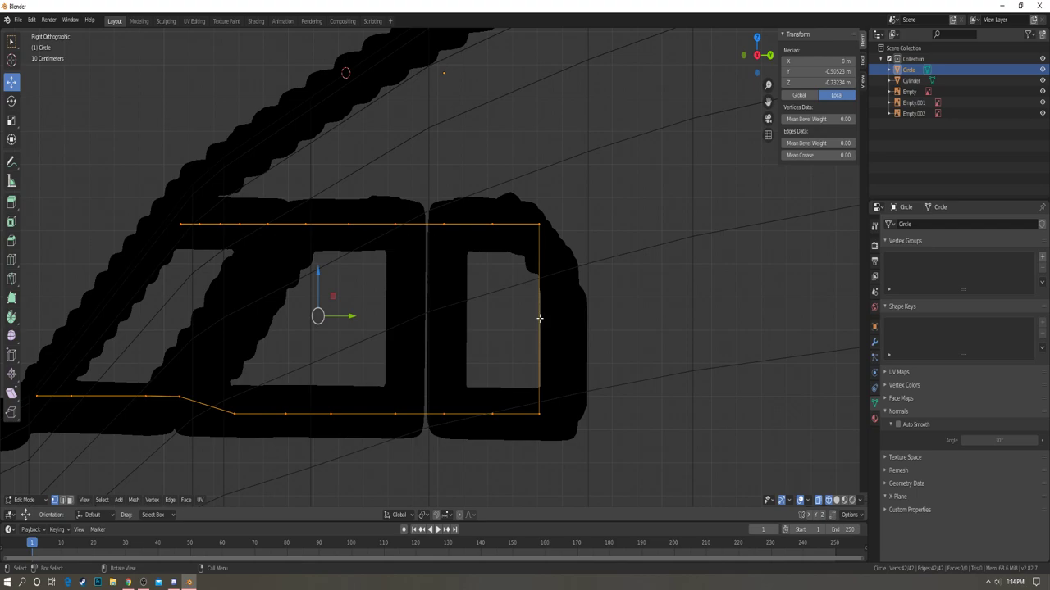
middle_drag(529, 313, 494, 279)
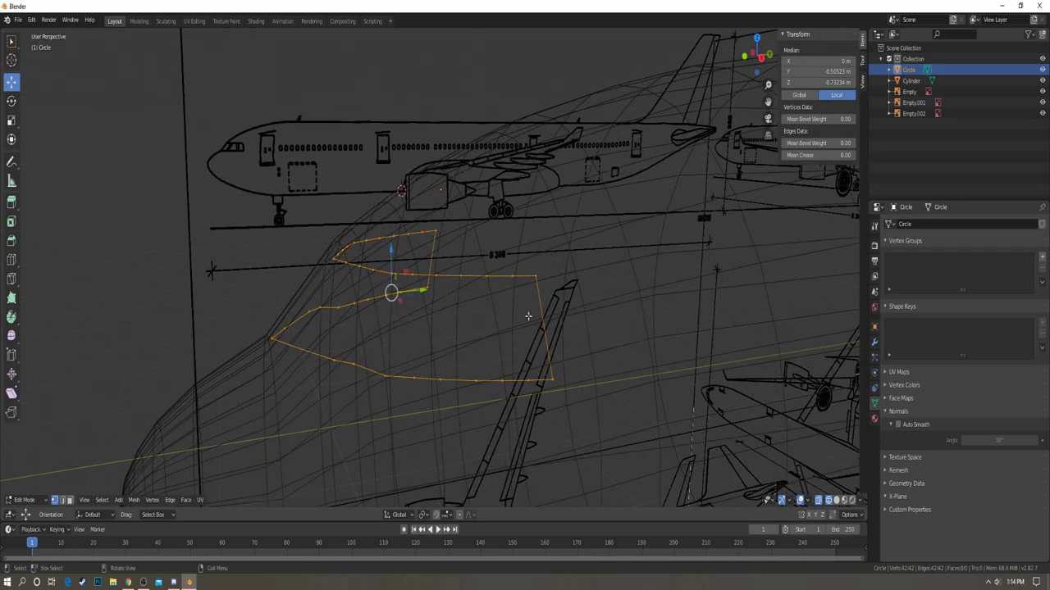
key(alt+a)
key(ctrl+r)
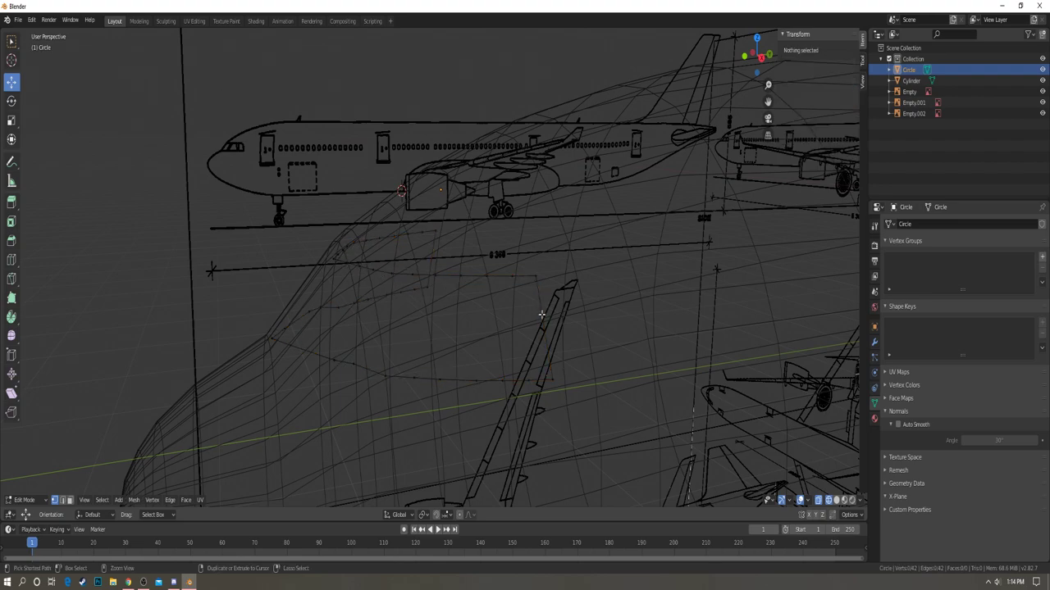
click(541, 316)
click(542, 317)
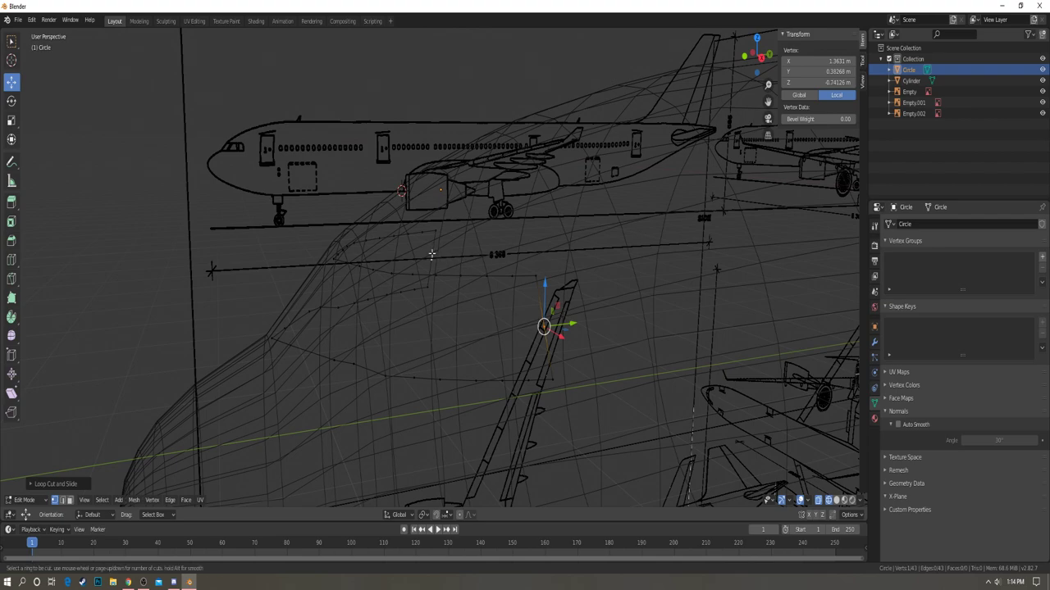
ctrl+right_click(432, 256)
click(473, 272)
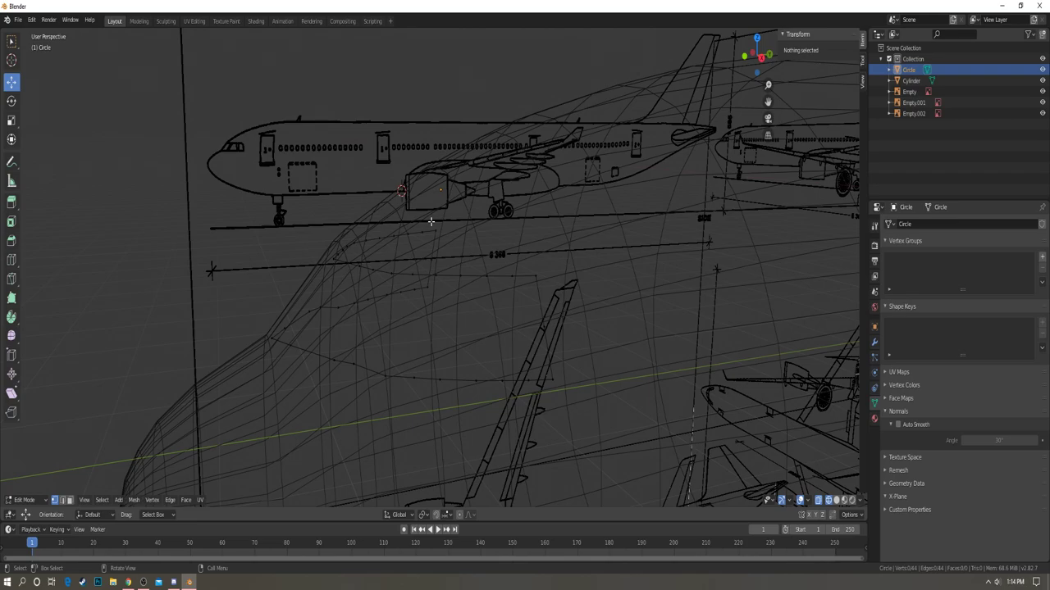
- Delete the upper rear corner vertex of the window outline on both sides
drag(430, 222, 446, 241)
shift+drag(523, 258, 547, 291)
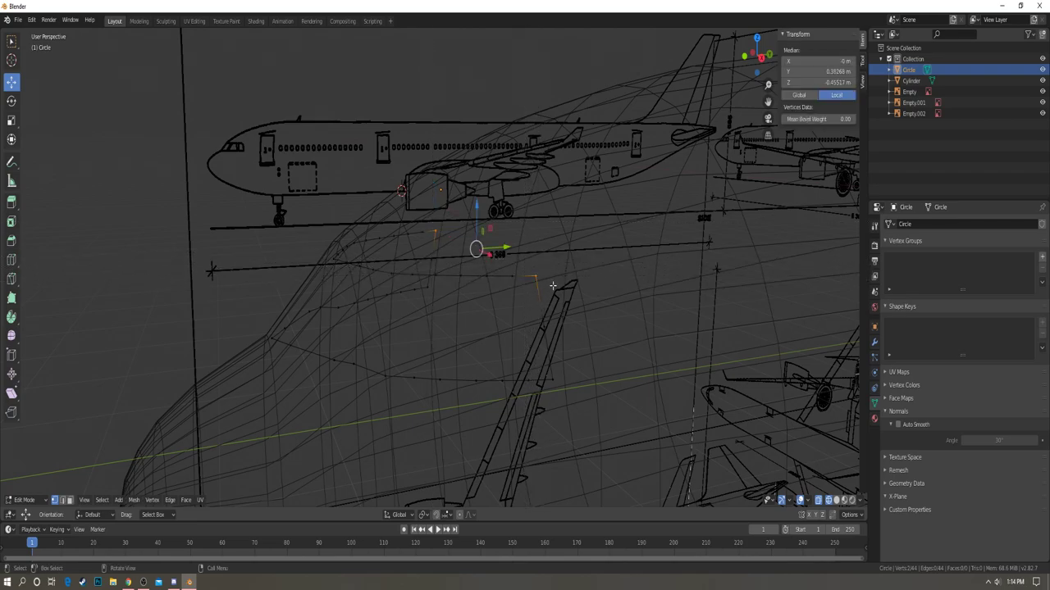
key(x)
click(550, 283)
middle_drag(550, 281, 517, 277)
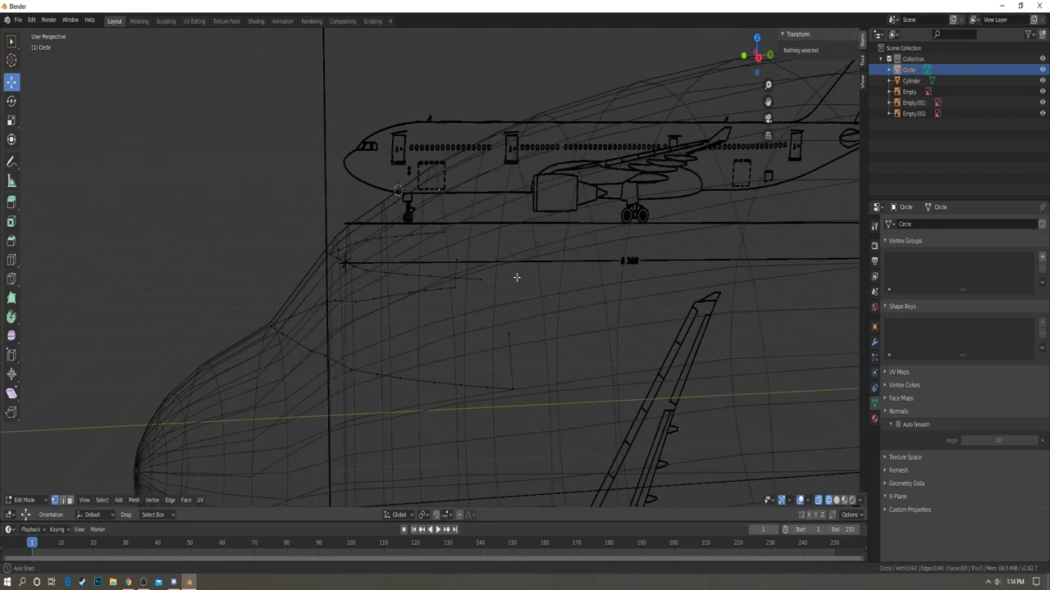
- Connect the open rear end of the upper curve to the rear edge's top vertex with a slanted edge on each side
key(c)
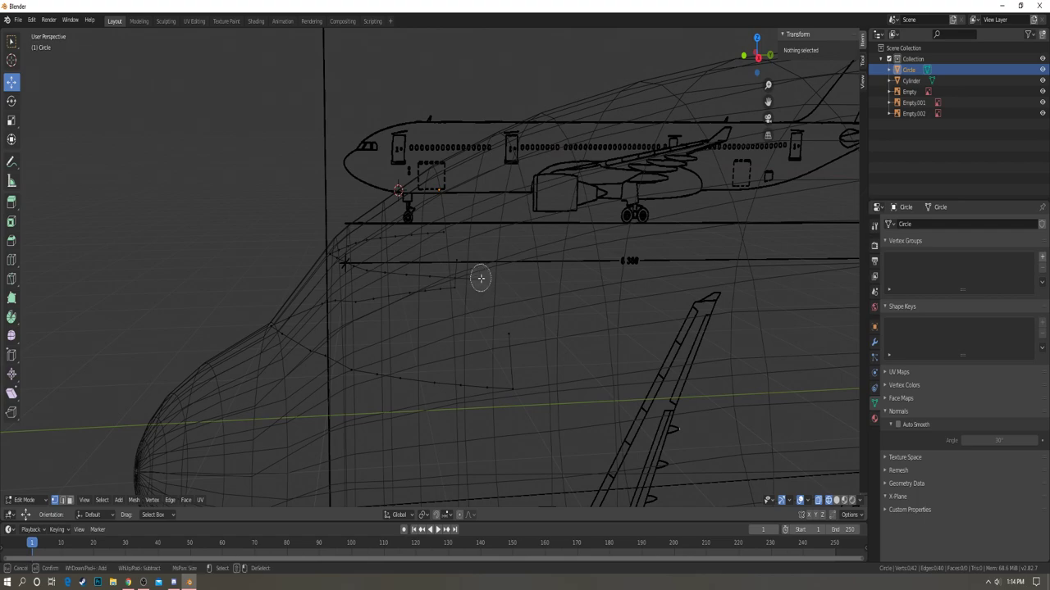
click(481, 277)
click(510, 333)
right_click(511, 333)
key(f)
key(a)
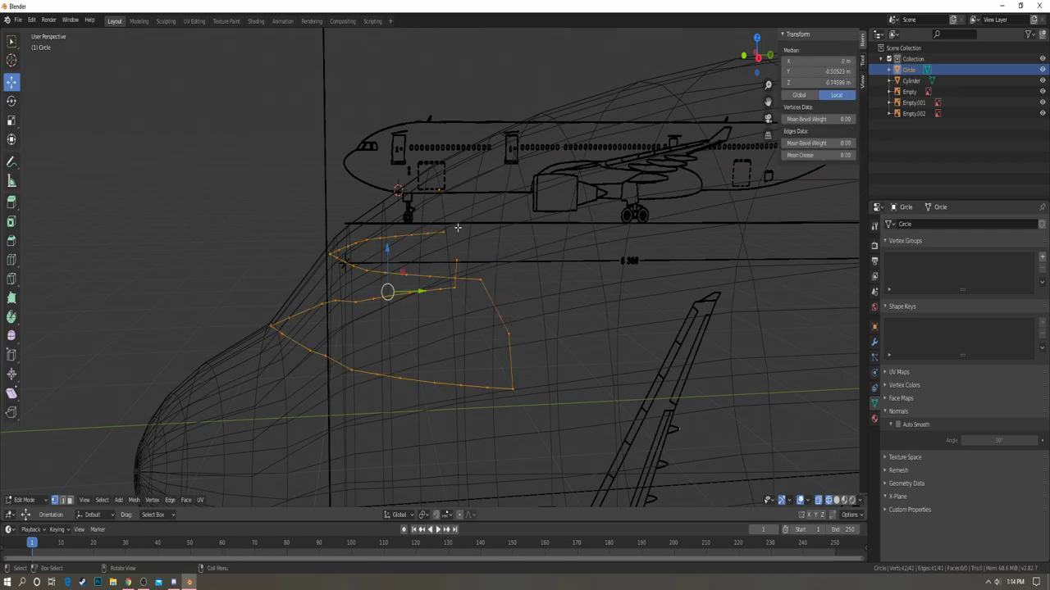
key(a)
middle_drag(457, 227, 451, 229)
key(c)
click(451, 229)
click(463, 249)
right_click(463, 249)
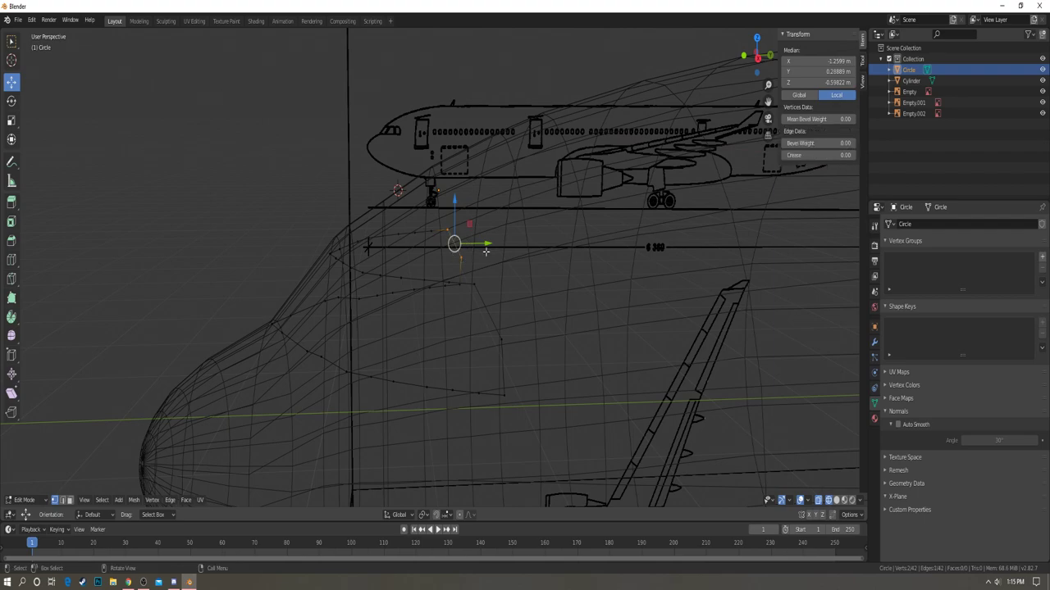
- Raise the top vertices of both rear edges along Z to about -0.63 m
click(458, 251)
shift+click(493, 336)
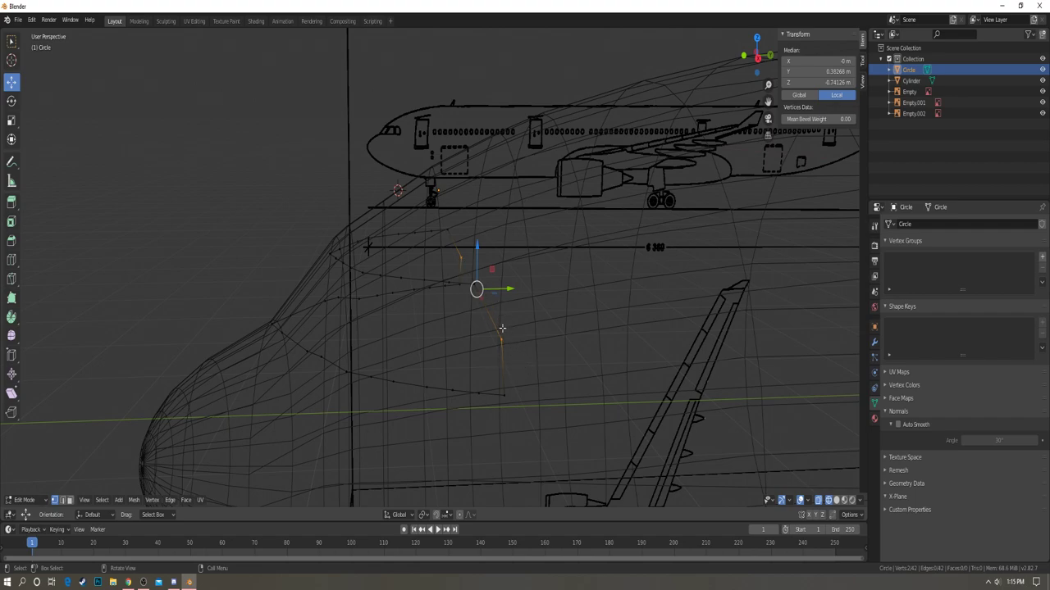
key(g)
key(z)
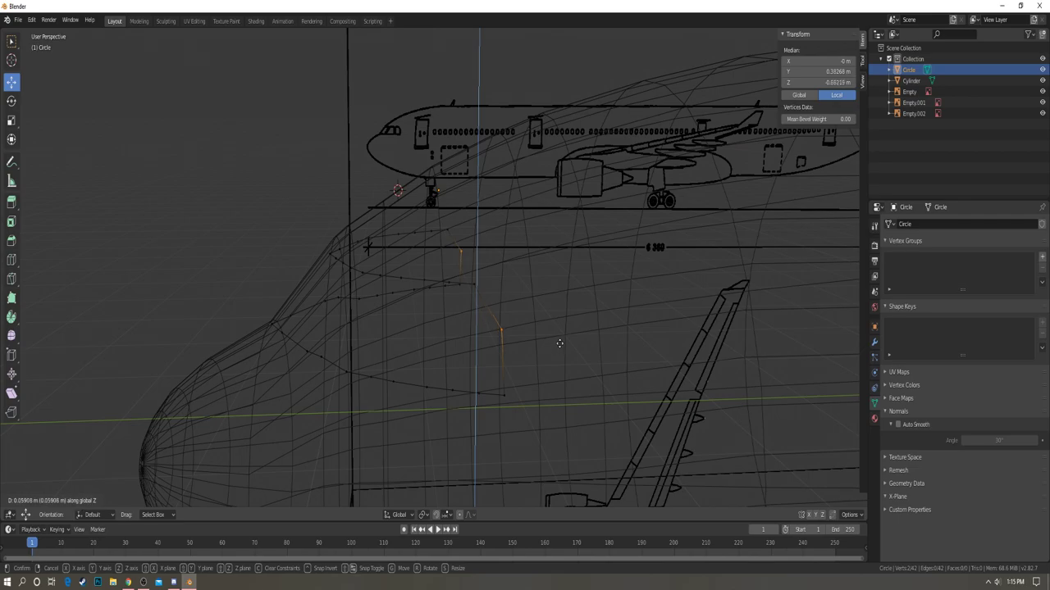
click(560, 336)
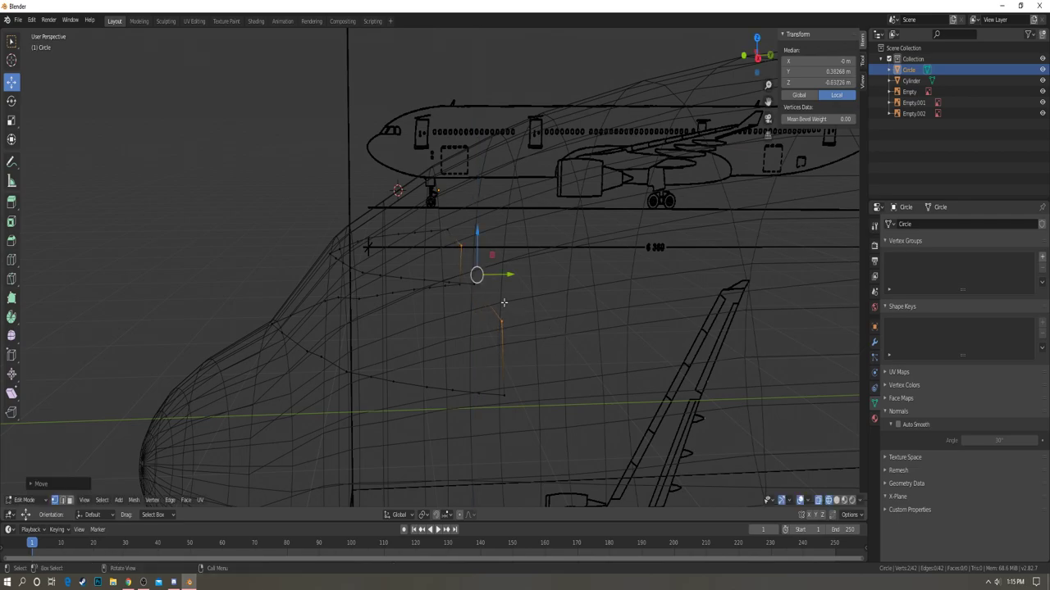
- Leave the window outline and open the Cylinder fuselage mesh for editing
mouse_move(504, 302)
middle_down()
mouse_move(497, 293)
mouse_move(491, 315)
mouse_move(682, 309)
mouse_move(694, 291)
mouse_move(444, 300)
mouse_move(463, 291)
mouse_move(606, 320)
mouse_move(492, 281)
mouse_move(581, 282)
mouse_move(536, 293)
mouse_move(500, 275)
mouse_move(492, 301)
mouse_move(546, 326)
mouse_move(469, 330)
mouse_move(492, 319)
mouse_move(395, 305)
mouse_move(492, 289)
middle_up()
key(a)
key(a)
key(KP_3)
scroll(463, 291, up, 6)
scroll(464, 291, down, 6)
scroll(459, 283, up, 2)
key(Tab)
click(410, 241)
key(Tab)
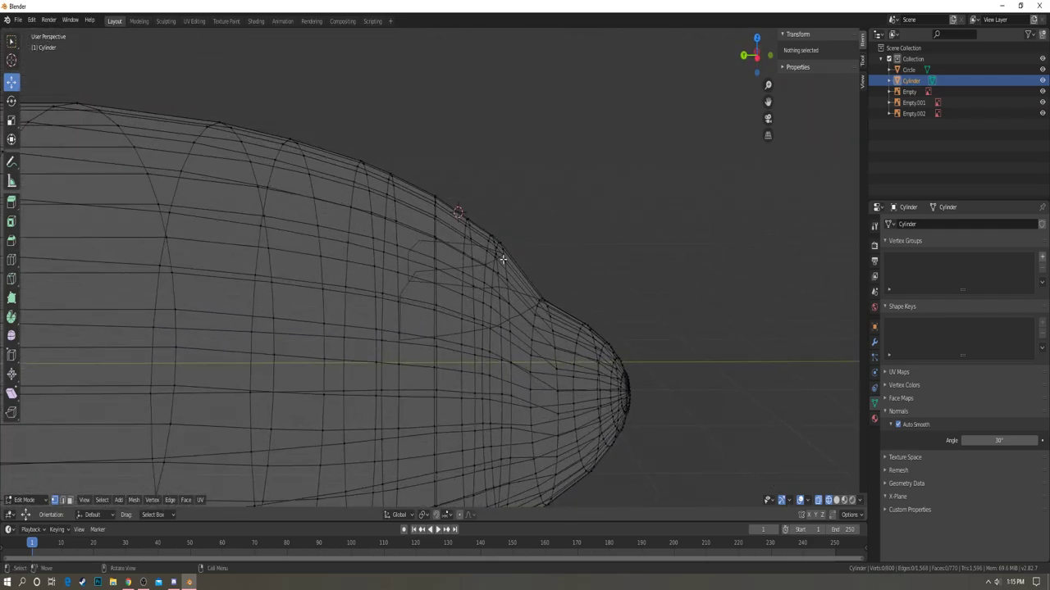
- Delete the fuselage faces that overlap the blueprint's cockpit windows on both sides of the nose, using the right side view
key(KP_3)
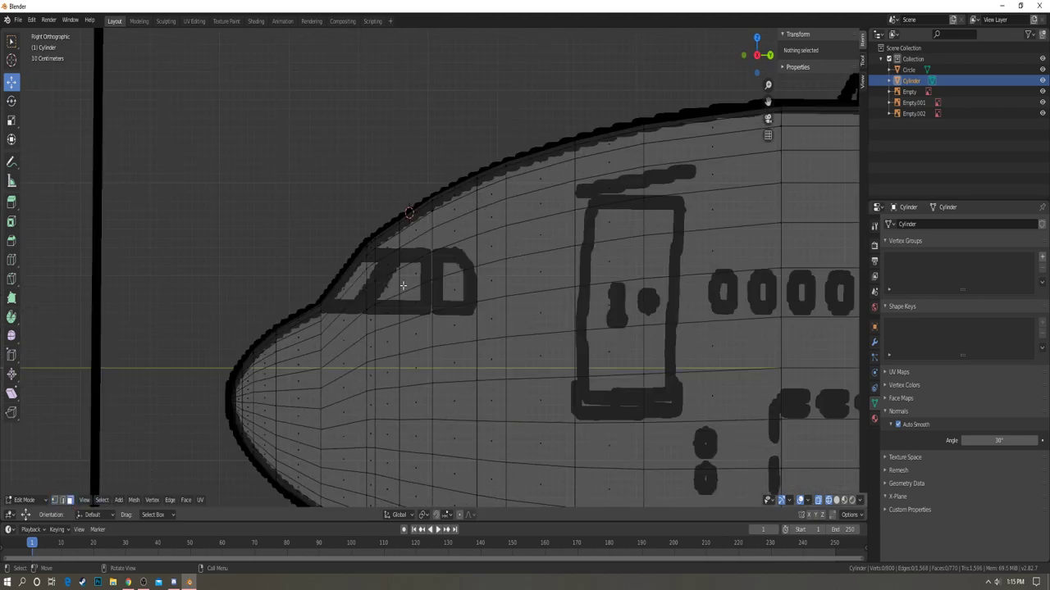
scroll(403, 286, up, 2)
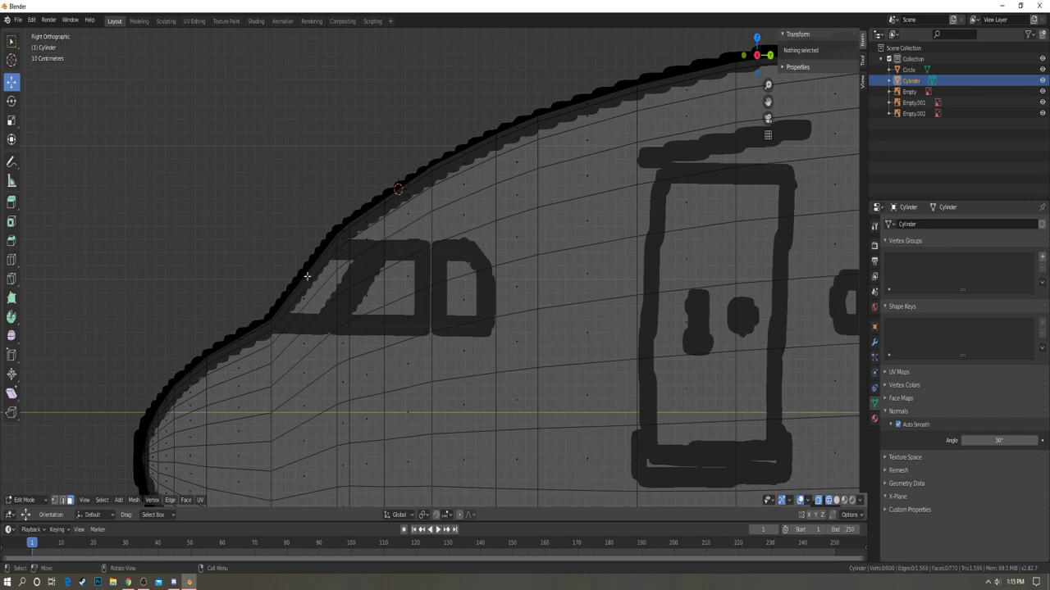
scroll(361, 283, up, 5)
shift+middle_drag(361, 284, 470, 252)
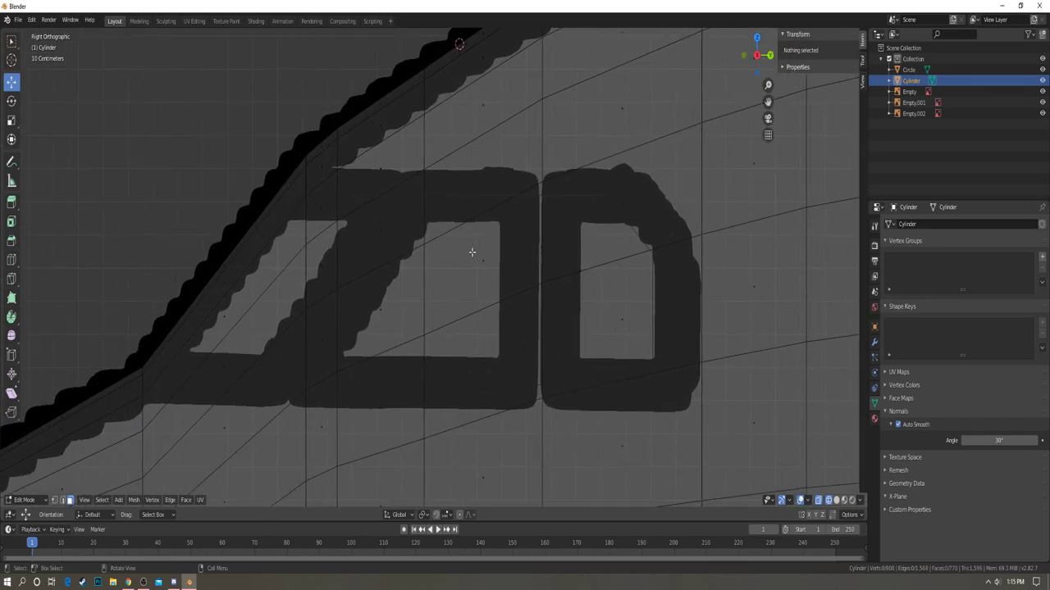
scroll(471, 253, down, 2)
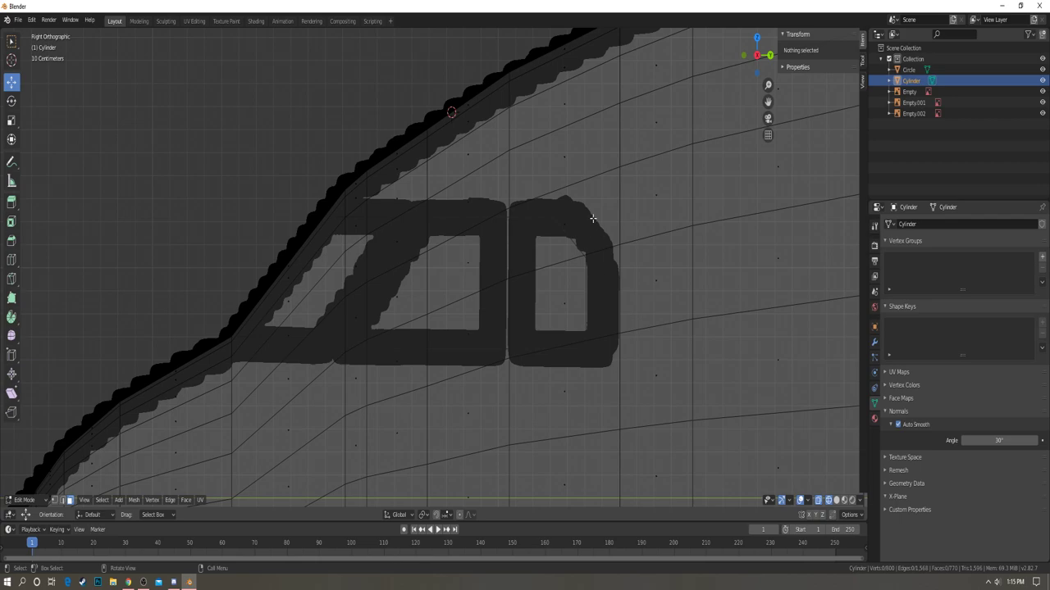
key(c)
mouse_move(286, 263)
mouse_down()
mouse_move(288, 330)
mouse_move(317, 334)
mouse_move(295, 361)
mouse_move(358, 311)
mouse_move(353, 205)
mouse_move(354, 228)
mouse_move(404, 247)
mouse_move(435, 242)
mouse_move(391, 215)
mouse_move(405, 244)
mouse_up()
right_click(429, 259)
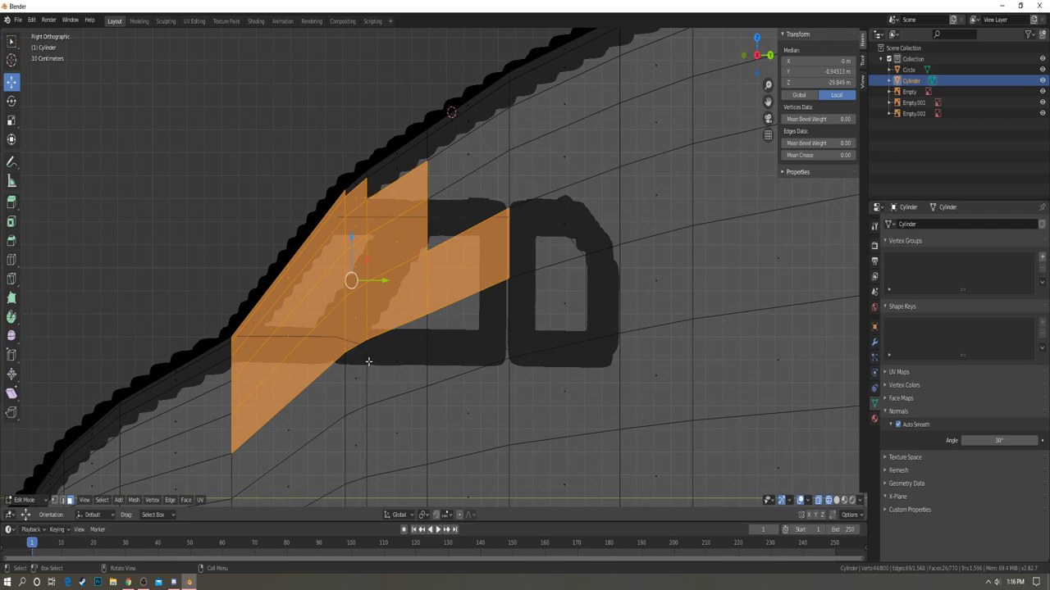
key(c)
mouse_move(356, 368)
mouse_down()
mouse_move(405, 356)
mouse_move(382, 358)
mouse_up()
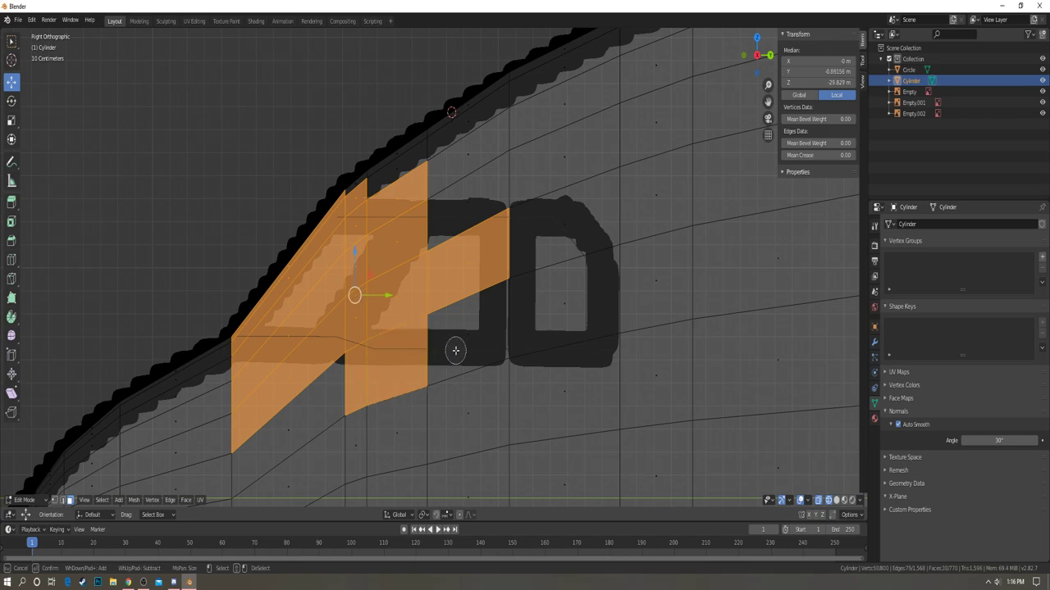
mouse_move(455, 351)
mouse_down()
mouse_move(469, 328)
mouse_move(451, 218)
mouse_move(468, 206)
mouse_up()
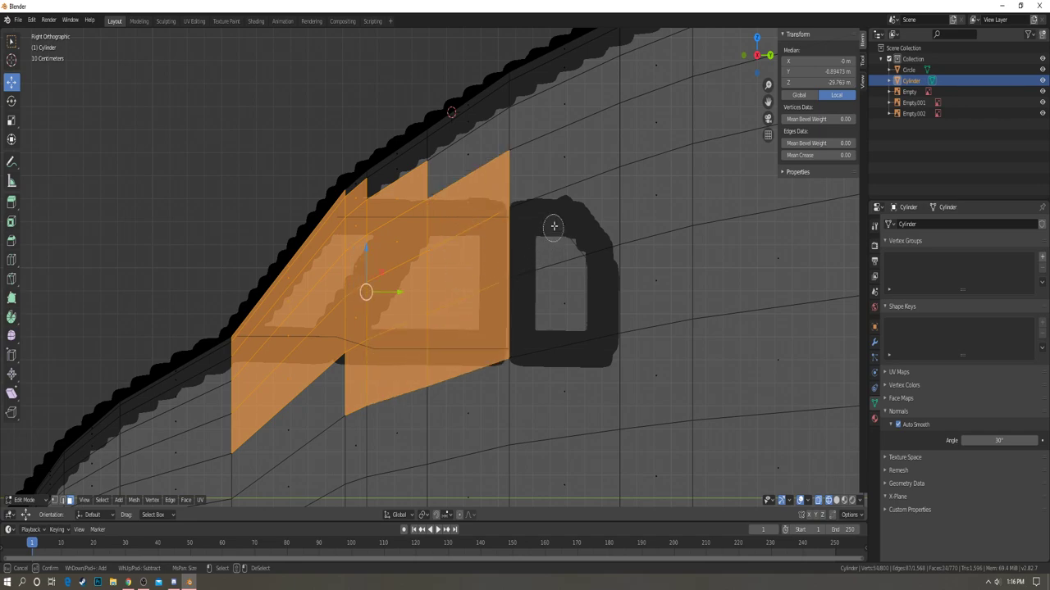
drag(553, 225, 566, 378)
key(Escape)
scroll(499, 284, down, 4)
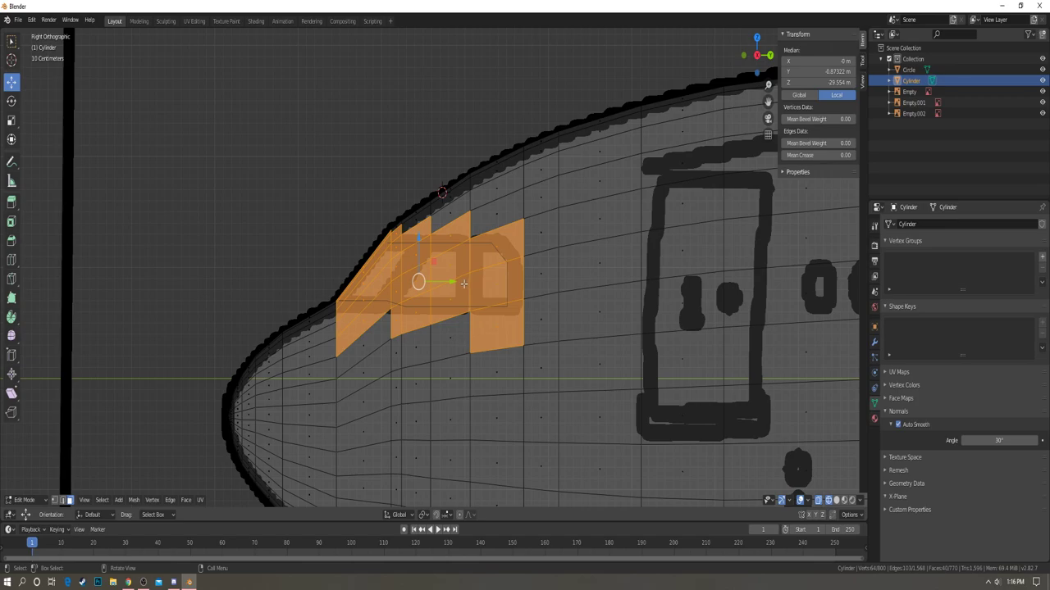
key(x)
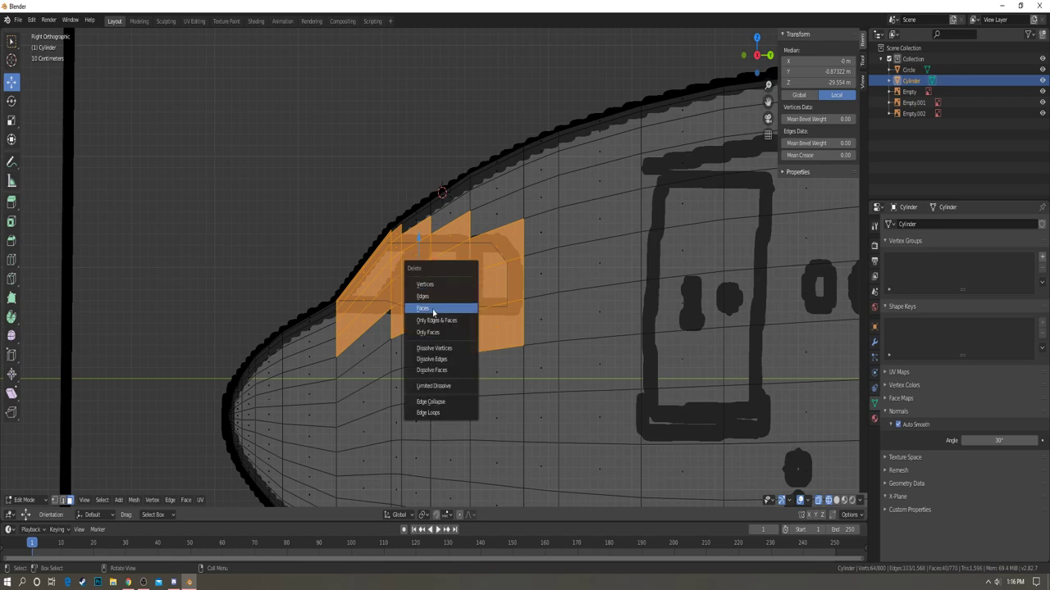
click(426, 309)
- Join the Circle window outline into the Cylinder fuselage as one object
middle_drag(428, 309, 552, 284)
scroll(513, 305, down, 5)
scroll(397, 288, up, 6)
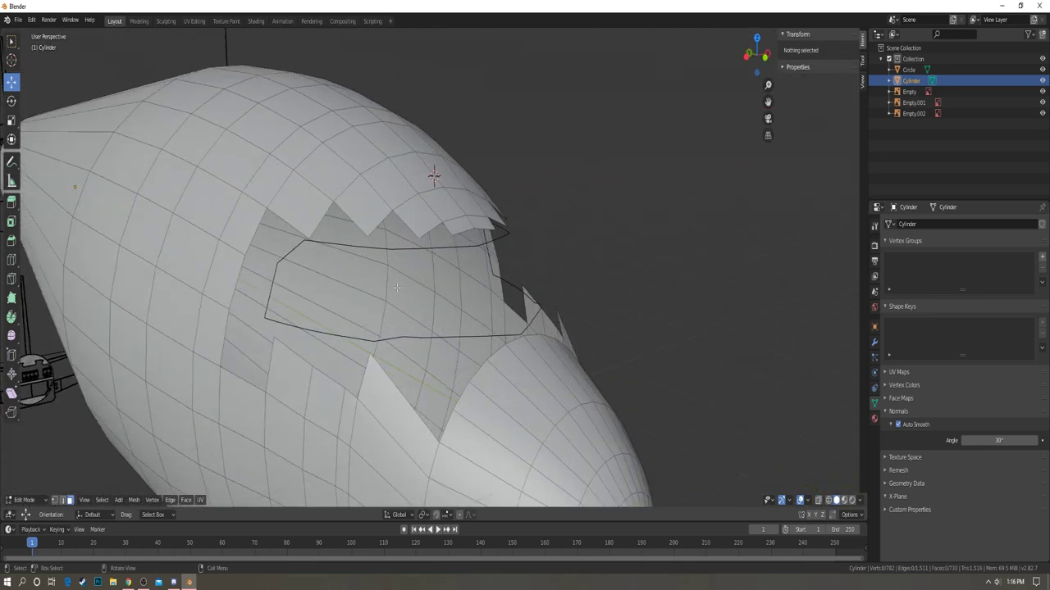
middle_drag(318, 240, 364, 258)
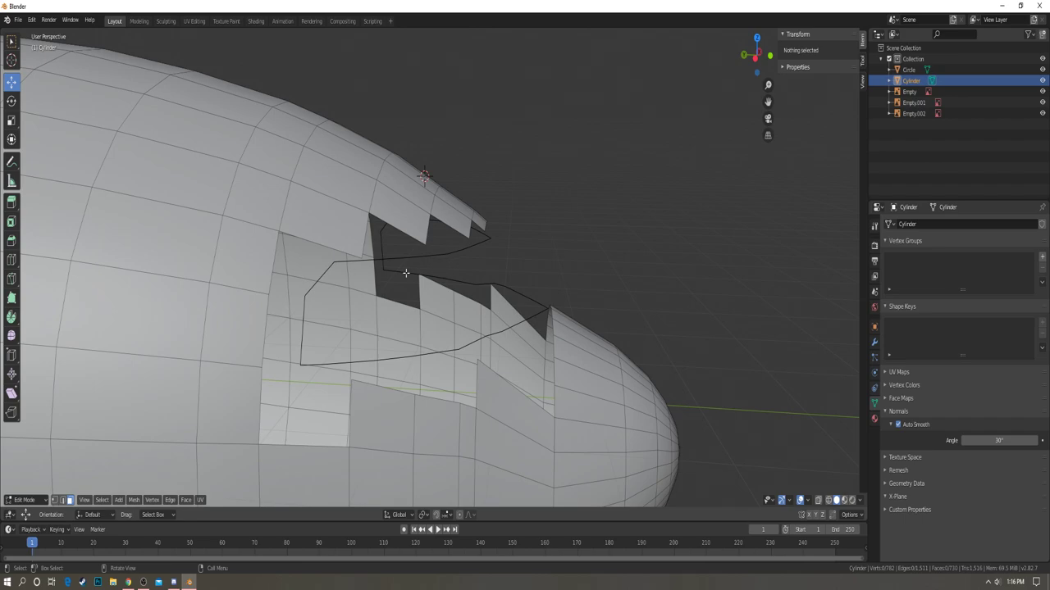
scroll(469, 334, down, 5)
middle_drag(469, 334, 446, 261)
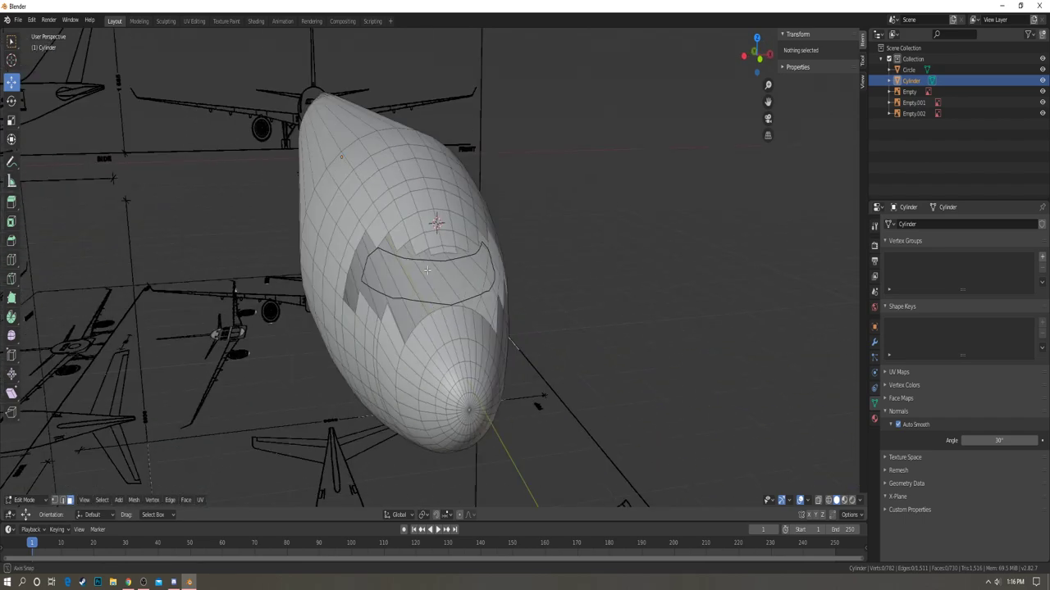
key(Tab)
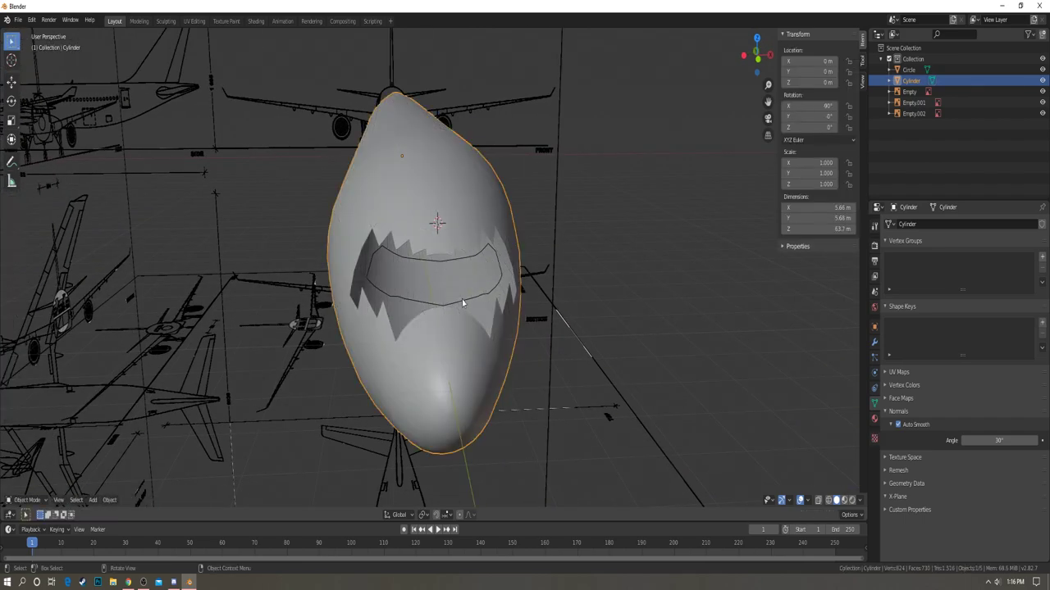
click(474, 302)
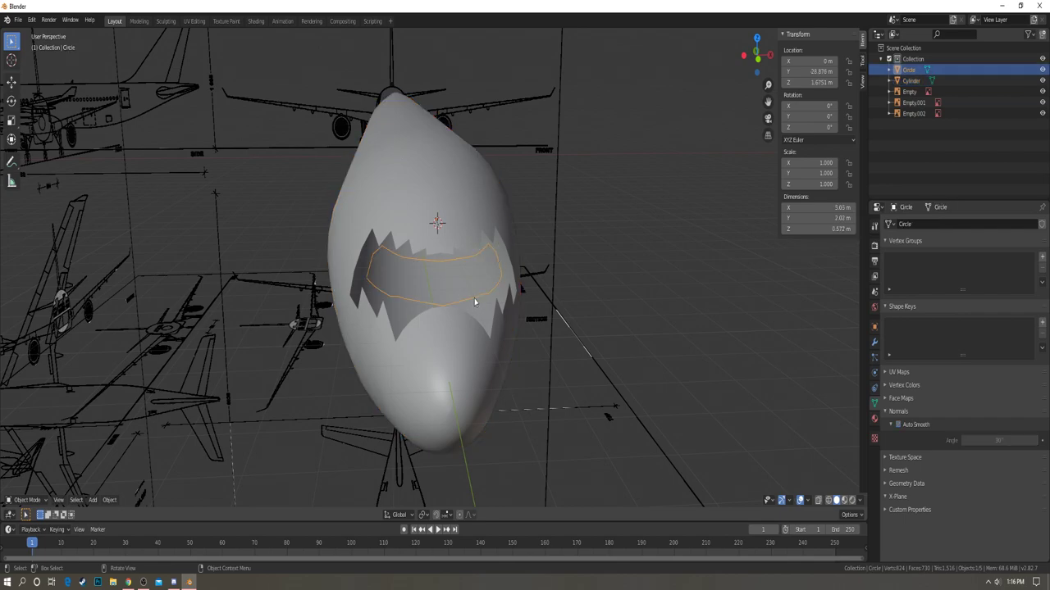
shift+click(447, 367)
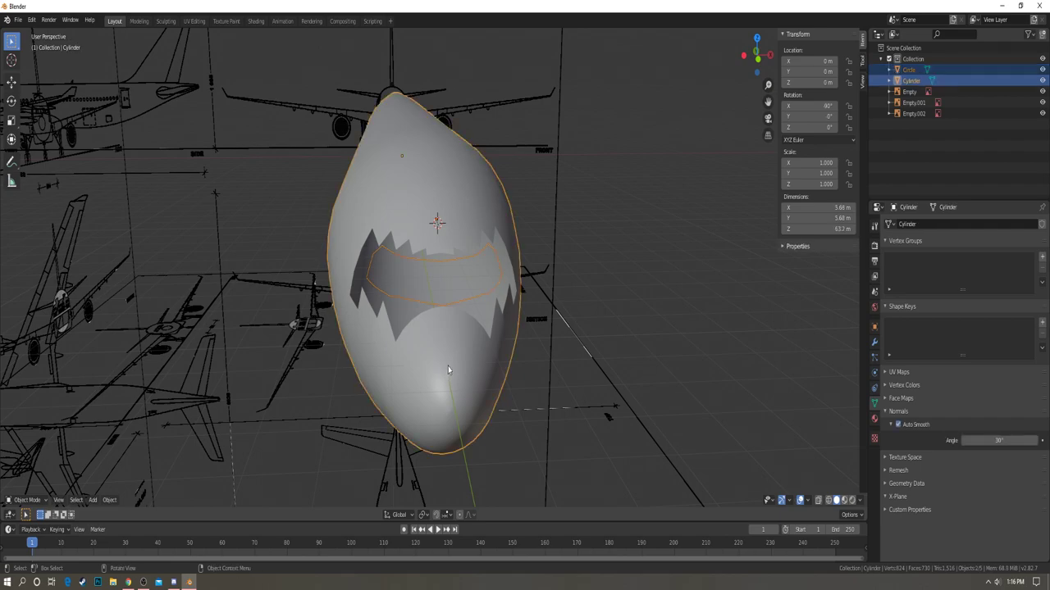
key(ctrl+j)
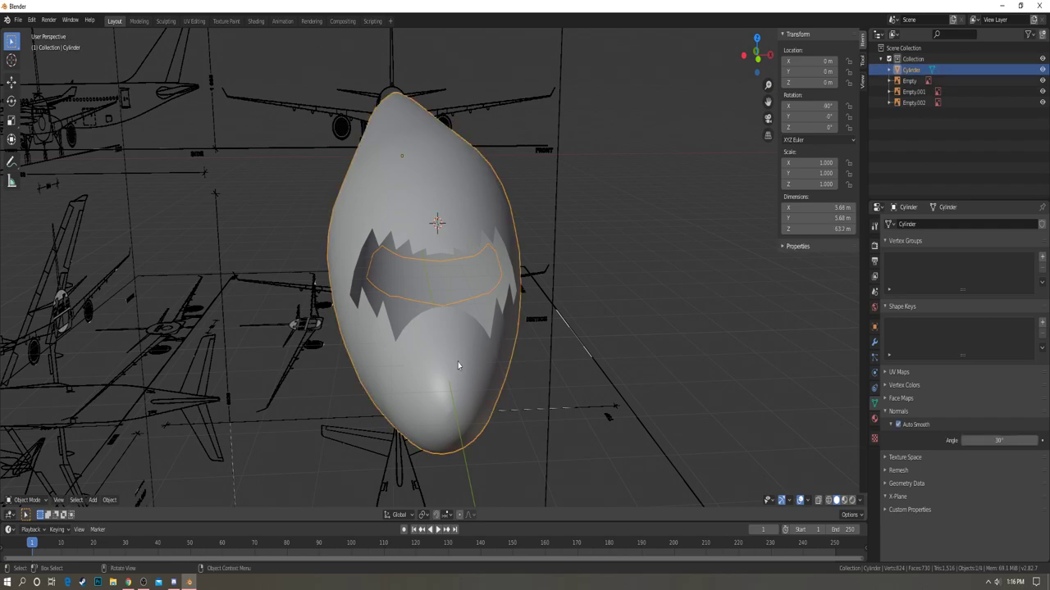
- Fill a face between the window outline's lower centre and the nose edge on the negative-X side
key(Tab)
middle_drag(458, 365, 140, 496)
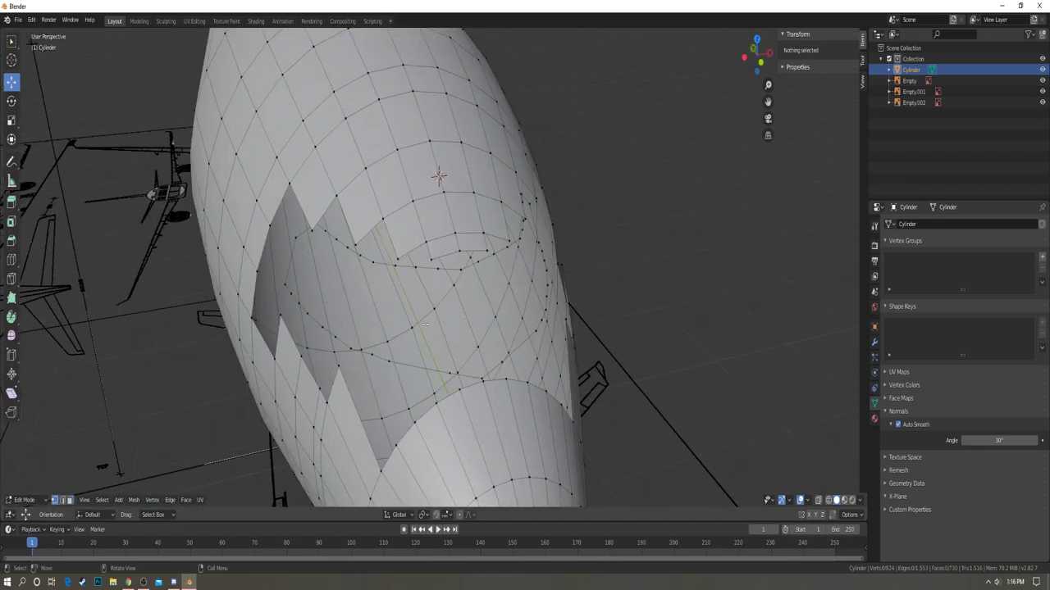
middle_drag(424, 325, 486, 336)
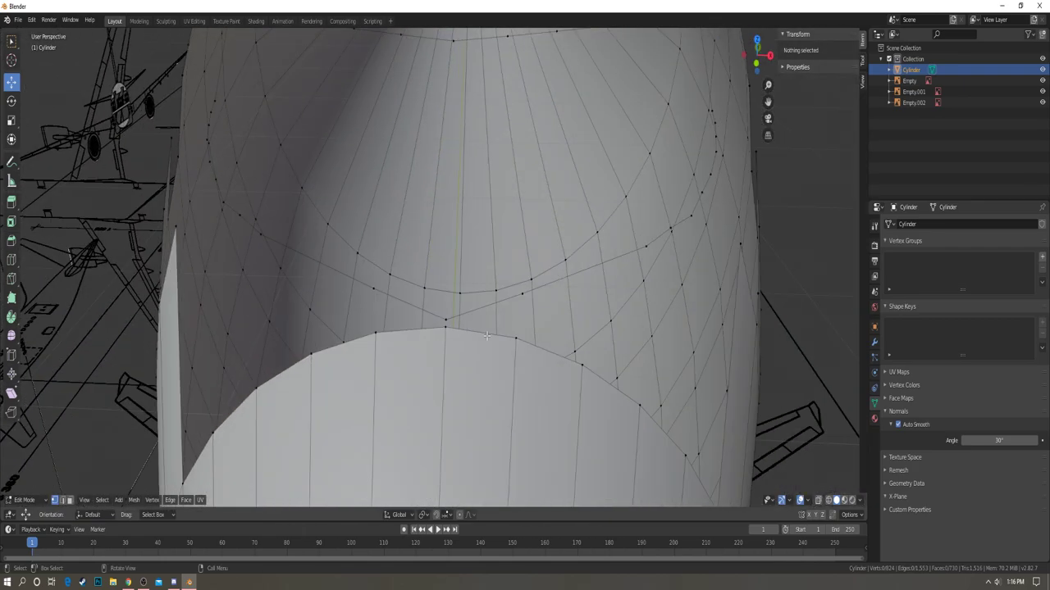
shift+click(373, 289)
shift+click(376, 332)
shift+click(445, 328)
shift+click(446, 319)
key(f)
key(a)
key(a)
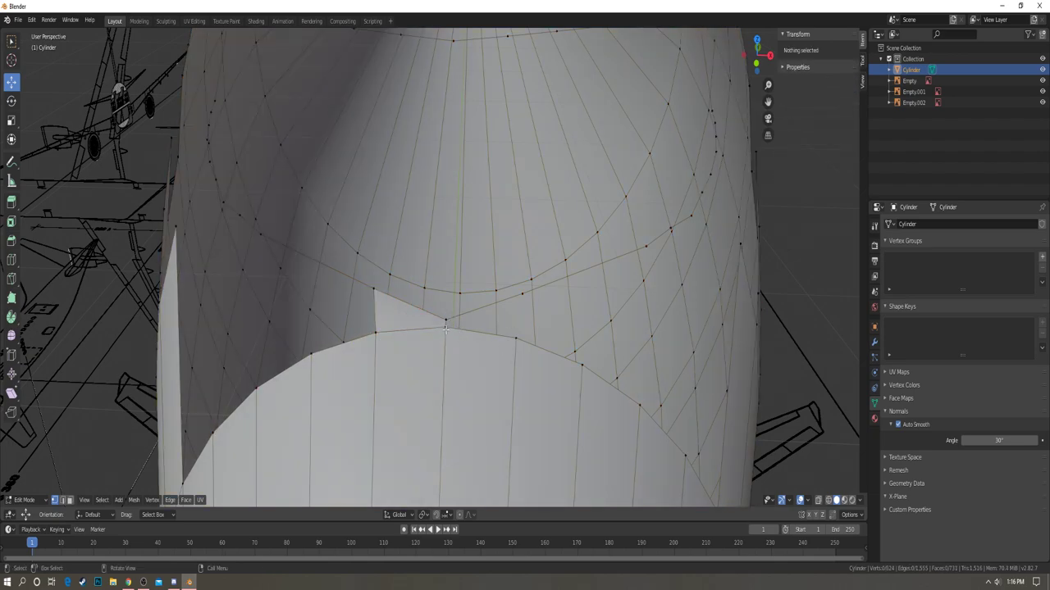
- Fill the matching face beside the outline's lower centre on the positive-X side
shift+click(447, 319)
shift+click(445, 329)
shift+click(516, 337)
shift+click(524, 296)
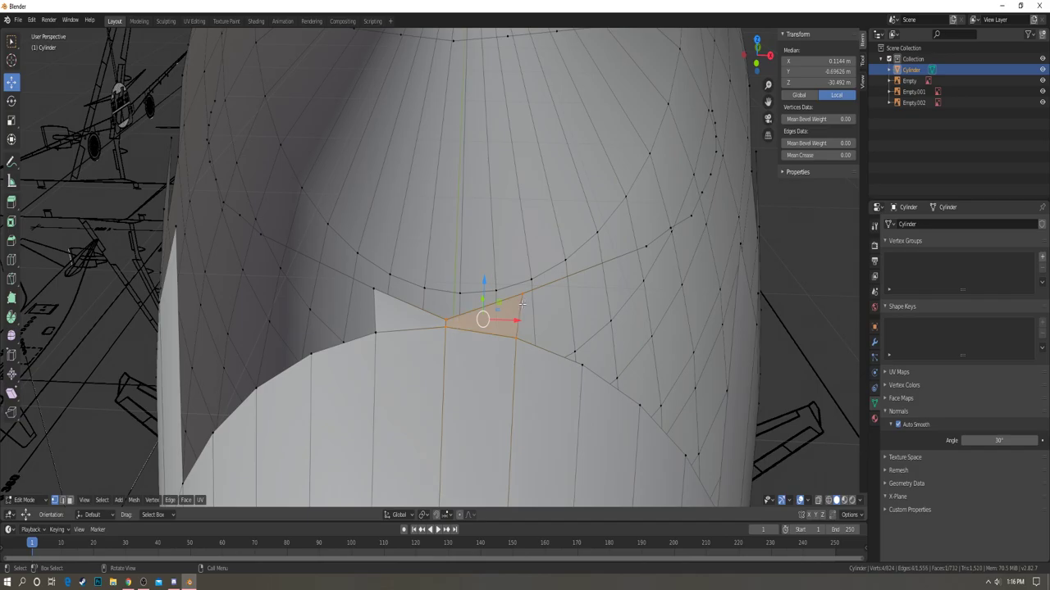
key(a)
key(a)
- Add a midpoint vertex with Loop Cut to the next lower outline edge on each side of the nose
scroll(522, 305, down, 4)
middle_drag(566, 283, 435, 321)
scroll(603, 311, up, 3)
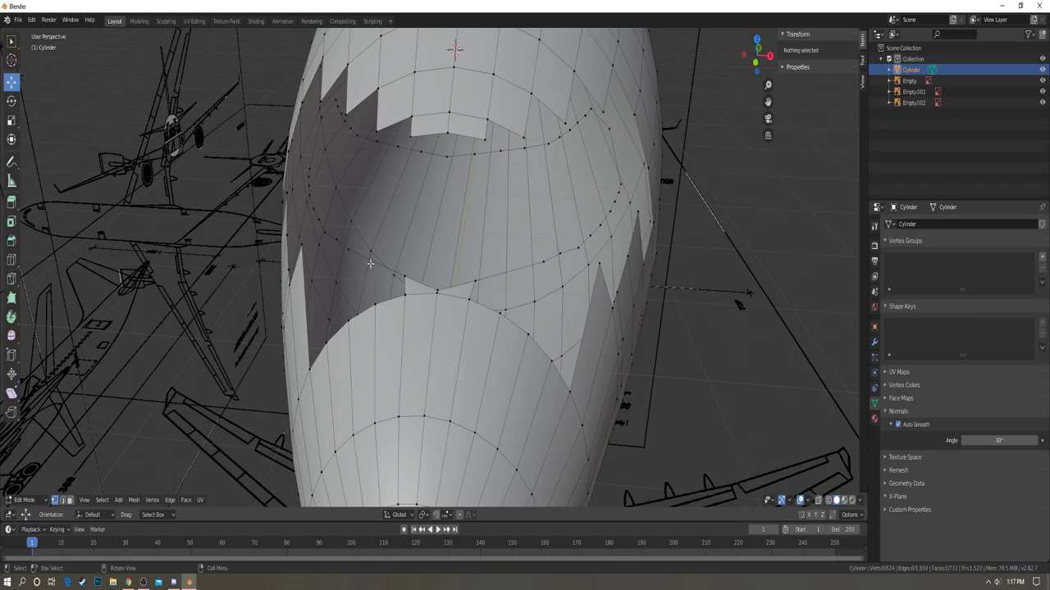
middle_drag(372, 261, 383, 284)
key(ctrl+r)
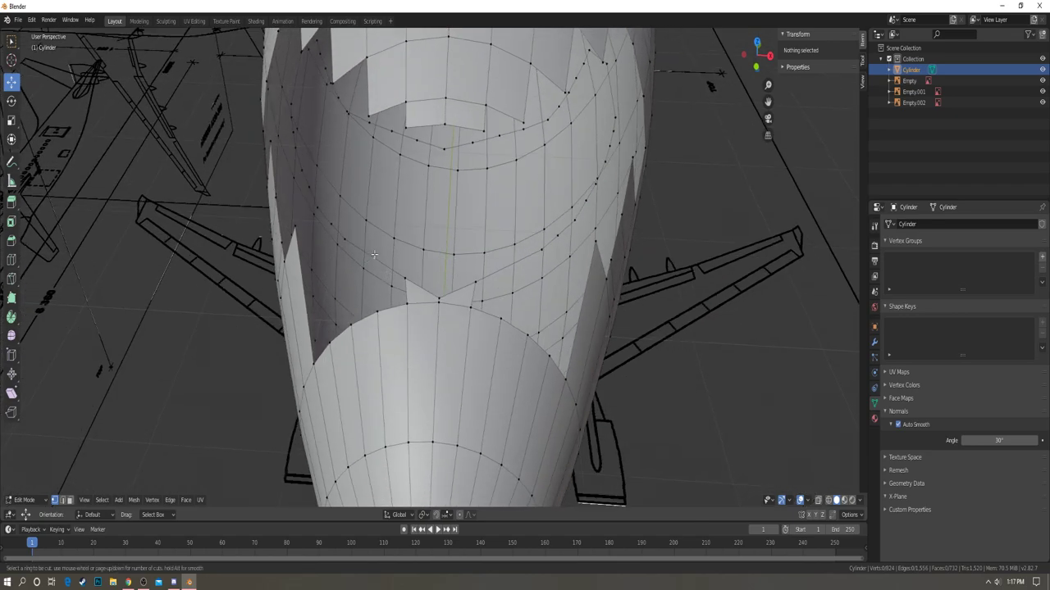
click(375, 258)
right_click(376, 257)
key(ctrl+r)
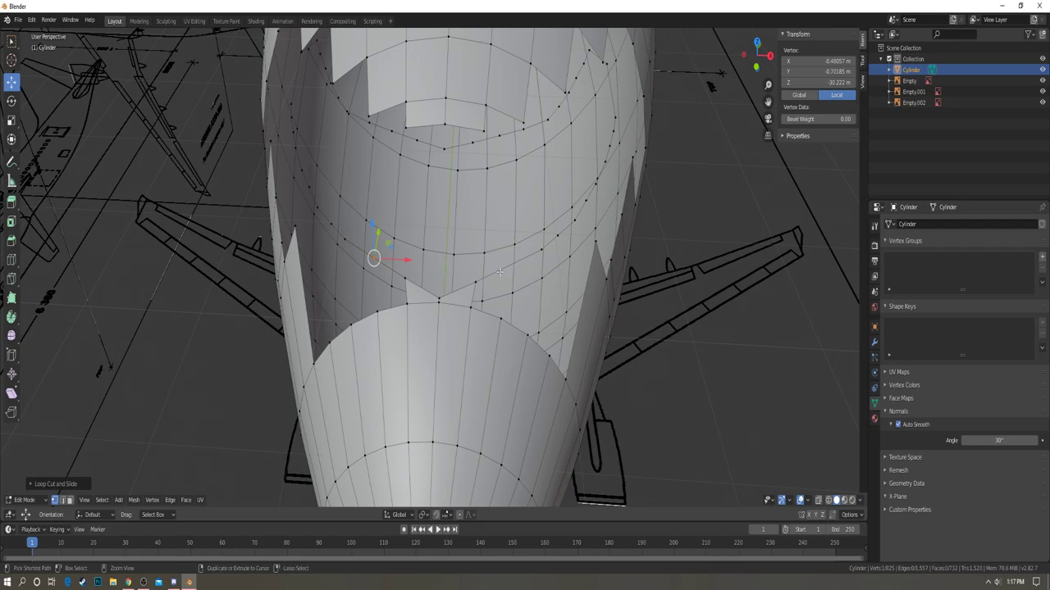
click(511, 265)
right_click(511, 265)
key(a)
key(alt+a)
- Fill the next face outward between the lower outline and the nose edge on the negative-X side
middle_drag(428, 291, 374, 268)
key(c)
drag(371, 269, 408, 283)
right_click(408, 281)
key(f)
key(a)
key(a)
- Fill the next two faces outward between the lower outline and the nose edge on the positive-X side
key(c)
mouse_move(486, 284)
mouse_down()
mouse_move(497, 274)
mouse_move(502, 289)
mouse_up()
right_click(502, 287)
key(f)
key(a)
key(a)
mouse_move(514, 279)
middle_down()
mouse_move(491, 276)
mouse_move(500, 280)
middle_up()
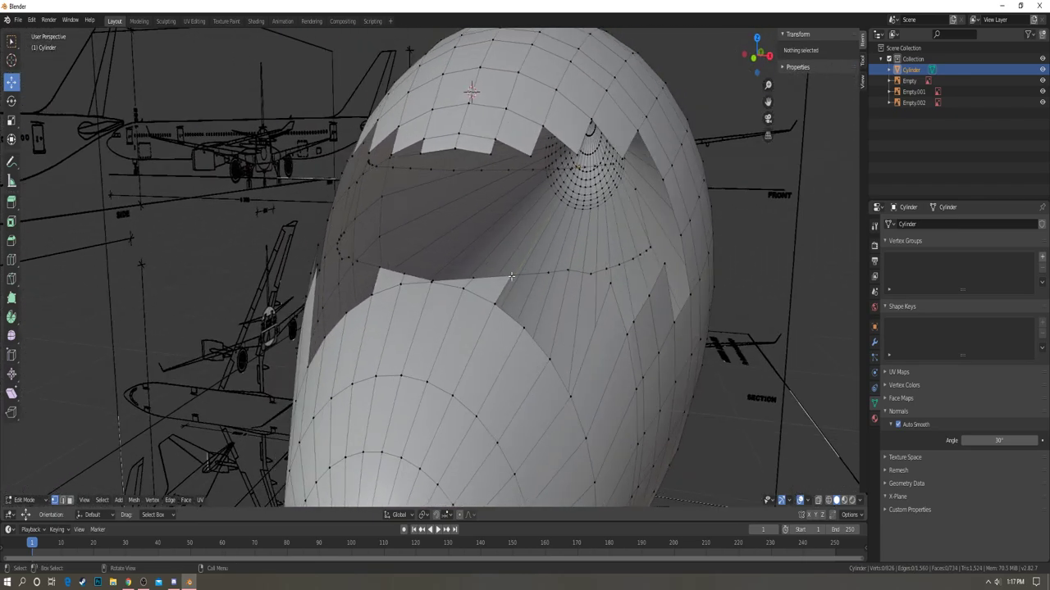
click(503, 282)
key(a)
key(a)
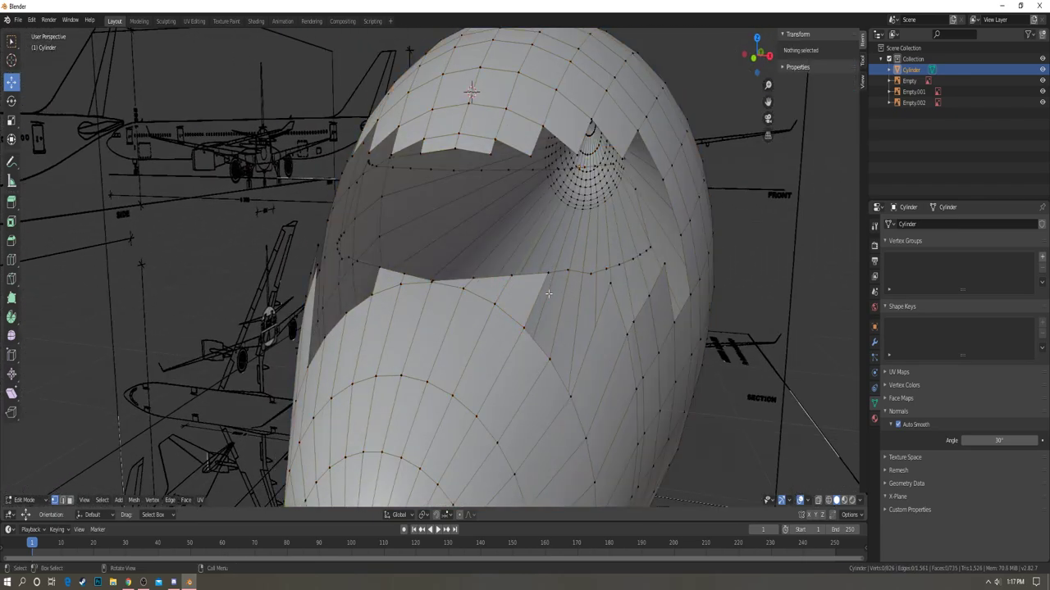
- Fill one more face along the lower outline on the positive-X side, using the following outline and nose-edge vertices
key(c)
mouse_move(548, 277)
mouse_down()
mouse_move(526, 327)
mouse_move(548, 358)
mouse_up()
right_click(557, 283)
key(c)
click(565, 273)
right_click(564, 273)
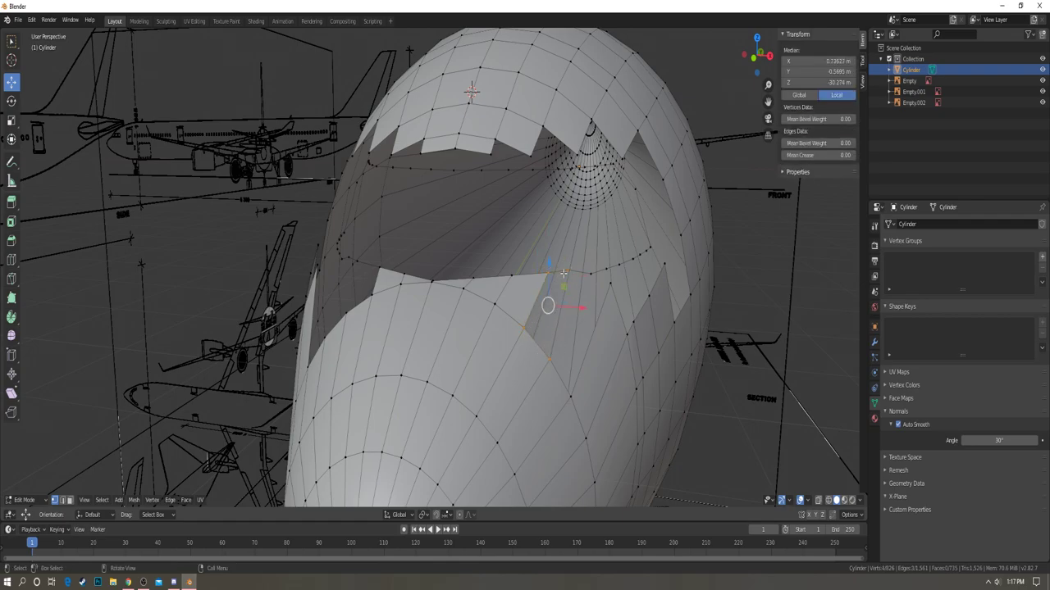
key(f)
key(a)
key(a)
- Fill two more faces between the lower outline and the nose edge on the negative-X side to match the opposite side
middle_drag(556, 276, 395, 287)
key(c)
click(392, 306)
mouse_move(367, 284)
mouse_down()
mouse_move(366, 331)
mouse_move(330, 279)
mouse_move(348, 362)
mouse_move(323, 400)
mouse_up()
right_click(366, 330)
key(f)
key(a)
key(a)
key(c)
right_click(348, 362)
key(f)
key(a)
key(a)
- Try to fill the following face along the lower outline on the negative-X side, and undo it
key(c)
click(281, 279)
click(306, 282)
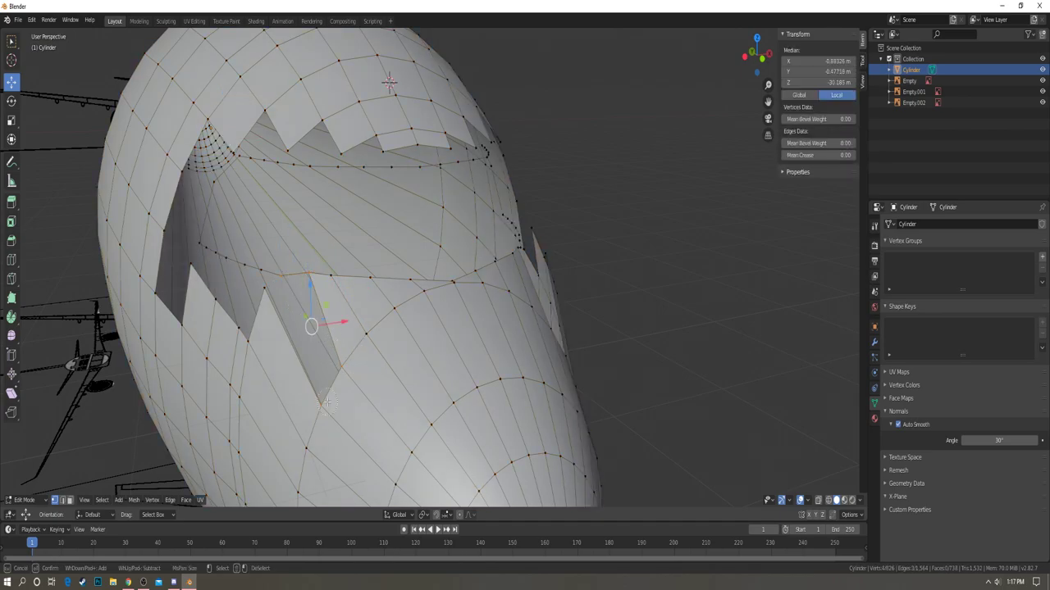
right_click(322, 400)
middle_drag(300, 362, 443, 346)
key(f)
key(ctrl+z)
key(alt+a)
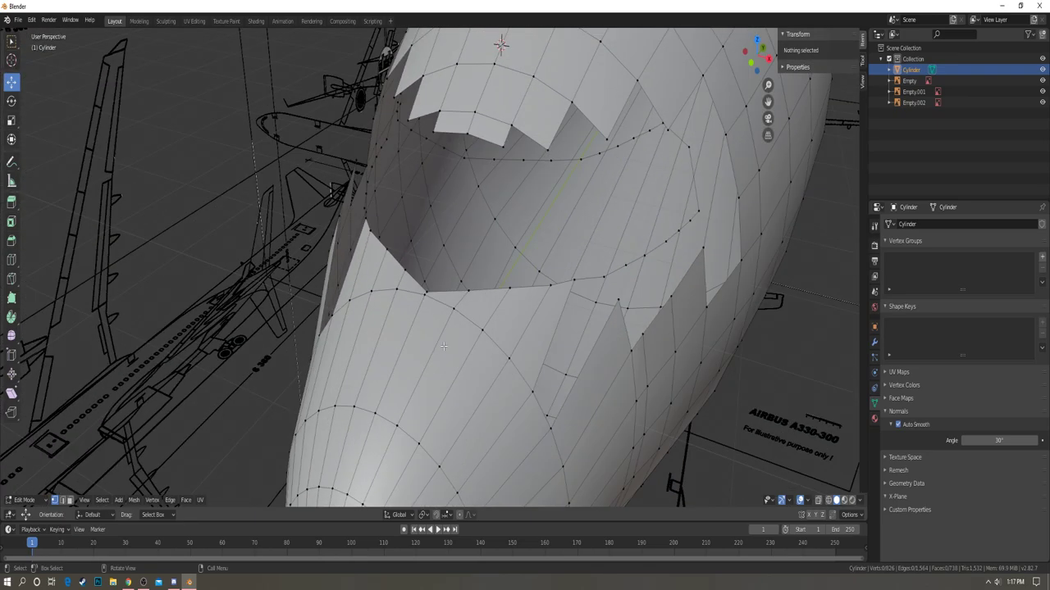
- Examine the partly filled window surround in Object Mode and return to editing the fuselage mesh
key(Tab)
scroll(421, 306, down, 3)
middle_drag(422, 306, 459, 275)
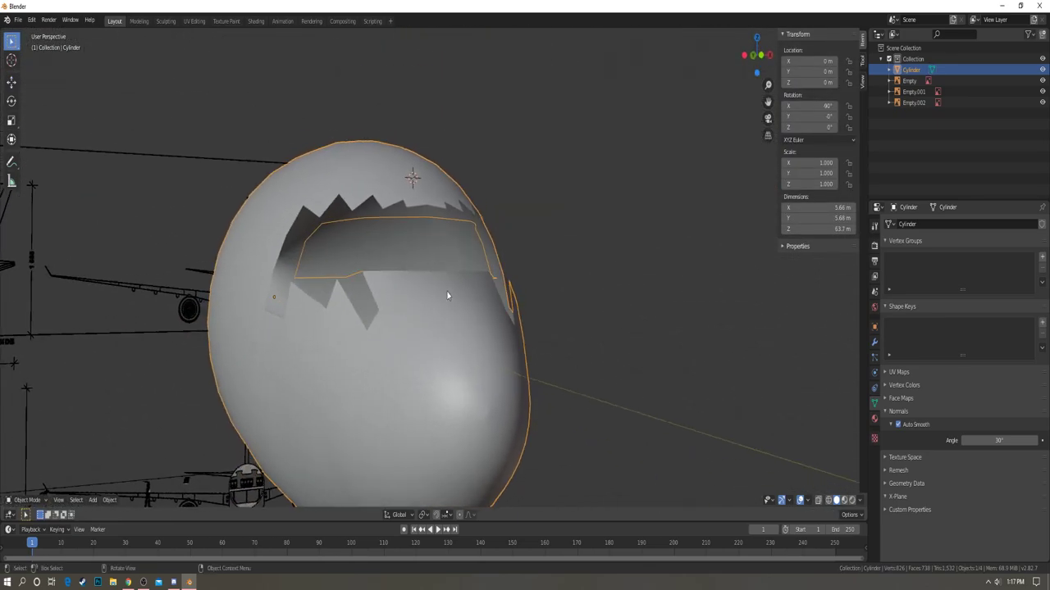
middle_drag(424, 238, 461, 310)
key(Tab)
scroll(537, 328, down, 4)
scroll(465, 293, up, 4)
- Fill a face between the roof edge and the outline's upper centre on the negative-X side
click(397, 276)
shift+click(414, 300)
shift+click(453, 313)
shift+click(455, 274)
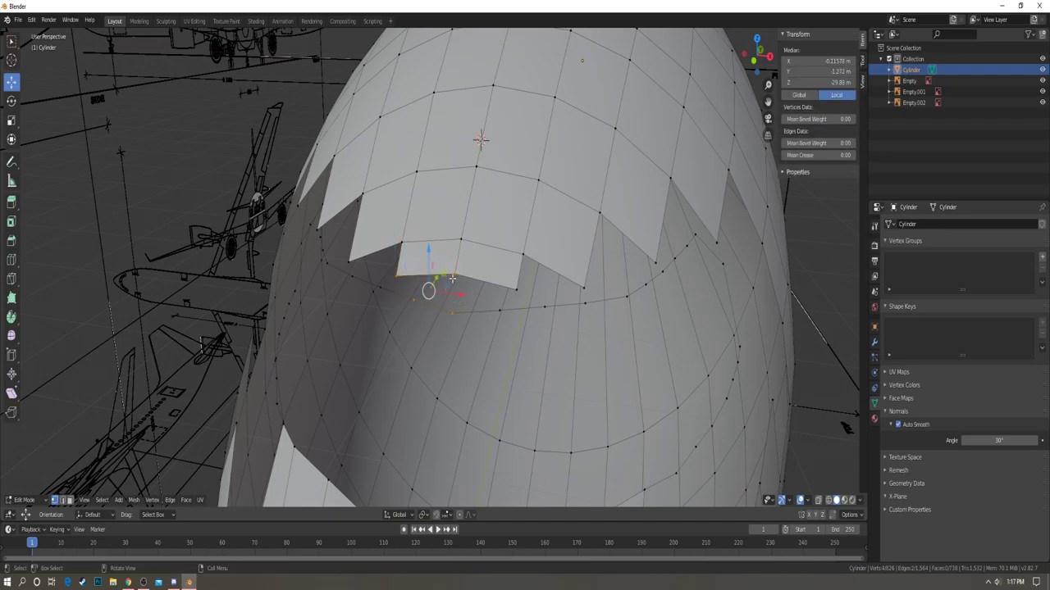
key(f)
key(alt+a)
- Fill the matching face between the roof edge and the outline's upper centre on the positive-X side
middle_drag(524, 273, 461, 240)
key(c)
drag(502, 295, 451, 293)
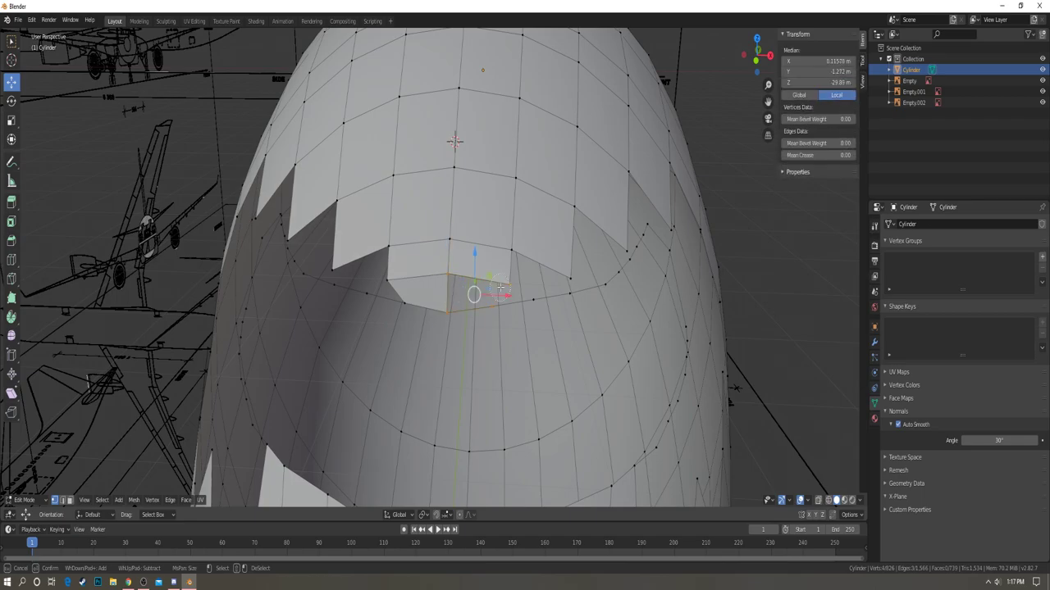
right_click(452, 293)
key(f)
key(a)
key(a)
- Move the three central vertices above the new upper faces along Z and Y to follow the blueprint's windshield profile
middle_drag(455, 291, 408, 281)
click(384, 290)
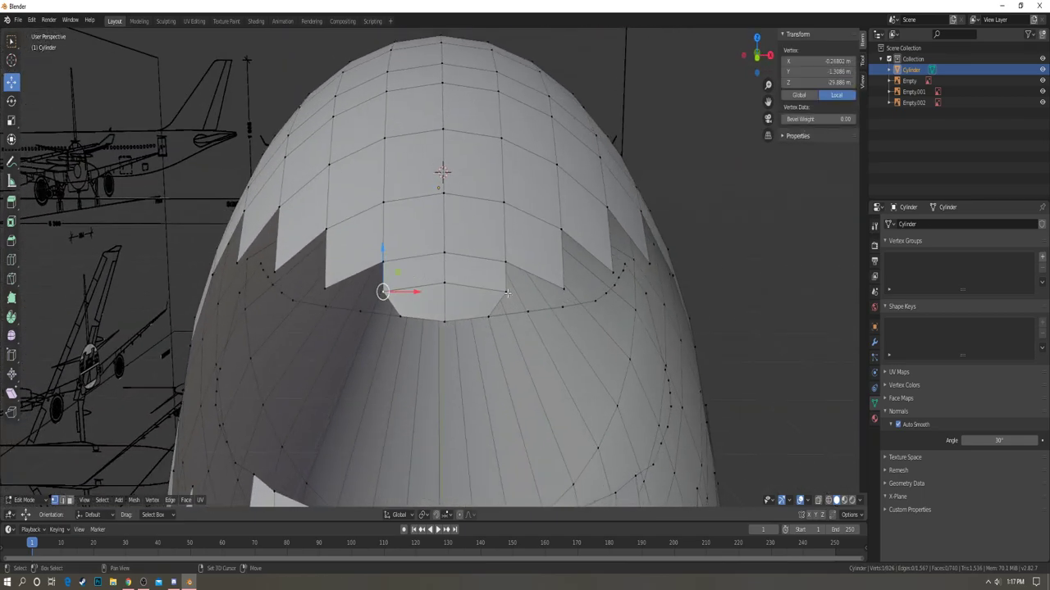
shift+click(506, 292)
middle_drag(493, 297, 481, 301)
key(c)
click(479, 301)
key(Escape)
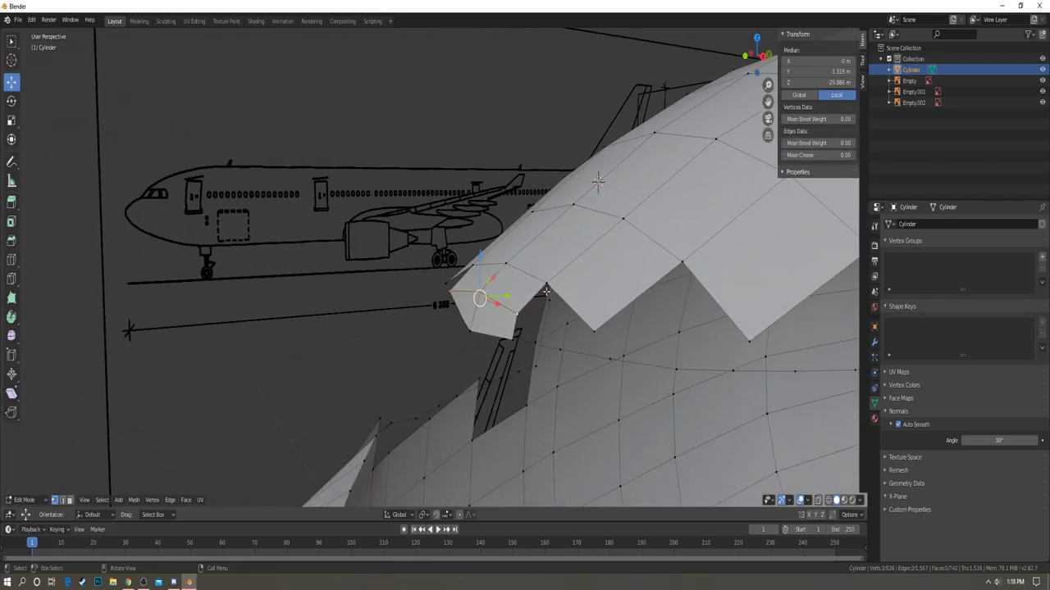
key(KP_3)
scroll(544, 303, up, 5)
drag(552, 306, 552, 332)
mouse_move(580, 379)
mouse_down()
mouse_move(626, 378)
mouse_move(600, 378)
mouse_up()
drag(570, 337, 569, 306)
scroll(518, 280, down, 5)
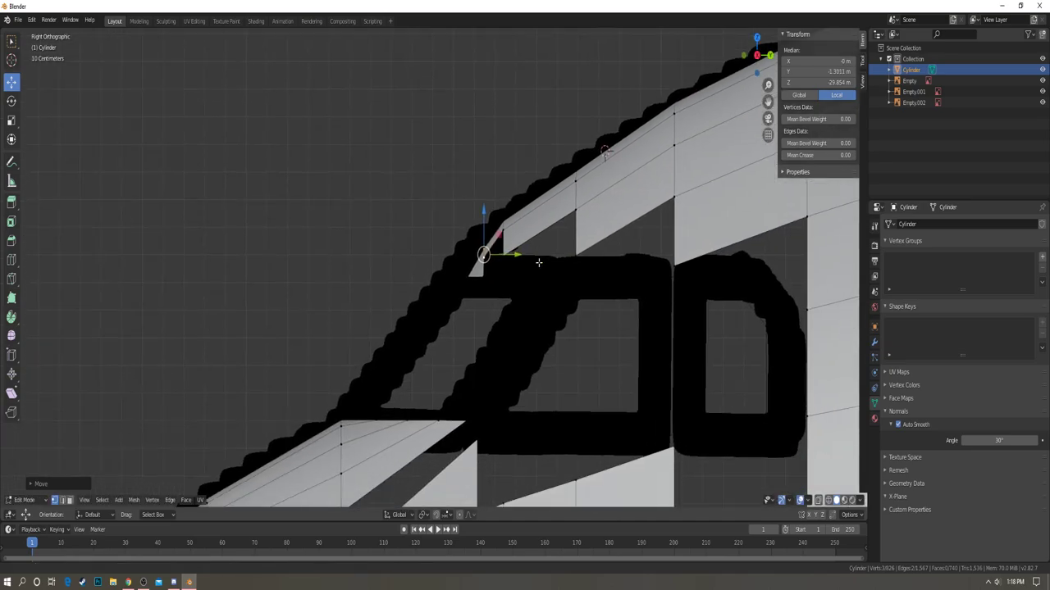
middle_drag(522, 277, 545, 276)
drag(470, 212, 470, 217)
- Select the centre vertex and its two neighbours along the top of the upper window faces and lower them slightly along Z
middle_drag(471, 216, 531, 222)
key(alt+a)
click(403, 219)
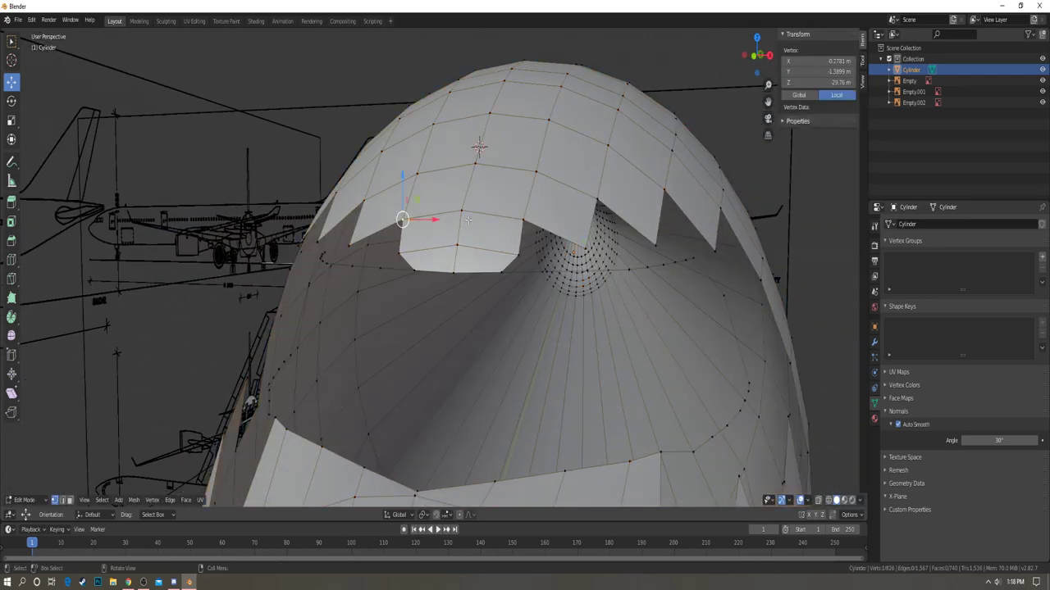
shift+click(514, 220)
key(a)
key(a)
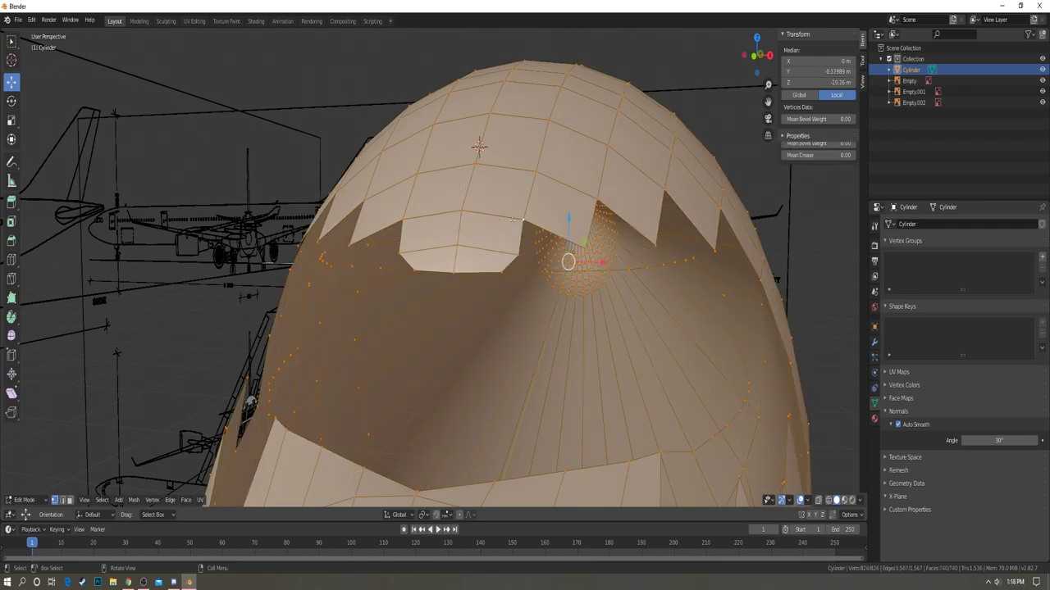
click(520, 220)
shift+click(462, 212)
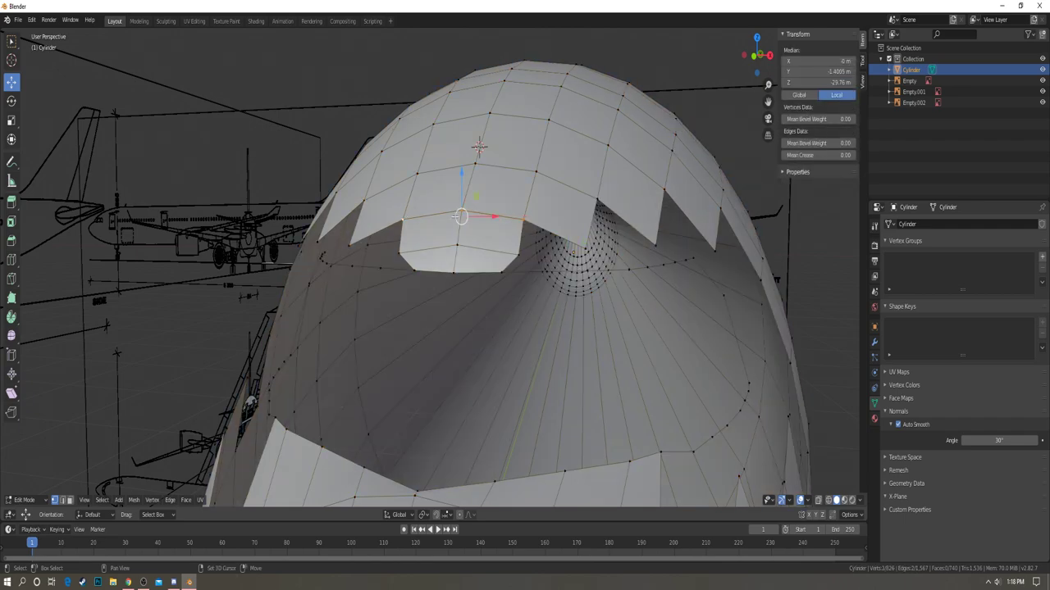
key(KP_3)
scroll(498, 218, up, 2)
mouse_move(584, 195)
mouse_down()
mouse_move(595, 197)
mouse_move(588, 194)
mouse_up()
key(g)
key(z)
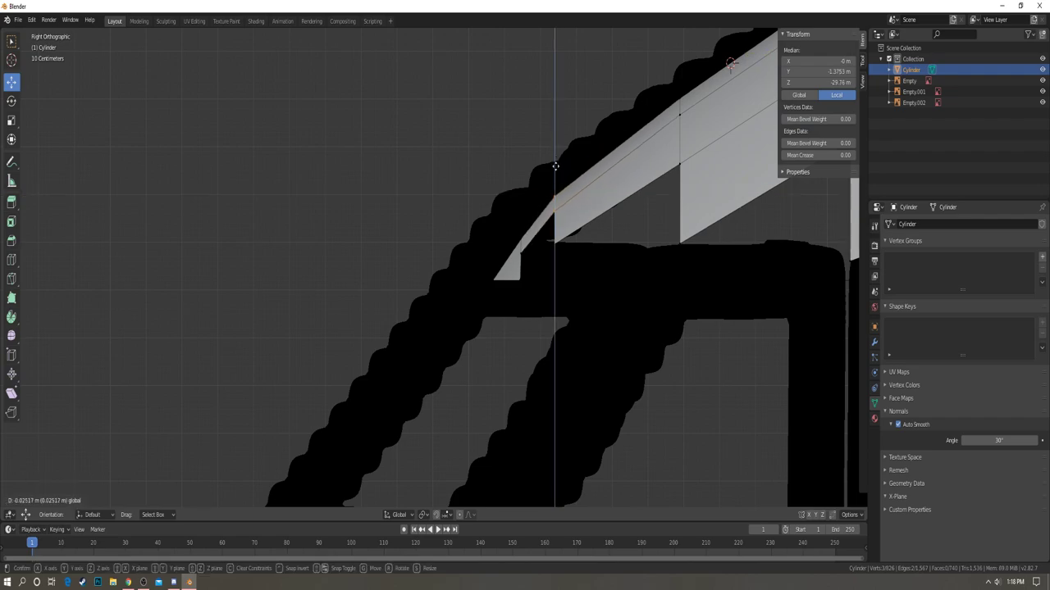
click(556, 174)
- Select the mirrored outer vertices midway down the upper centre faces and shift them backward along Y
middle_drag(480, 190, 579, 275)
click(528, 215)
click(491, 260)
shift+click(400, 230)
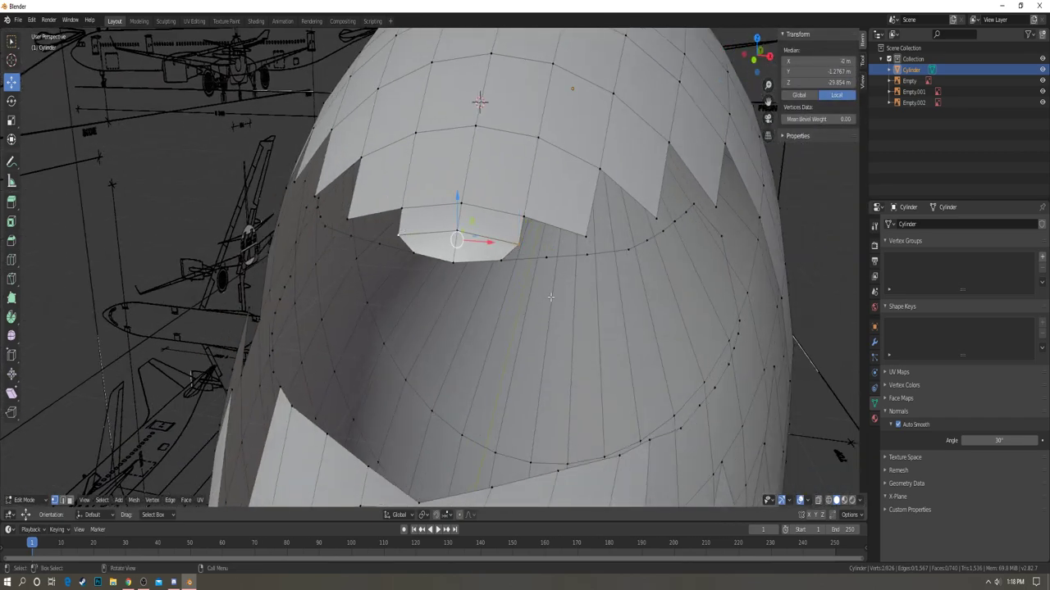
middle_drag(469, 240, 469, 197)
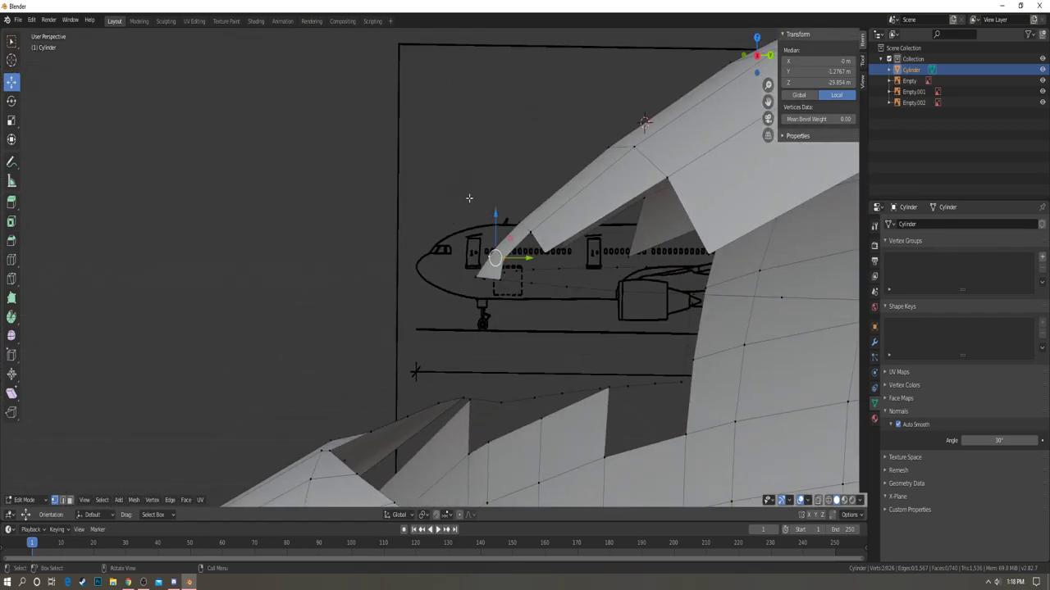
drag(529, 260, 544, 258)
- Select the two mirrored vertex pairs at the sides of the front roof edge and move them backward along Y by about 0.06 m
middle_drag(544, 258, 537, 233)
key(alt+a)
click(364, 176)
shift+click(413, 178)
key(g)
key(y)
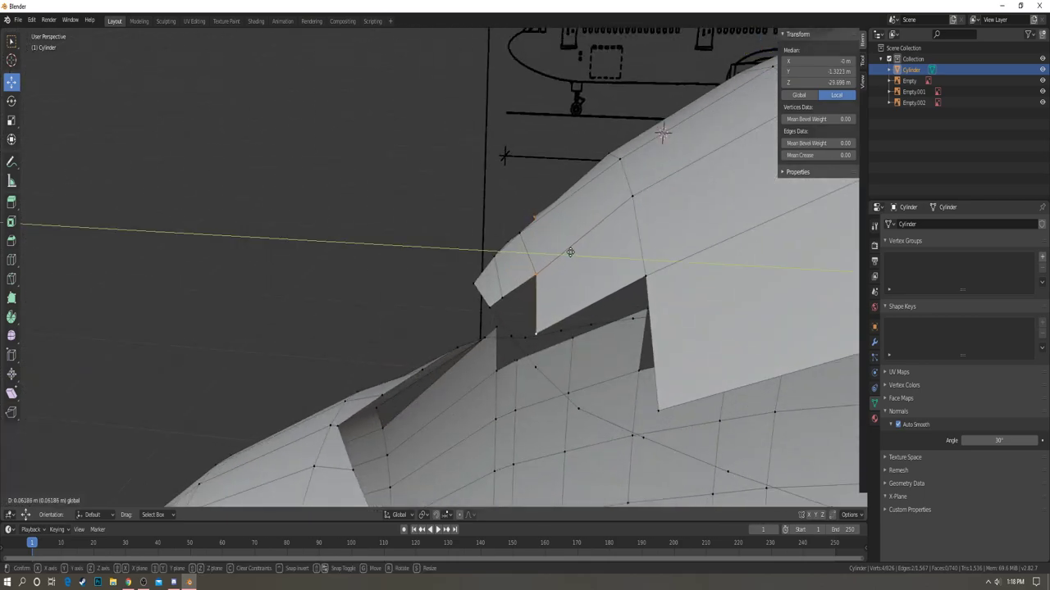
click(569, 252)
- Move the mirrored pair of front roof-edge tip vertices backward along Y by about 0.12 m
middle_drag(533, 333, 574, 328)
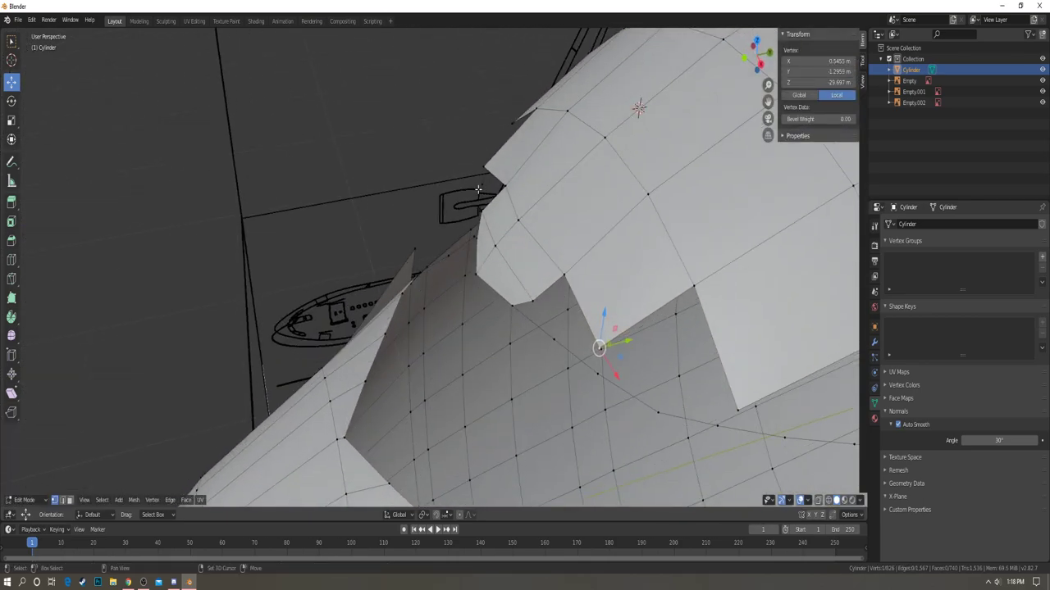
middle_drag(521, 190, 578, 263)
key(g)
key(y)
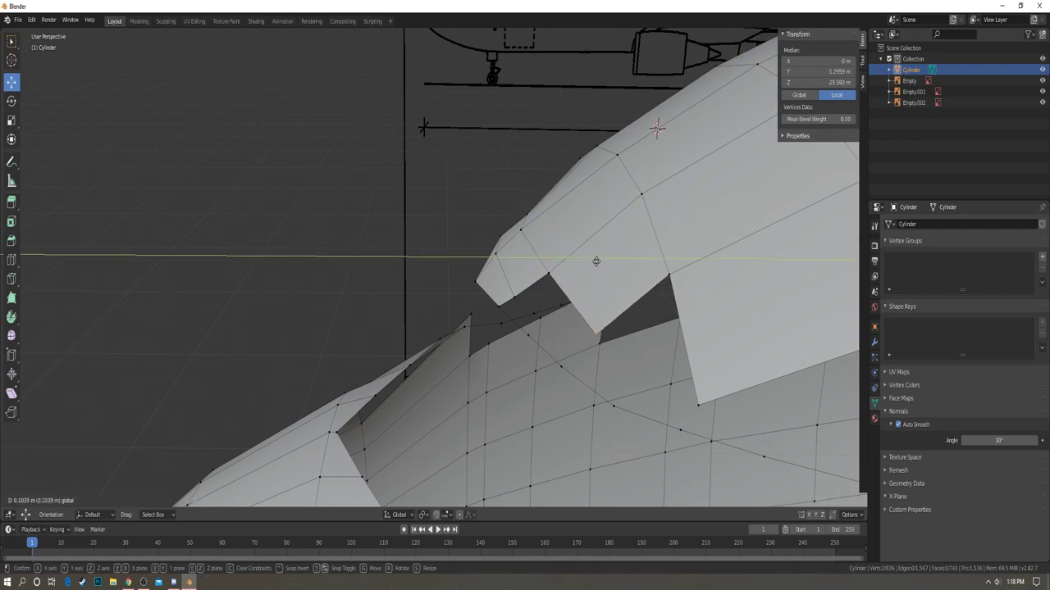
click(534, 287)
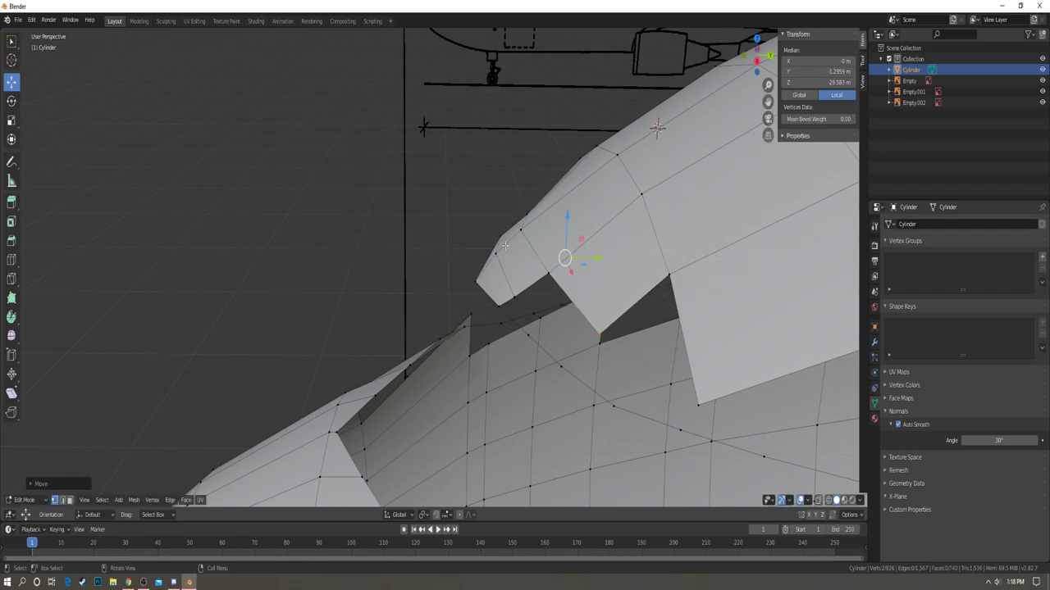
- Fine-tune the Y position of the mirrored outer vertices midway down the upper centre faces, then clear the selection
middle_drag(498, 254, 536, 250)
key(alt+a)
click(481, 227)
shift+click(530, 285)
key(g)
key(y)
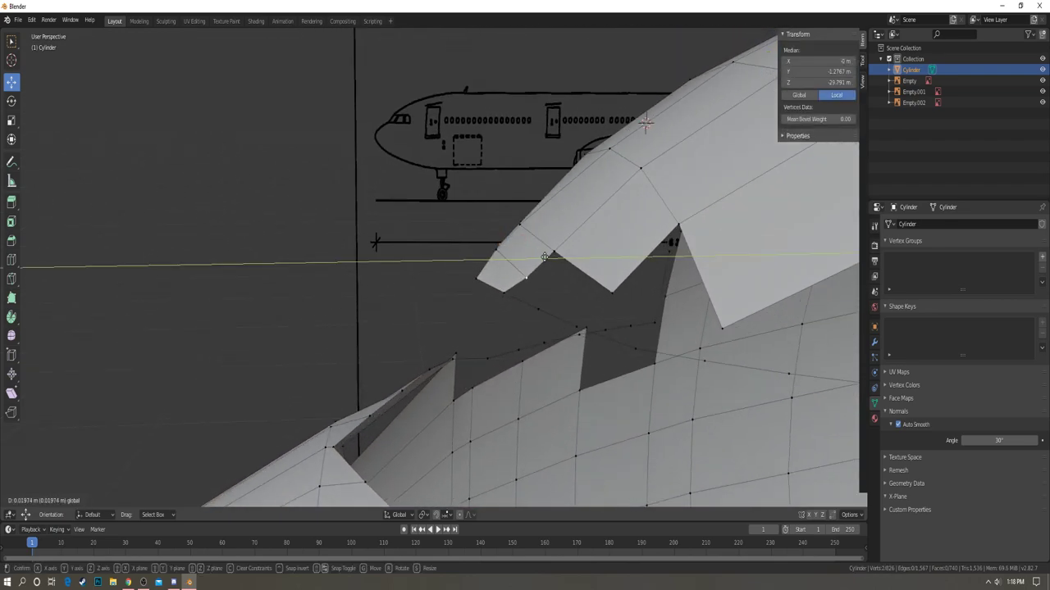
click(540, 257)
key(a)
key(a)
- Fill a triangle between the upper centre face's corner and the window outline on the negative-X side
middle_drag(541, 257, 638, 281)
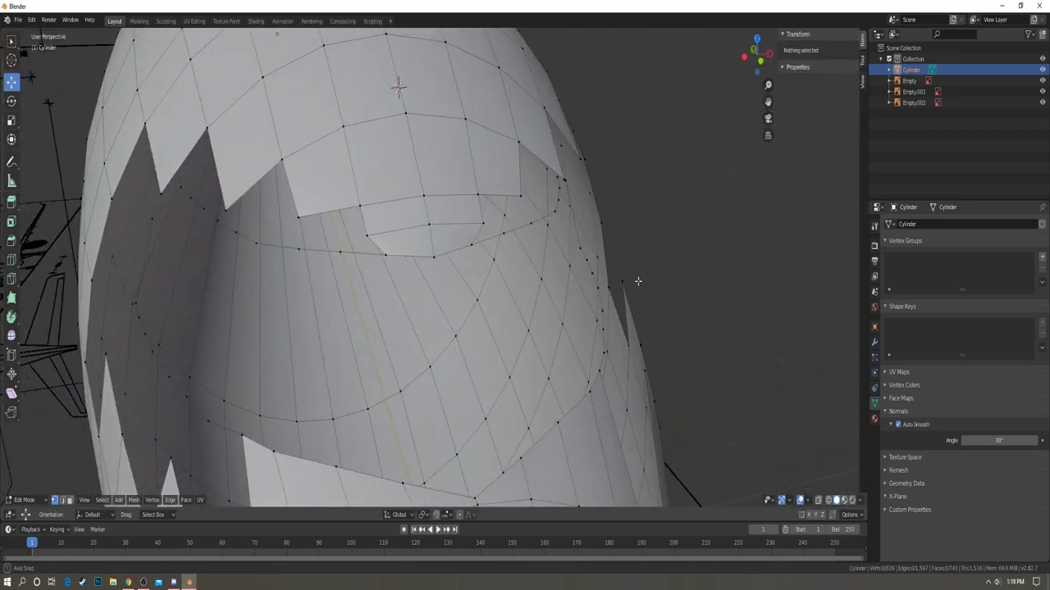
middle_drag(424, 269, 446, 288)
click(440, 296)
shift+click(471, 277)
shift+click(491, 301)
key(f)
key(a)
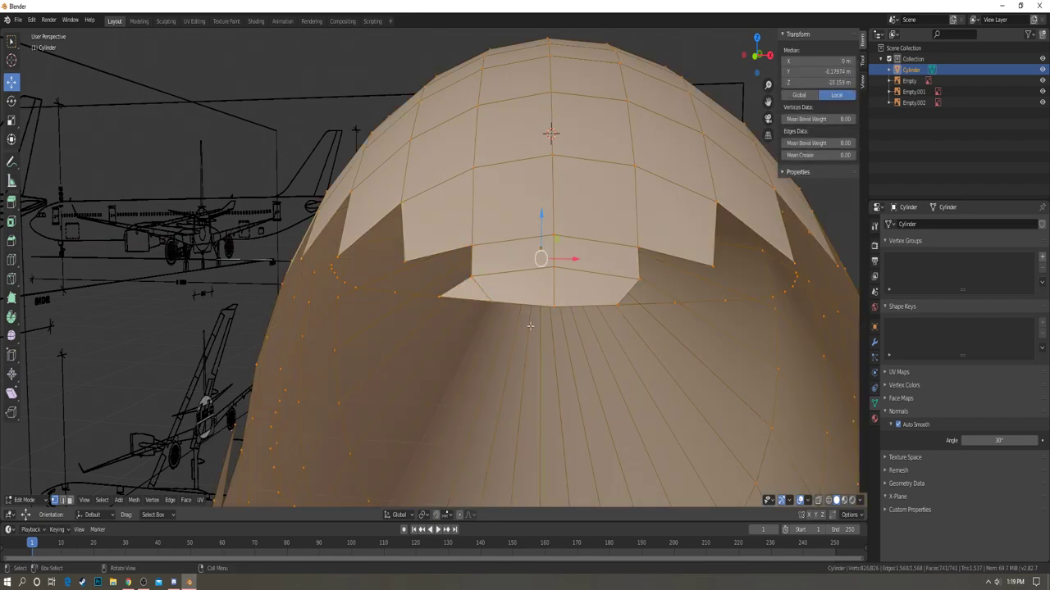
key(a)
- Fill the matching triangle between the upper centre face's corner and the window outline on the positive-X side
click(618, 305)
shift+click(640, 280)
shift+click(674, 302)
key(f)
key(a)
key(a)
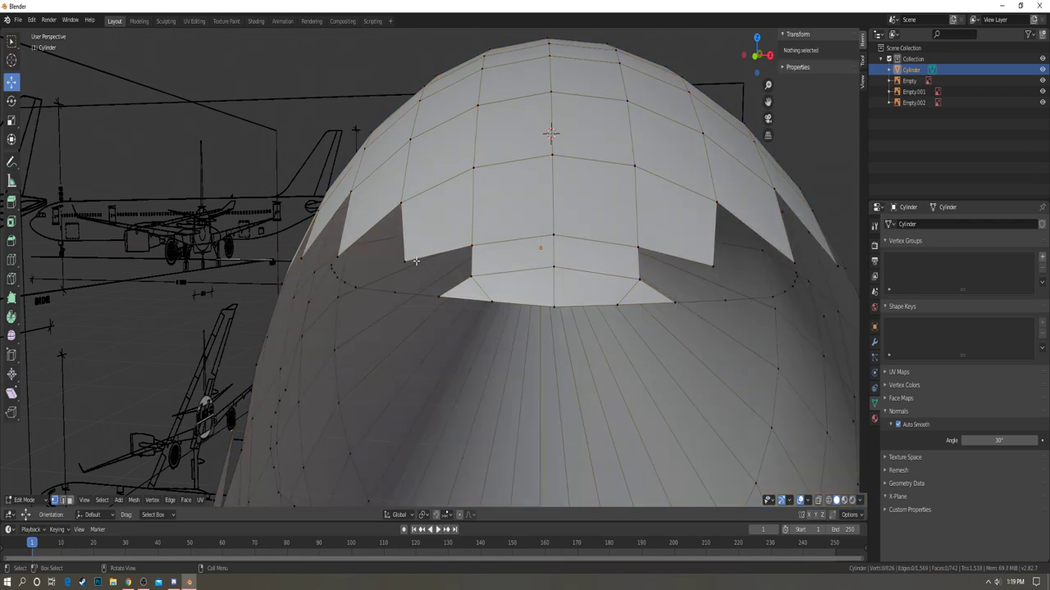
- Fill a four-sided face joining the new triangle to the neighbouring roof-edge tip on the negative-X side
click(405, 262)
shift+click(440, 296)
shift+click(470, 277)
shift+click(472, 246)
key(f)
key(a)
key(a)
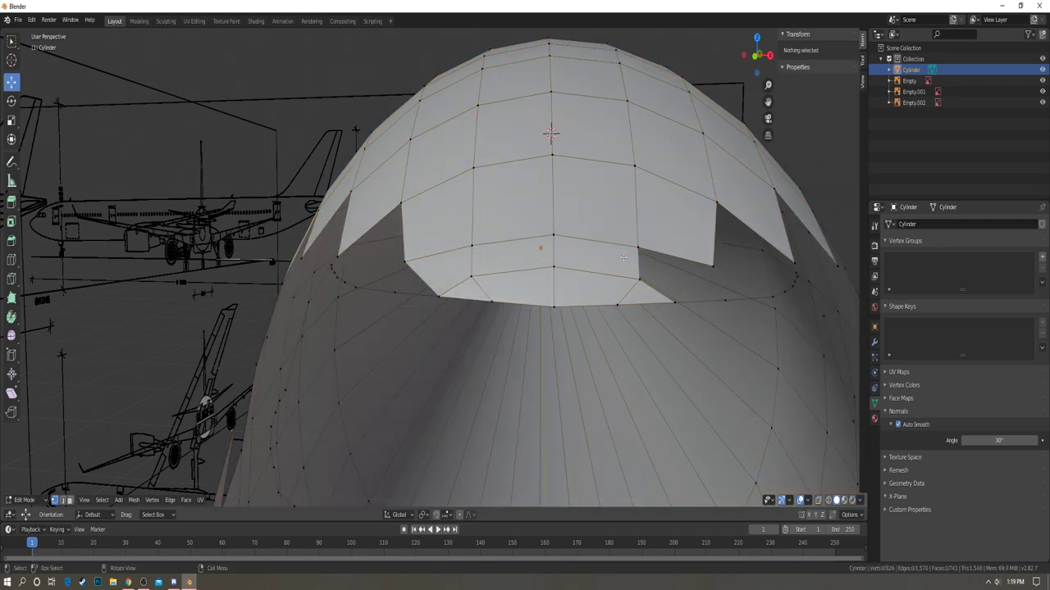
- Fill the matching four-sided face between the triangle and the neighbouring roof-edge tip on the positive-X side
click(638, 248)
shift+click(718, 288)
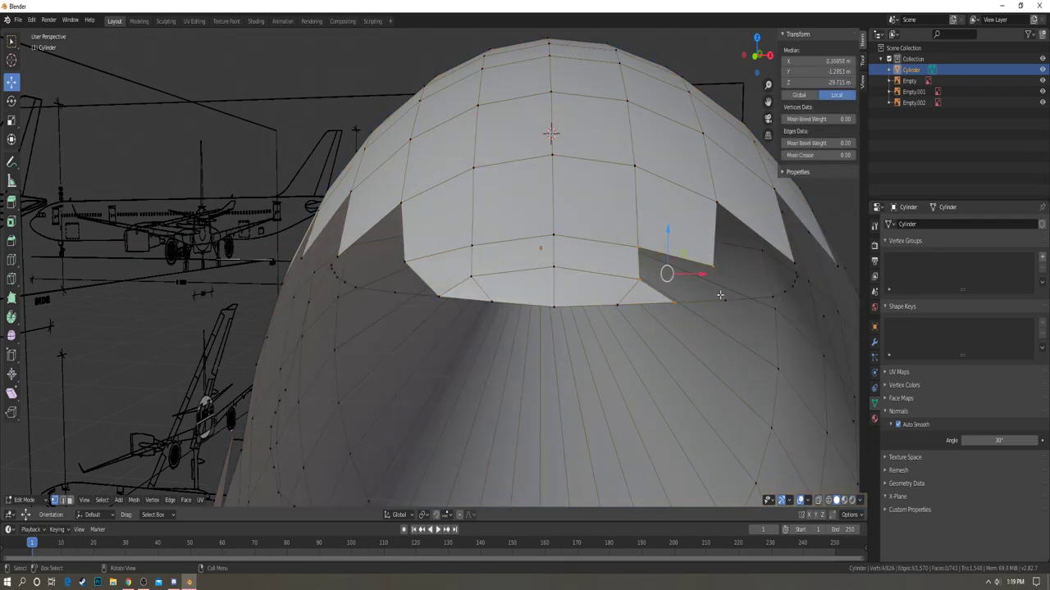
key(f)
key(alt+a)
- Adjust the height of the mirrored inner vertices where the new side faces meet the upper centre faces
middle_drag(720, 295, 561, 358)
scroll(513, 360, down, 3)
middle_drag(492, 360, 469, 335)
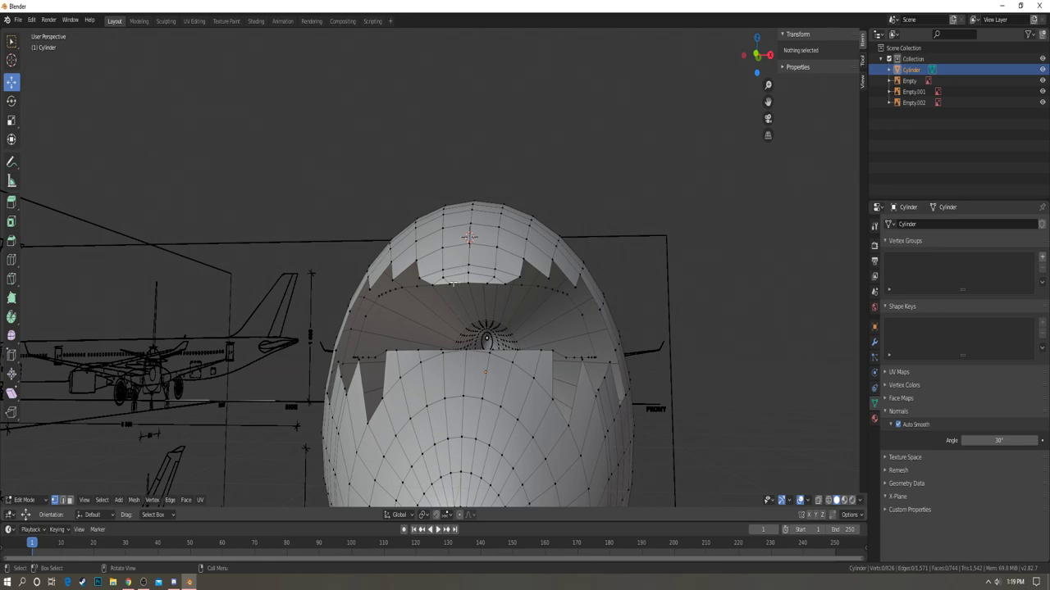
middle_drag(483, 287, 466, 267)
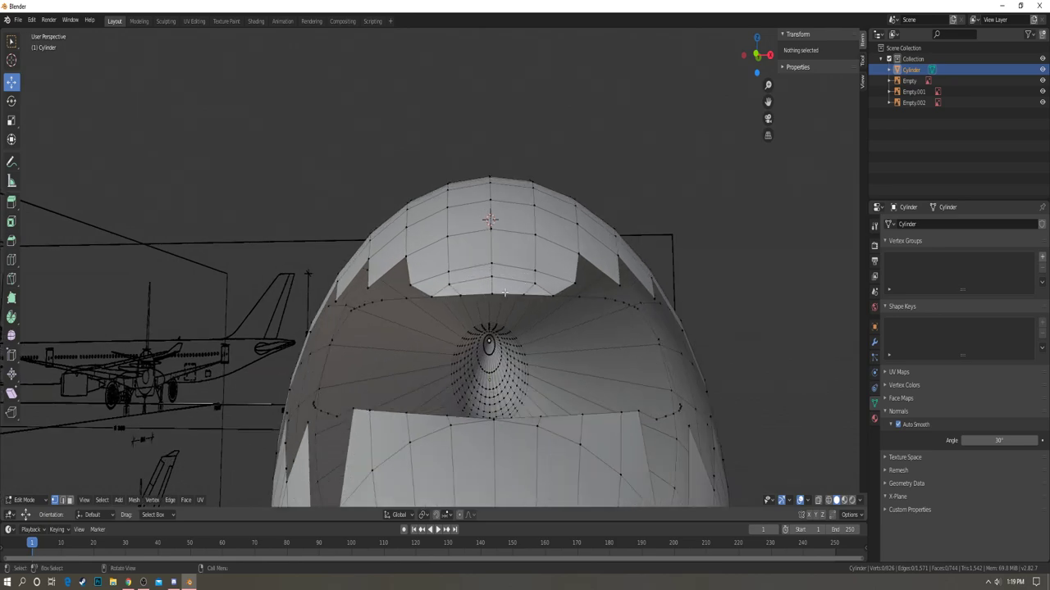
middle_drag(450, 293, 558, 267)
click(494, 272)
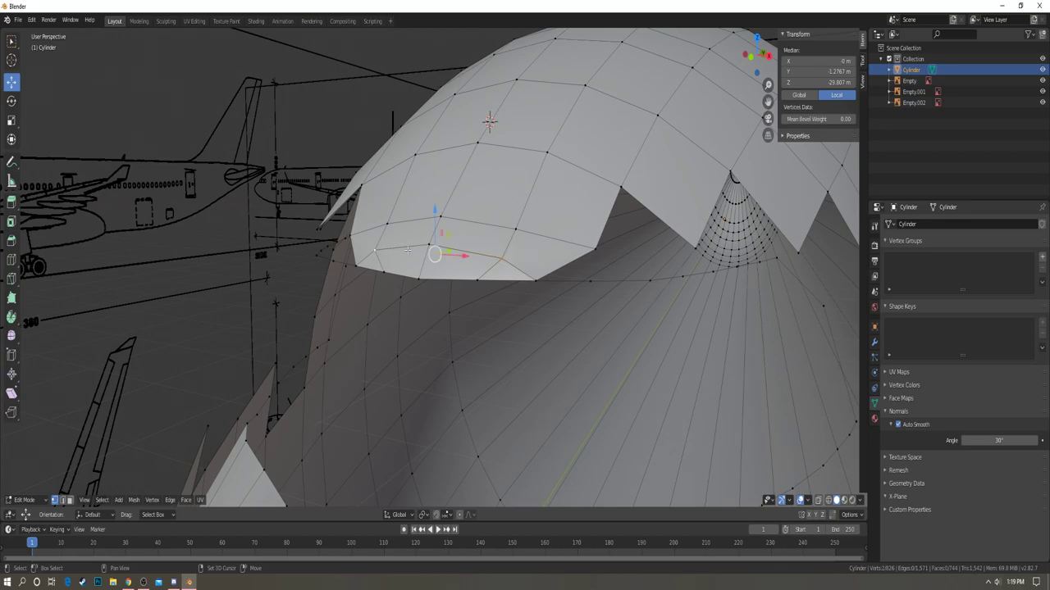
middle_drag(407, 250, 494, 240)
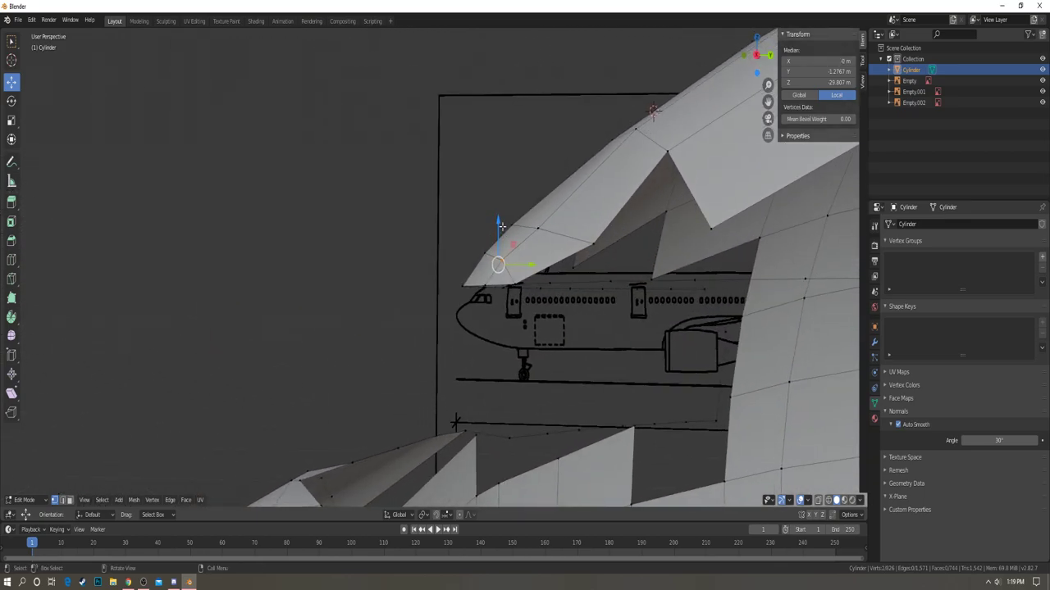
drag(499, 225, 459, 234)
middle_drag(459, 235, 554, 276)
click(547, 196)
- Examine the filled upper windshield surround in Object Mode and return to editing the fuselage mesh
key(Tab)
scroll(481, 271, down, 5)
scroll(481, 274, up, 3)
mouse_move(480, 274)
middle_down()
mouse_move(517, 267)
mouse_move(493, 266)
middle_up()
scroll(493, 266, up, 2)
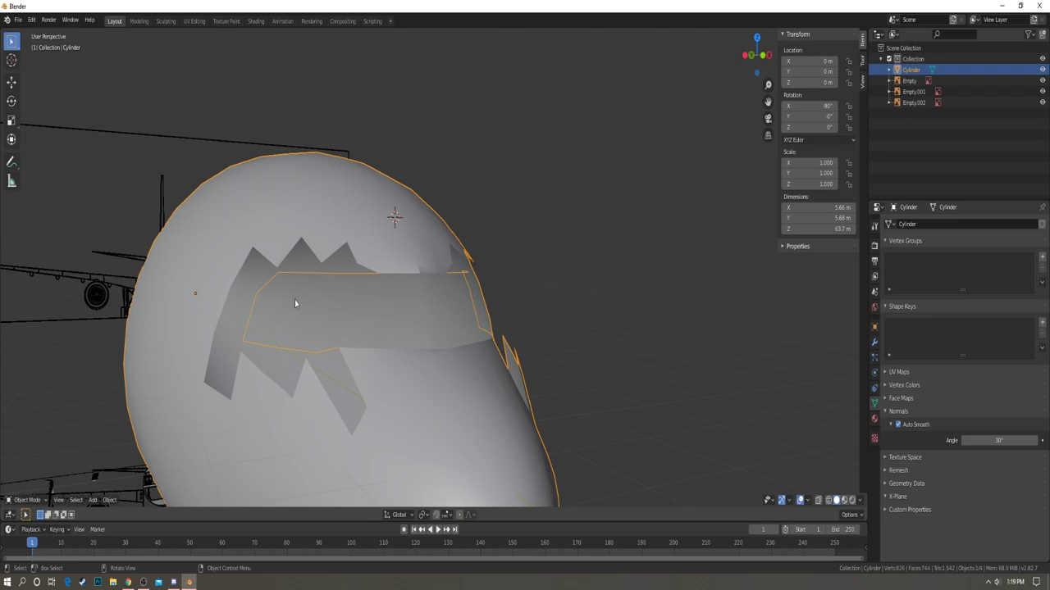
middle_drag(449, 310, 423, 305)
key(Tab)
scroll(459, 262, up, 3)
middle_drag(484, 229, 492, 267)
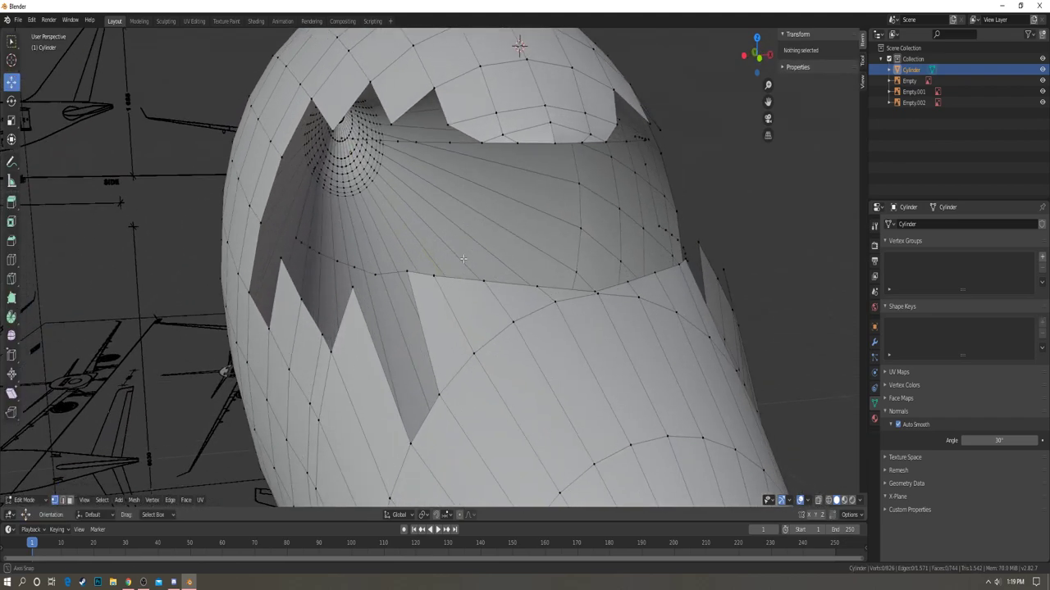
- Scale the mirrored tip vertices beside the lower nose edge to about 0.973 along X and lower them slightly along Z
click(353, 287)
middle_drag(713, 271, 732, 303)
shift+click(771, 331)
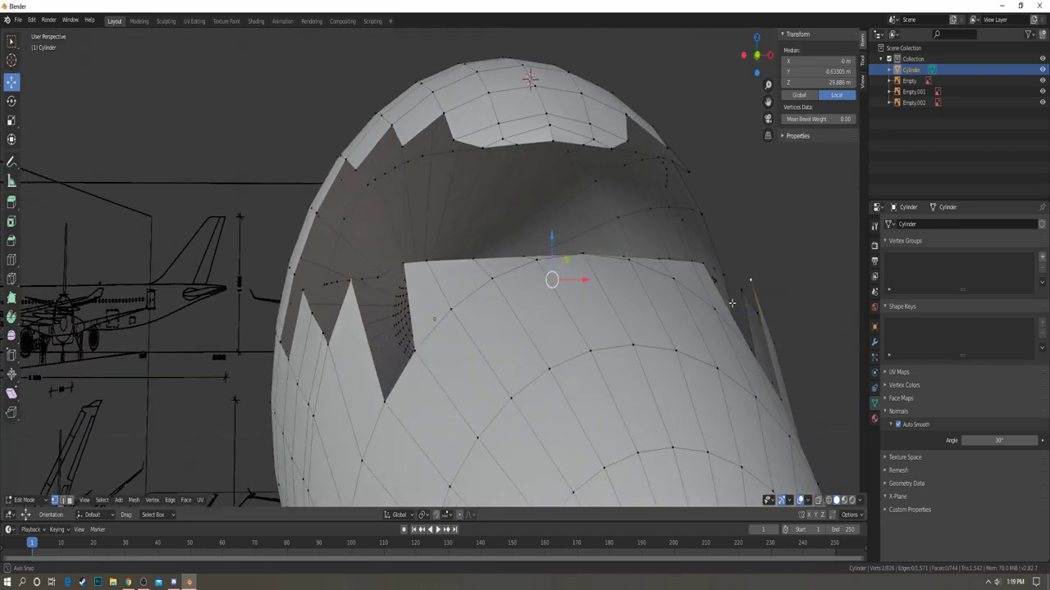
key(KP_1)
key(s)
key(x)
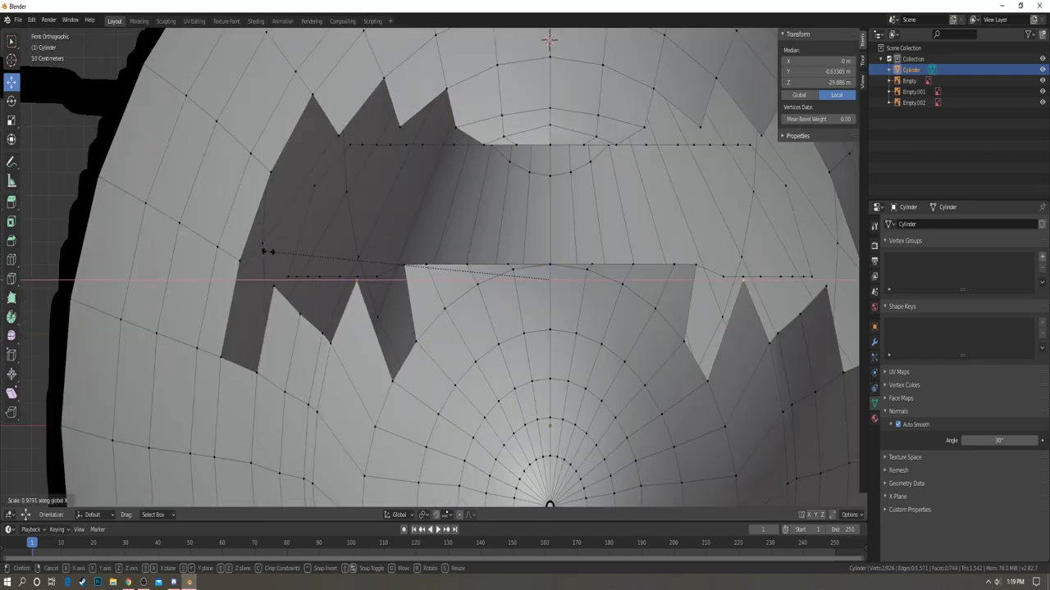
click(267, 250)
key(g)
key(z)
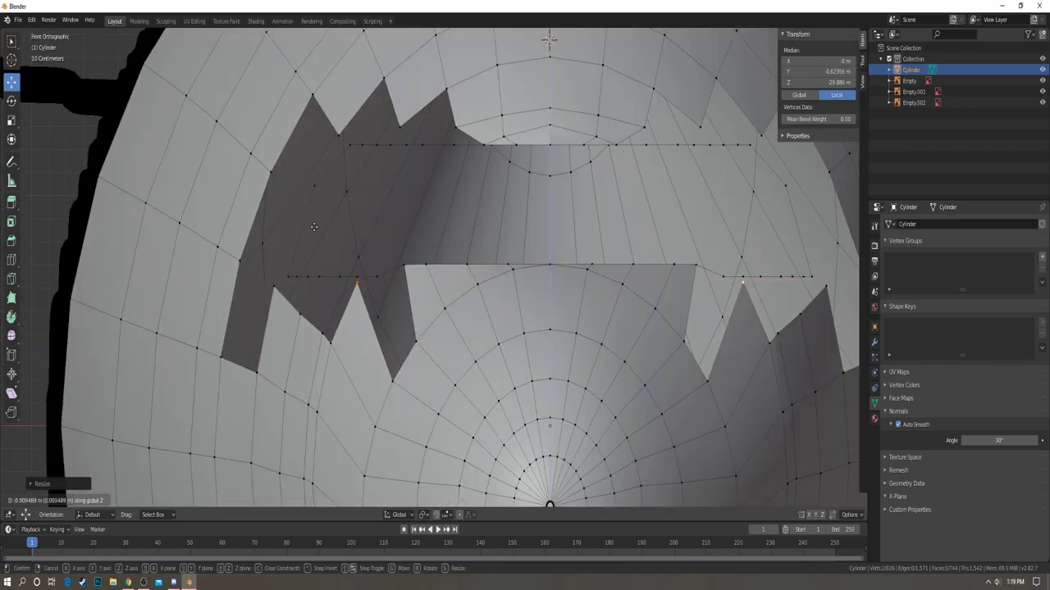
click(310, 237)
- Fill the notch between the nose edge, the outline's lower corner and the adjacent tip on the negative-X side
scroll(361, 221, down, 4)
middle_drag(394, 210, 513, 304)
scroll(470, 296, down, 1)
shift+click(445, 280)
shift+click(551, 420)
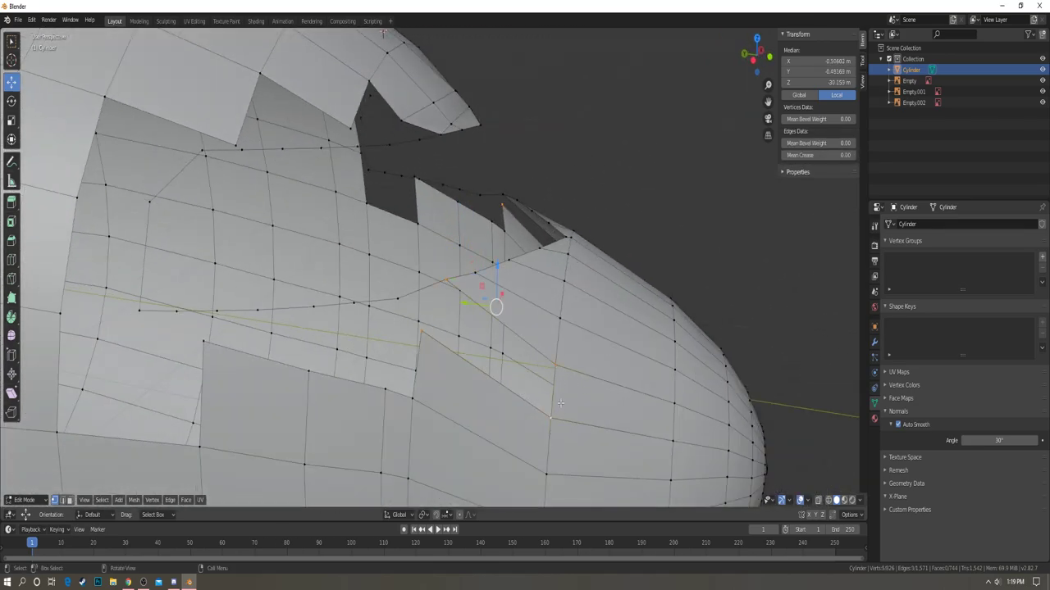
key(f)
key(a)
key(a)
- Fill the matching notch between the nose edge and the adjacent tip on the positive-X side
middle_drag(651, 276, 552, 271)
click(600, 305)
shift+click(646, 337)
shift+click(552, 400)
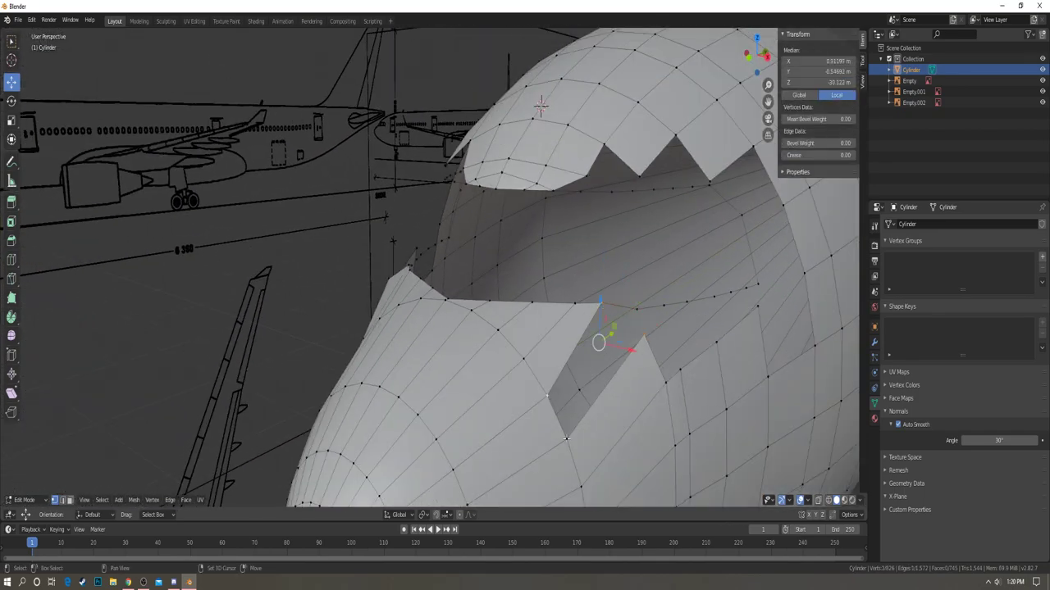
shift+click(566, 437)
key(f)
key(a)
key(a)
- Fill a triangle between the lowered tip vertex and the outline's lower edge on the positive-X side
middle_drag(590, 306, 554, 303)
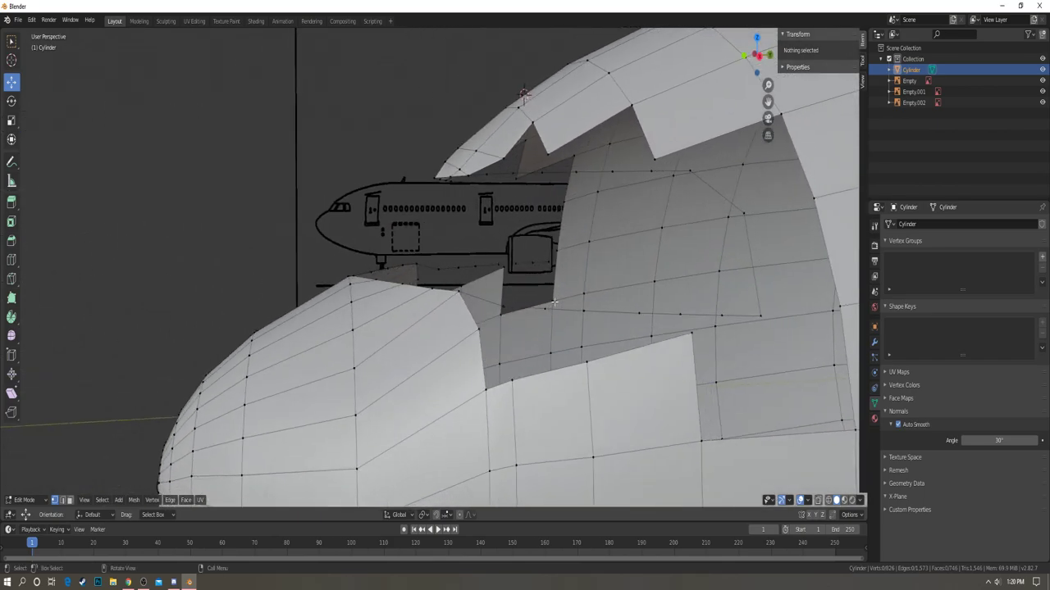
middle_drag(464, 308, 595, 330)
click(602, 332)
shift+click(615, 334)
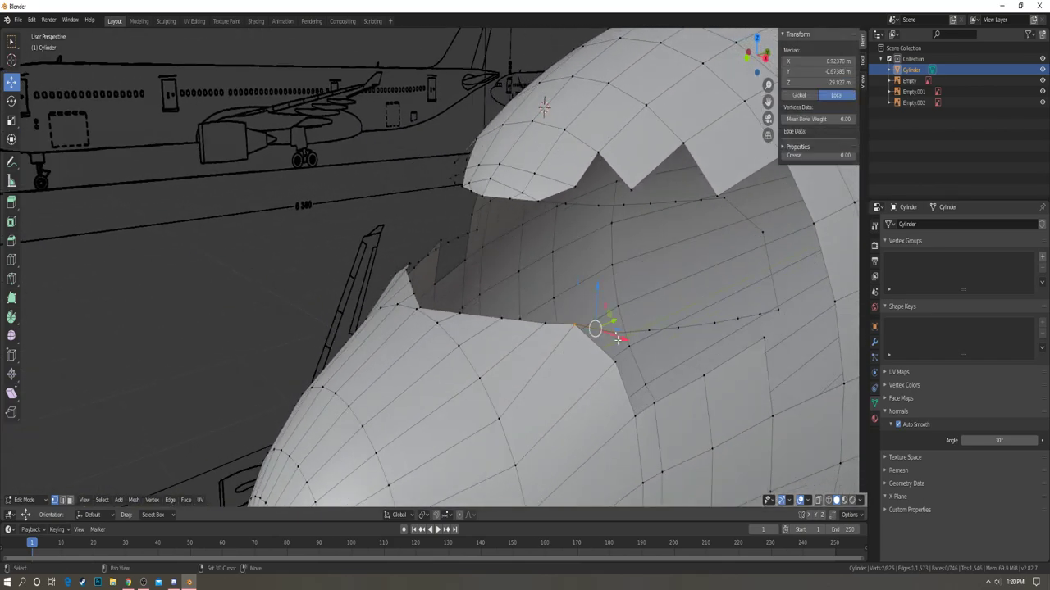
shift+click(616, 361)
key(f)
key(a)
key(a)
- Fill the matching triangle between the lowered tip vertex and the outline's lower edge on the negative-X side
middle_drag(354, 316, 447, 287)
click(416, 297)
shift+click(448, 282)
key(a)
key(a)
- Fill a four-sided face between the outline's lower edge and the adjoining fuselage edge on the negative-X side
click(415, 282)
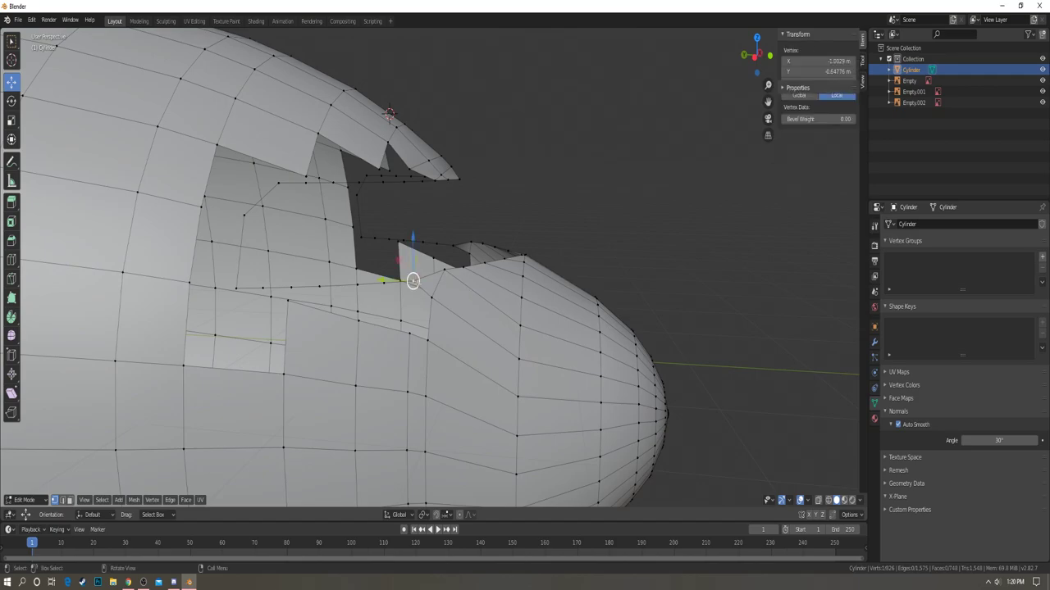
shift+click(410, 333)
shift+click(432, 299)
shift+click(427, 340)
key(f)
key(a)
key(a)
- Fill the matching four-sided face between the outline's lower edge and the fuselage edge on the positive-X side
middle_drag(597, 286, 417, 298)
click(579, 319)
shift+click(572, 344)
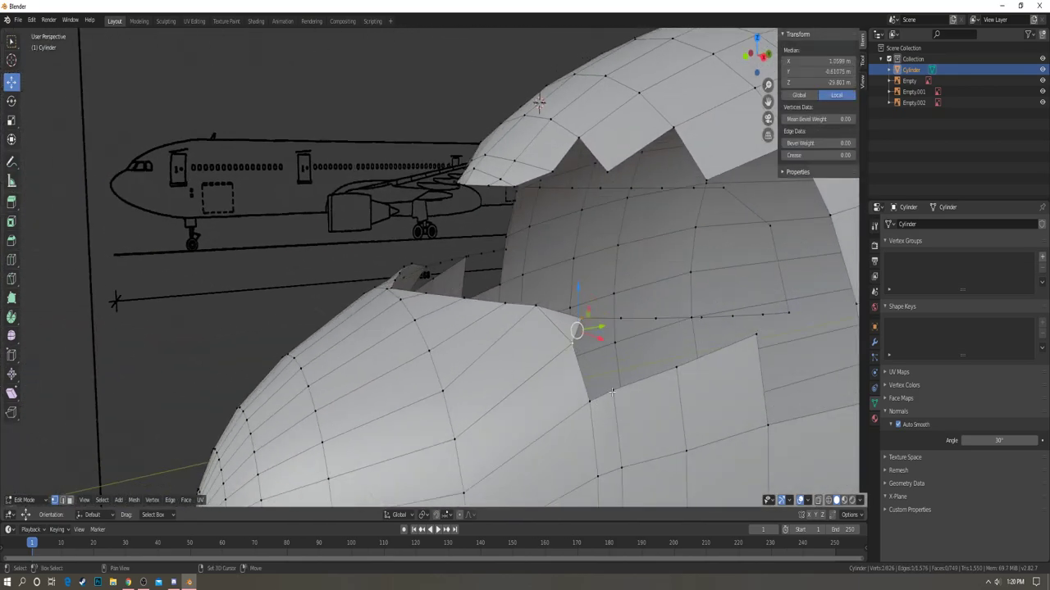
key(f)
middle_drag(600, 401, 593, 354)
key(a)
key(a)
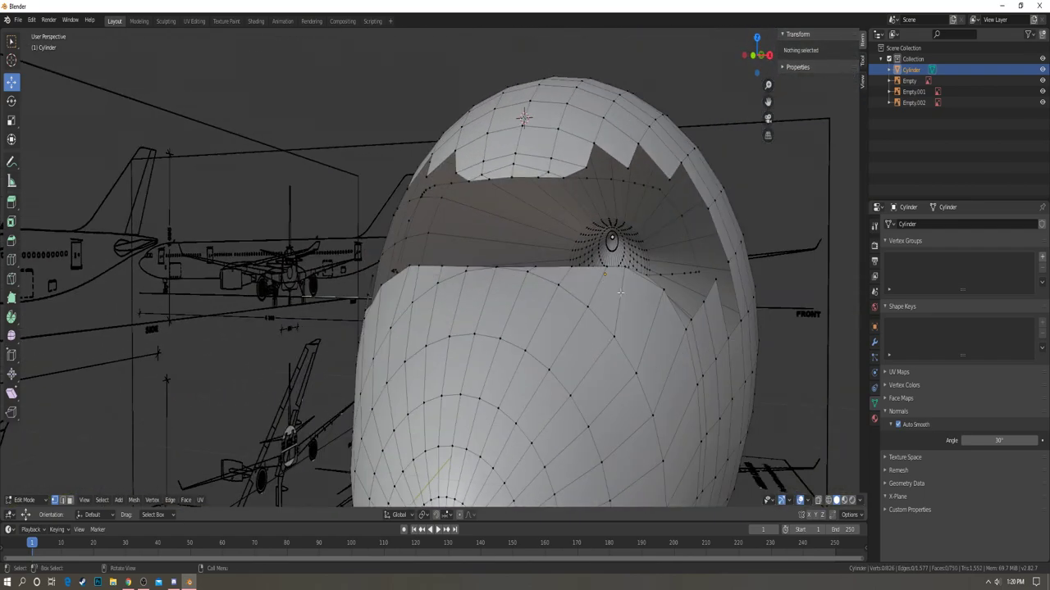
- Narrow the mirrored vertex pair just below the window outline's lower corners to about 0.955 along X, and lower it about 0.024 m
middle_drag(587, 300, 587, 319)
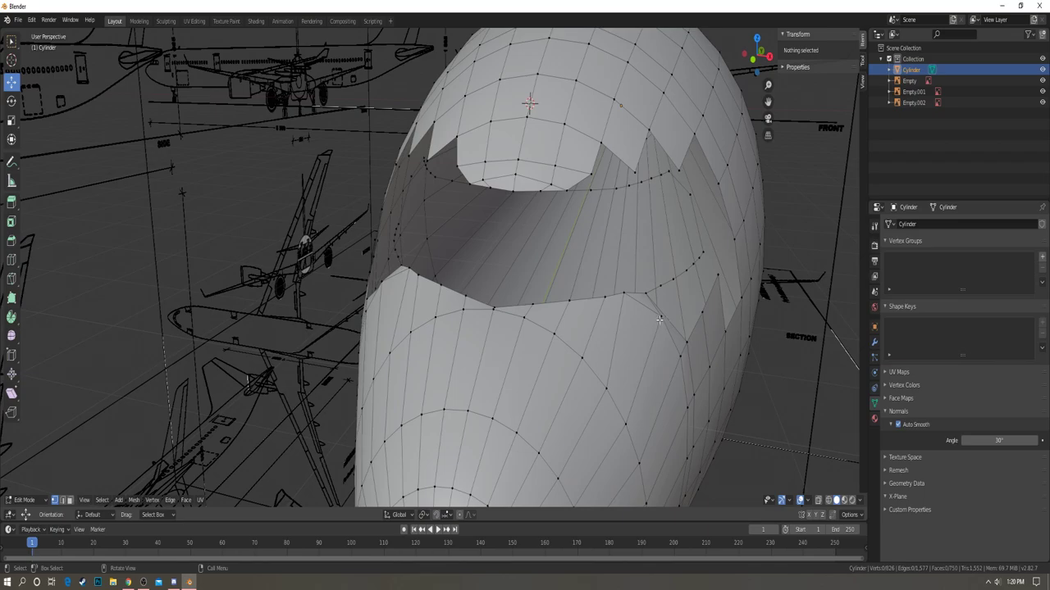
click(659, 319)
shift+click(385, 281)
key(KP_1)
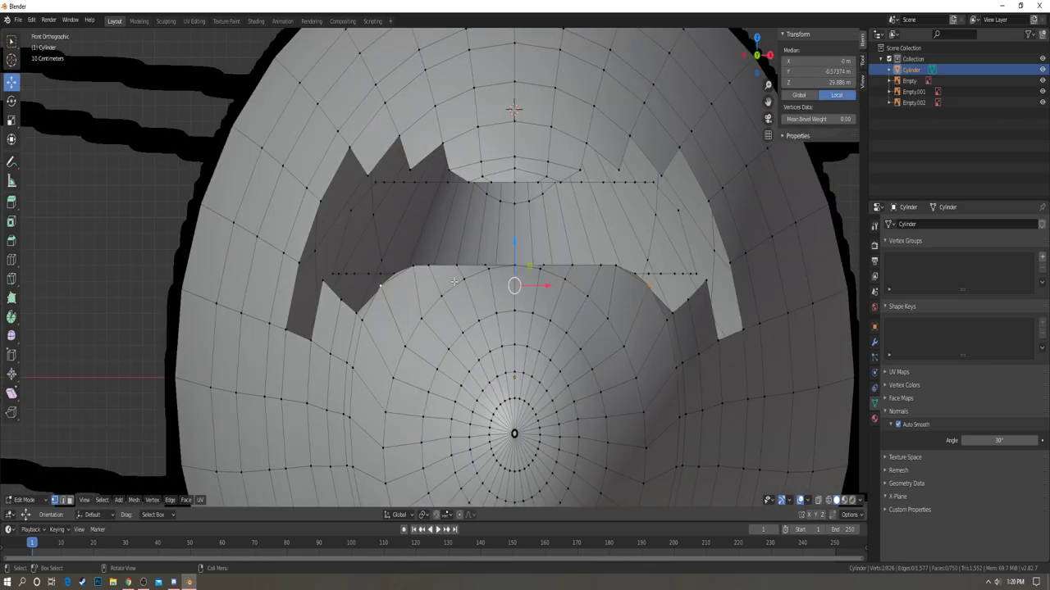
key(s)
key(x)
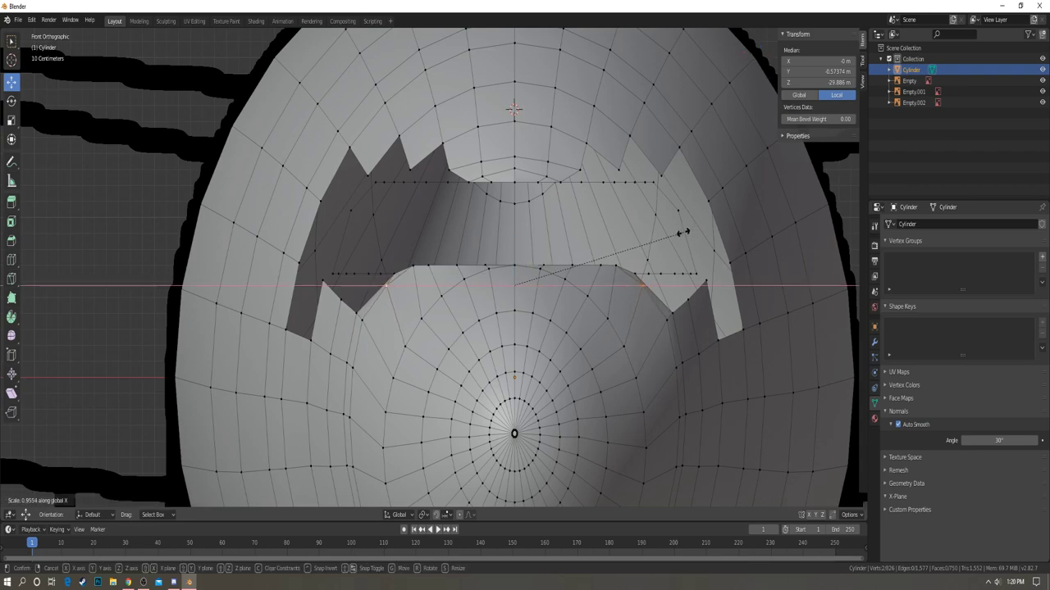
click(681, 232)
key(g)
key(z)
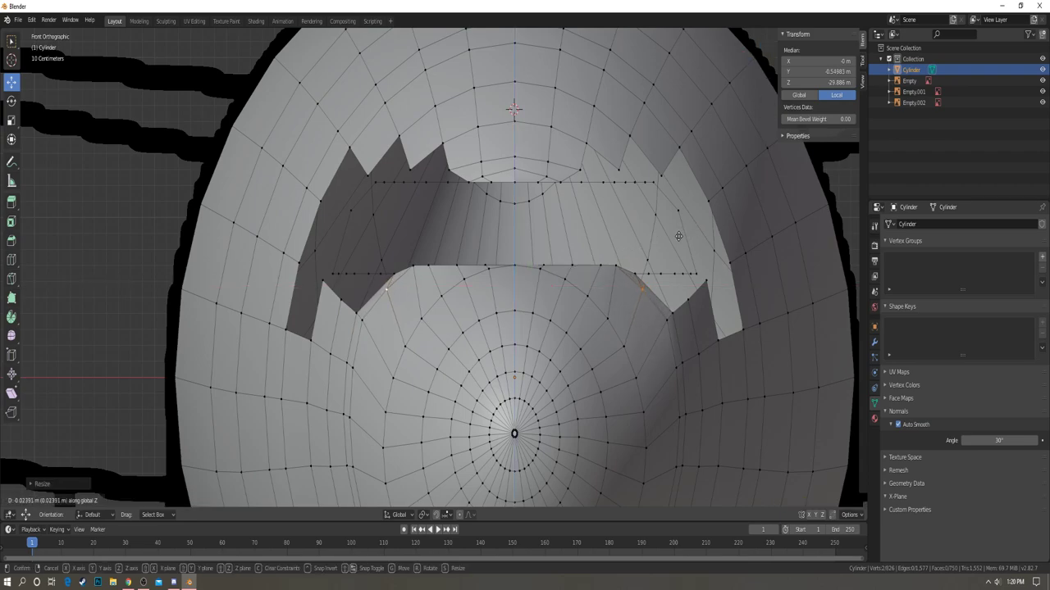
click(677, 237)
- Narrow the next mirrored vertex pair down on the same edge loop to about 0.967 along X, and lower it about 0.003 m
click(364, 319)
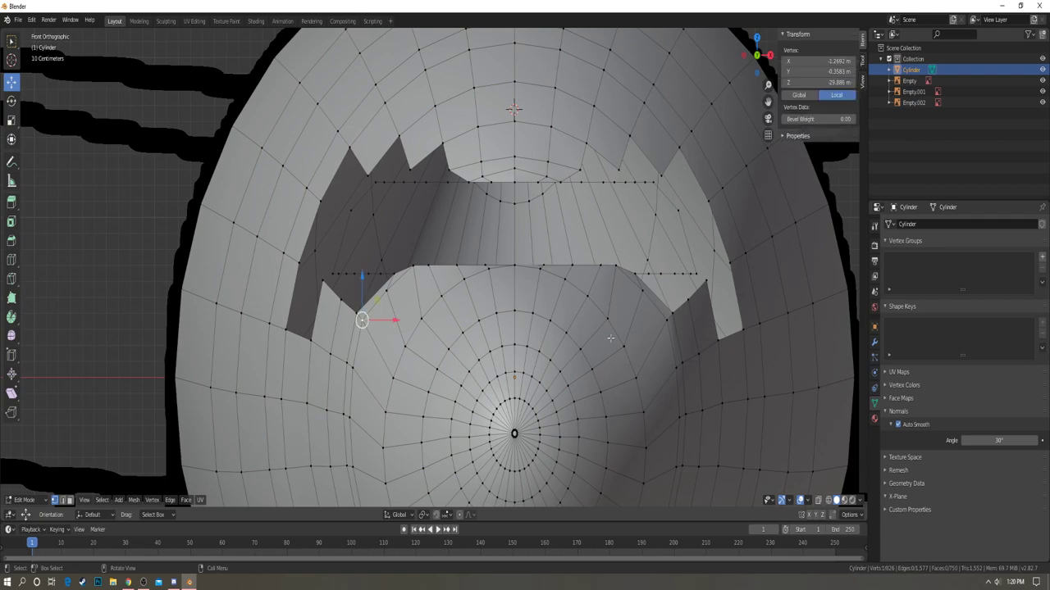
alt+click(666, 322)
key(s)
key(x)
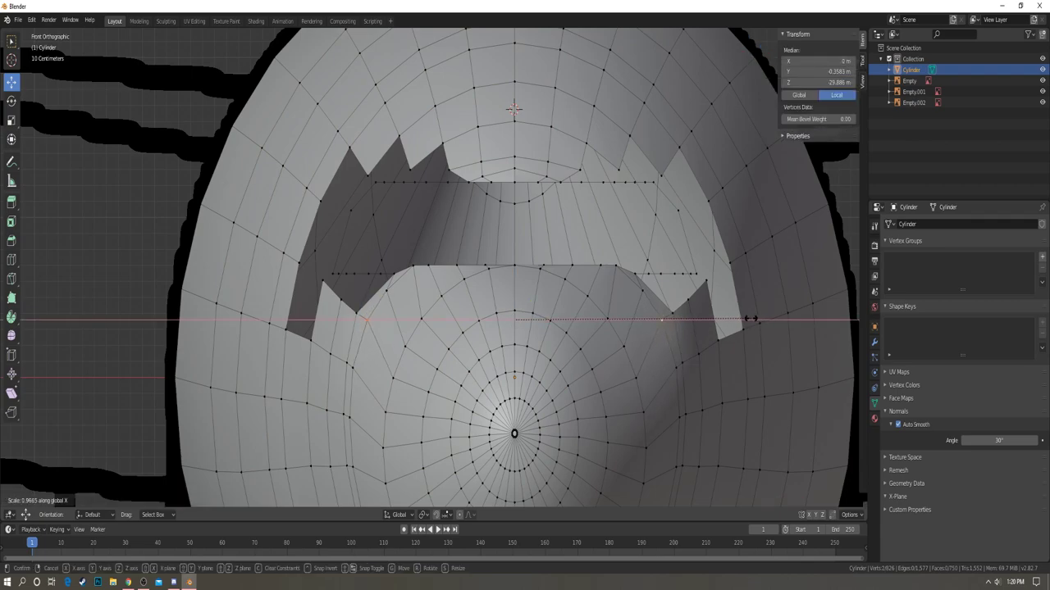
click(750, 319)
key(g)
key(y)
click(749, 320)
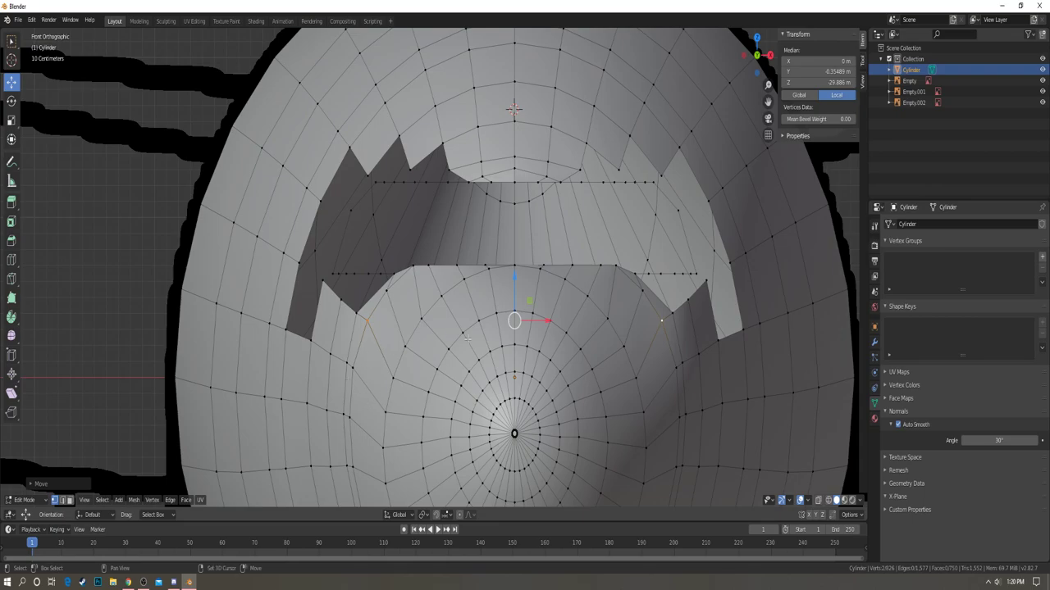
- Examine the reshaped nose around the window opening in Object Mode
shift+middle_drag(467, 340, 468, 303)
key(a)
key(a)
click(356, 275)
scroll(479, 236, down, 2)
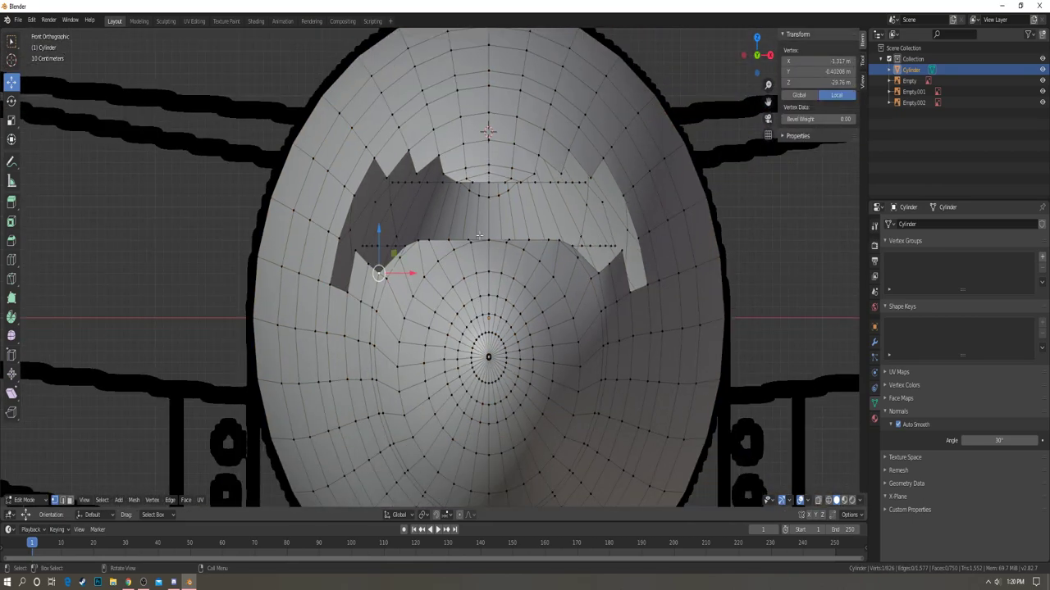
scroll(479, 235, up, 1)
key(a)
key(a)
key(Tab)
scroll(480, 237, down, 4)
middle_drag(481, 236, 506, 269)
scroll(489, 290, up, 4)
key(Tab)
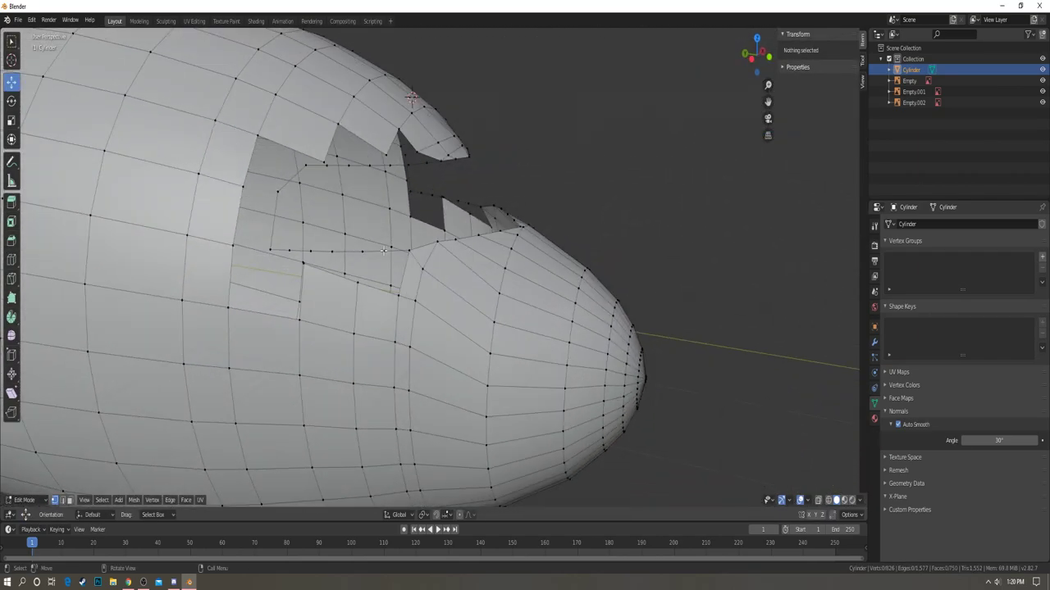
- Fill one more four-sided face between the outline's lower edge and the fuselage edge, first on the negative-X side and then on the positive-X side
click(383, 250)
click(369, 281)
middle_drag(369, 281, 586, 283)
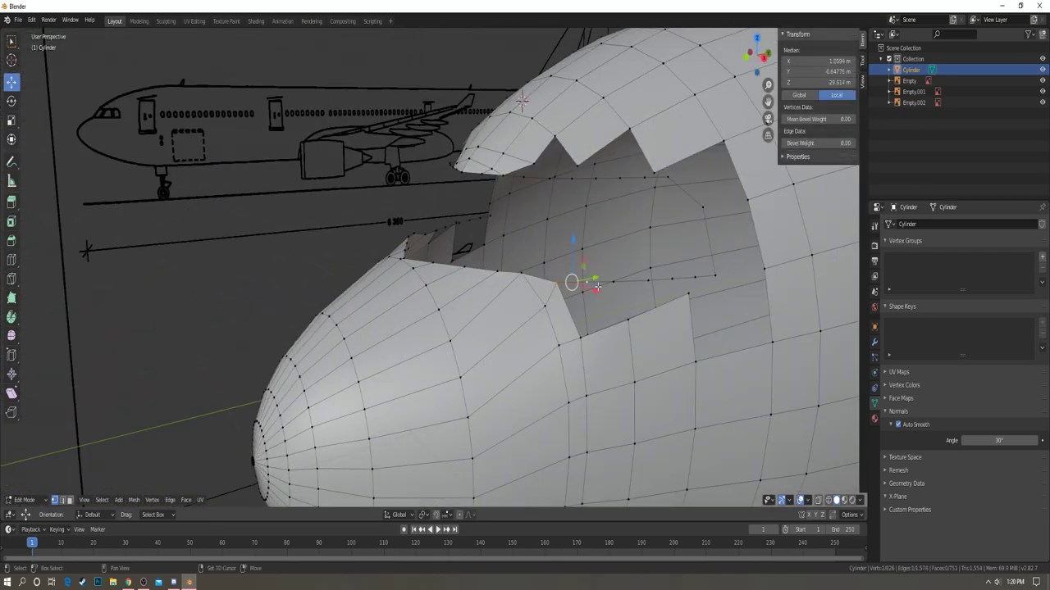
key(a)
key(alt+a)
middle_drag(581, 337, 545, 335)
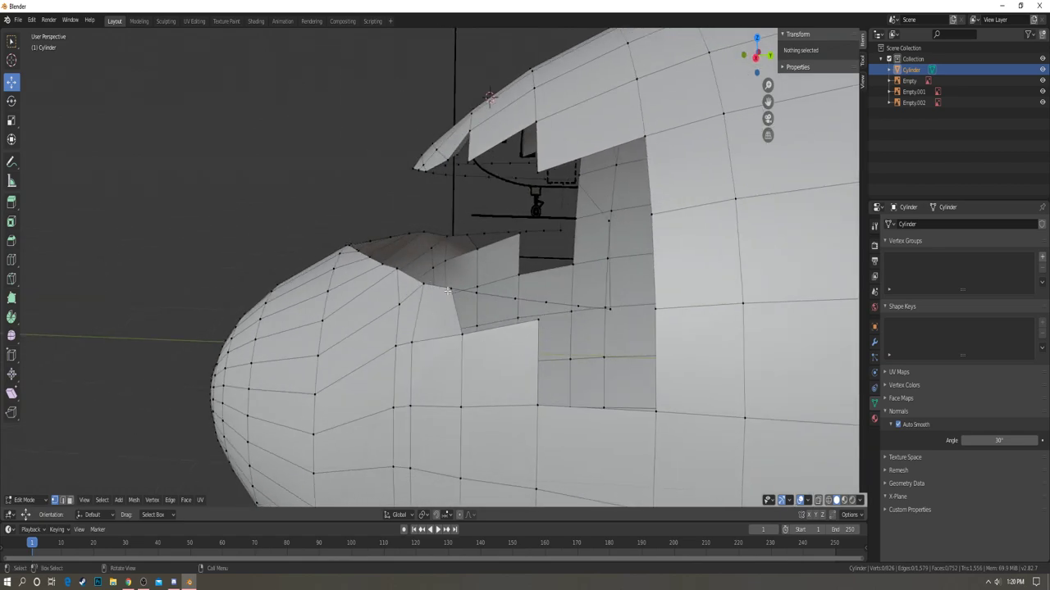
- Add a vertical loop cut around the fuselage through the face strip just behind the newly filled lower window faces
middle_drag(476, 291, 480, 264)
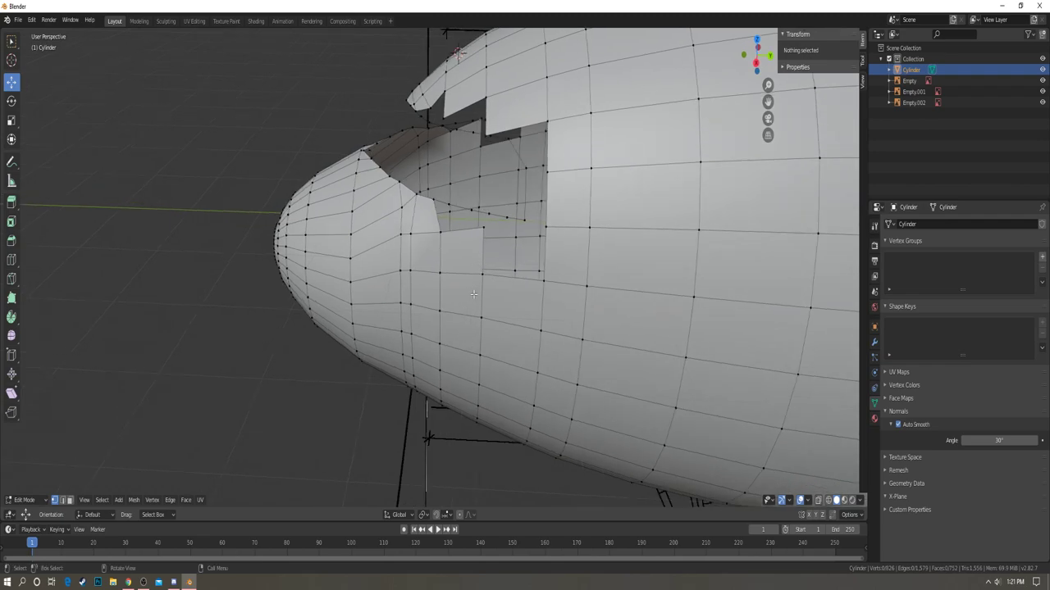
key(ctrl+r)
click(461, 231)
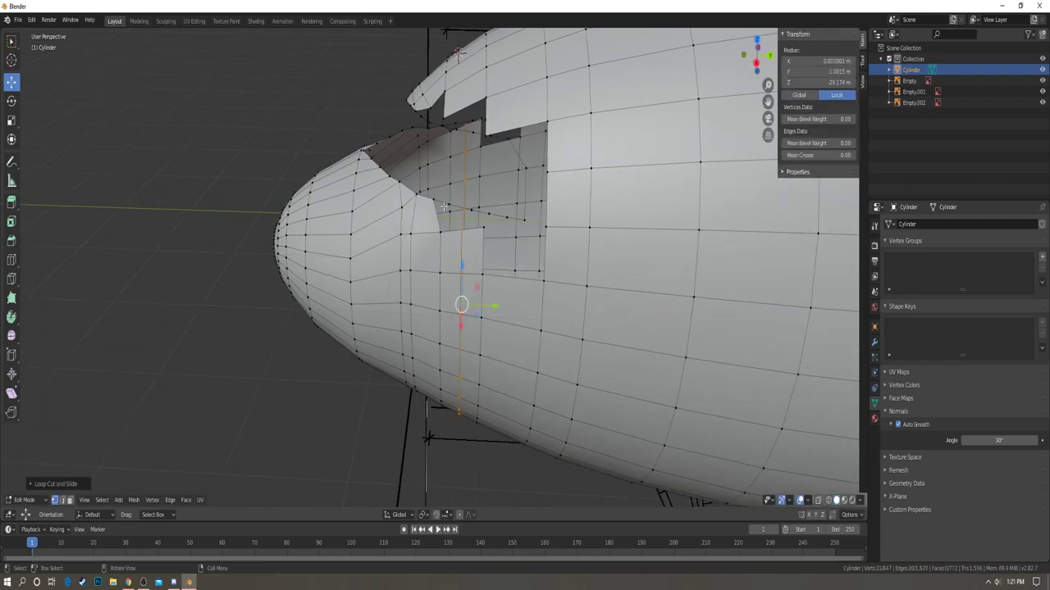
scroll(440, 220, up, 3)
key(alt+a)
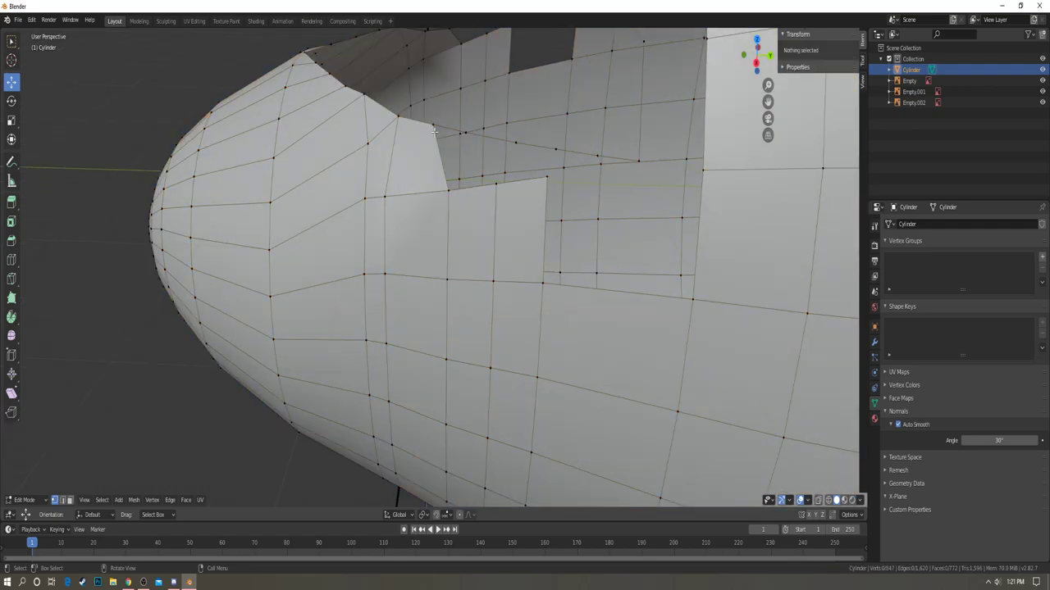
- Fill a four-sided face from the outline's lower edge to the new loop cut's top vertex on the positive-X side
click(433, 125)
shift+click(461, 133)
shift+click(494, 185)
key(f)
key(alt+a)
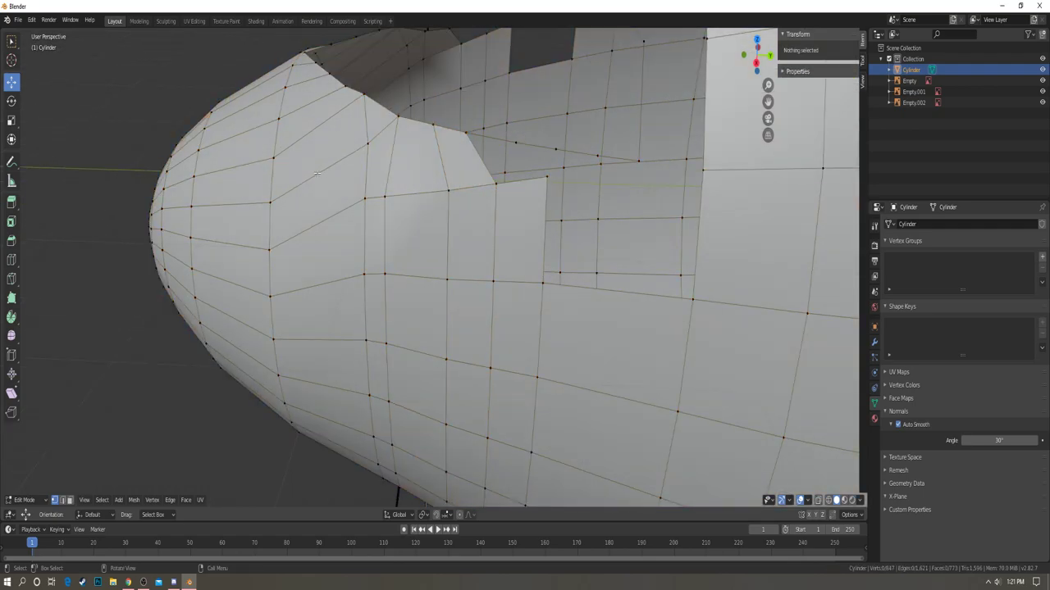
- Fill the matching four-sided face between the outline's lower edge and the new loop cut on the negative-X side
middle_drag(263, 178, 474, 166)
click(444, 122)
shift+click(440, 188)
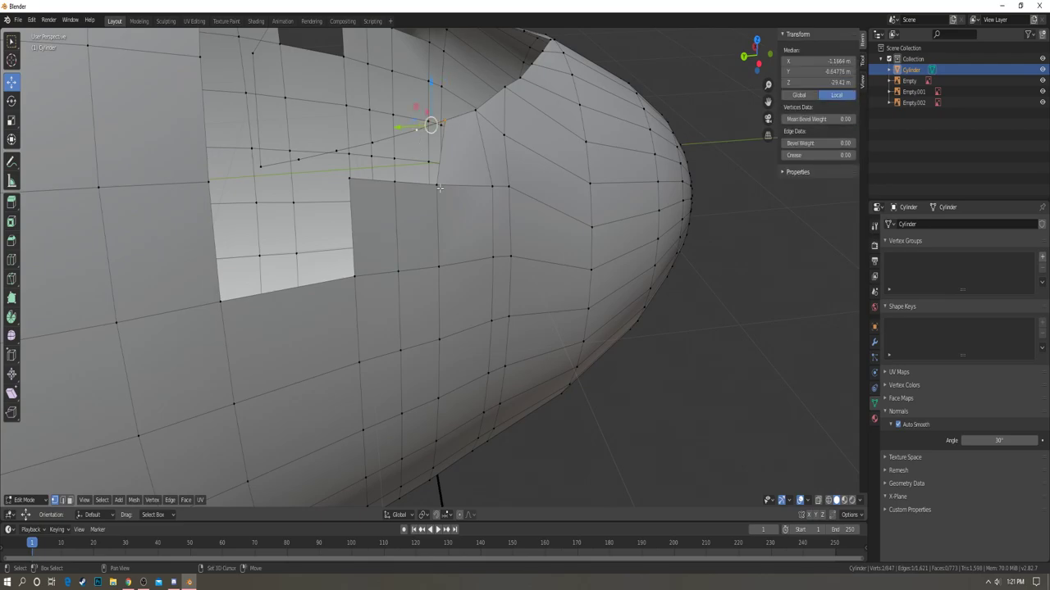
key(f)
key(a)
key(a)
- Fill the adjoining four-sided face behind the new loop cut, up to the fuselage corner vertex on the negative-X side
click(373, 143)
shift+click(417, 131)
key(f)
key(a)
key(a)
- Fill the matching four-sided face behind the new loop cut, up to the fuselage corner vertex on the positive-X side
middle_drag(361, 177, 147, 176)
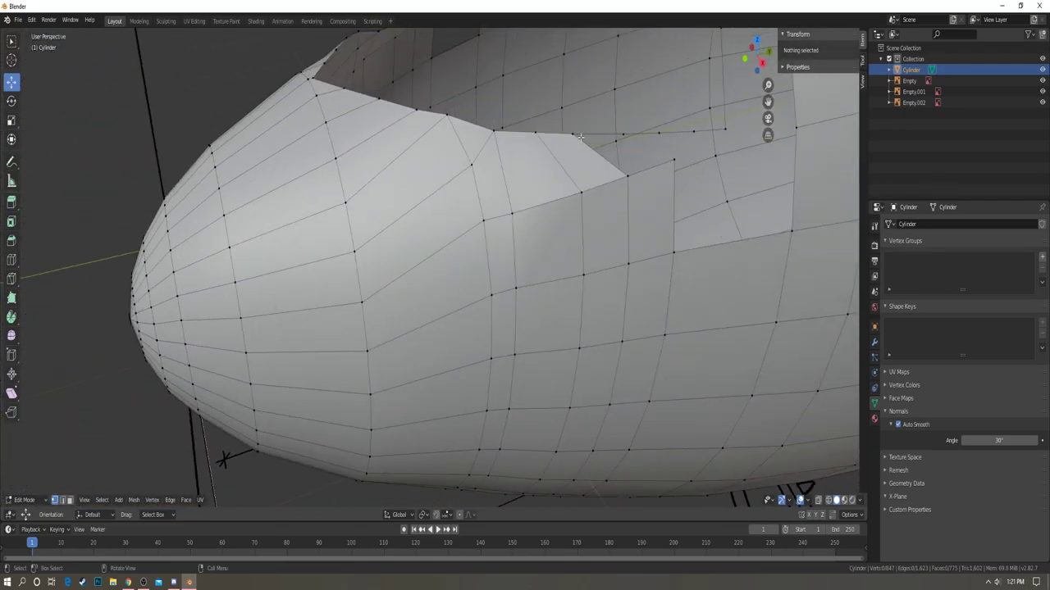
click(573, 134)
shift+click(624, 136)
shift+click(673, 160)
shift+click(628, 175)
key(f)
key(a)
key(a)
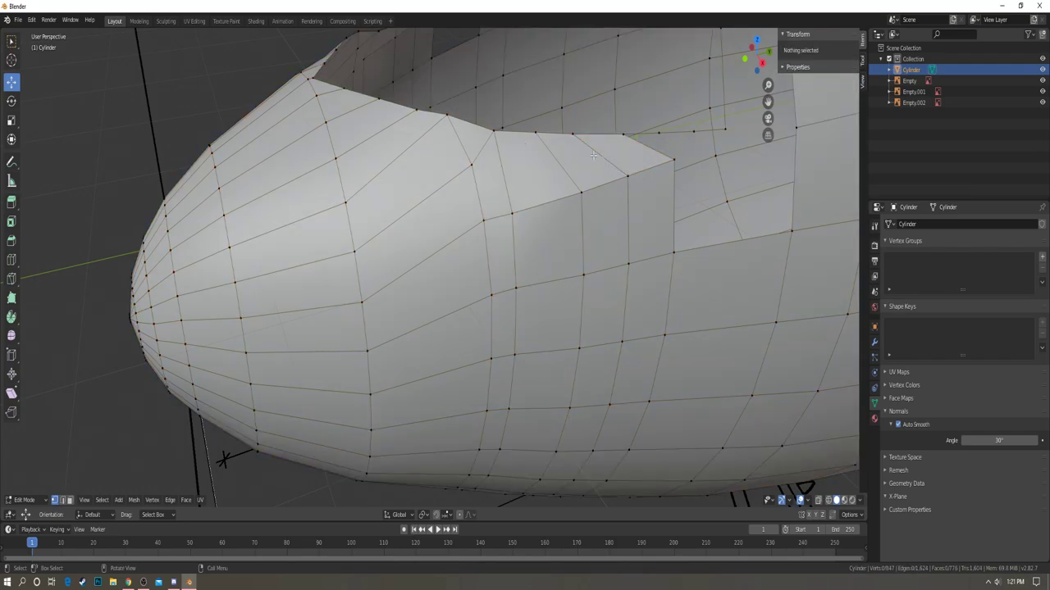
- Narrow the mirrored vertex pair on the loop ahead of the new cut, below the filled faces, to about 0.963 along X, and lower it about 0.04 m
middle_drag(634, 171, 599, 164)
middle_drag(503, 174, 560, 215)
click(558, 193)
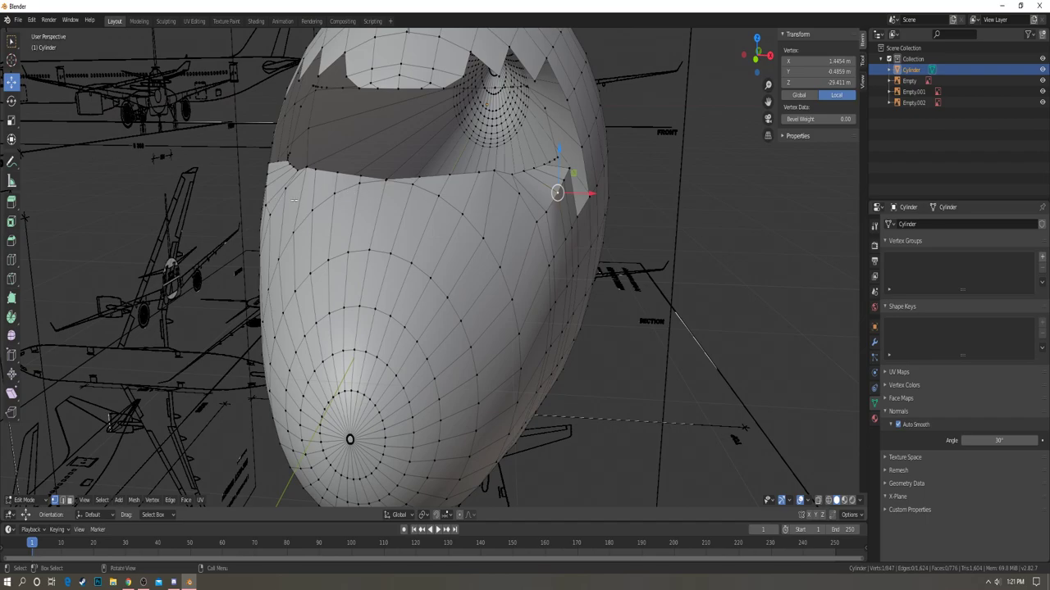
key(KP_3)
key(z)
key(b)
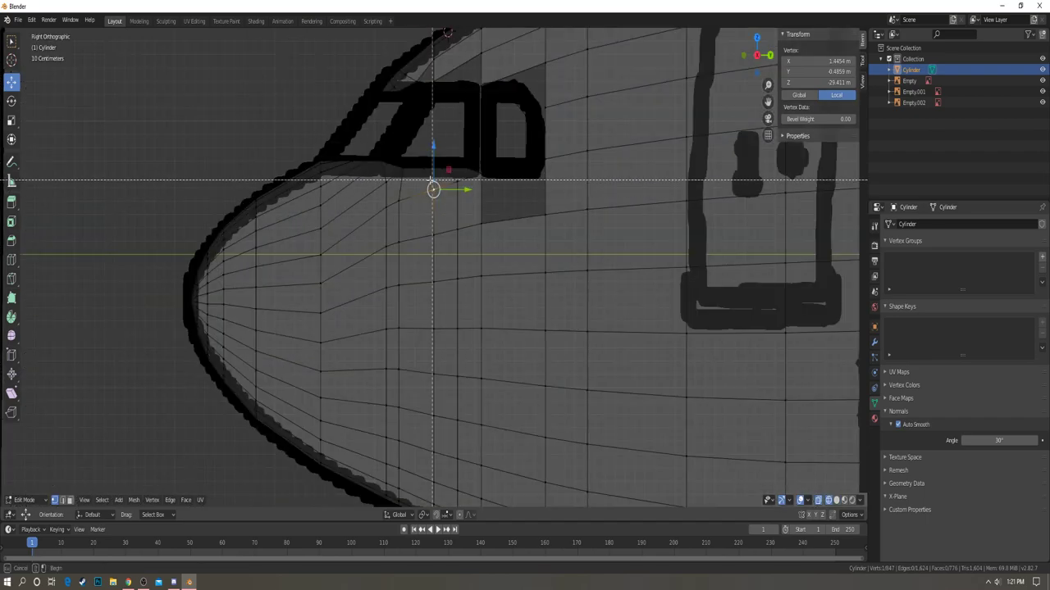
drag(428, 180, 444, 198)
key(KP_1)
key(z)
click(501, 196)
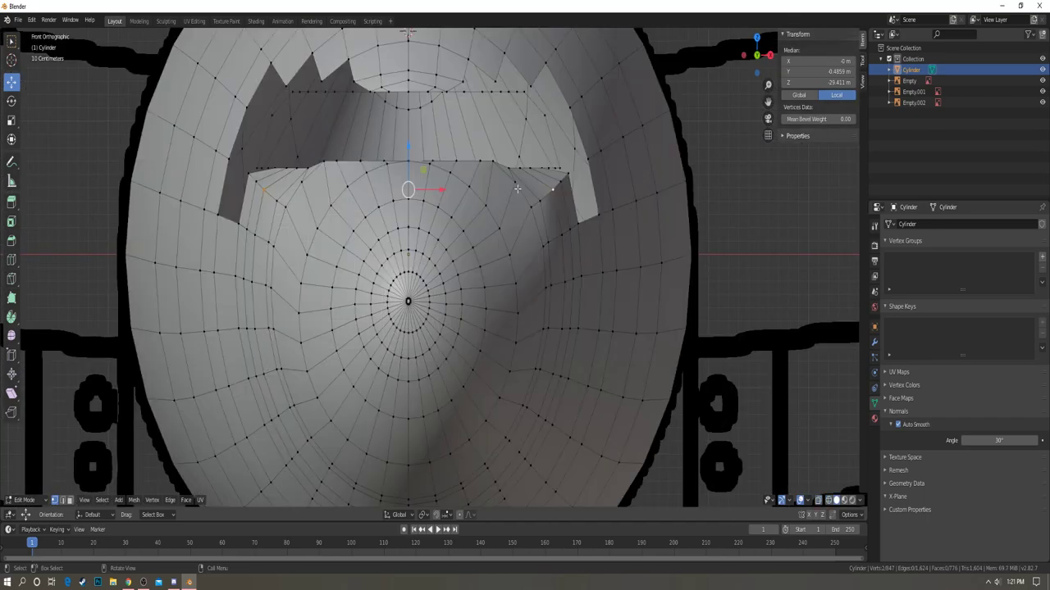
key(s)
key(x)
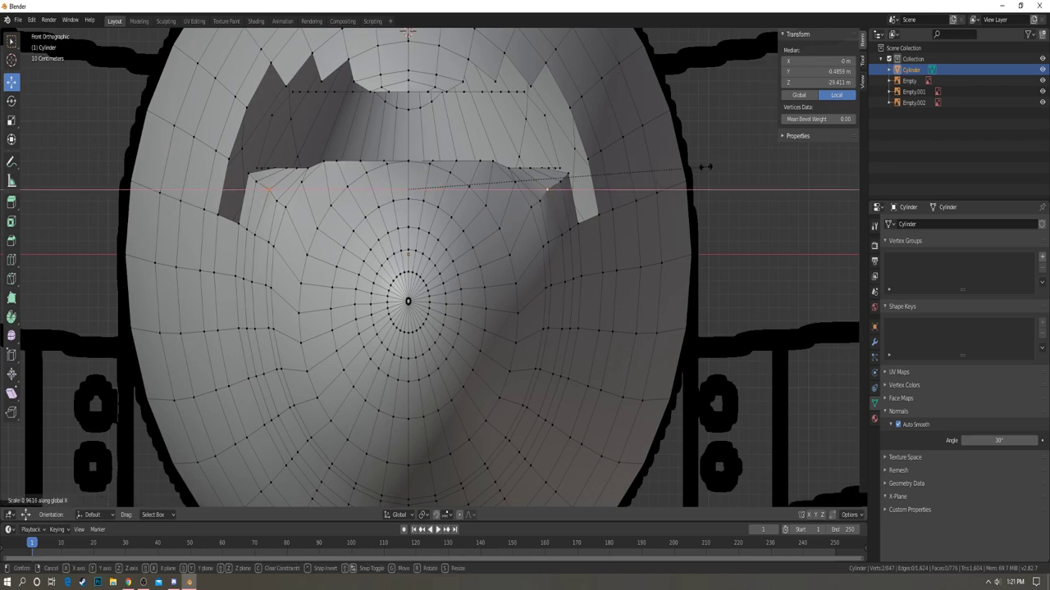
click(704, 167)
key(g)
key(z)
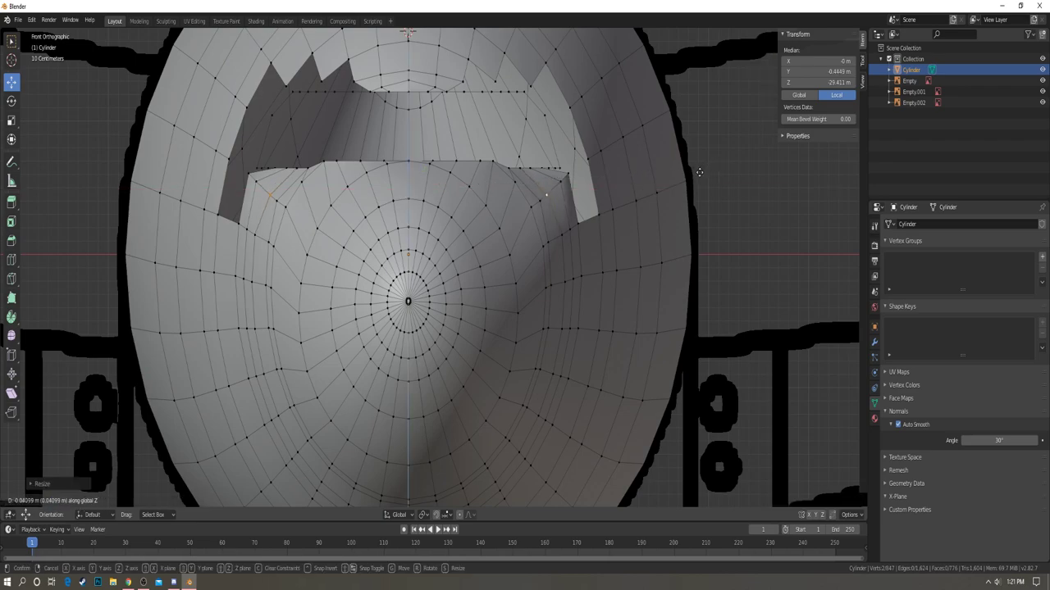
click(699, 172)
- Select the mirrored vertex pair one row further down that loop and scale it slightly inward along X
click(254, 235)
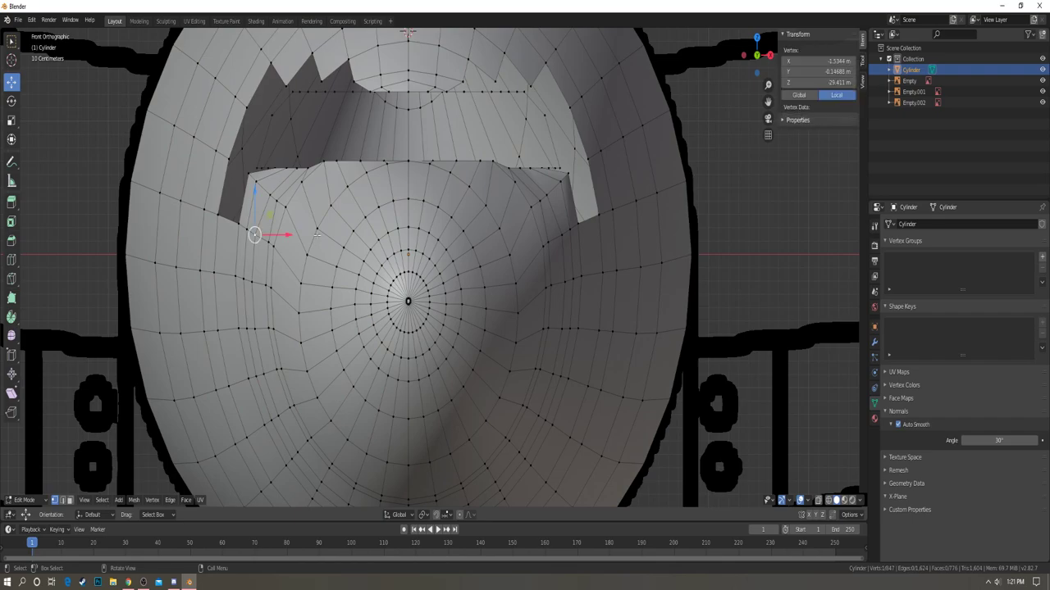
key(KP_3)
key(z)
click(451, 222)
key(b)
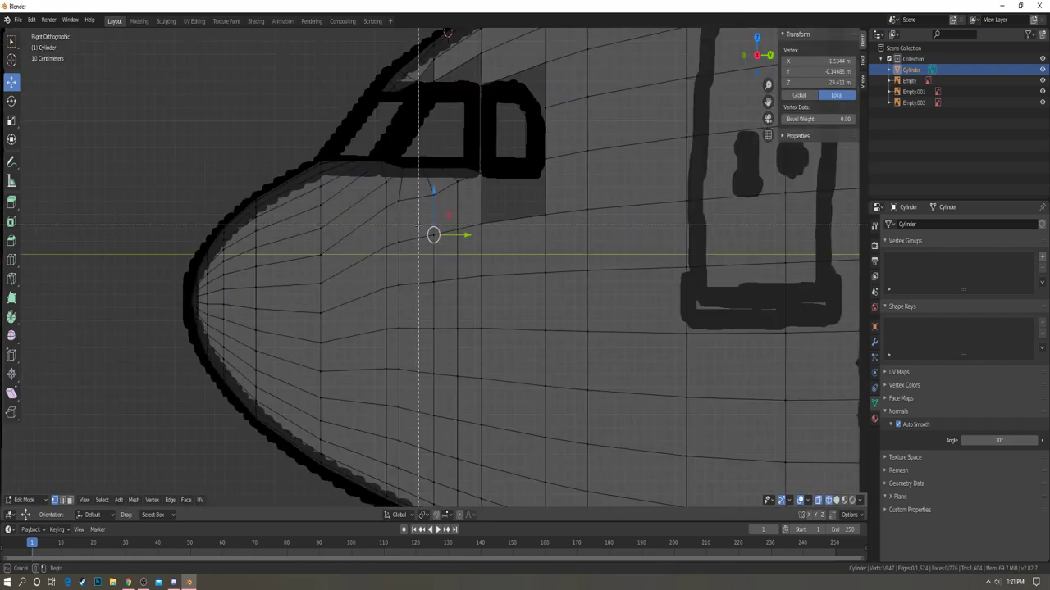
drag(418, 225, 443, 243)
key(KP_1)
key(alt+z)
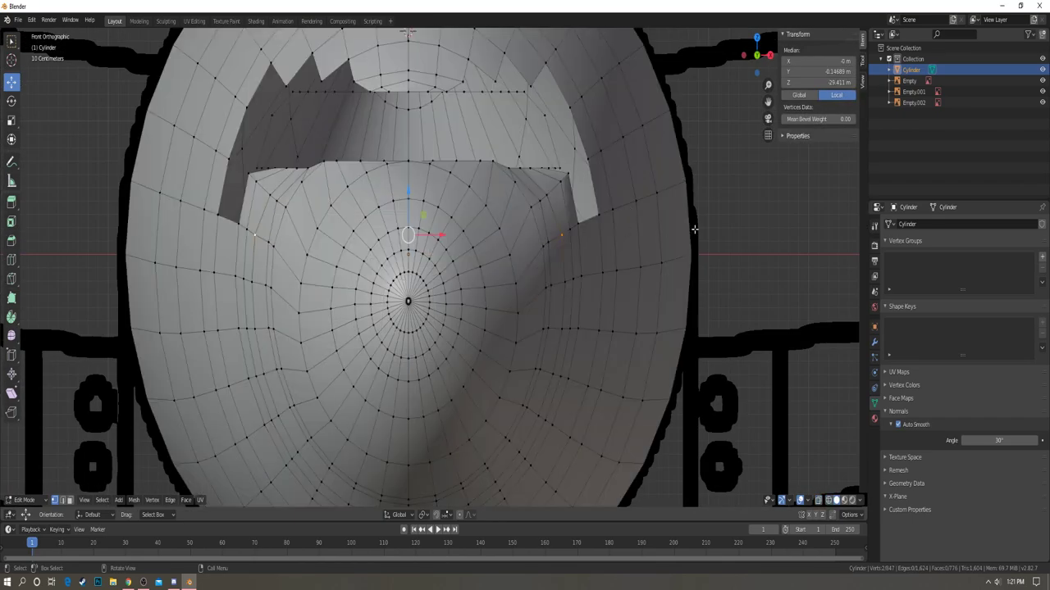
key(s)
key(x)
click(719, 227)
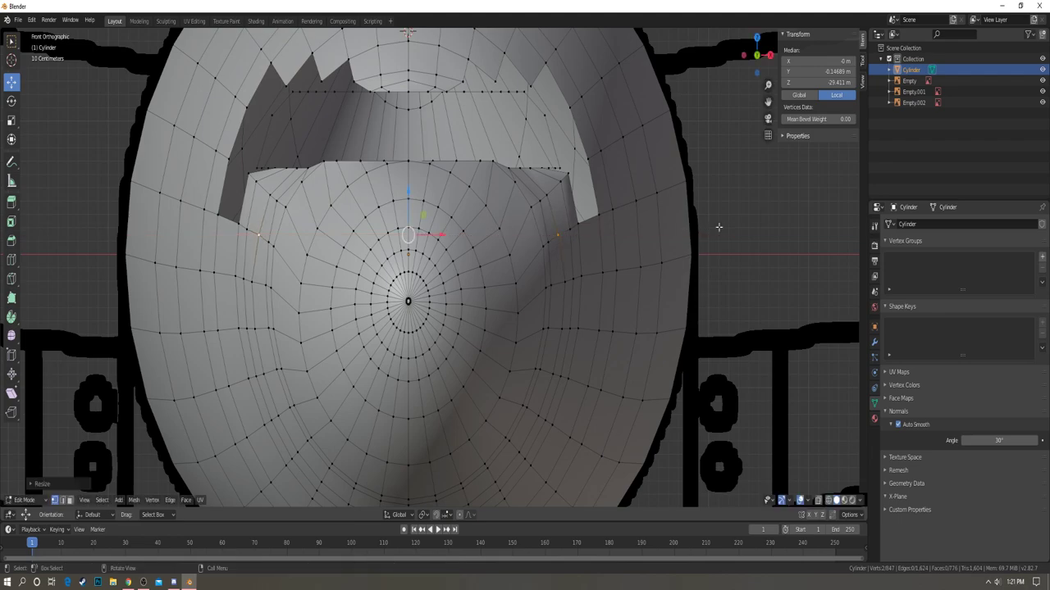
- Scale the new loop cut's top vertex pair slightly inward along X and lower it about 0.045 m
key(a)
key(a)
alt+click(253, 181)
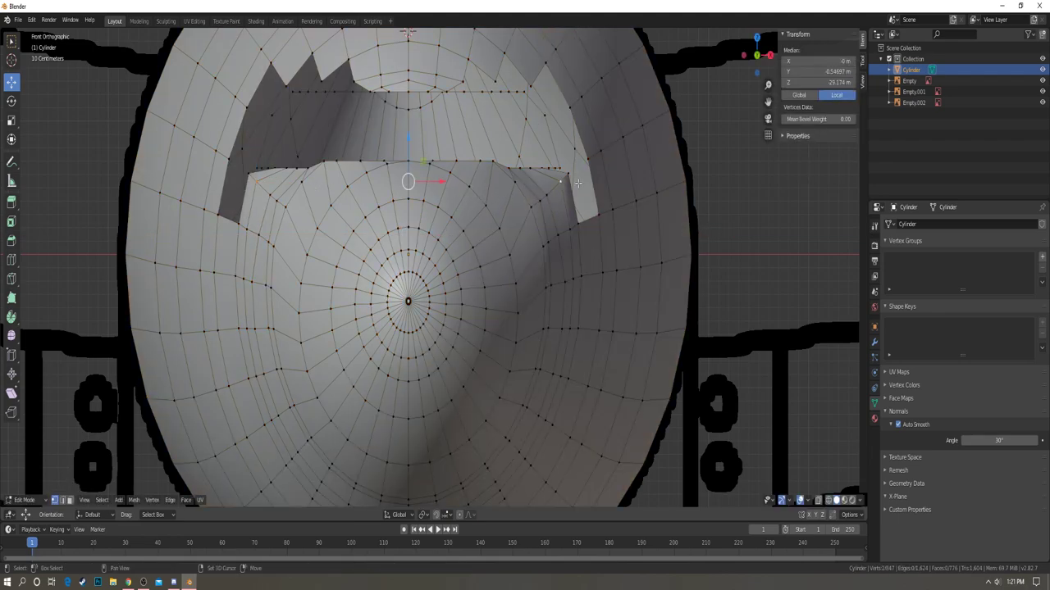
key(s)
key(x)
click(638, 187)
key(g)
key(z)
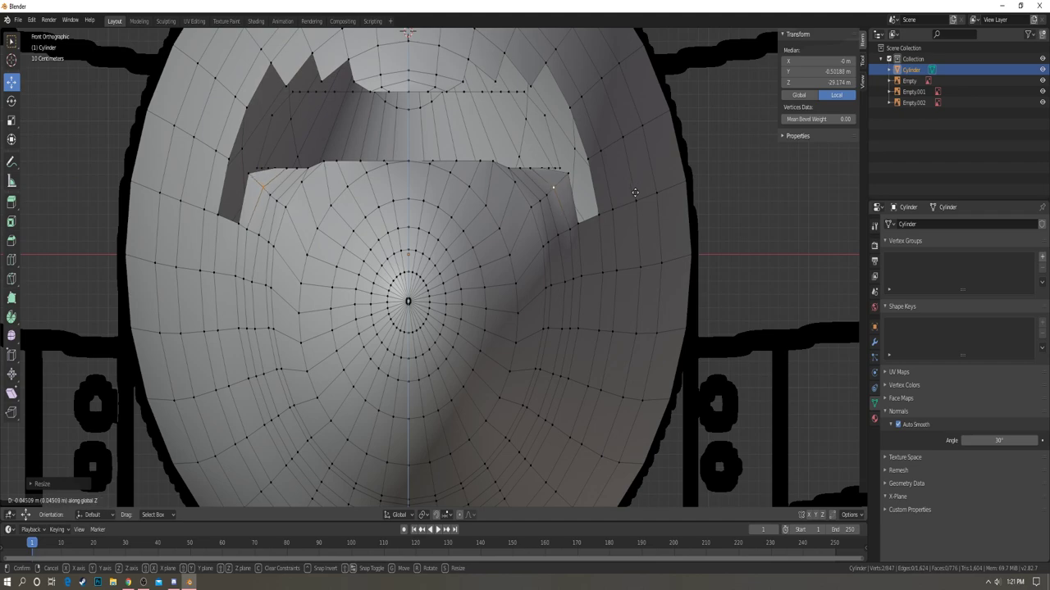
click(635, 195)
- Narrow the new loop cut's second vertex pair, one row below the top, to about 0.983 along X
key(a)
key(a)
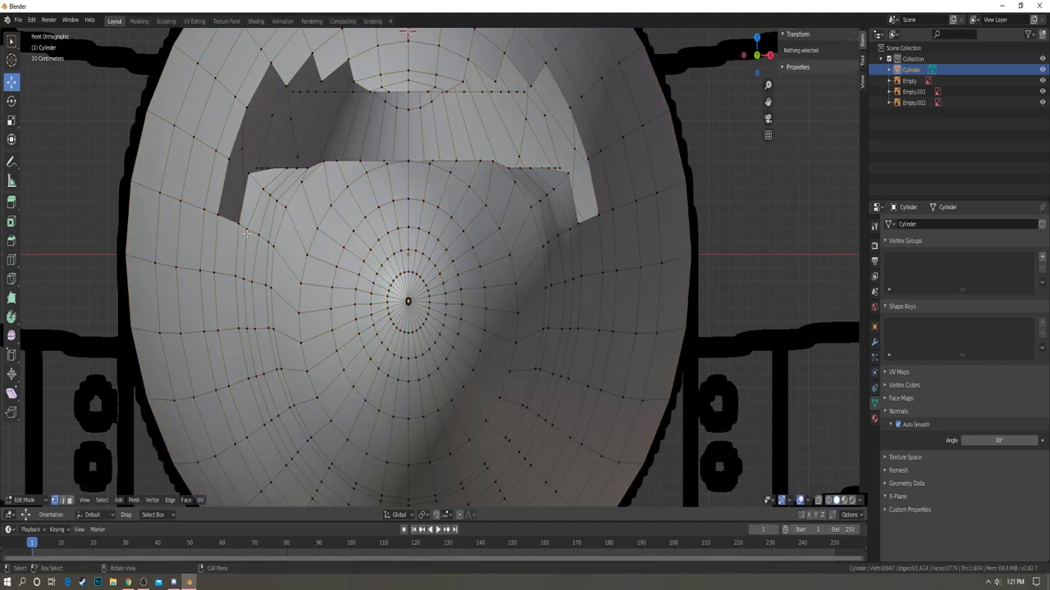
click(247, 229)
alt+click(568, 229)
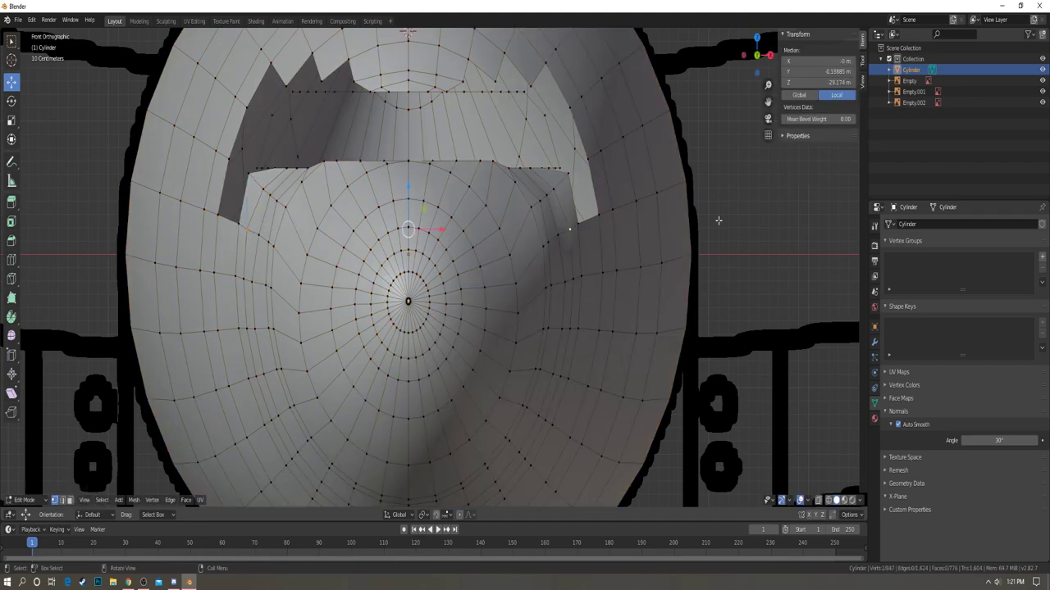
key(s)
key(x)
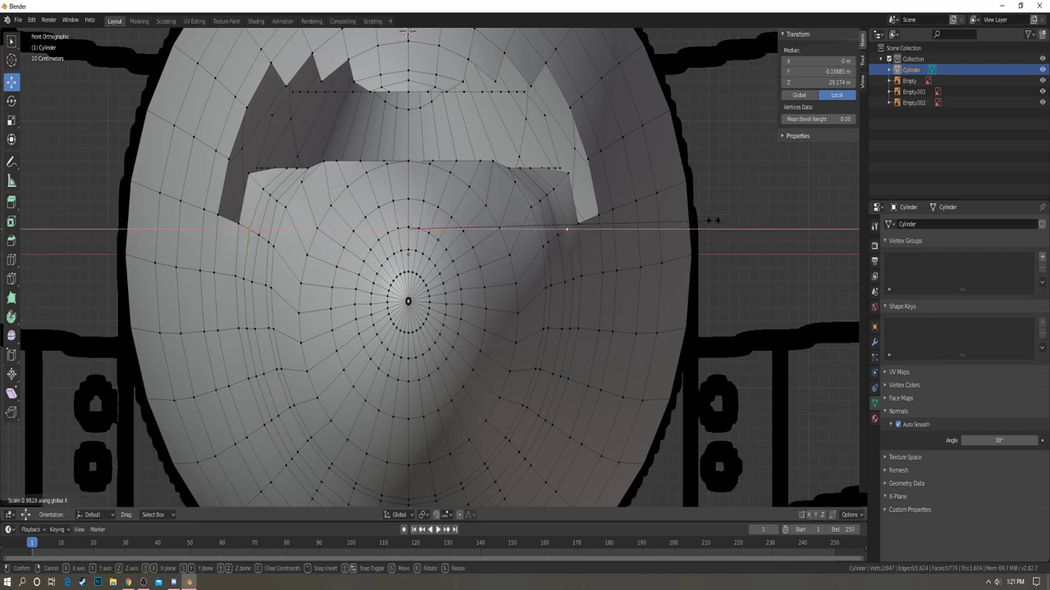
click(713, 221)
key(a)
key(a)
- Examine the smoothed surface below the side windows in Object Mode and its mesh in Edit Mode
middle_drag(558, 192, 574, 218)
key(Tab)
scroll(574, 218, up, 5)
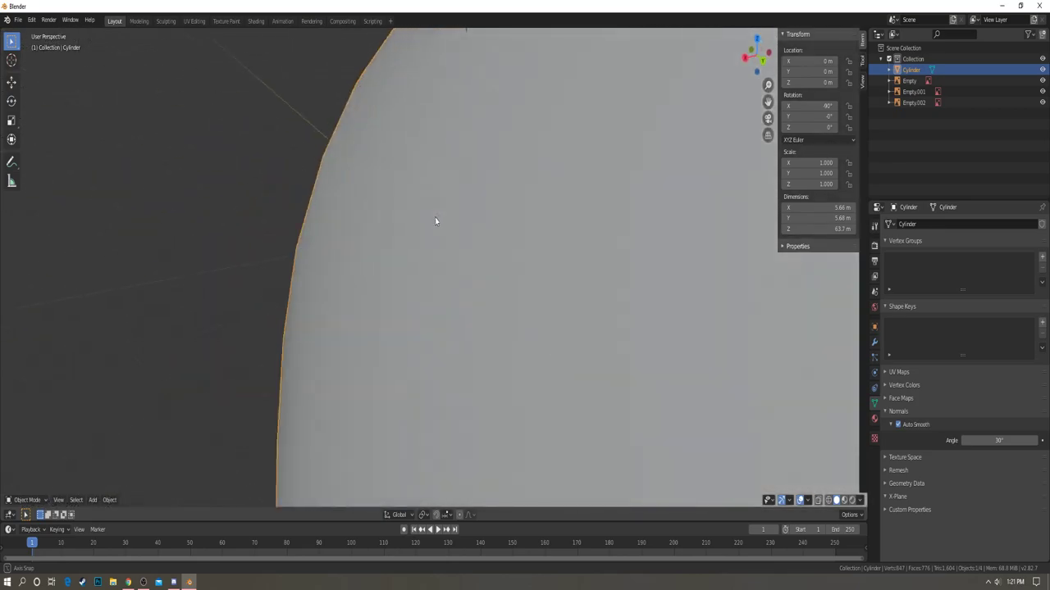
middle_drag(435, 218, 658, 208)
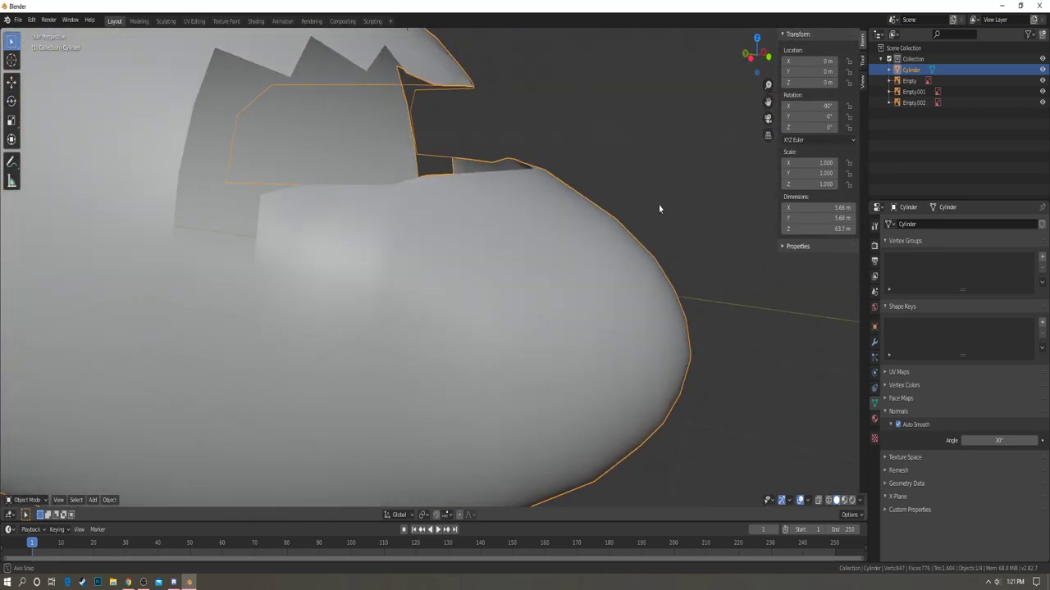
key(Tab)
scroll(511, 214, down, 4)
scroll(511, 214, up, 3)
middle_drag(511, 214, 403, 235)
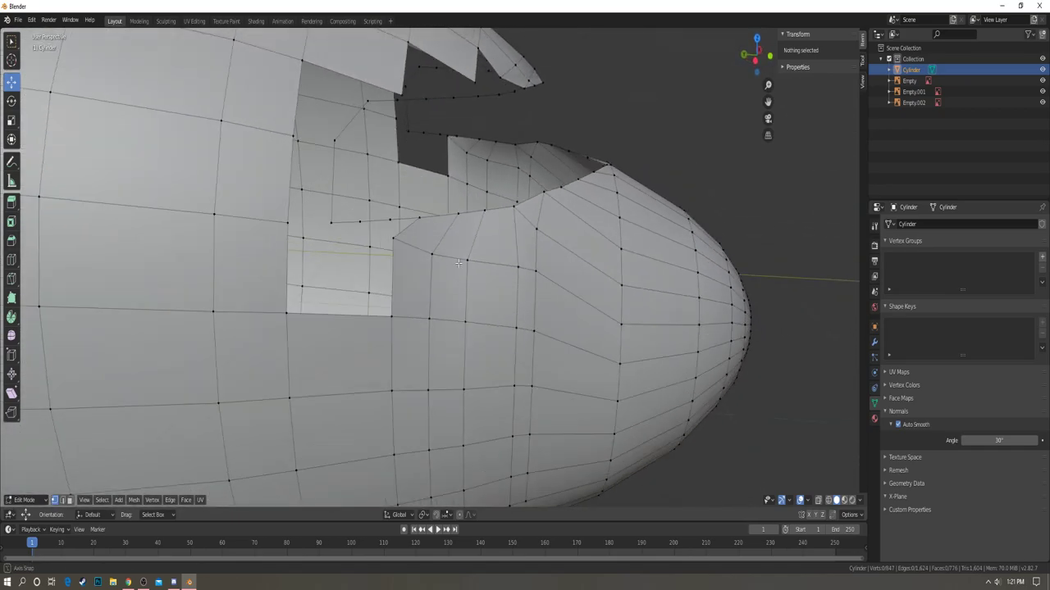
- Fill a triangular face from three vertices at the side window's lower rear corner, between the window outline and fuselage edge
click(391, 220)
shift+click(419, 218)
shift+click(393, 237)
key(f)
key(a)
key(a)
- Fill the matching triangular face at the lower rear corner of the opposite side window
middle_drag(717, 208, 568, 208)
click(538, 196)
shift+click(521, 203)
shift+click(555, 213)
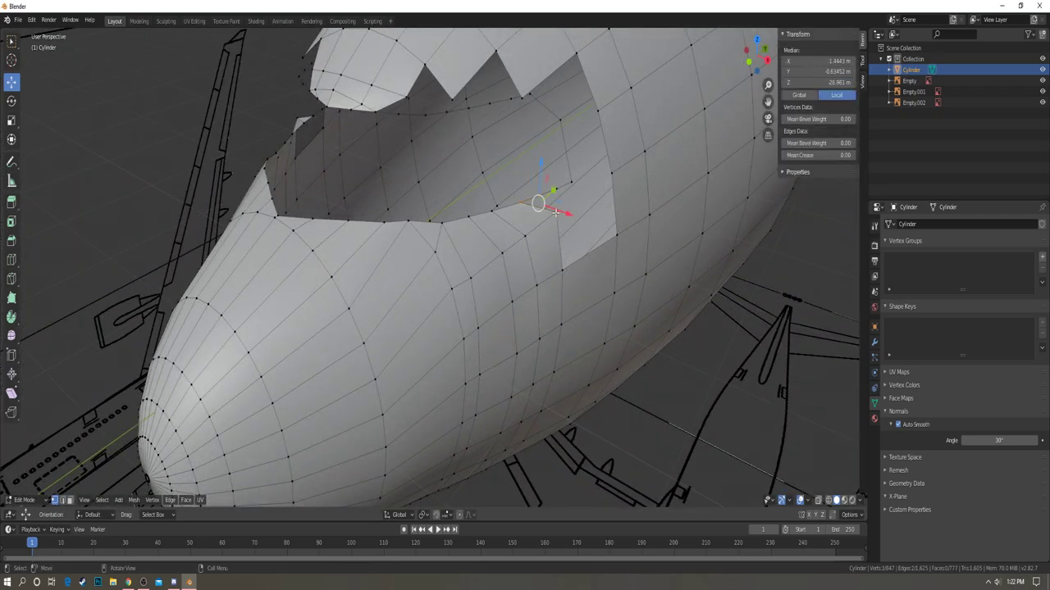
key(f)
key(a)
key(a)
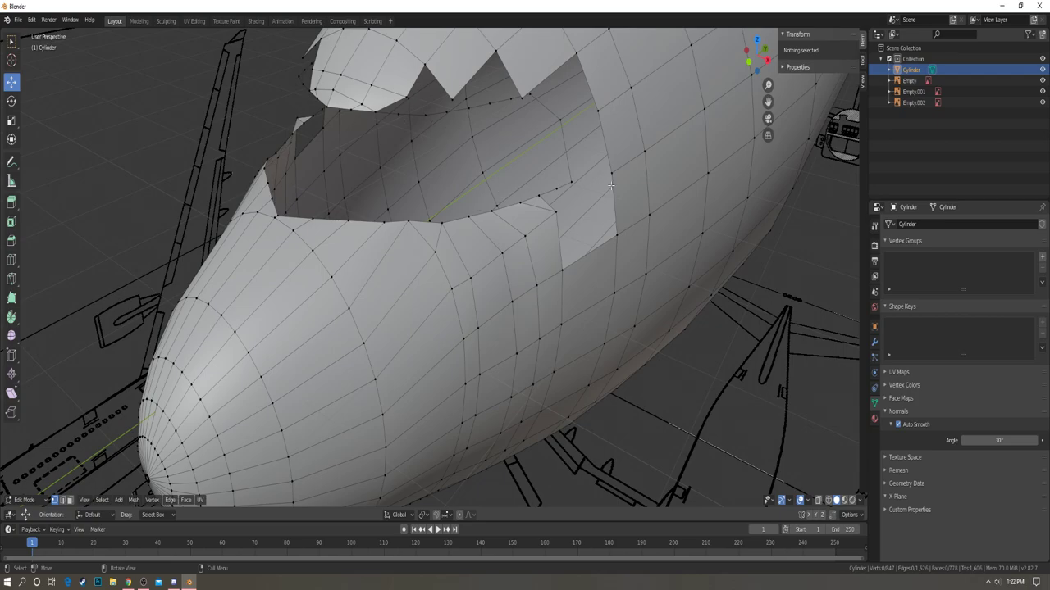
- Add a centred loop cut through the fuselage strip below the rear gap of the side window opening
middle_drag(611, 187, 368, 174)
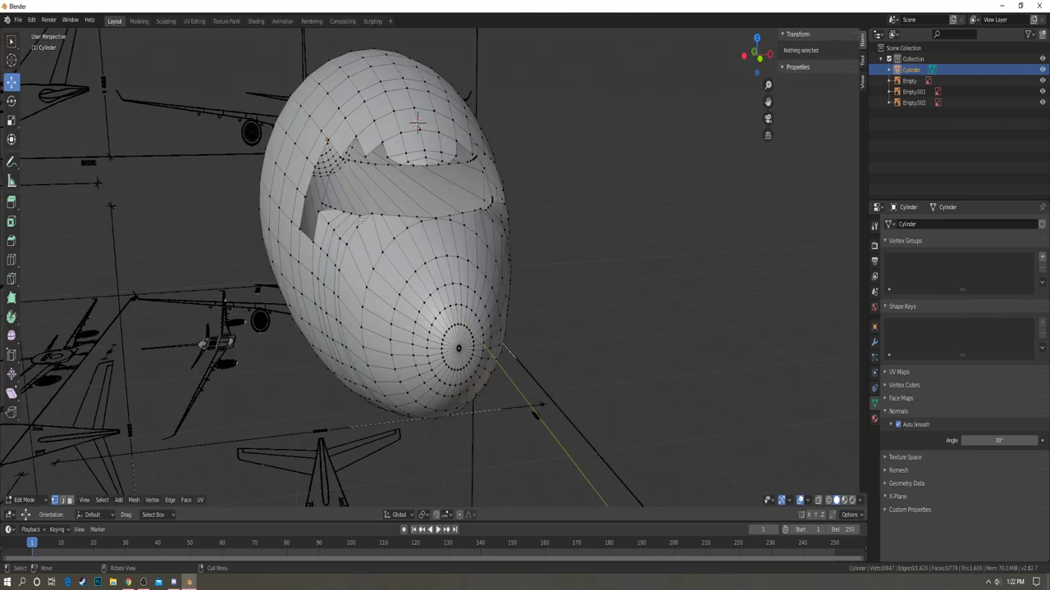
middle_drag(312, 196, 360, 191)
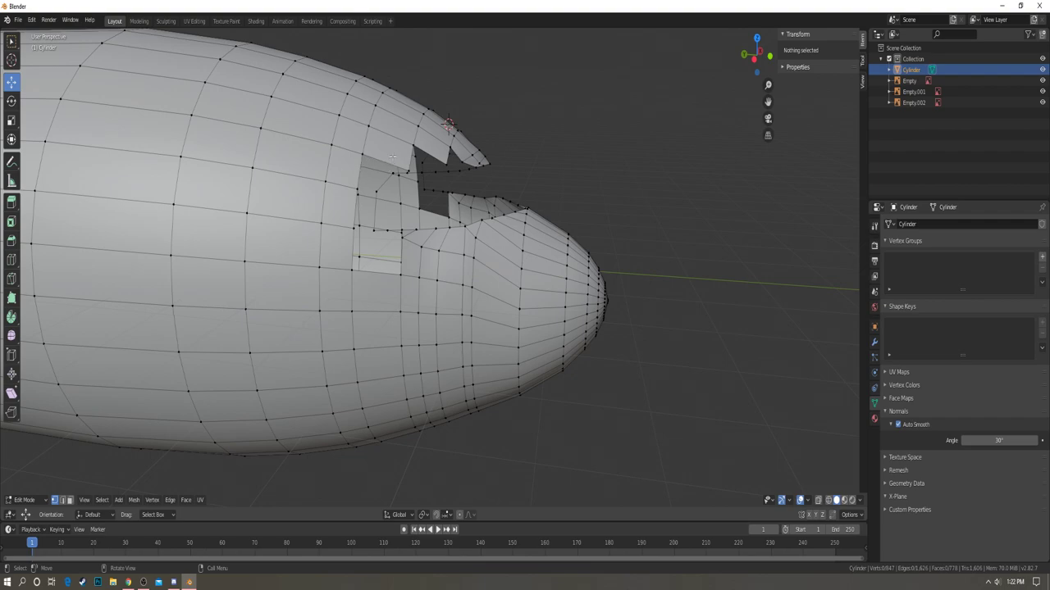
middle_drag(396, 178, 404, 259)
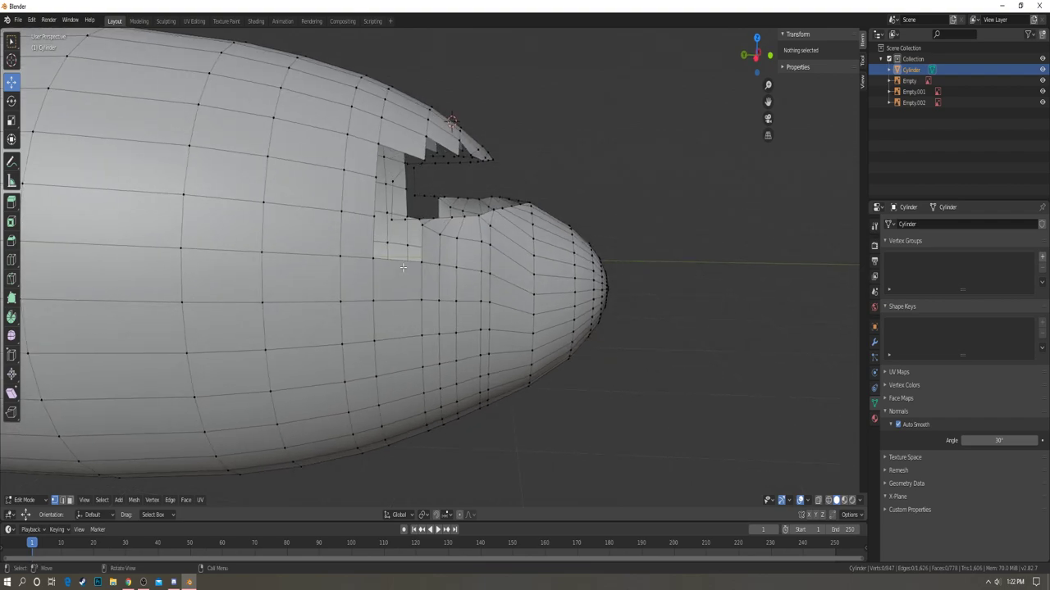
key(ctrl+r)
click(404, 259)
right_click(404, 260)
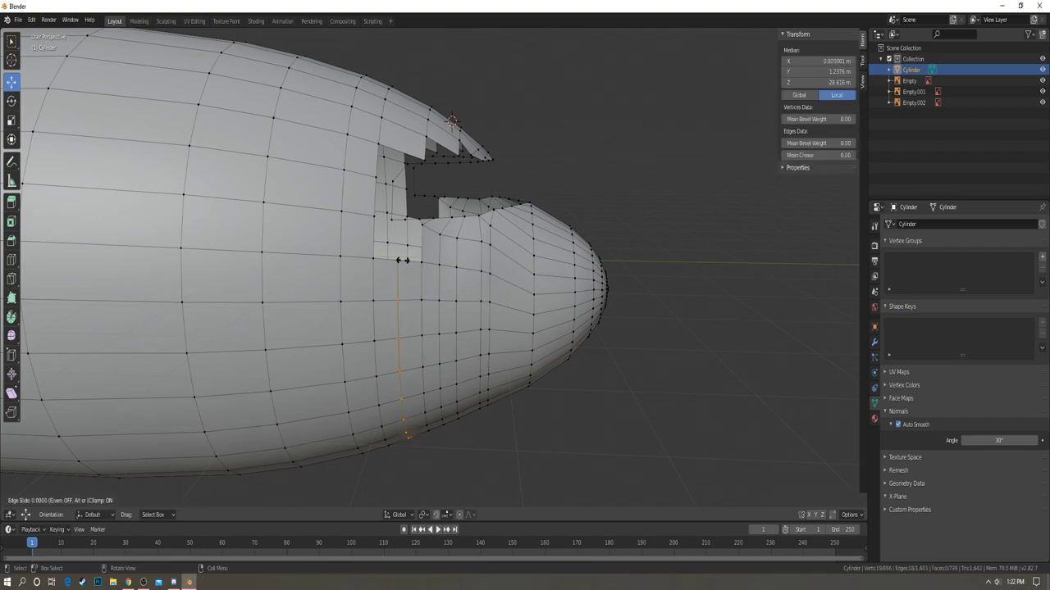
scroll(427, 259, up, 3)
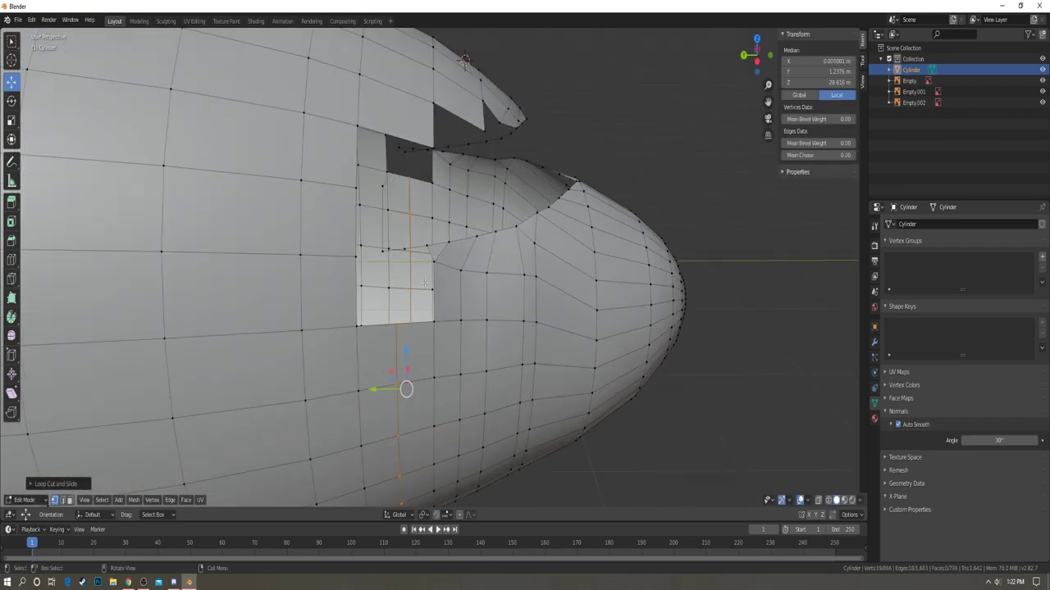
- Select the mirrored vertex pair just below the window's lower rear corners and lower it about 0.09 m along Z
middle_drag(427, 295, 363, 205)
key(a)
key(a)
click(249, 174)
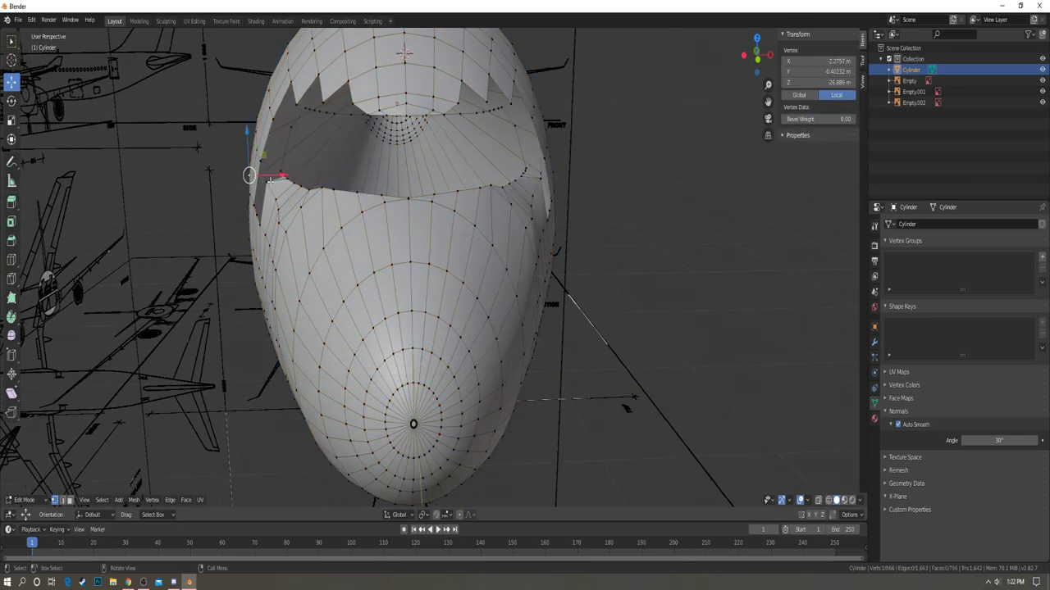
key(a)
key(a)
click(266, 182)
shift+click(533, 180)
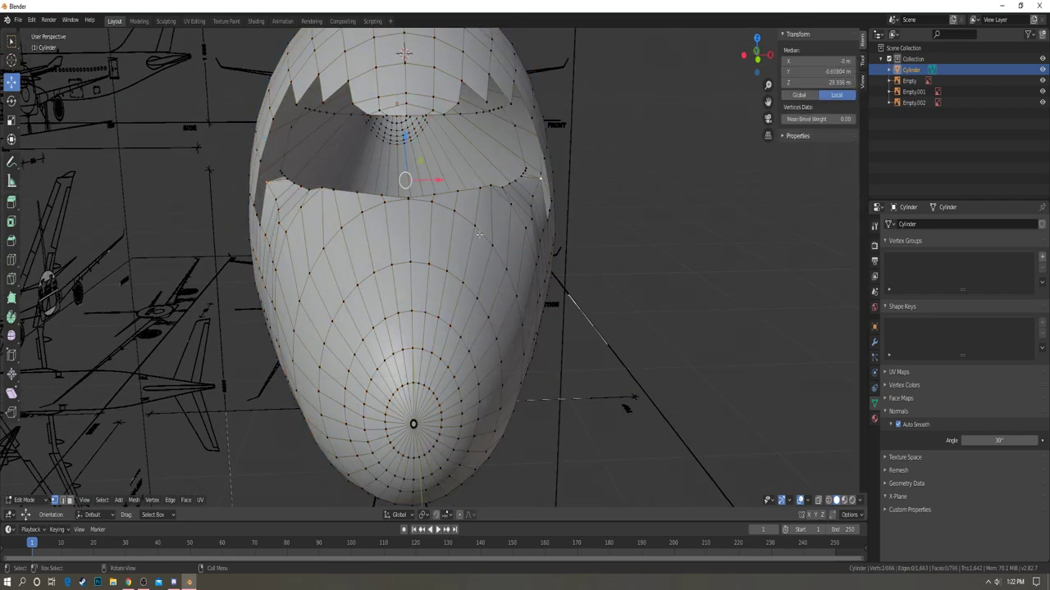
key(KP_1)
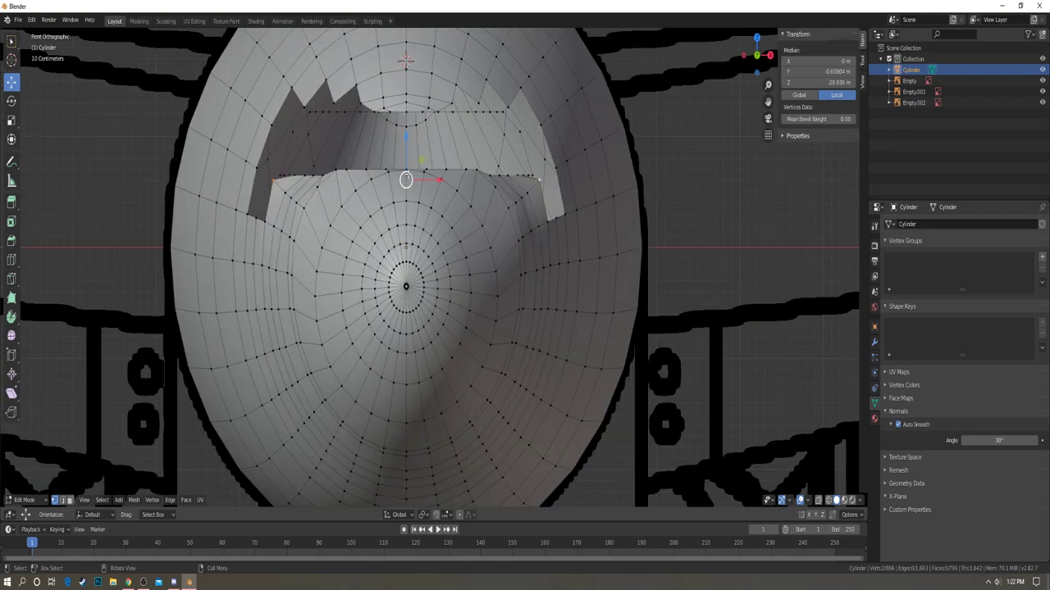
scroll(618, 131, up, 2)
key(g)
key(z)
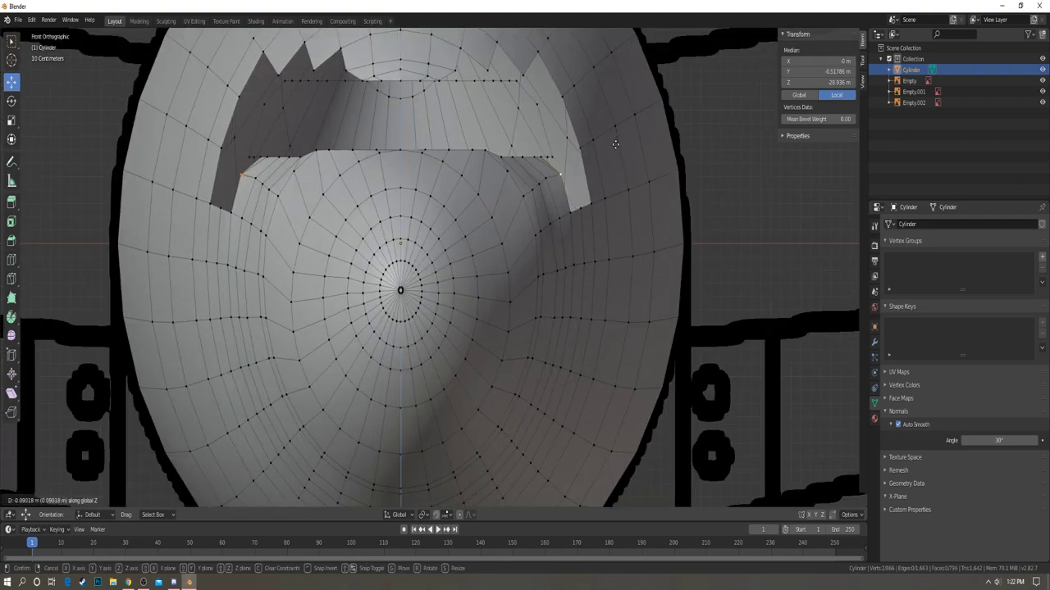
click(615, 139)
- Scale the lowered corner vertex pair slightly inward along X and lower it about 0.016 m further
key(s)
key(x)
click(607, 144)
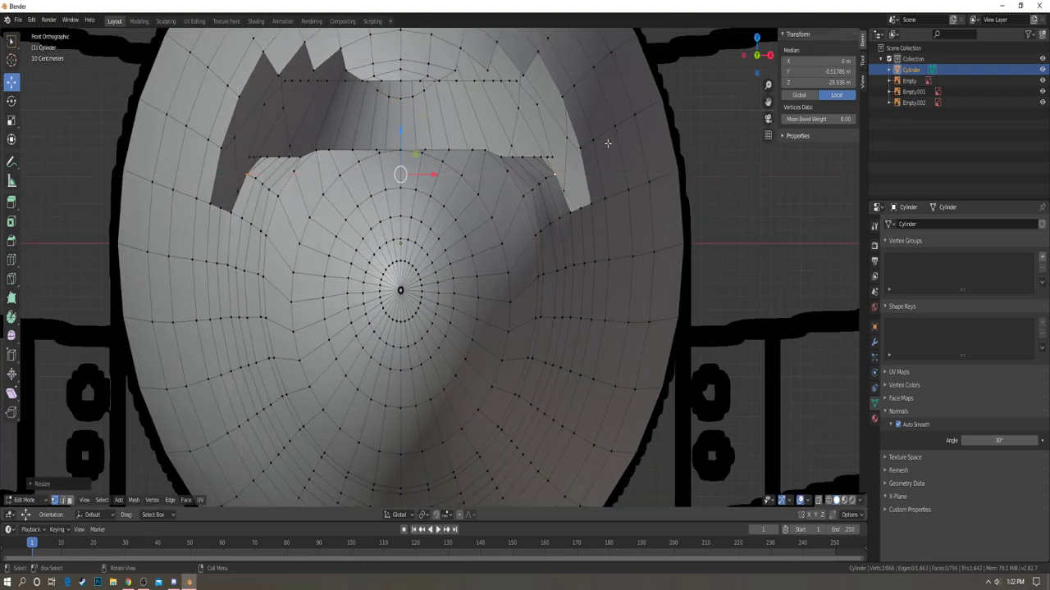
key(g)
key(z)
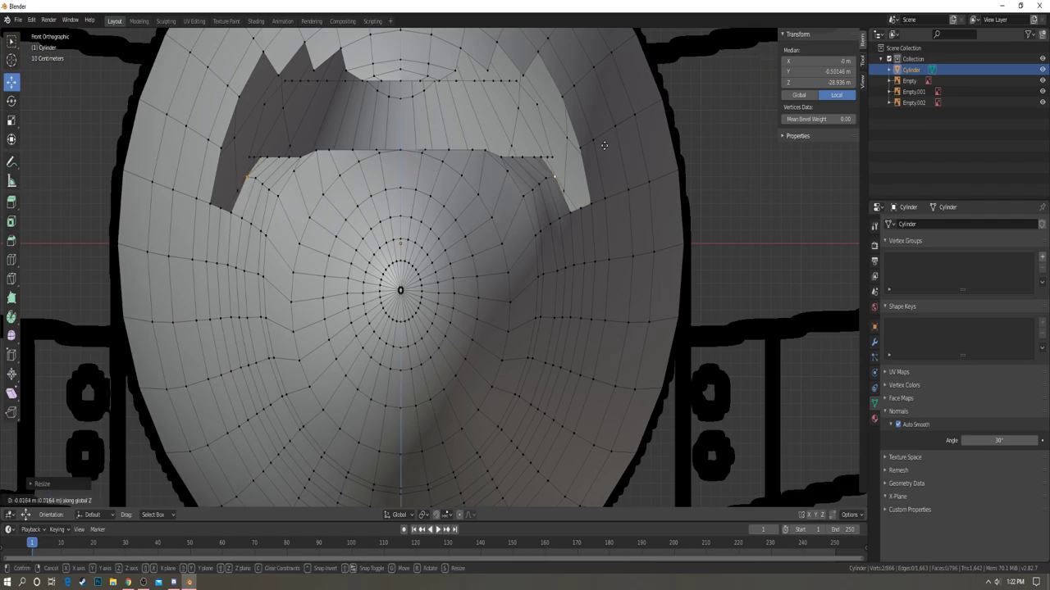
click(603, 146)
key(a)
key(alt+a)
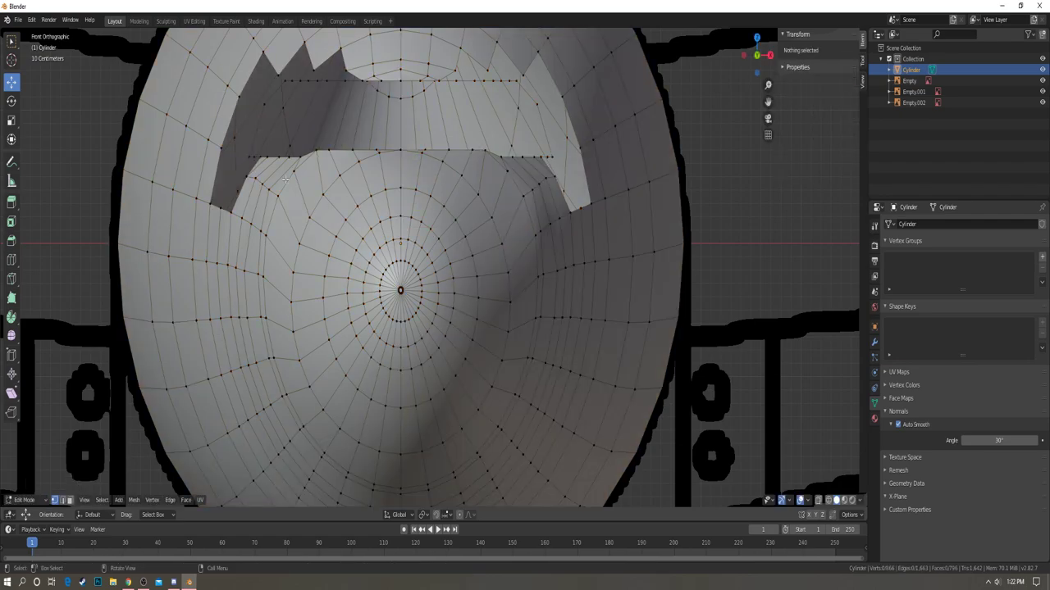
- Examine the smoothed nose surface around the side windows in Object Mode from the side and from below
scroll(308, 164, down, 4)
middle_drag(307, 164, 212, 179)
scroll(461, 201, up, 6)
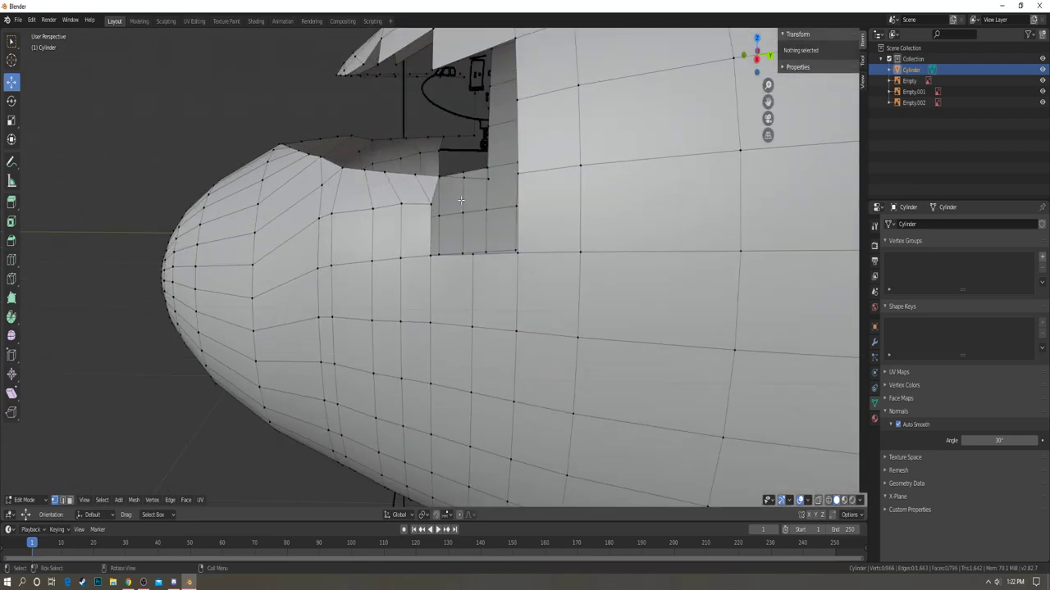
key(Tab)
middle_drag(461, 201, 539, 152)
scroll(472, 201, down, 5)
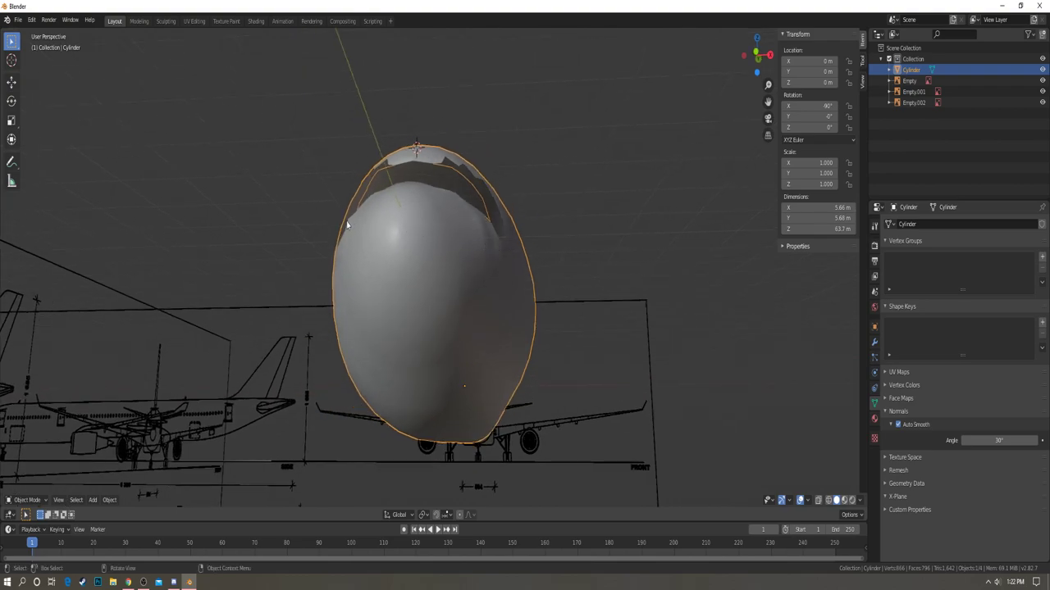
scroll(347, 224, up, 6)
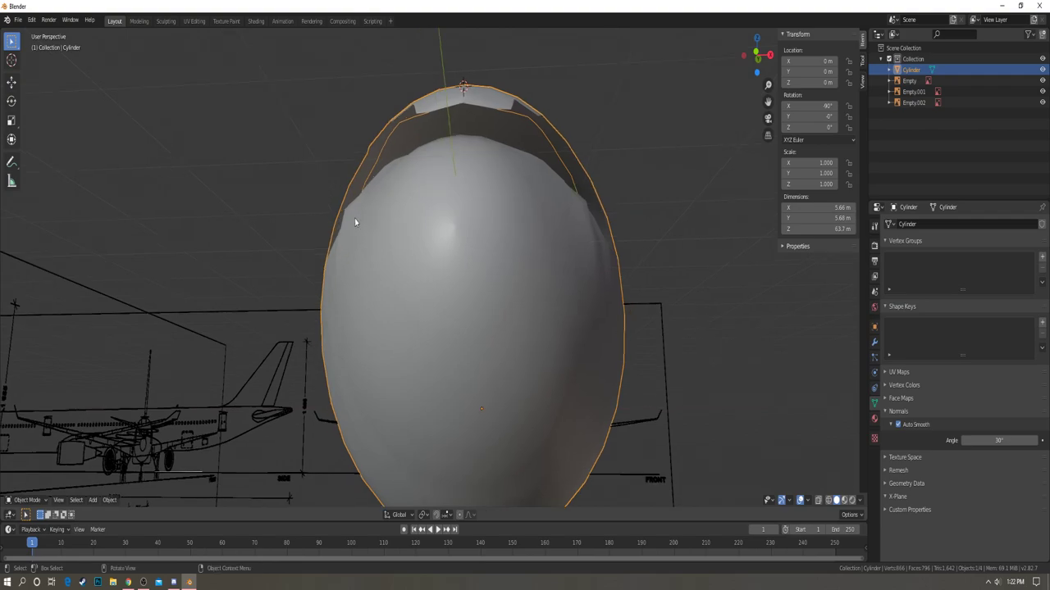
- Scale the protruding mirrored vertex pair below the window's front side edges slightly inward along X and lower it slightly
key(Tab)
click(346, 208)
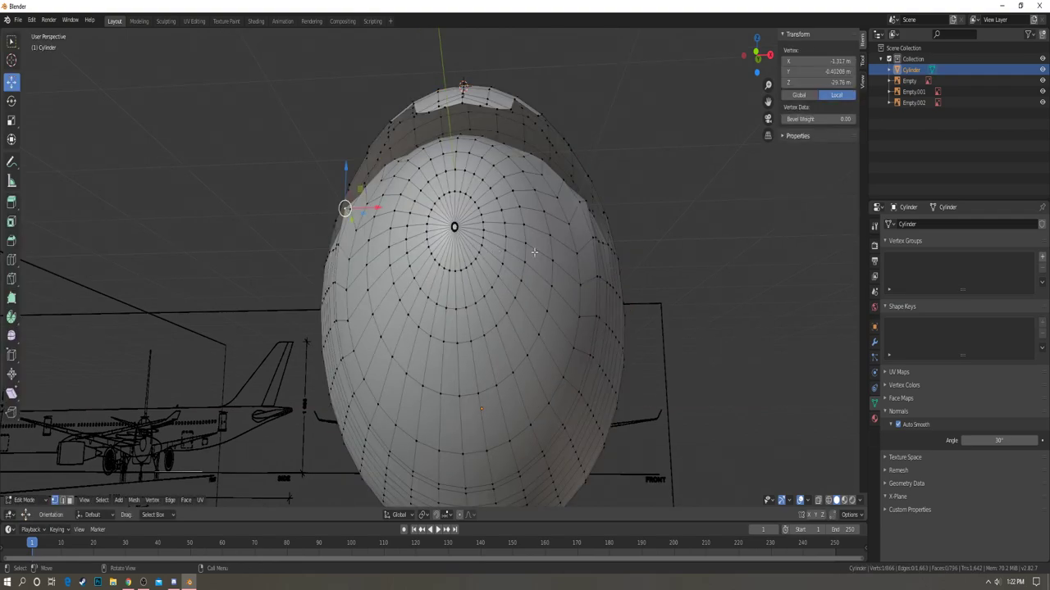
shift+click(584, 203)
key(KP_1)
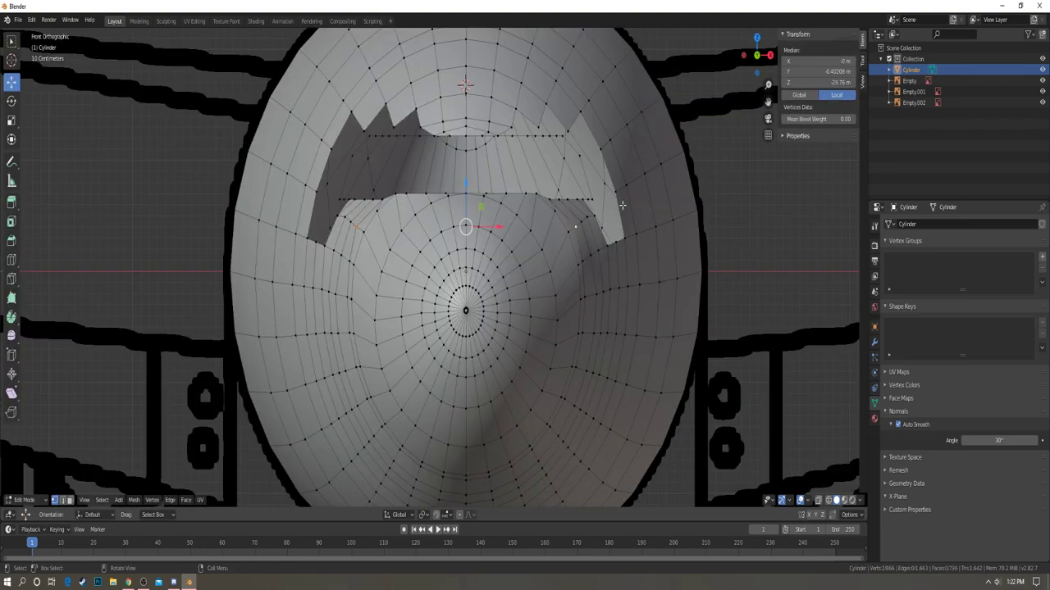
scroll(648, 205, up, 4)
key(s)
key(x)
click(785, 233)
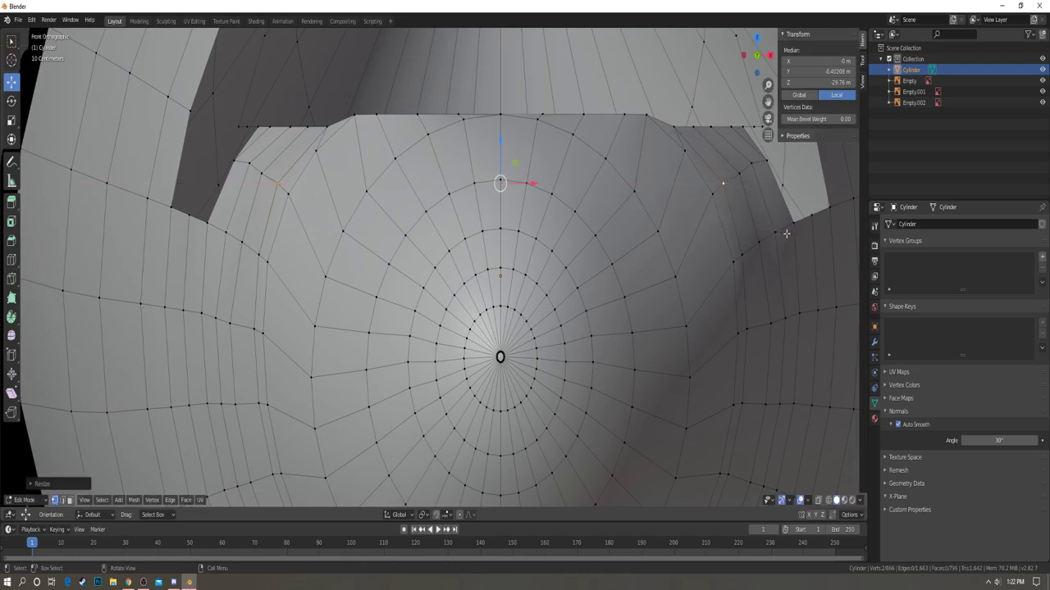
key(g)
key(z)
click(785, 236)
key(a)
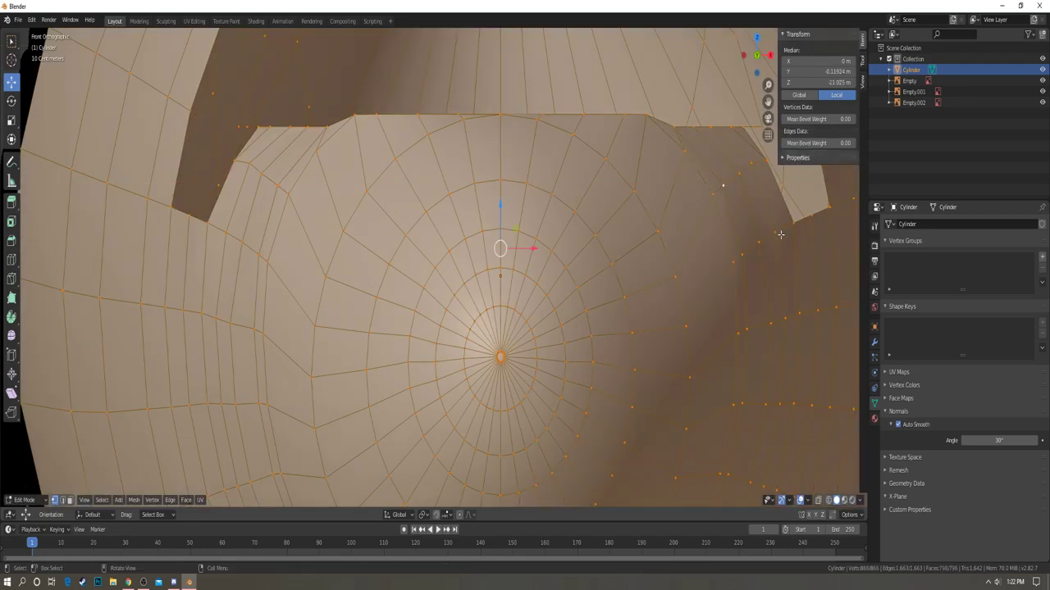
key(a)
- Examine the smoothed nose and cockpit window opening in Object Mode, from close up and with the whole fuselage in view
key(Tab)
scroll(697, 209, down, 4)
middle_drag(654, 195, 583, 227)
key(a)
key(a)
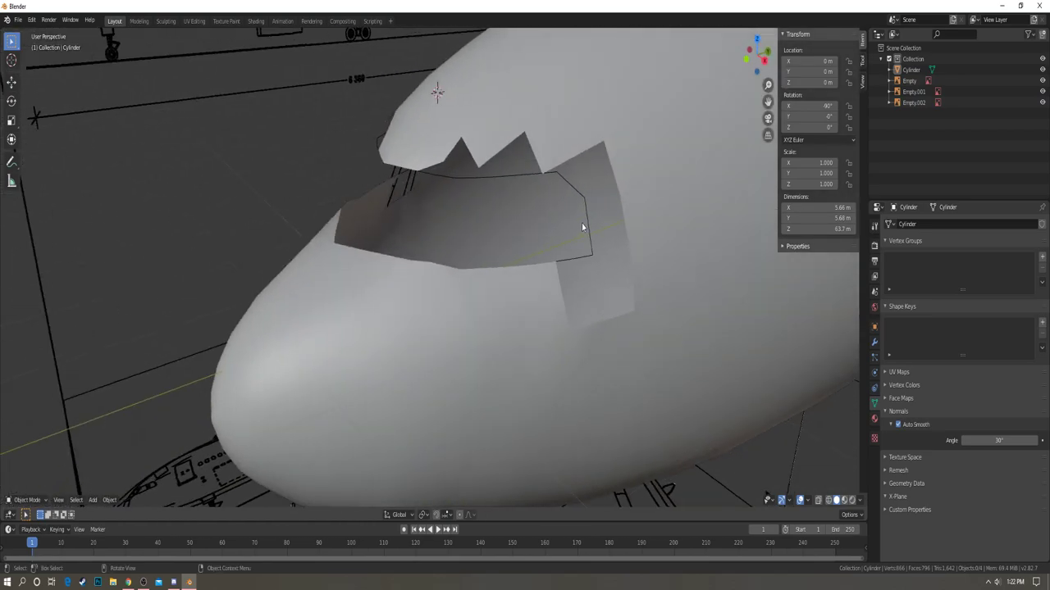
scroll(525, 197, down, 9)
shift+middle_drag(609, 192, 558, 196)
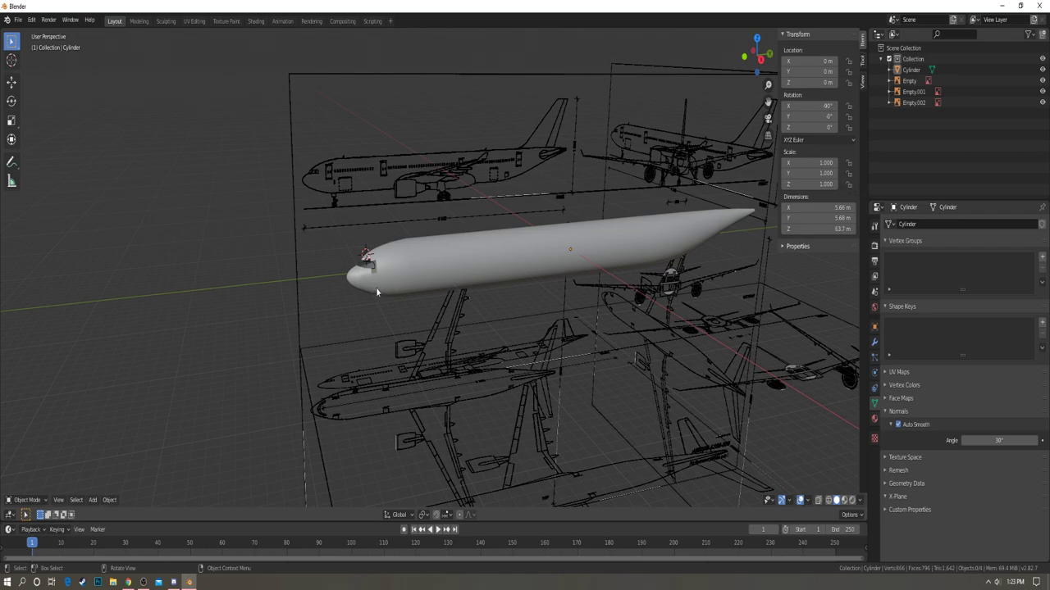
scroll(382, 250, up, 3)
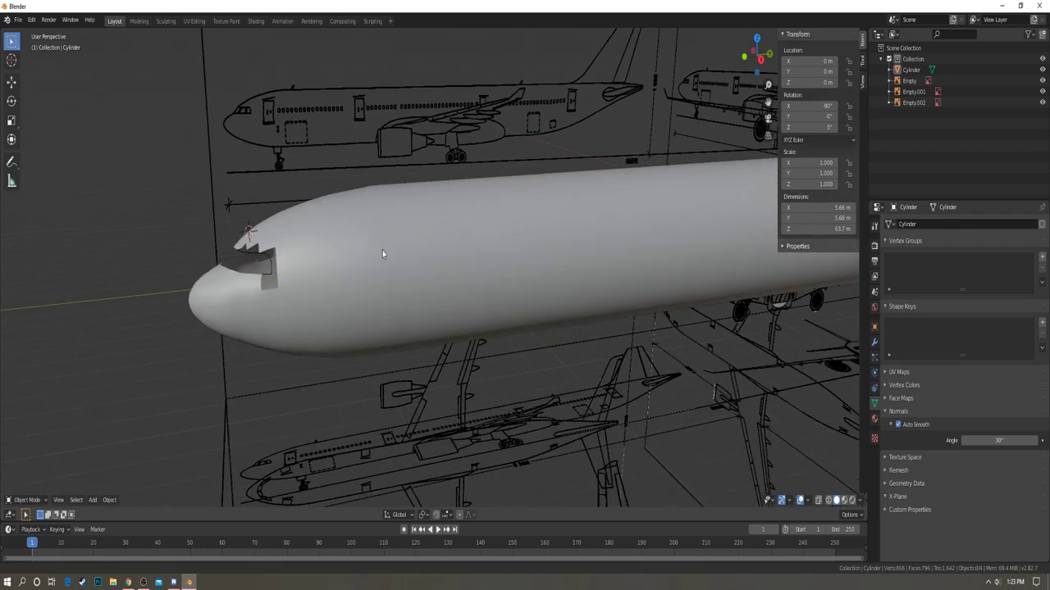
scroll(382, 250, up, 2)
middle_drag(385, 246, 460, 253)
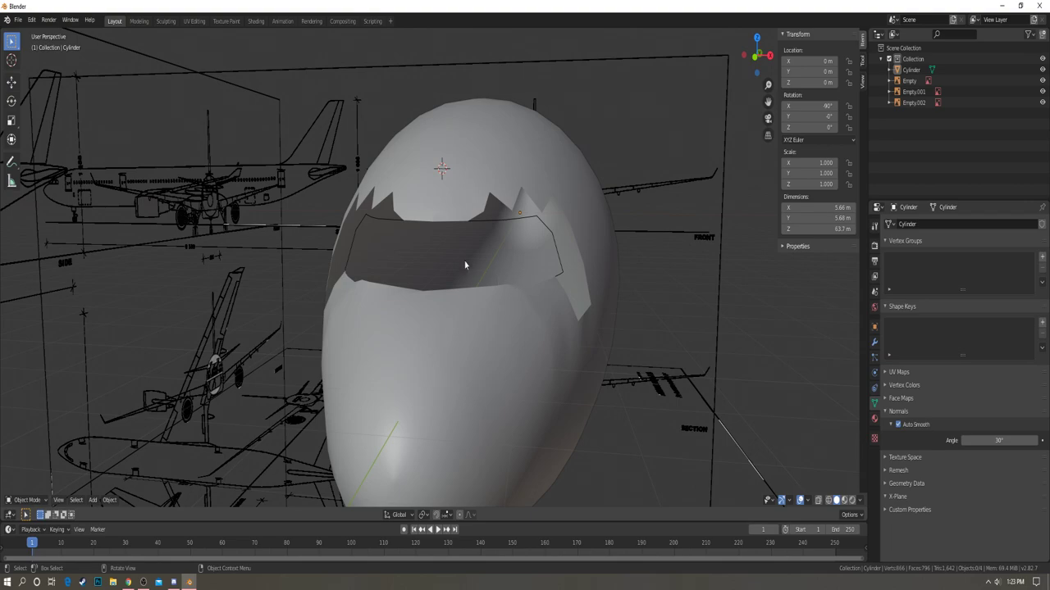
scroll(464, 264, down, 3)
middle_drag(464, 263, 495, 231)
scroll(495, 231, up, 3)
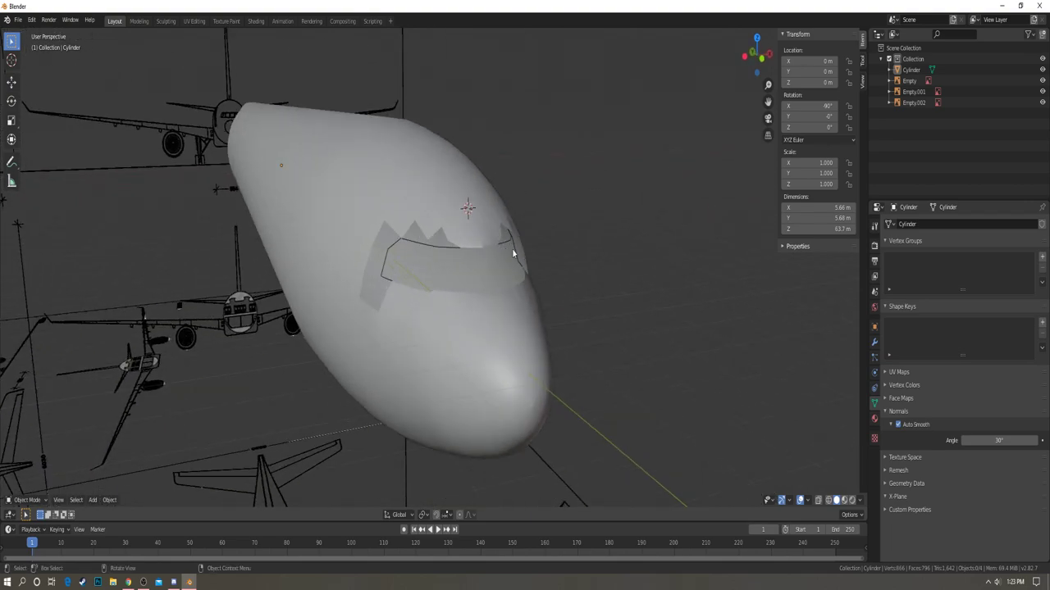
scroll(530, 238, down, 4)
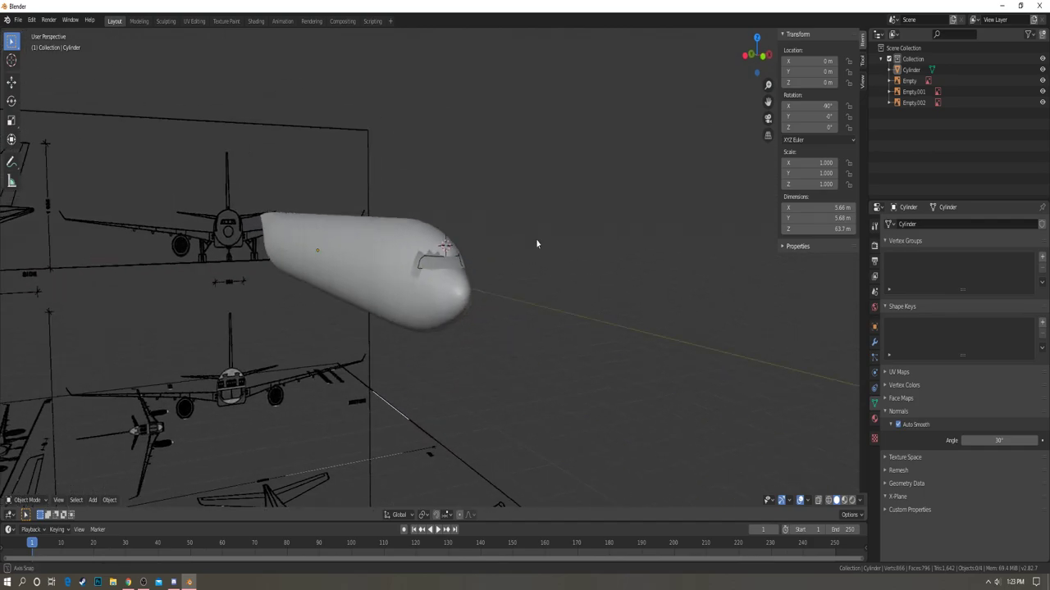